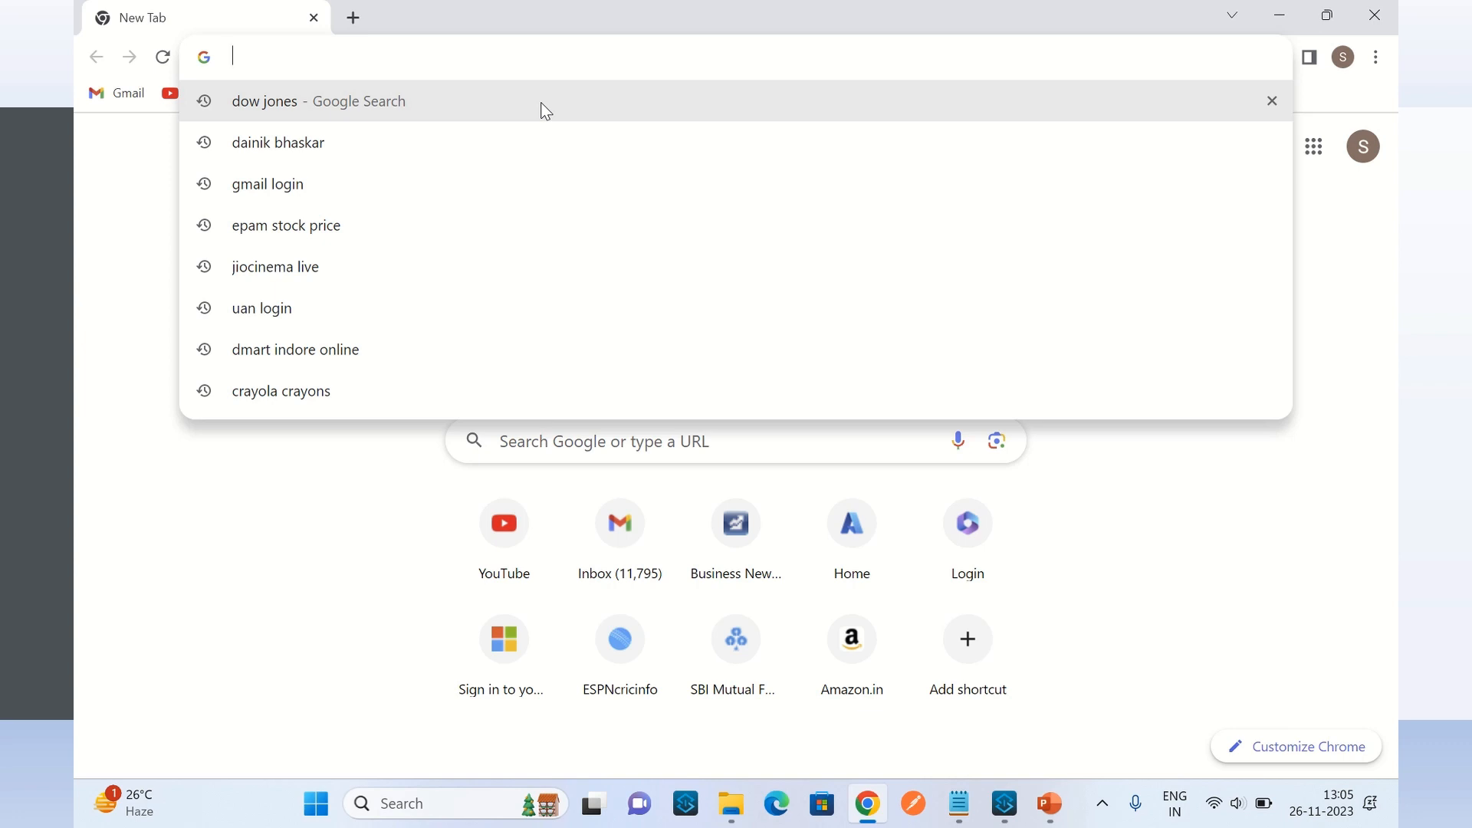
Go to office.com and start signing in to Microsoft 365
type("office")
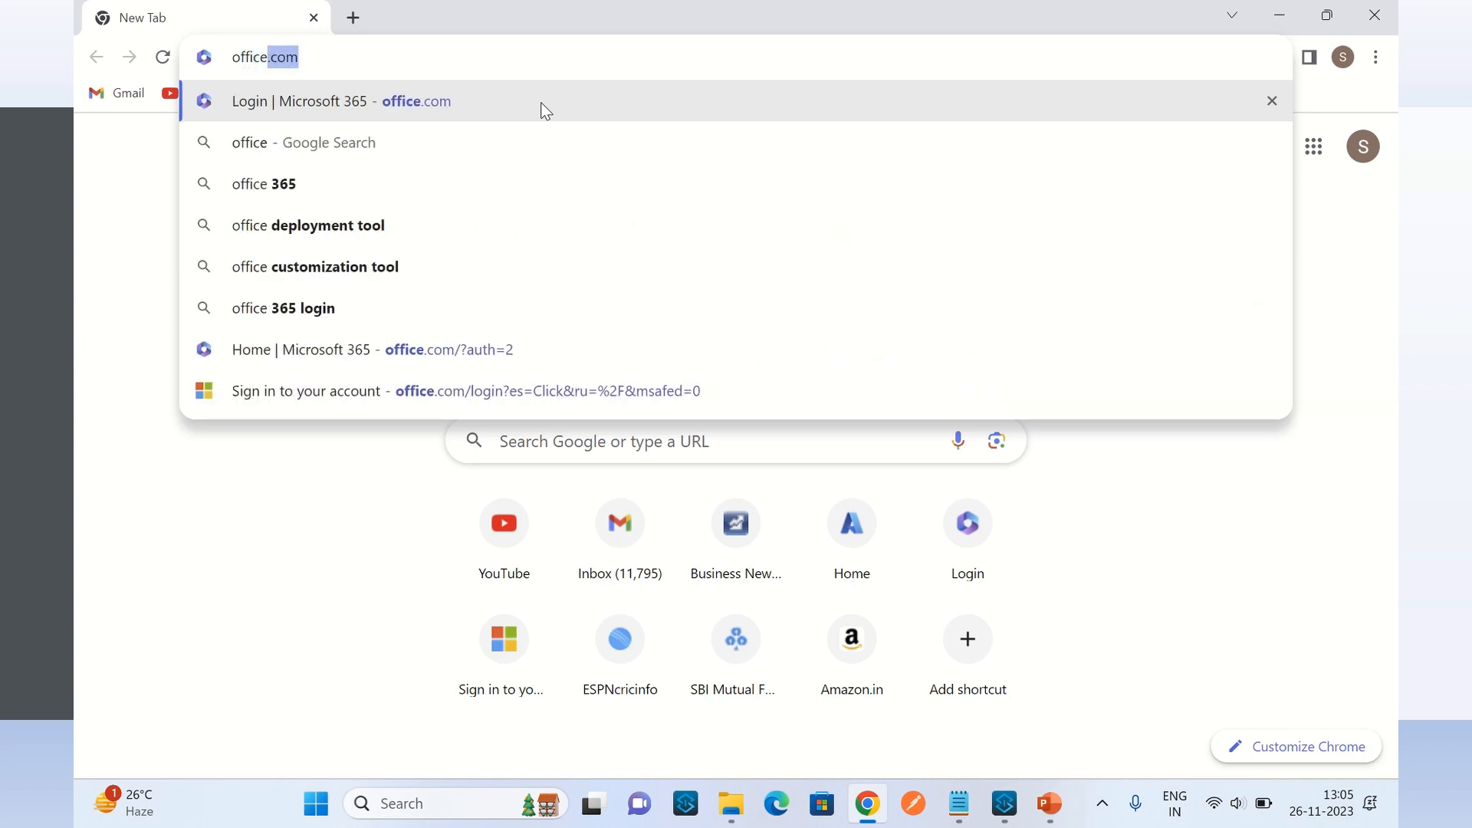
type(".com")
key("Return")
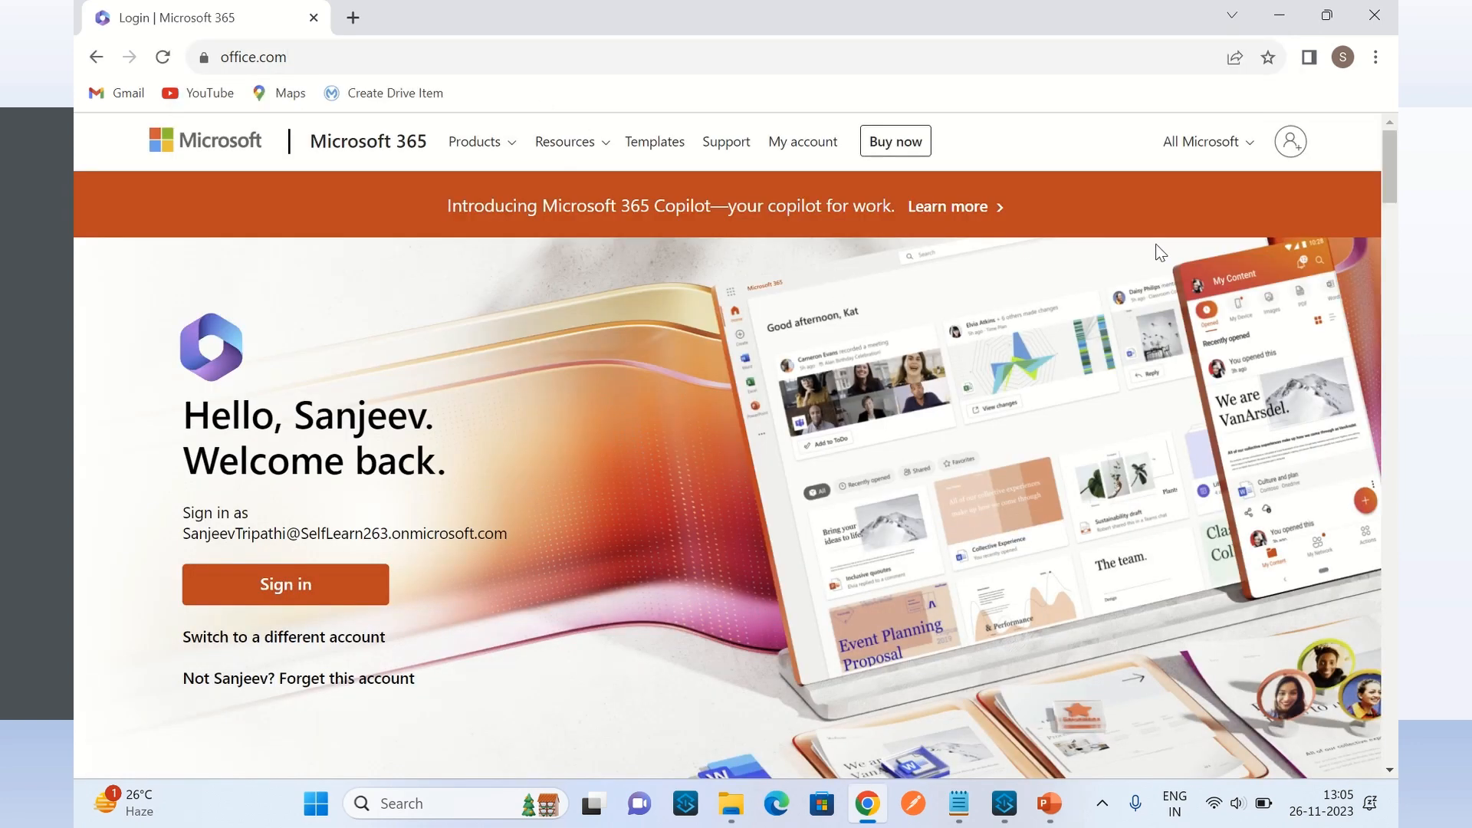
left_click(1291, 141)
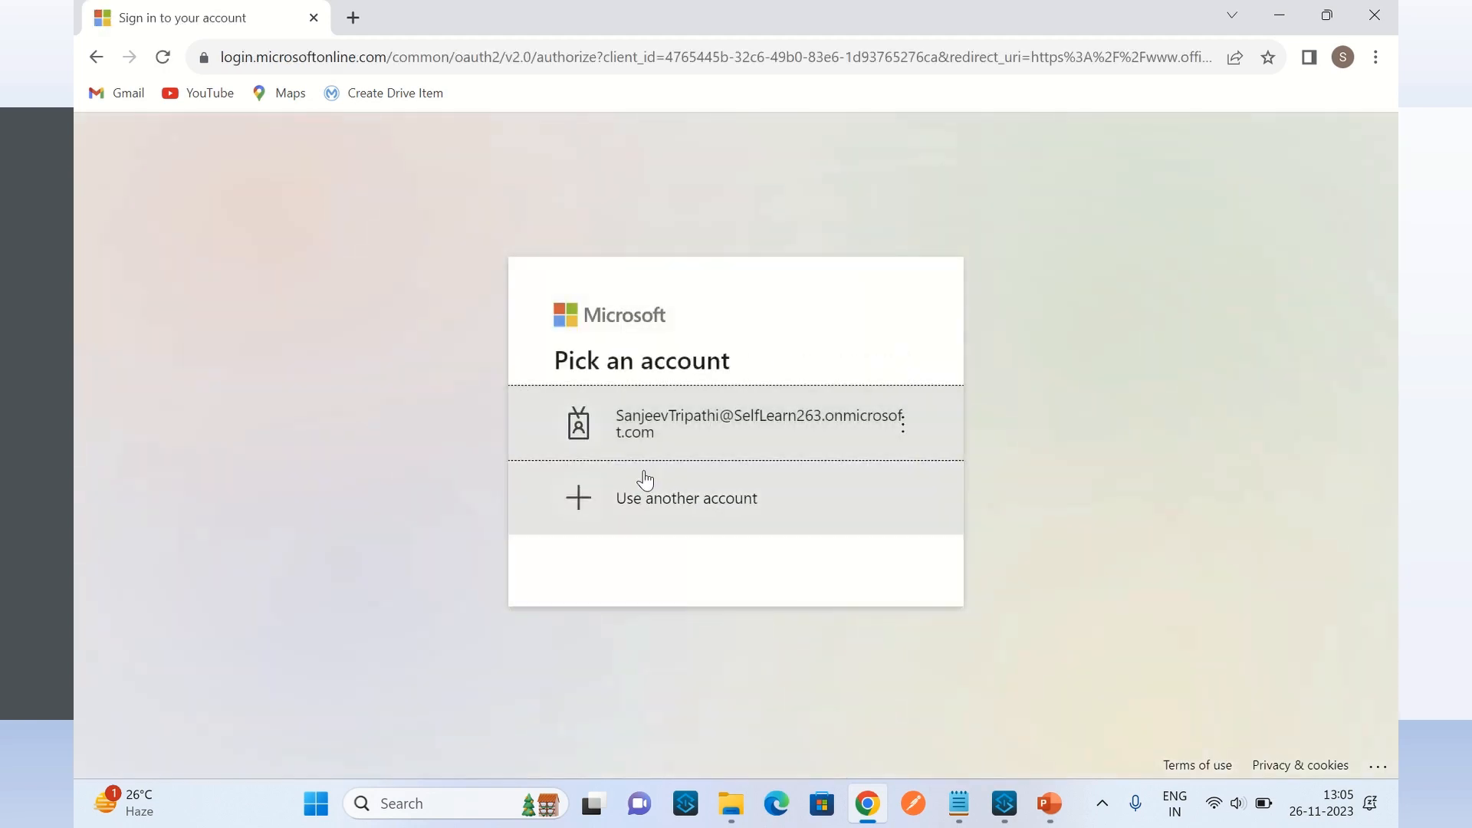
Sign in with the remembered work account by entering the account password, and choose to stay signed in
left_click(674, 417)
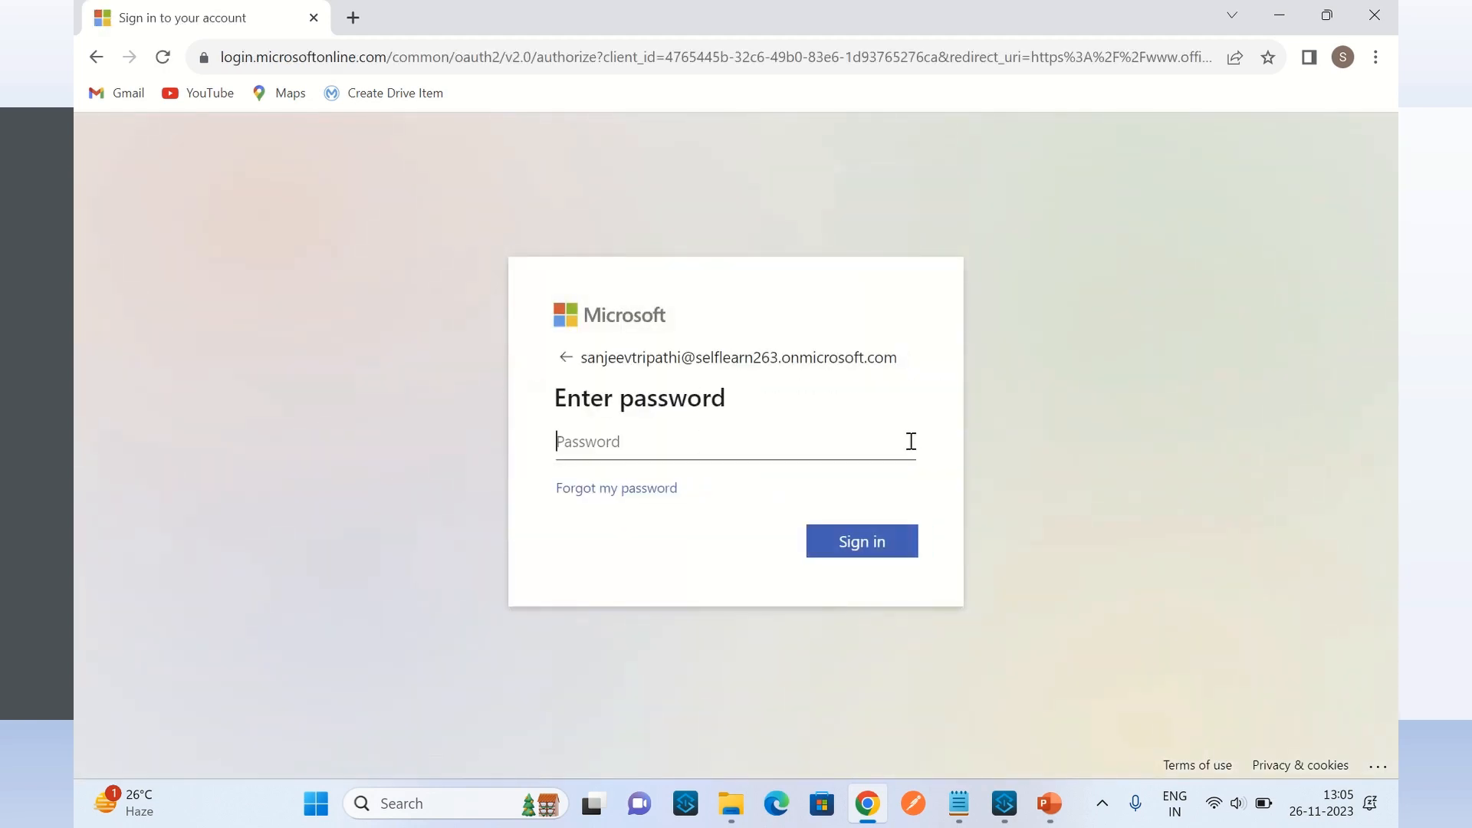
left_click(715, 437)
type("•••••••••")
left_click(861, 540)
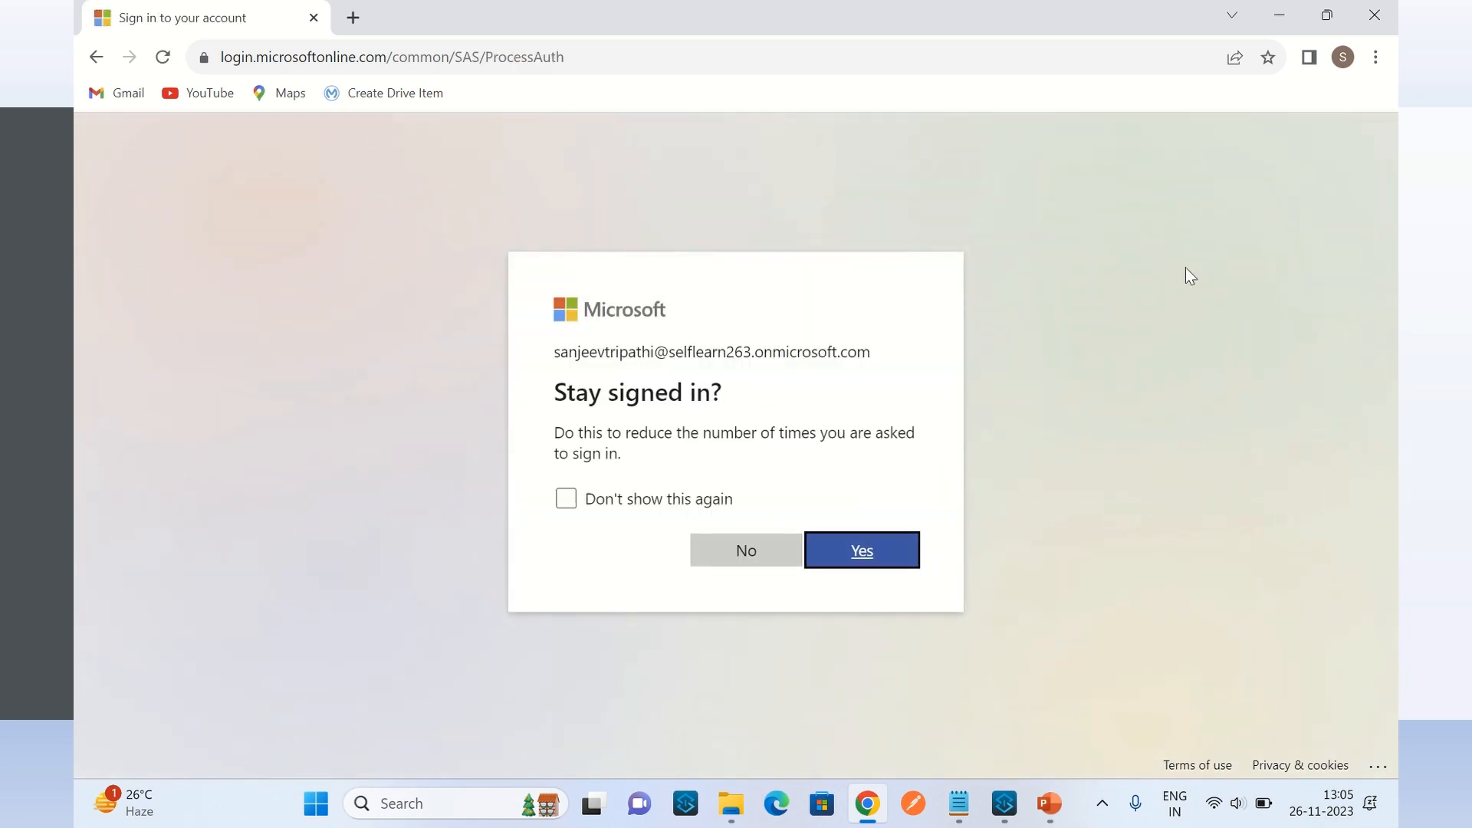
left_click(865, 552)
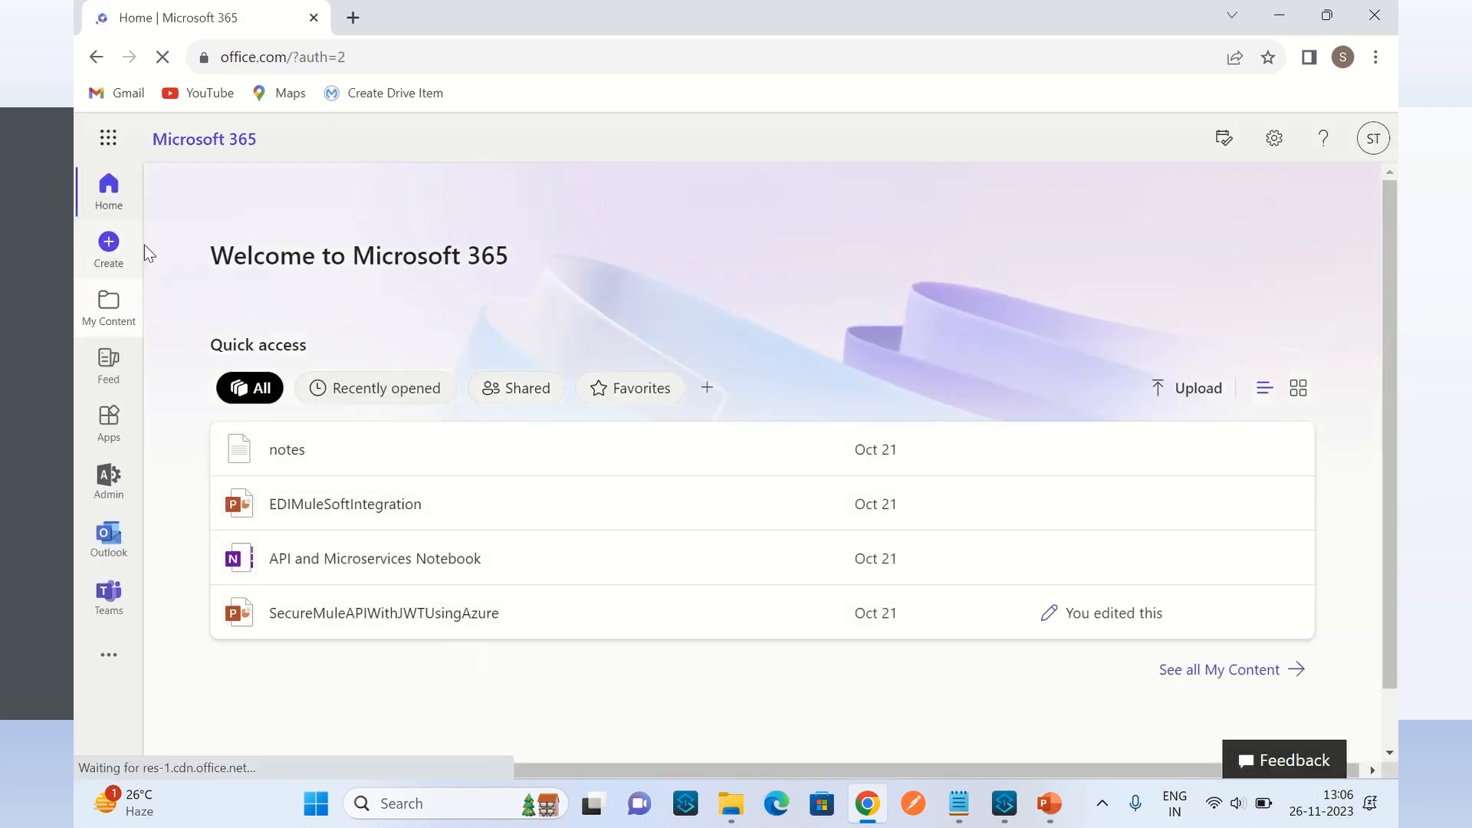
Launch OneDrive from the Microsoft 365 apps and open the mule-files folder under My files
left_click(108, 145)
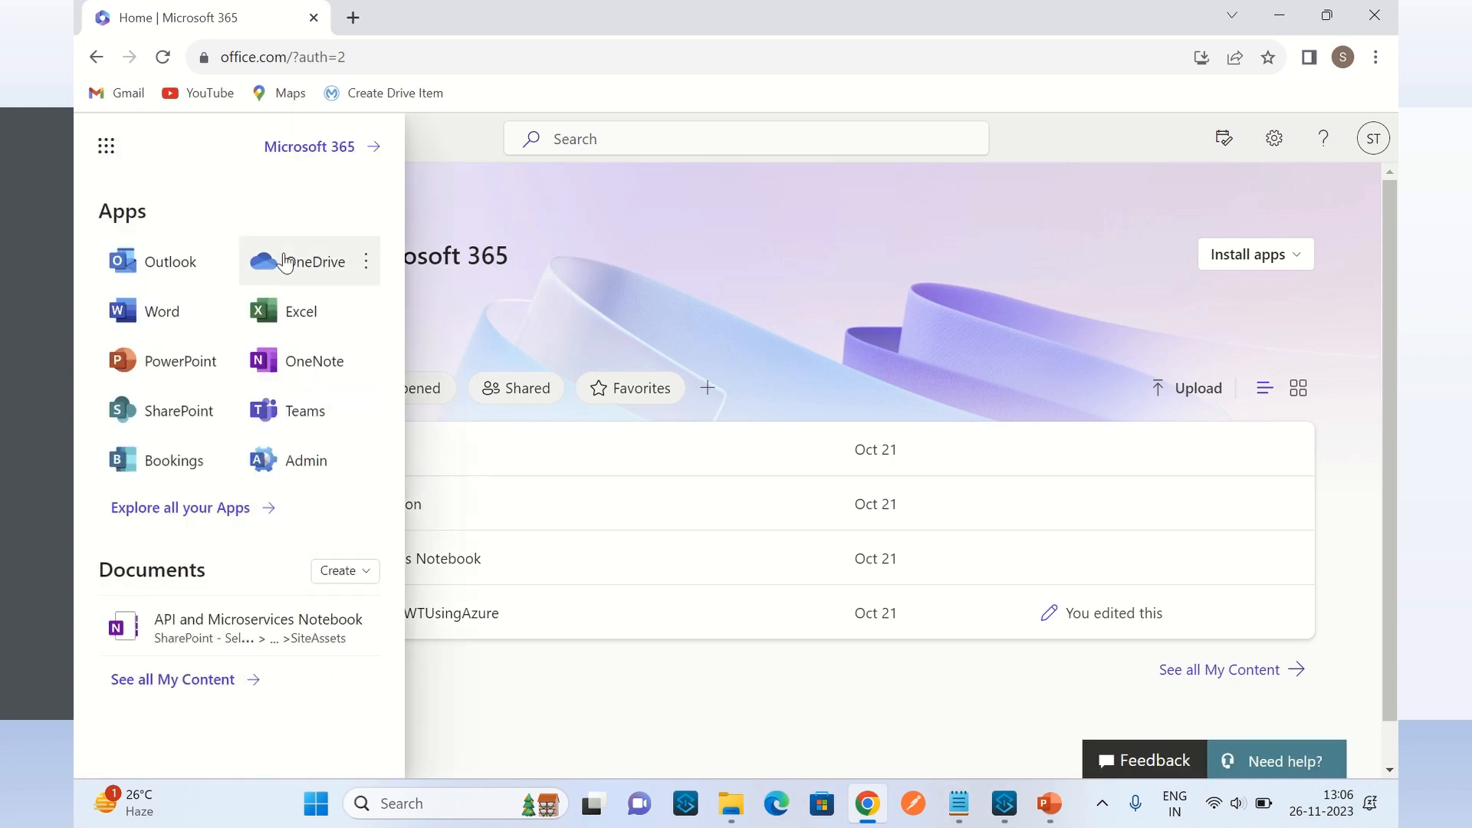
left_click(301, 265)
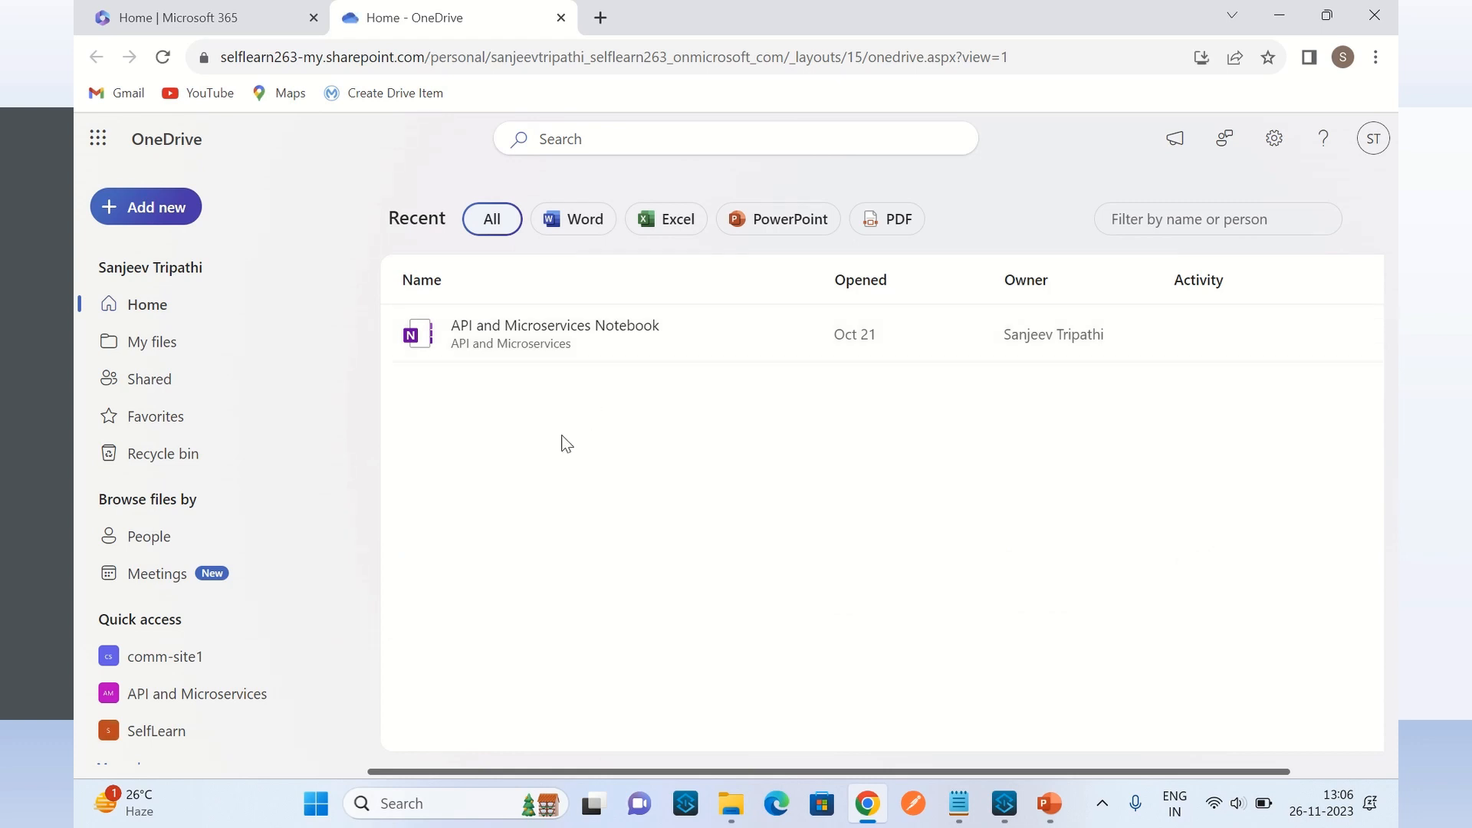
left_click(160, 354)
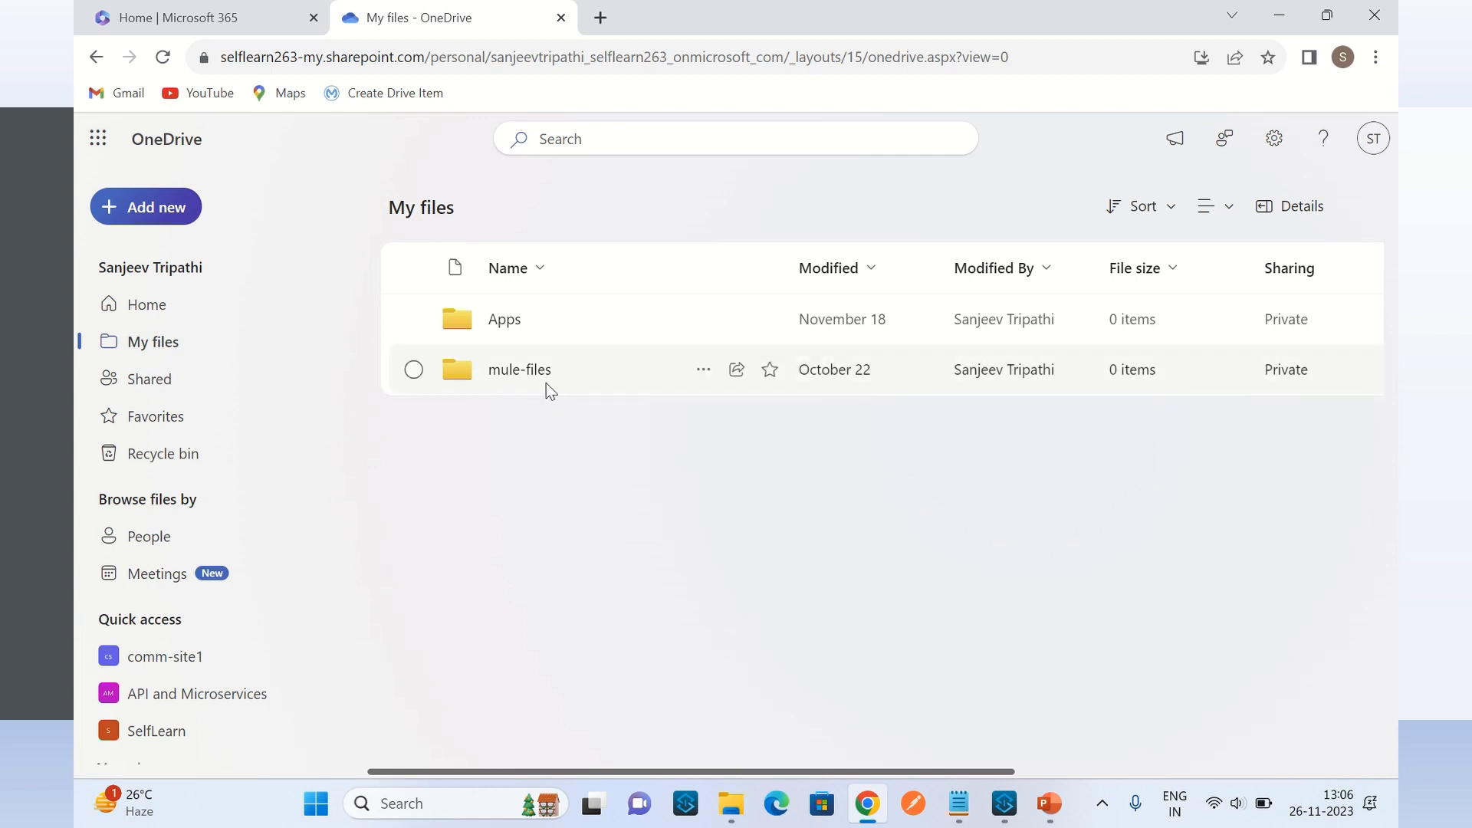
left_click(542, 375)
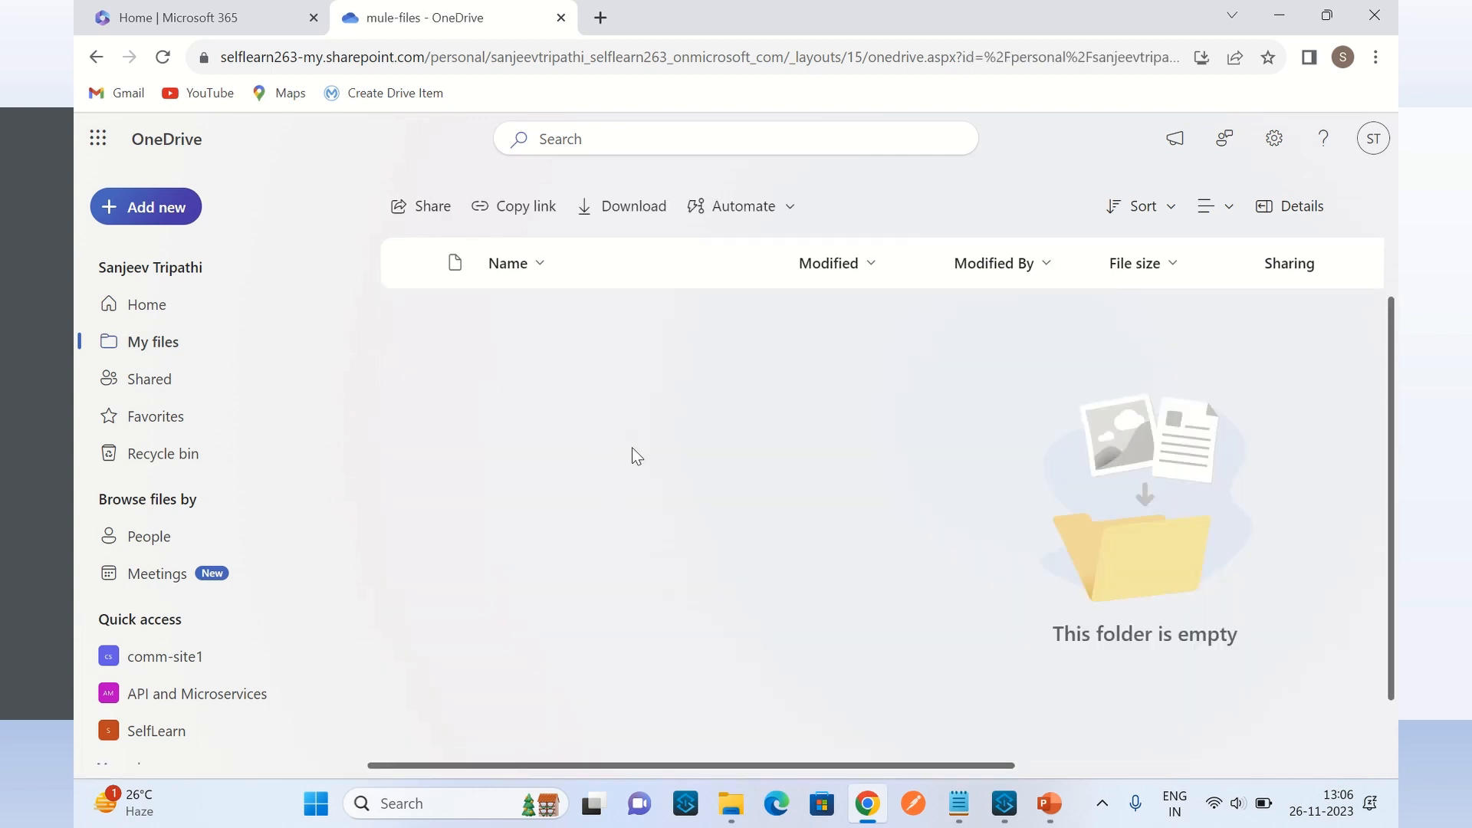
Check the local input folder in File Explorer, then return to OneDrive in Chrome and reopen the mule-files folder from My files
left_click(736, 809)
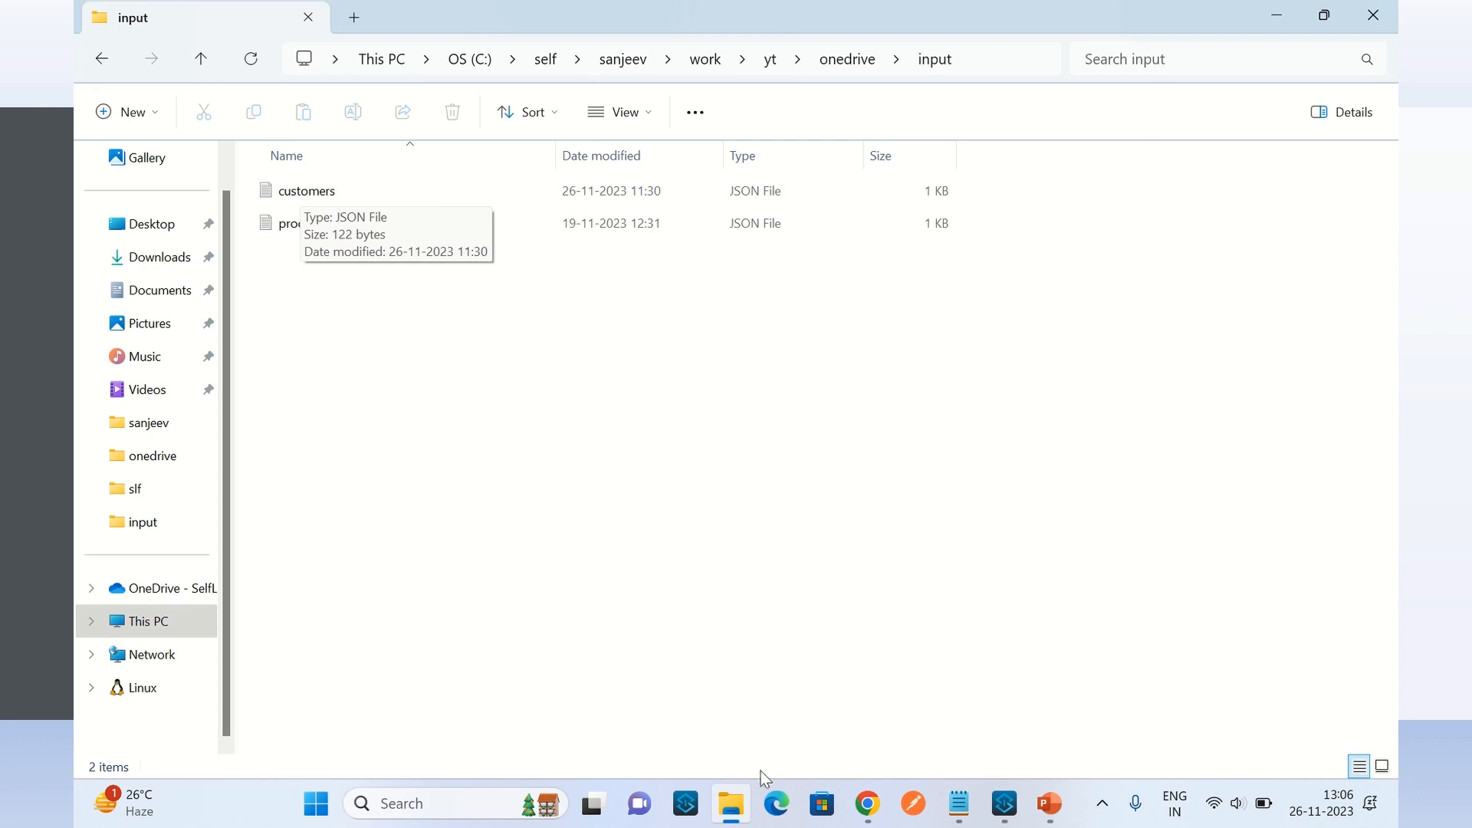
left_click(867, 803)
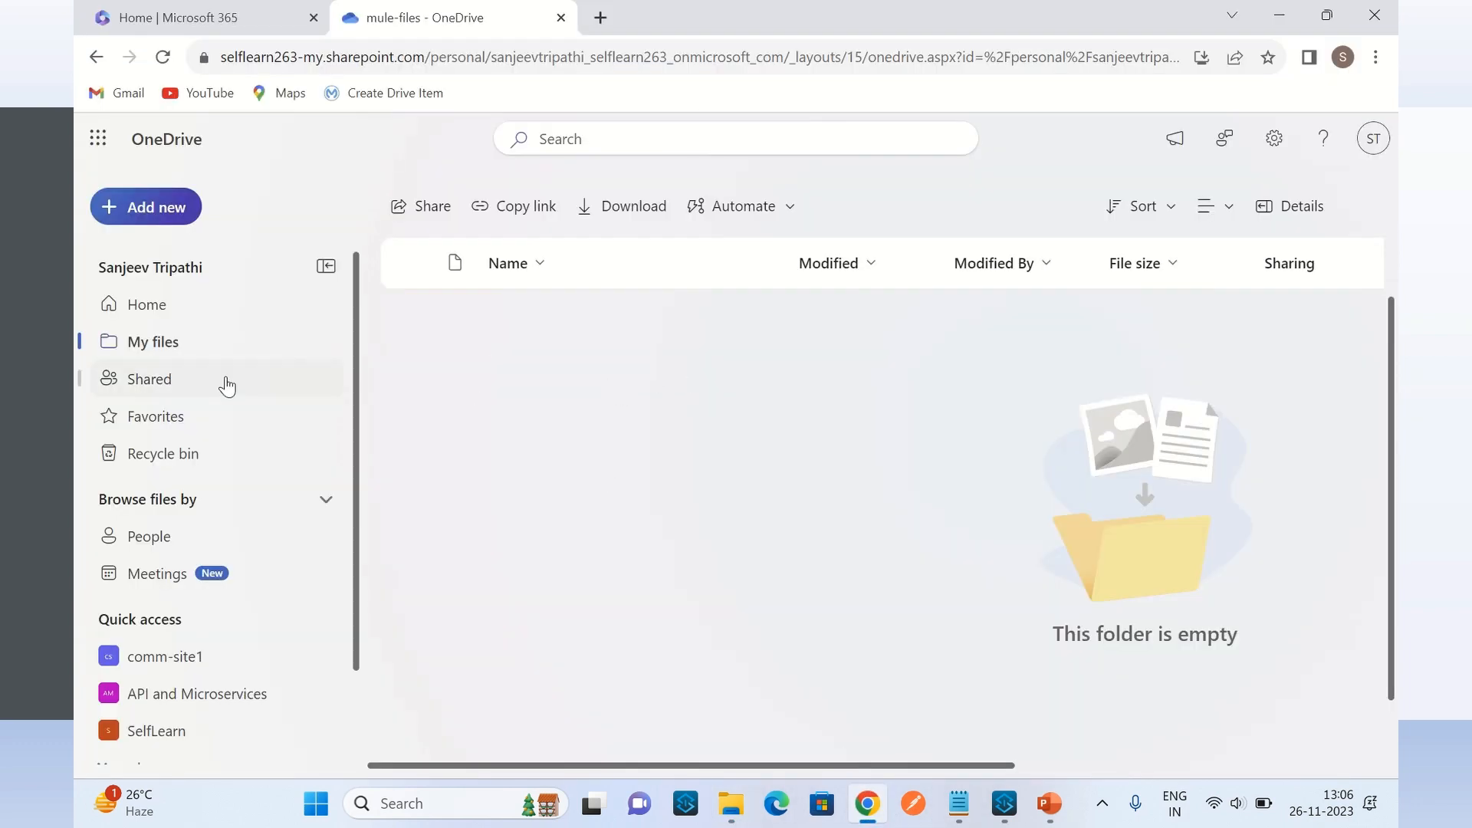
left_click(176, 351)
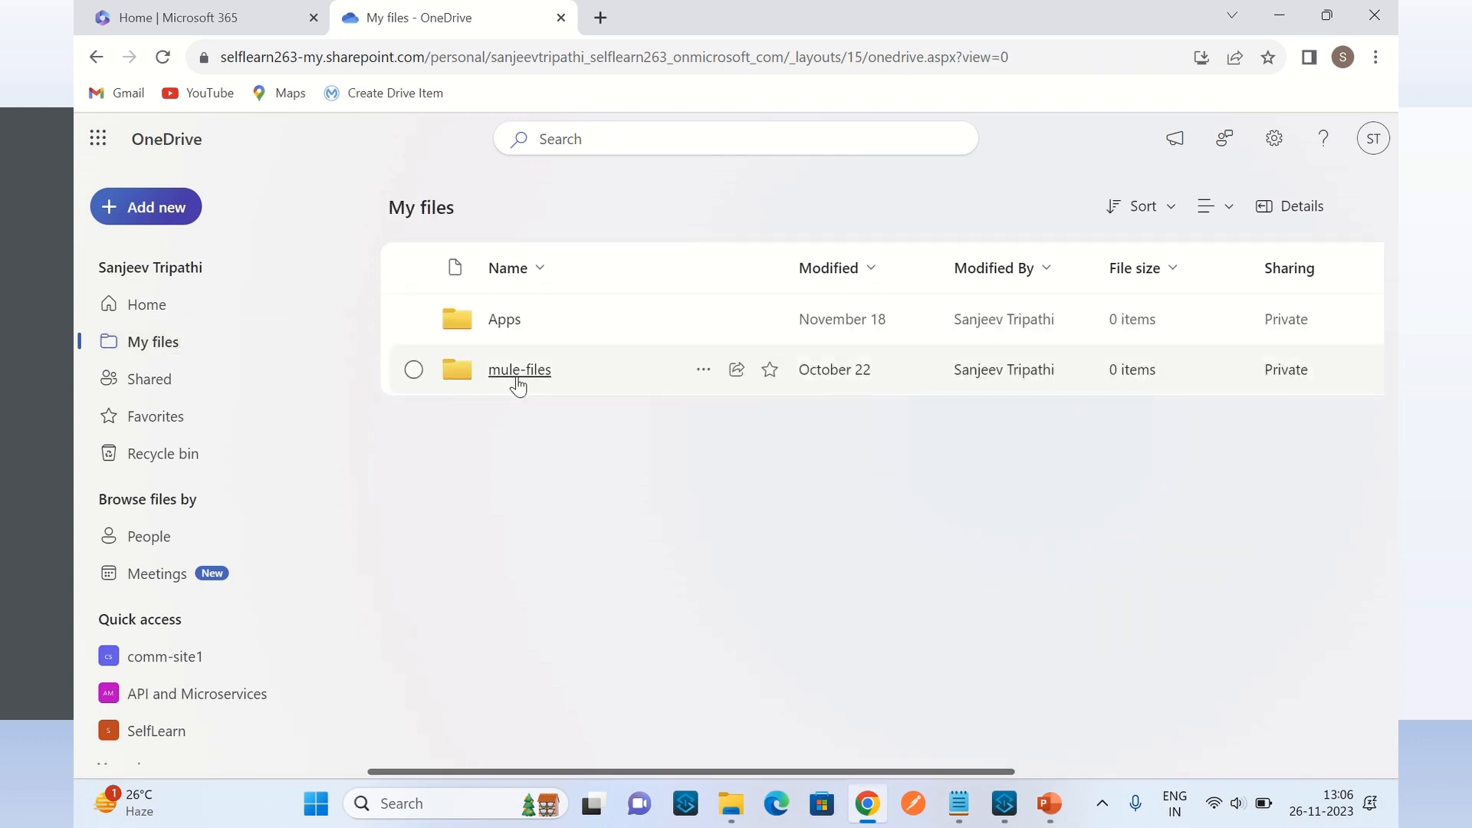
left_click(519, 372)
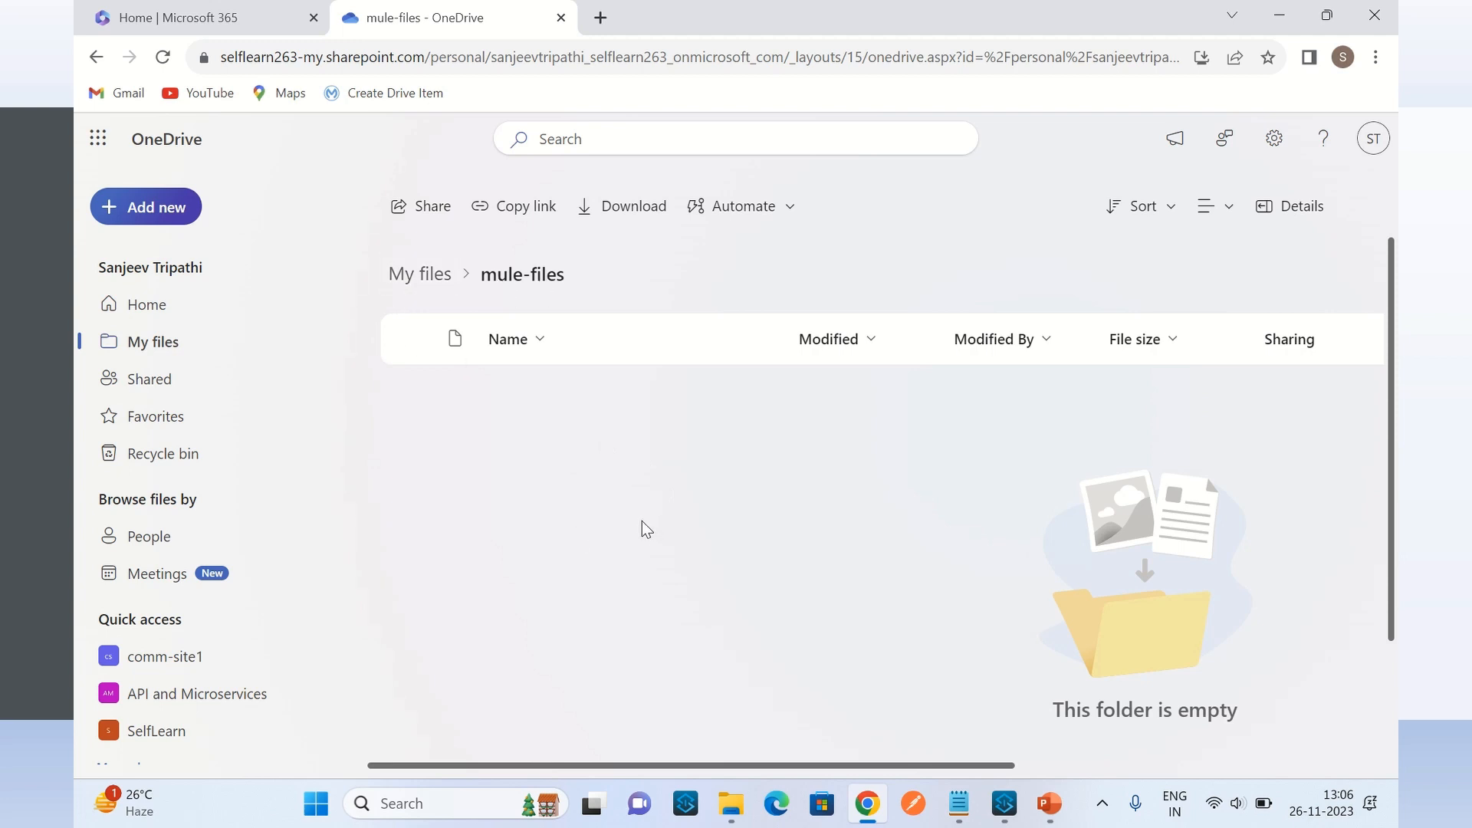
Switch to Anypoint Studio and view the Exchange search for adding project dependencies, closing it without adding a module
left_click(1001, 802)
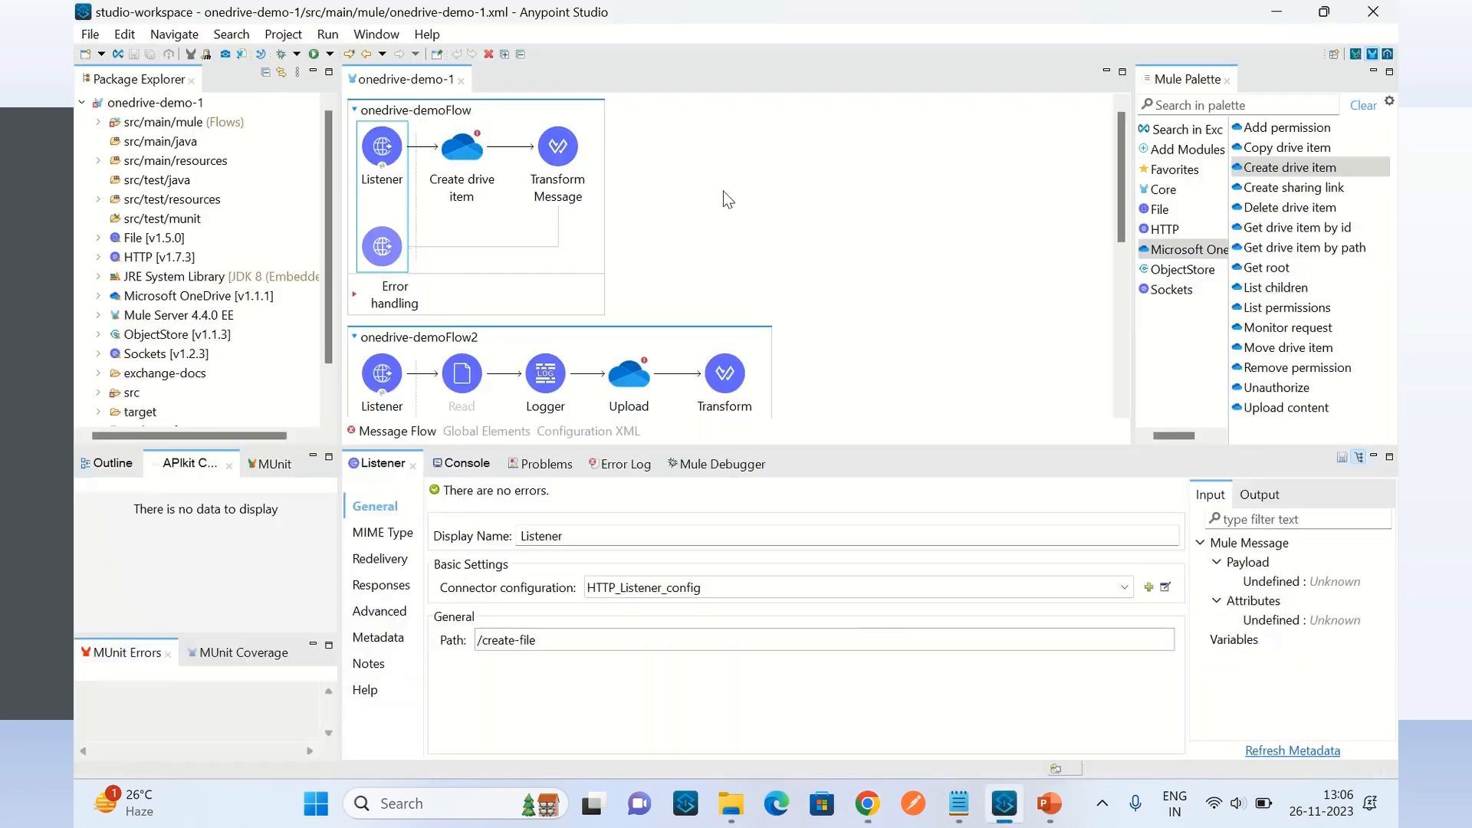
left_click(737, 196)
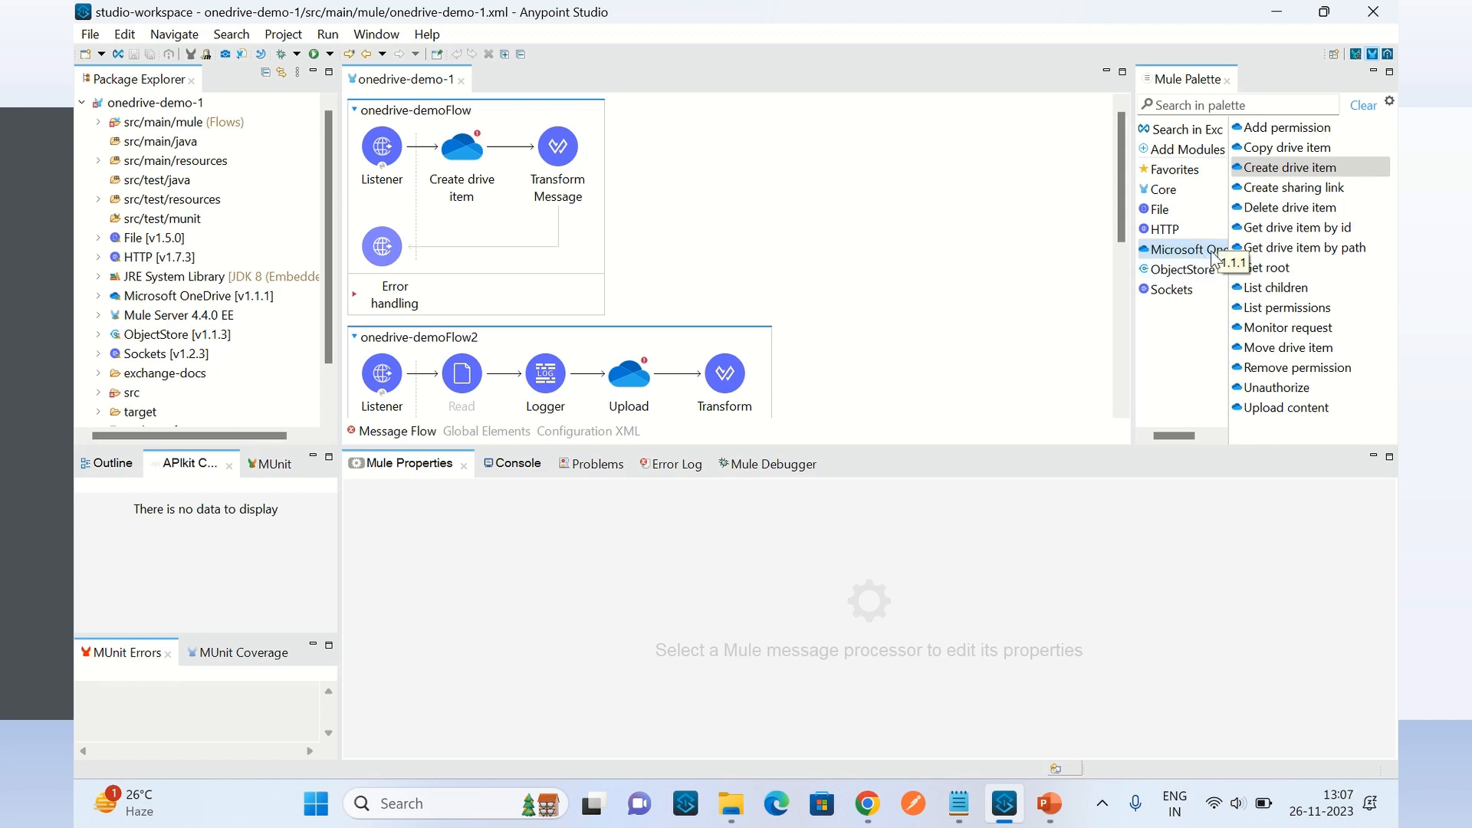
left_click(1196, 129)
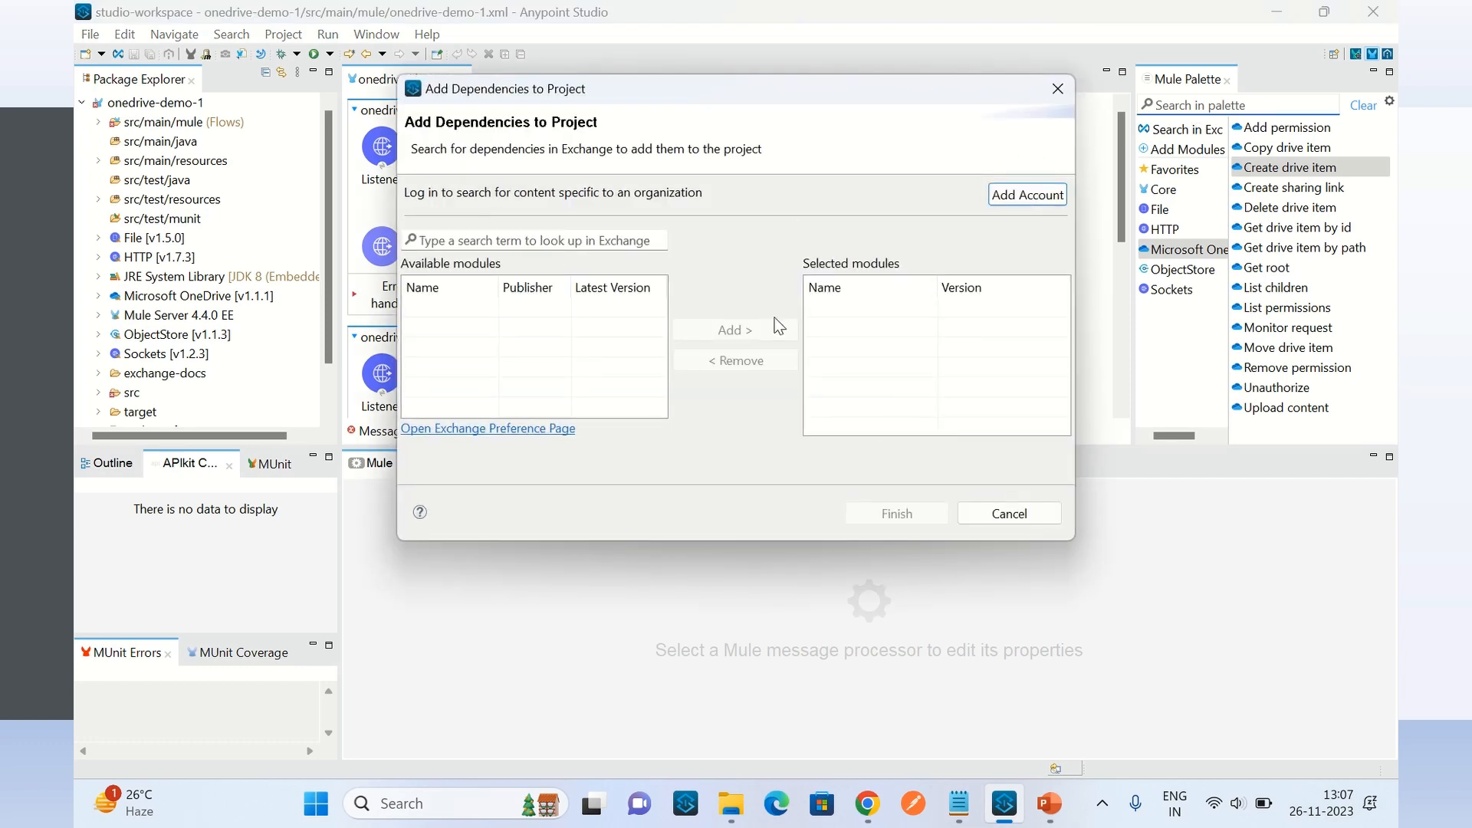
left_click(1003, 515)
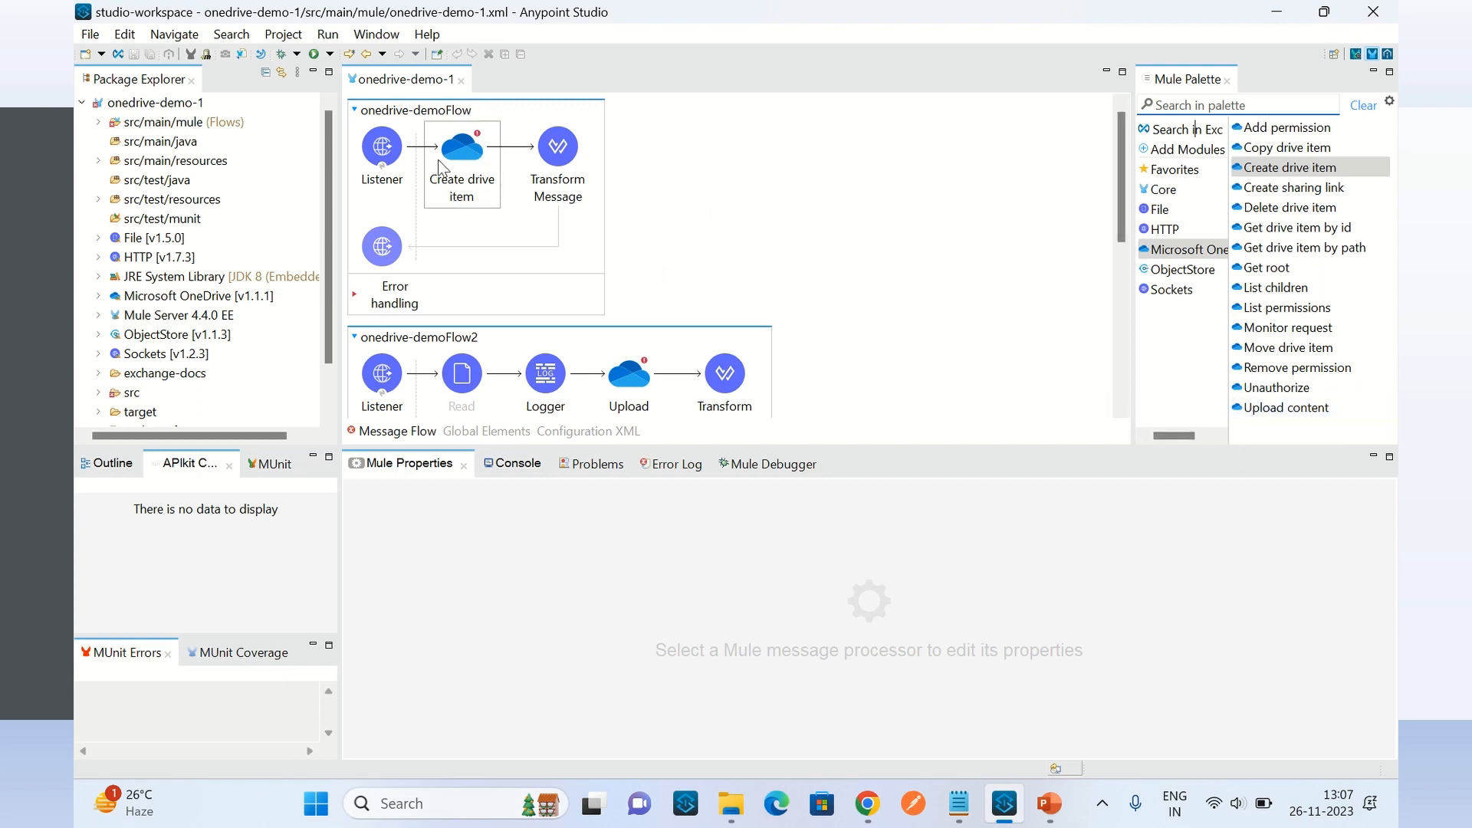
Compare the OneDrive mule-files folder with the flows in Anypoint Studio, and list the File module's operations
left_click(867, 803)
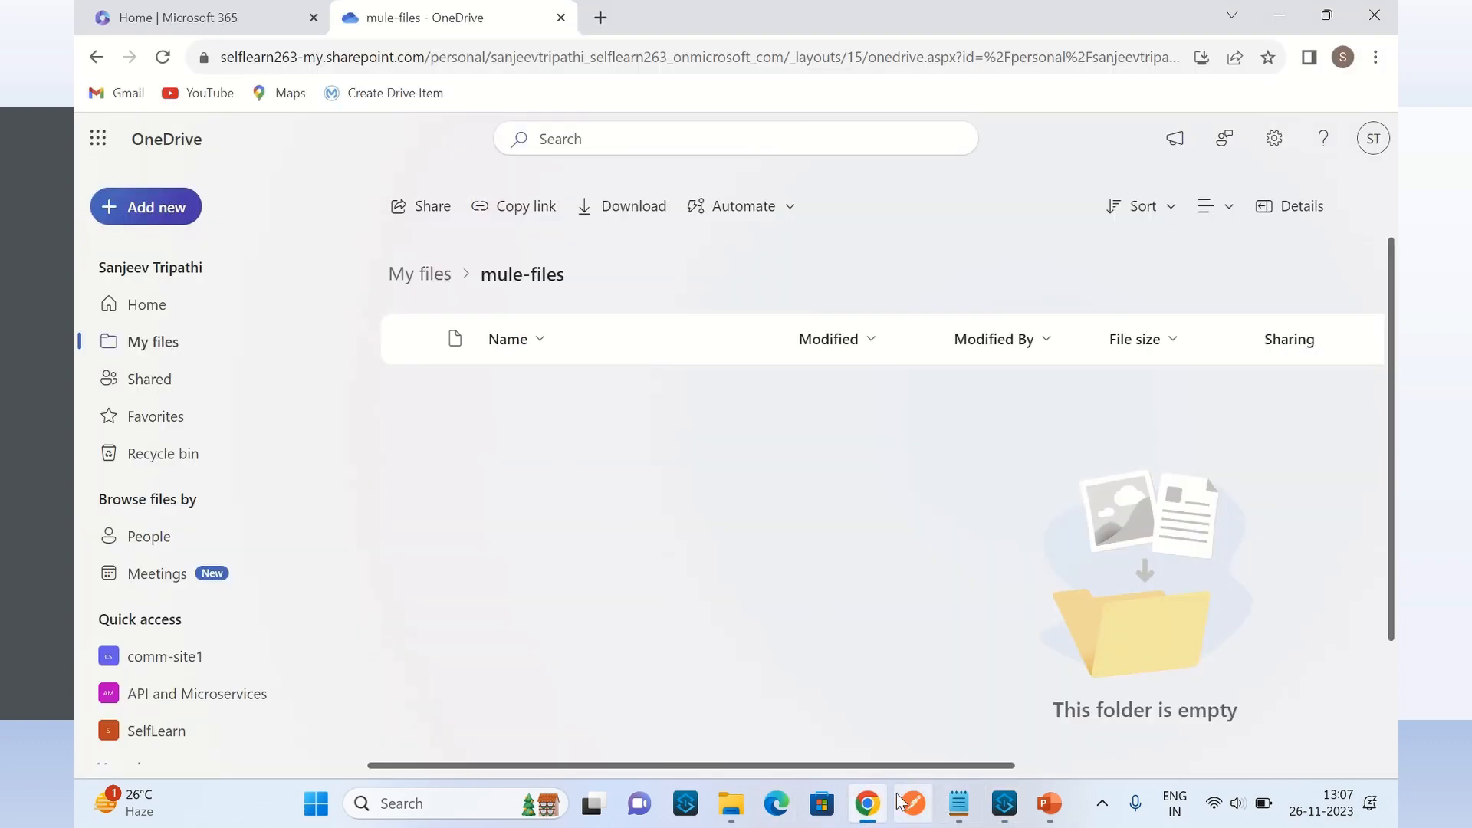
left_click(1004, 805)
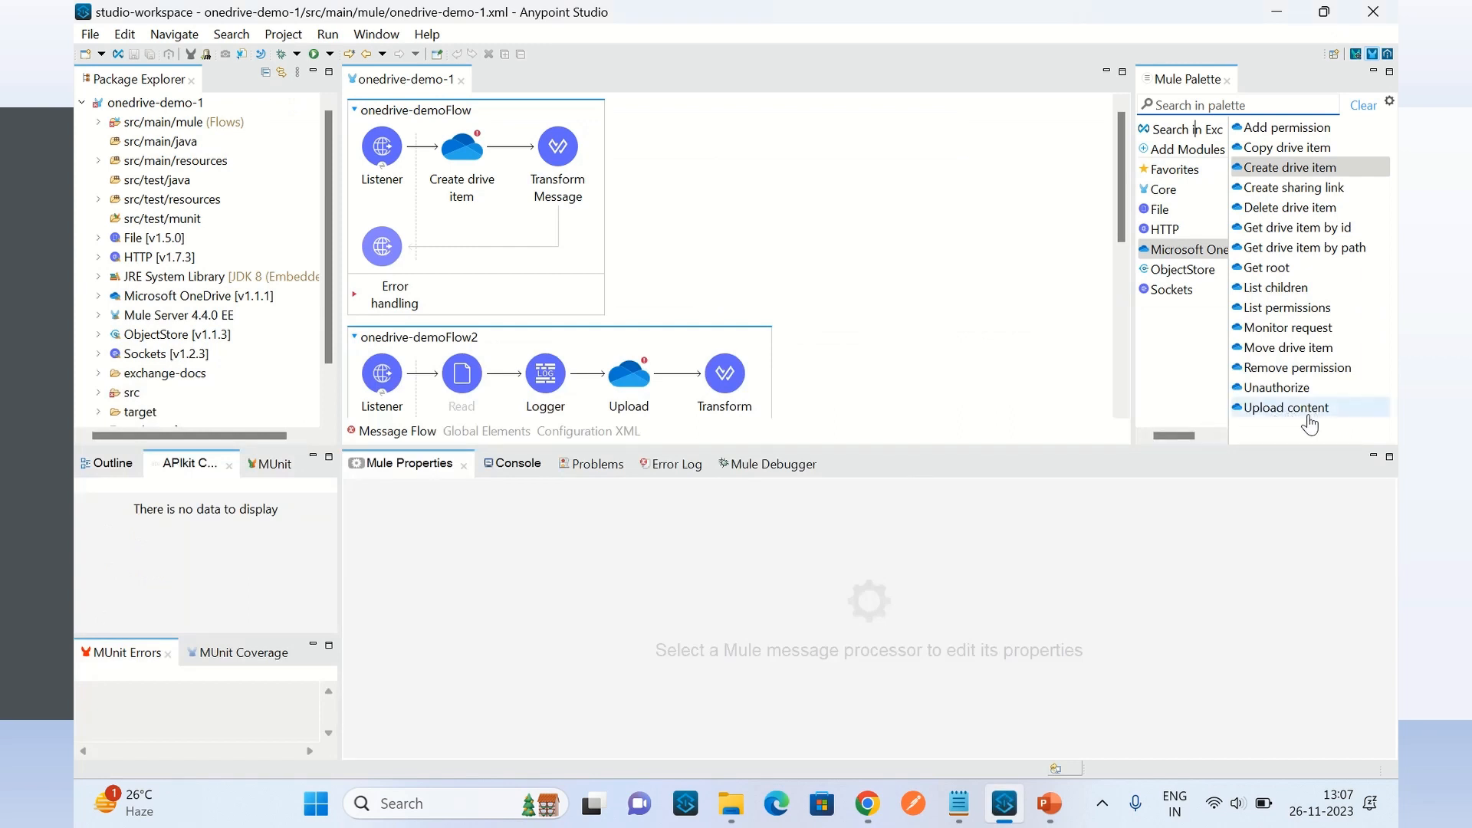
scroll(830, 220, "down", 1)
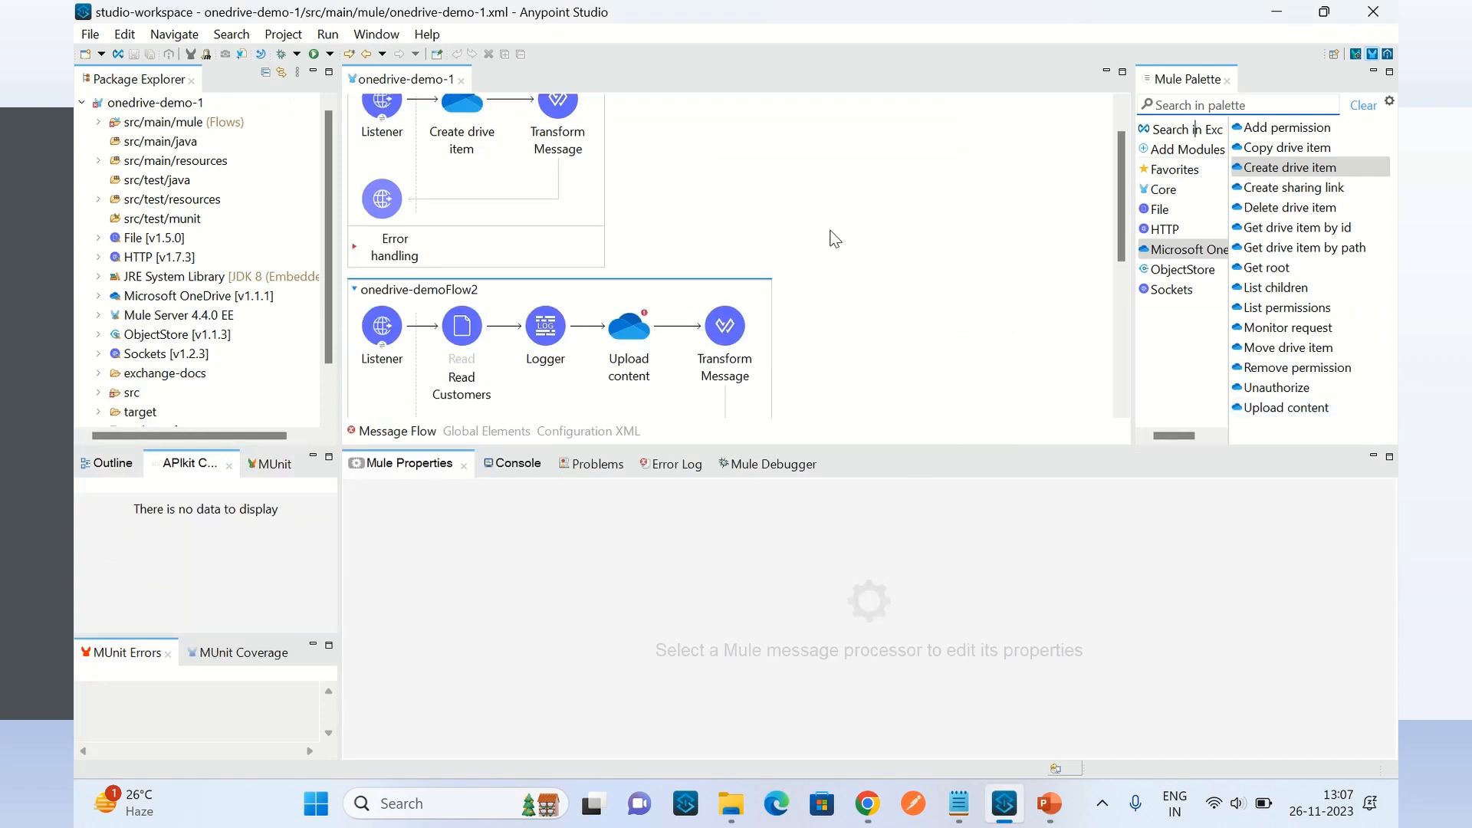
left_click(1159, 209)
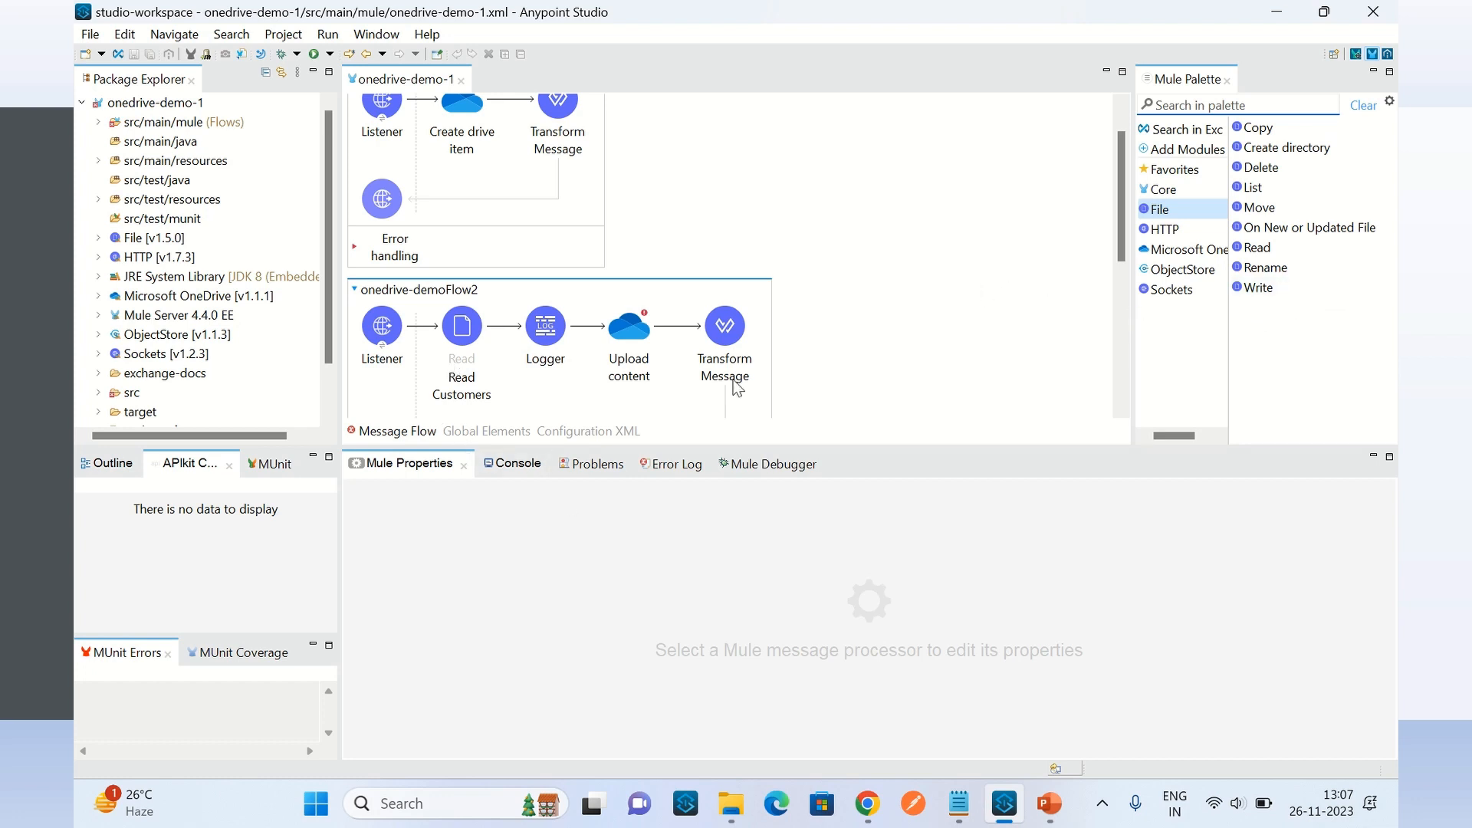
scroll(855, 308, "up", 2)
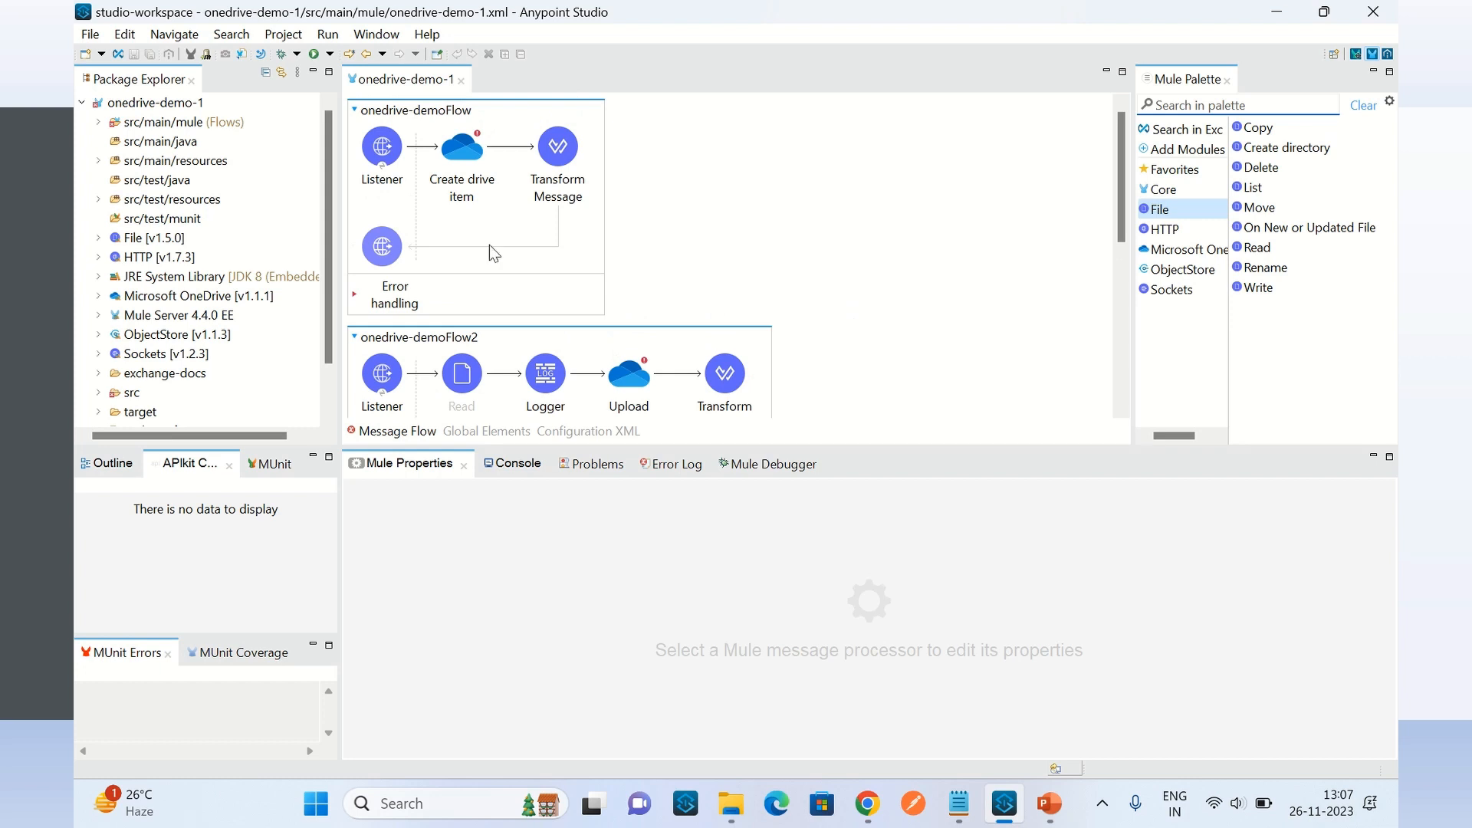
Review the Create drive item settings in onedrive-demoFlow, and check the target mule-files folder in Chrome
left_click(485, 169)
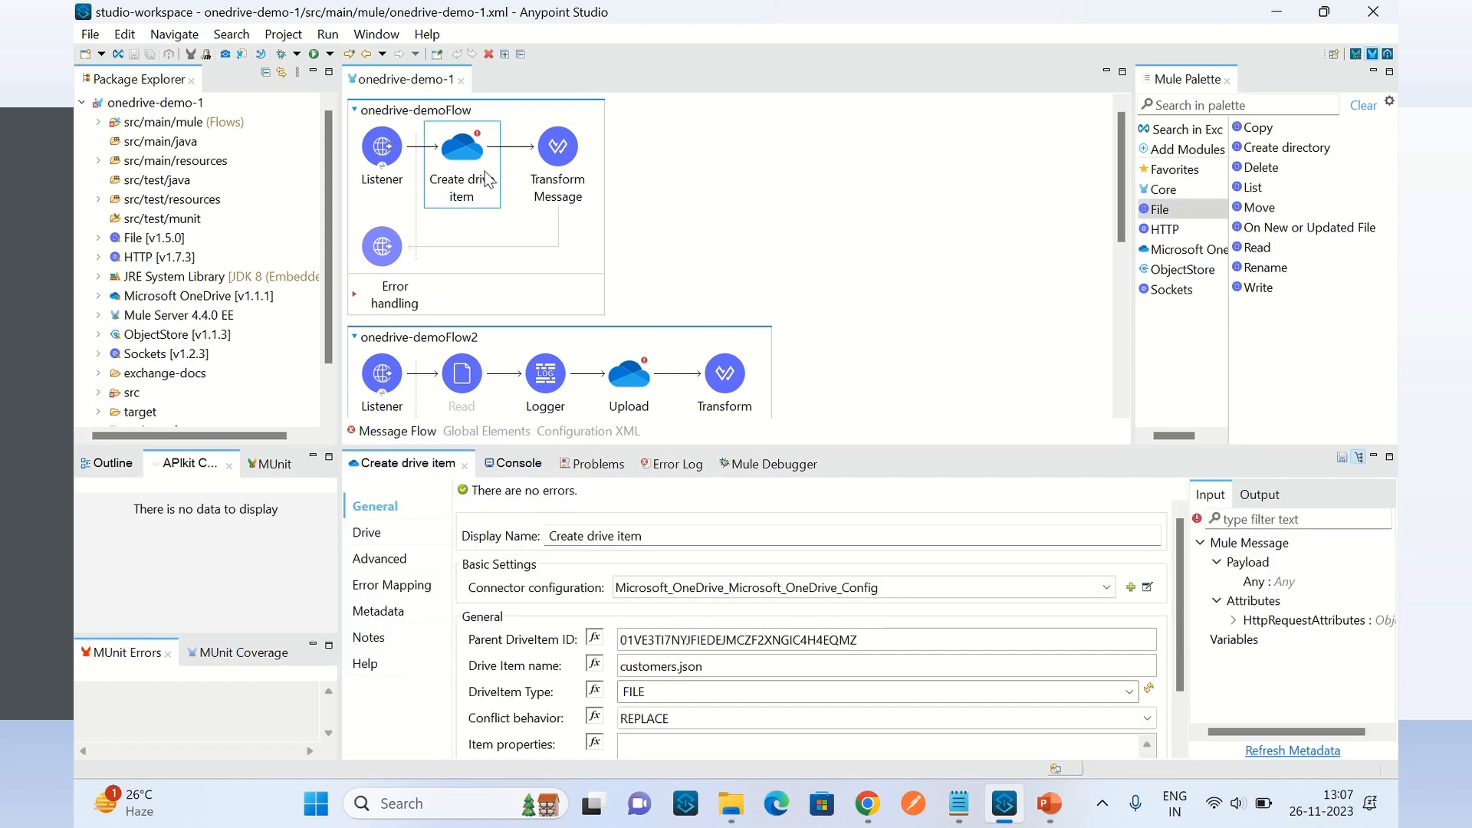
left_click(867, 803)
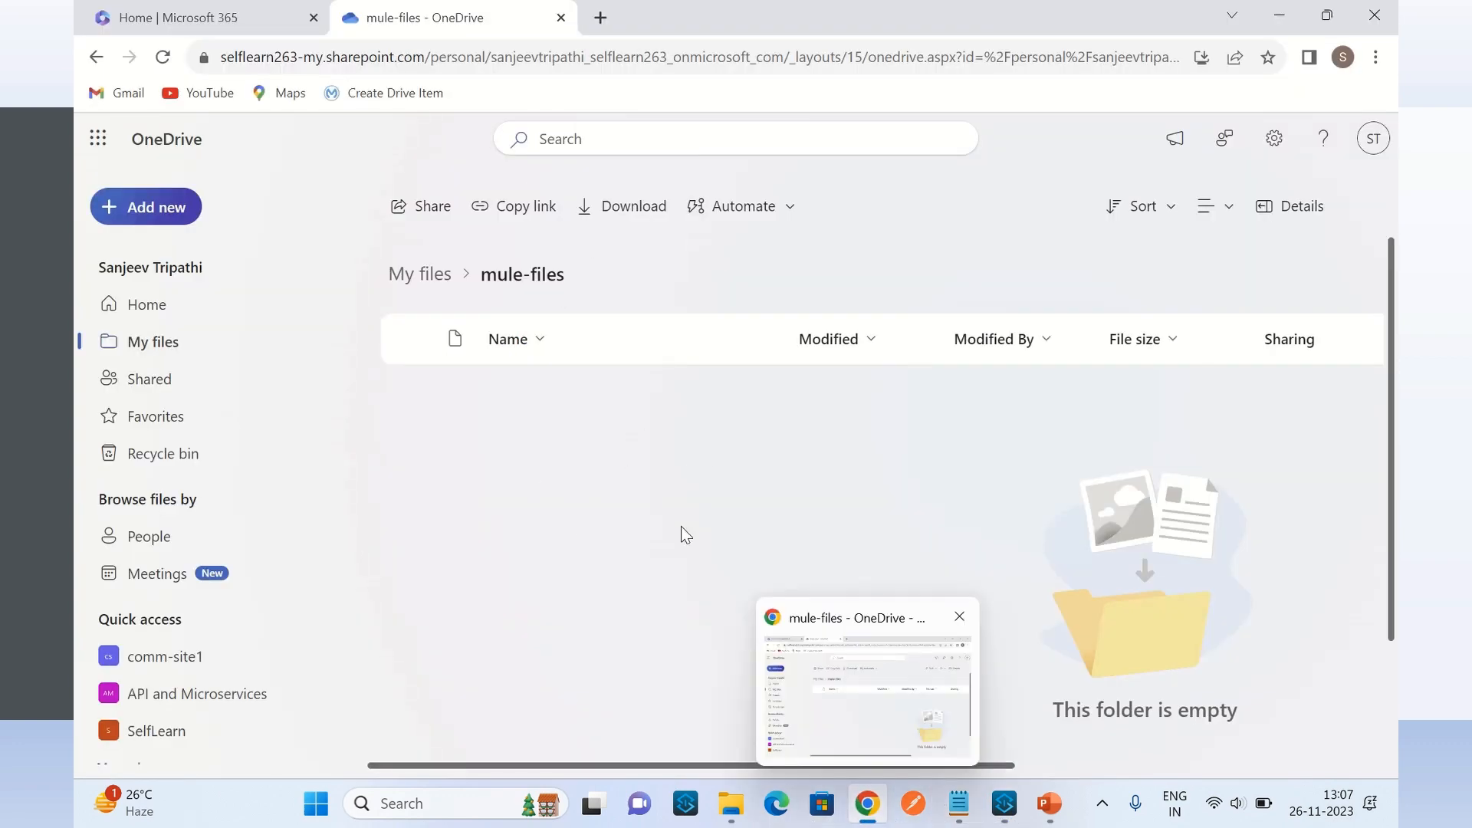
mouse_move(876, 816)
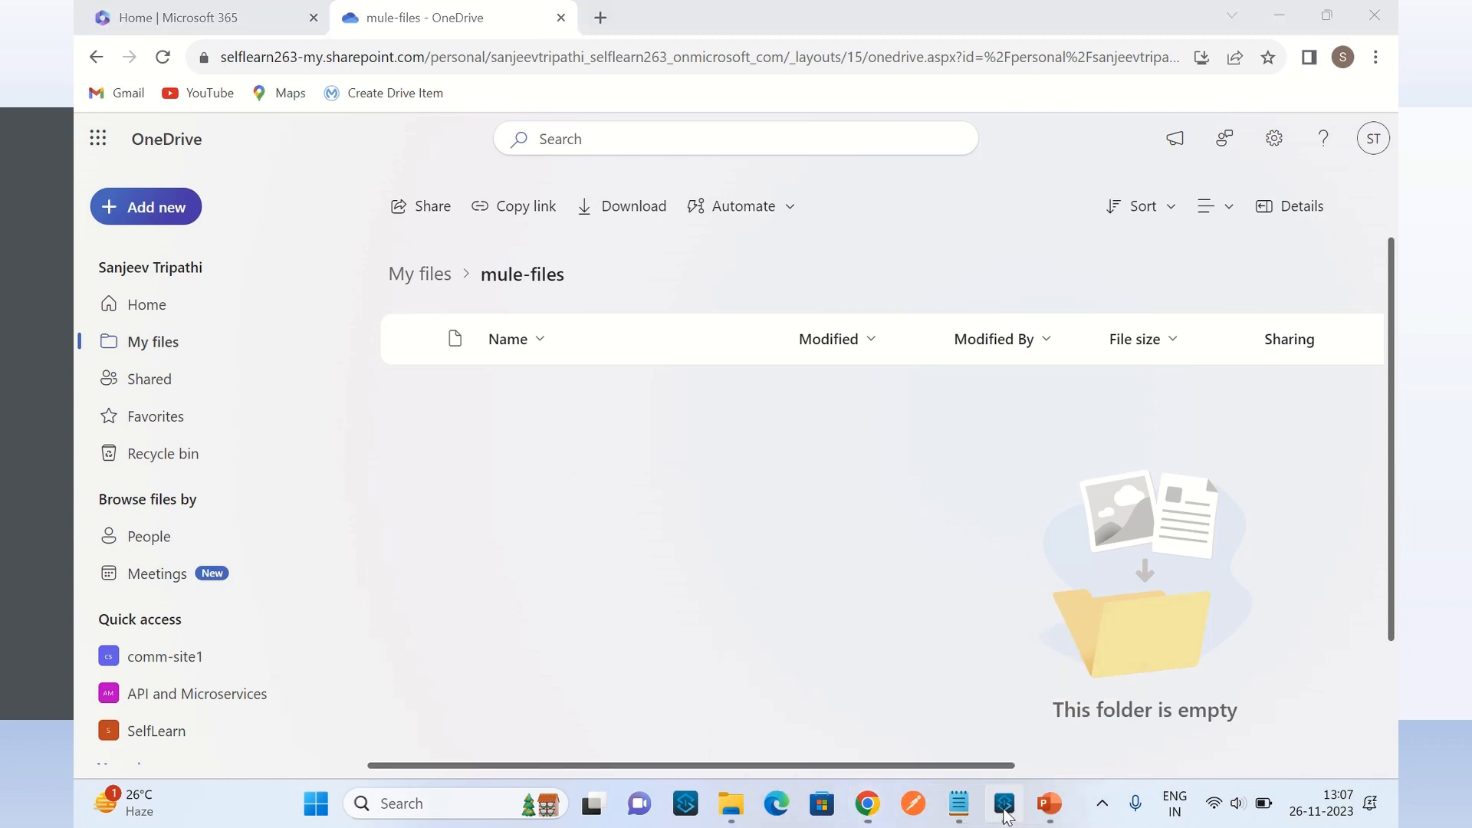
Return to Anypoint Studio and review the Upload content settings in onedrive-demoFlow2, including its File id
left_click(1004, 803)
scroll(878, 328, "down", 1)
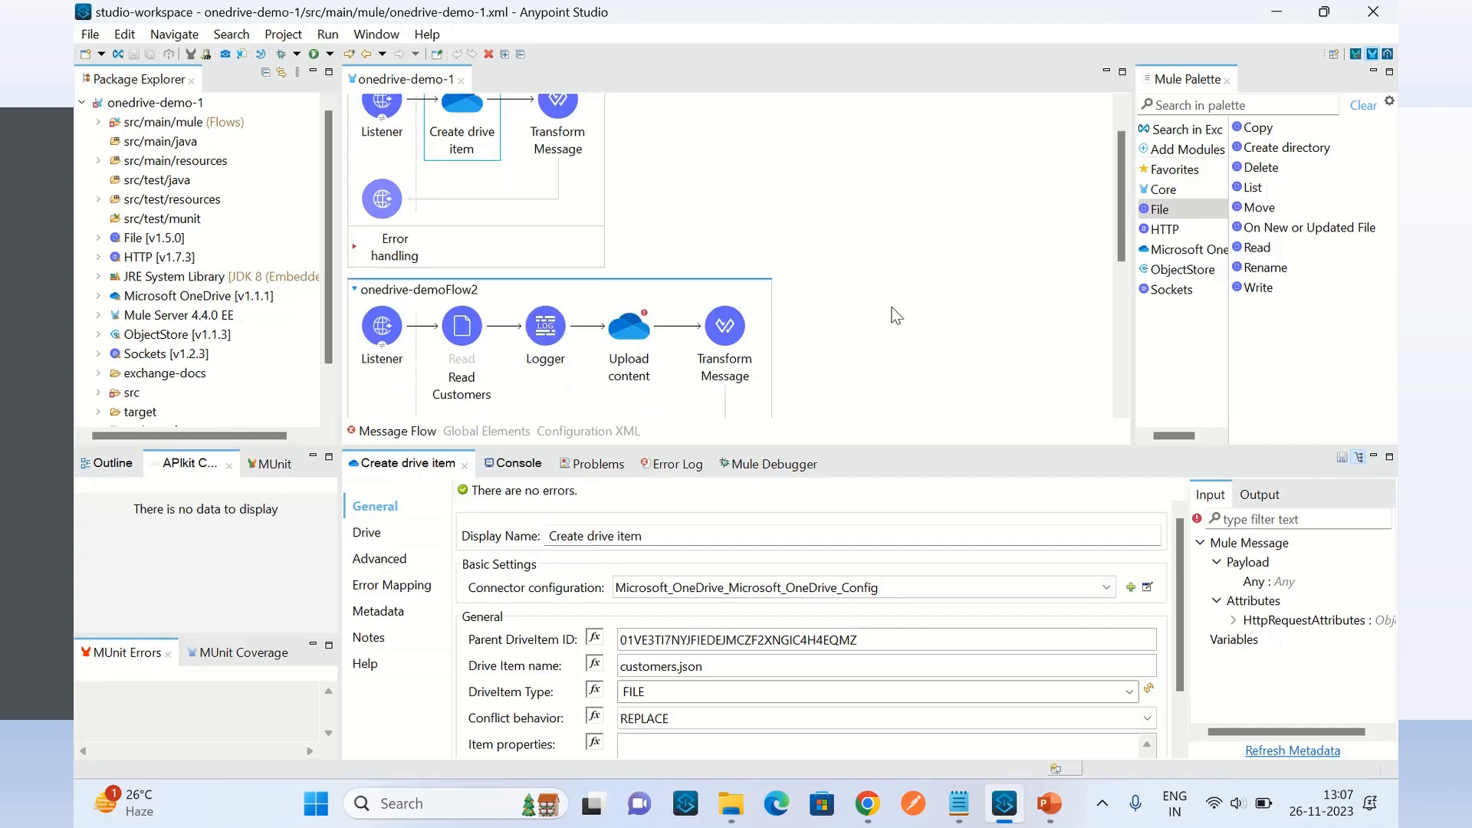
left_click(633, 343)
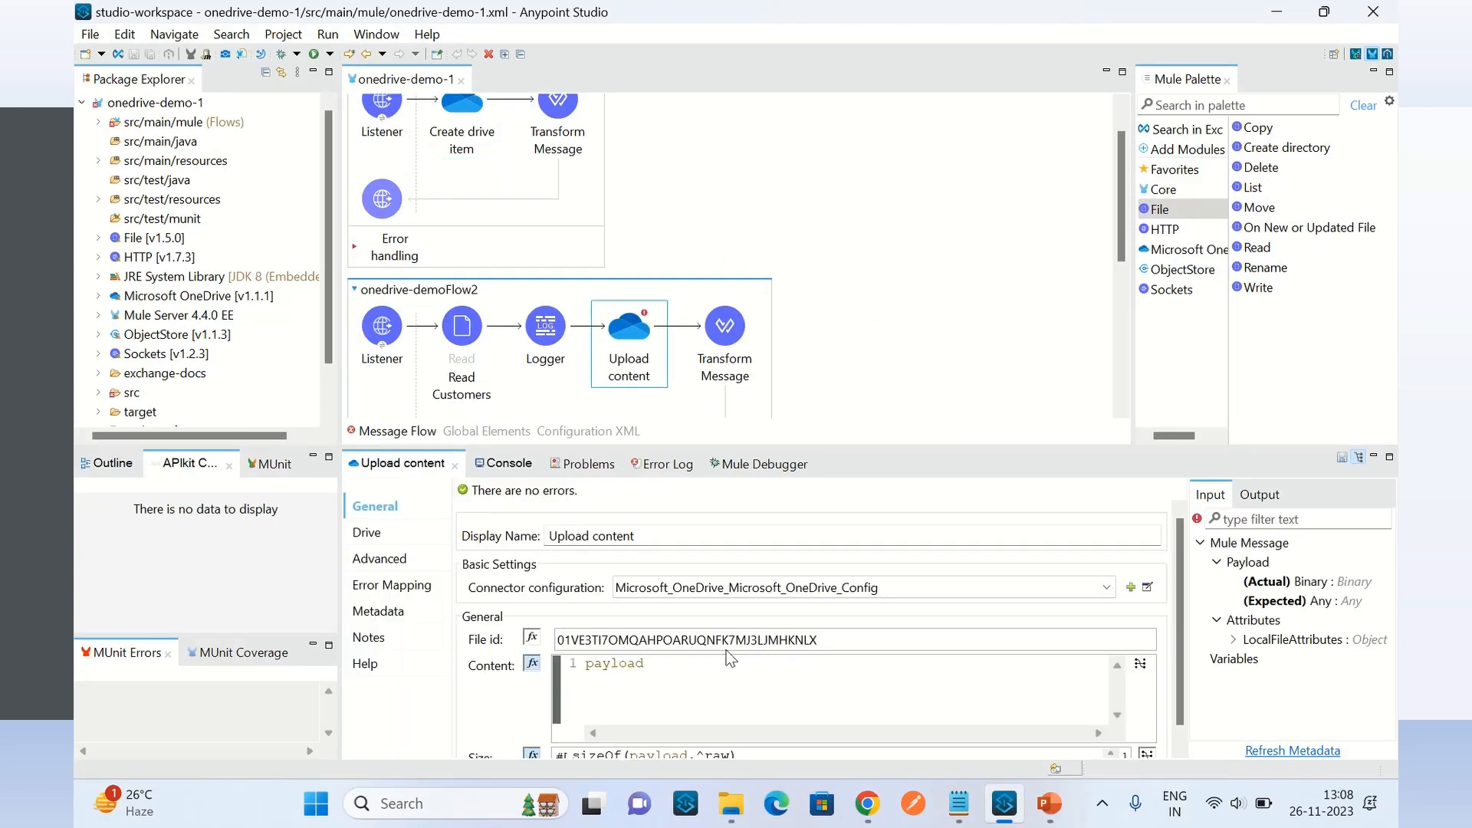
left_click_drag(833, 639, 552, 626)
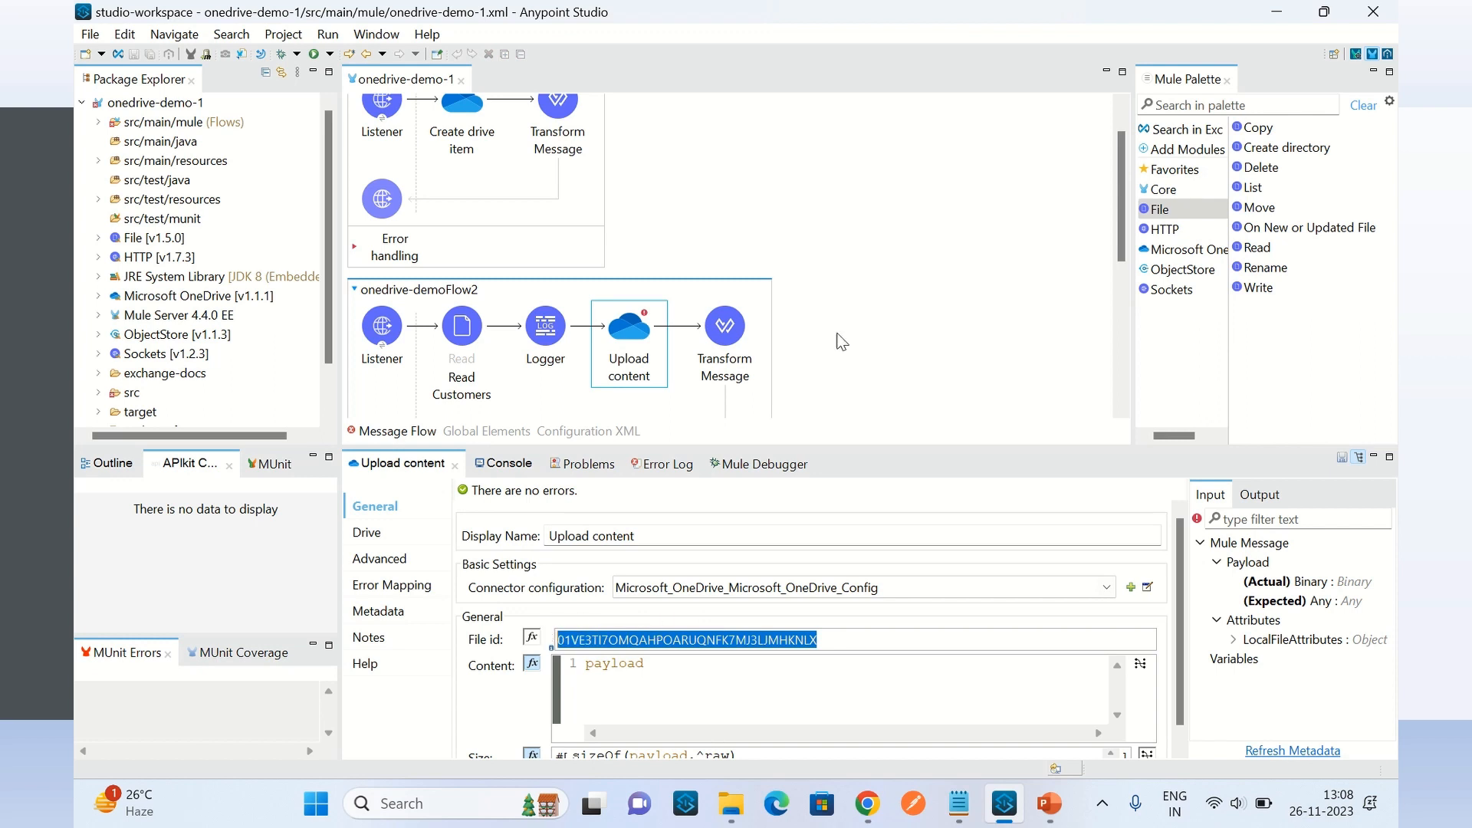
left_click(898, 247)
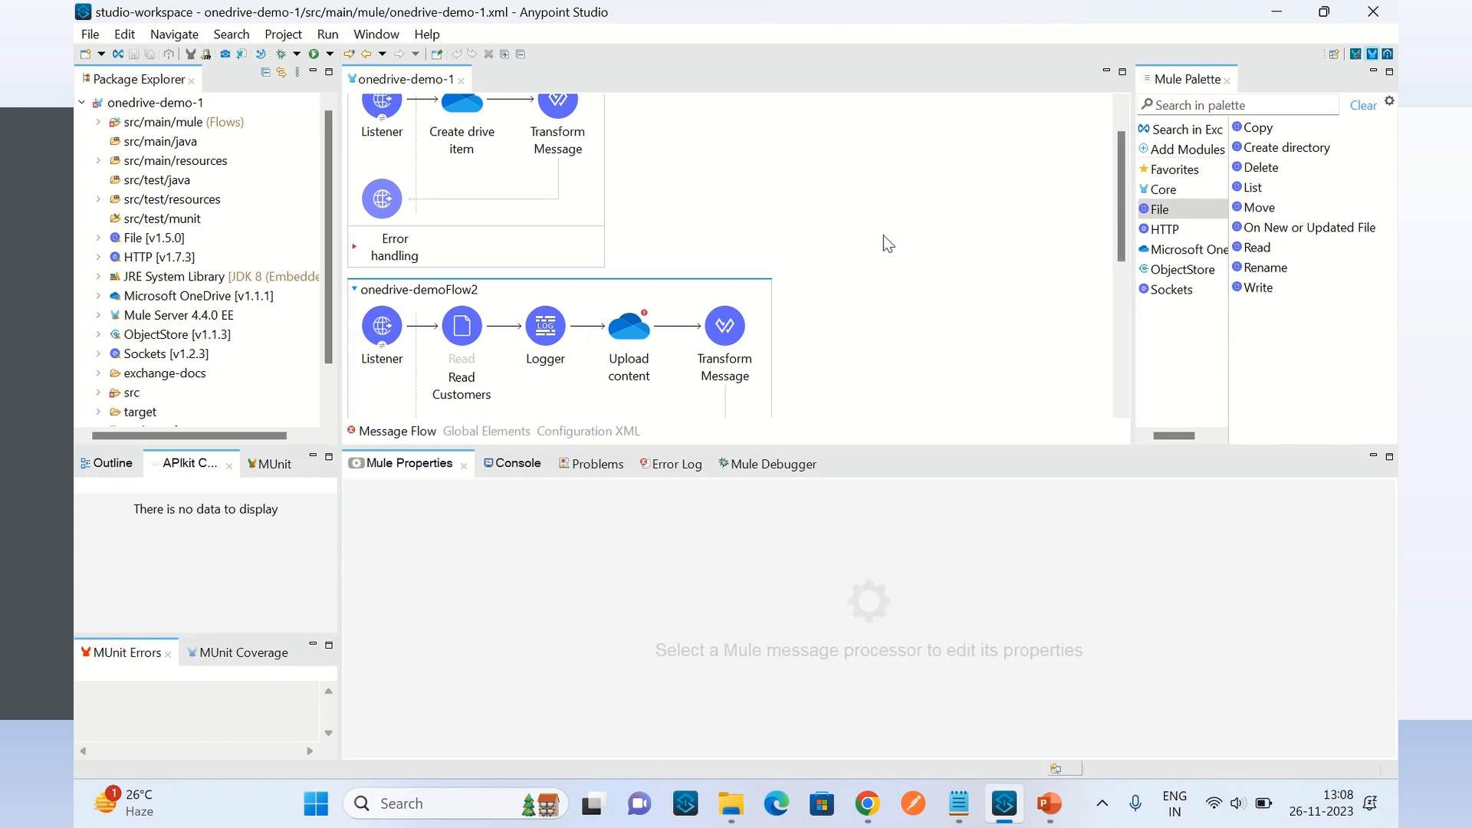
scroll(901, 329, "up", 1)
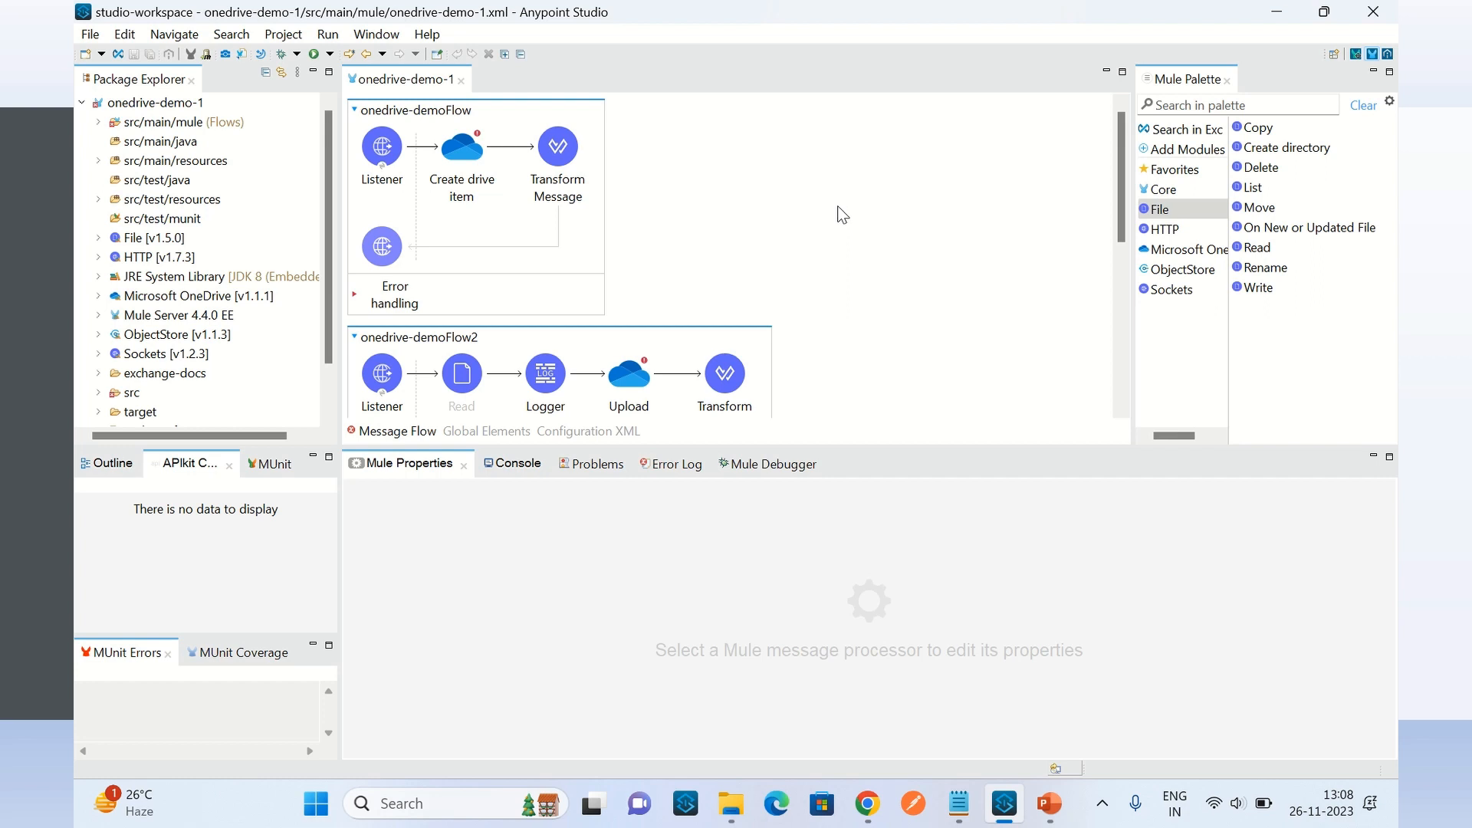
Switch to Chrome and open the Azure portal at portal.azure.com in a new tab
left_click(867, 802)
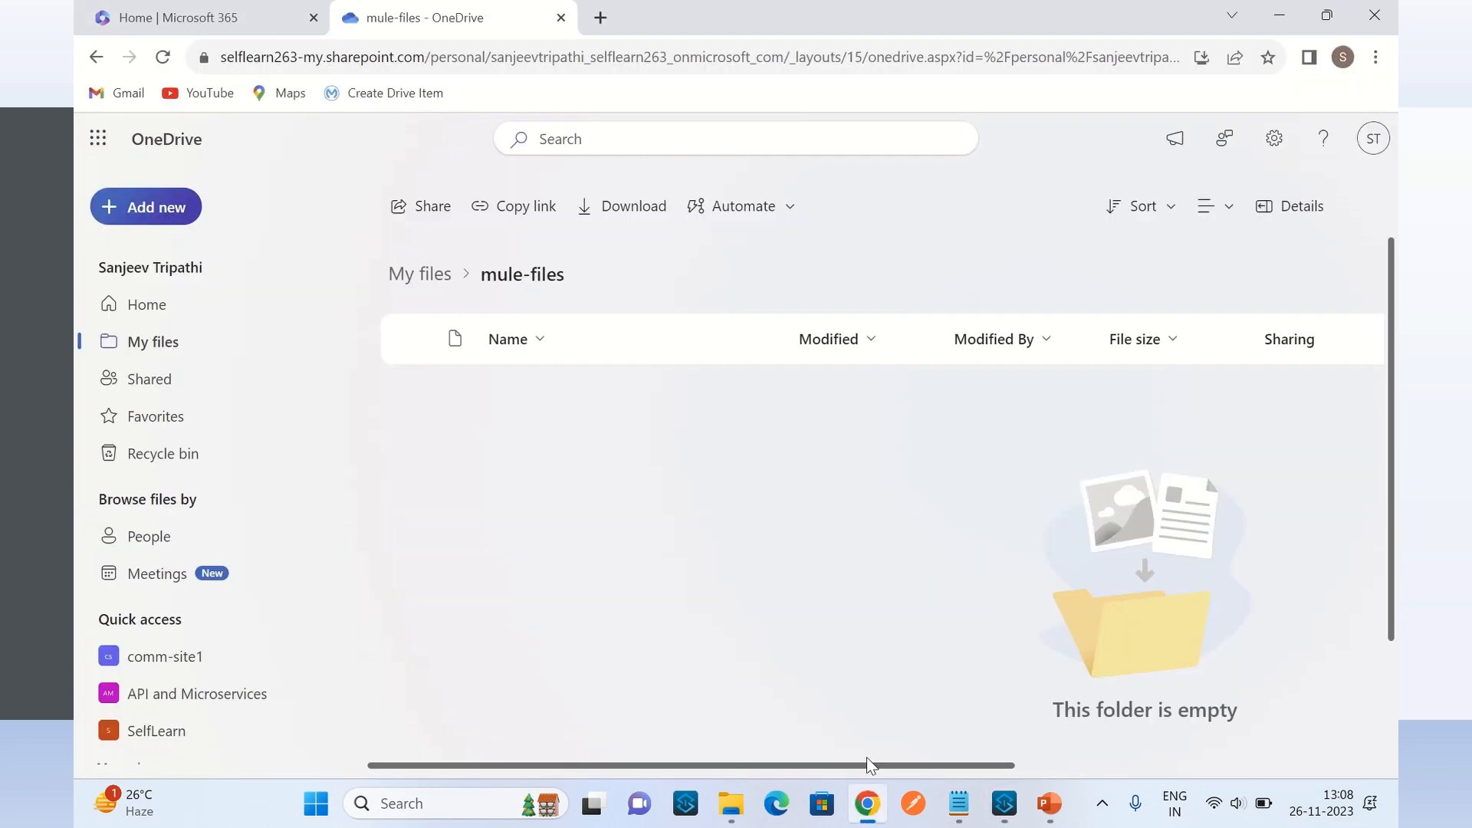
left_click(601, 18)
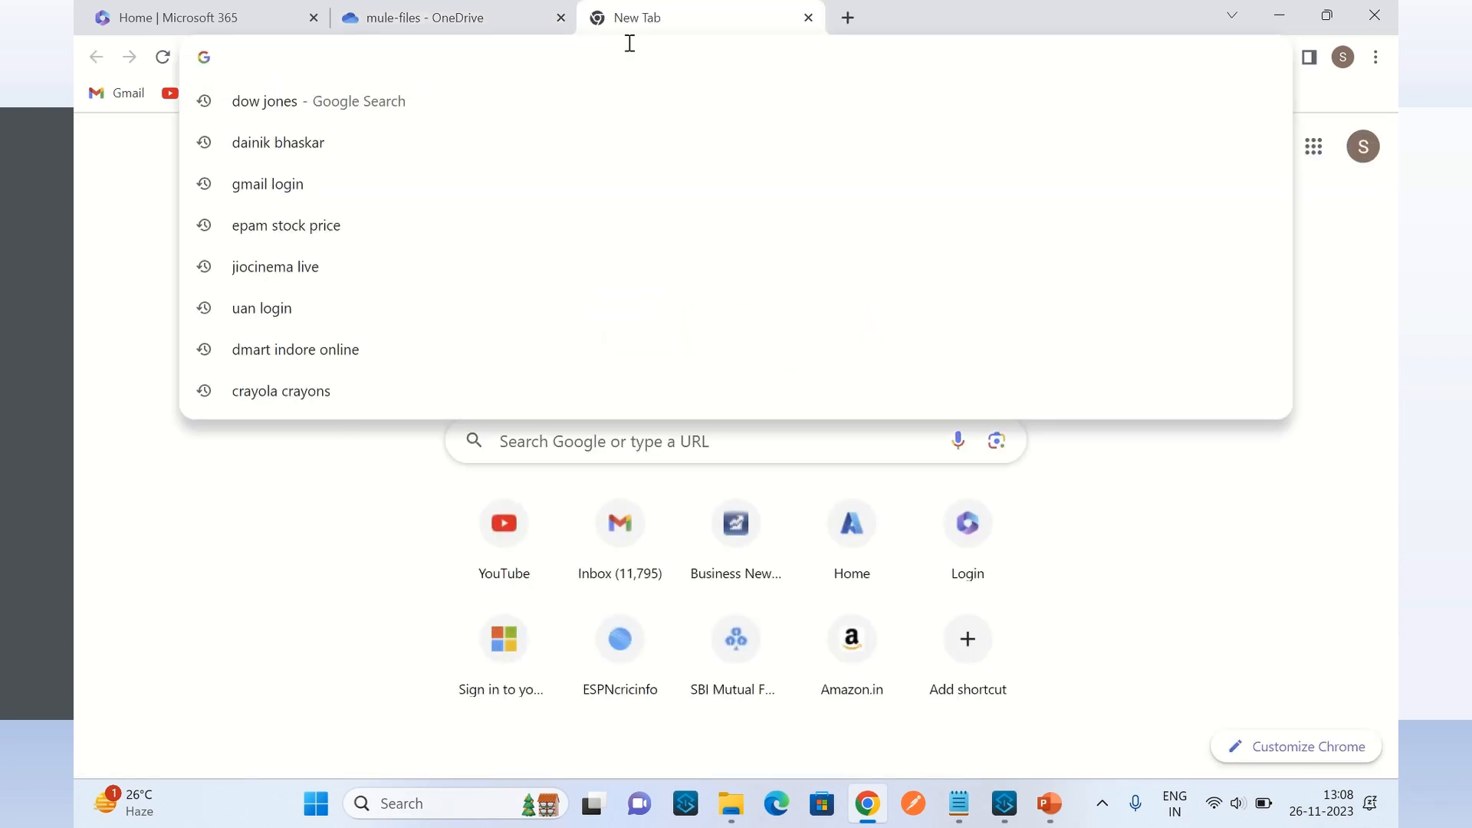
type("p")
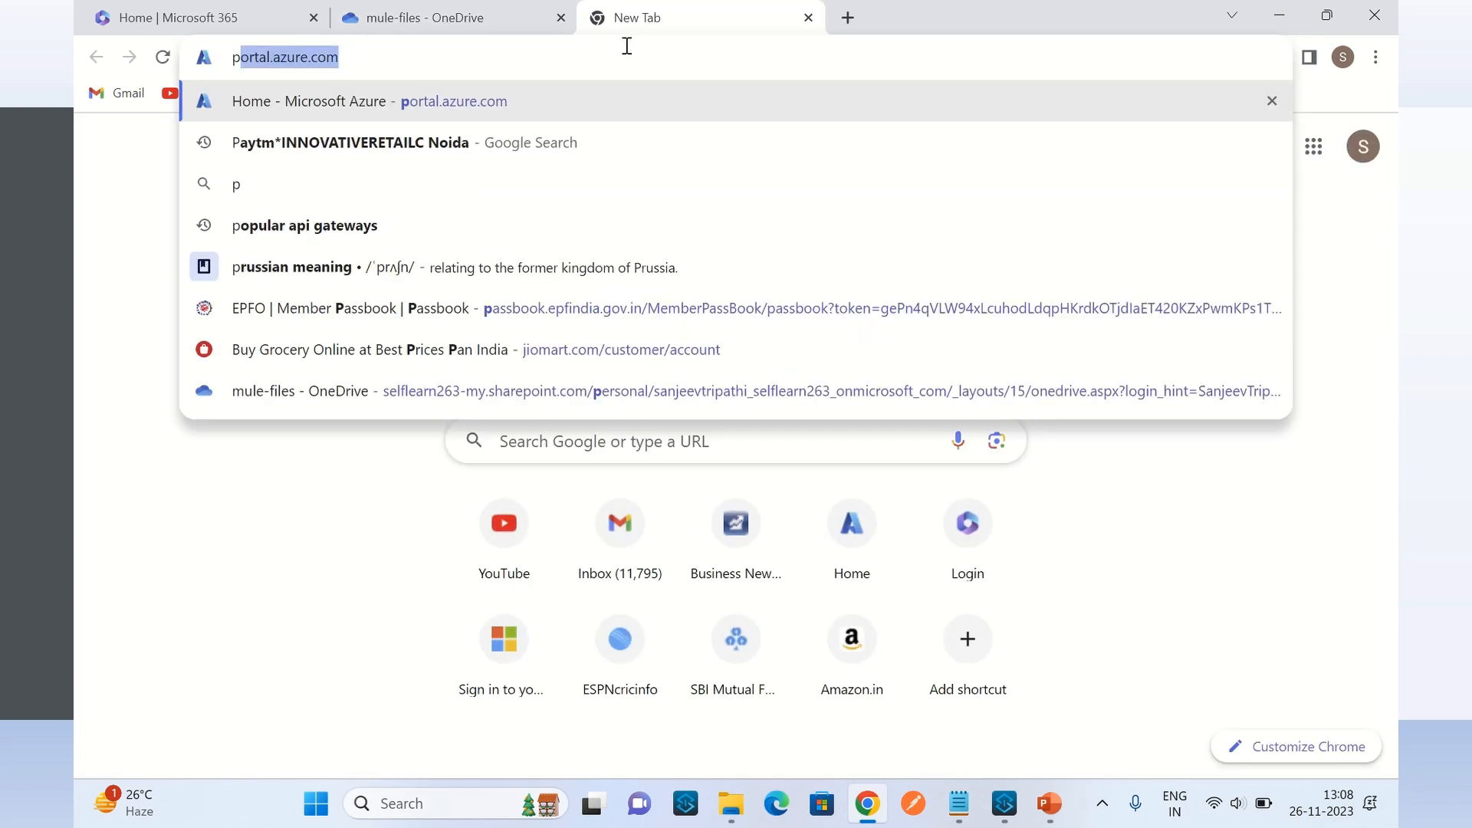
key("Return")
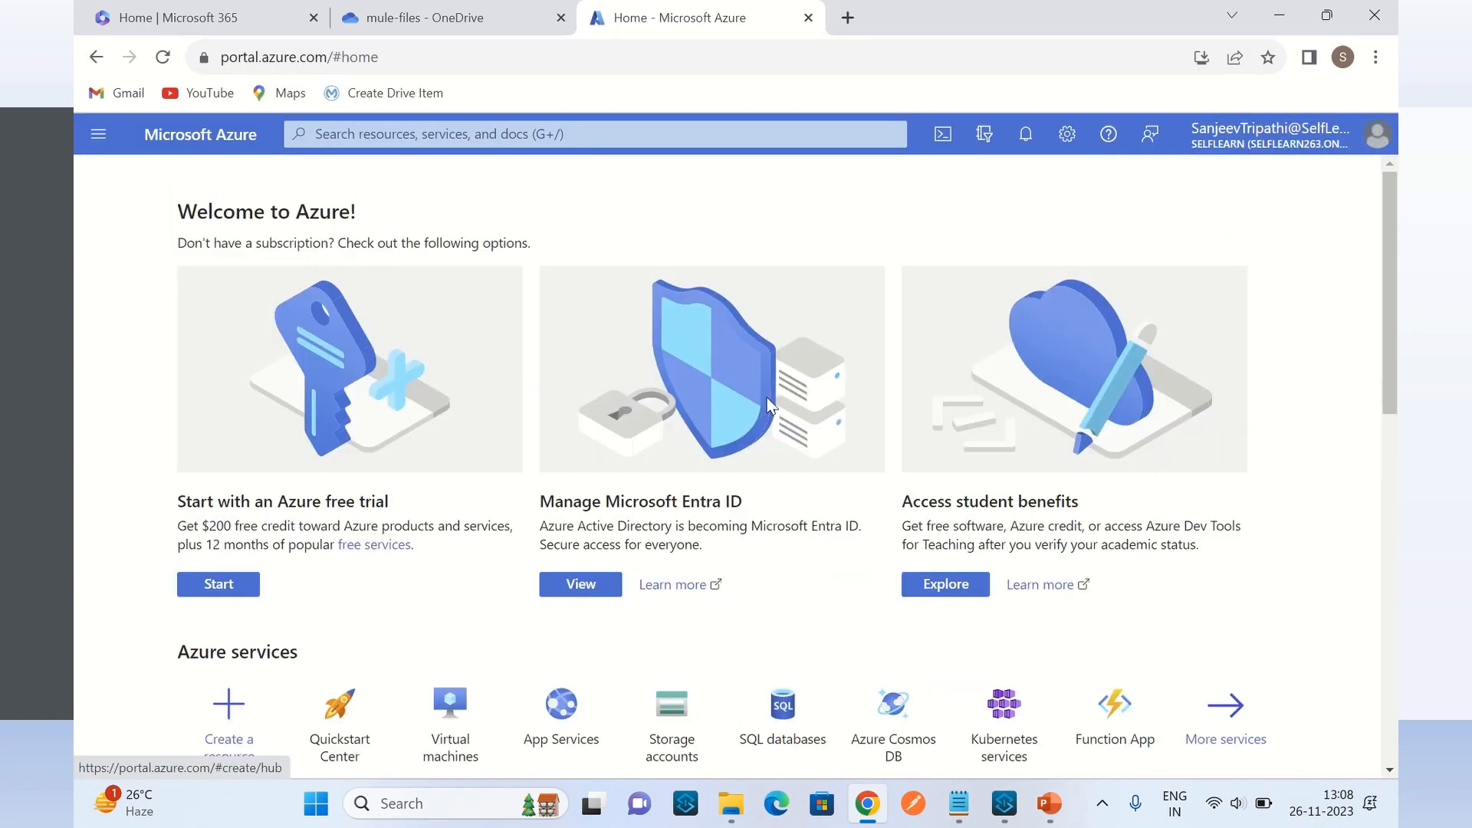
Open Microsoft Entra ID's app registrations and list all applications in the directory
scroll(769, 404, "down", 7)
scroll(811, 430, "up", 7)
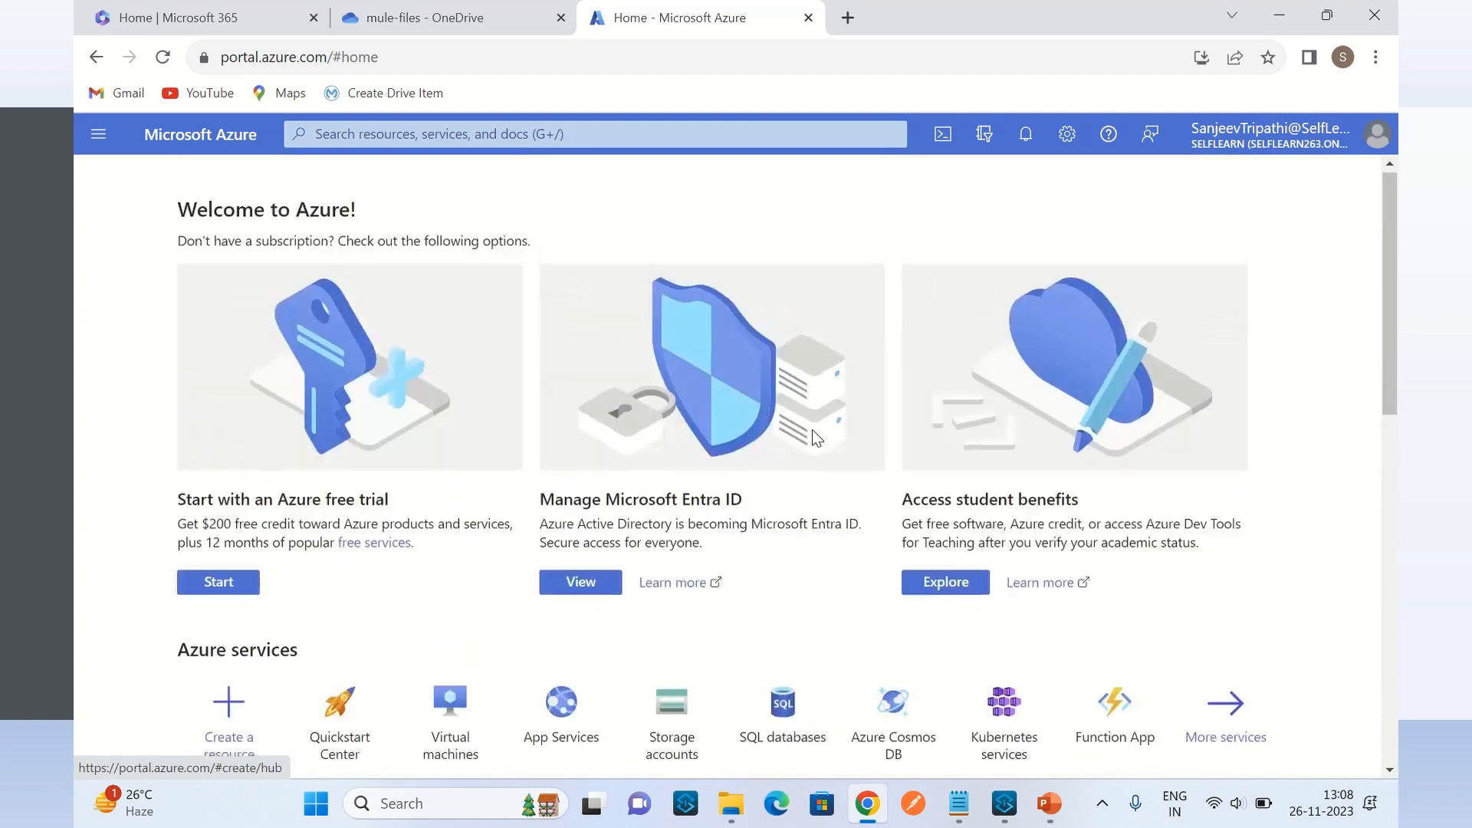
left_click(602, 584)
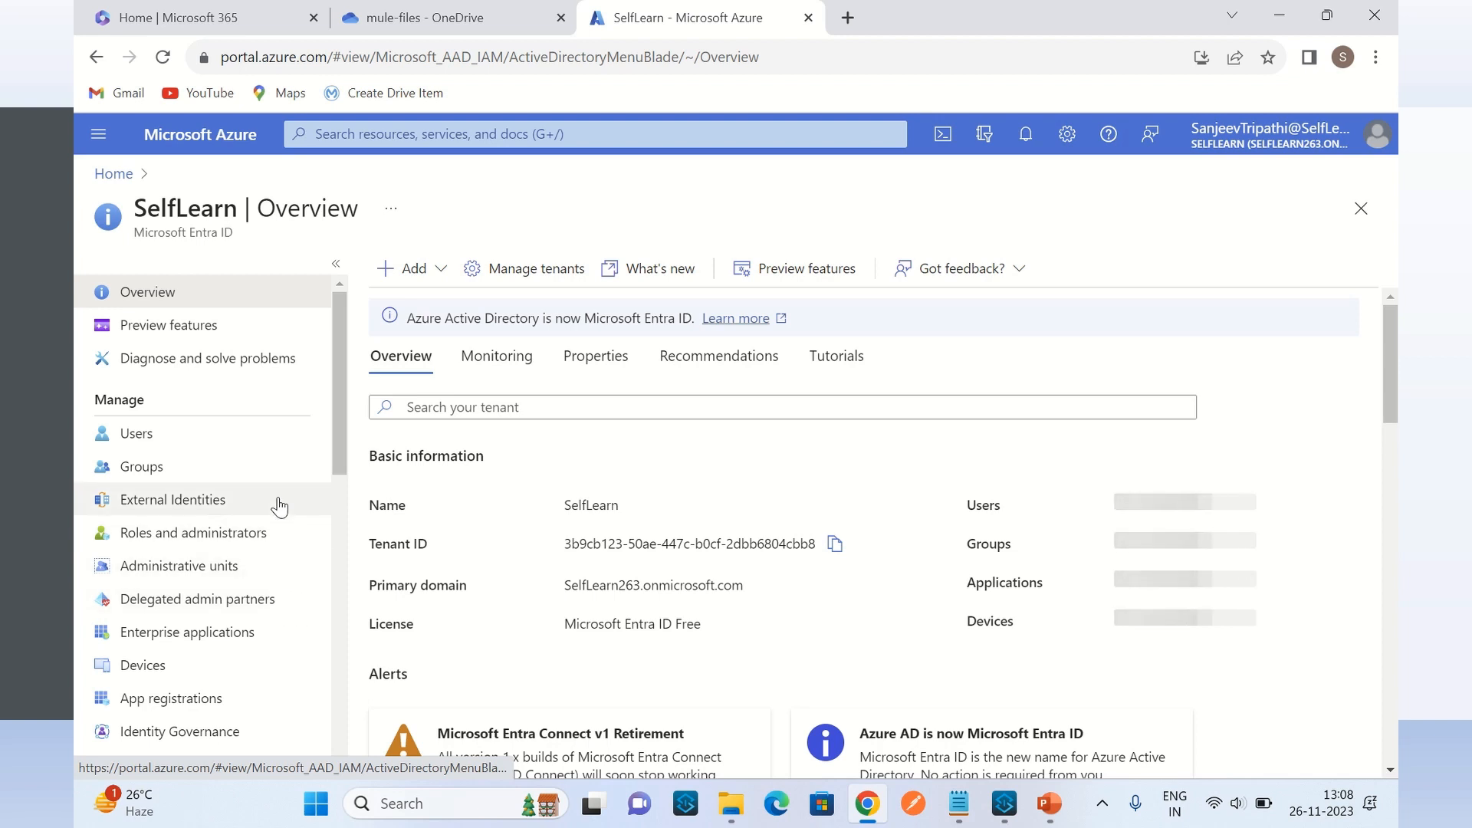
scroll(276, 506, "down", 1)
left_click(201, 601)
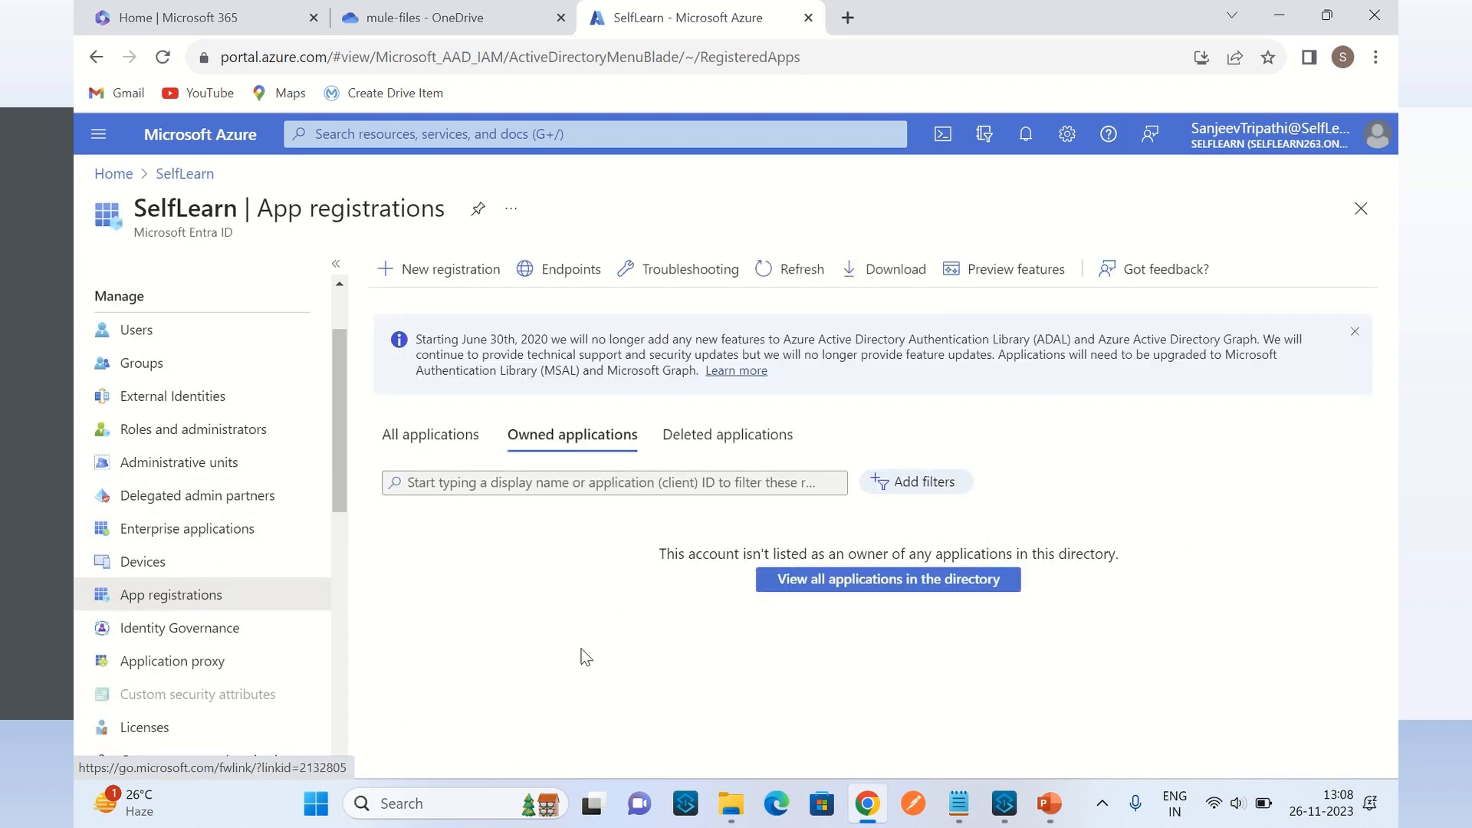
left_click(437, 433)
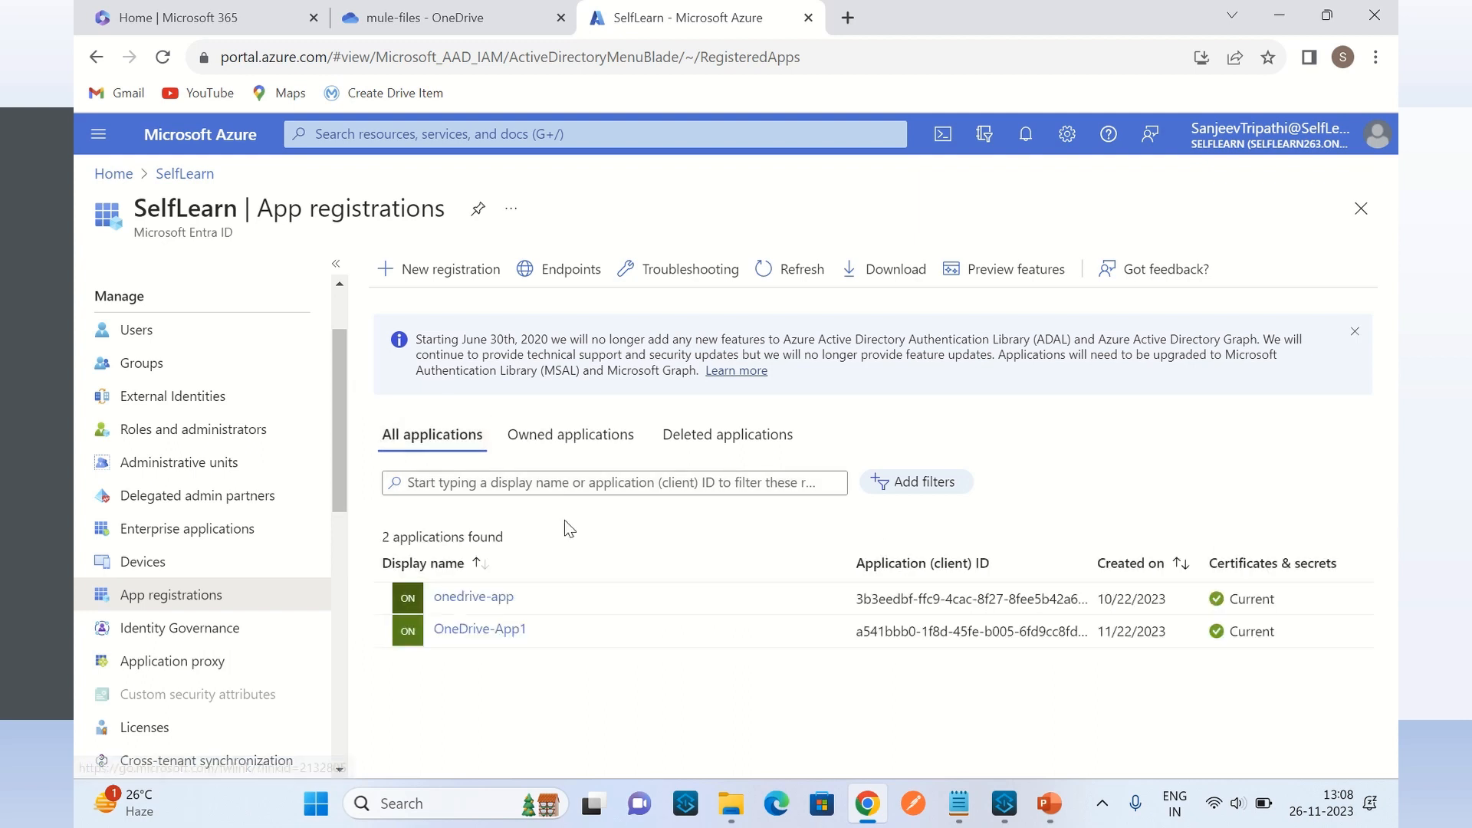
Start a new app registration named onedrive-app4 for accounts in this organizational directory only (single tenant)
left_click(454, 276)
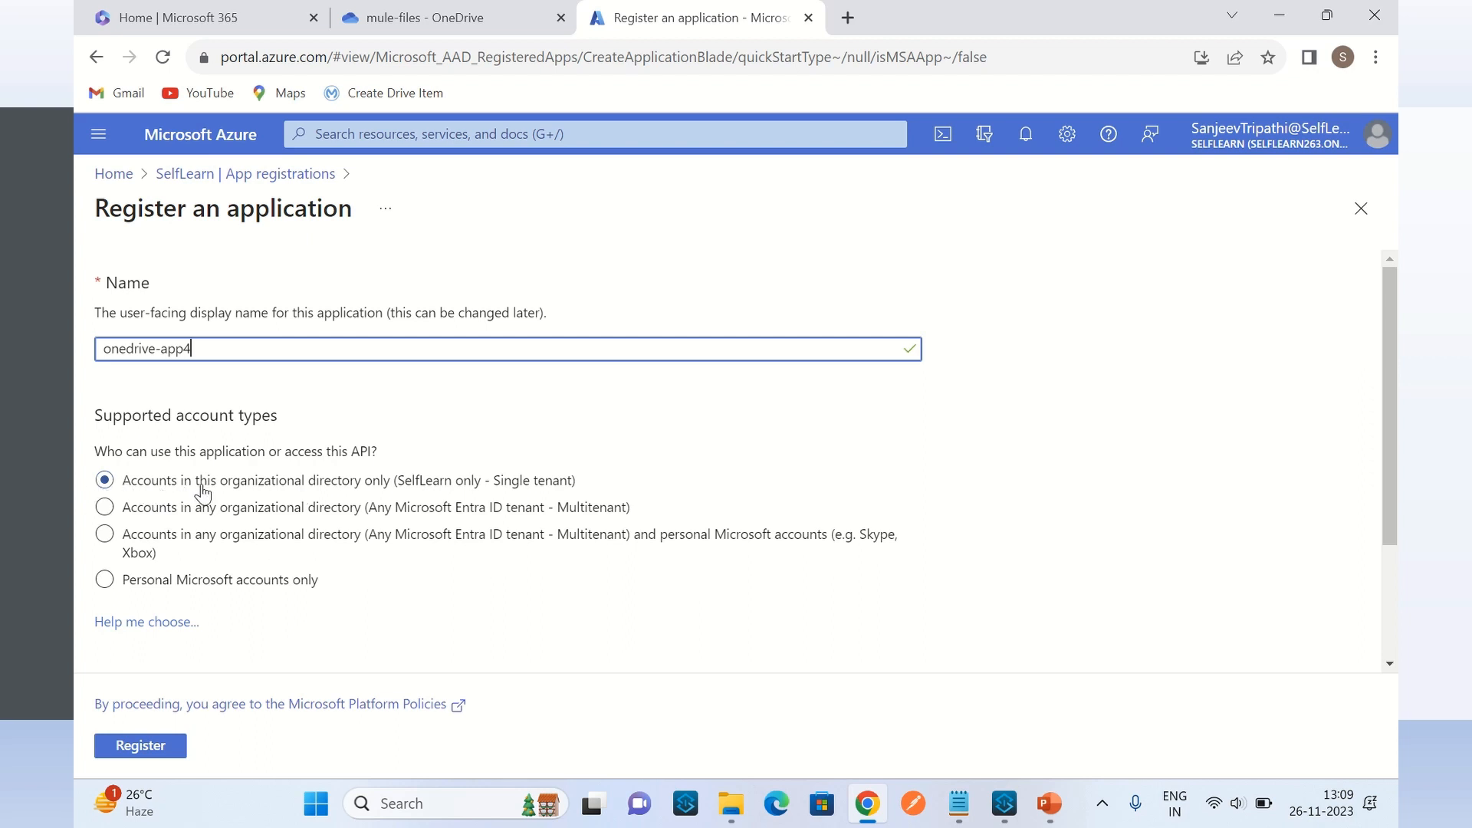
left_click(231, 507)
scroll(460, 601, "down", 2)
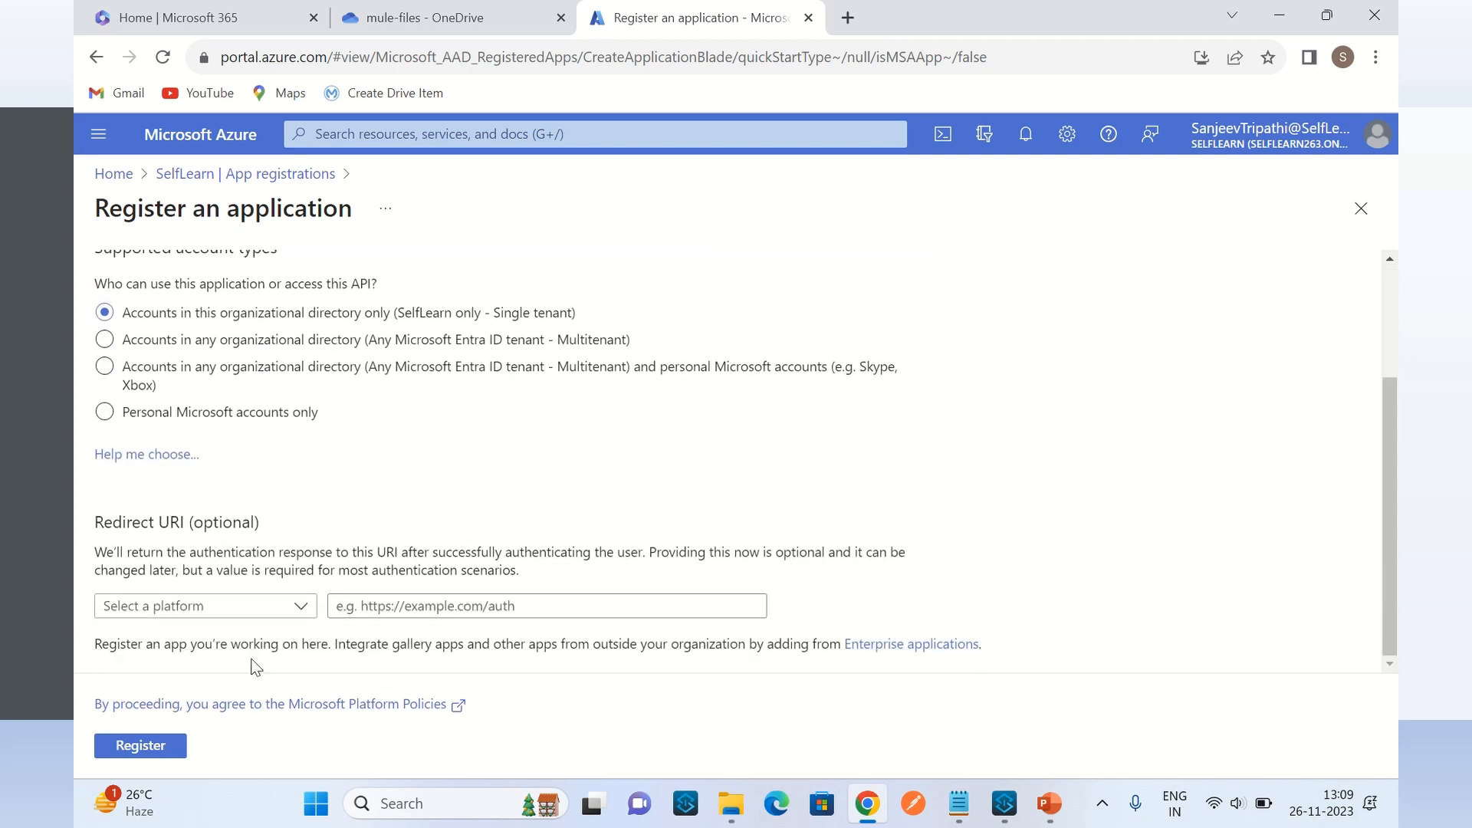
left_click(230, 610)
left_click(119, 669)
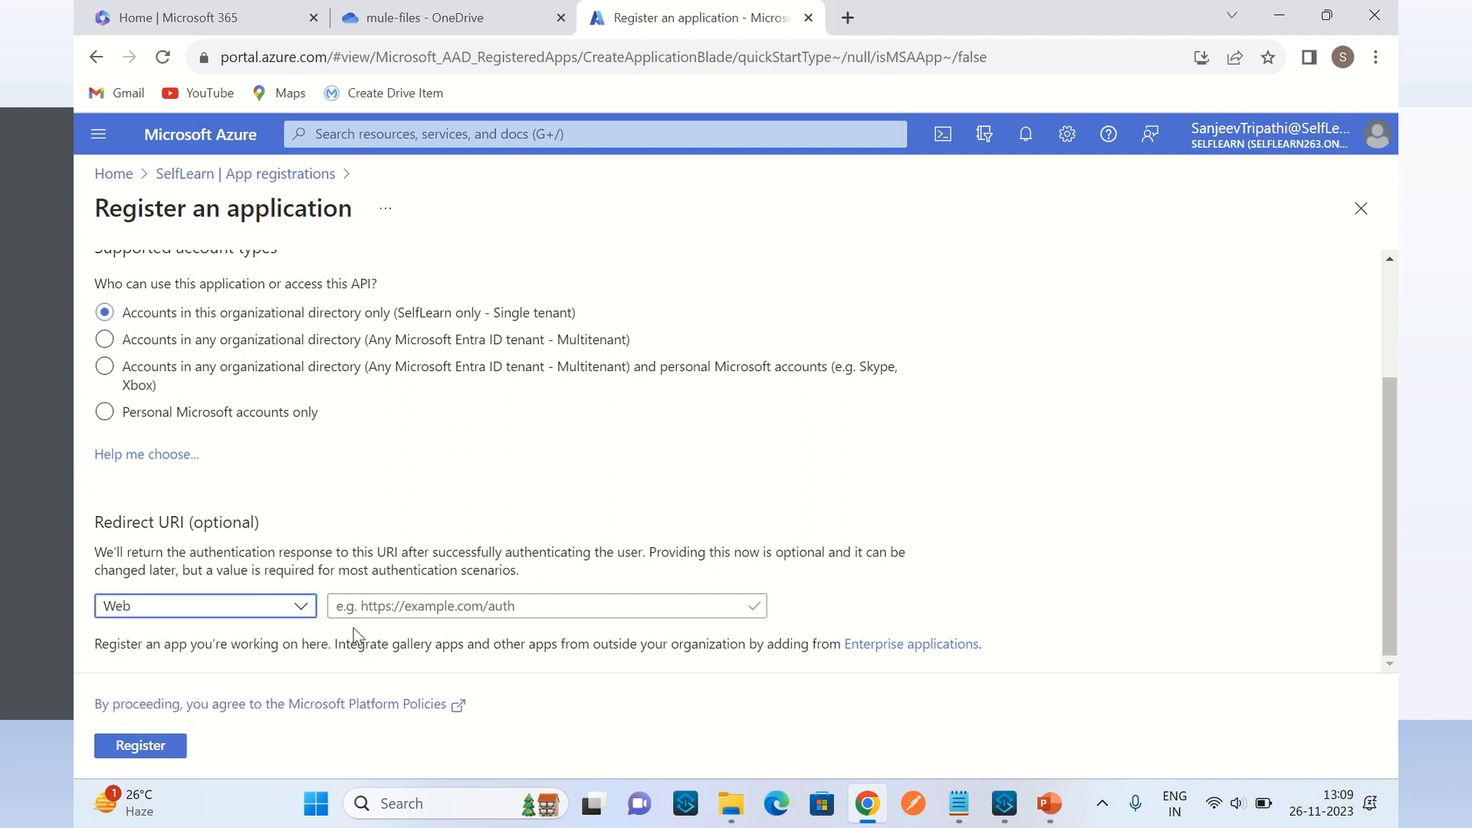
left_click(537, 605)
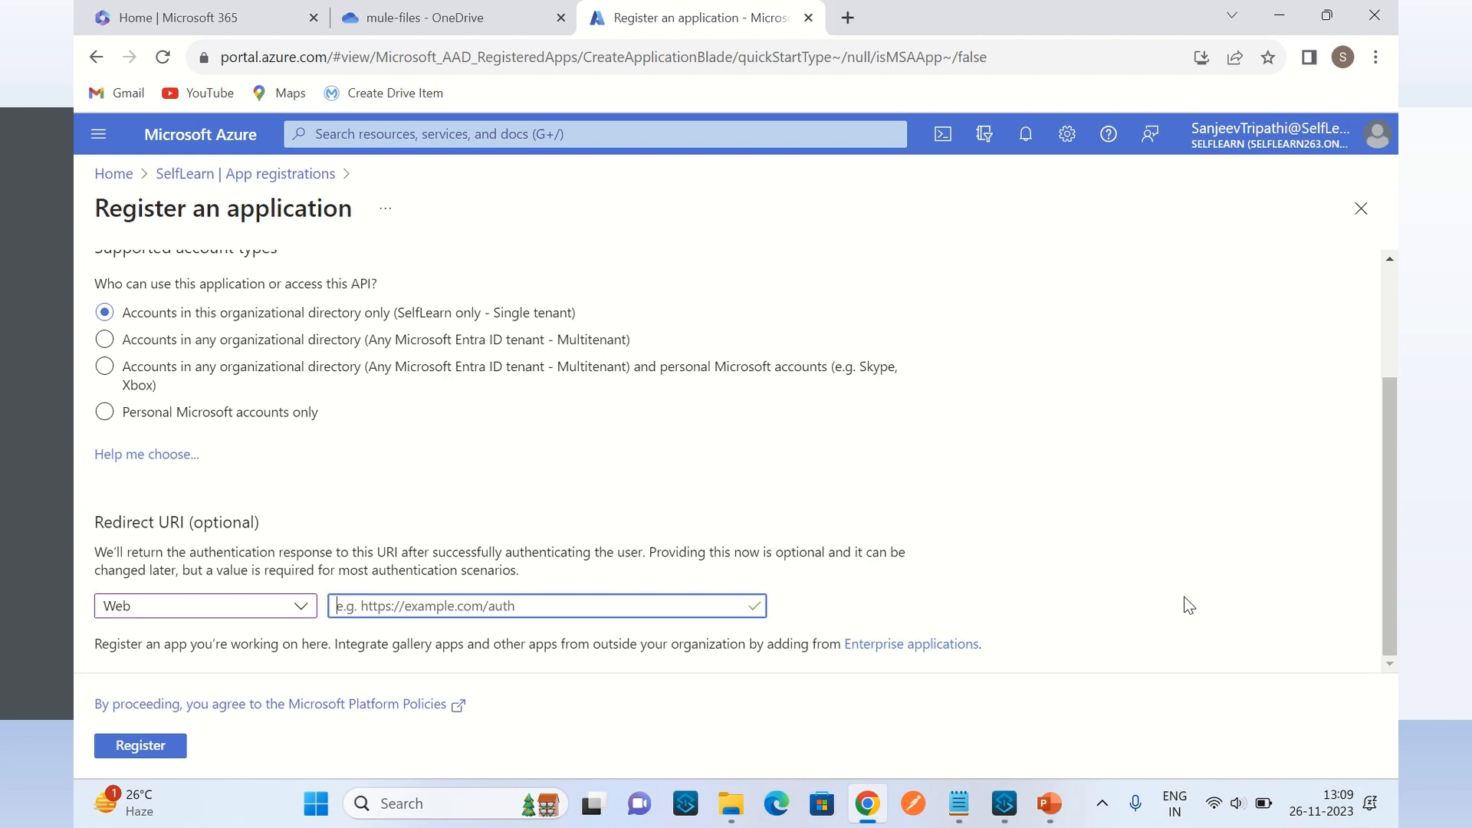
type("http:")
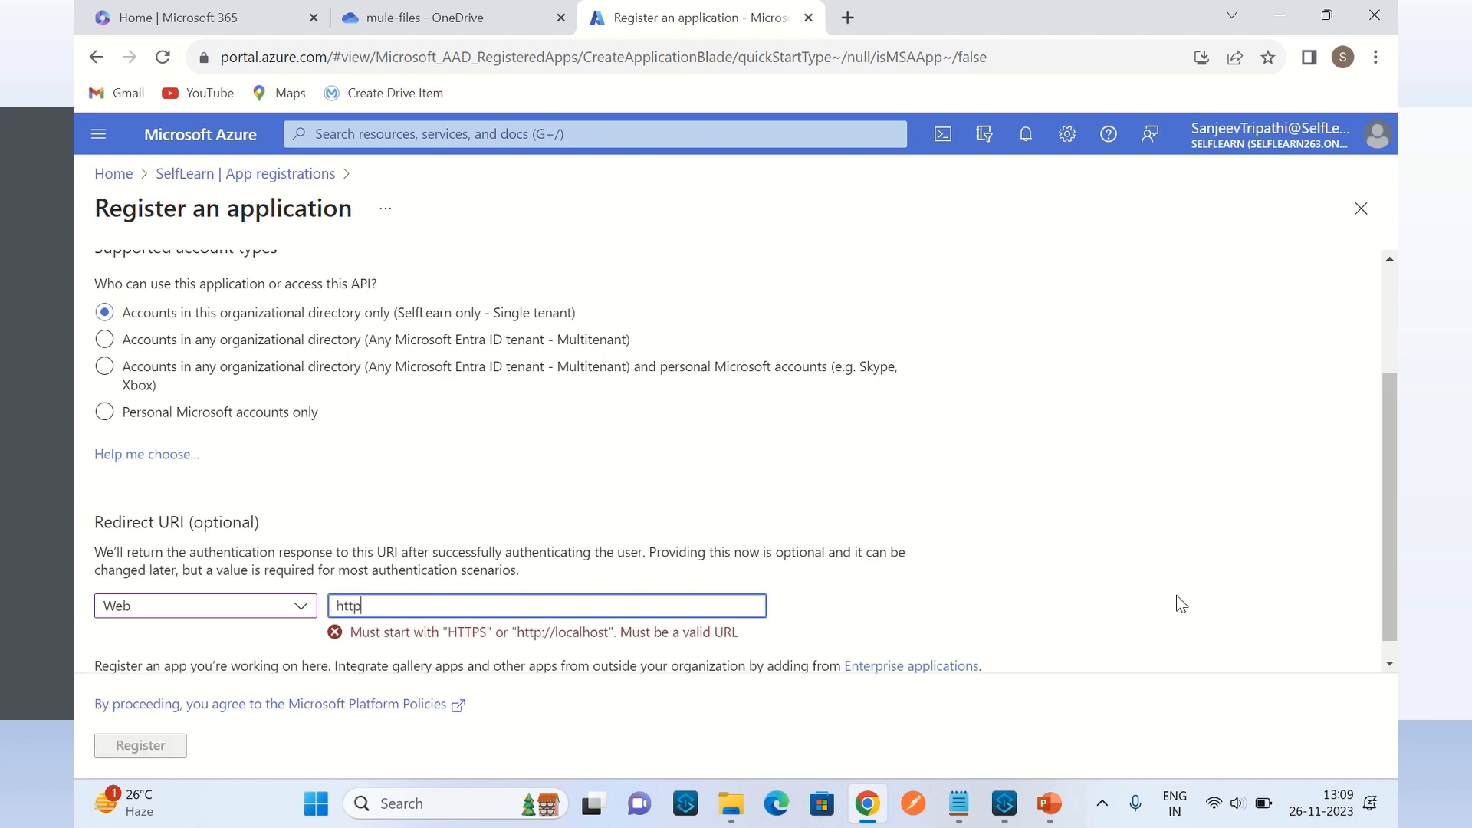
type("//localhost:")
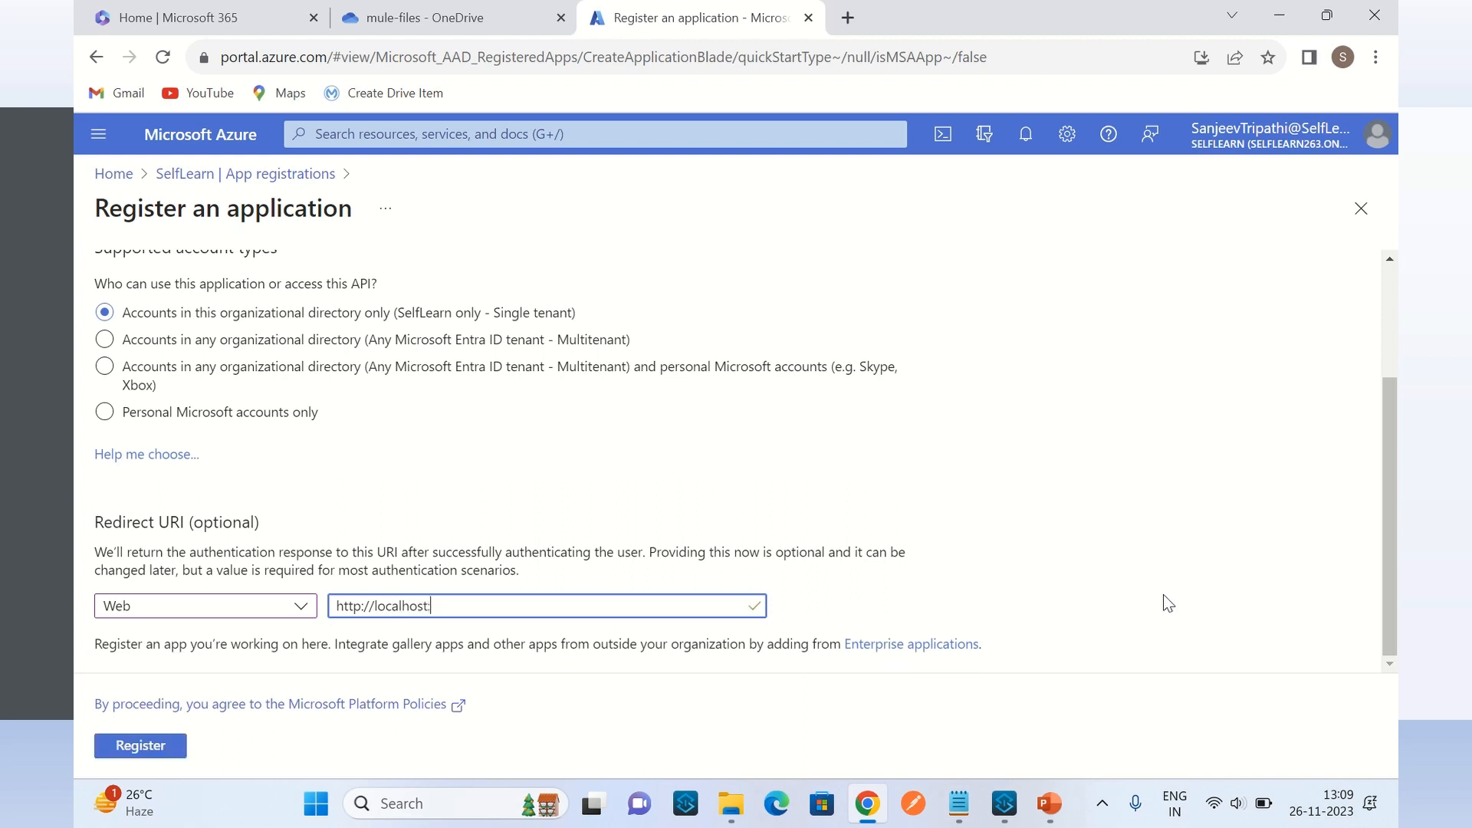
type("8005")
key("Delete")
type("85/redirect")
left_click(107, 744)
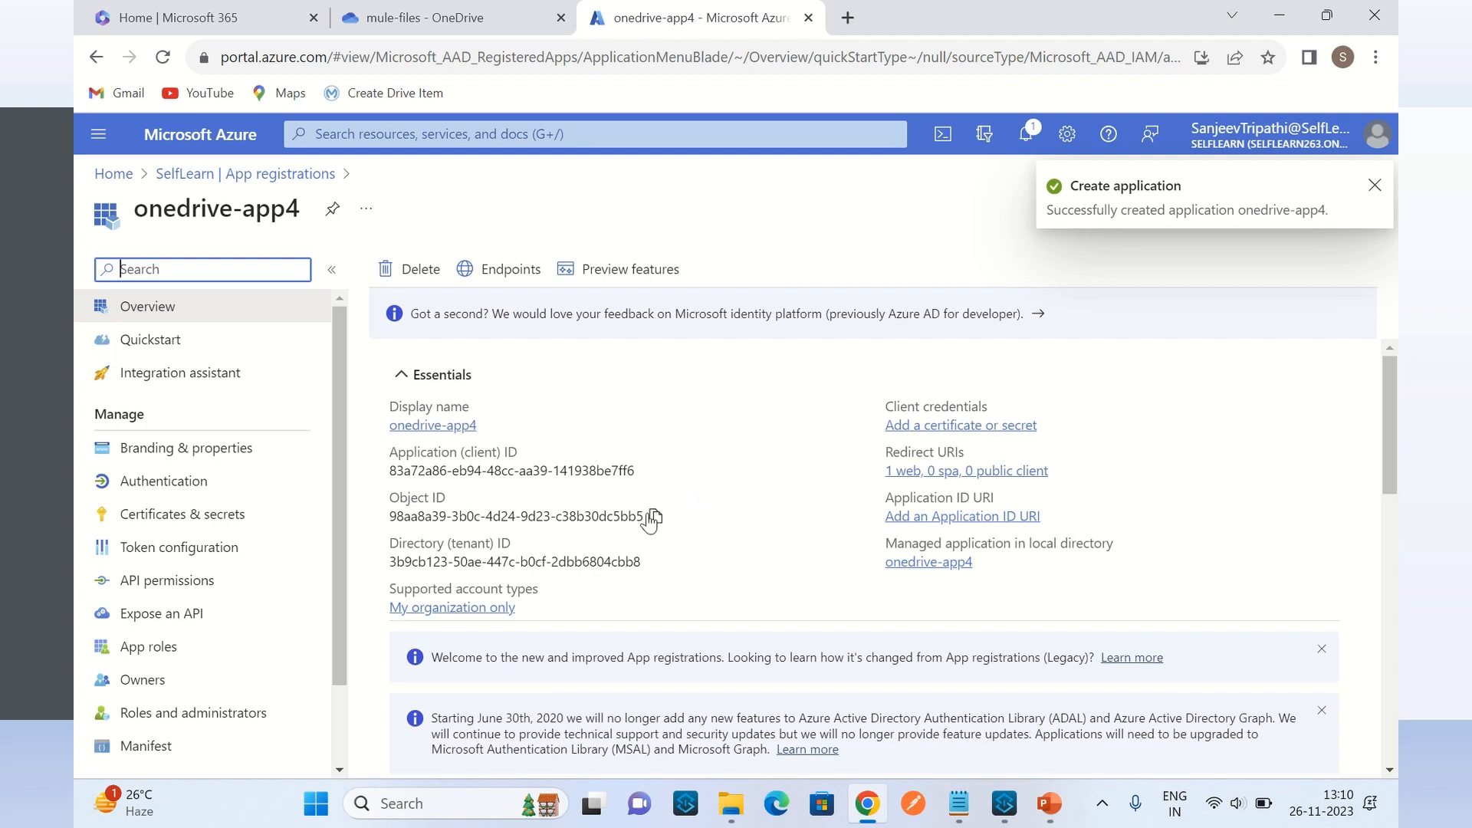
Add a client secret to onedrive-app4 with the description "client secret for onedrive app"
mouse_move(563, 463)
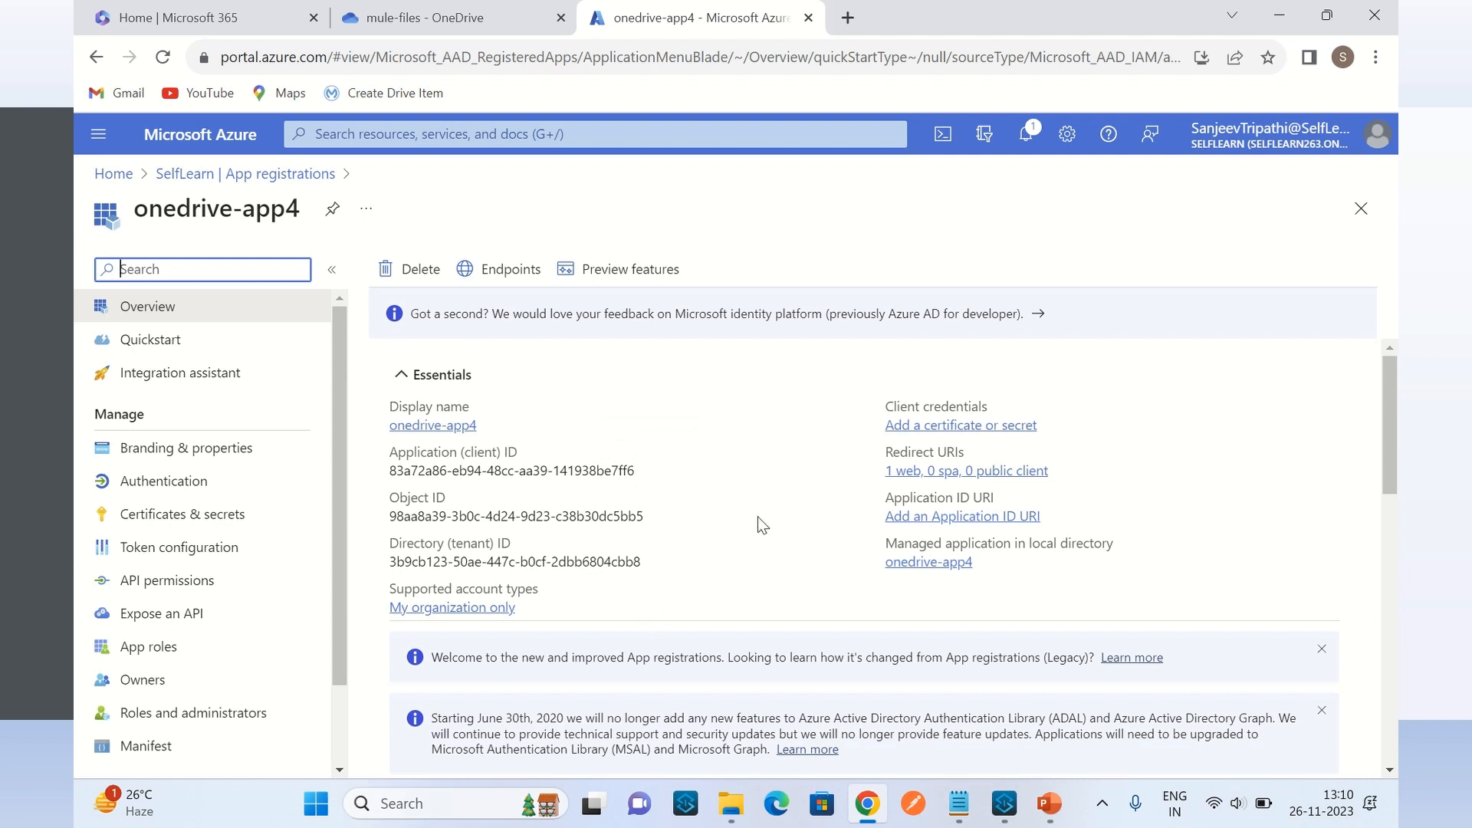
left_click(948, 428)
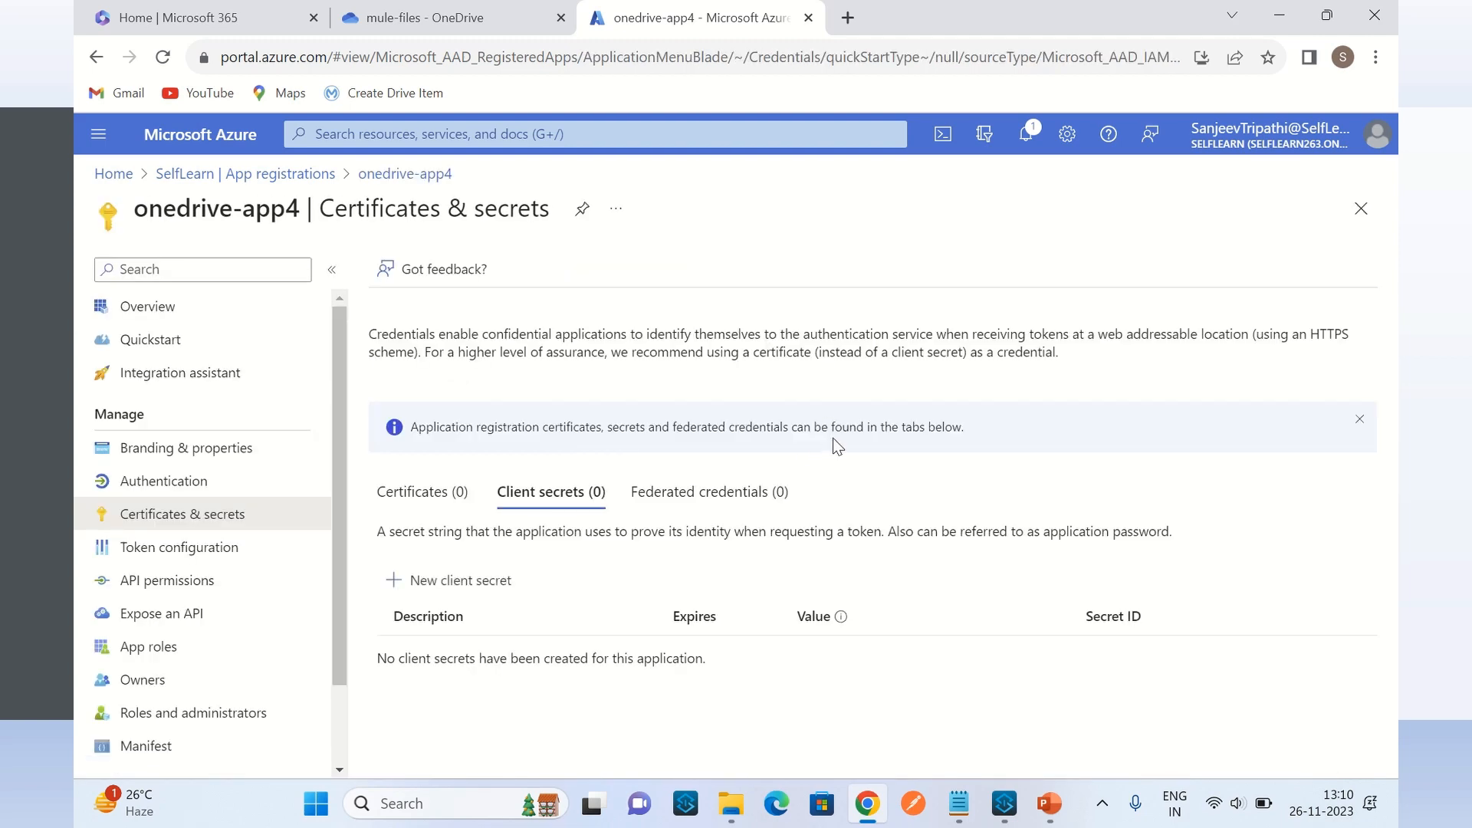
left_click(461, 589)
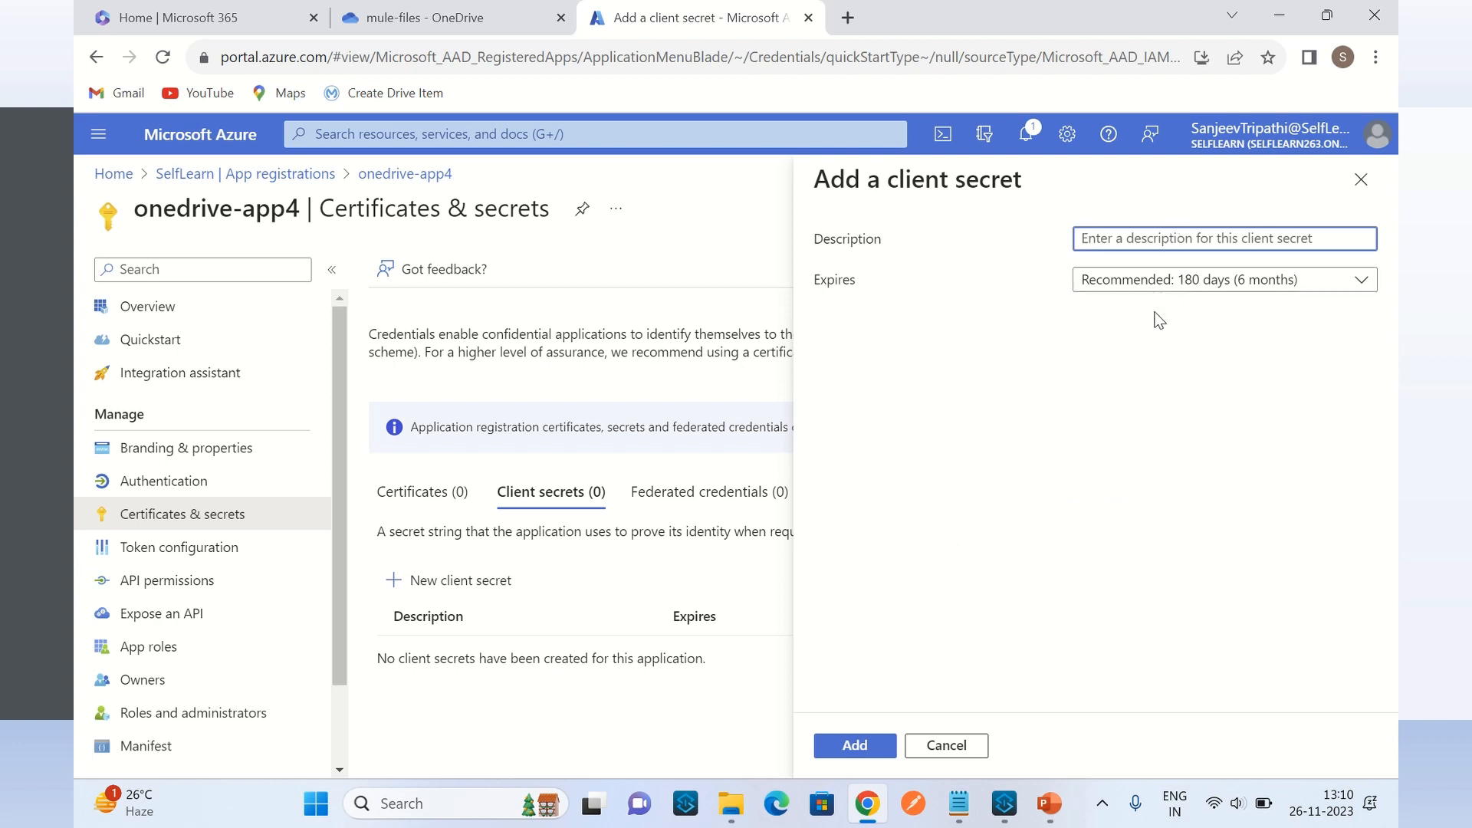
type("client d")
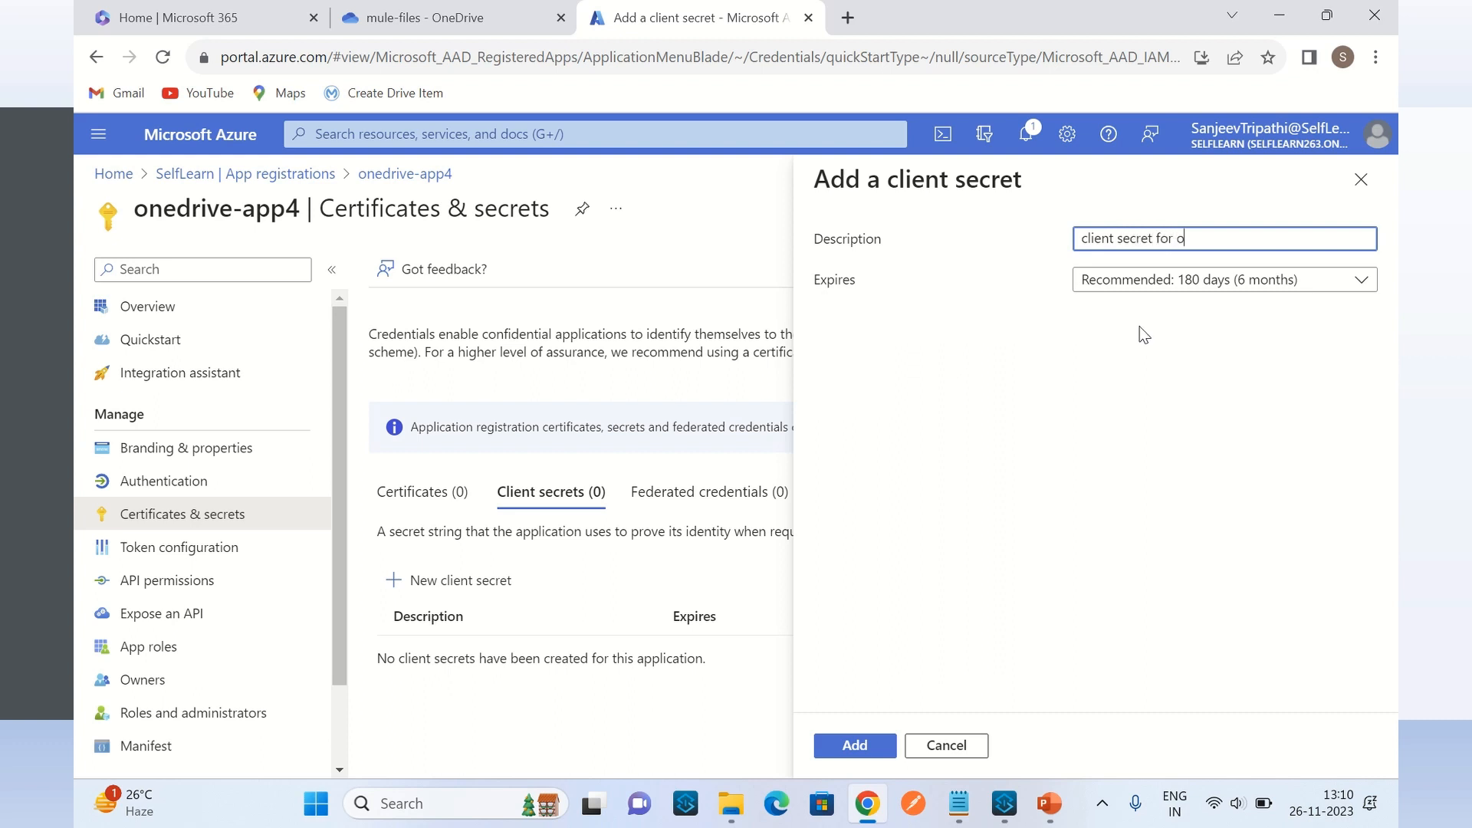
type("ecret for onedrive app")
left_click(869, 747)
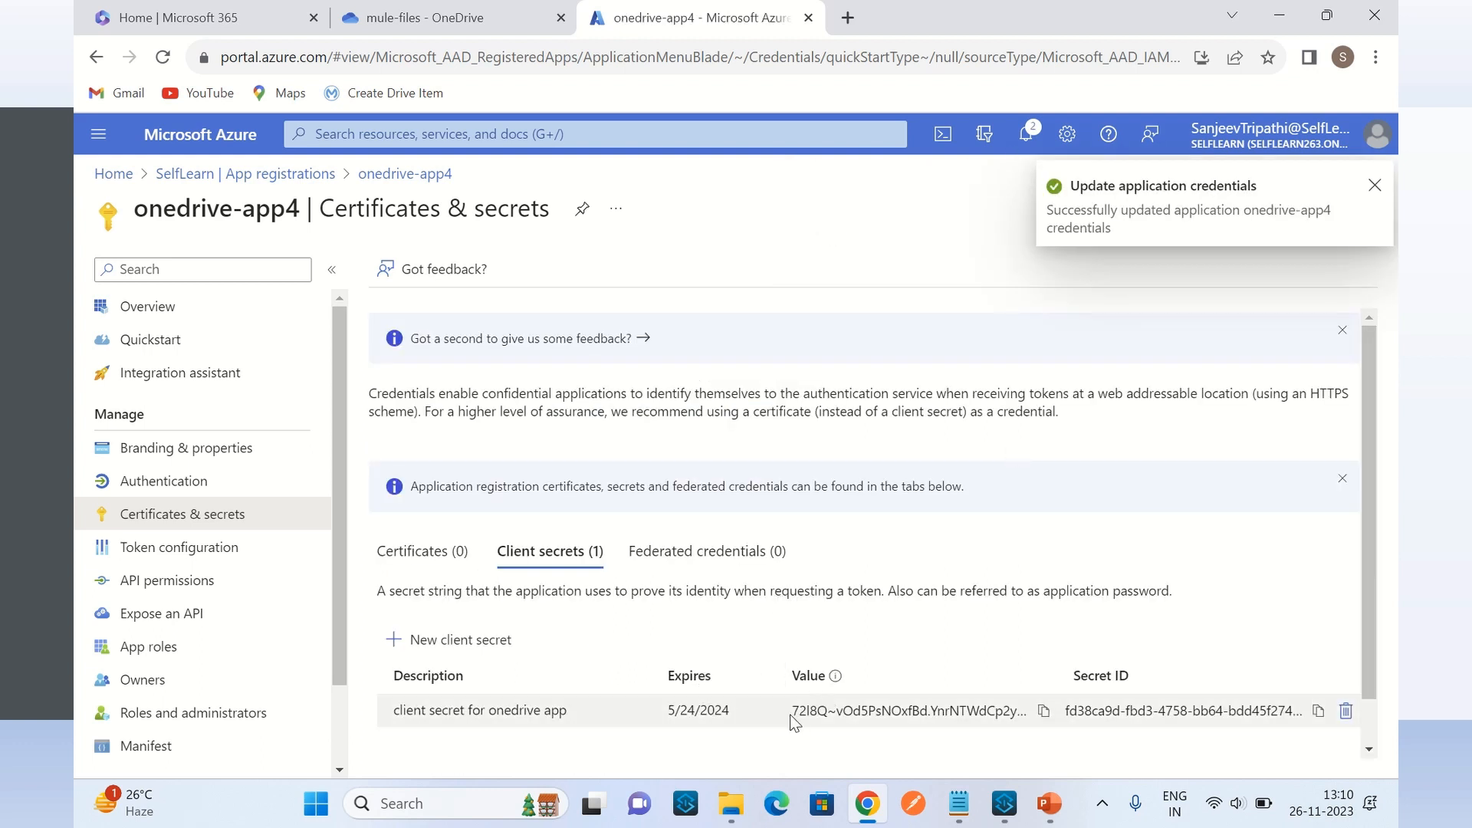
Copy the new client secret's value and paste it into the Notepad note below the Azure portal link
left_click(1044, 712)
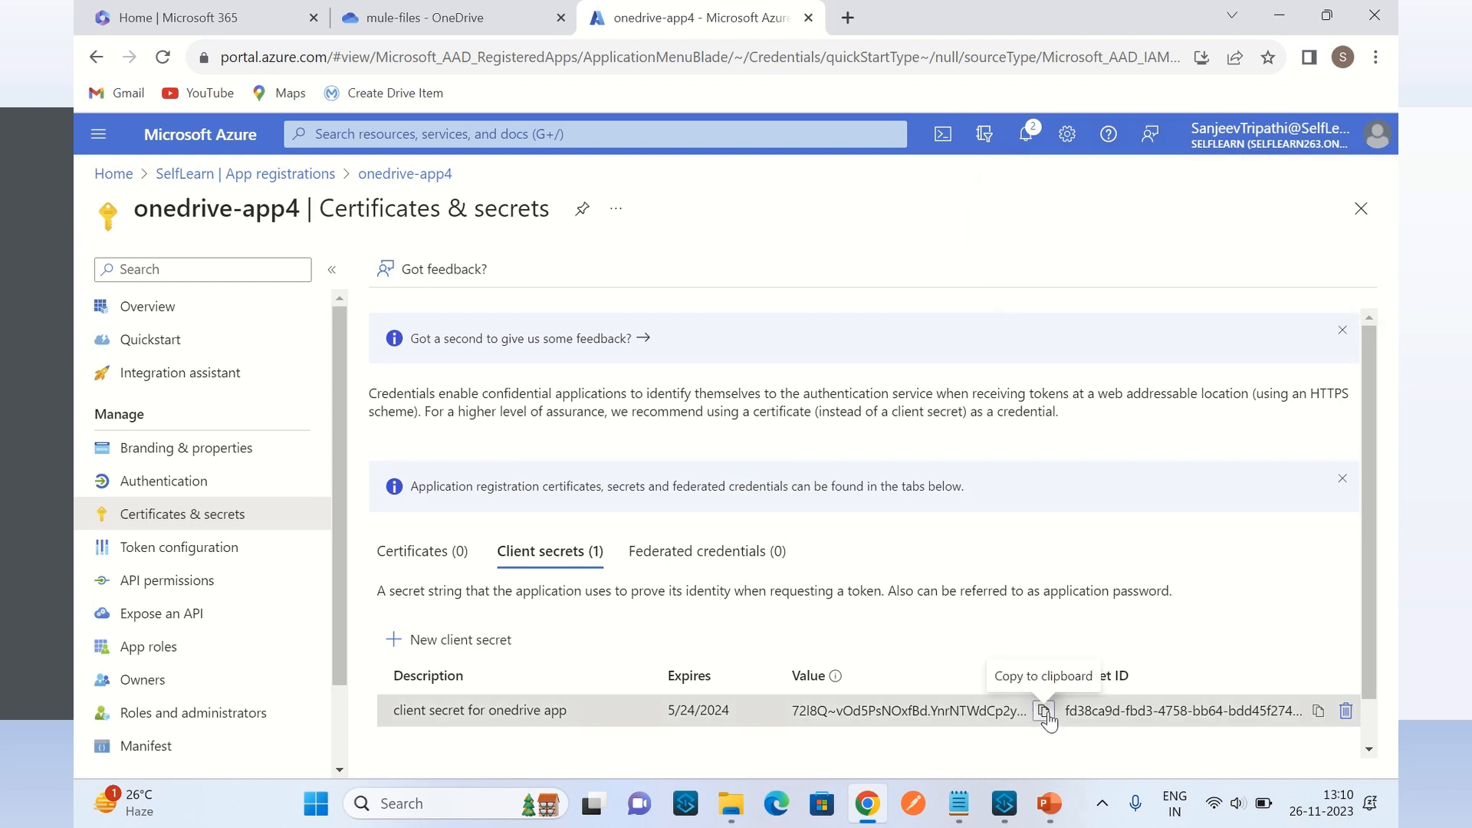
left_click(1044, 711)
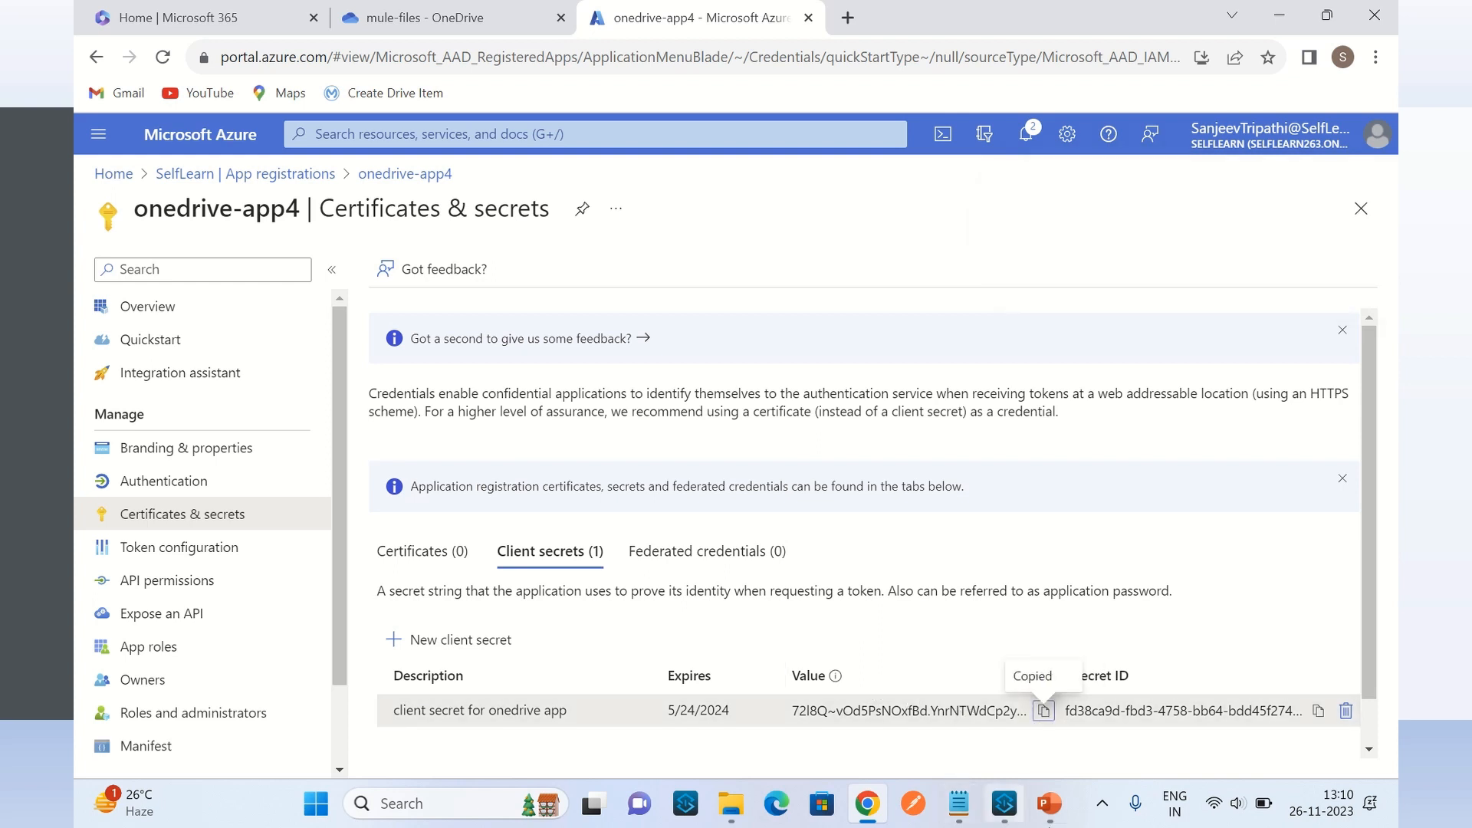
left_click(959, 805)
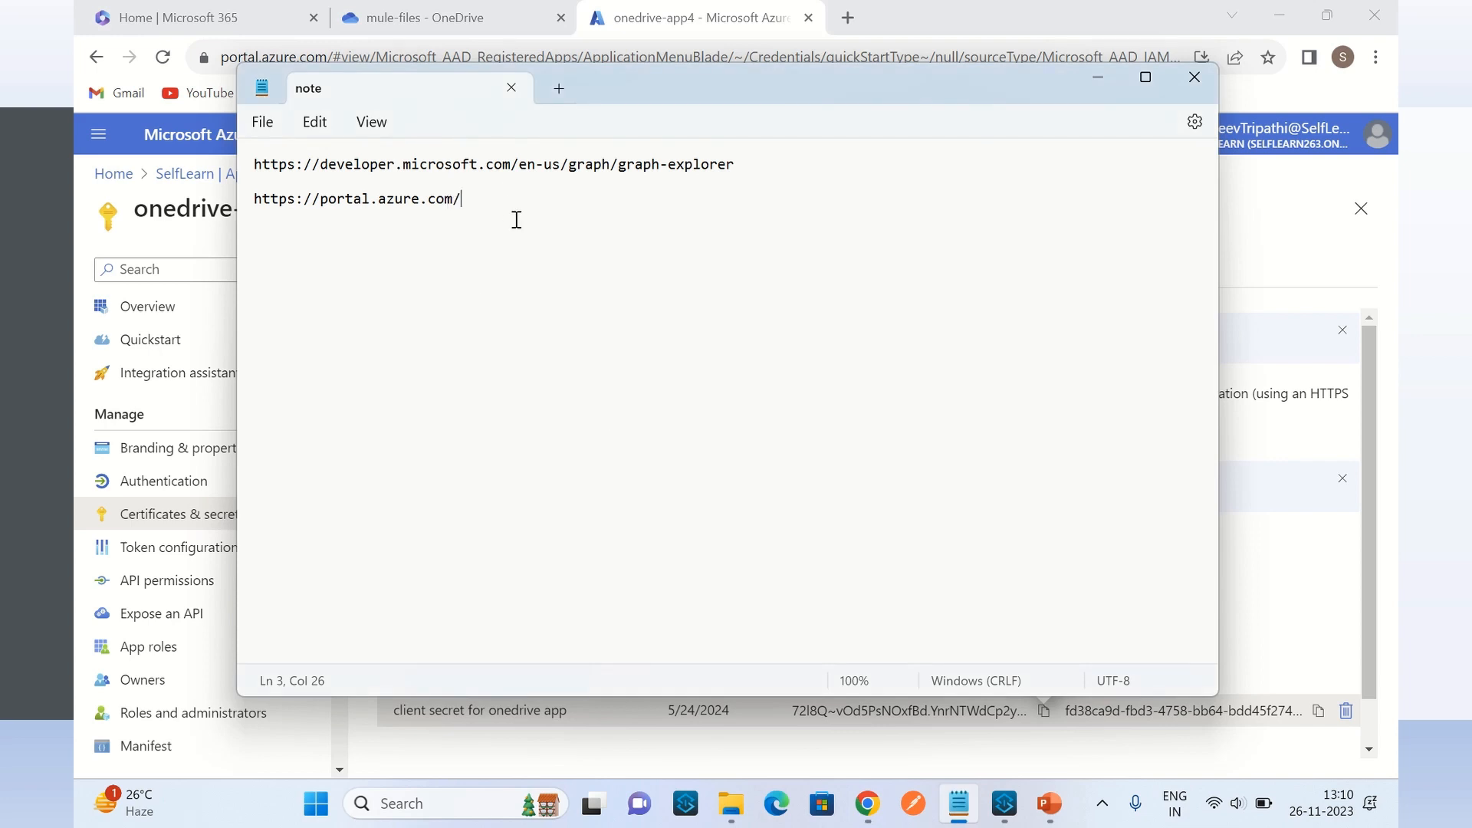
key("ctrl+v")
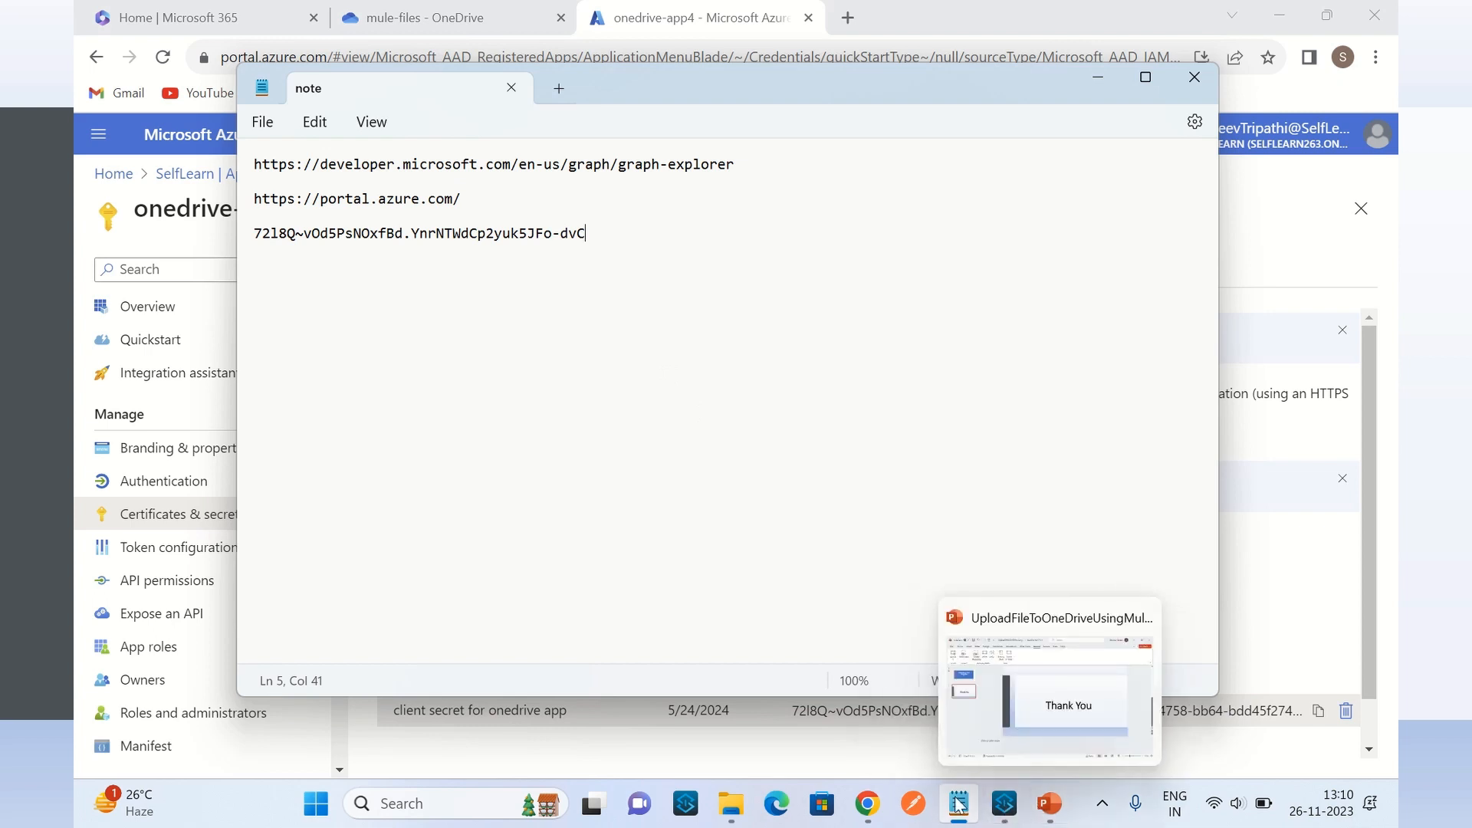
Return to Chrome and review onedrive-app4's overview details and its client secrets
left_click(872, 818)
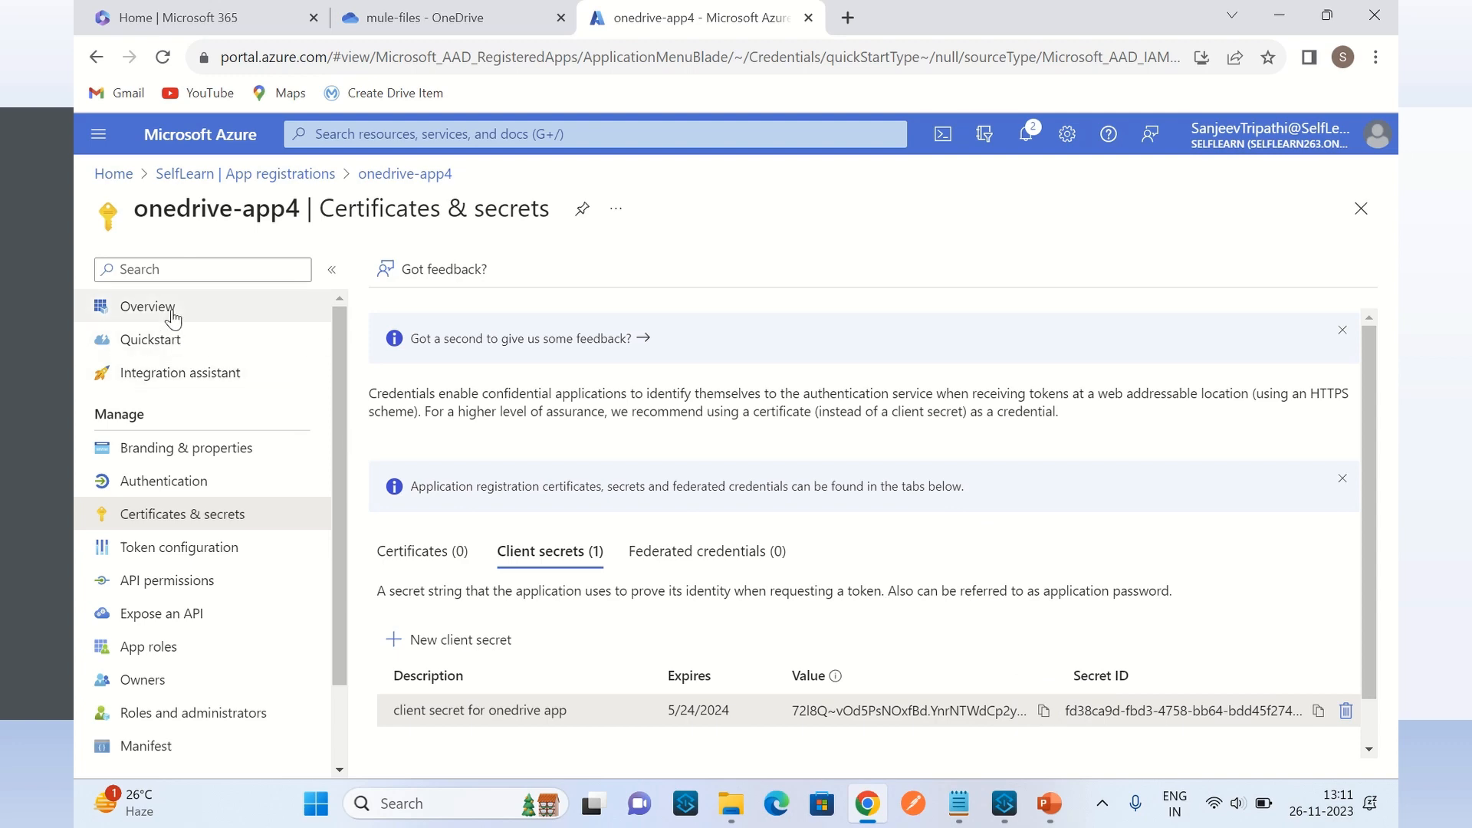
left_click(145, 306)
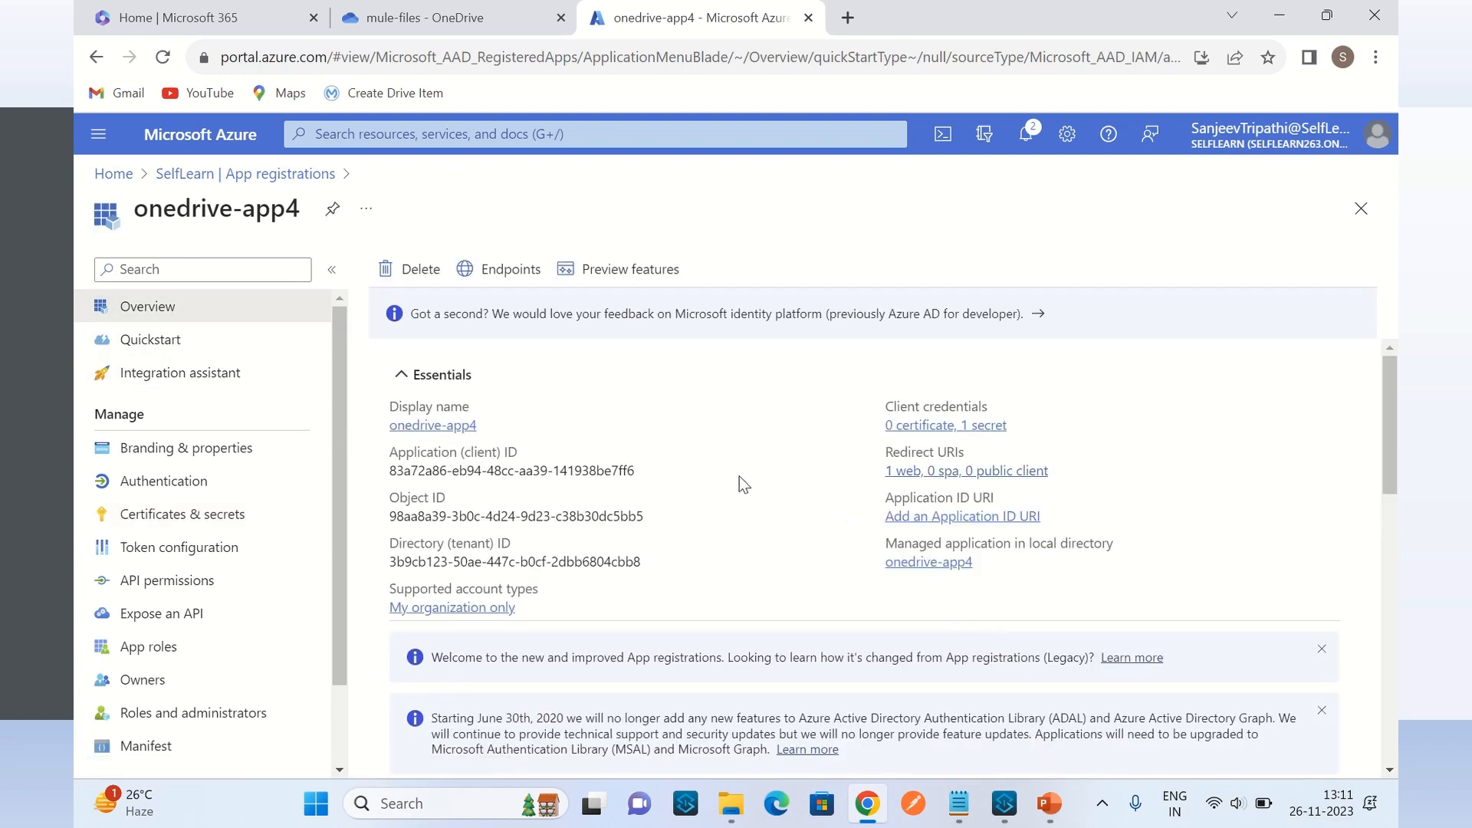
left_click(984, 426)
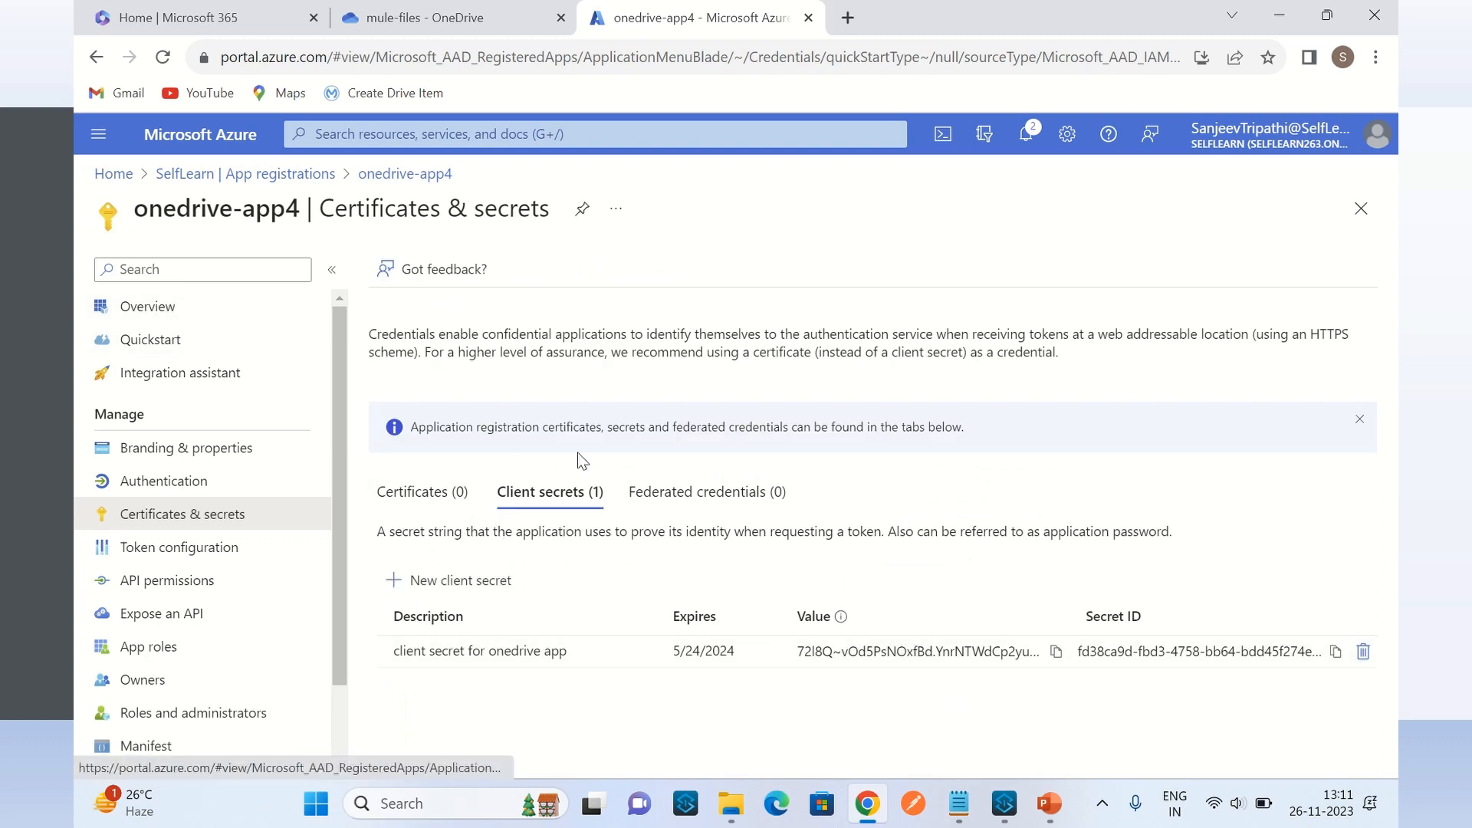
left_click(157, 307)
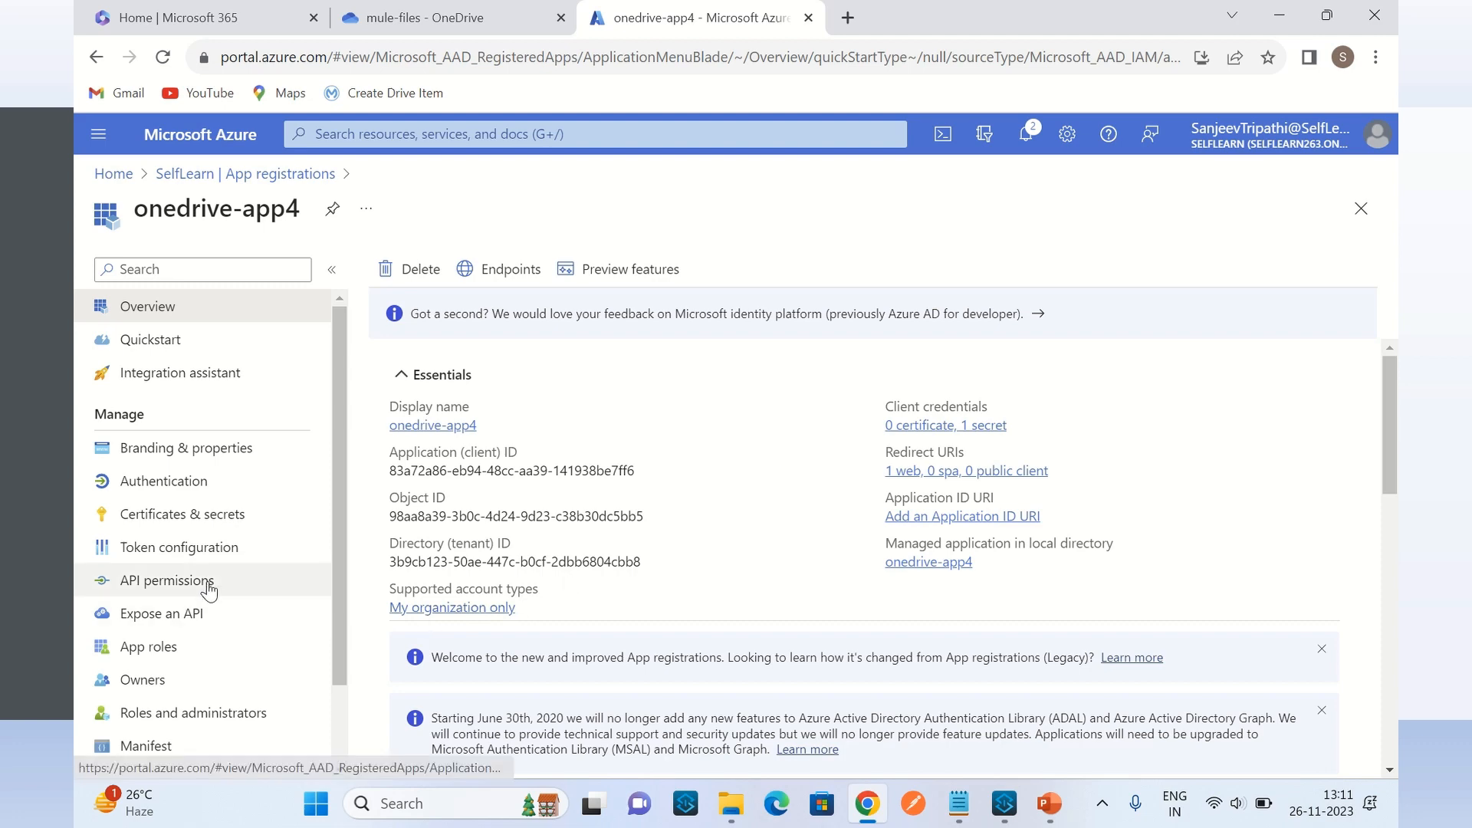
Start an API permission request for onedrive-app4, choosing Microsoft Graph with delegated permissions
left_click(165, 580)
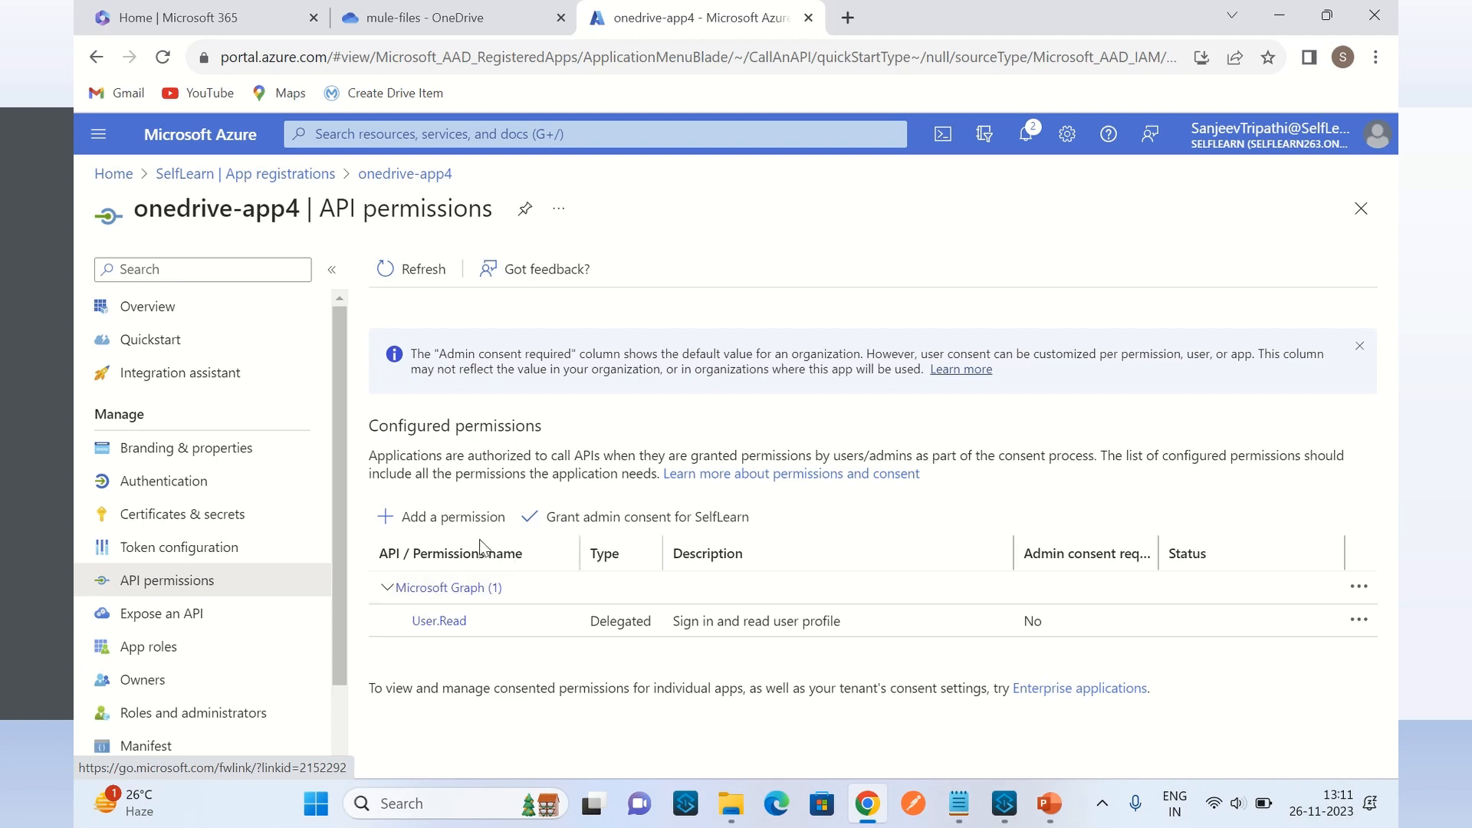
left_click(458, 529)
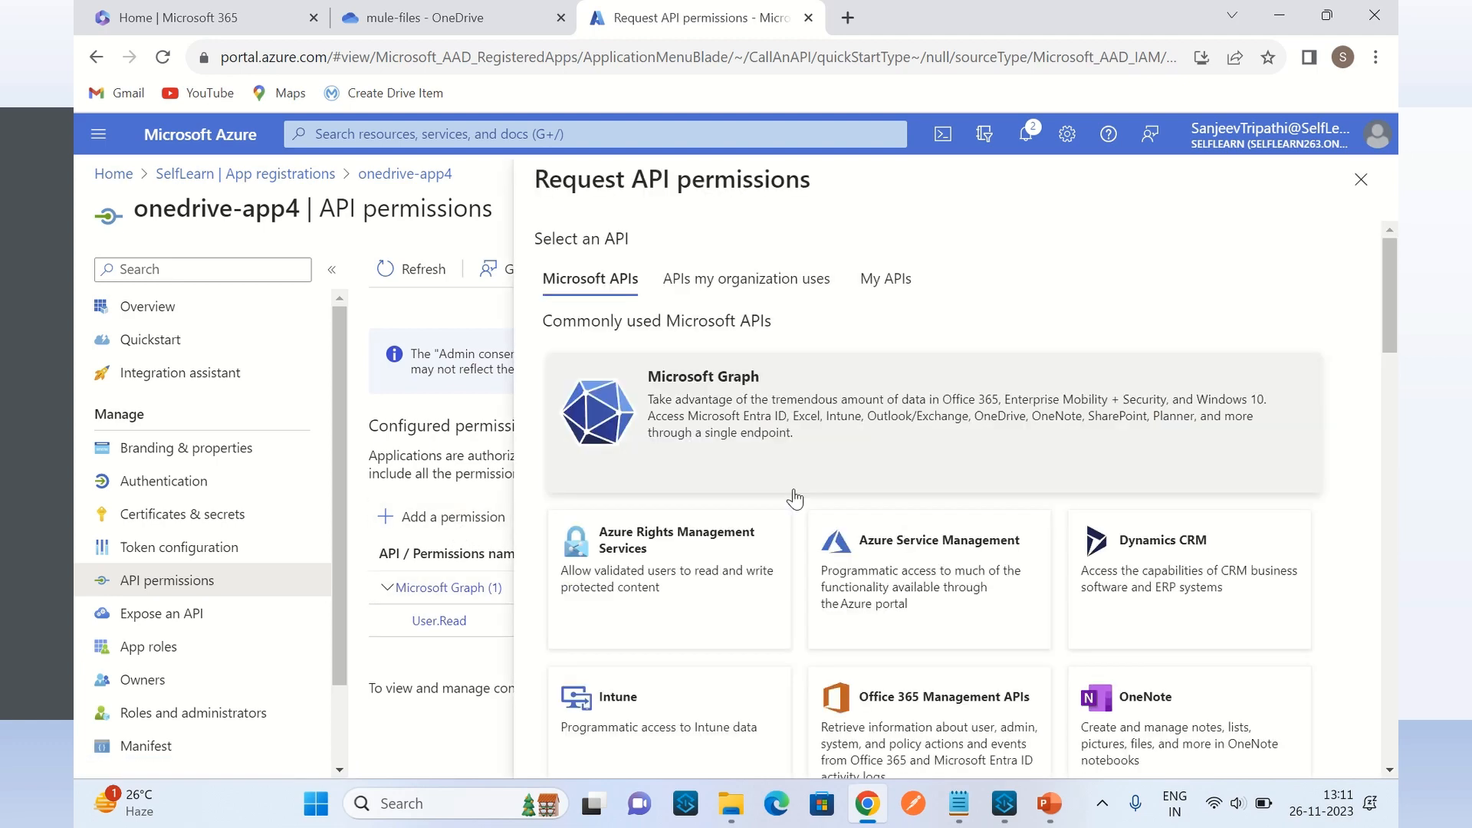
left_click(705, 418)
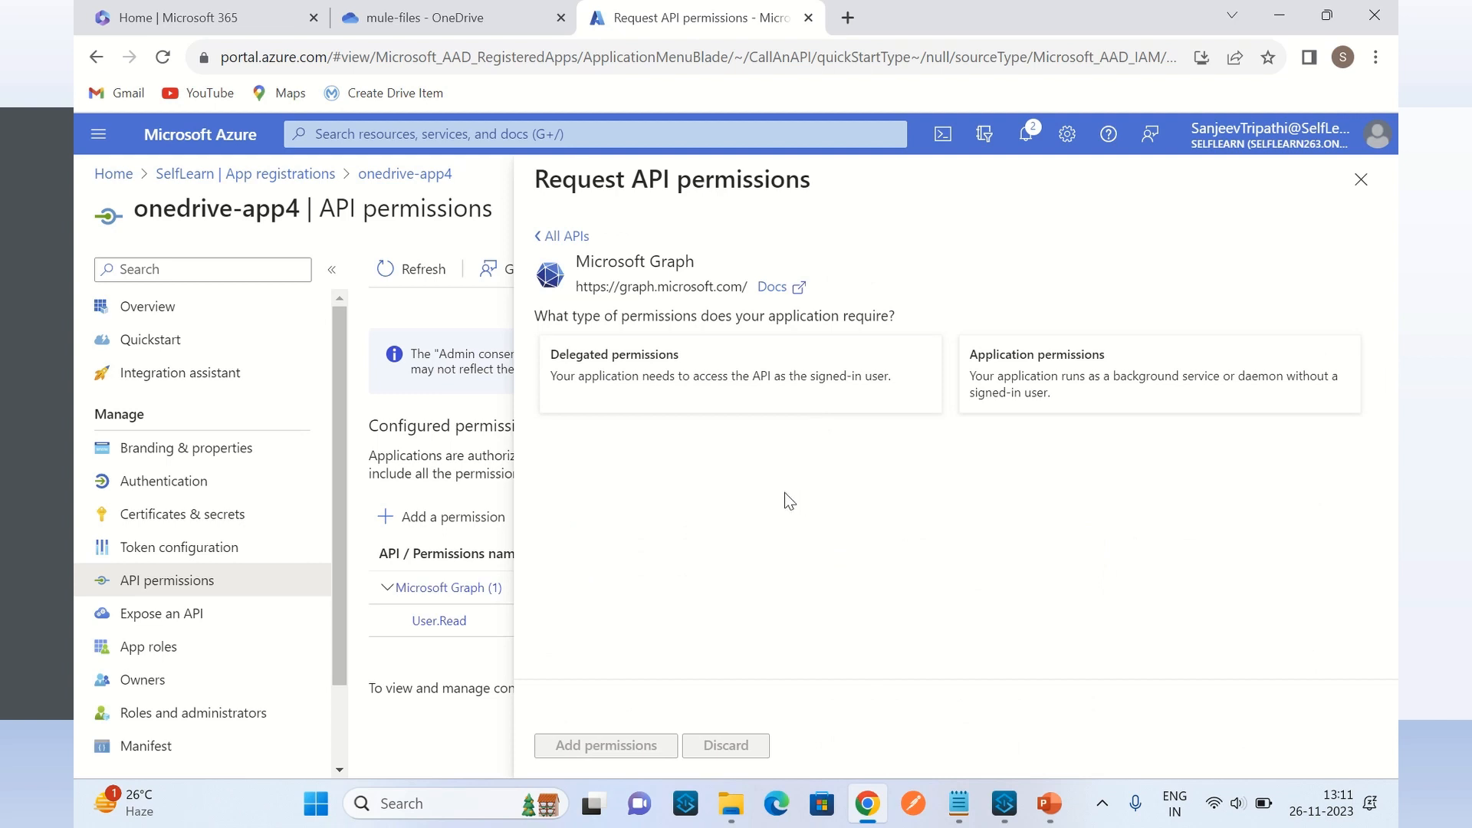
left_click(625, 368)
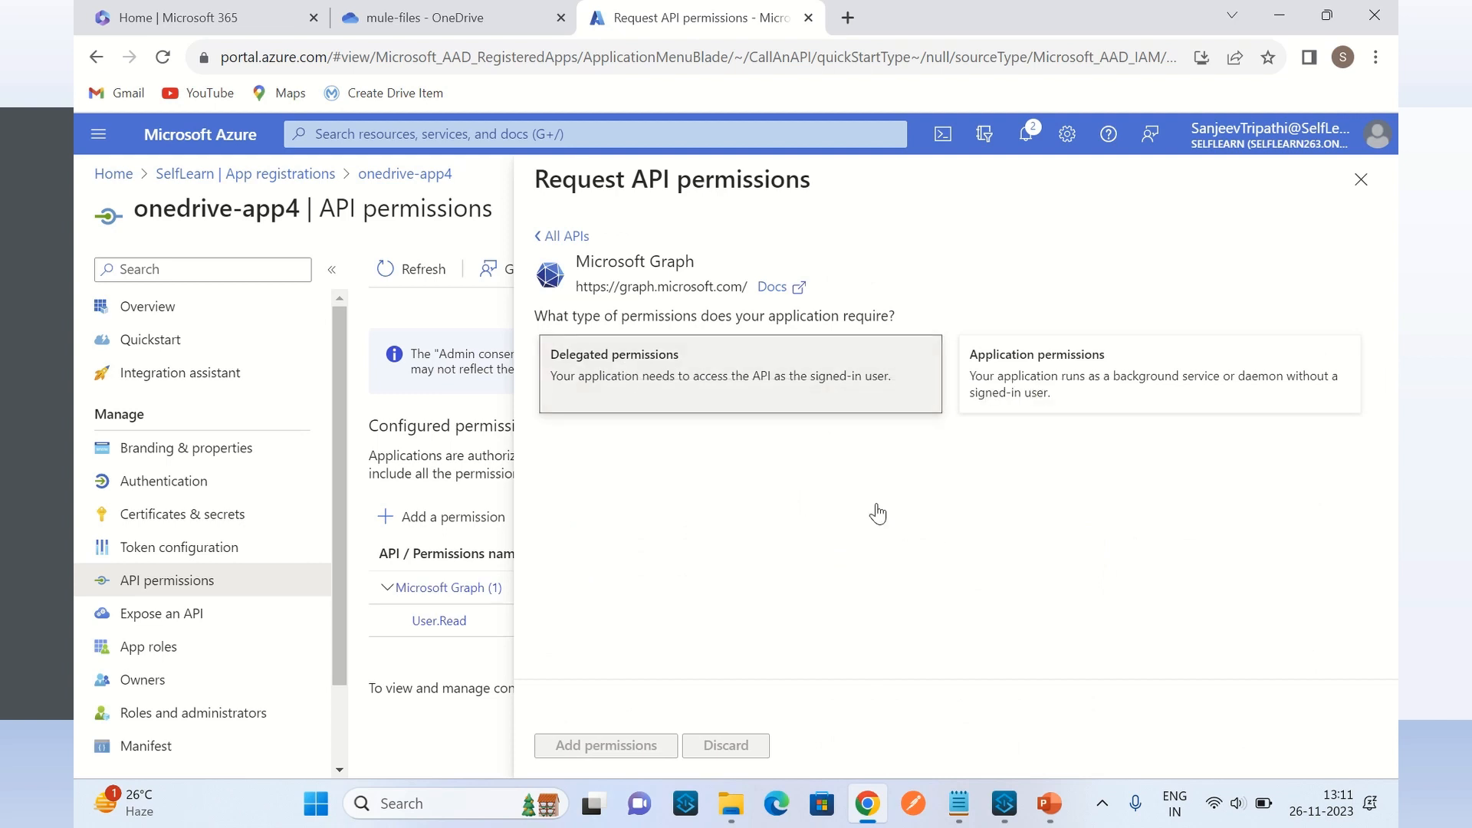
Select the Files.ReadWrite.All permission in the Files group
scroll(801, 529, "down", 8)
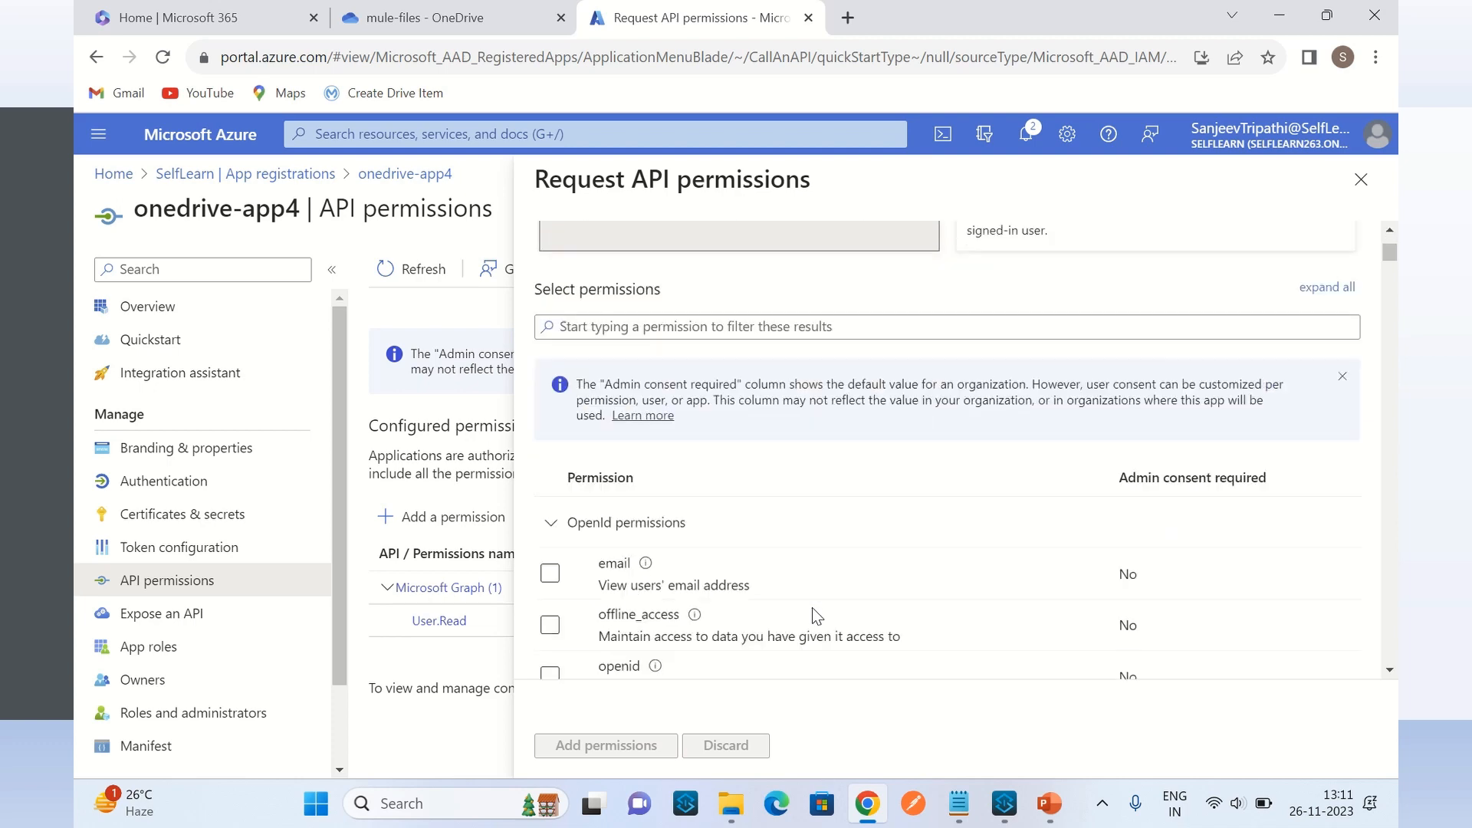
scroll(802, 509, "down", 10)
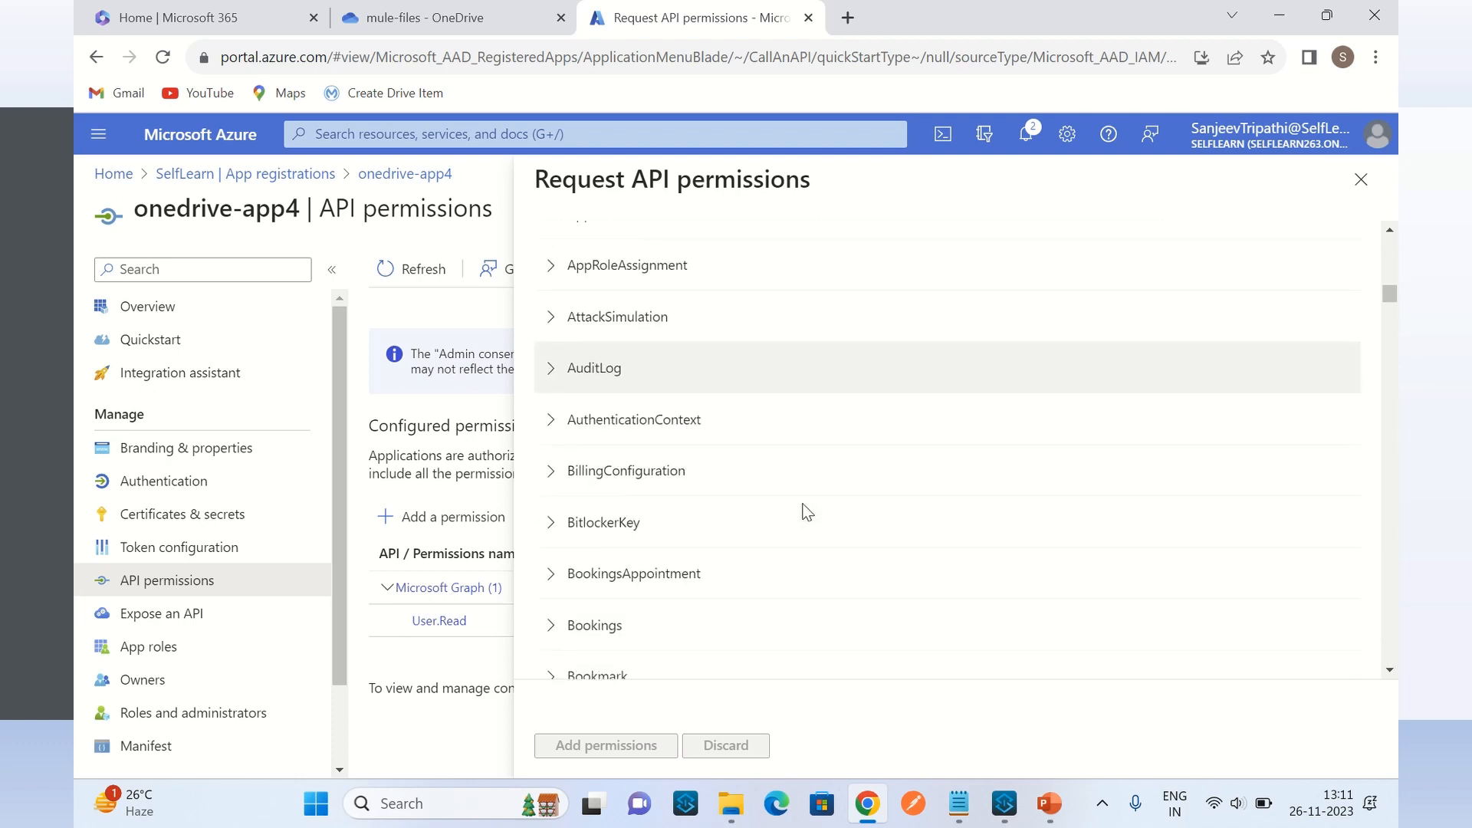
scroll(807, 512, "down", 10)
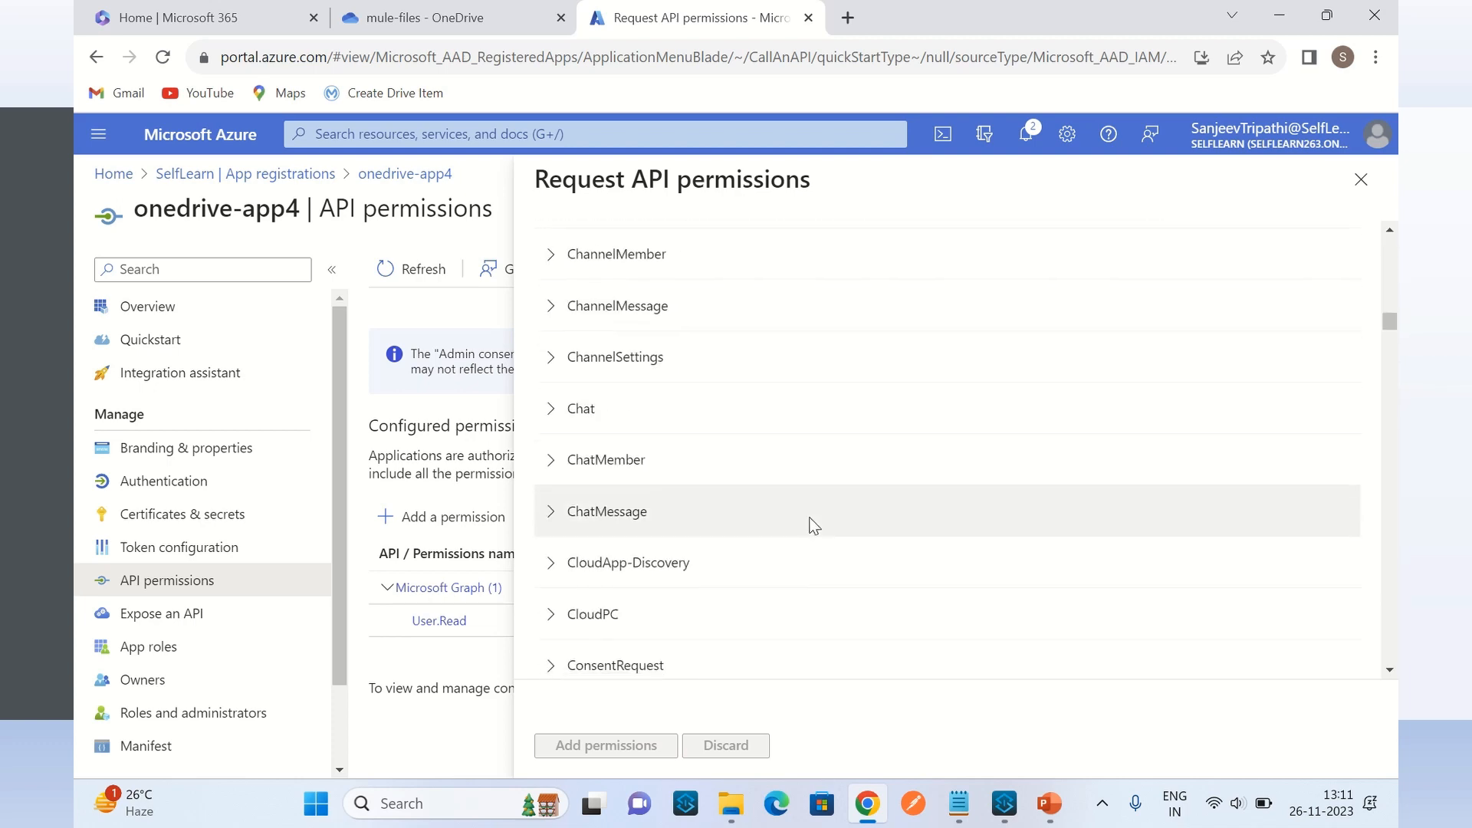
scroll(821, 531, "down", 10)
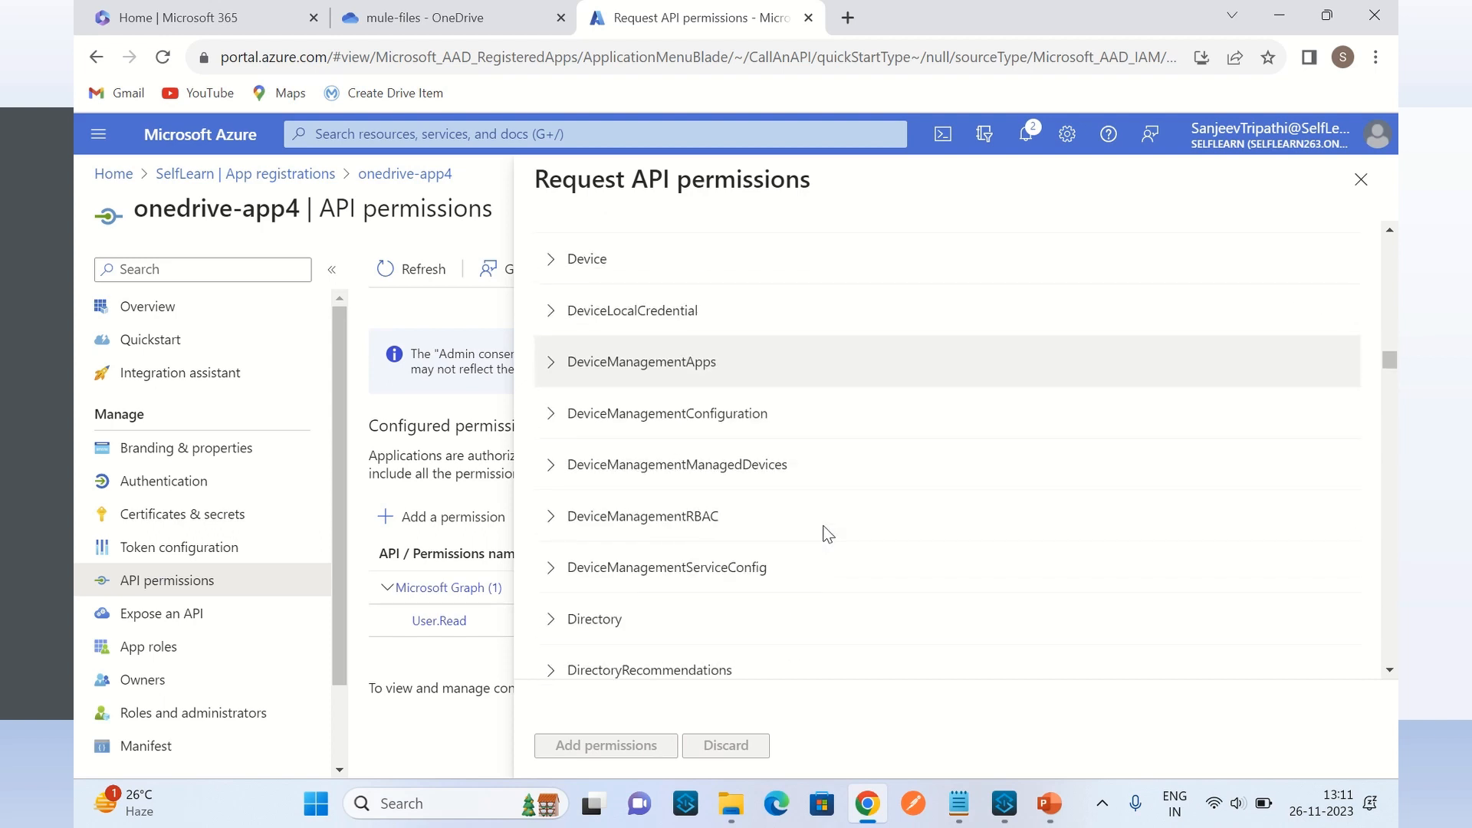
scroll(826, 529, "down", 8)
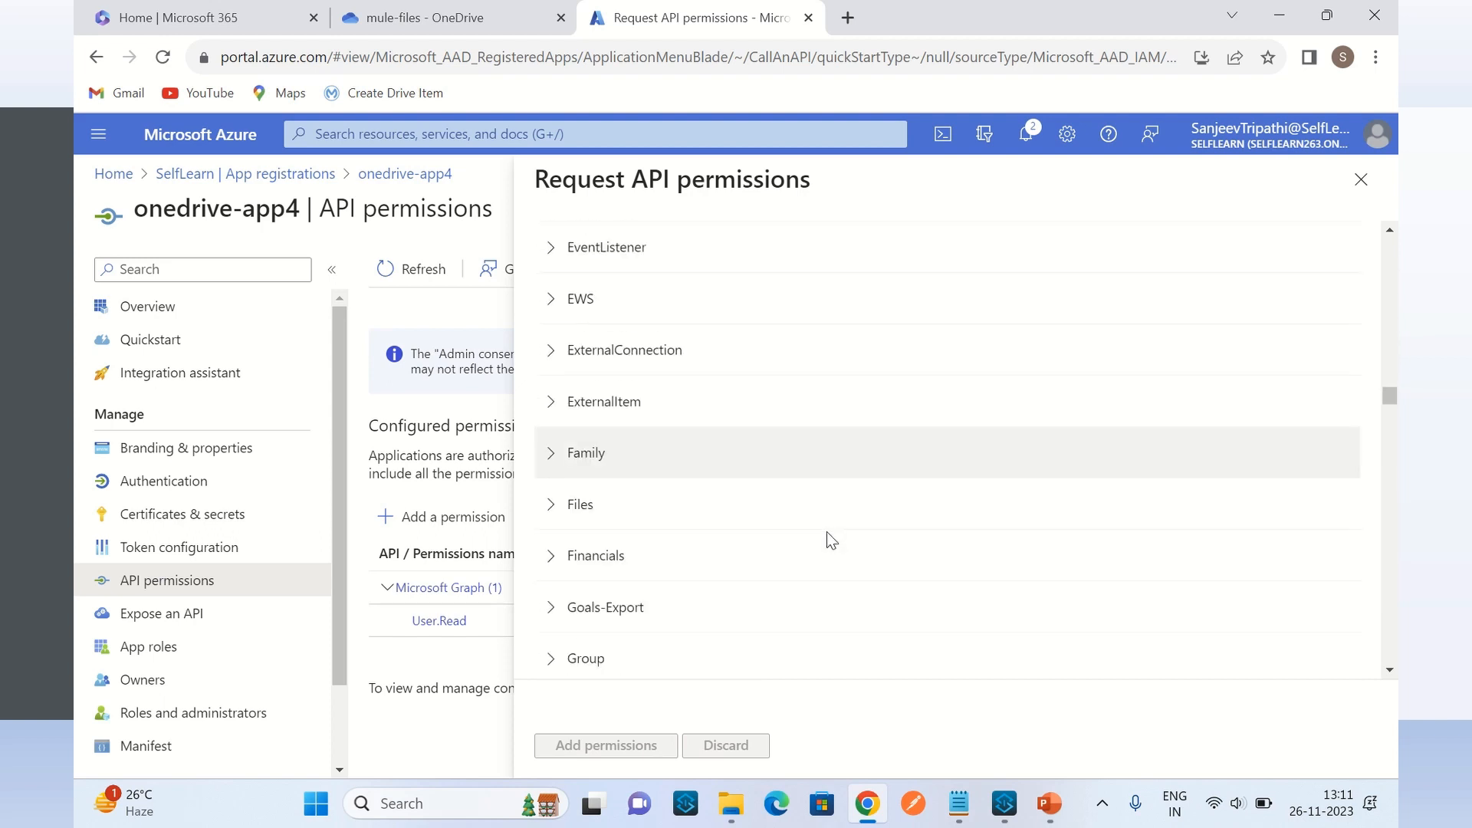
left_click(558, 514)
scroll(864, 552, "down", 5)
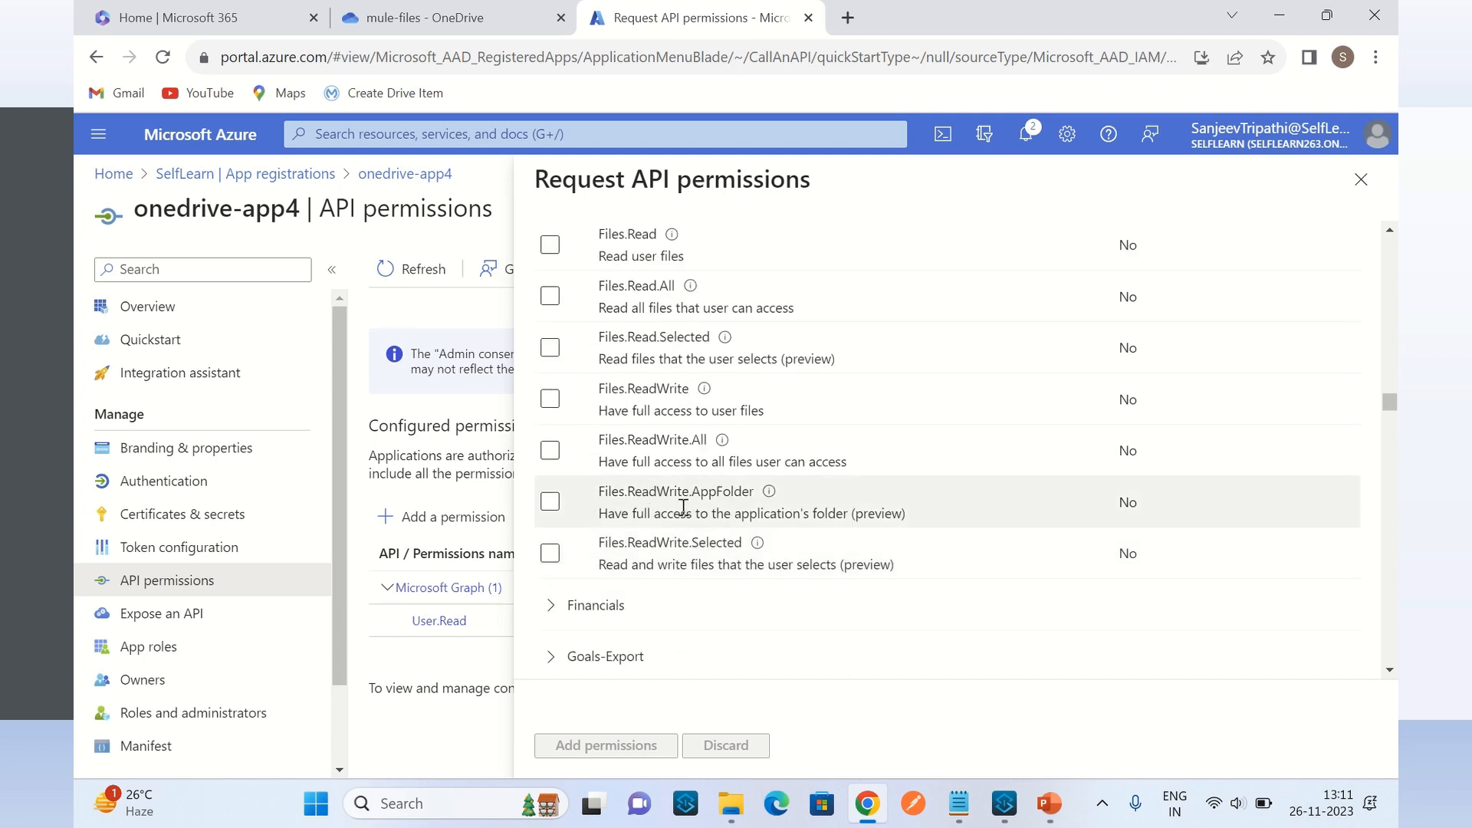
left_click(550, 453)
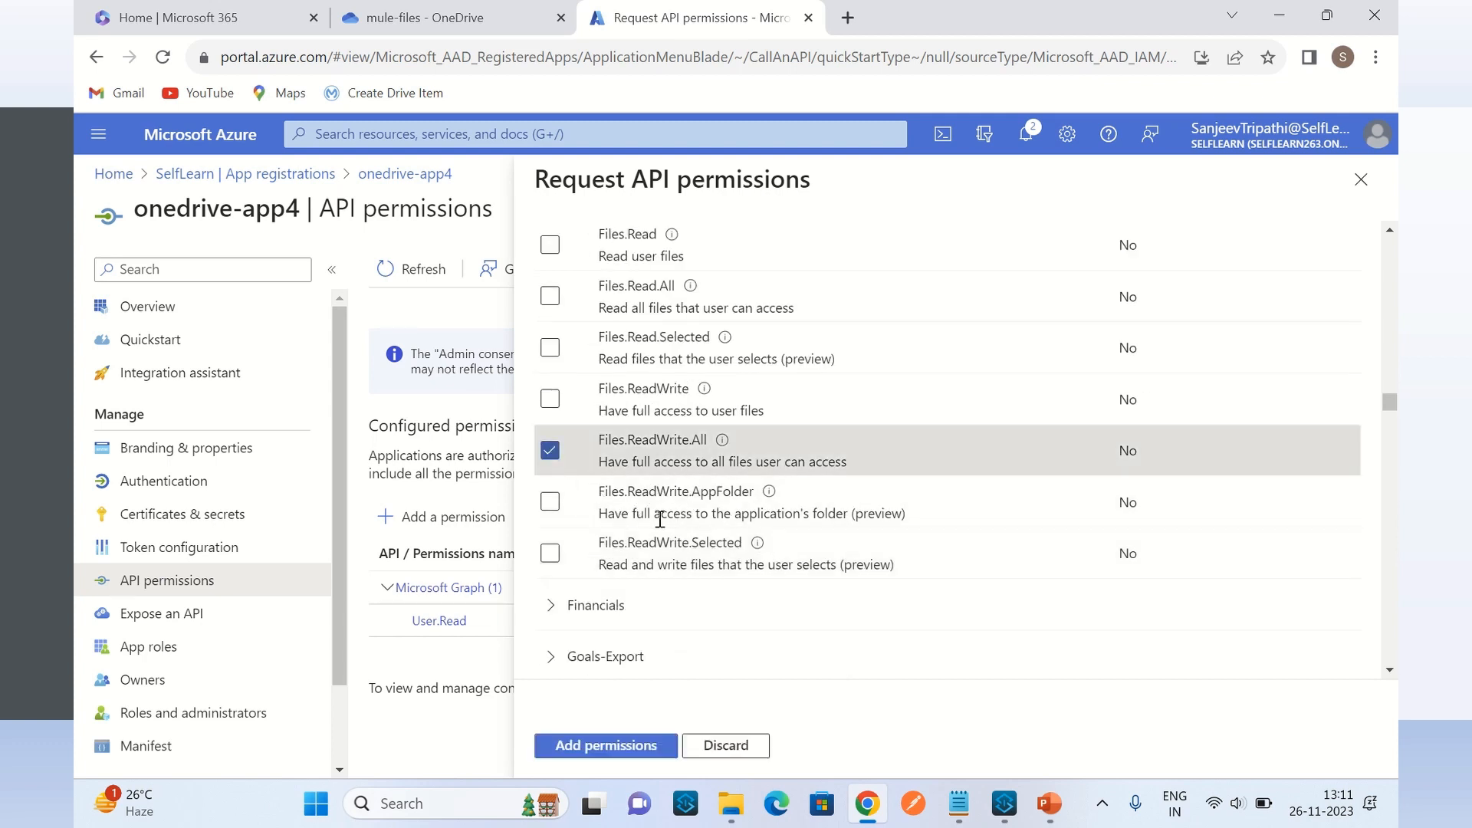
Add the selected Files.ReadWrite.All delegated permission to onedrive-app4
left_click(664, 751)
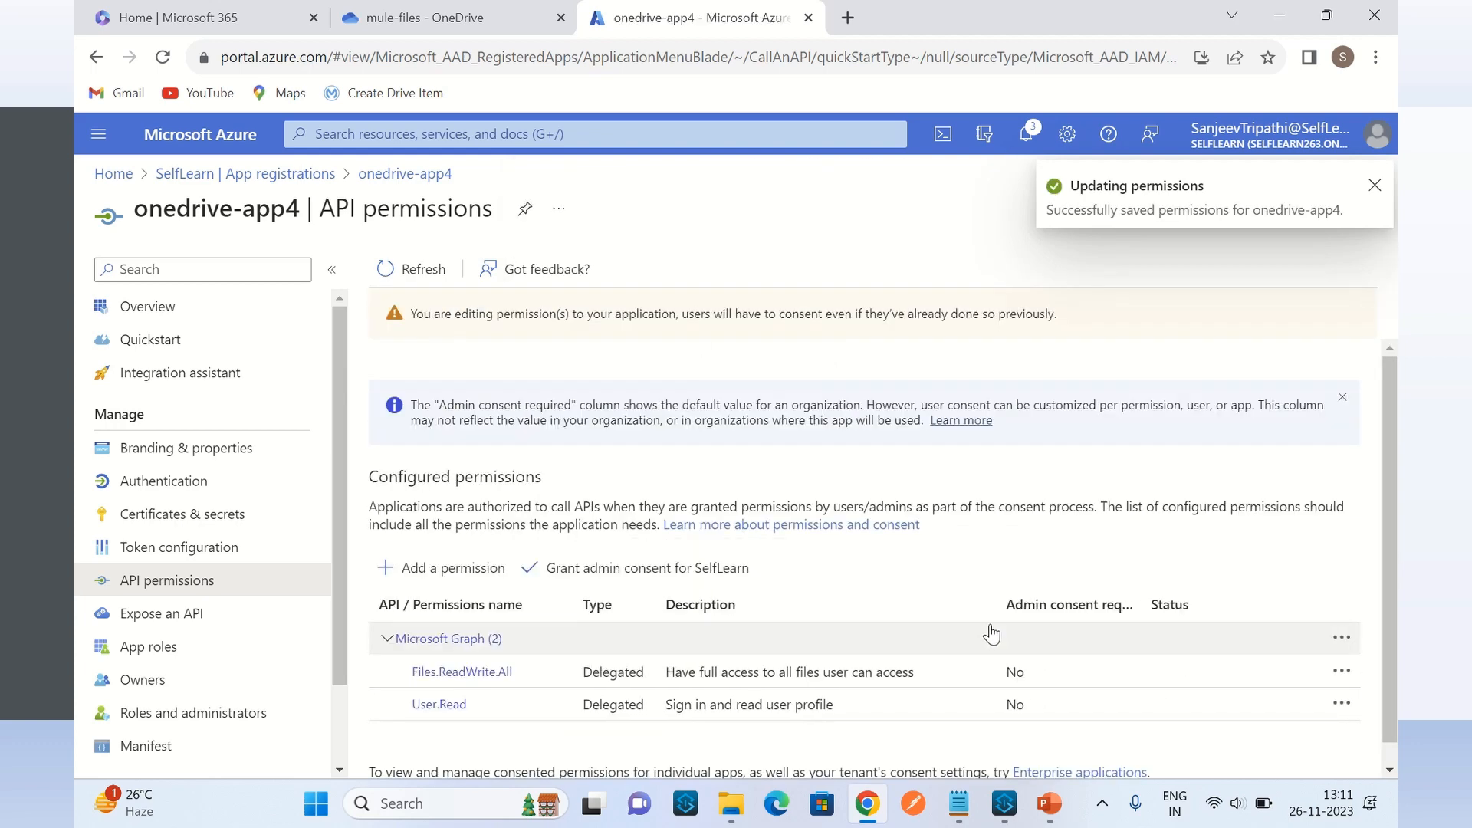
scroll(970, 614, "down", 1)
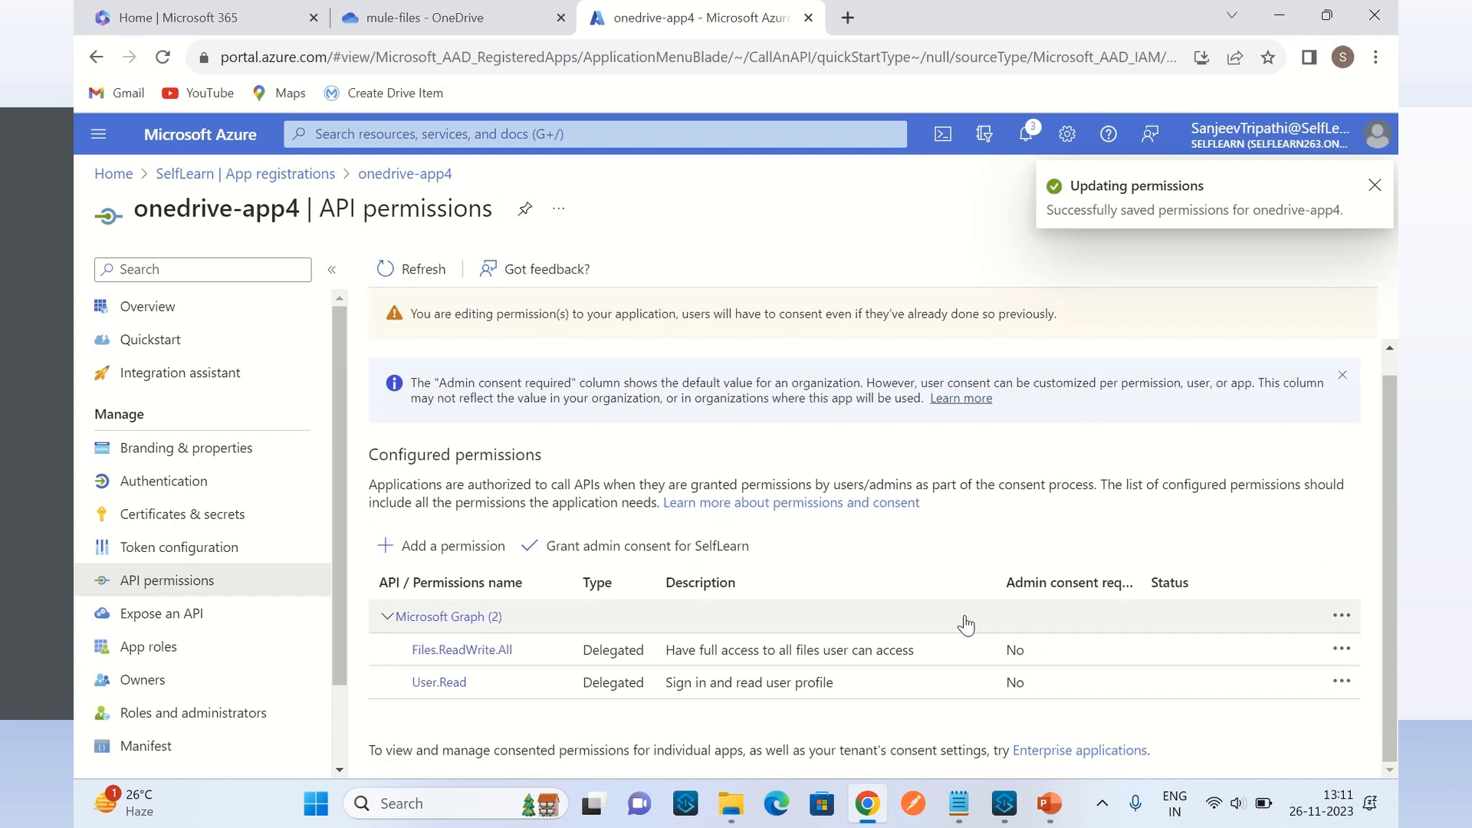
Add the Microsoft Graph application permission Files.ReadWrite.All from the Files group to onedrive-app4
left_click(459, 558)
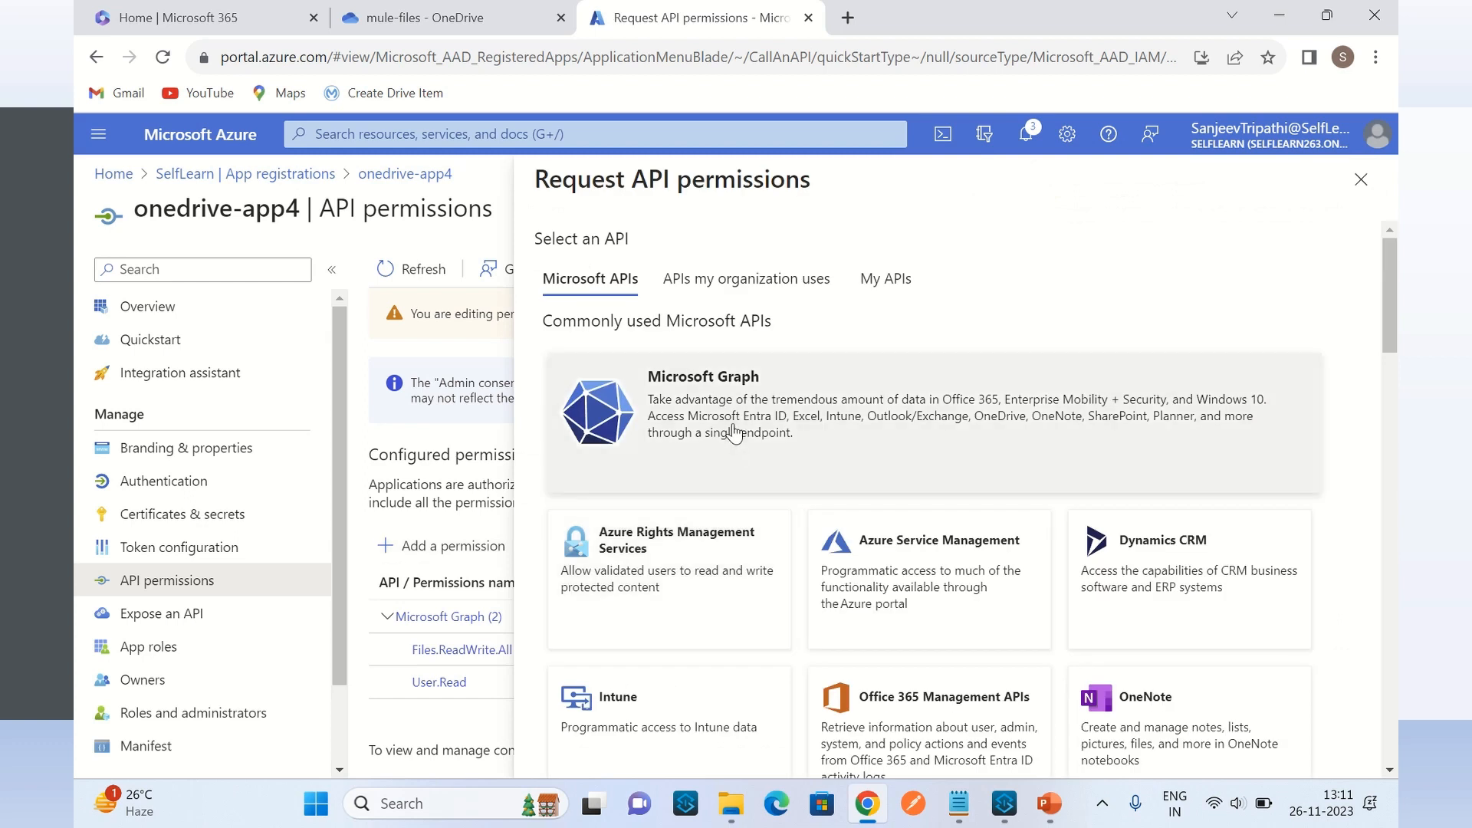
left_click(736, 434)
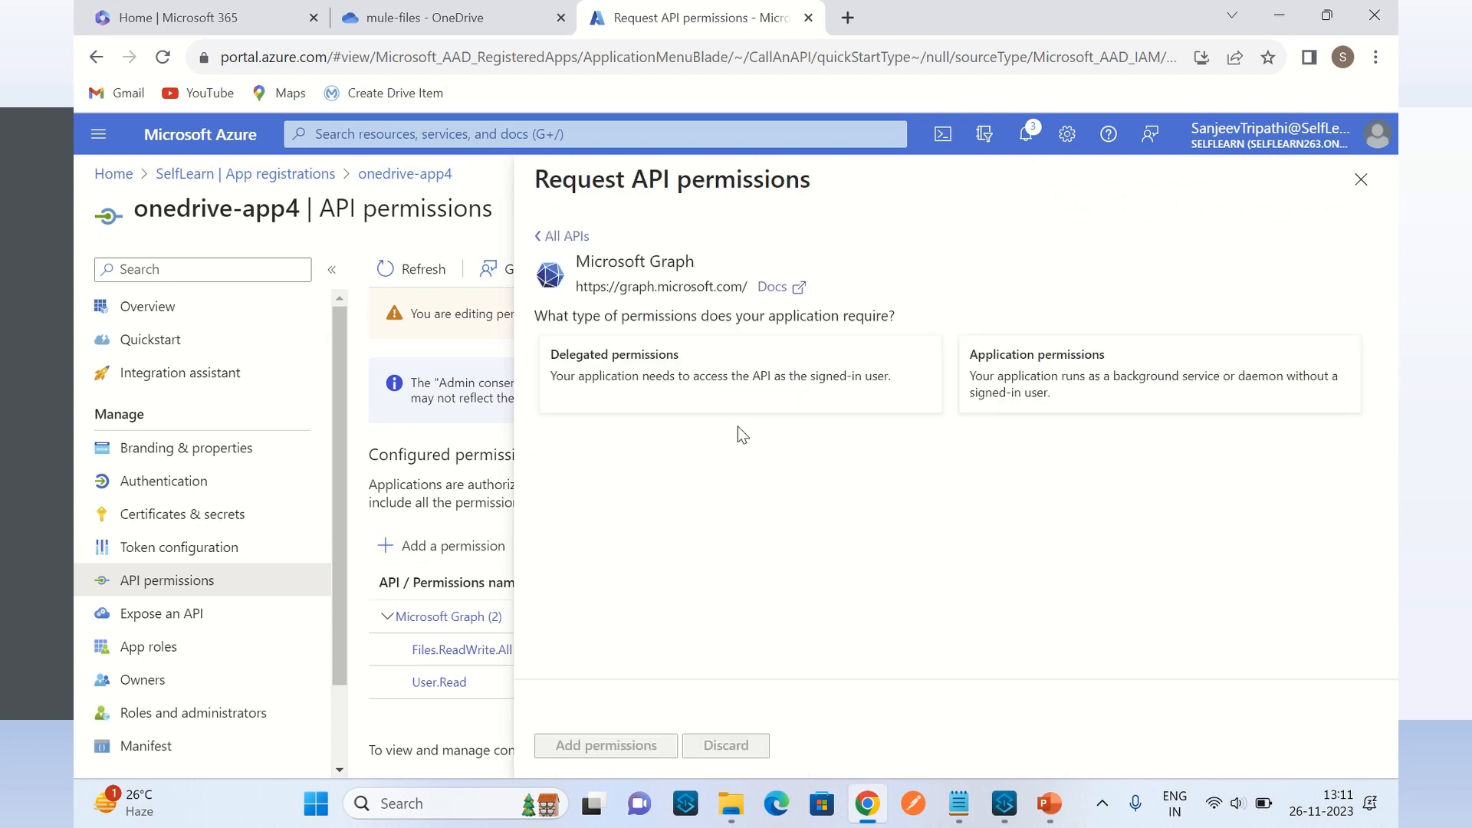
left_click(1066, 380)
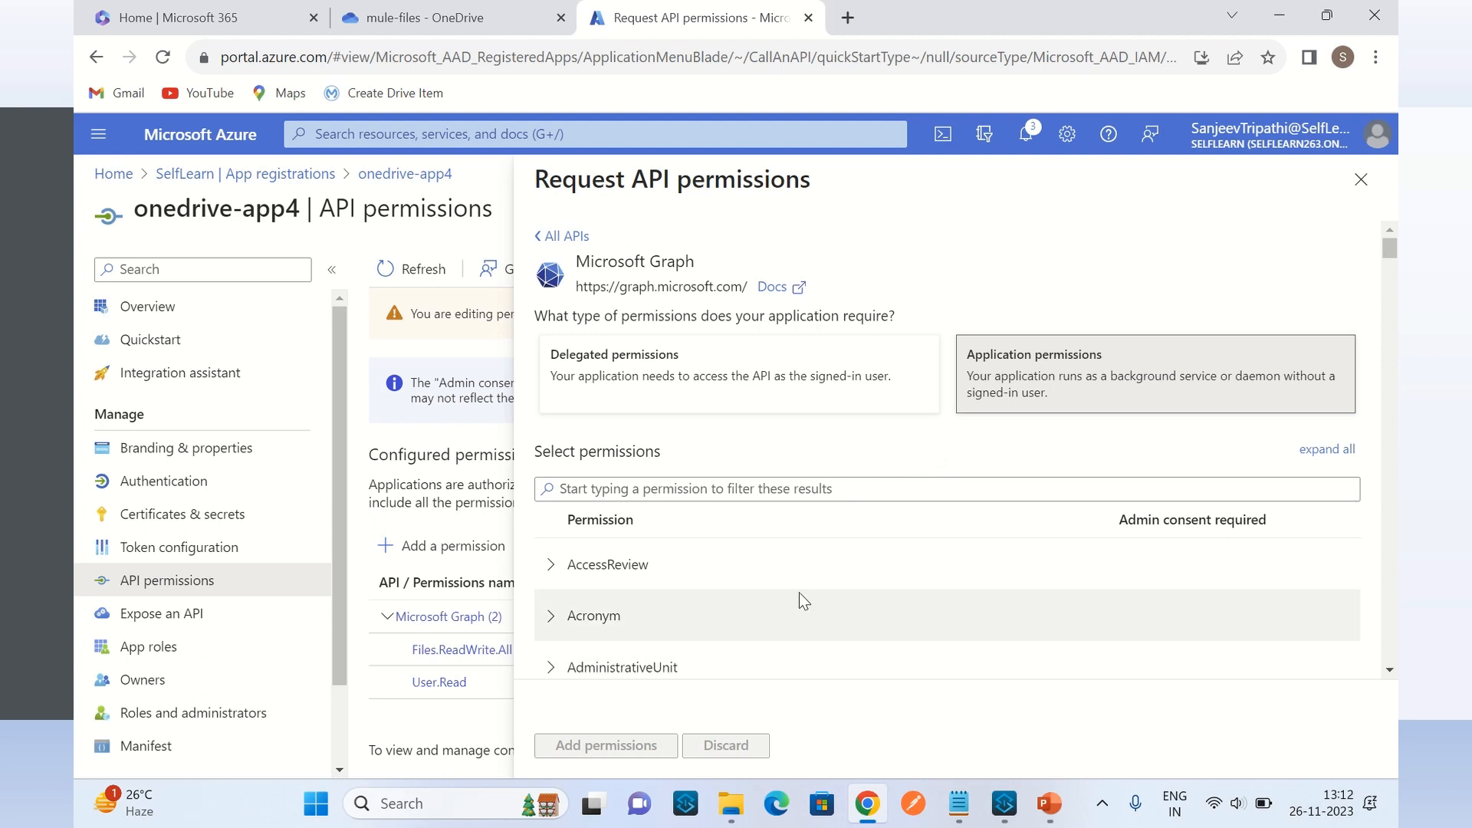
scroll(788, 564, "down", 4)
scroll(790, 571, "down", 20)
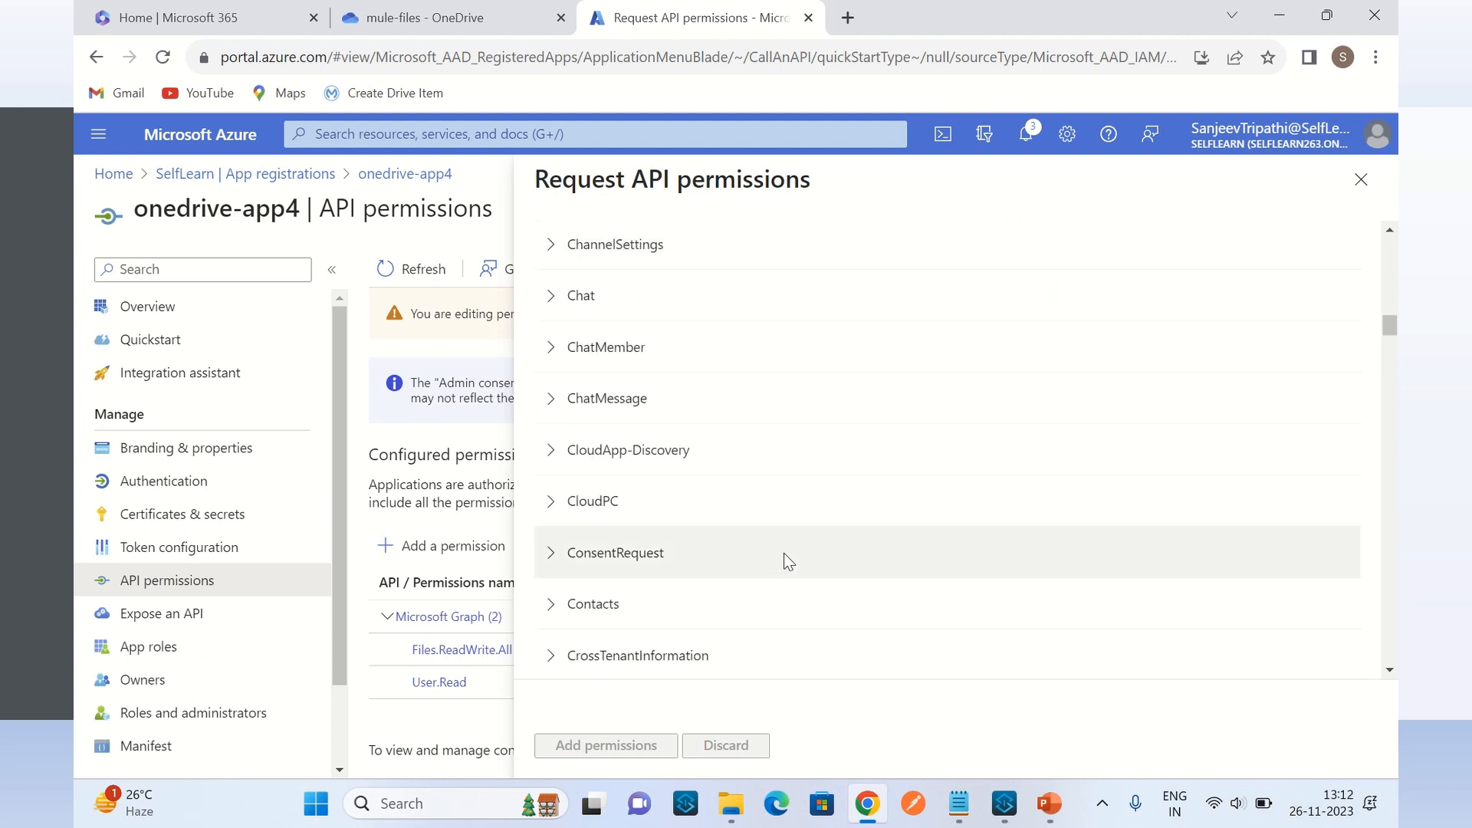
scroll(792, 574, "down", 20)
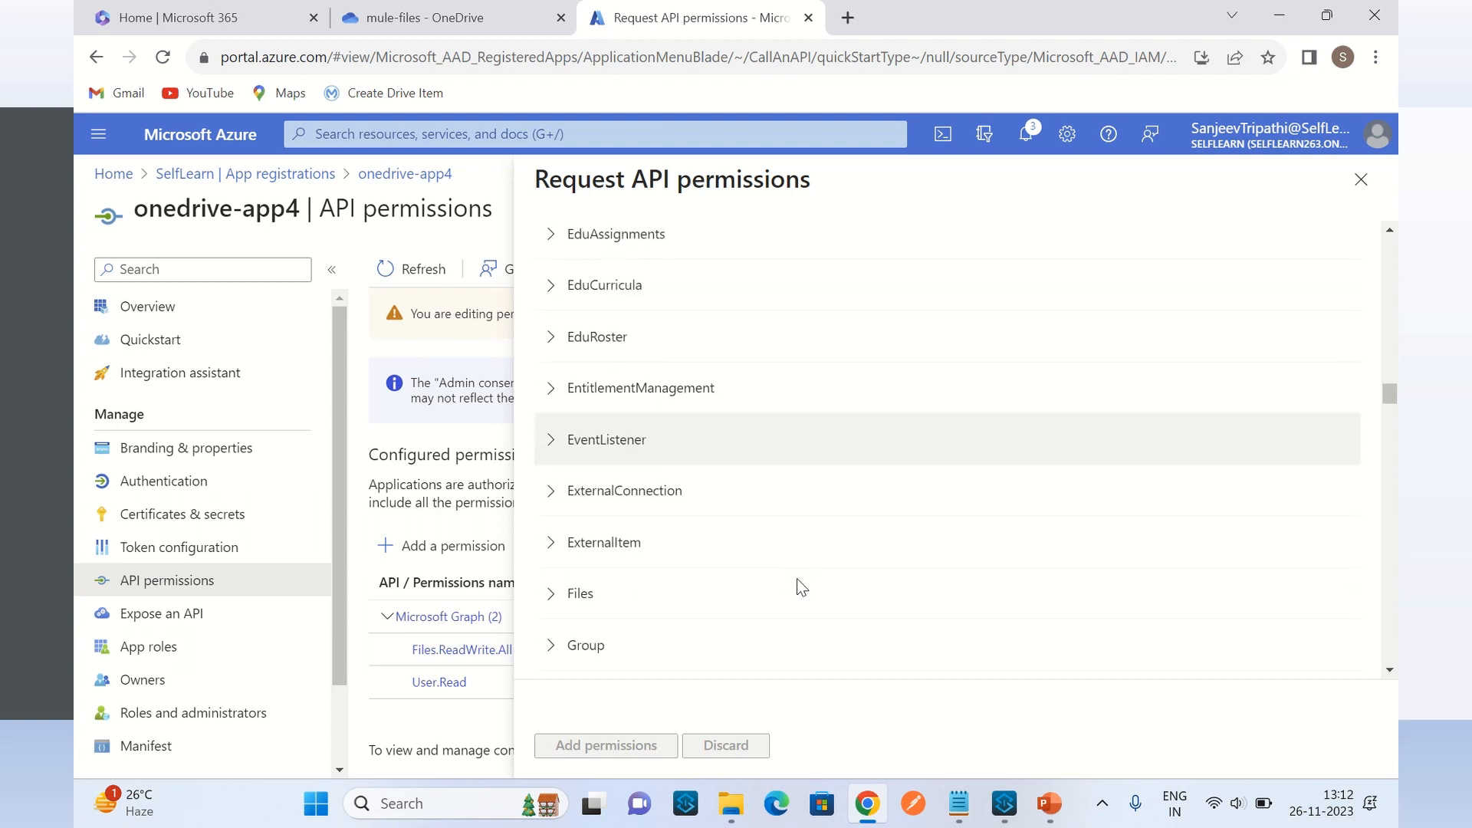
scroll(798, 576, "down", 1)
left_click(641, 389)
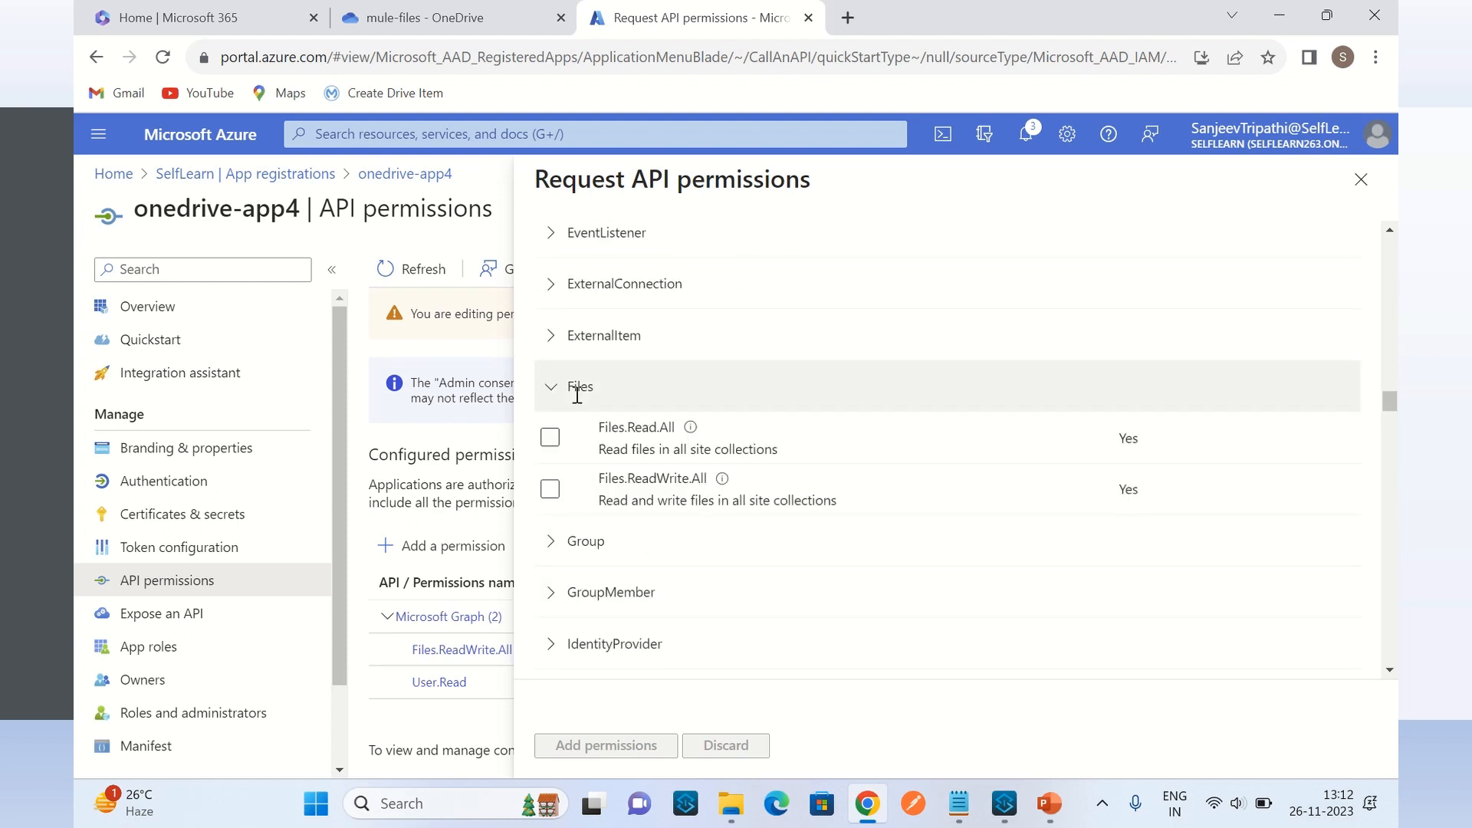
left_click(550, 491)
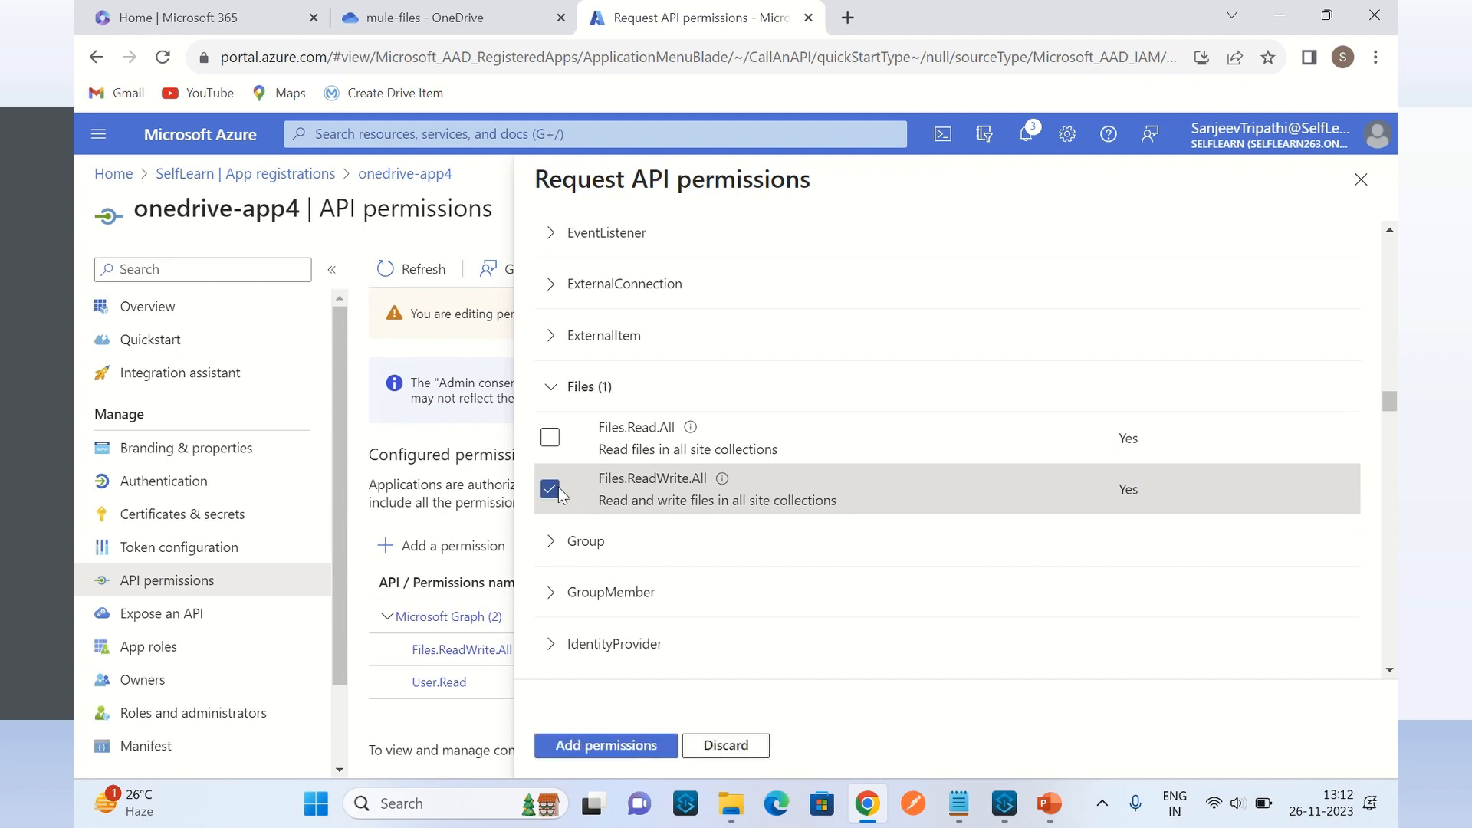
left_click(608, 747)
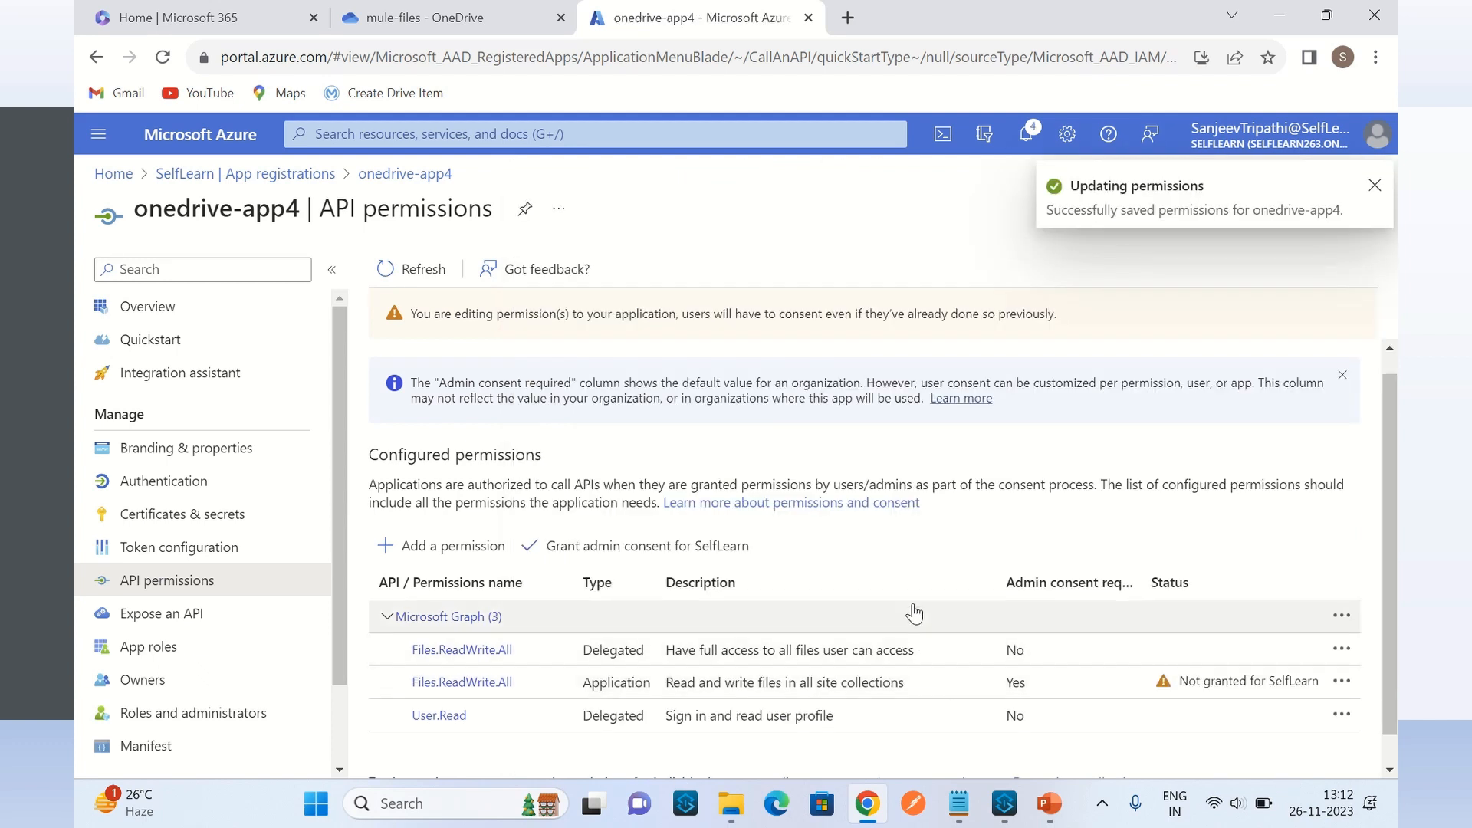
Grant admin consent for SelfLearn on onedrive-app4's configured permissions and confirm it
scroll(900, 596, "down", 1)
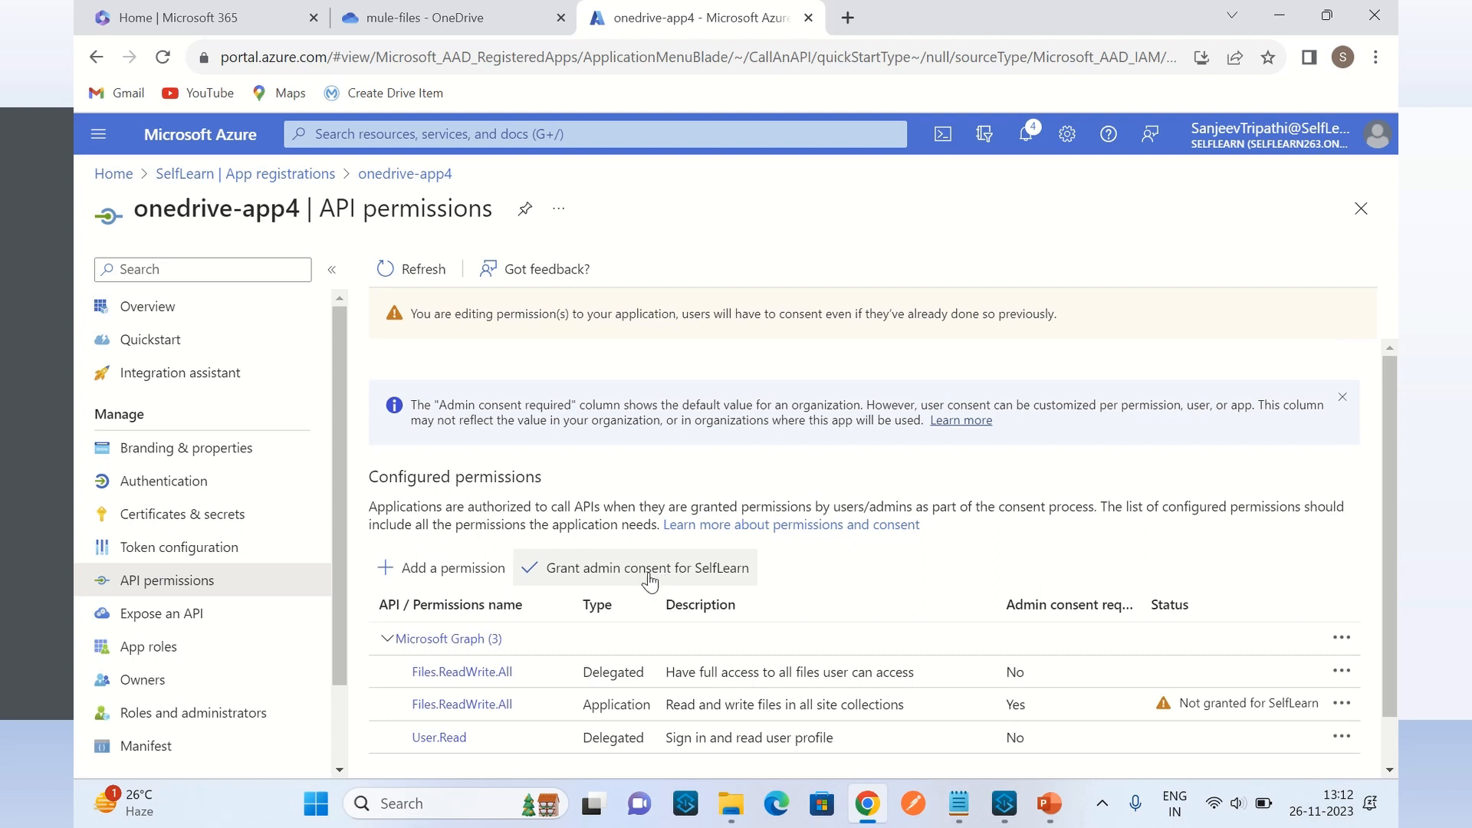
left_click(711, 575)
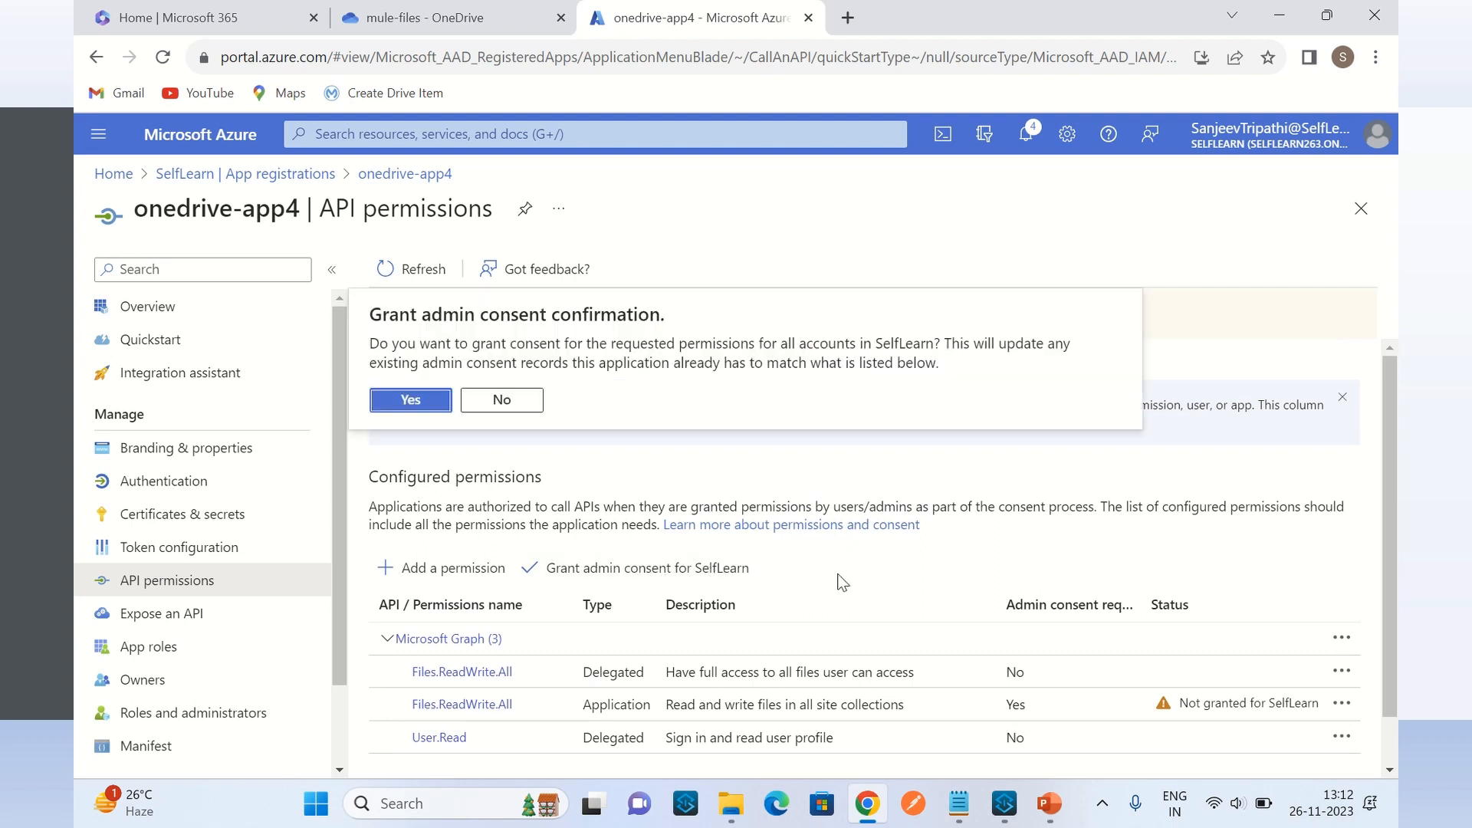
left_click(398, 406)
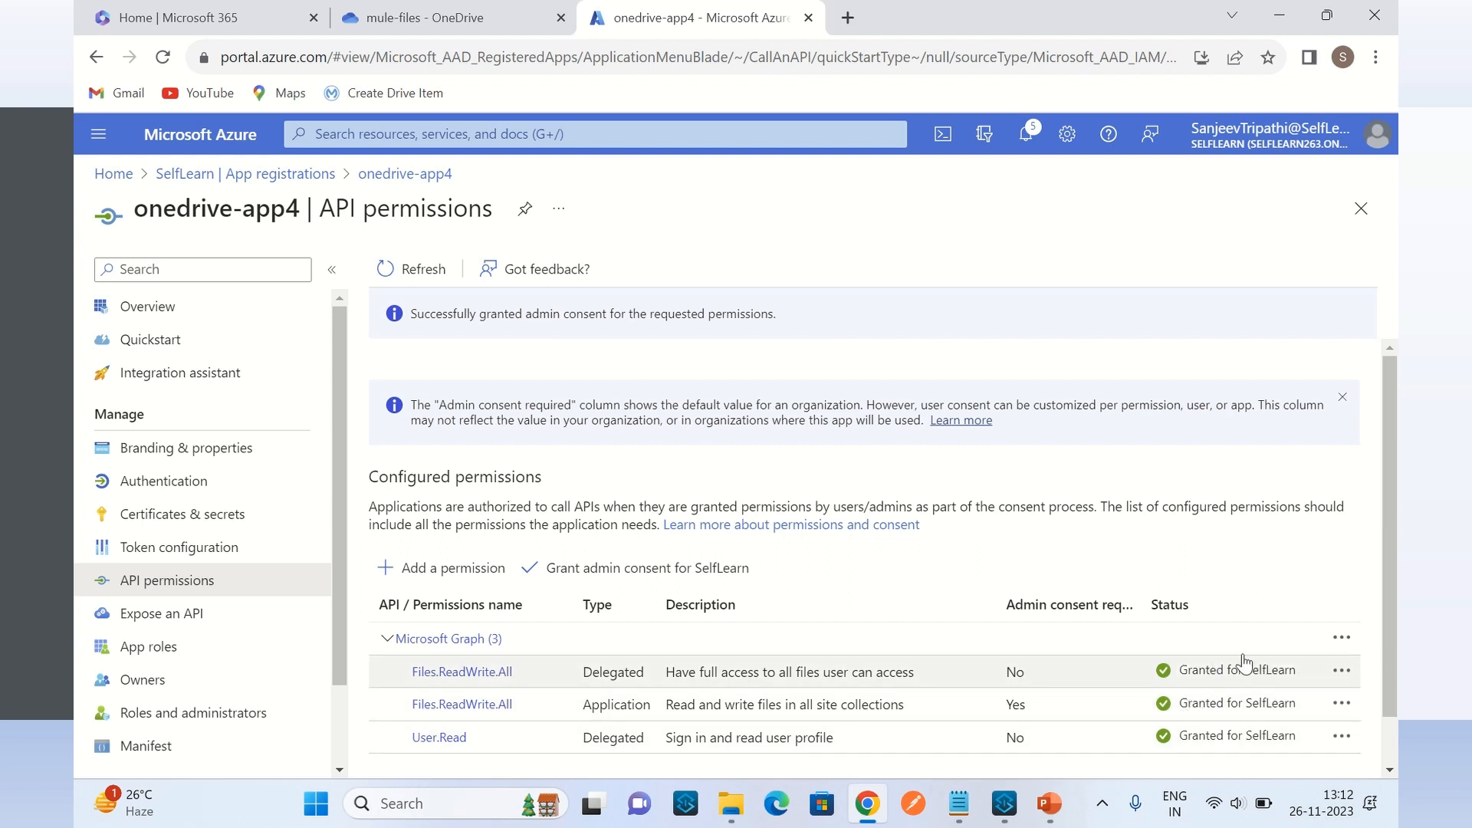
Examine onedrive-app4's OAuth 2.0 (v2) authorization and token endpoint URLs, then close the endpoint list
left_click(163, 310)
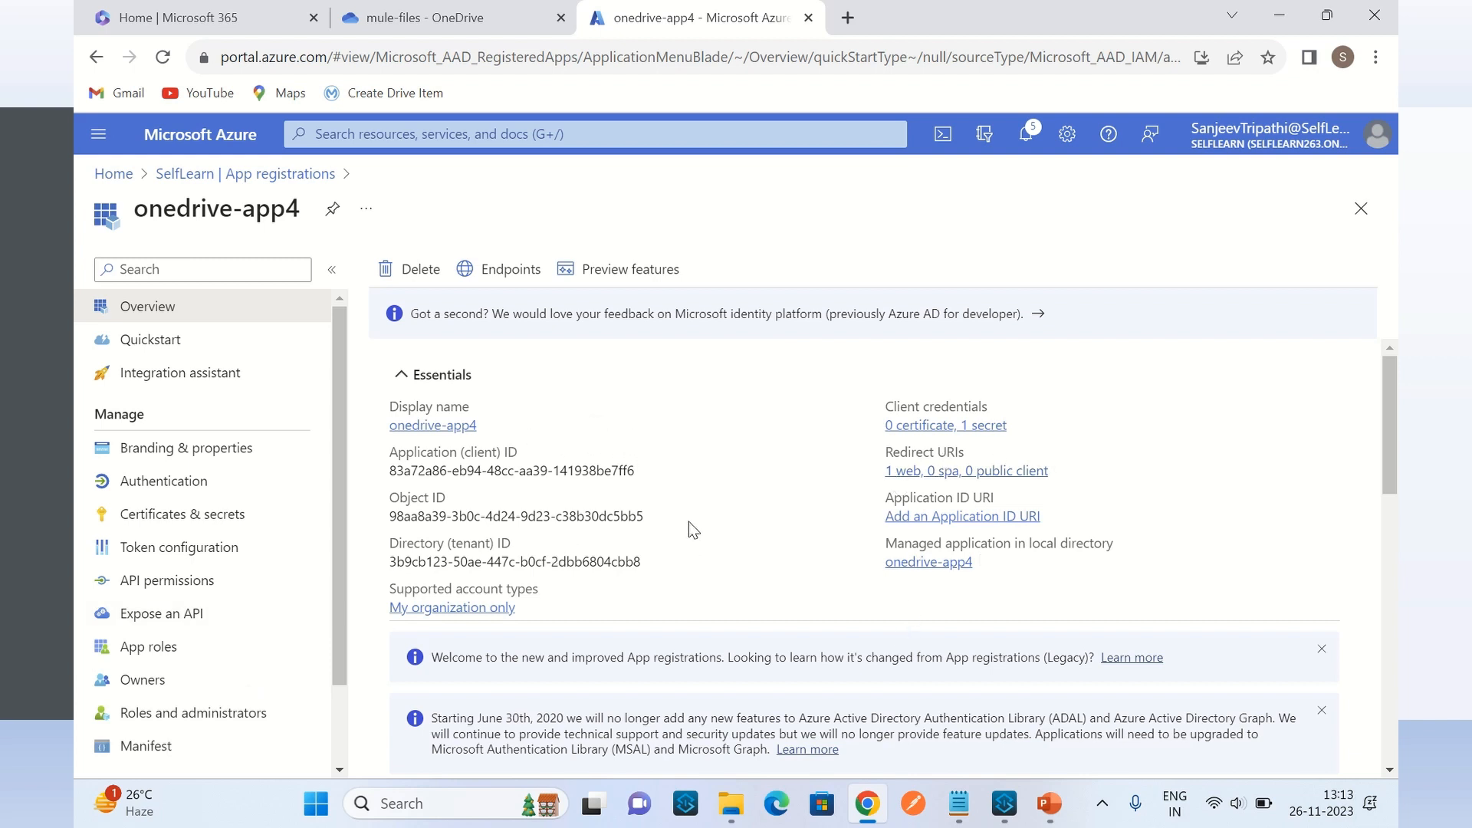
left_click(510, 269)
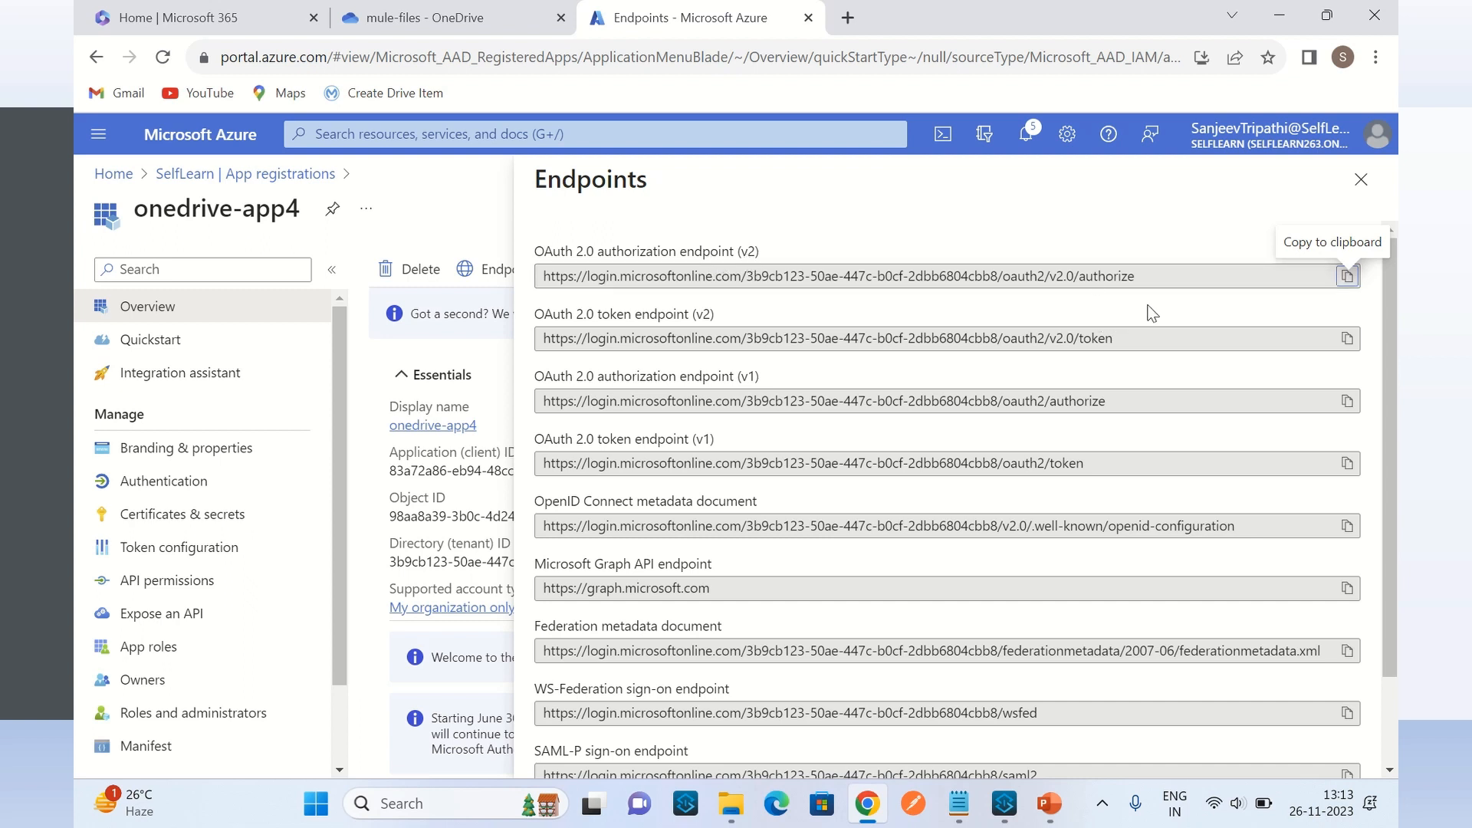
left_click_drag(1148, 285, 513, 249)
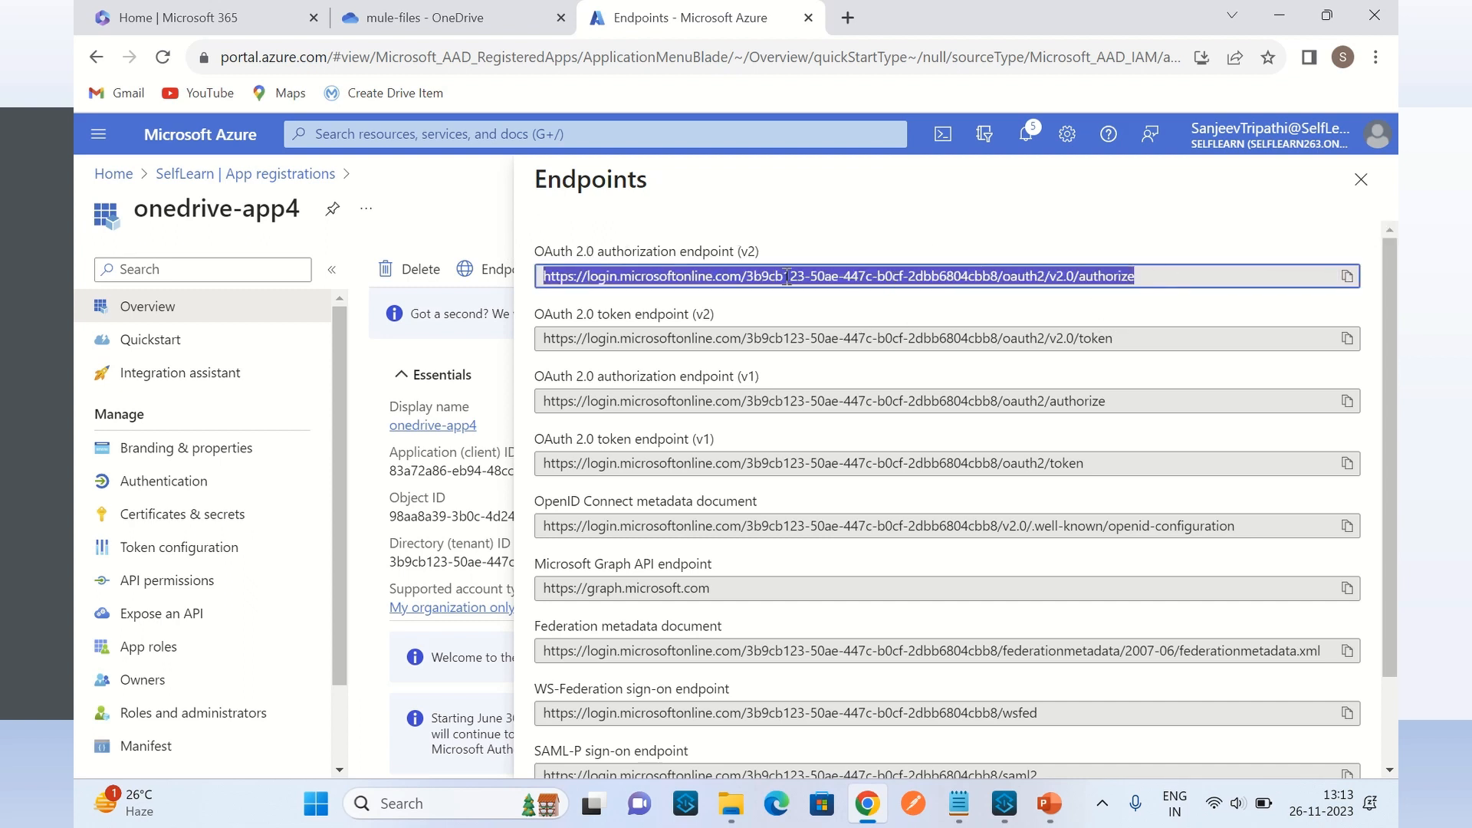
left_click_drag(747, 280, 1143, 279)
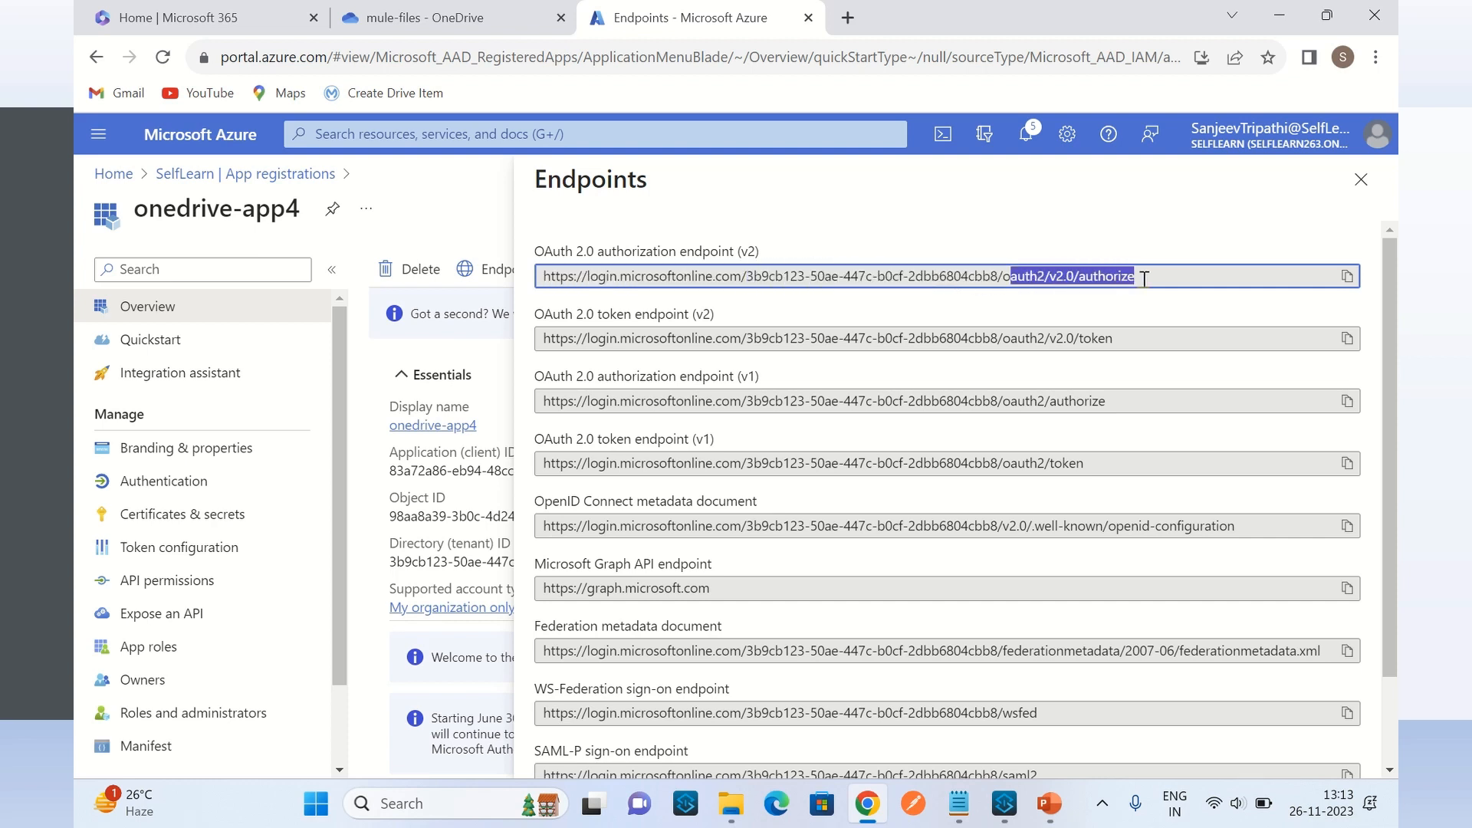
left_click(1116, 307)
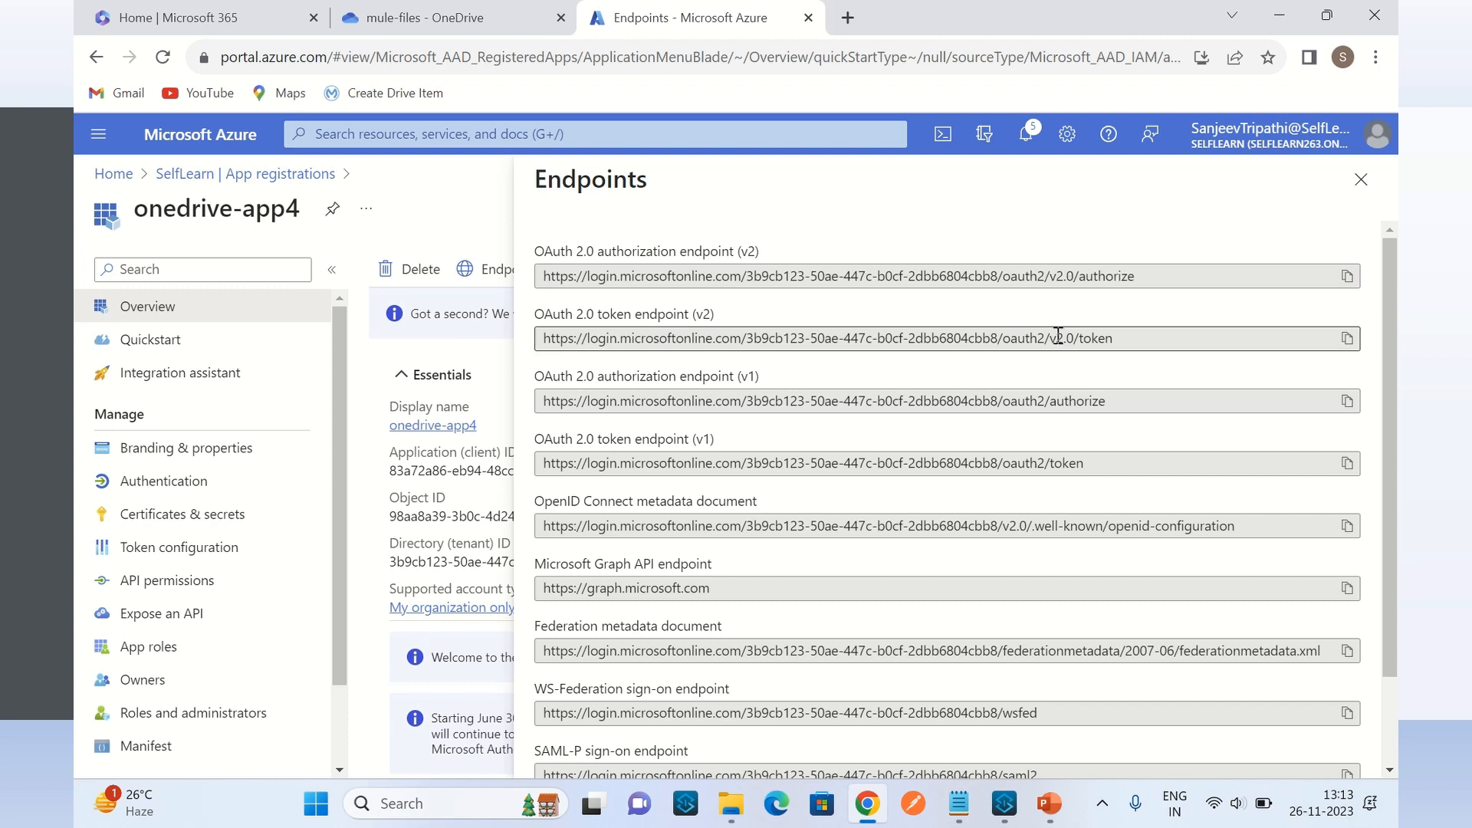
left_click_drag(1127, 338, 560, 334)
left_click(806, 313)
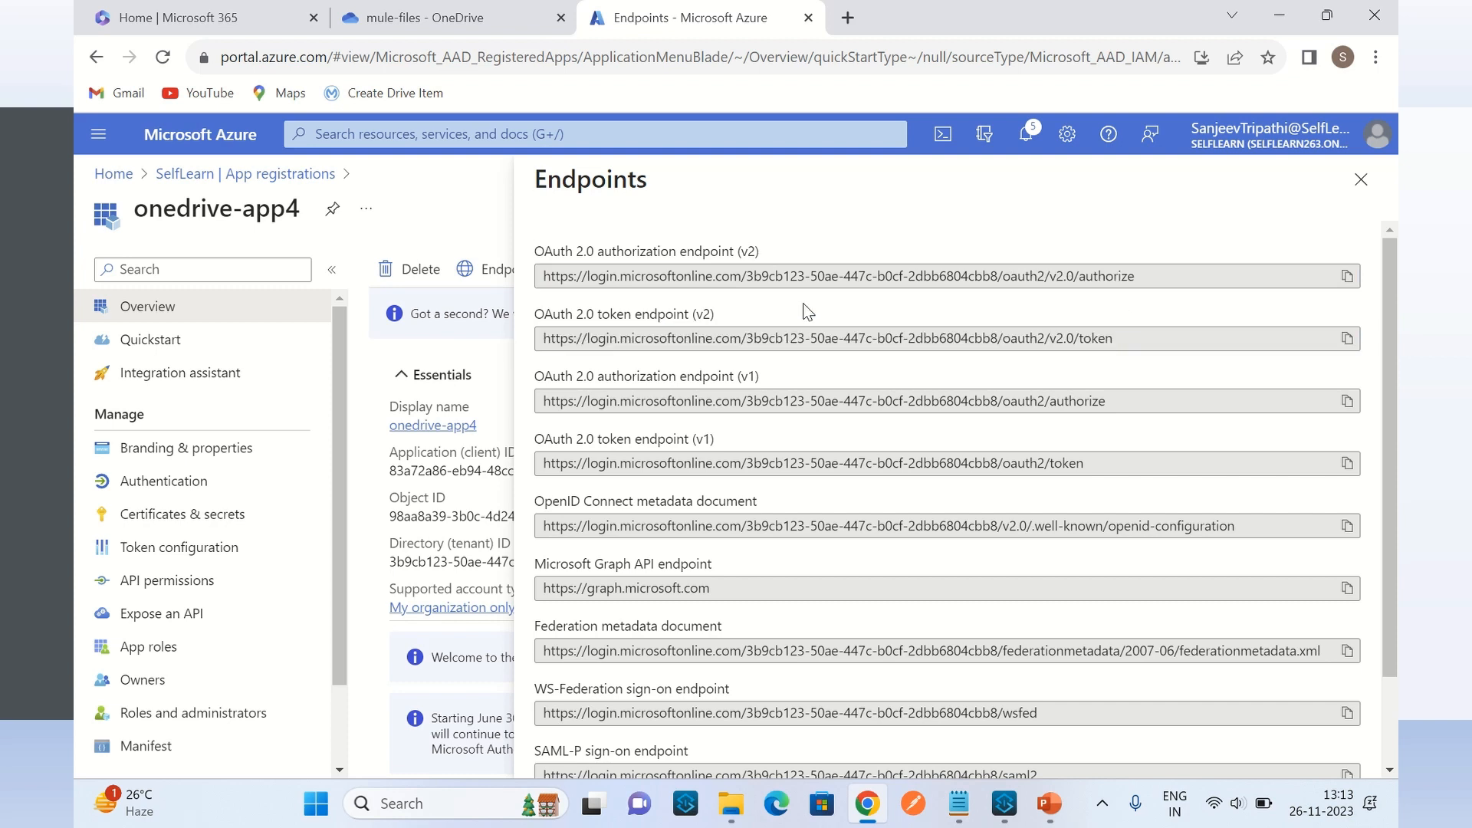
left_click(1362, 184)
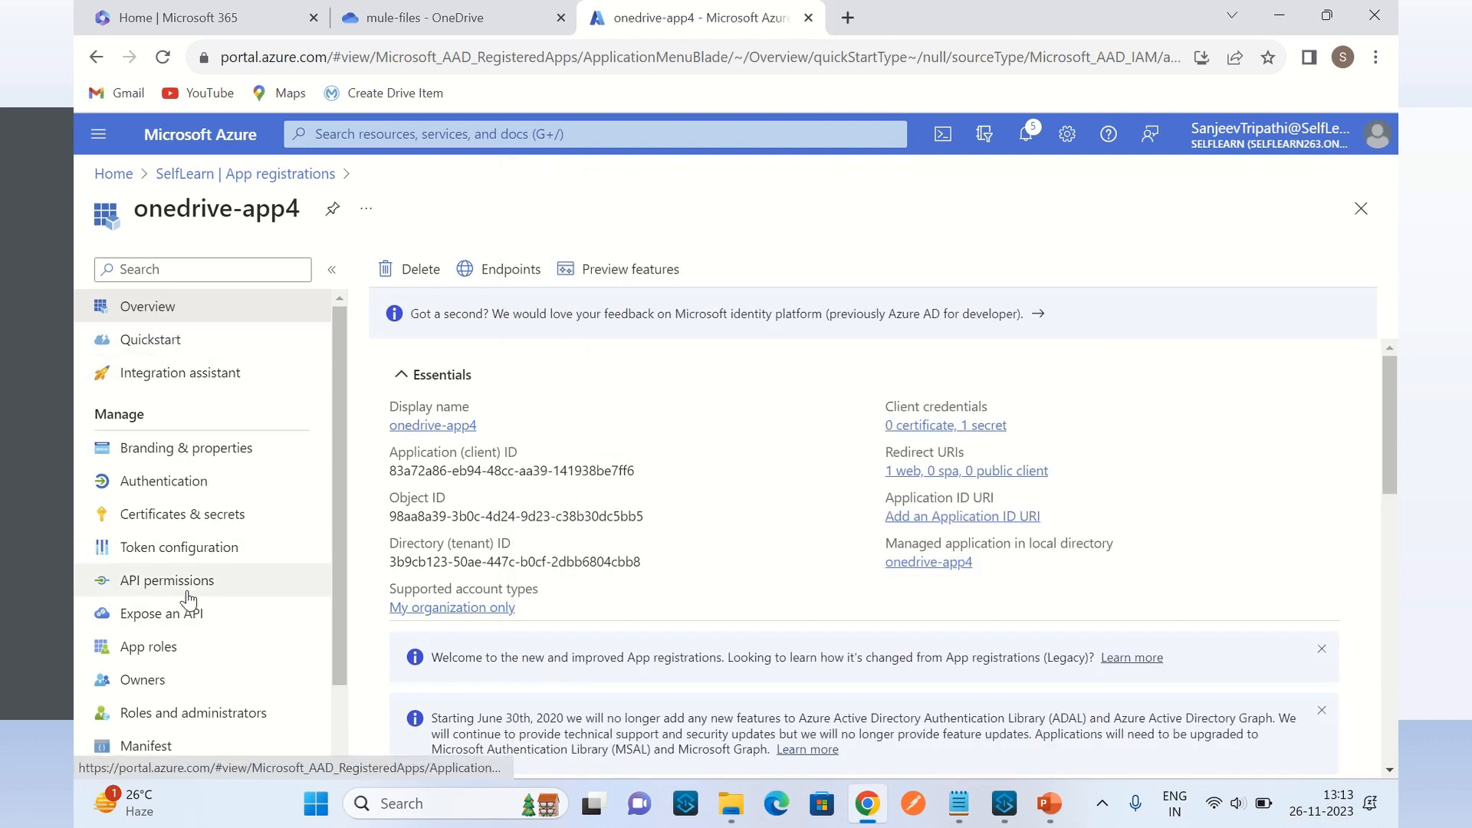
Go back to the SelfLearn app registrations and open the overview of OneDrive-App1
left_click(283, 176)
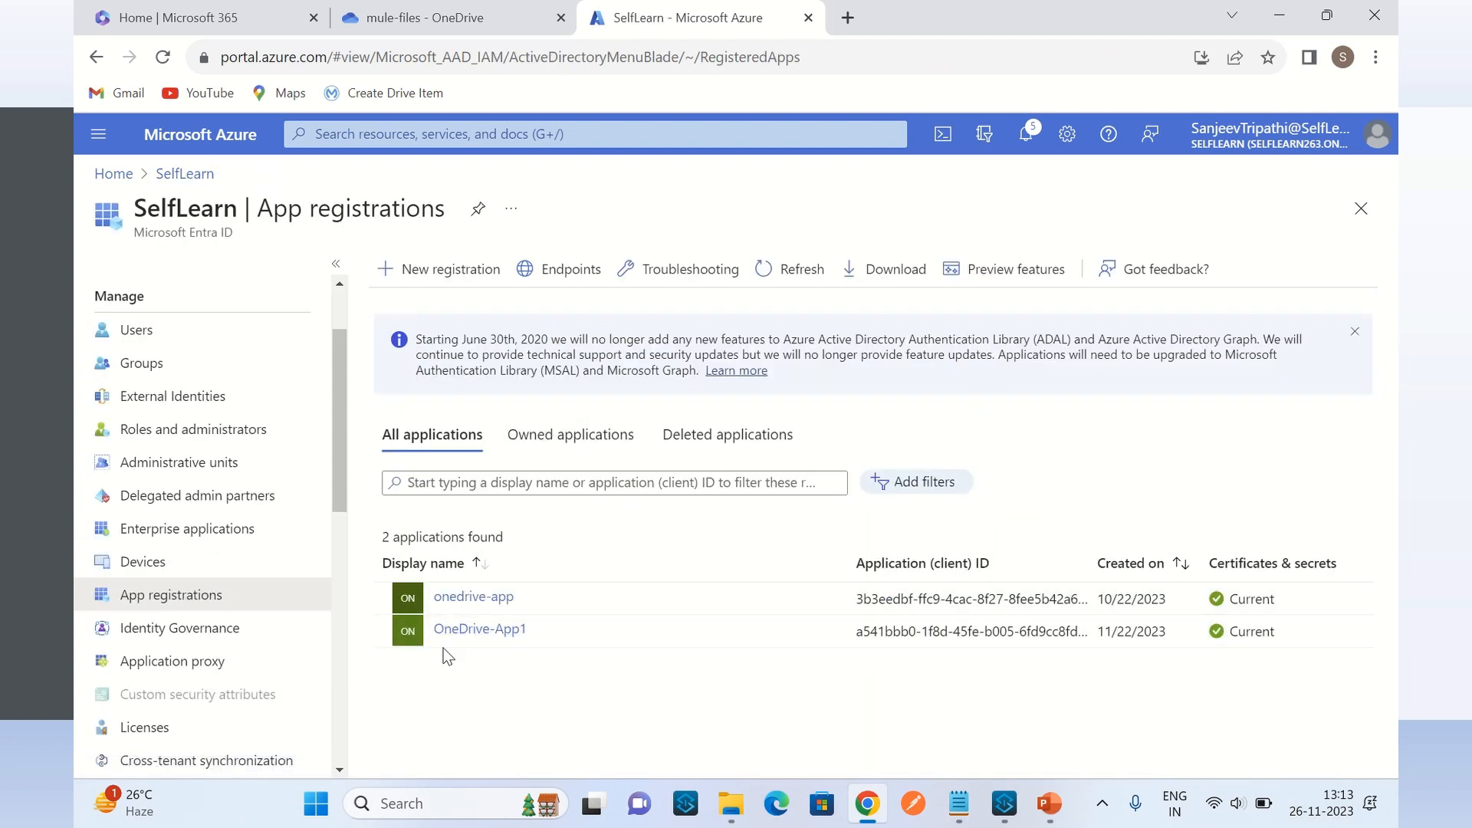
left_click(480, 629)
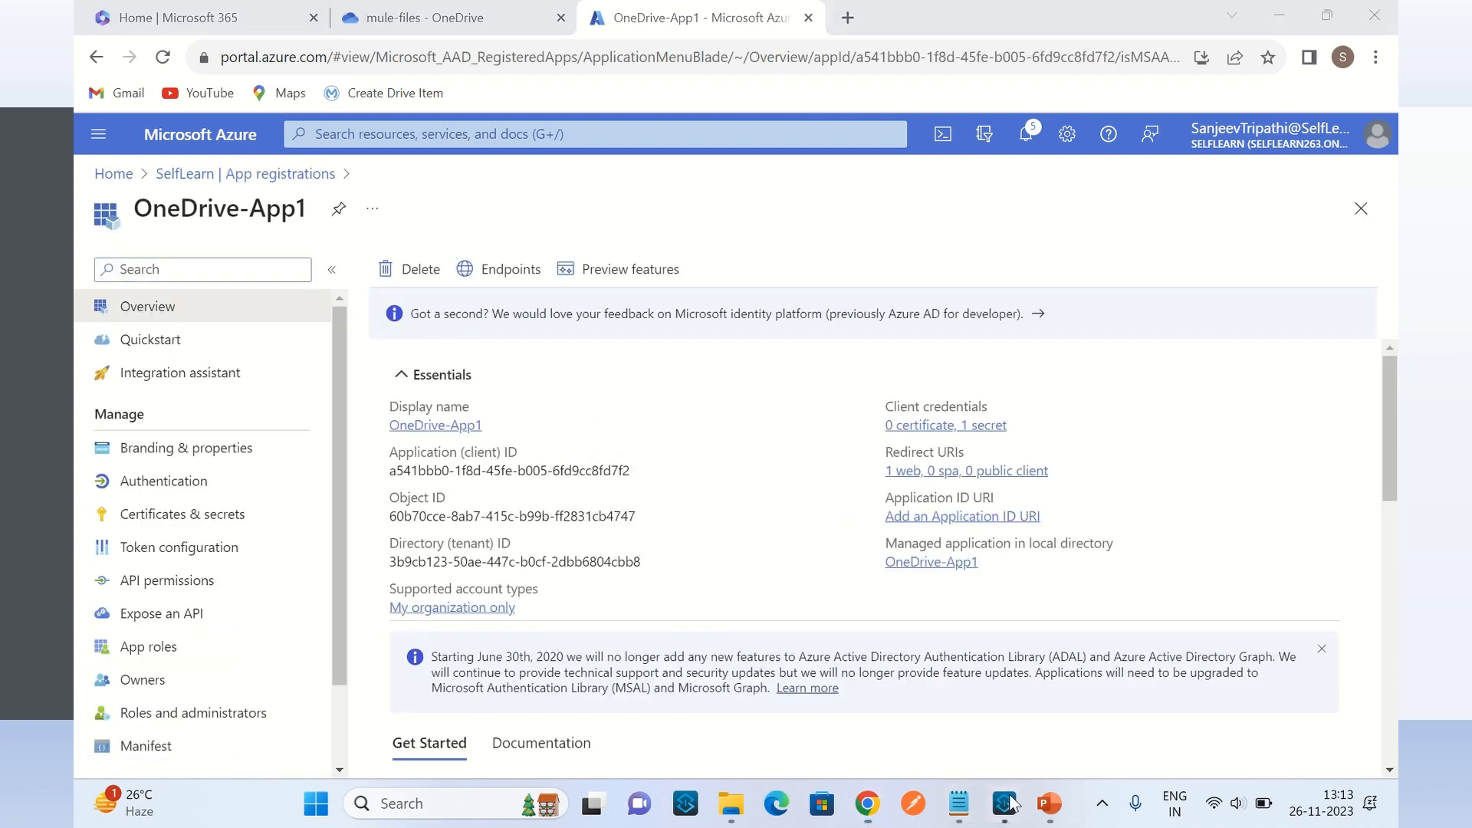
Switch to Anypoint Studio and examine the base URL and OAuth settings in the Create drive item operation's Microsoft OneDrive connector configuration
left_click(1006, 804)
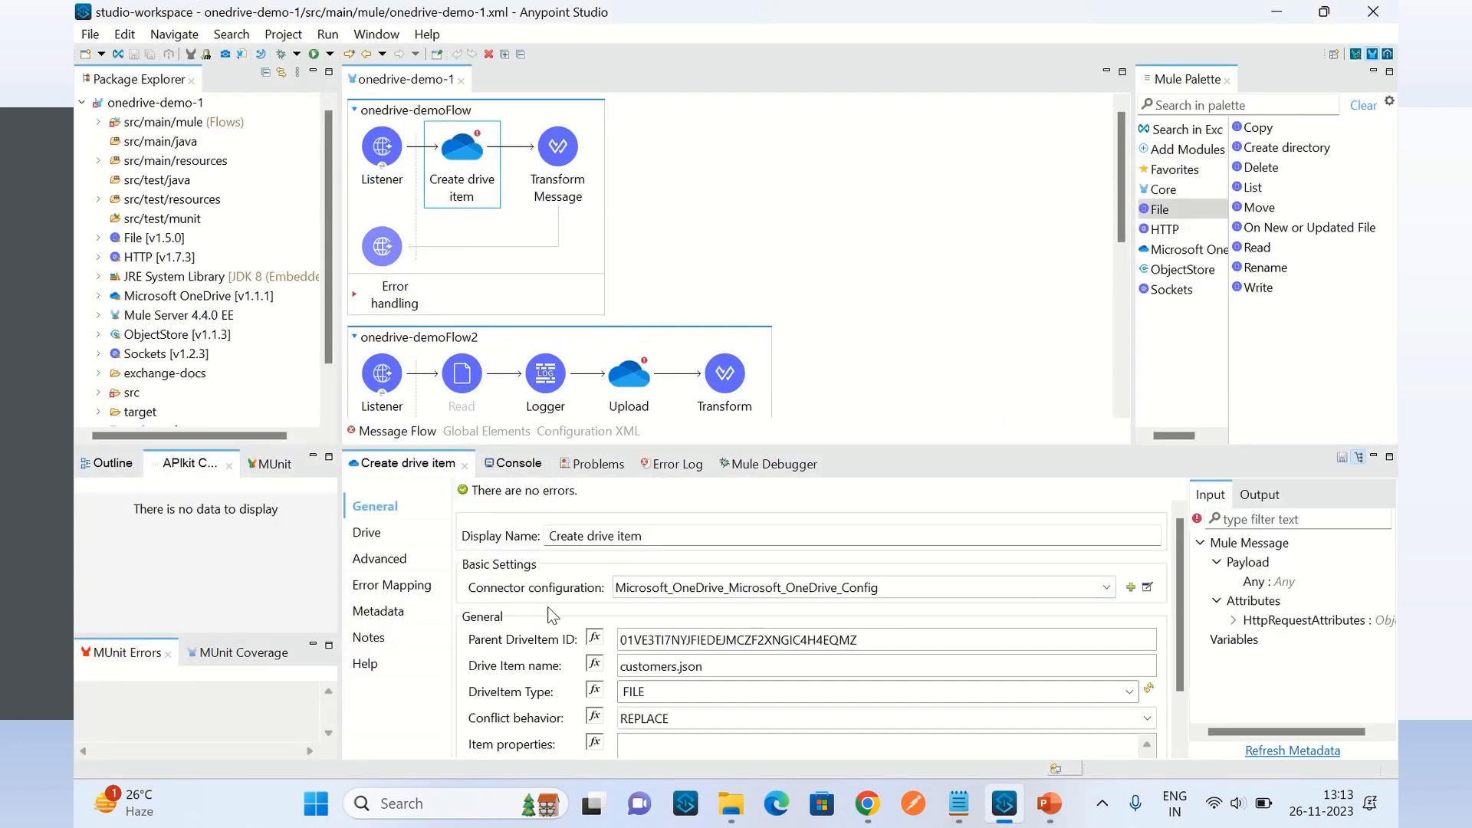
left_click(1148, 586)
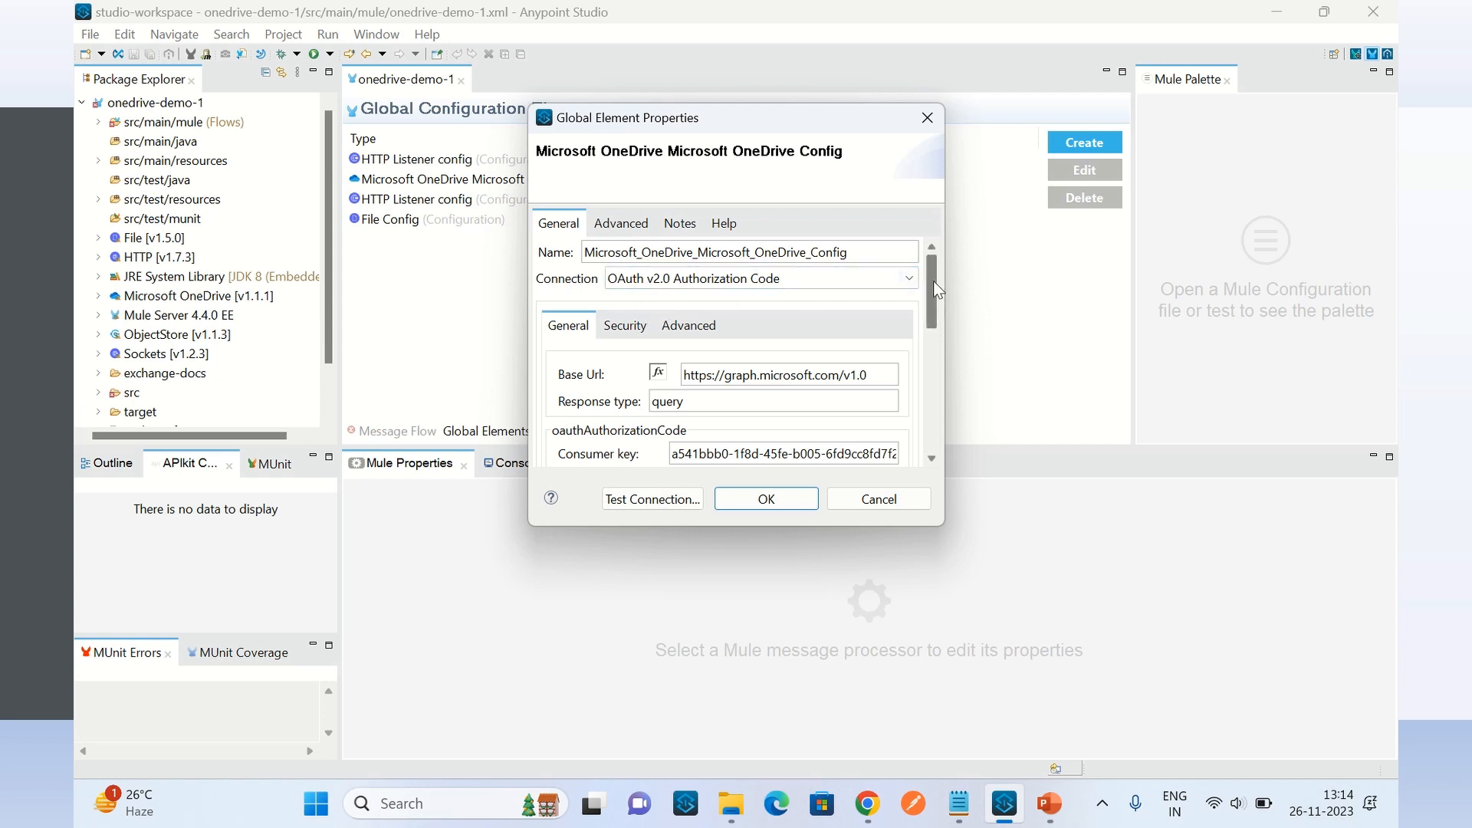
left_click_drag(933, 281, 937, 315)
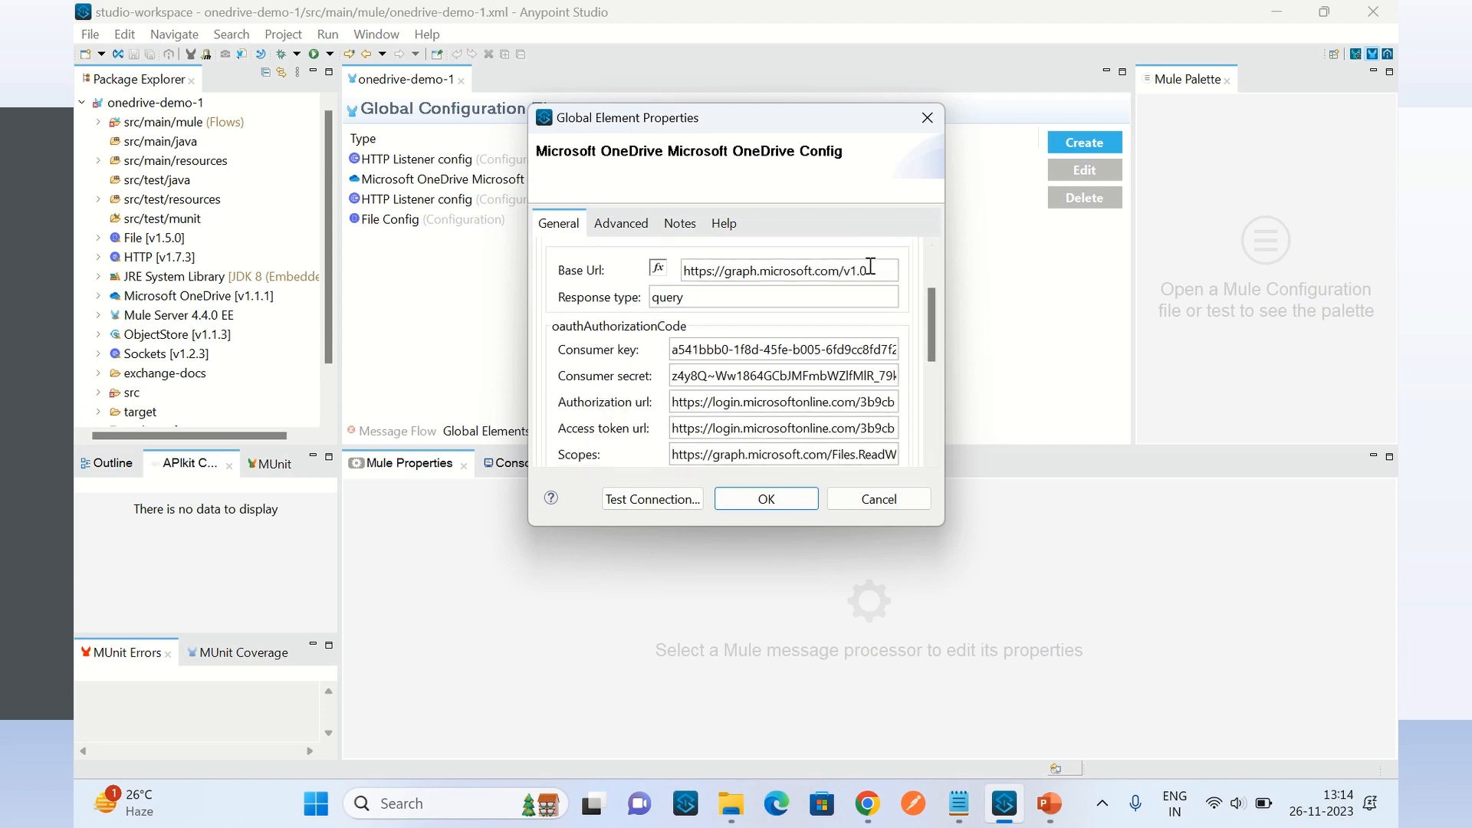
left_click_drag(884, 272, 666, 281)
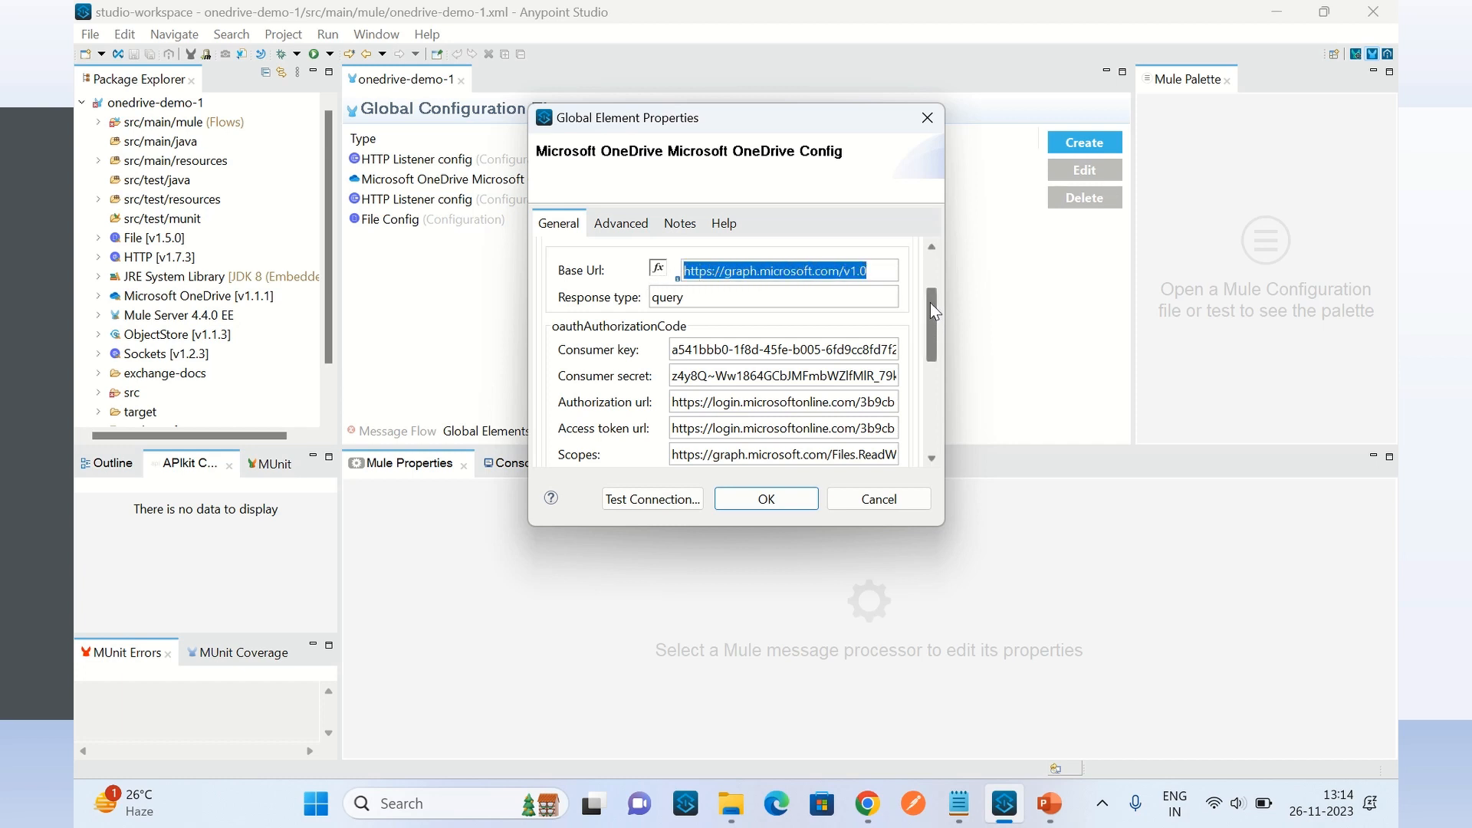
left_click_drag(932, 302, 936, 326)
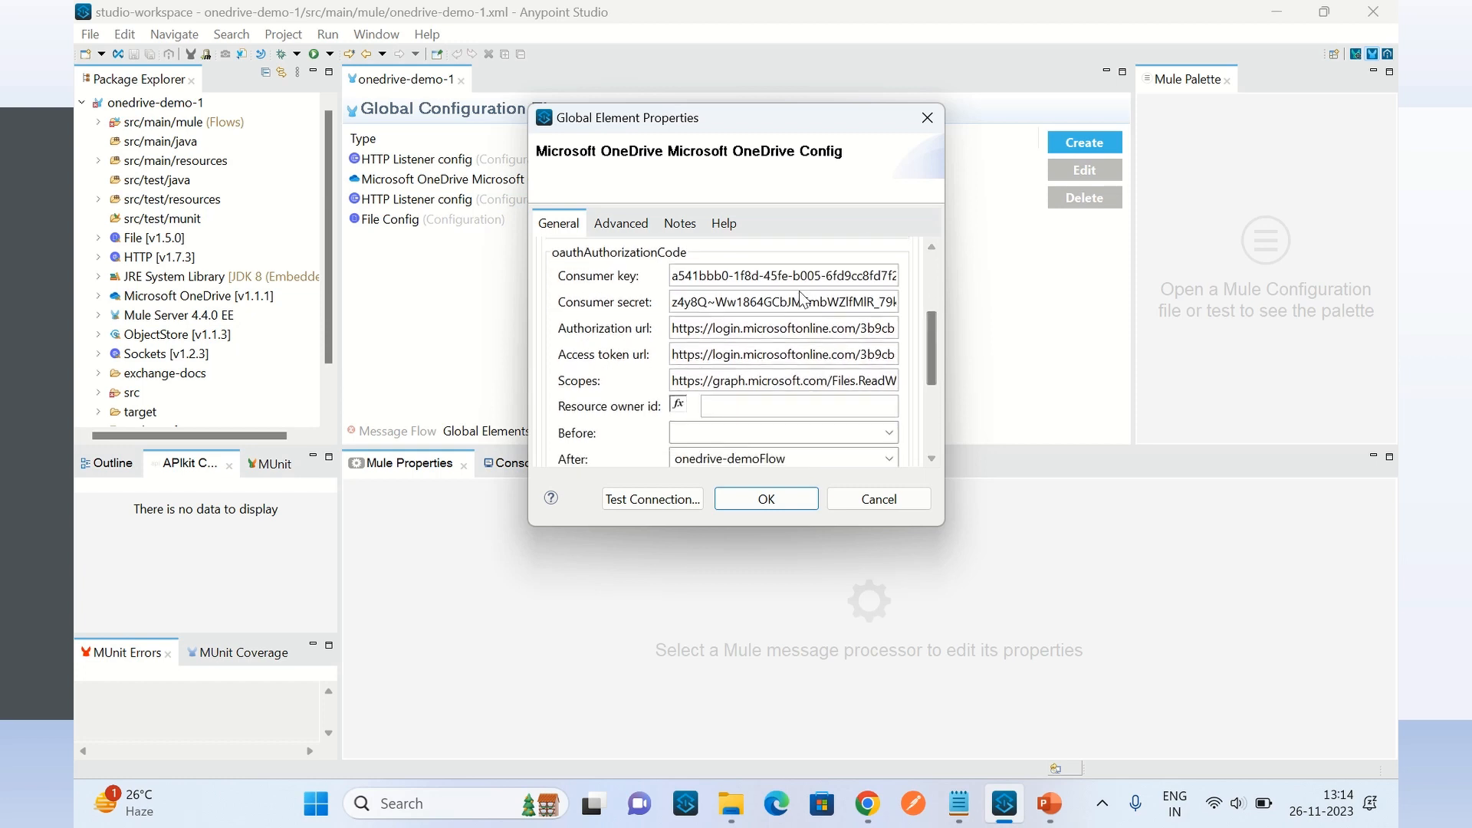
Copy the connector's consumer key, find it on OneDrive-App1's overview in Chrome to compare with the application (client) ID, and return to Anypoint Studio
double_click(732, 275)
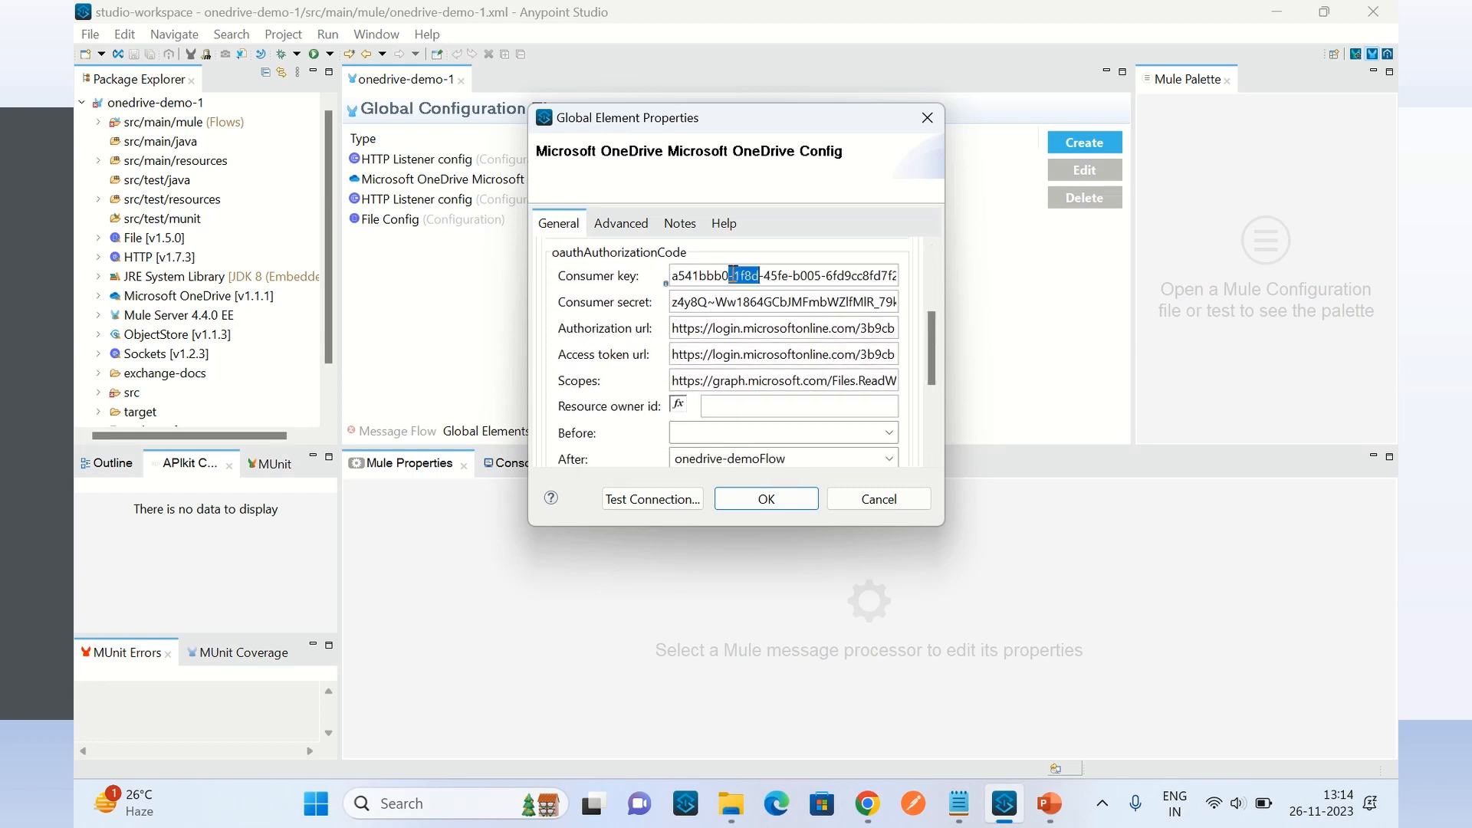
triple_click(738, 274)
key("ctrl+c")
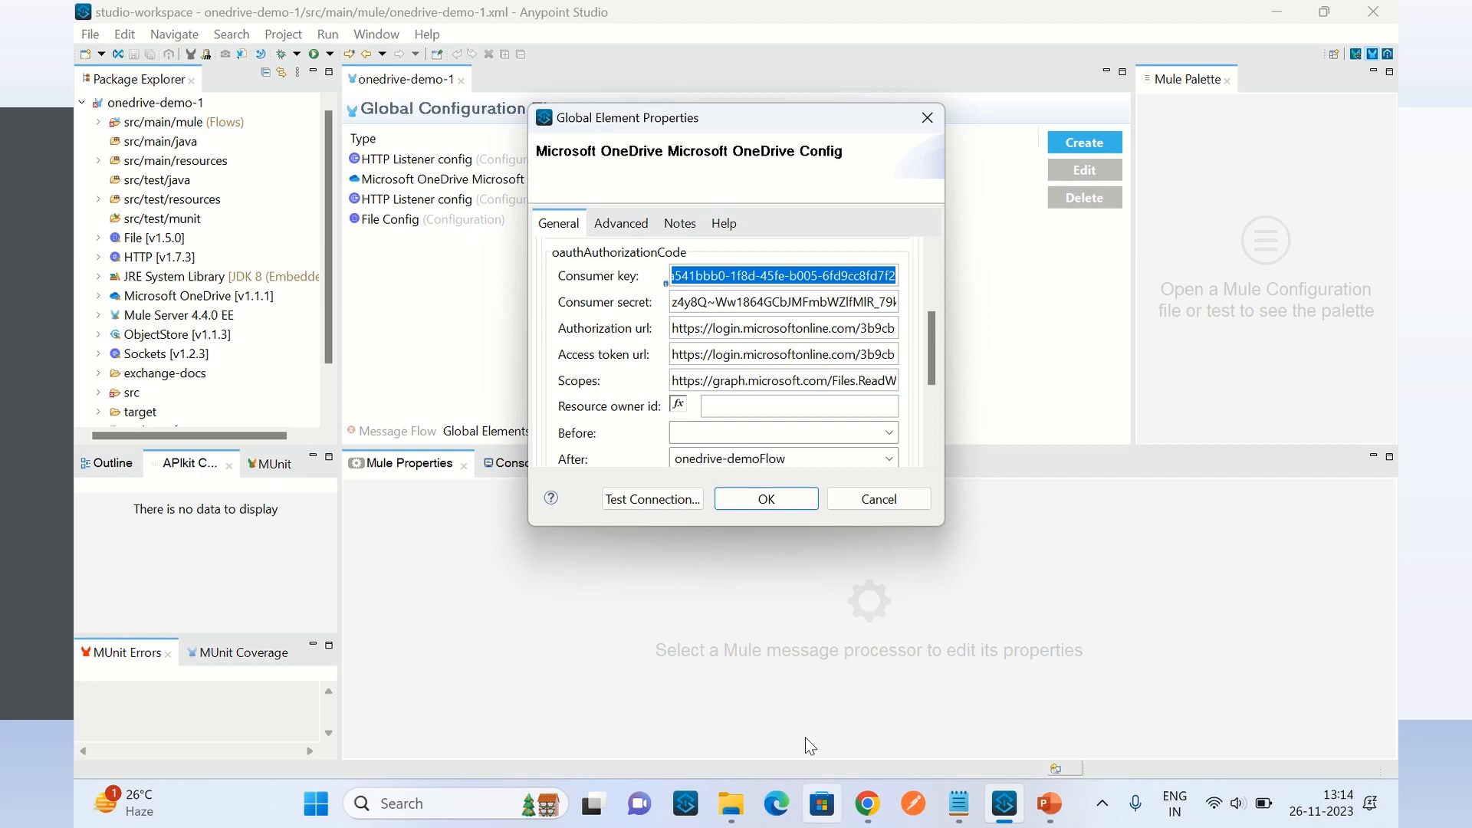
left_click(867, 803)
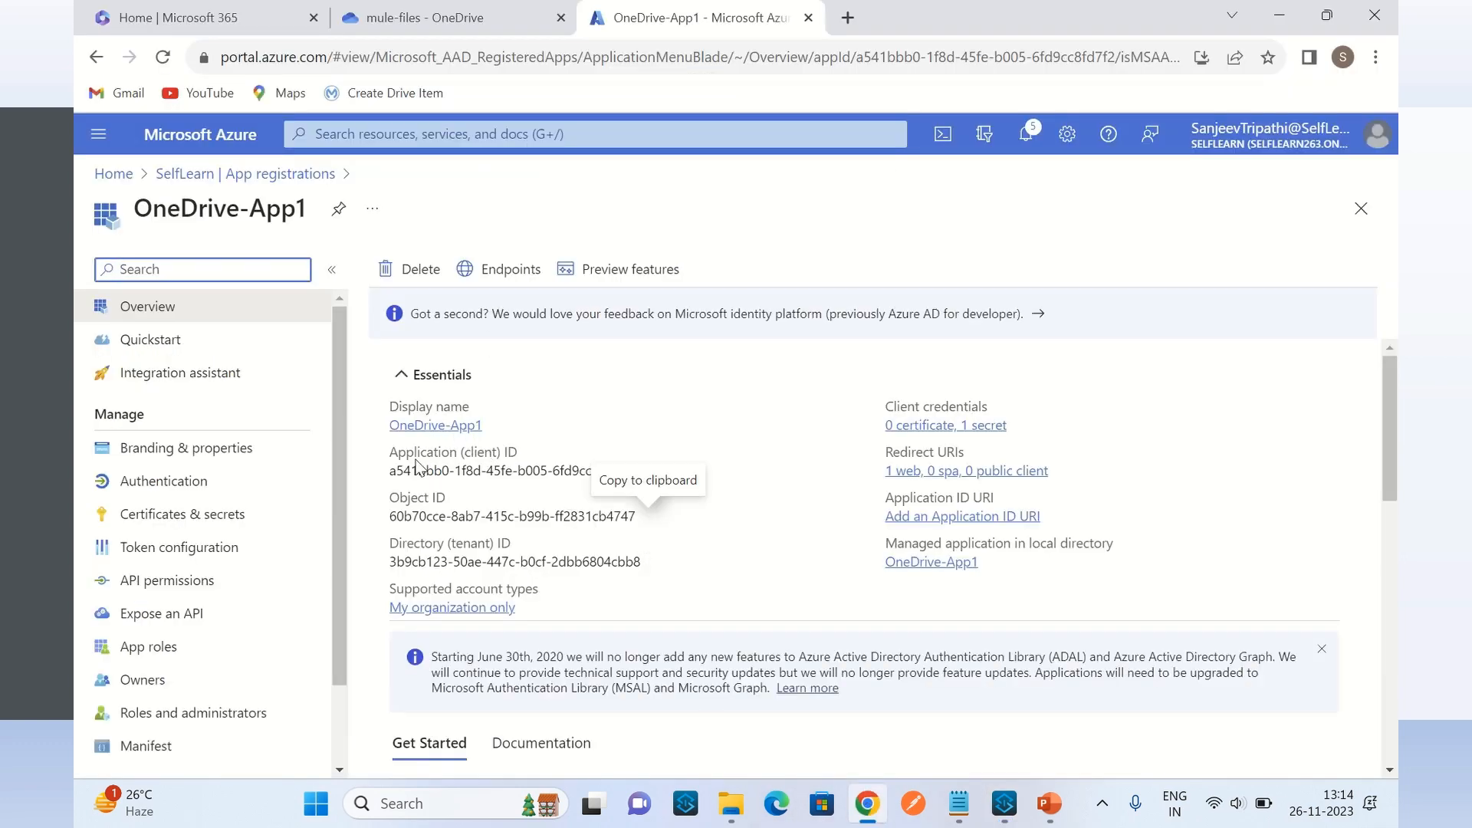
mouse_move(1060, 807)
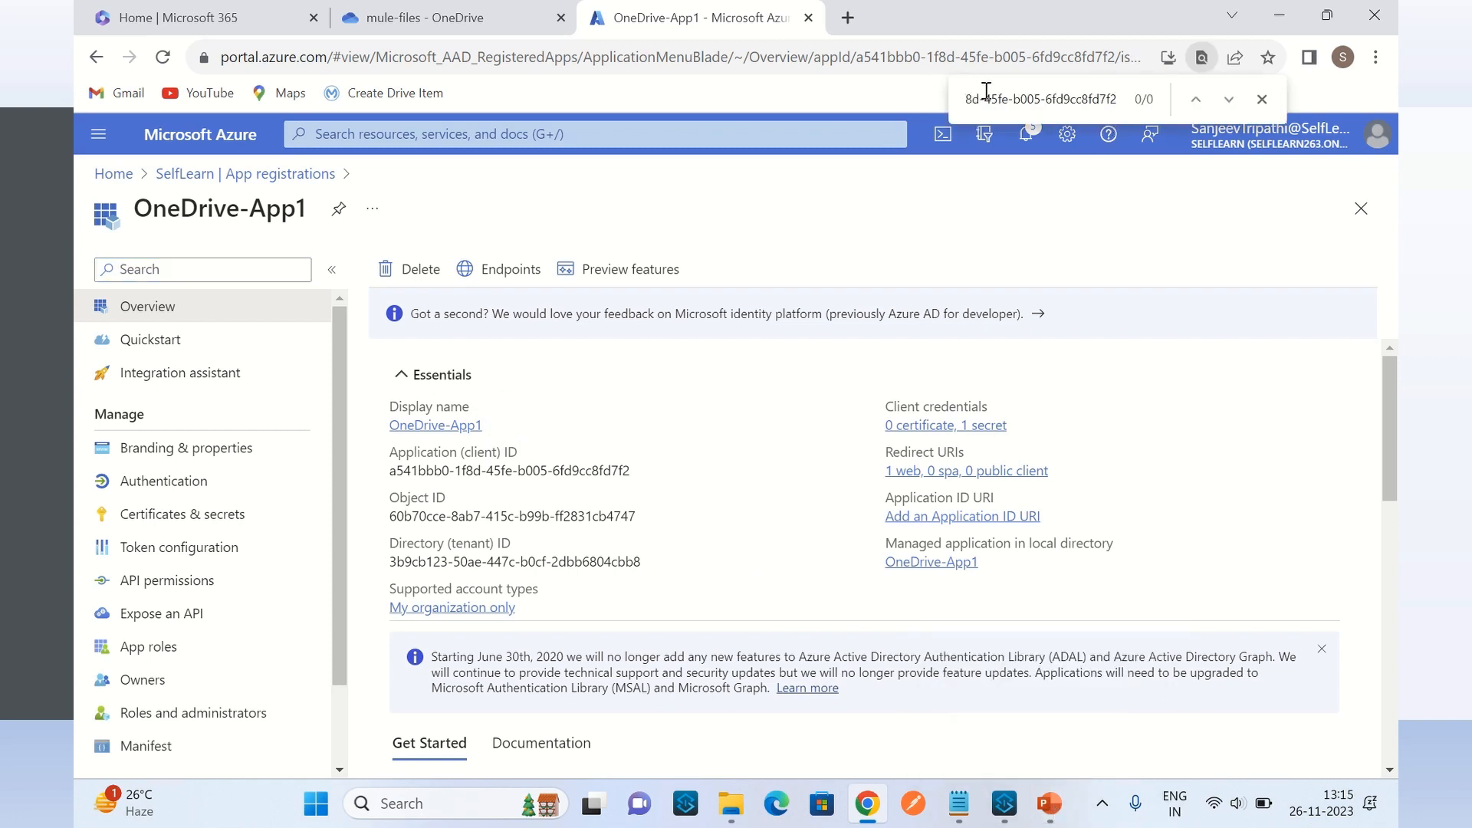
triple_click(1052, 101)
key("ctrl+v")
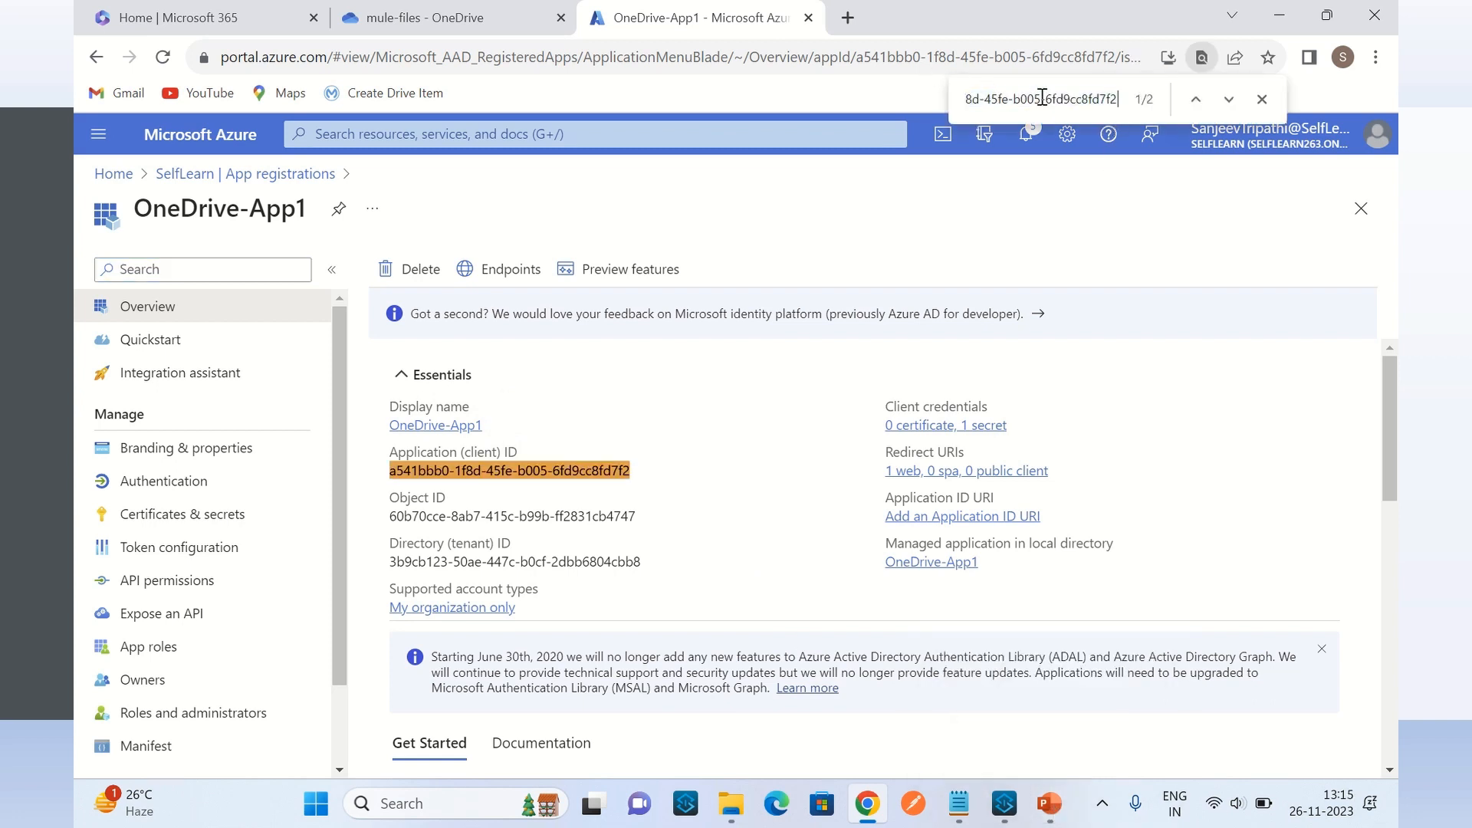
left_click(1229, 99)
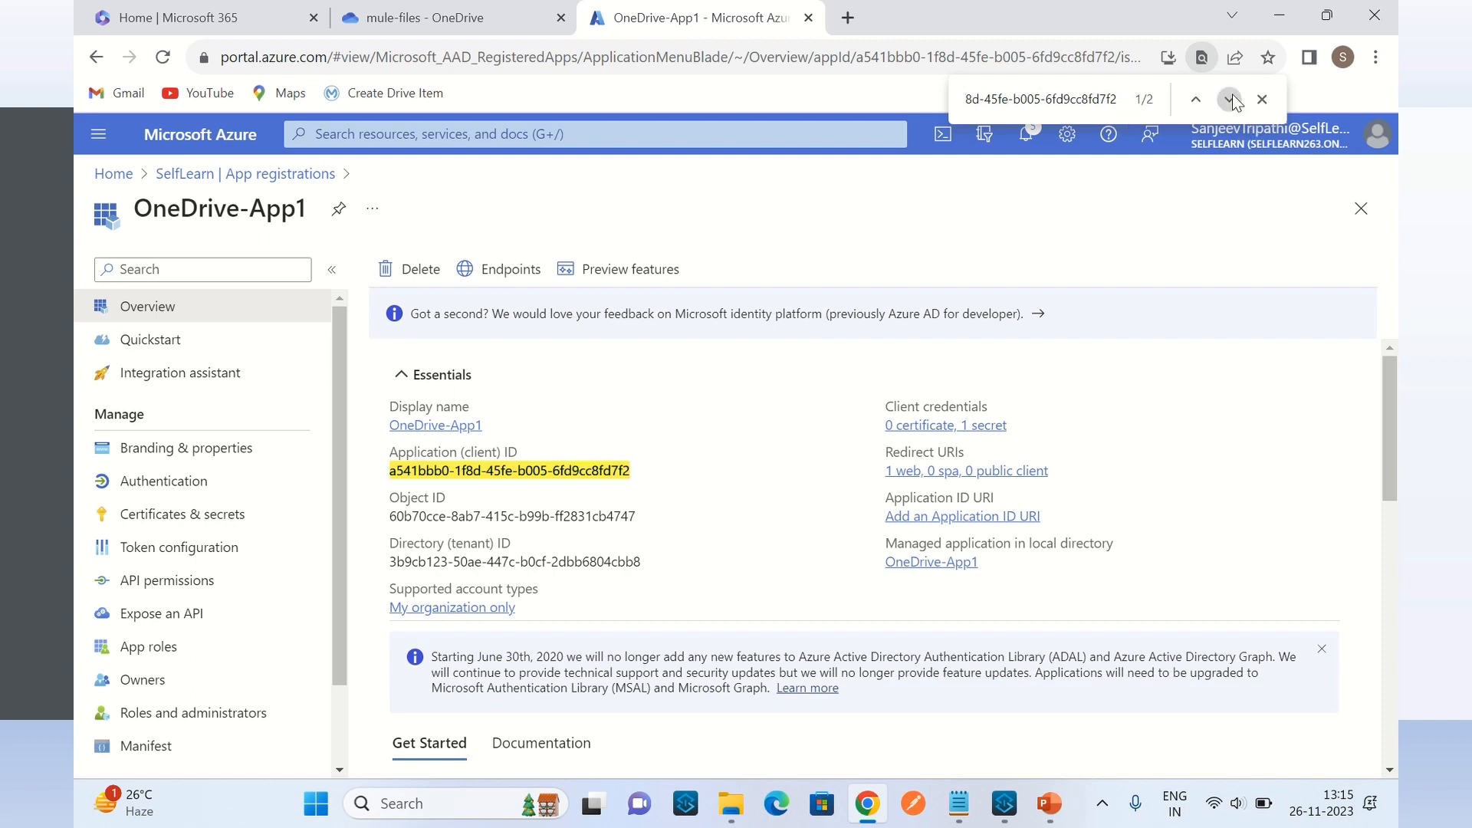
left_click_drag(703, 469, 389, 470)
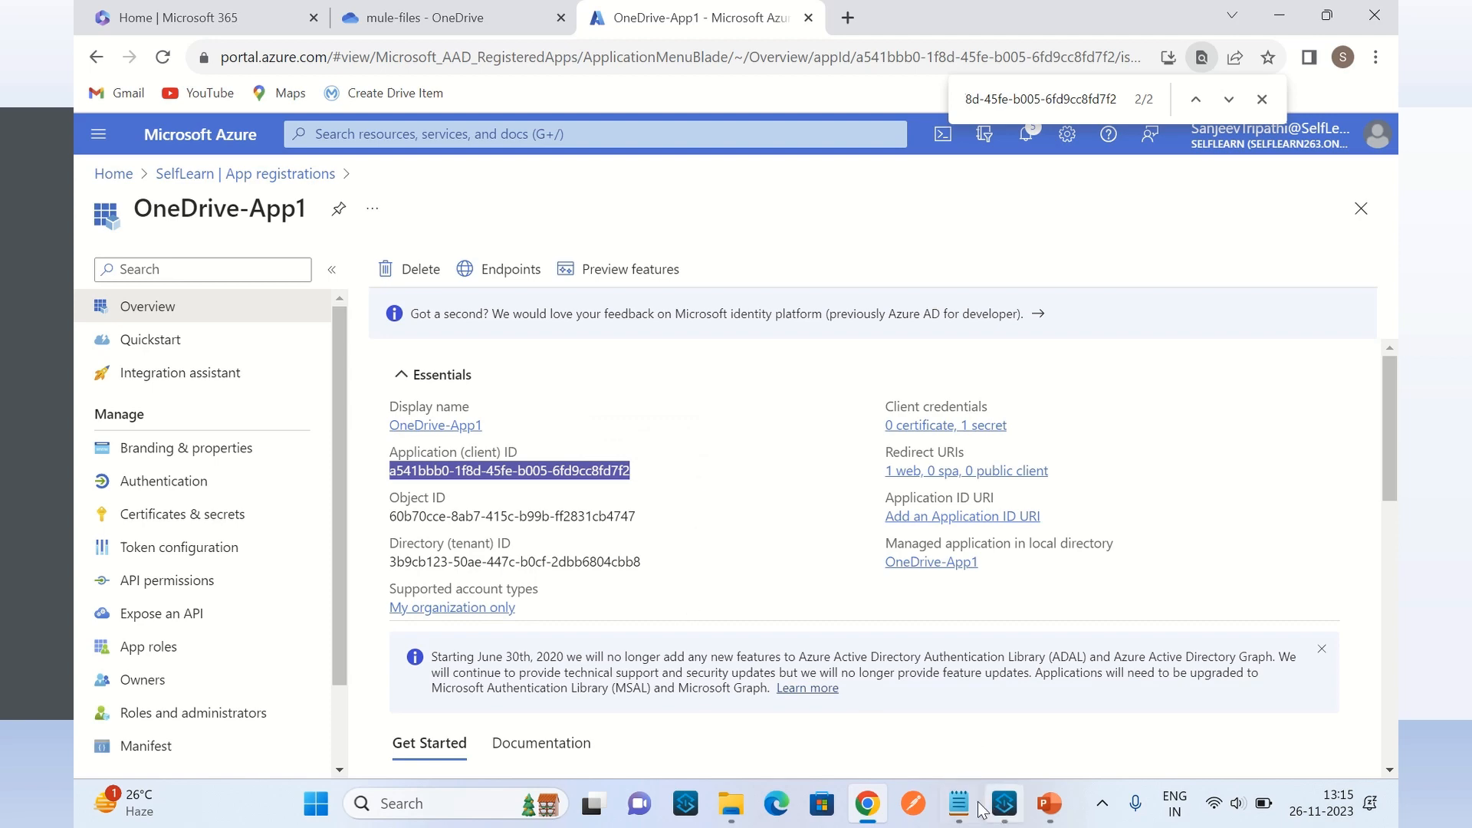
left_click(1019, 811)
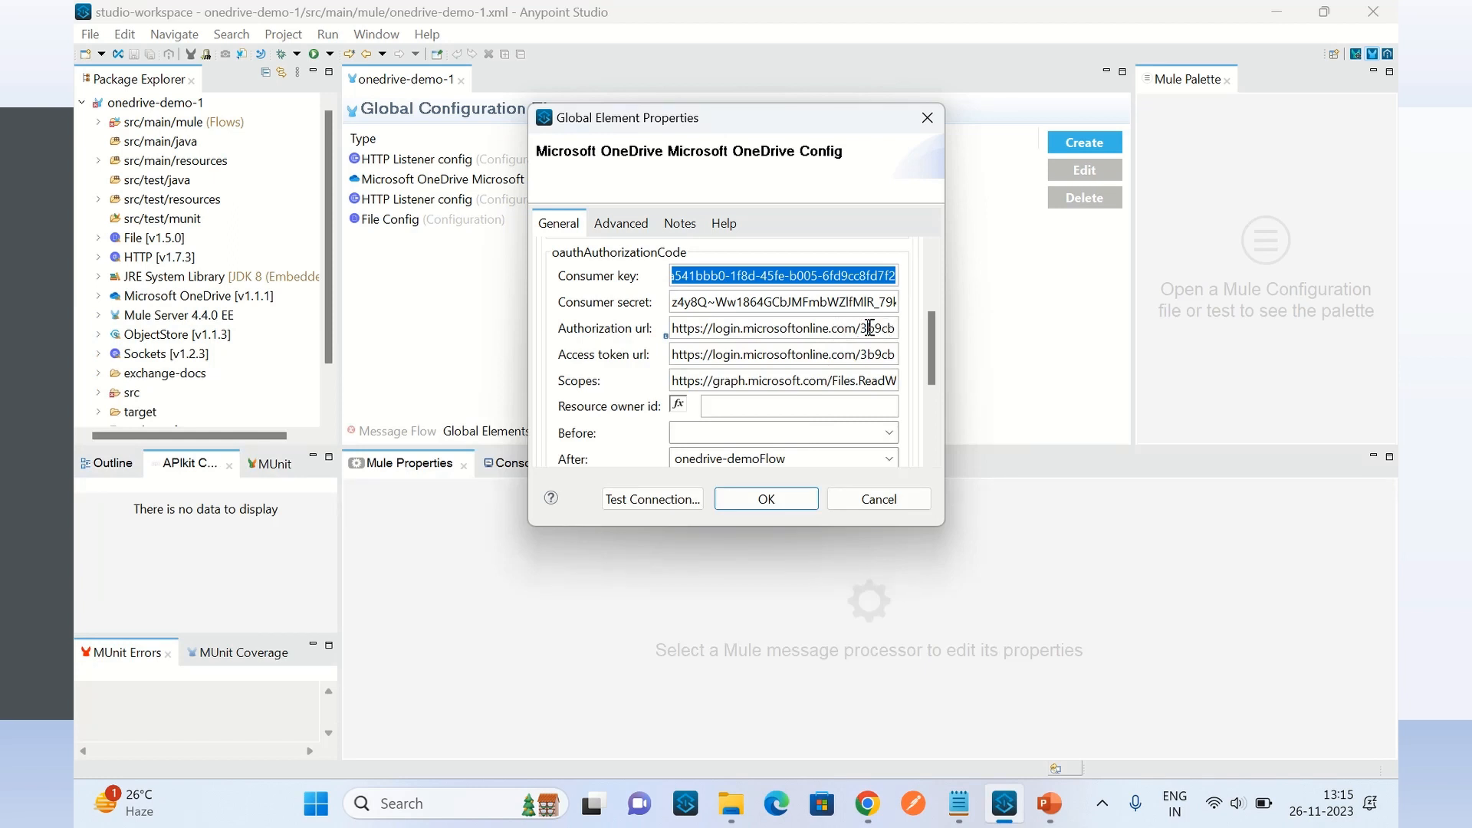
Copy the tenant ID from the connector's authorization URL and find it on OneDrive-App1's overview in Chrome to compare with the directory ID
left_click_drag(863, 328, 774, 331)
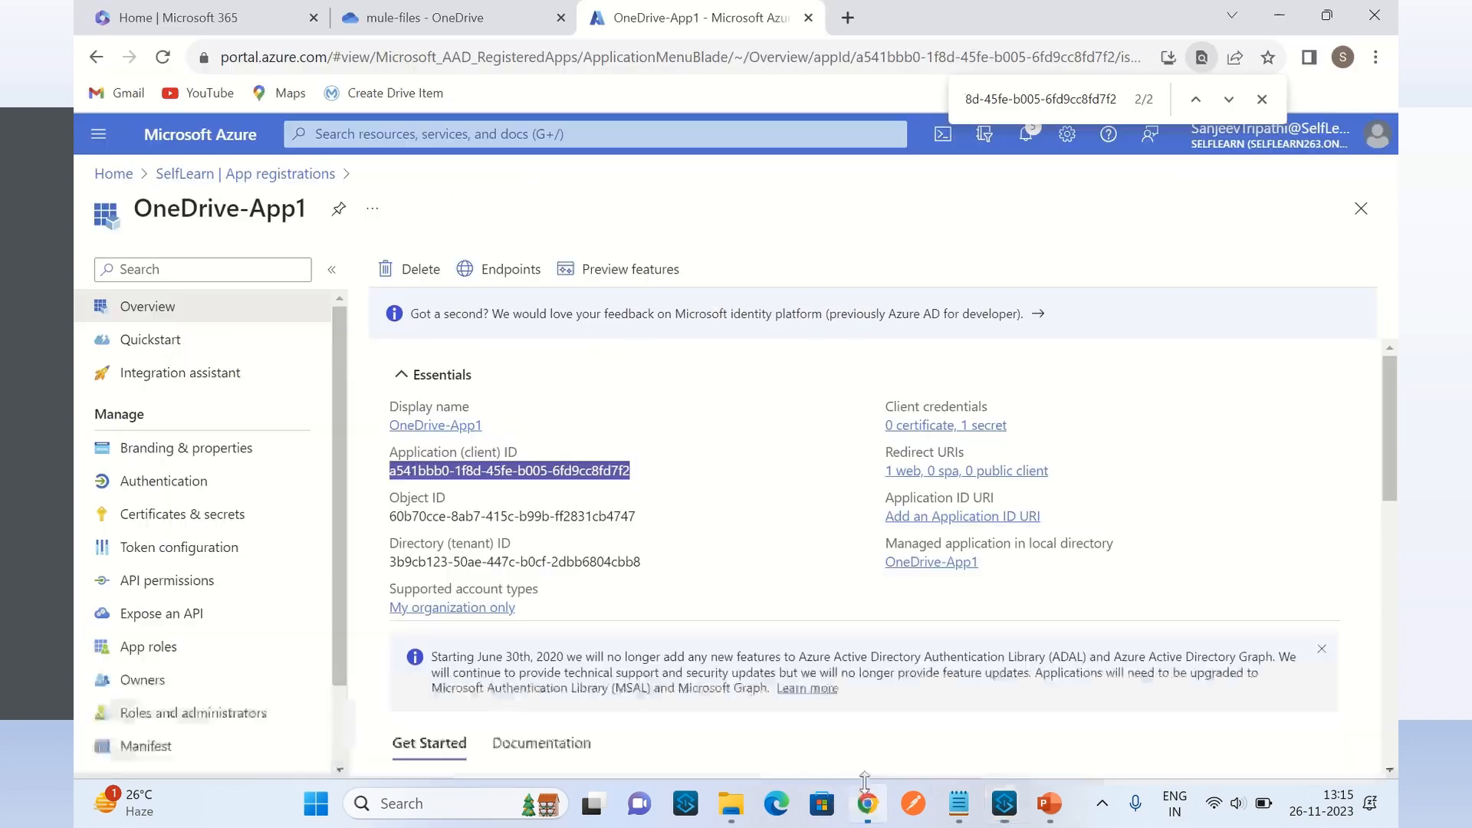
left_click(867, 803)
double_click(1106, 102)
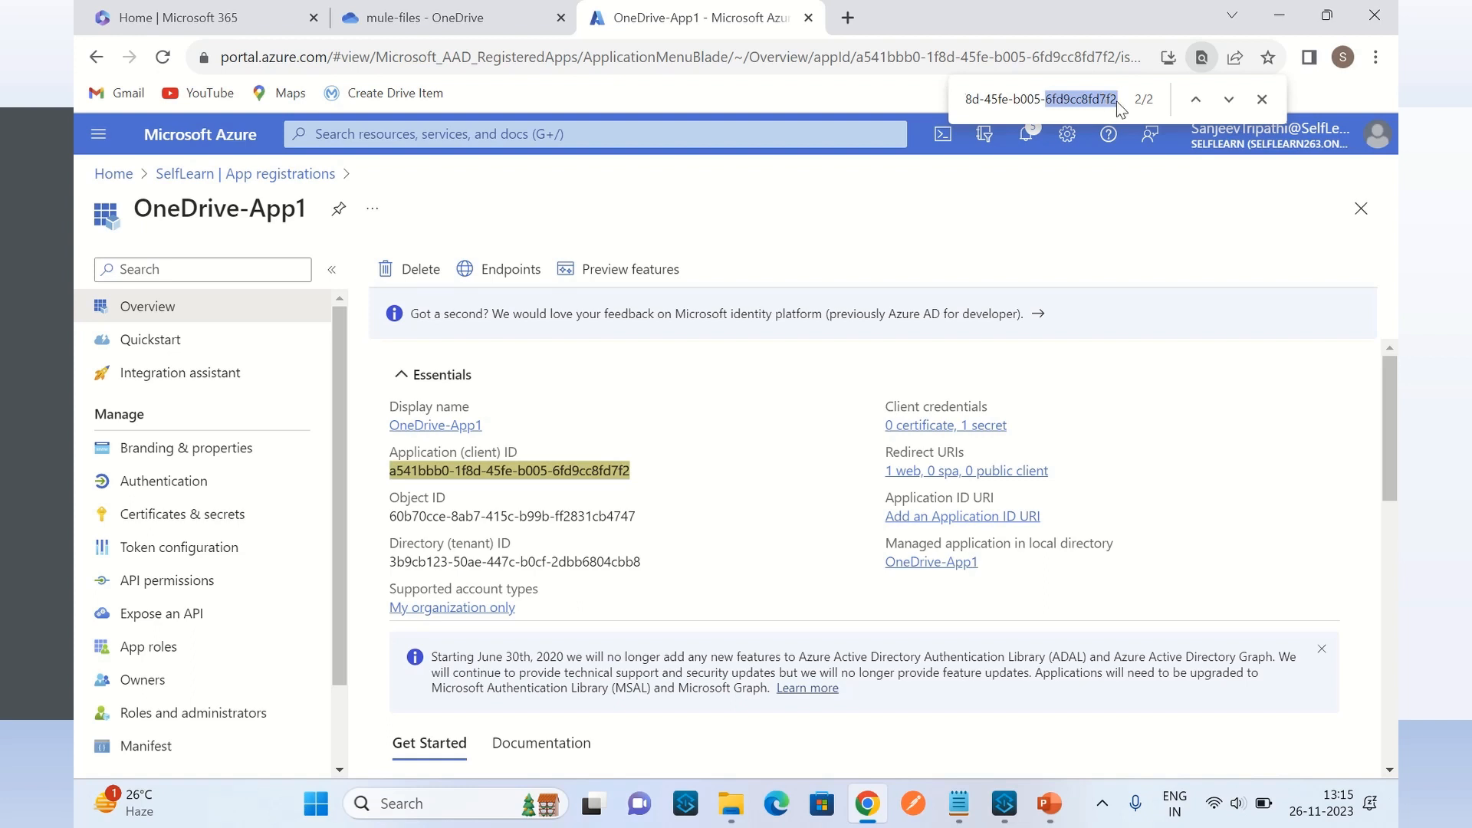
left_click(1119, 106)
triple_click(1092, 100)
type("3b9cb123-50ae-447c-b0cf-2dbb6804cbb8")
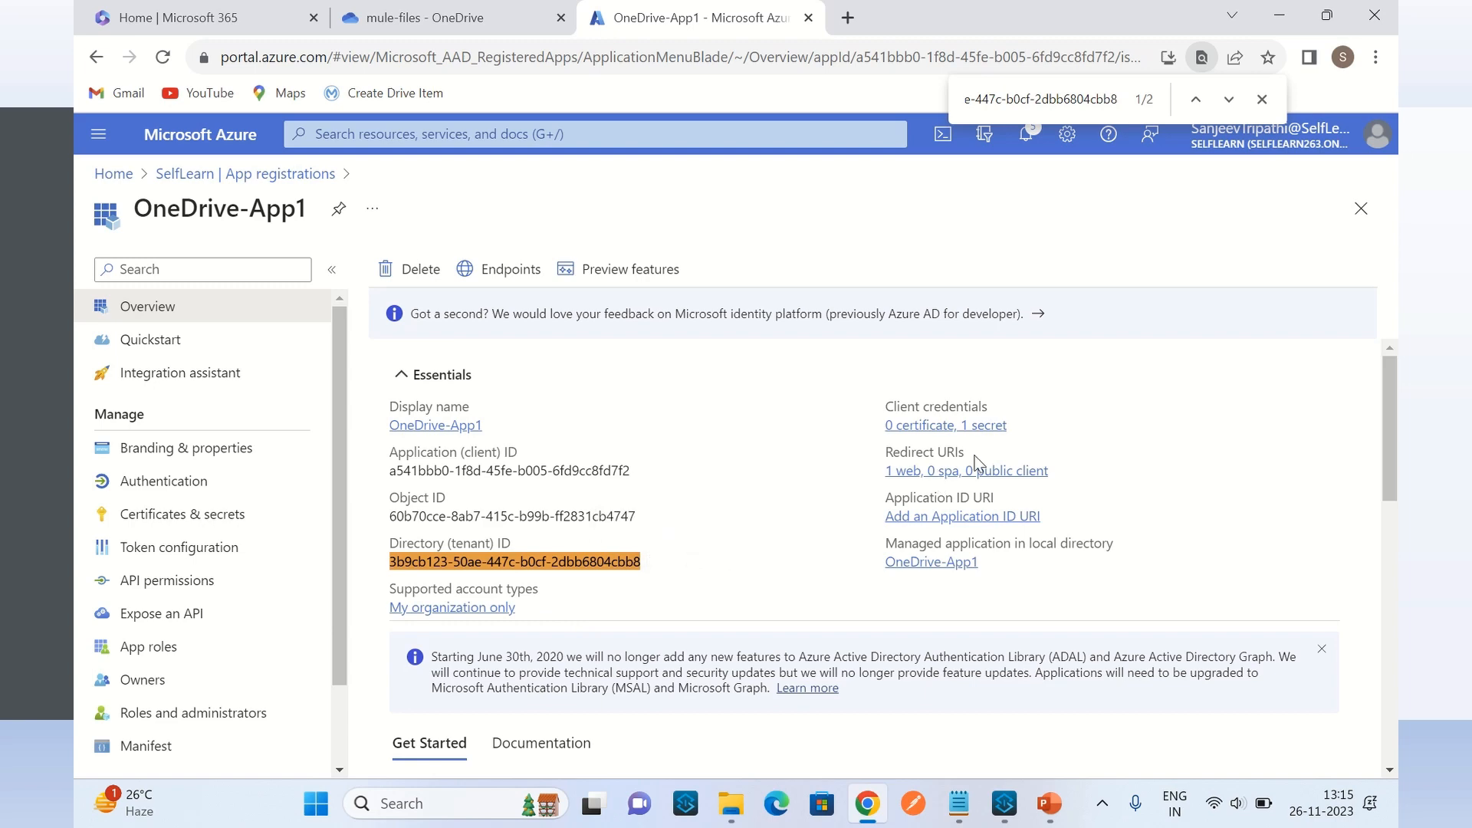
Check OneDrive-App1's client secrets, then return to its overview and display the app's endpoint URLs
left_click(985, 428)
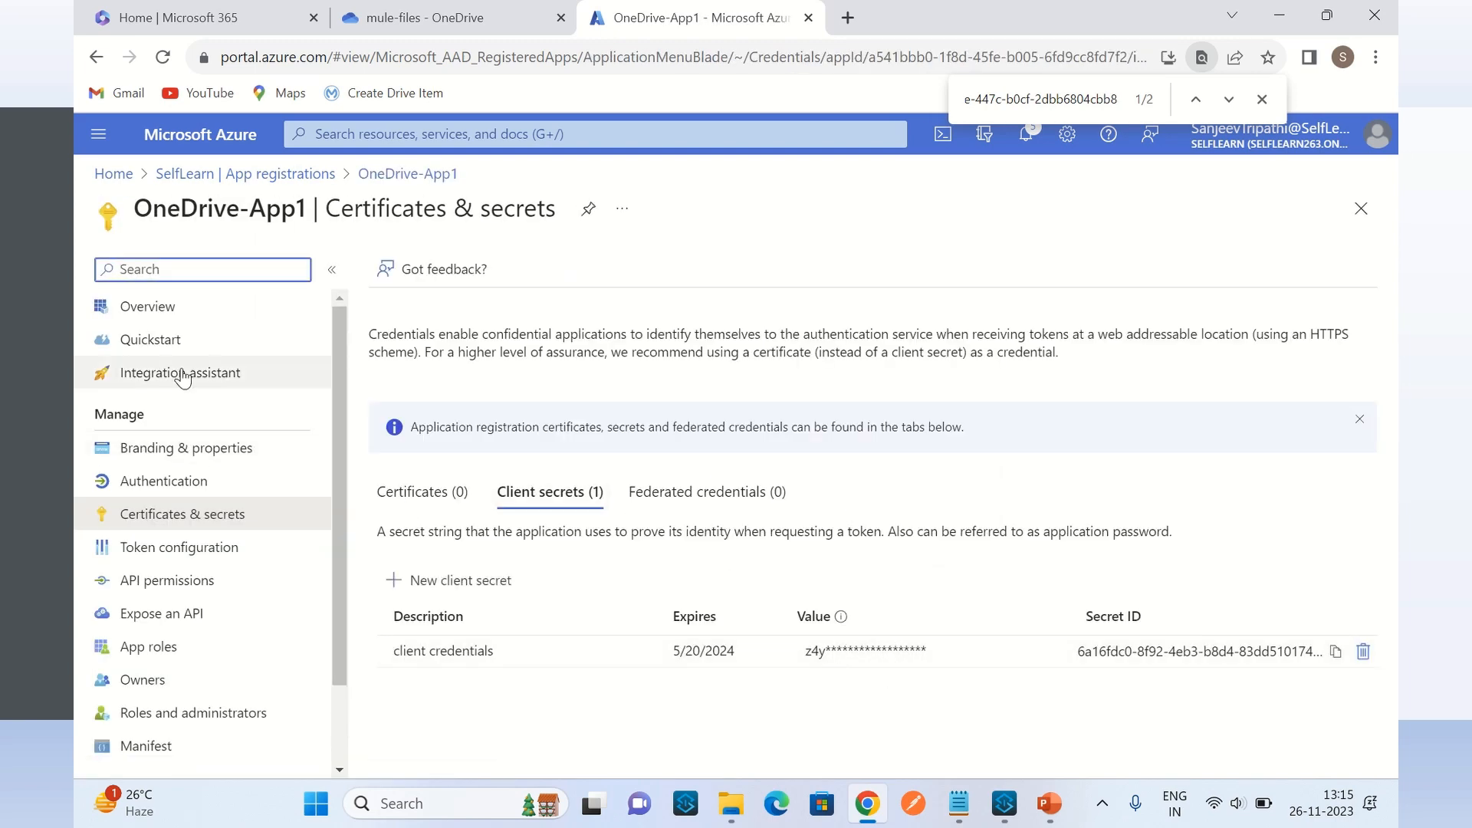
left_click(90, 308)
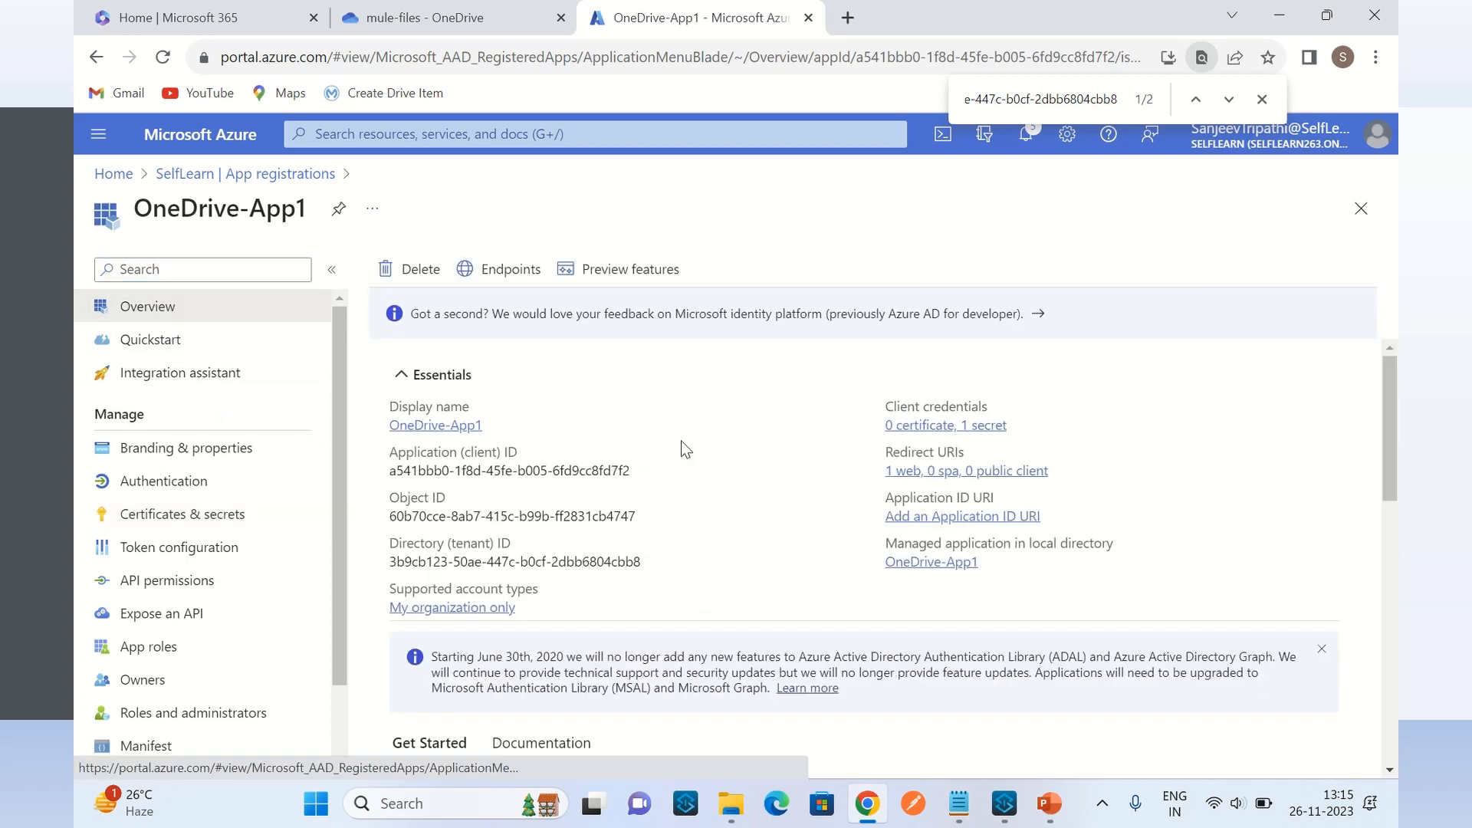
left_click(526, 268)
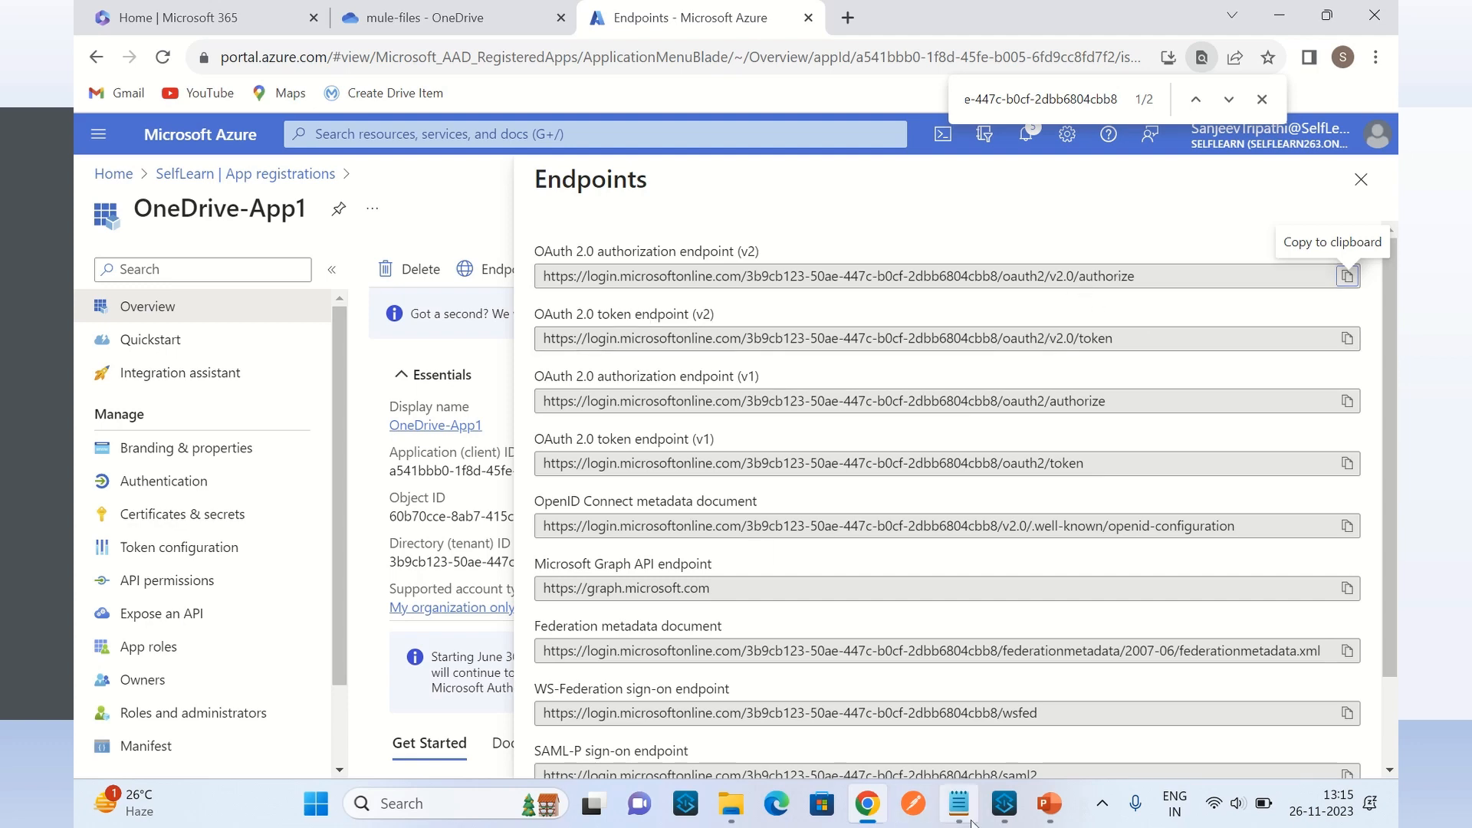
Switch to Anypoint Studio and examine the authorization URL, access token URL and full scopes value in the Microsoft OneDrive connector configuration
left_click(1006, 805)
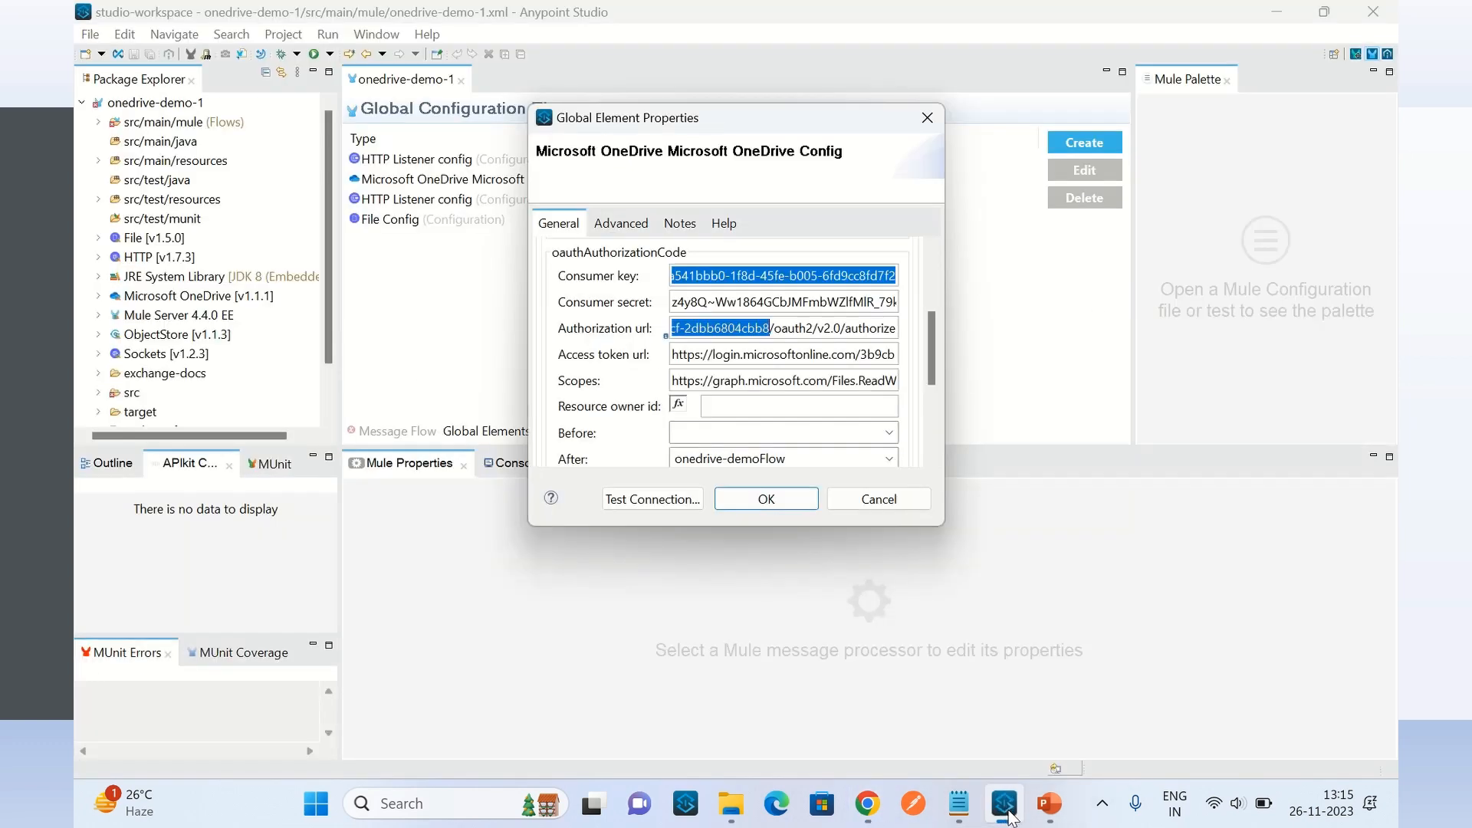
left_click(773, 328)
left_click_drag(721, 330, 841, 336)
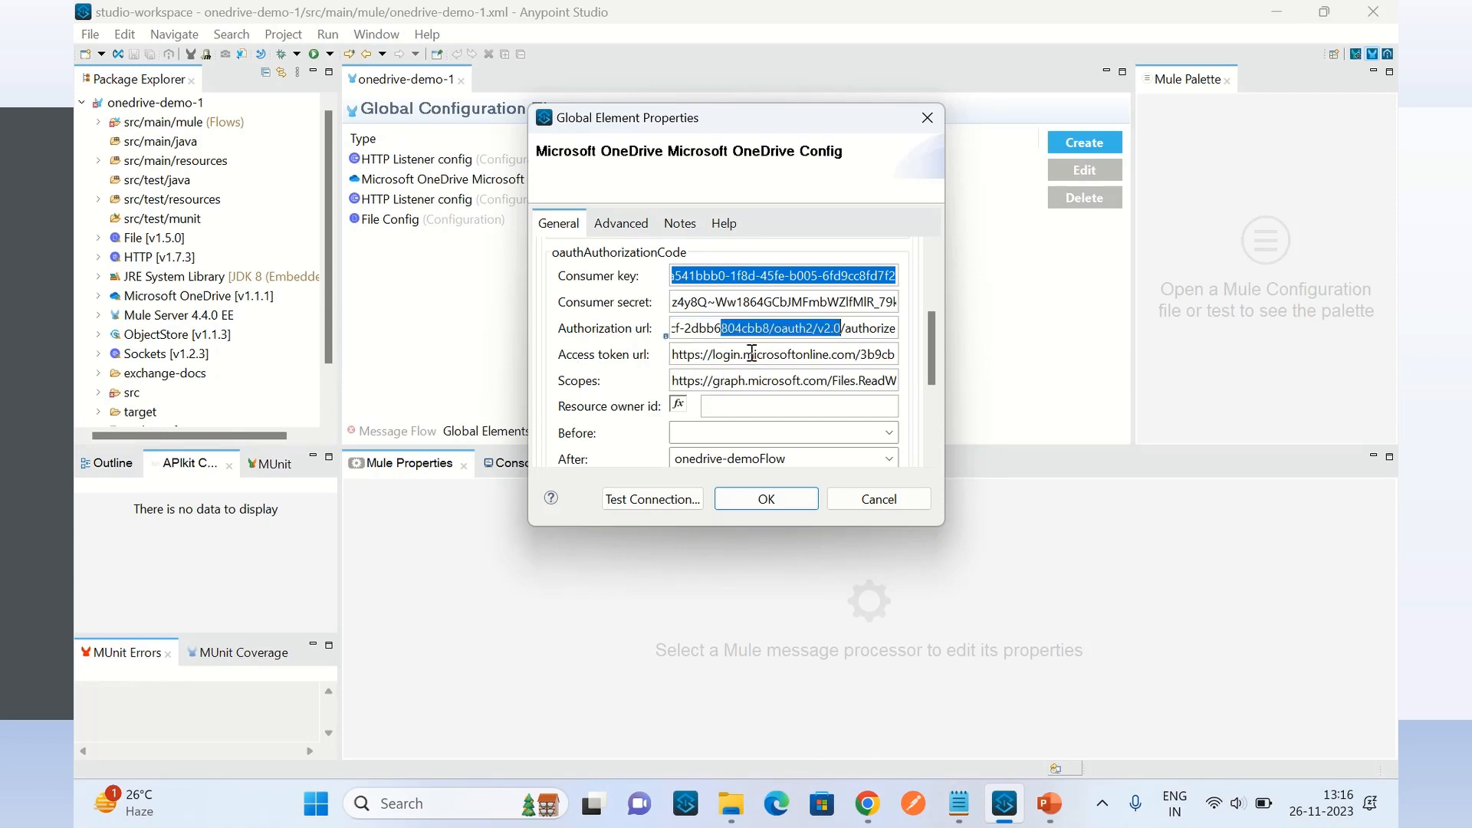
left_click_drag(732, 354, 817, 360)
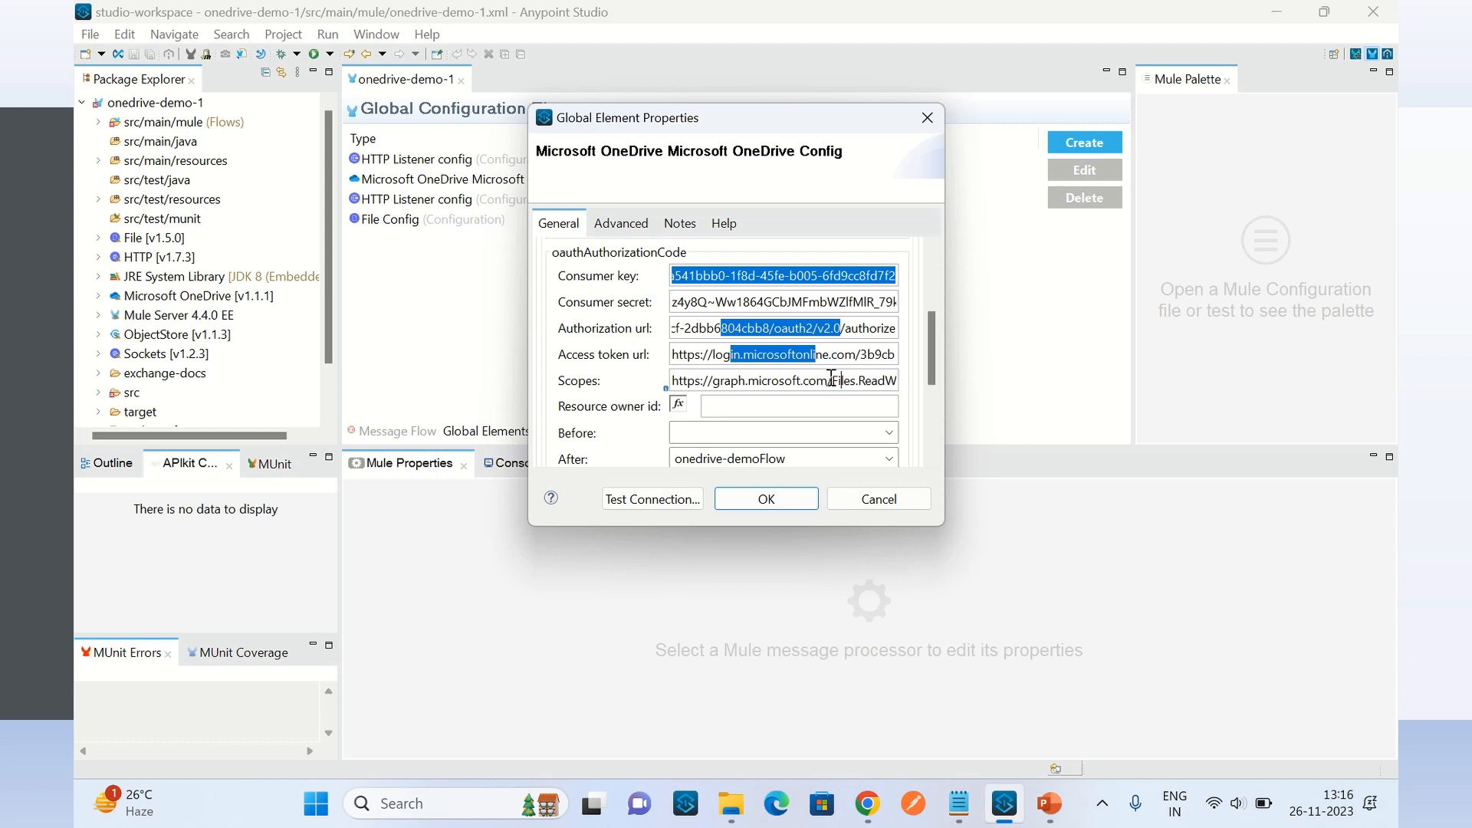
left_click_drag(833, 381, 899, 382)
left_click(885, 383)
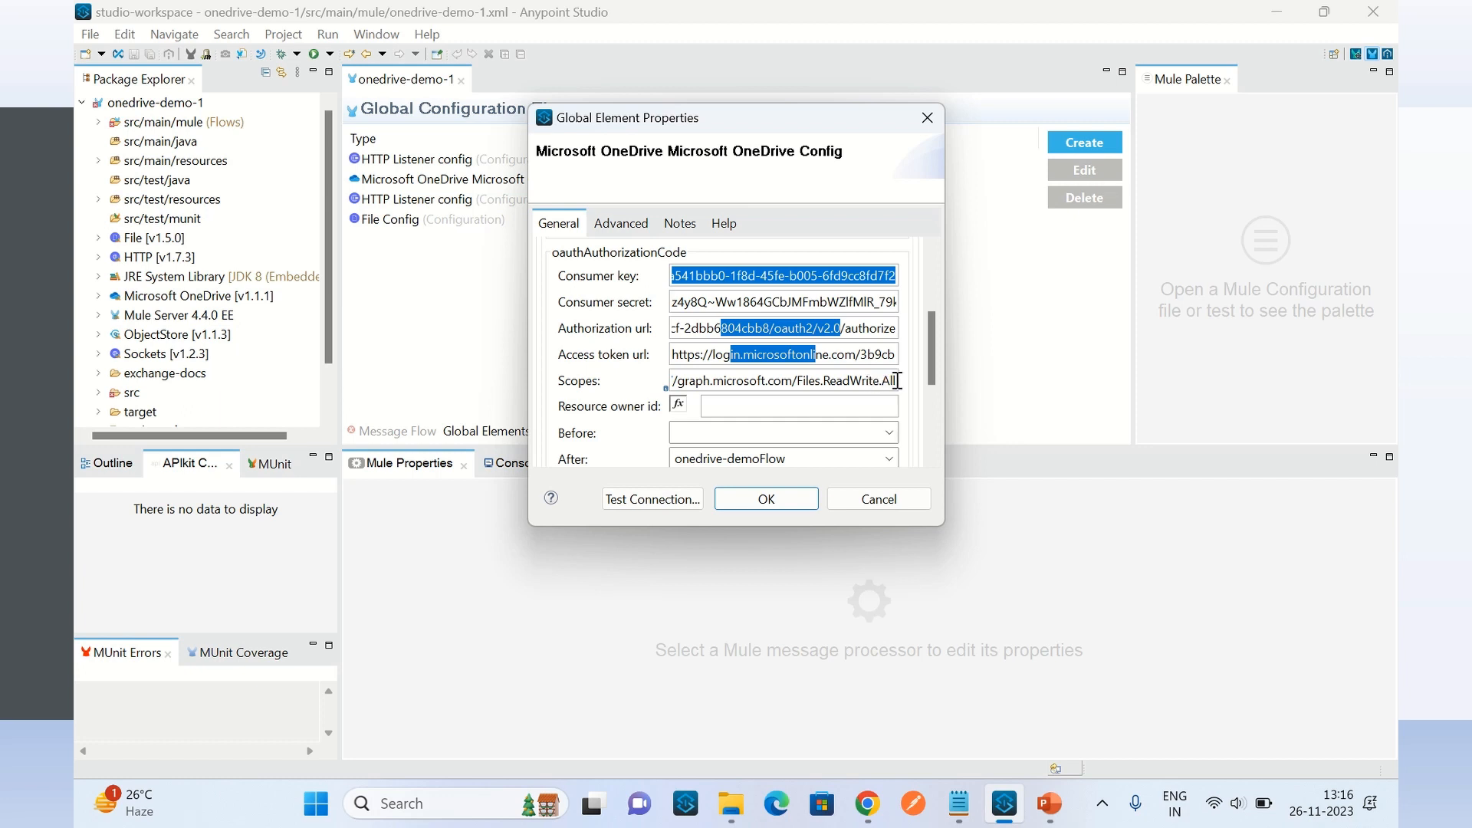
left_click_drag(897, 381, 666, 379)
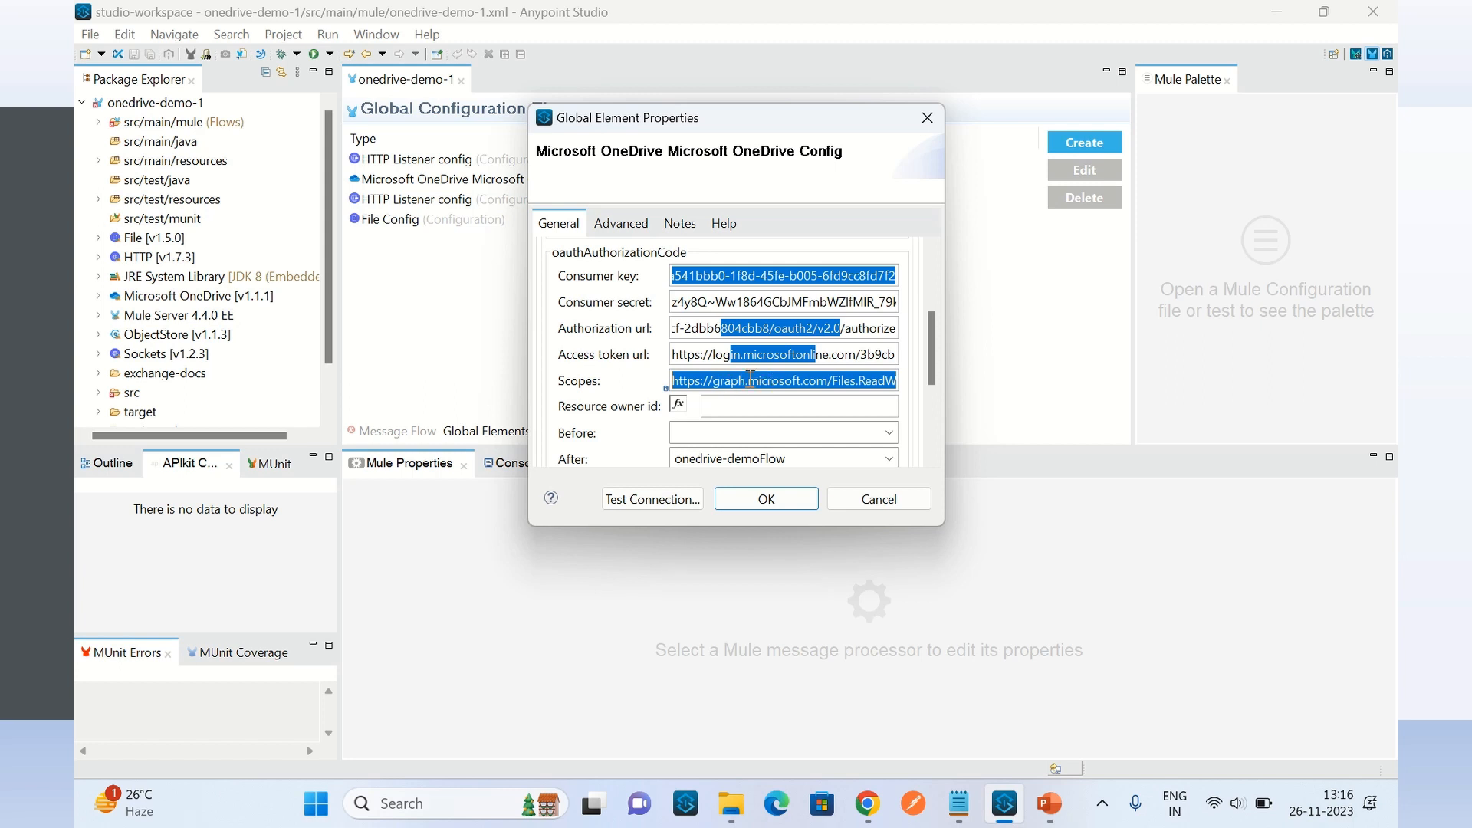
left_click(797, 381)
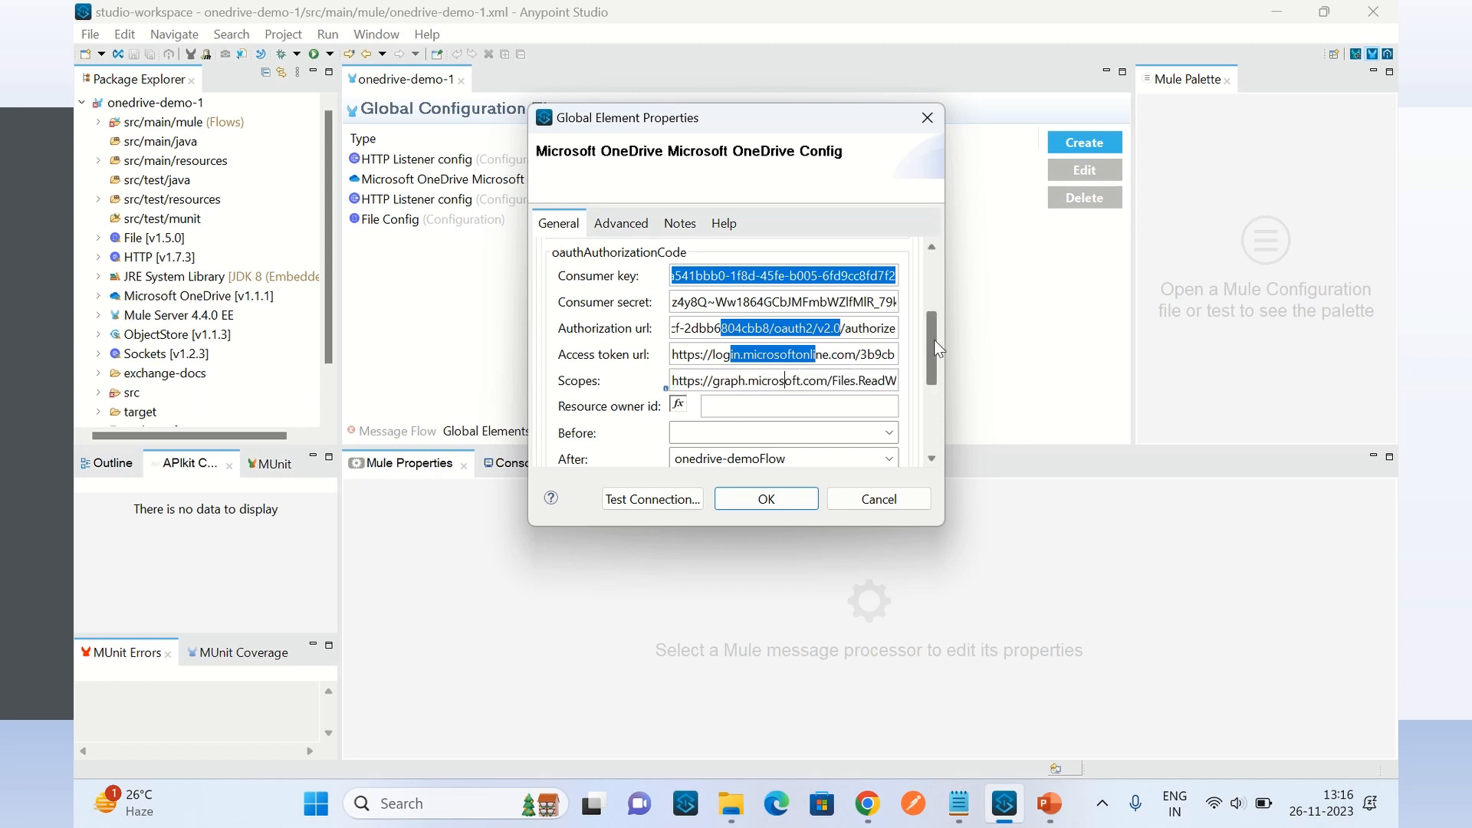
Open HTTP_Listener_config1 from the connector's OAuth callback settings, check its port, and close it without saving
left_click_drag(931, 335, 949, 403)
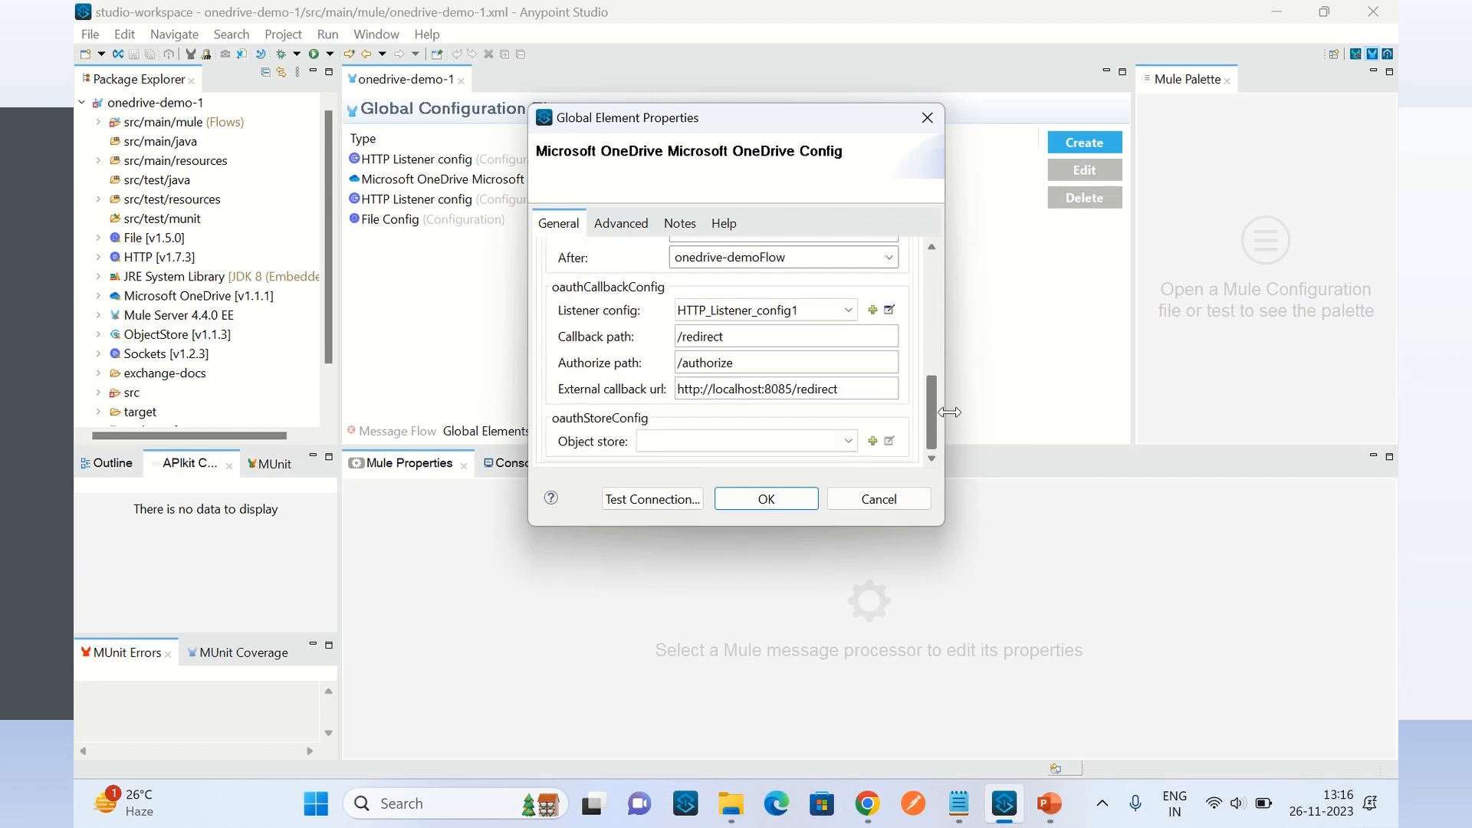
mouse_move(606, 305)
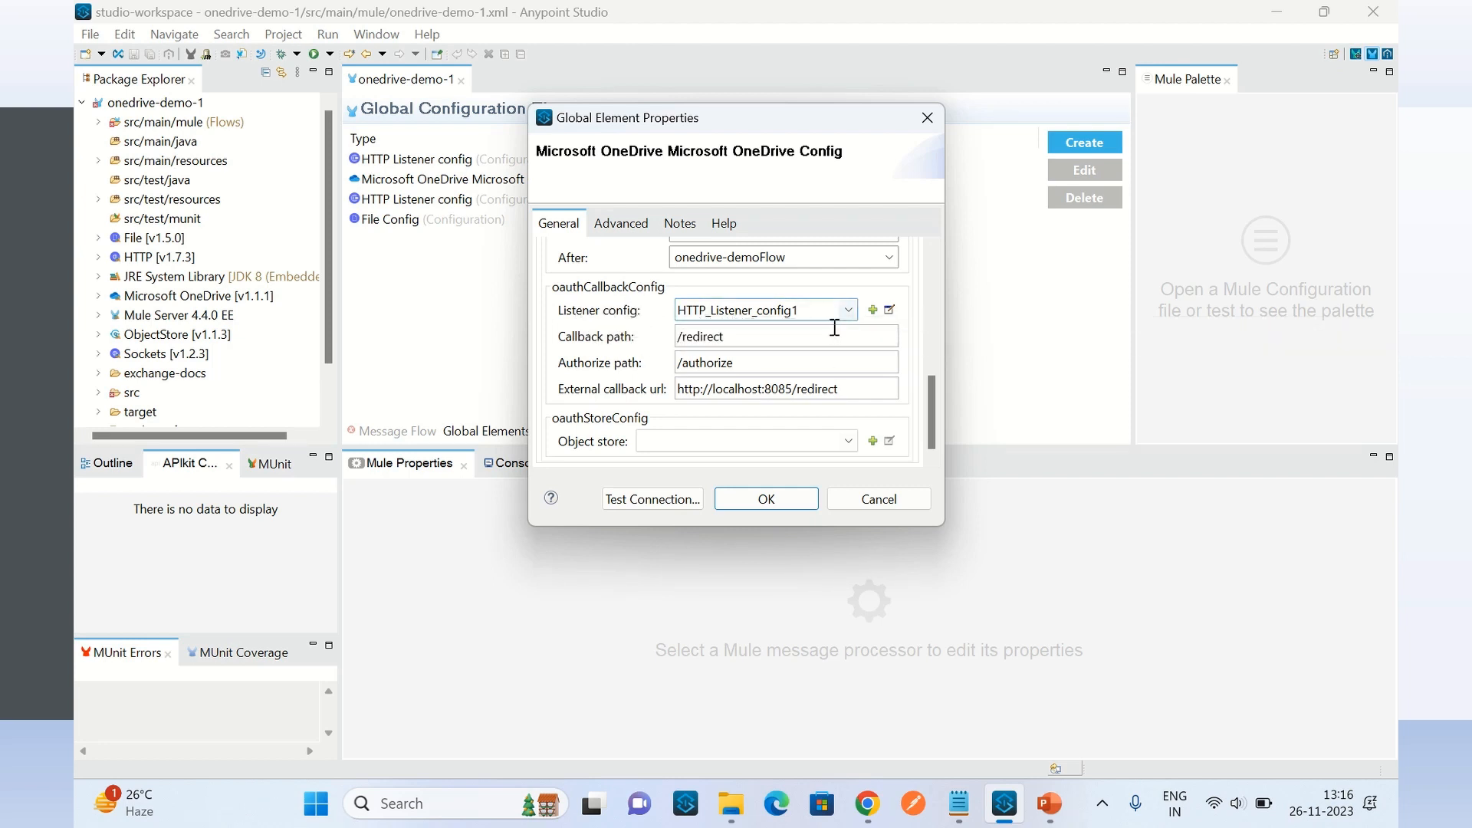
left_click(890, 309)
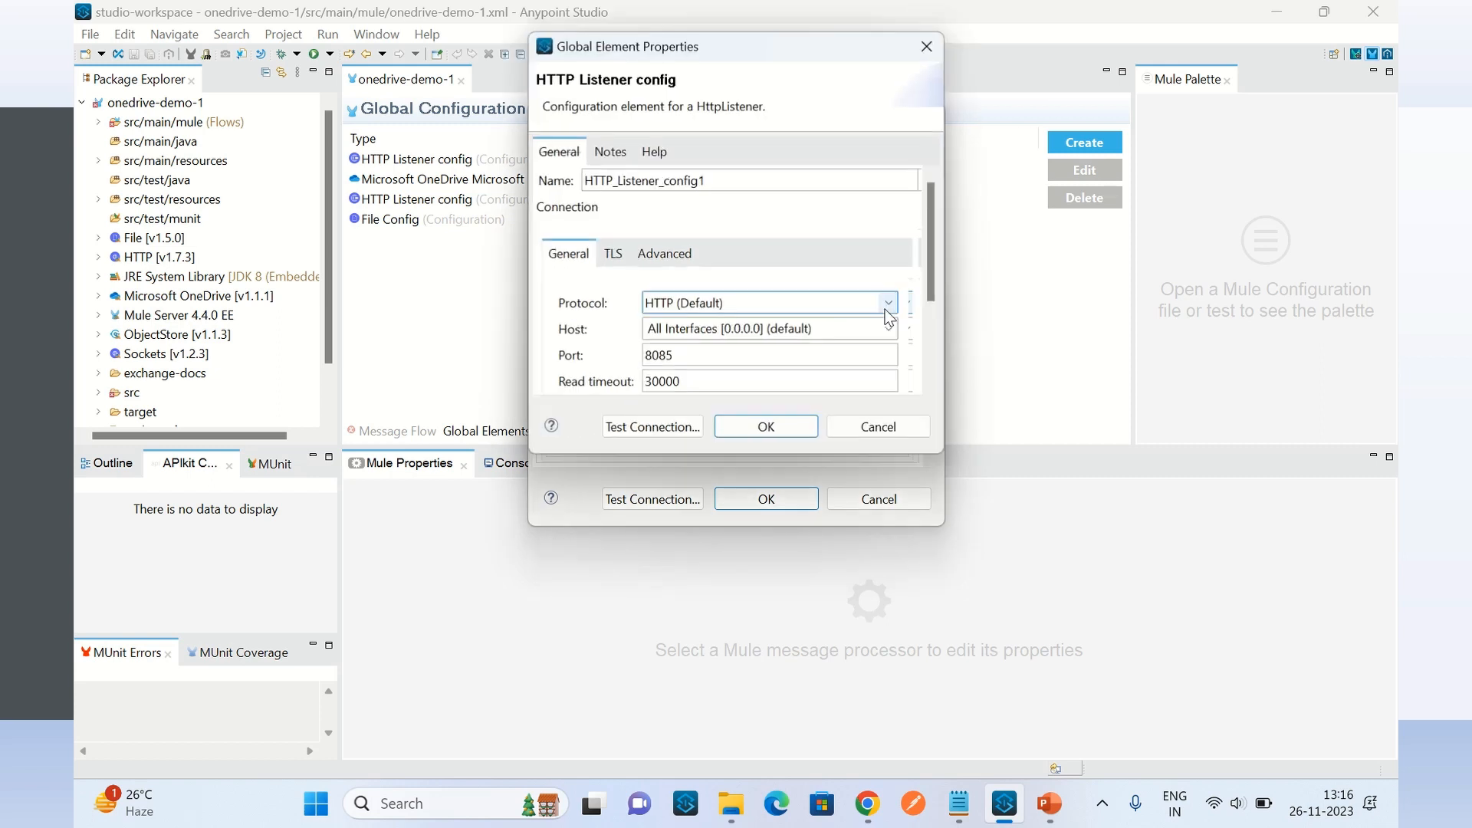
left_click_drag(694, 355, 616, 355)
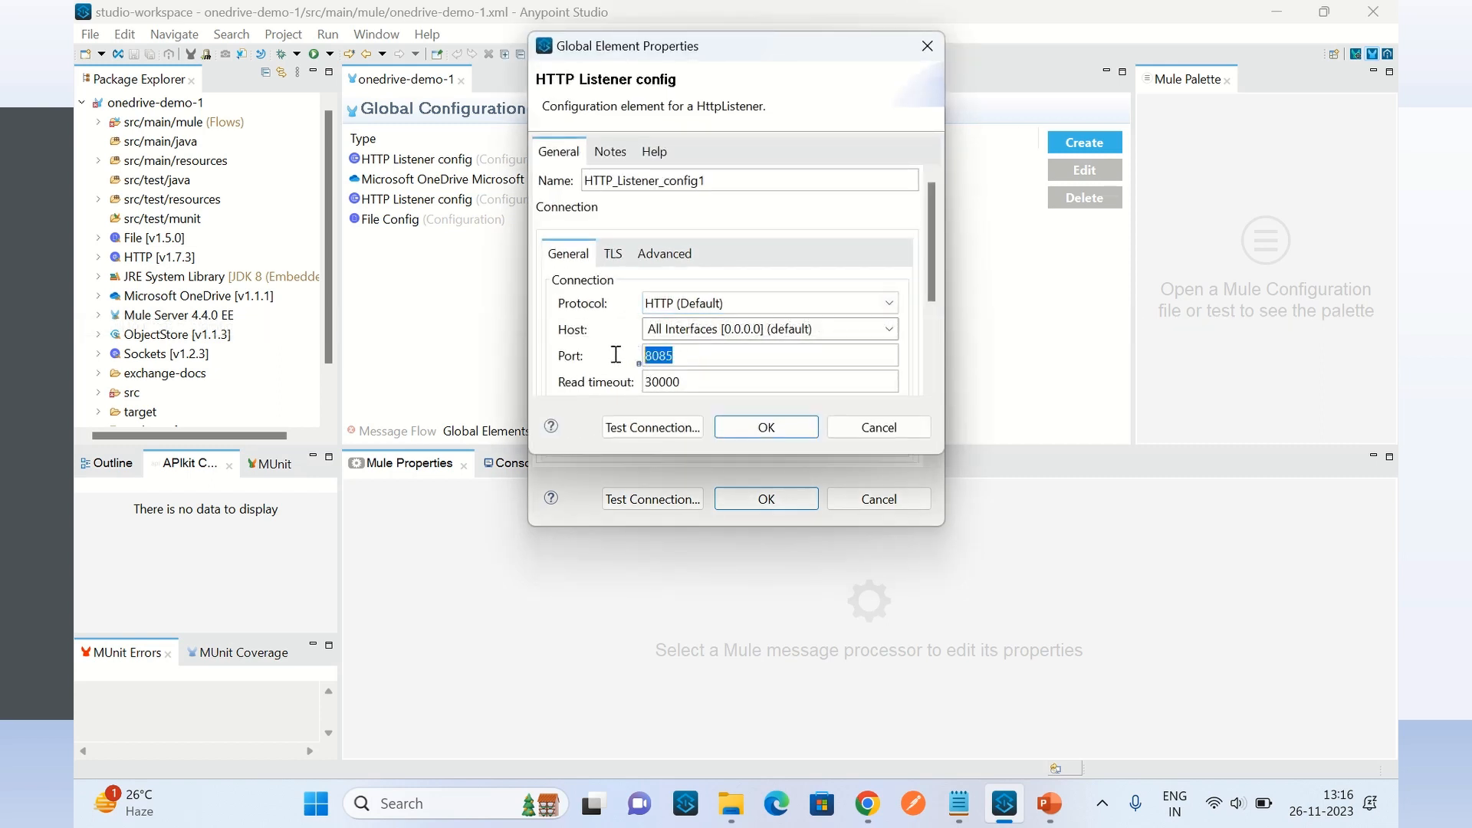
left_click(873, 427)
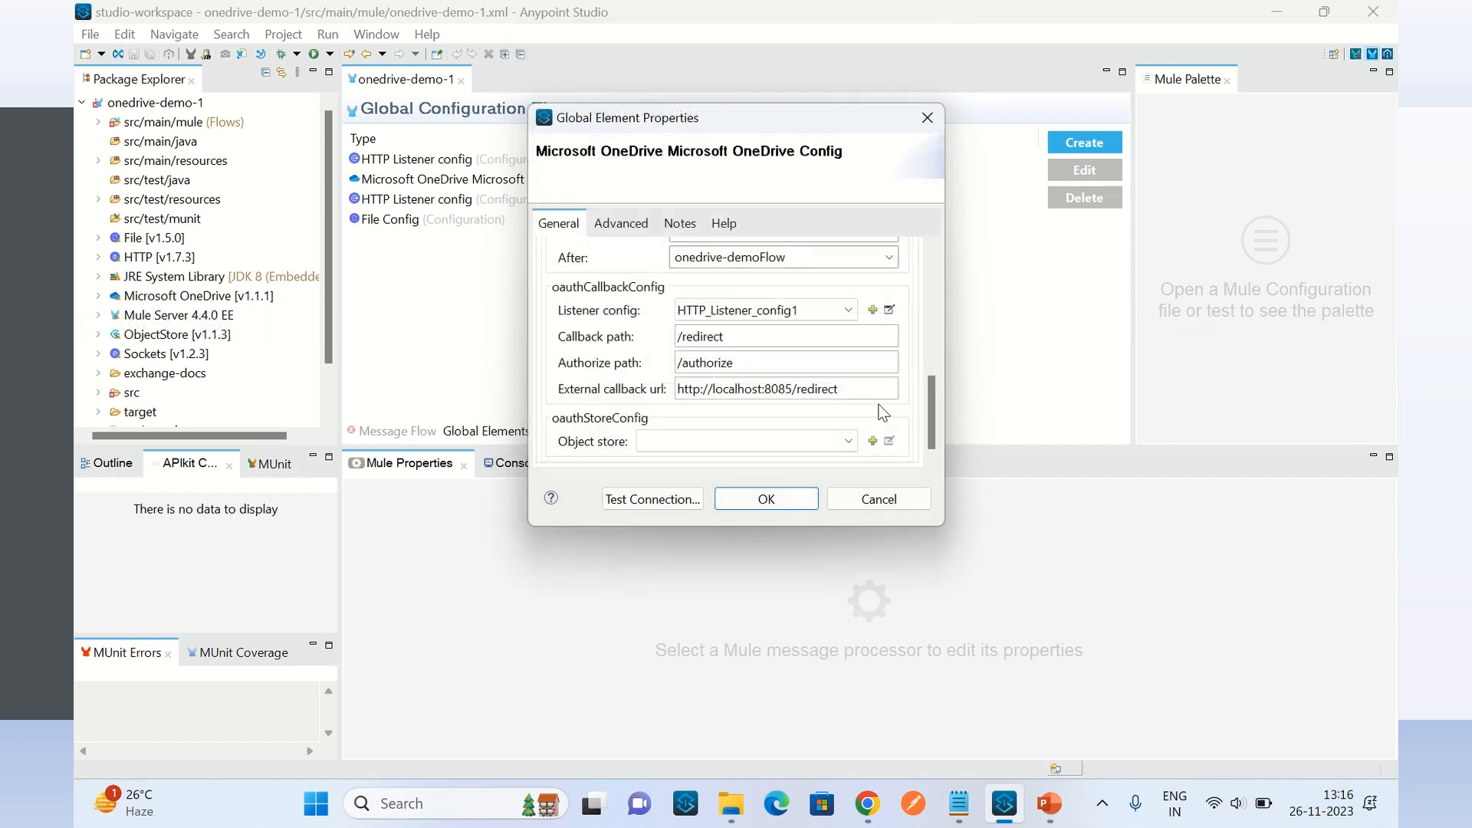
Examine the callback path and authorize path in the connector's OAuth callback settings
left_click_drag(736, 337, 670, 338)
left_click_drag(743, 366, 645, 366)
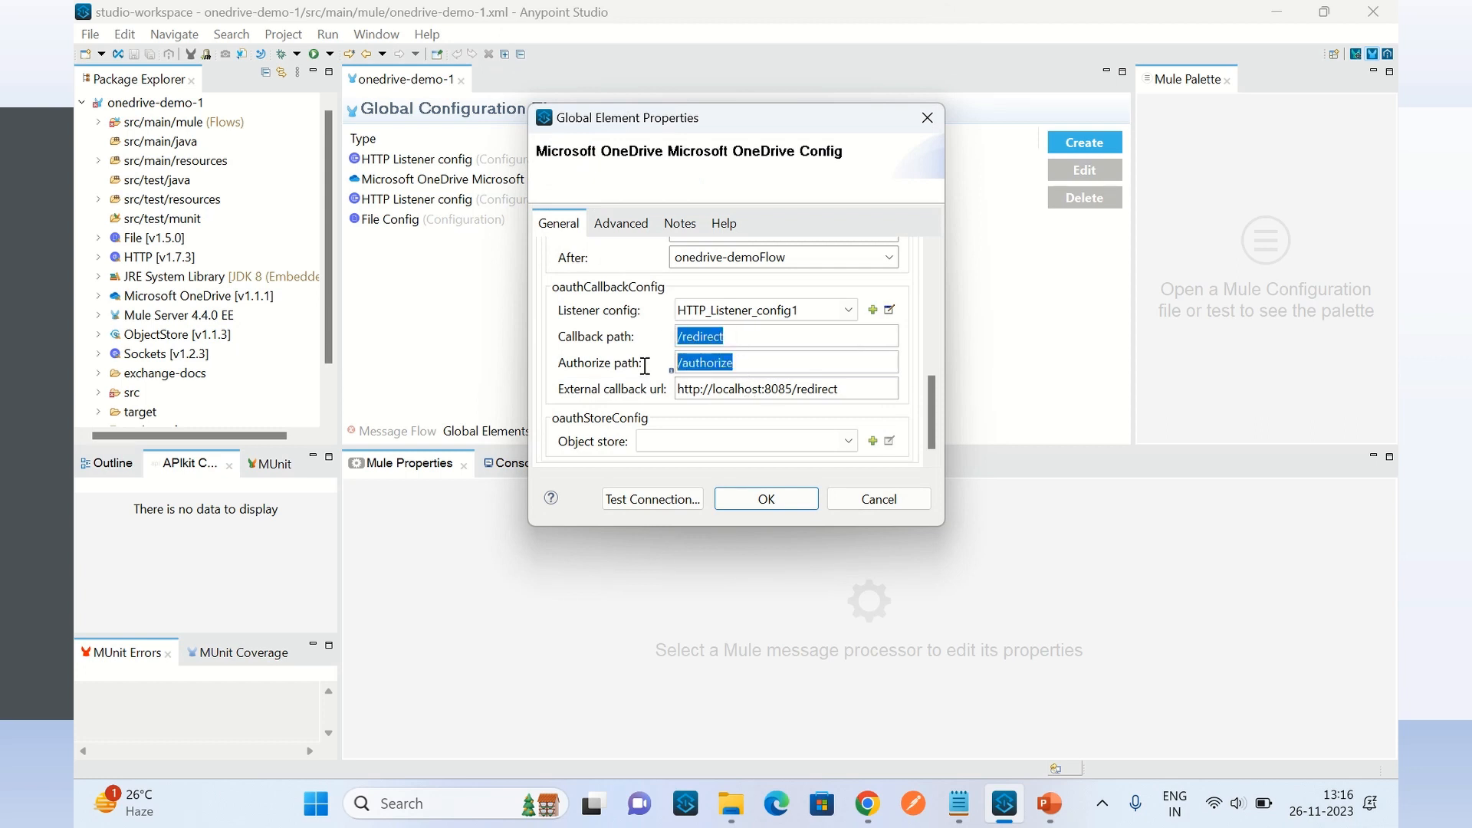
left_click(736, 366)
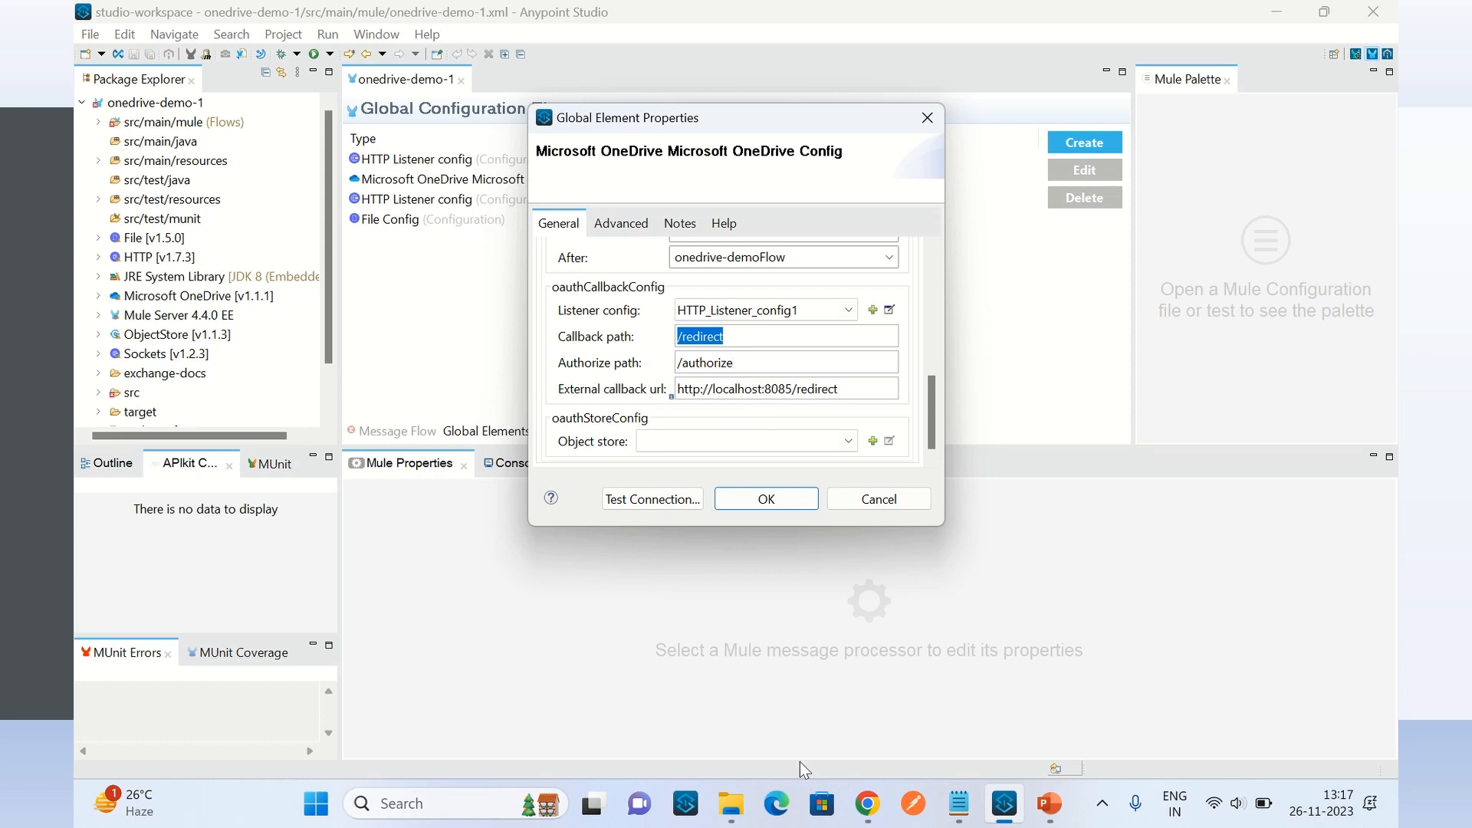
Switch to Chrome, close the endpoint list, and examine the web redirect URI in OneDrive-App1's authentication settings
mouse_move(1055, 815)
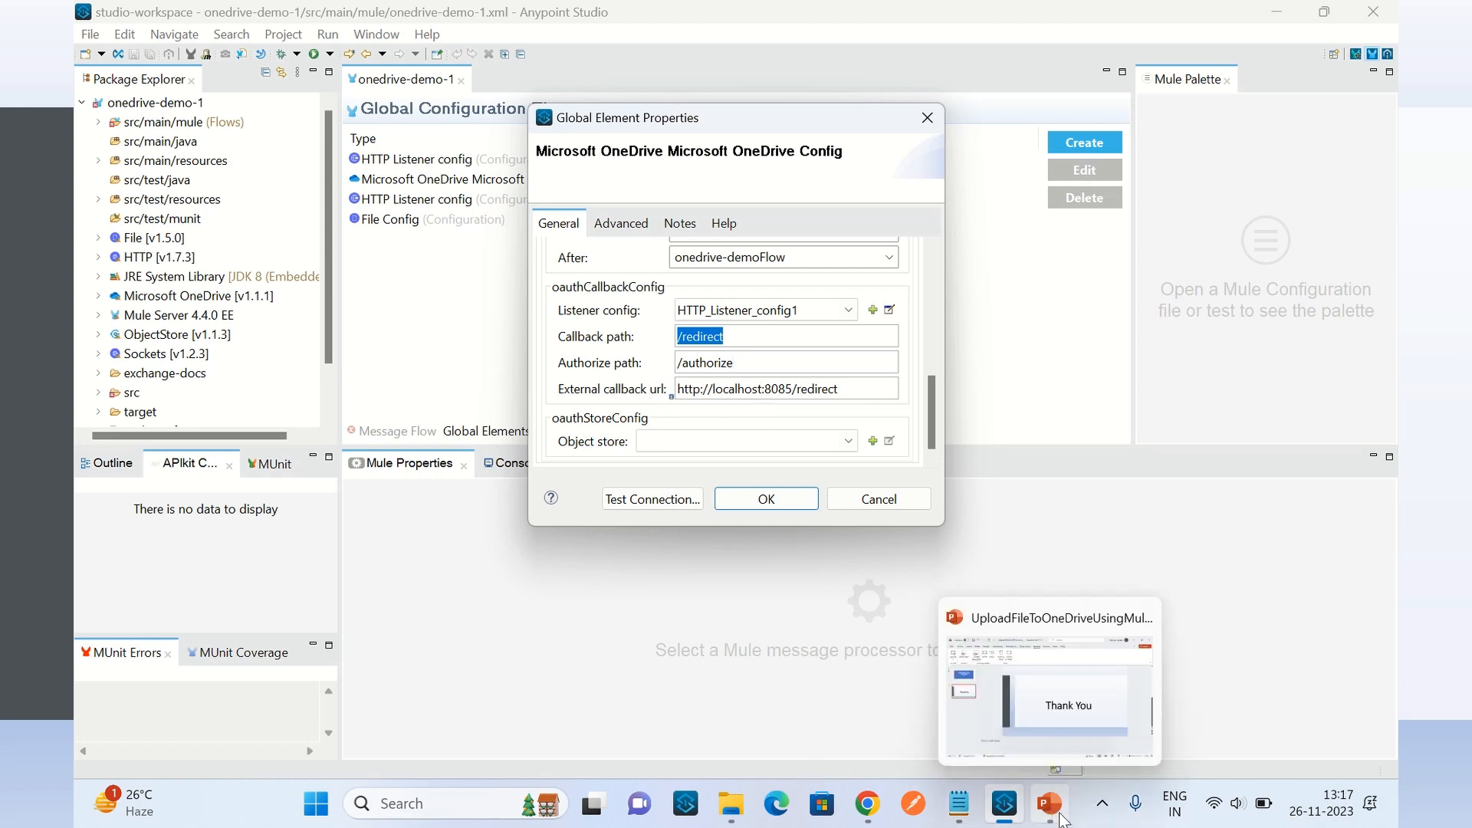
left_click(870, 807)
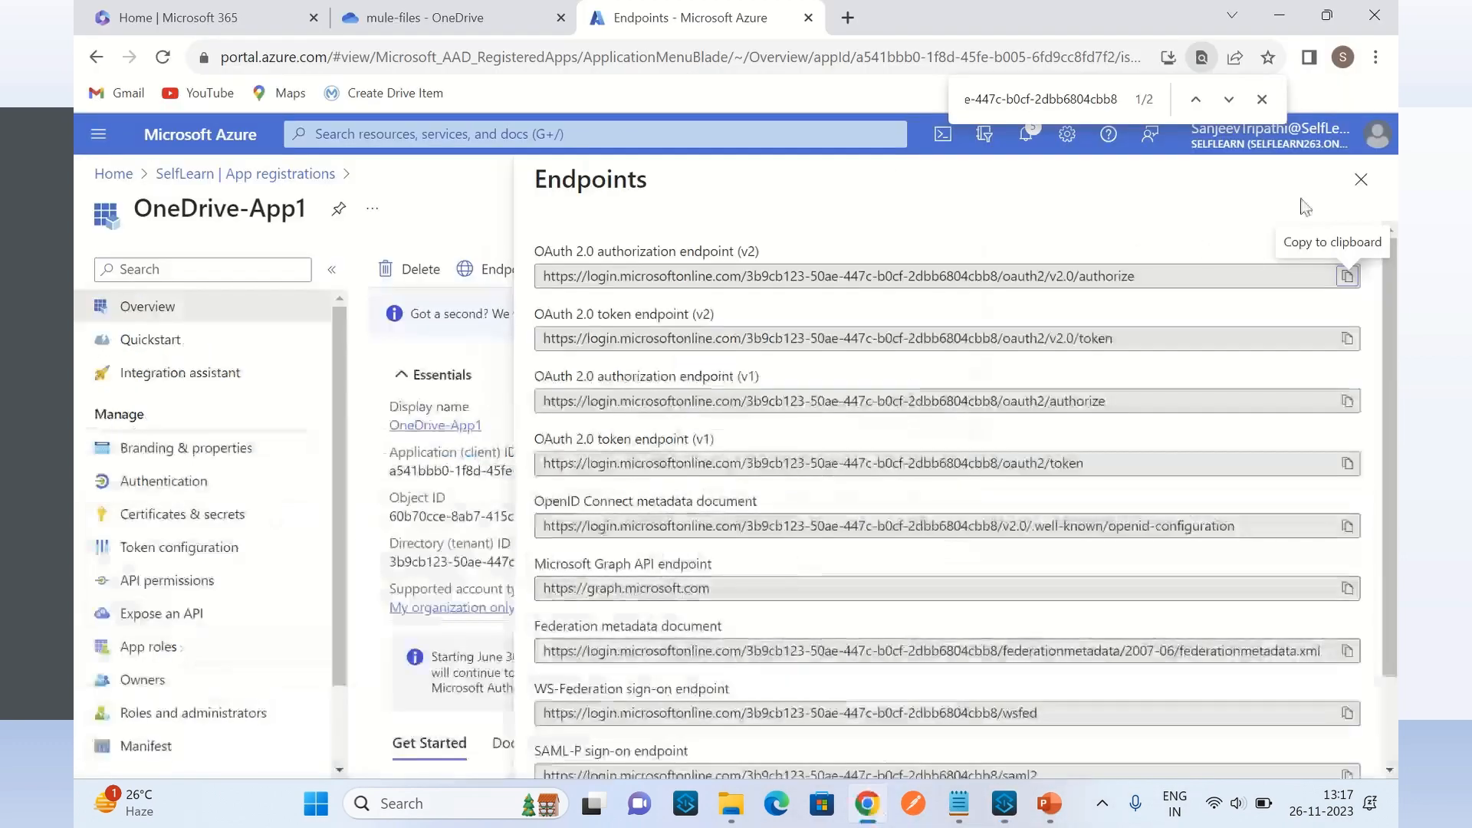
left_click(1359, 181)
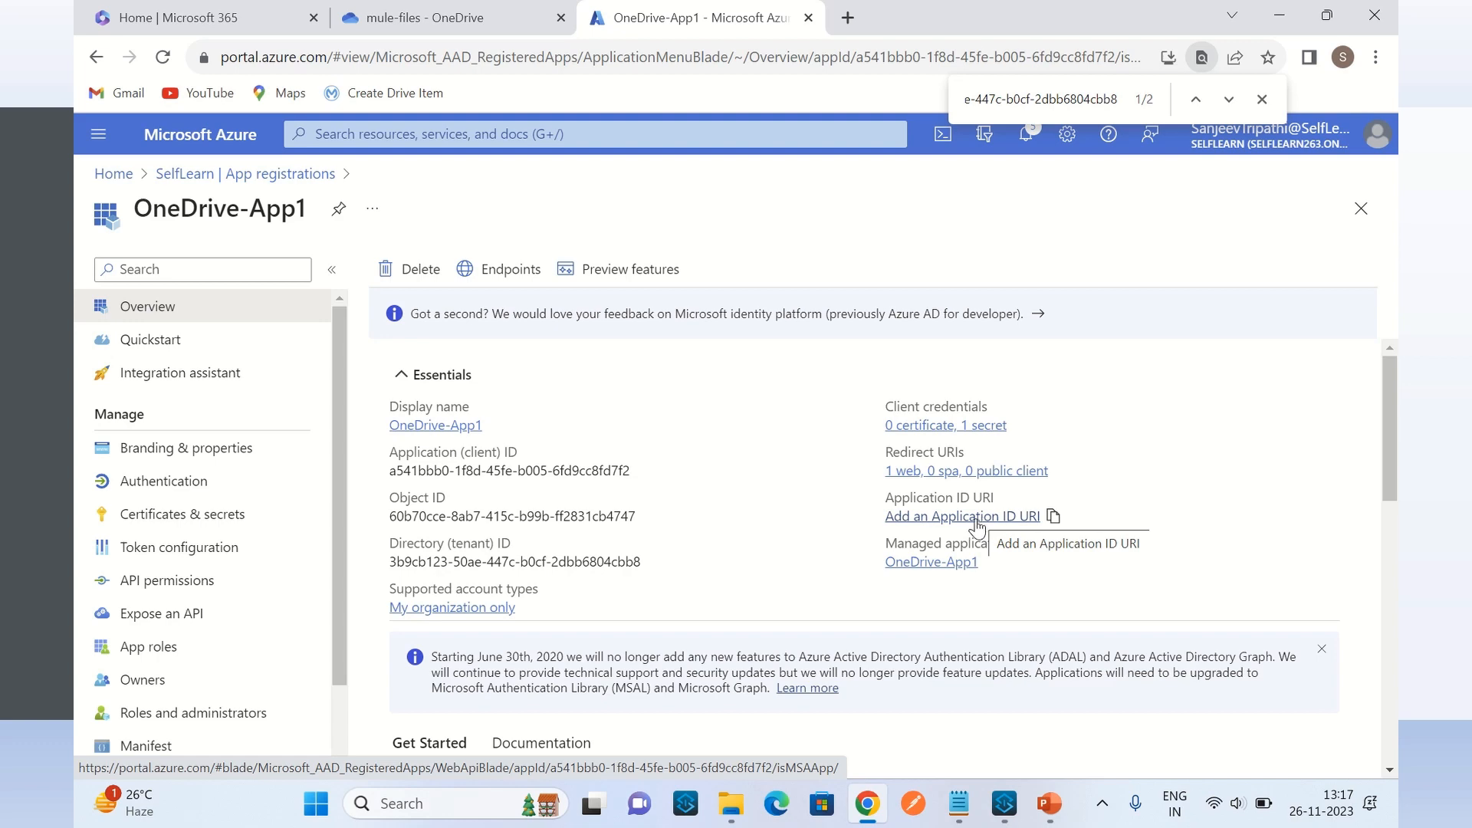
left_click(985, 471)
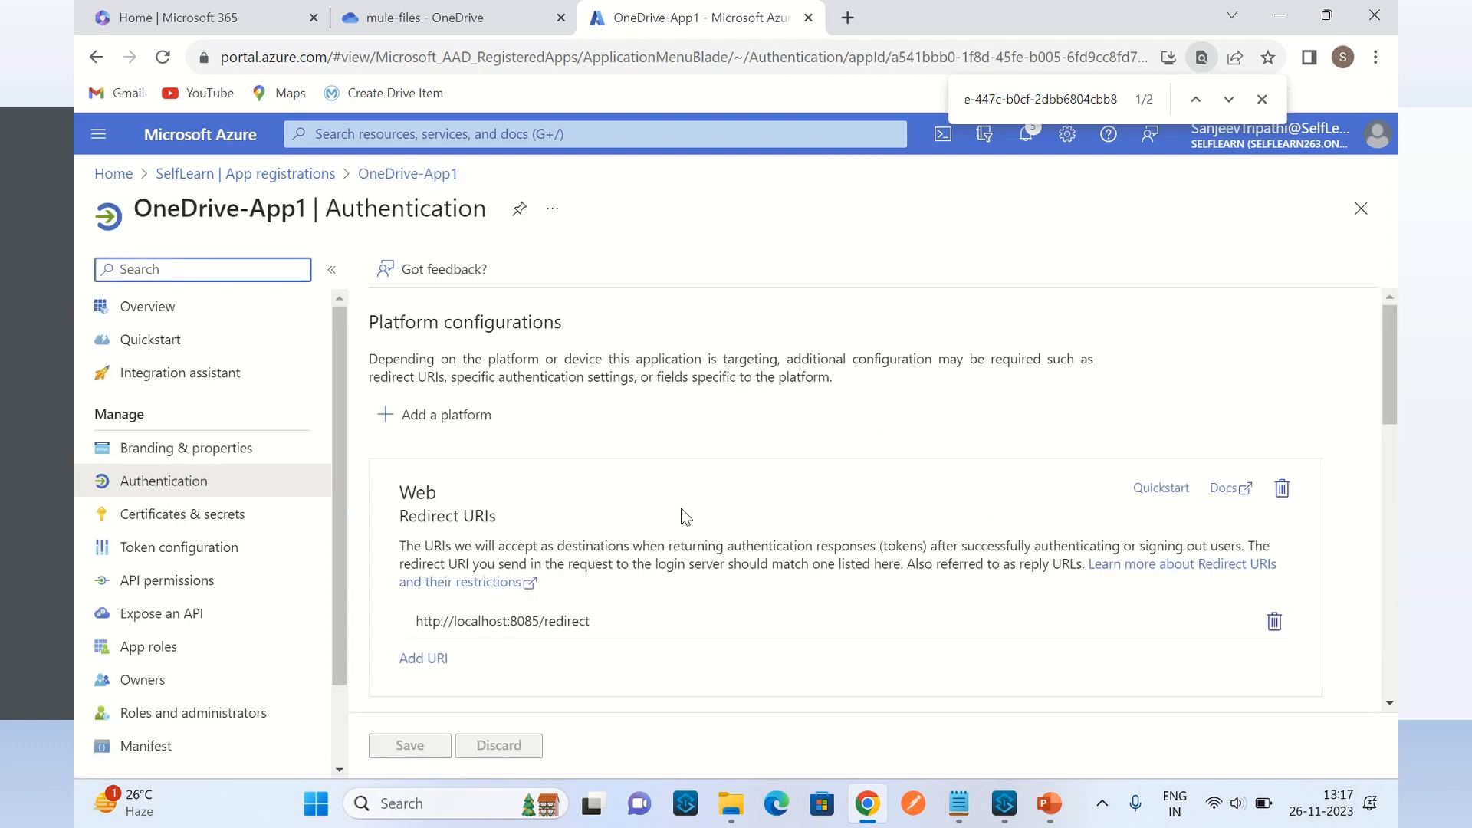
scroll(707, 503, "down", 1)
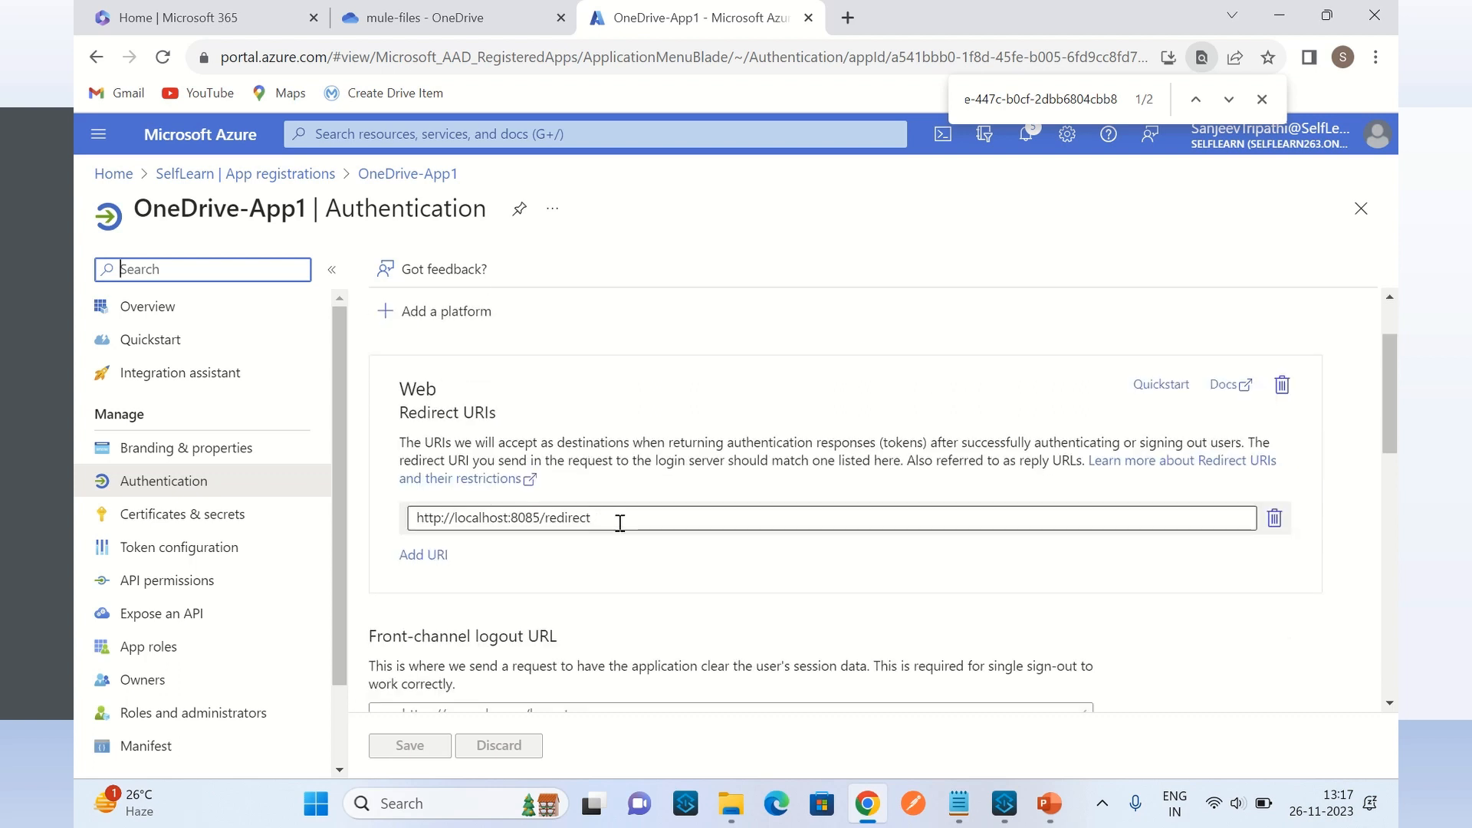
left_click_drag(591, 518, 412, 517)
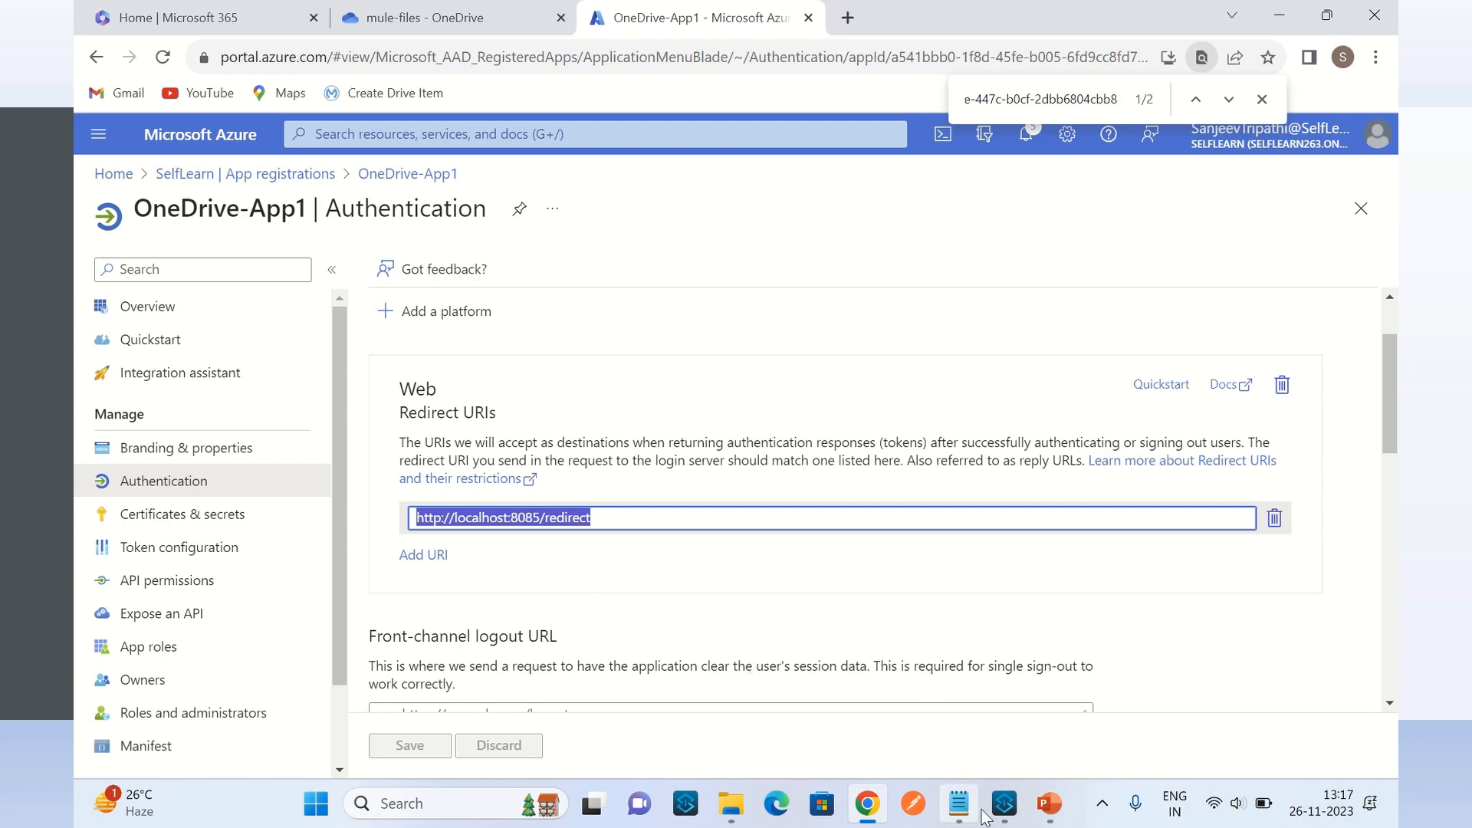
Return to Anypoint Studio, compare the connector's external callback URL with the redirect URI, review the authorize path, and close the configuration without saving
left_click(1005, 803)
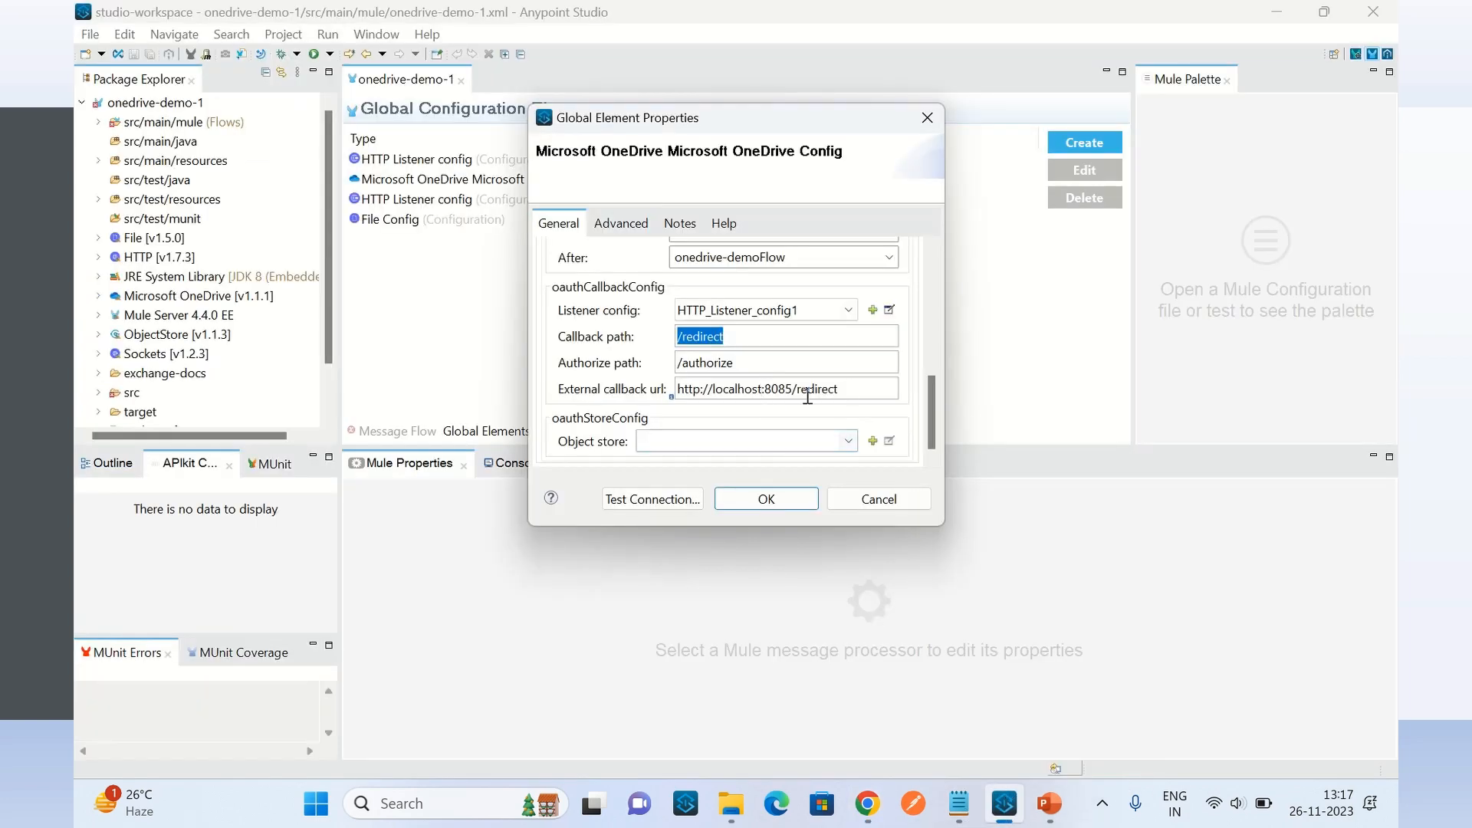
left_click_drag(844, 389, 635, 400)
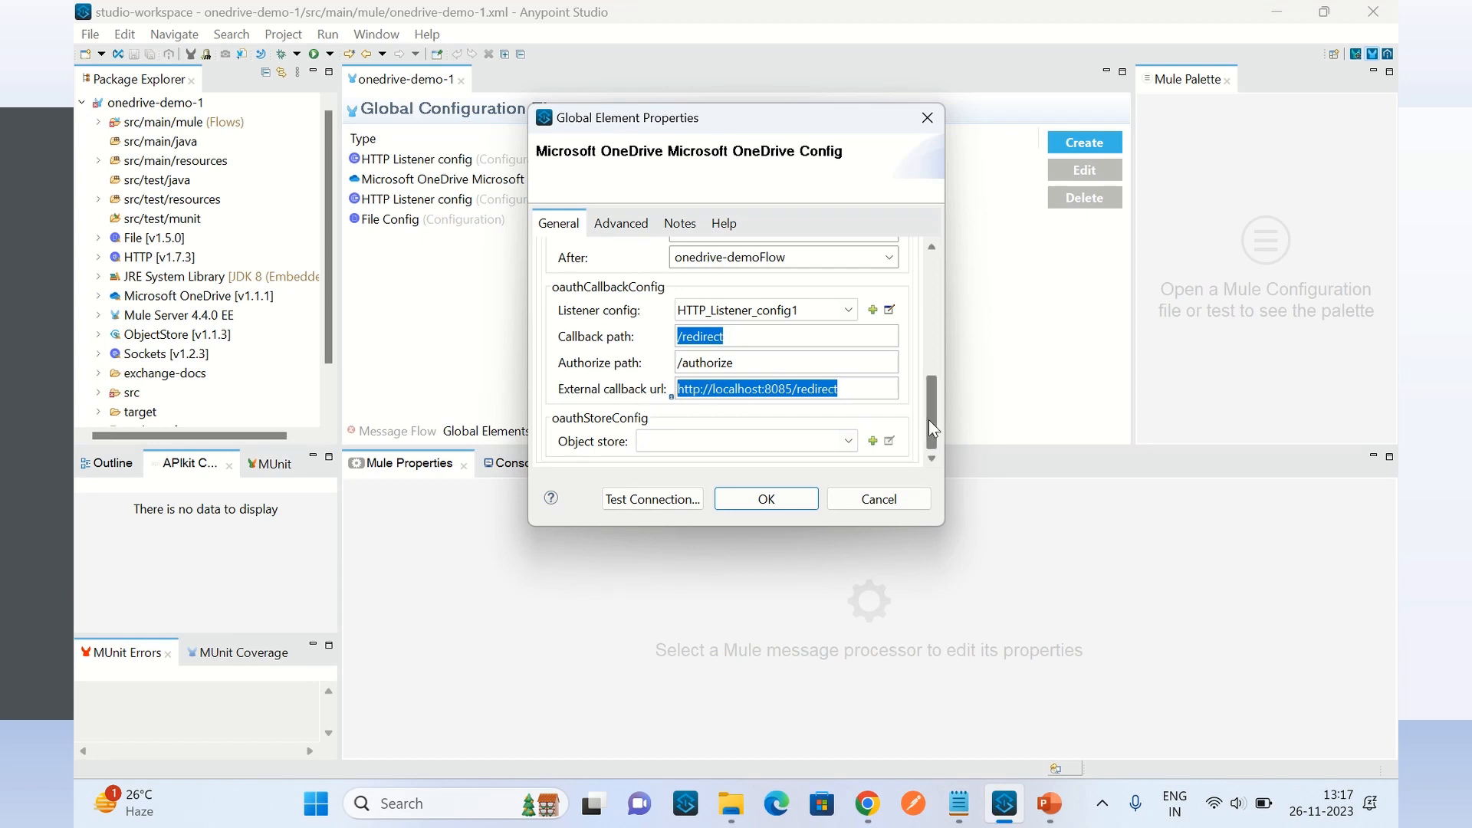
mouse_move(933, 422)
left_mouse_down()
mouse_move(936, 241)
mouse_move(949, 325)
mouse_move(936, 431)
left_mouse_up()
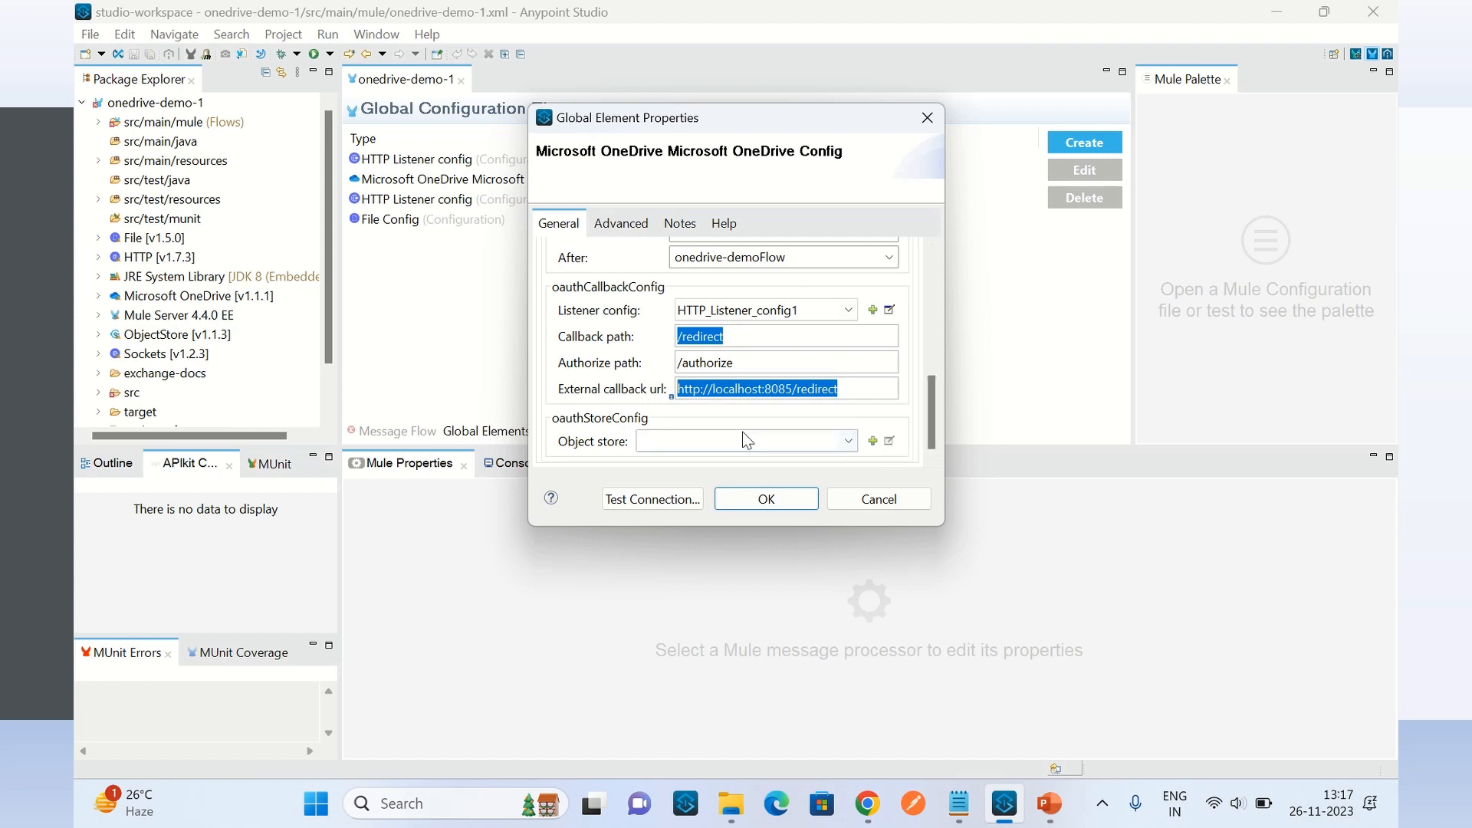
left_click_drag(734, 363, 675, 371)
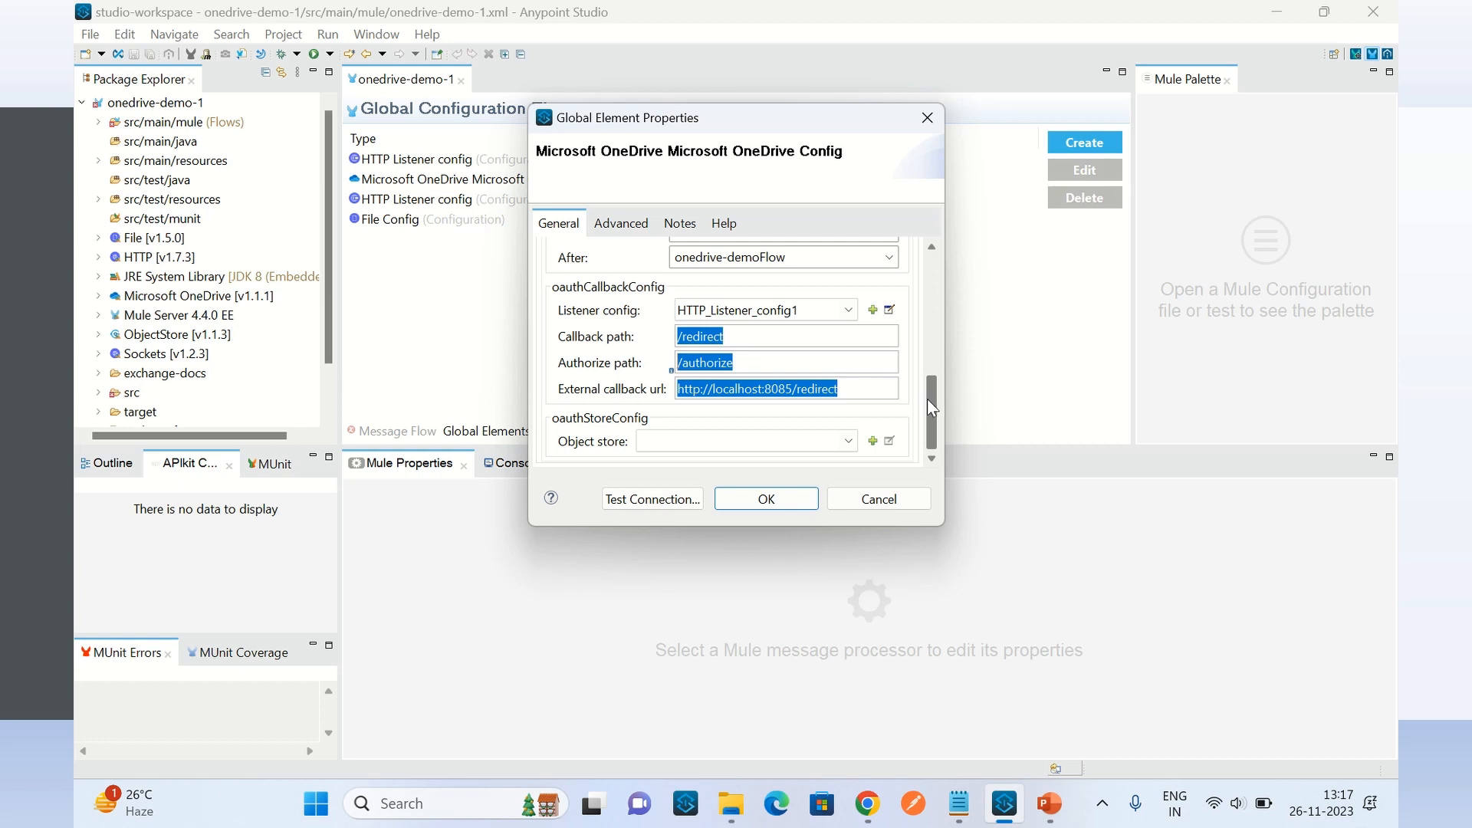
left_click_drag(927, 398, 917, 253)
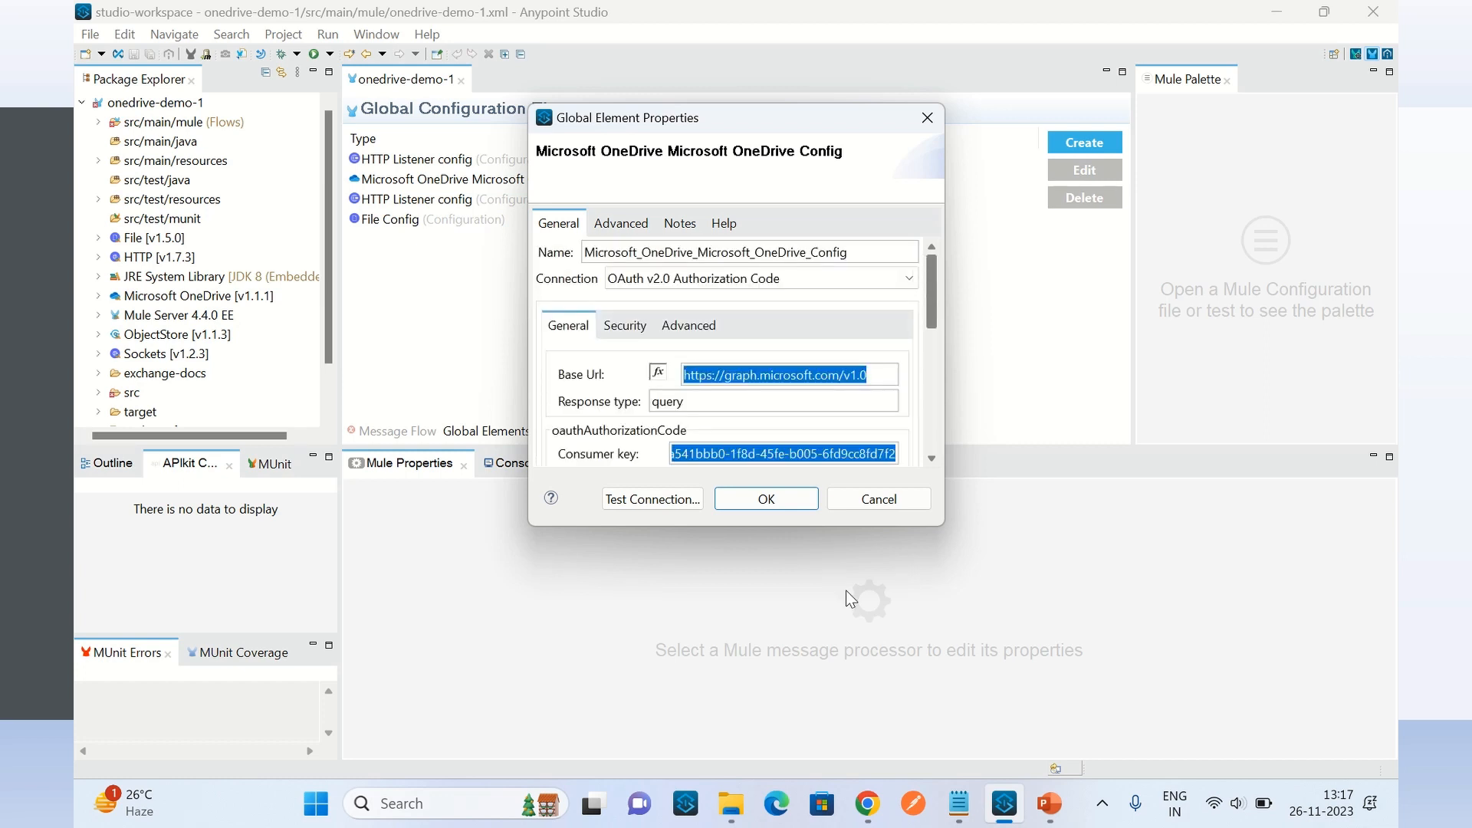
left_click(878, 500)
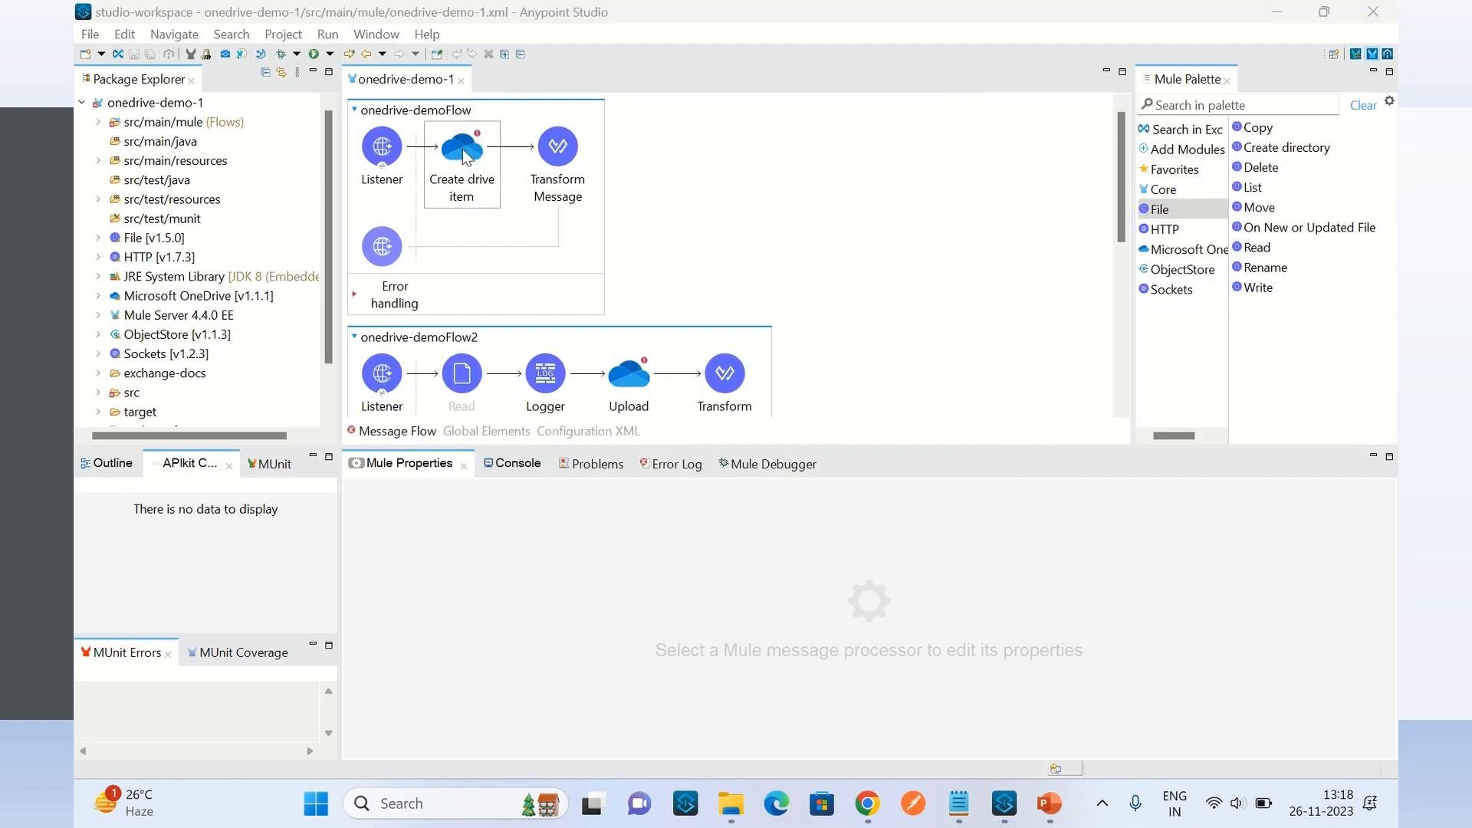
Reopen the Create drive item operation's connector configuration, review its callback settings, cancel it, and return to the message flow
left_click(466, 156)
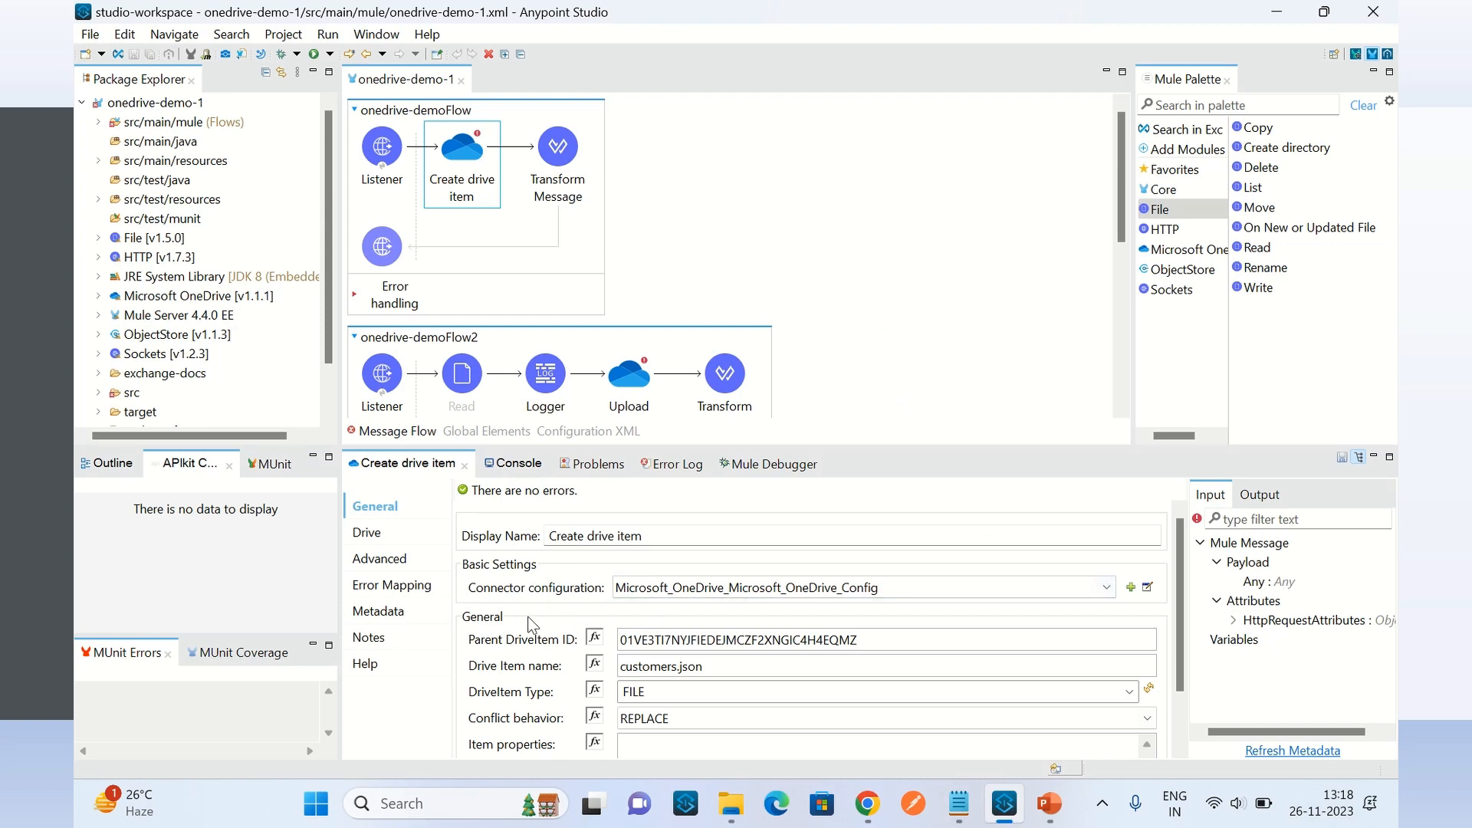
left_click(1147, 586)
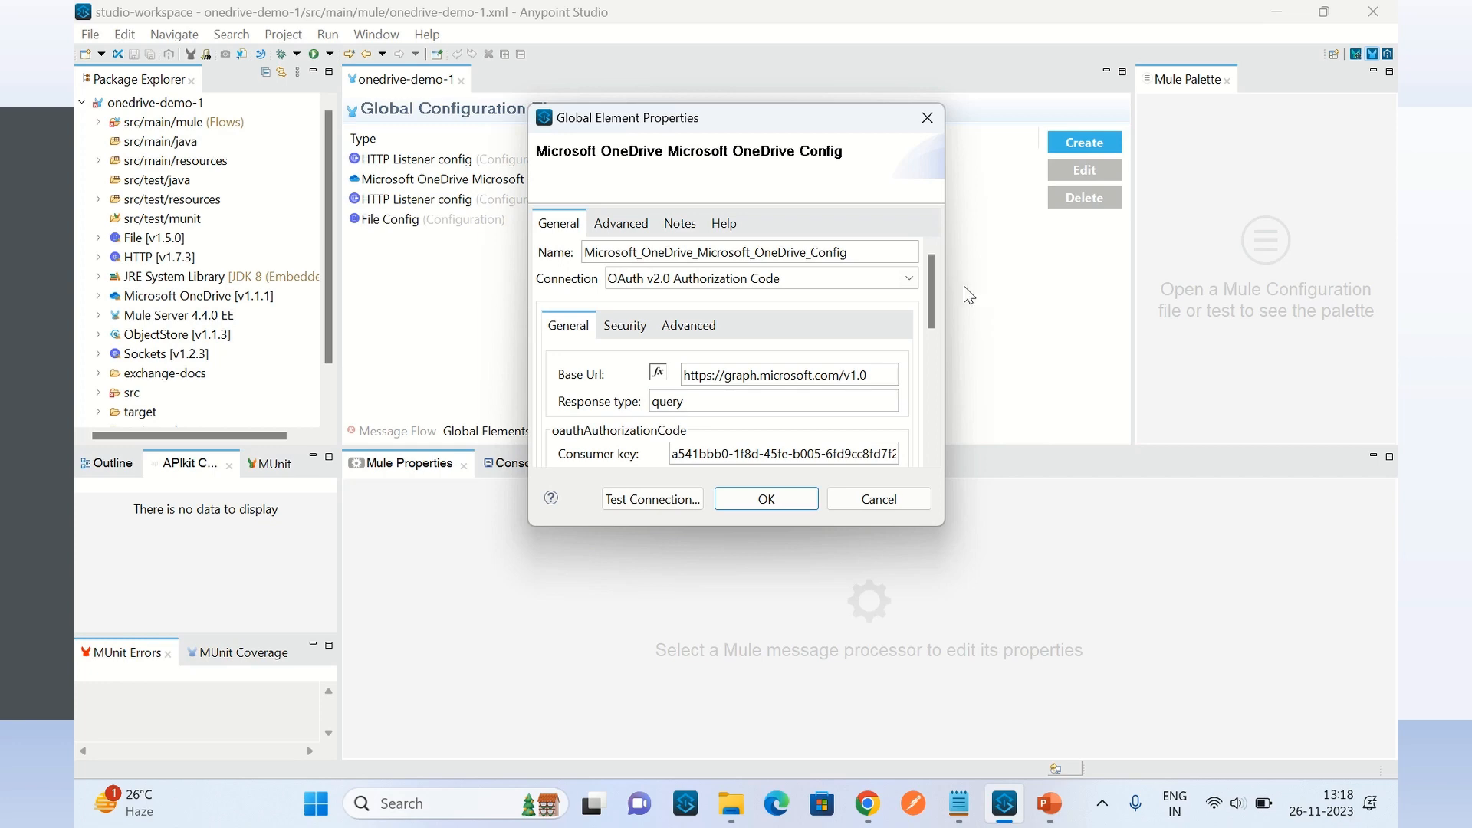
left_click_drag(930, 282, 930, 448)
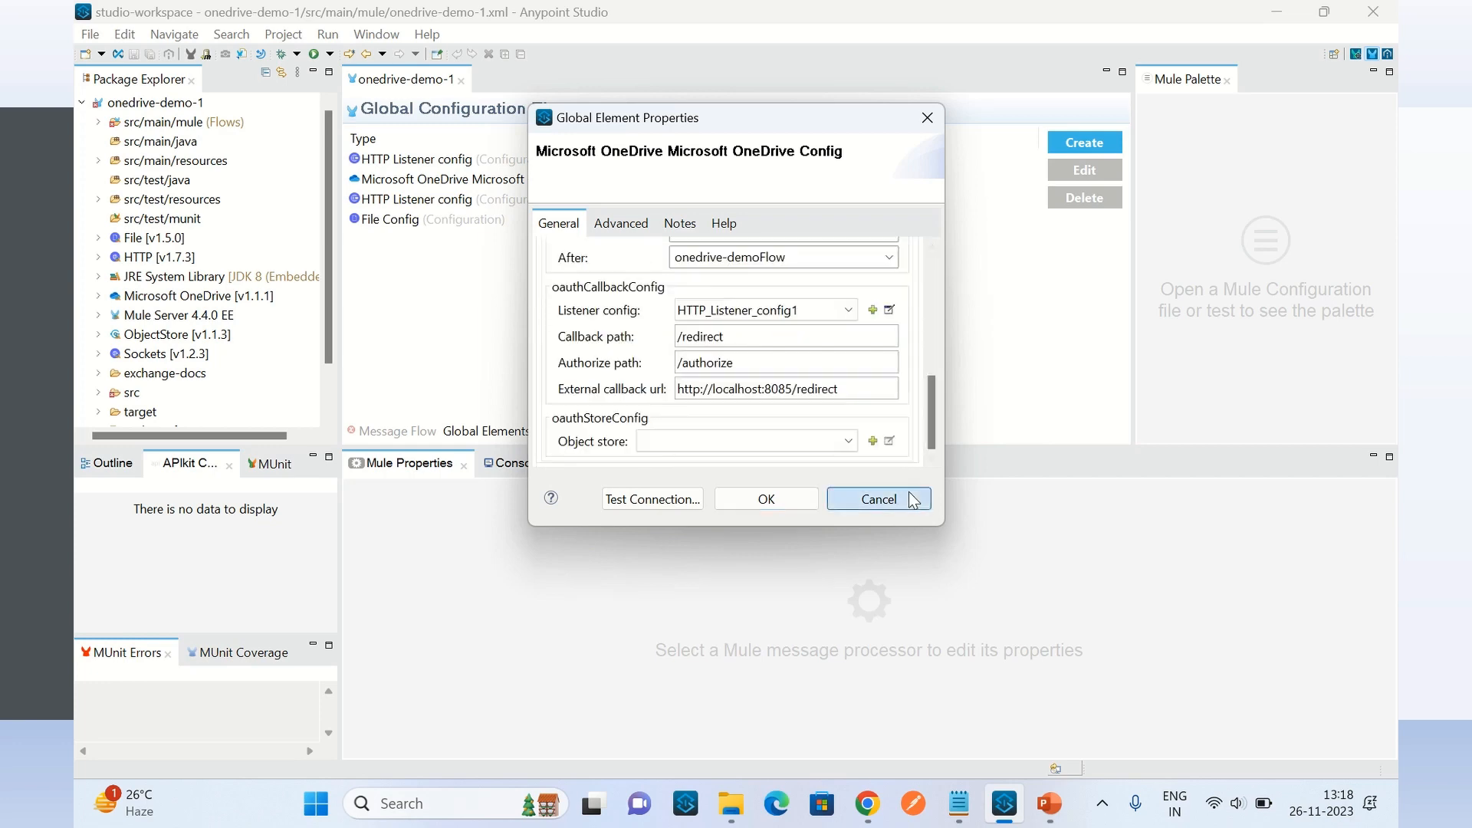
left_click(878, 499)
left_click(397, 431)
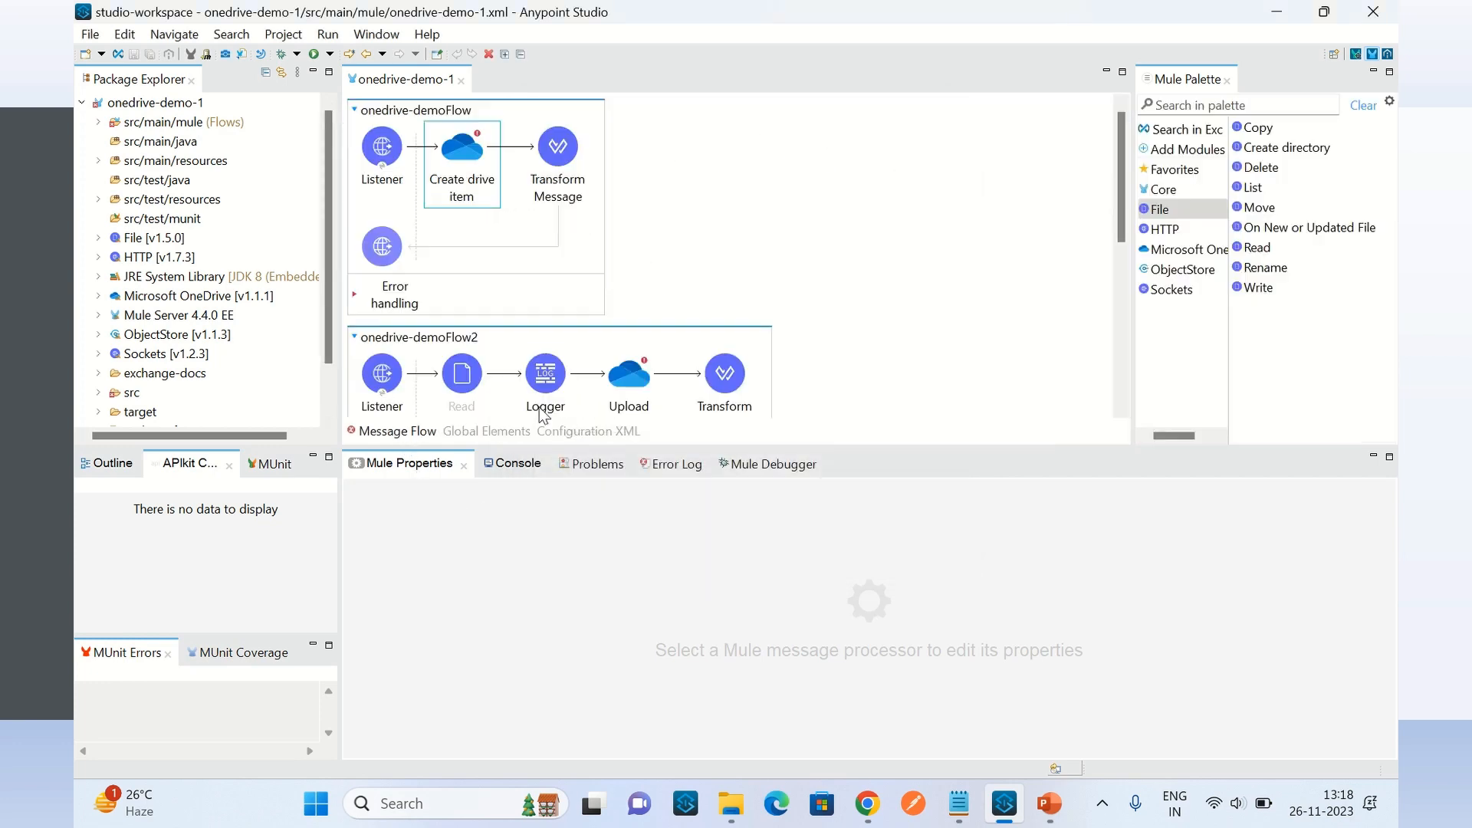
Review the Upload content operation's connector configuration, cancel it without changes, and return to the message flow
left_click(641, 376)
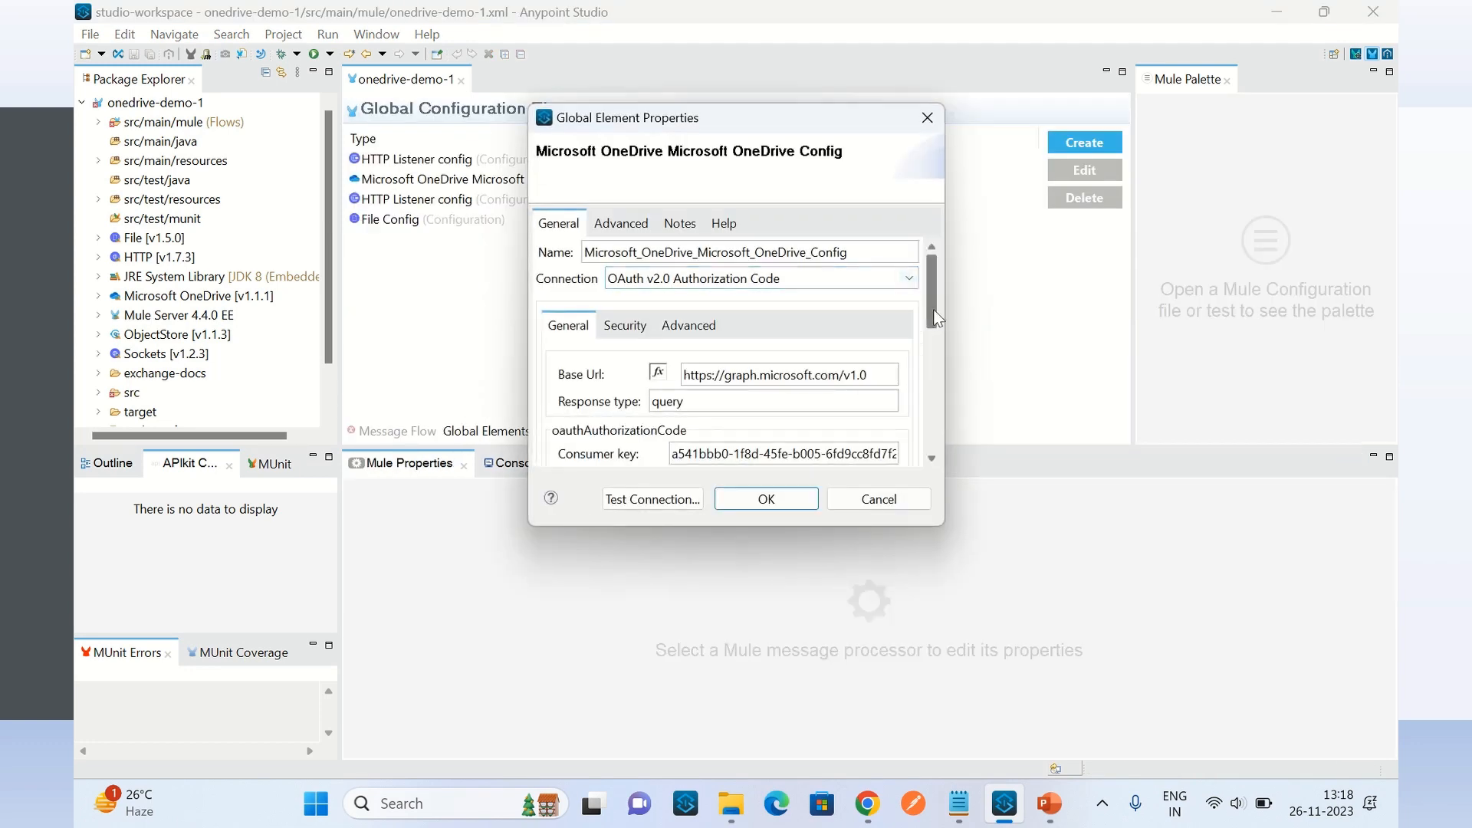
left_click_drag(932, 310, 929, 437)
left_click(920, 499)
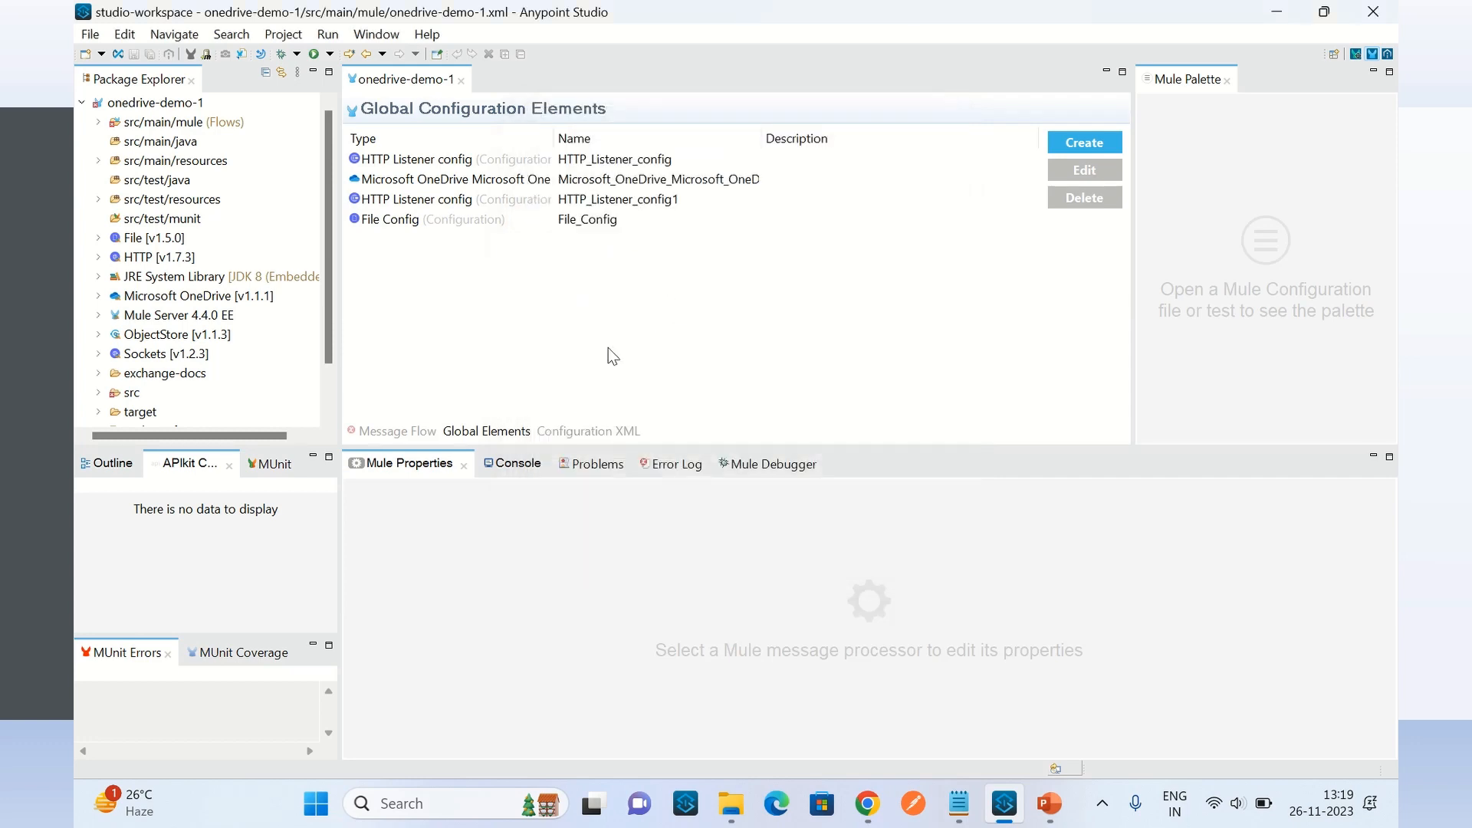
left_click(400, 430)
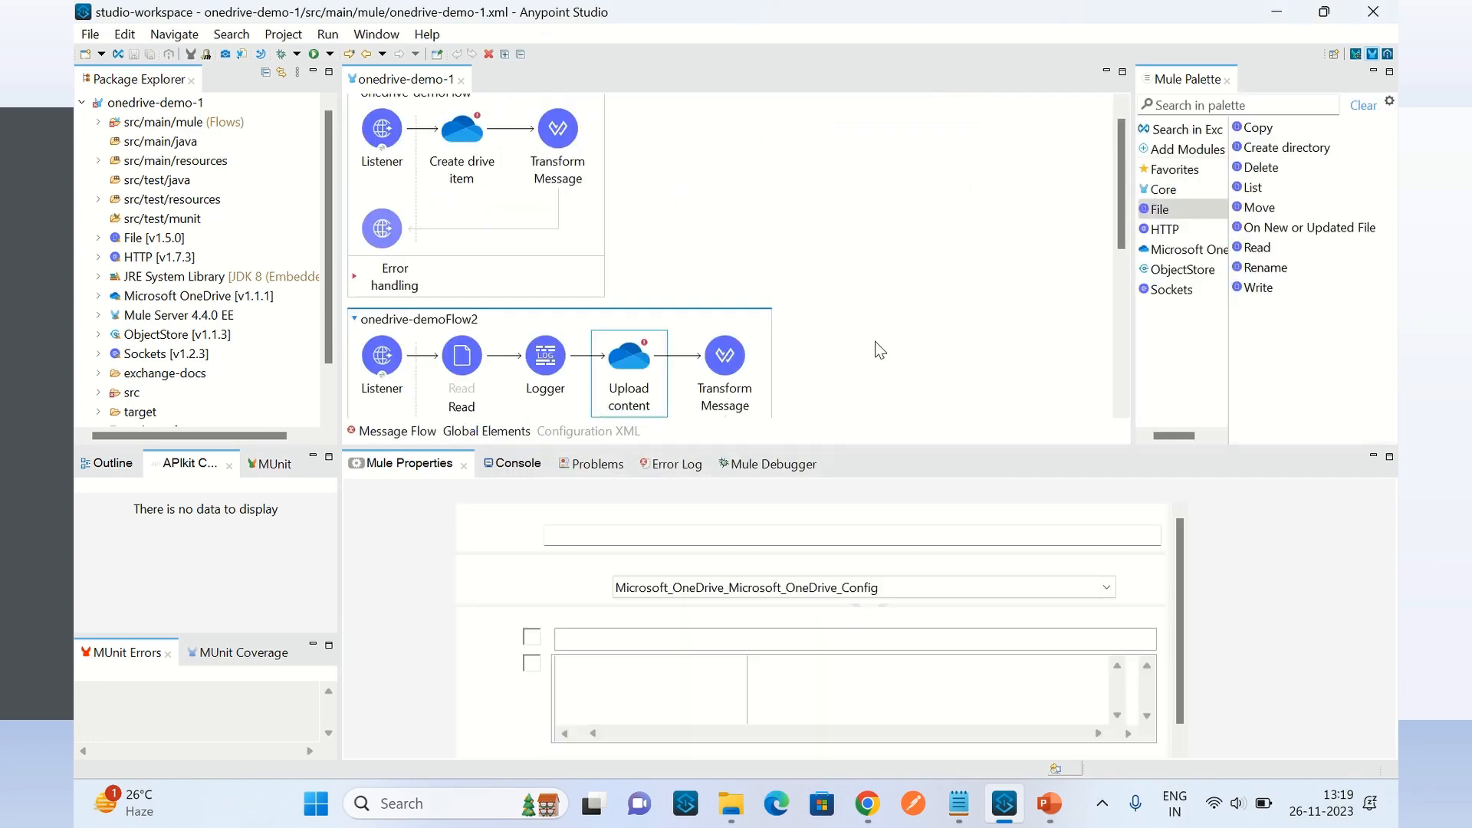
scroll(942, 206, "up", 10)
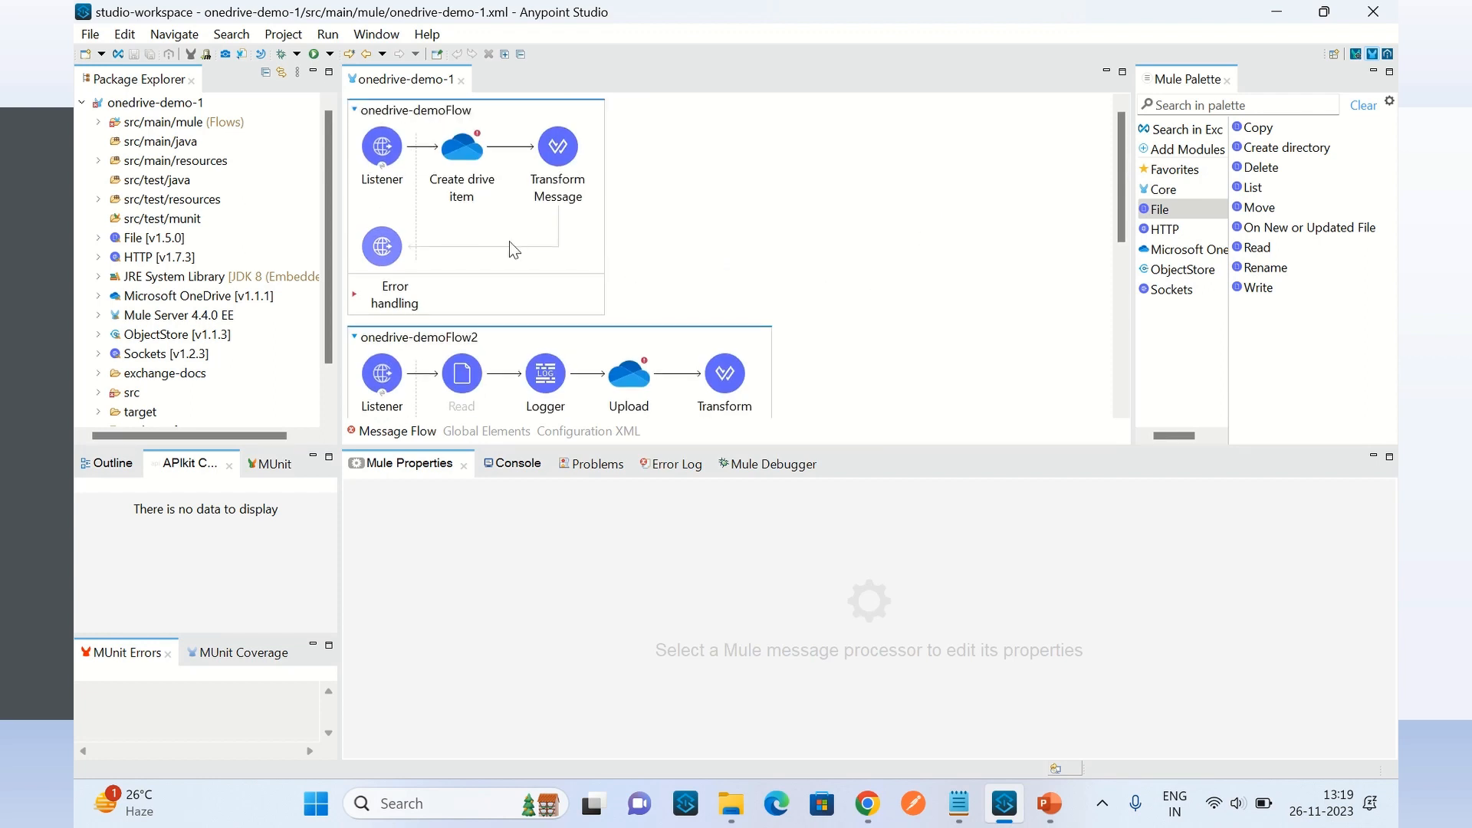
Examine the drive ID and general settings of the Create drive item operation in onedrive-demoFlow
left_click(476, 184)
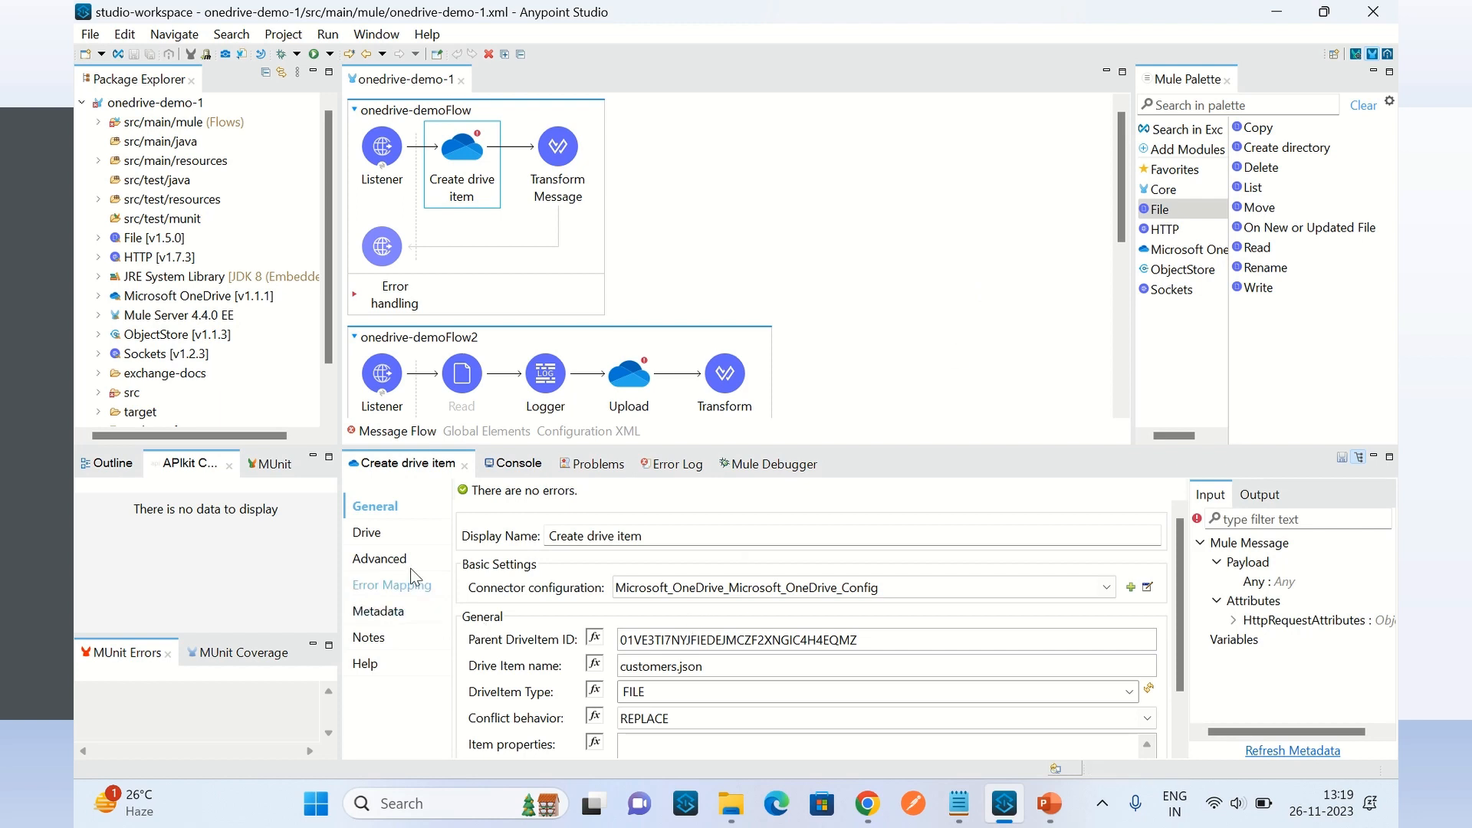
left_click(376, 534)
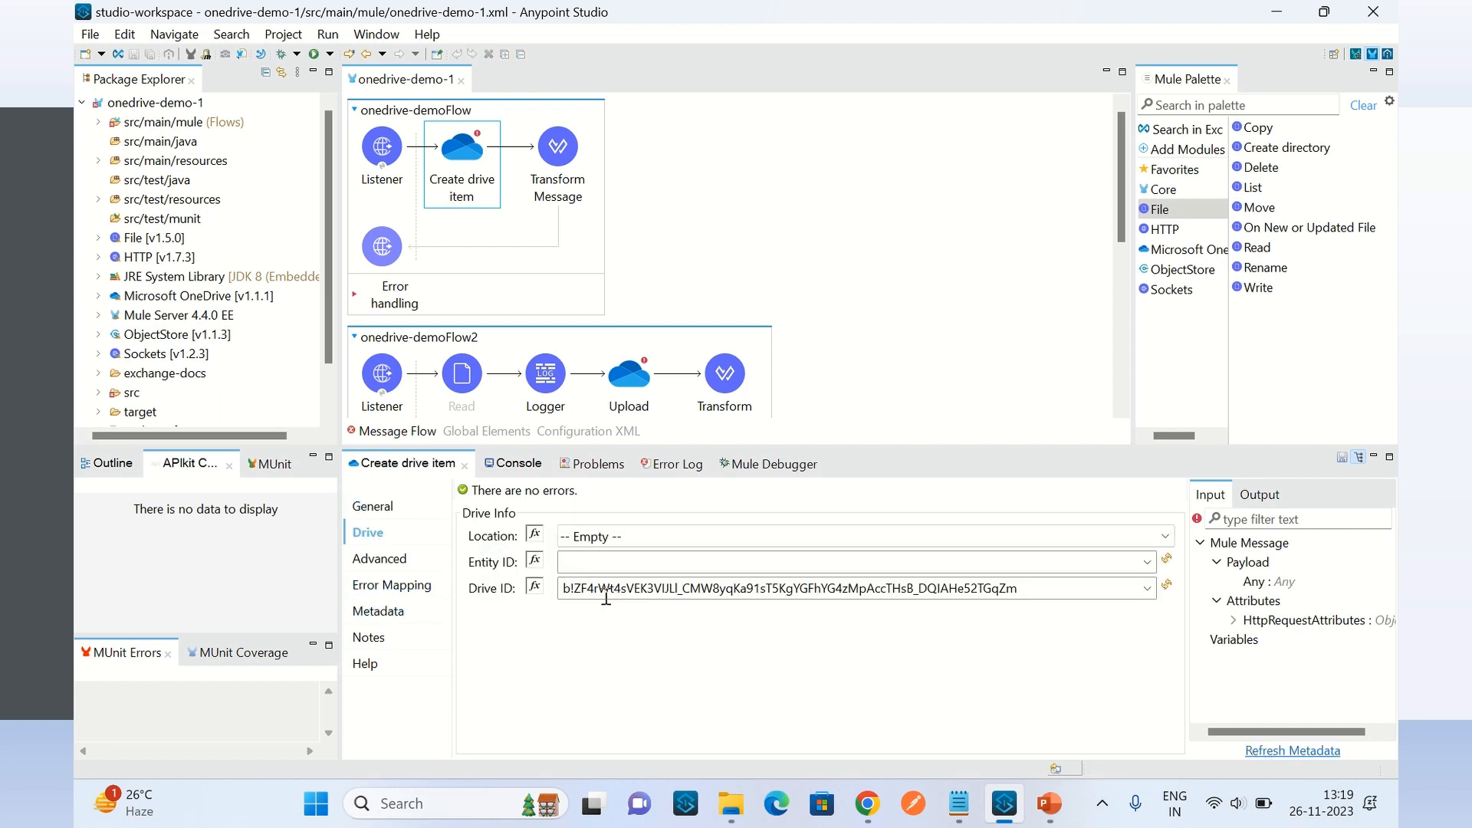
left_click(730, 232)
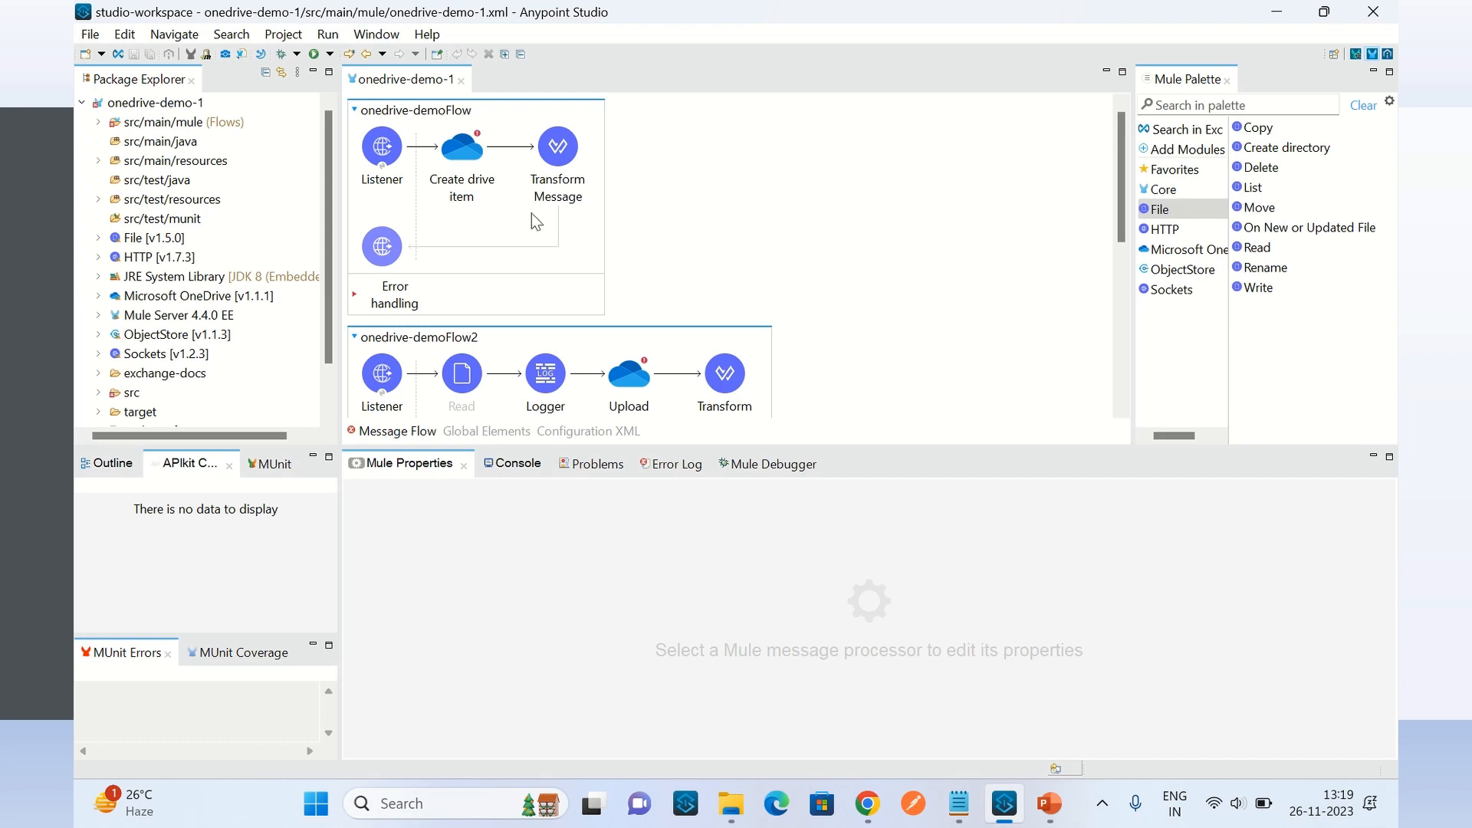
left_click(478, 161)
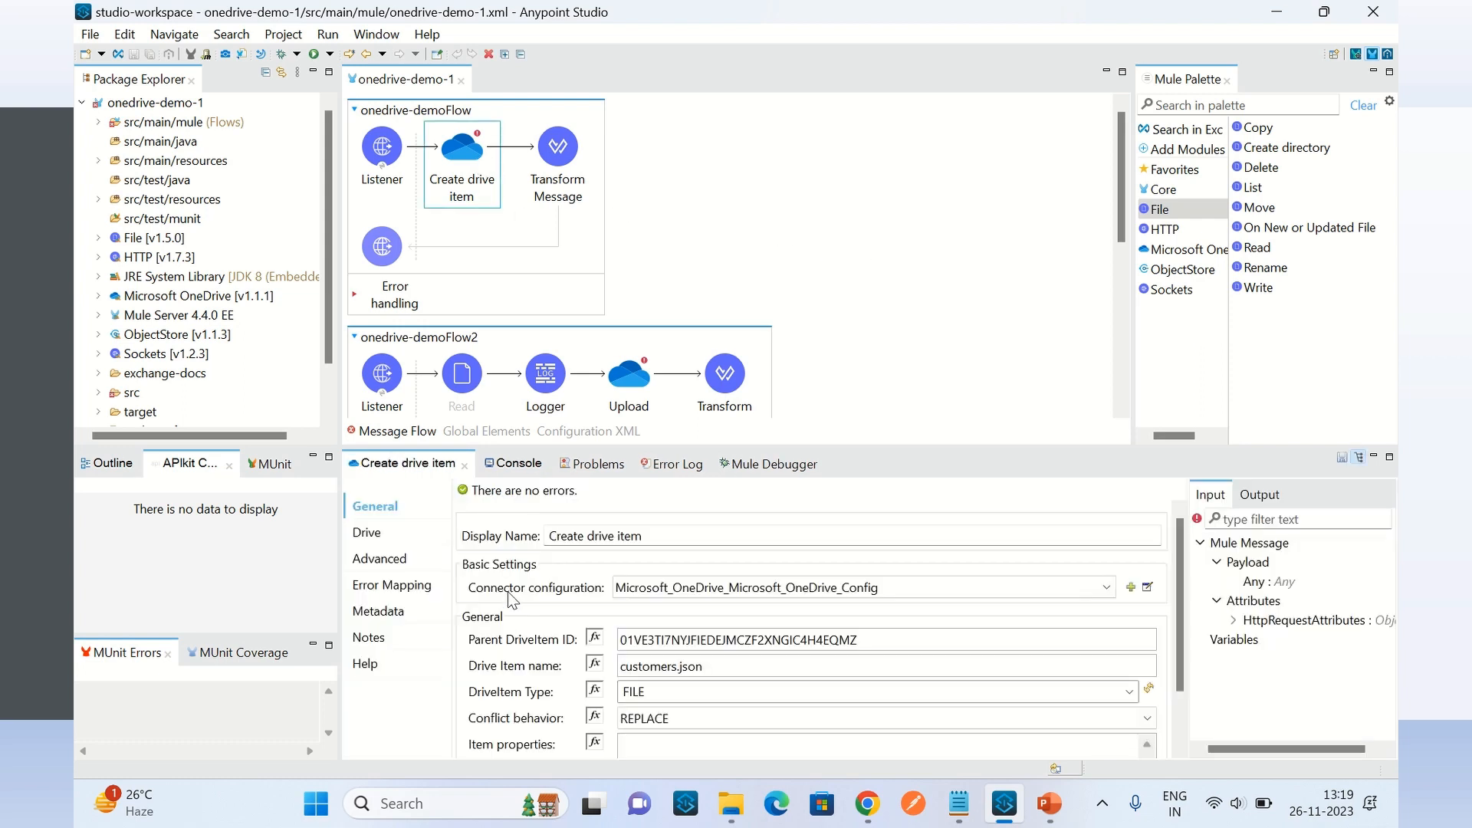
Examine the drive ID of the Upload content operation in onedrive-demoFlow2
left_click(628, 373)
left_click(802, 261)
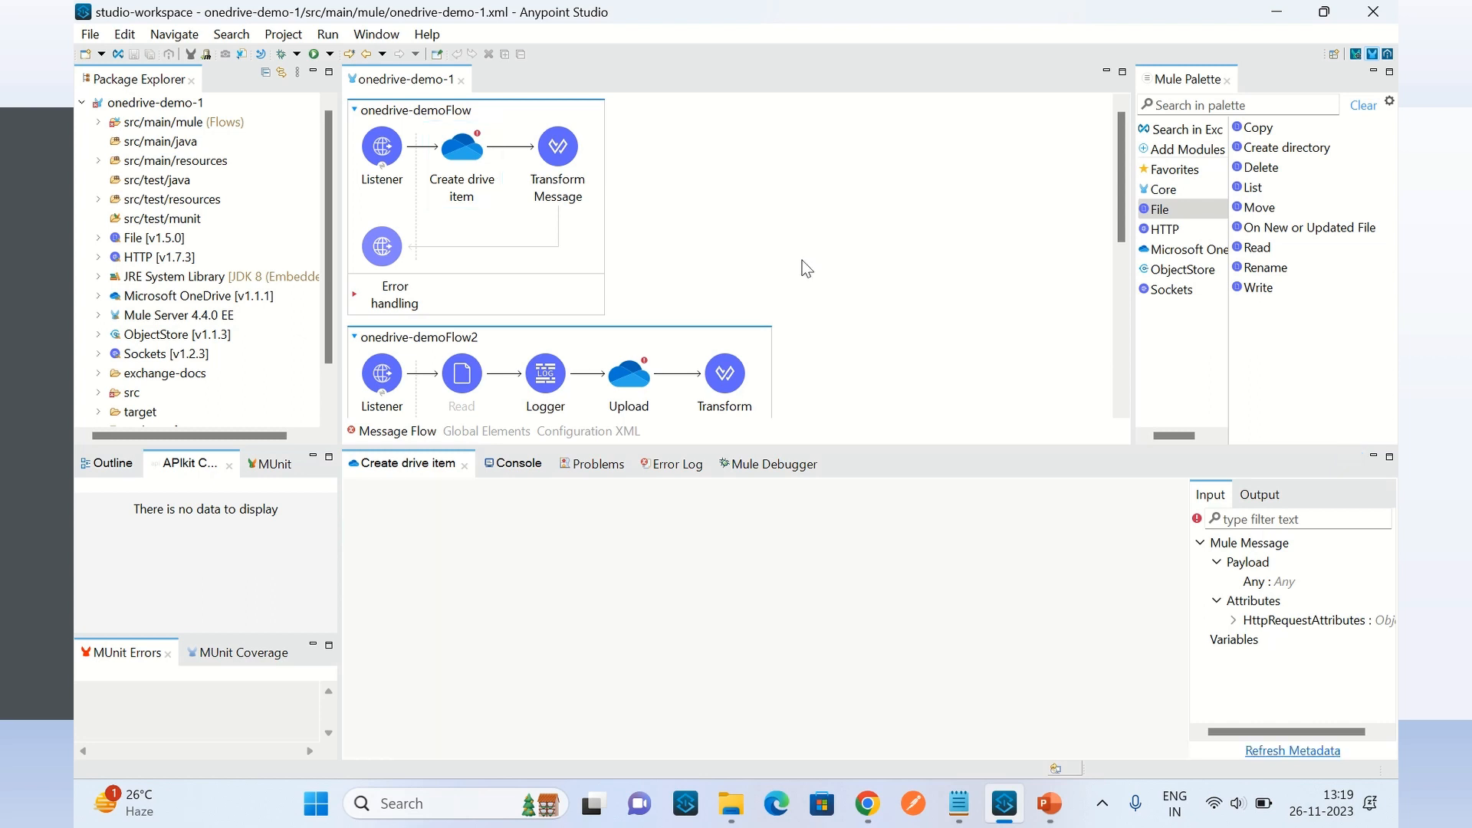
scroll(802, 307, "down", 3)
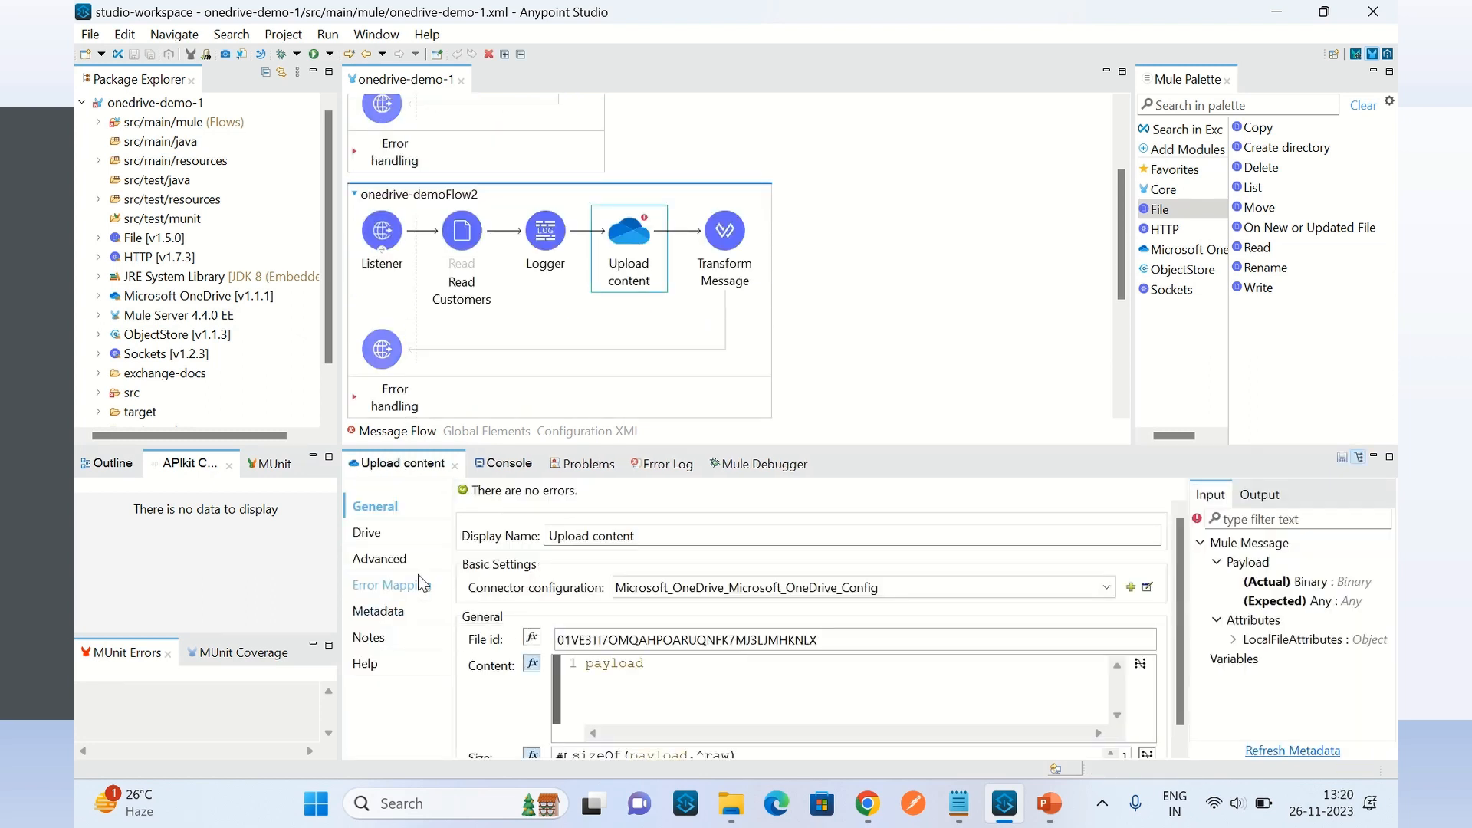
left_click(368, 532)
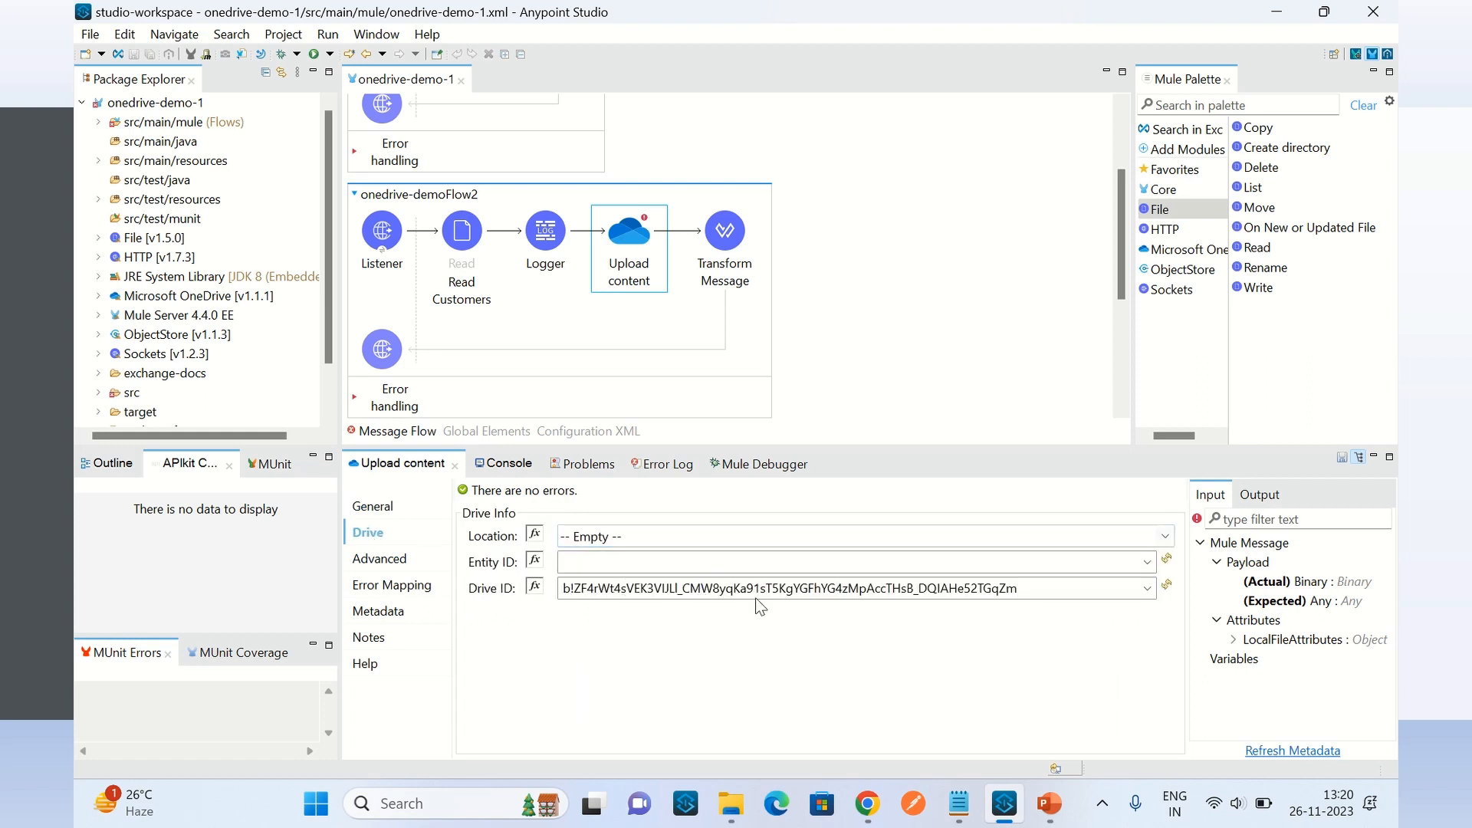
left_click(841, 308)
scroll(866, 307, "up", 3)
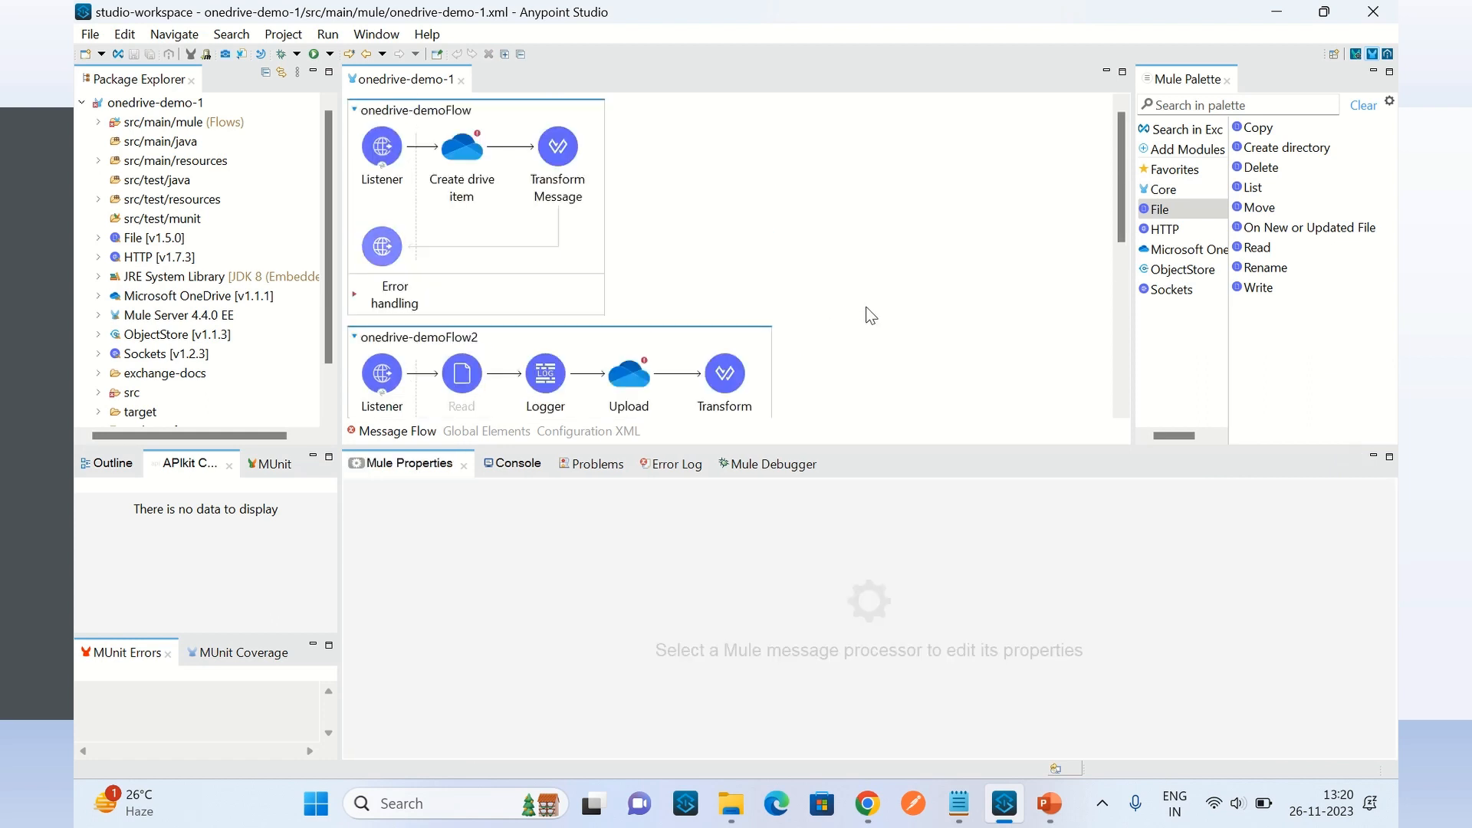
Examine the Create drive item operation's parent DriveItem ID and compare it with its drive ID setting
left_click(463, 175)
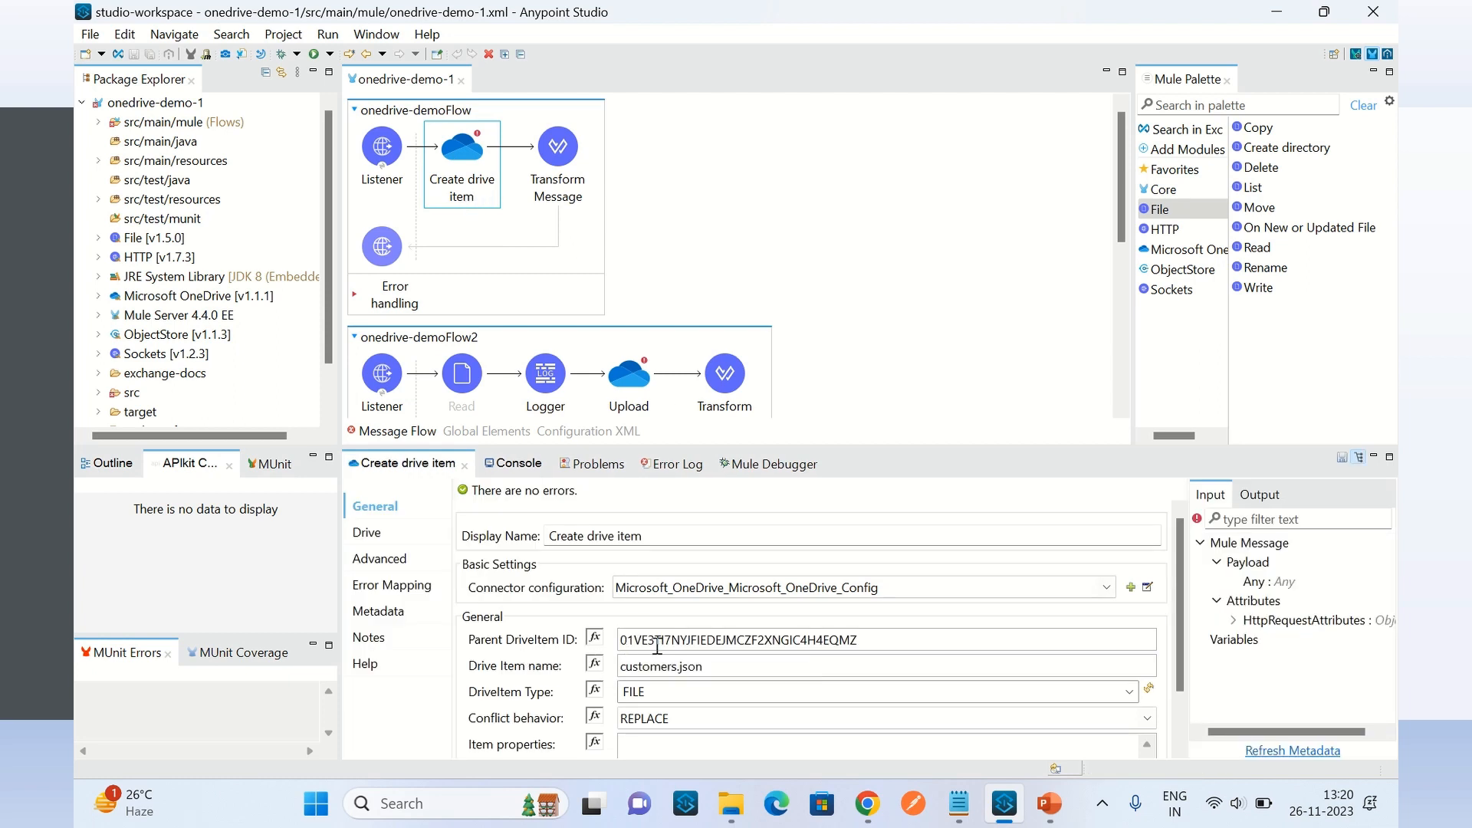
left_click_drag(876, 640, 618, 629)
left_click(835, 245)
left_click(475, 164)
left_click_drag(859, 646, 462, 609)
left_click(388, 536)
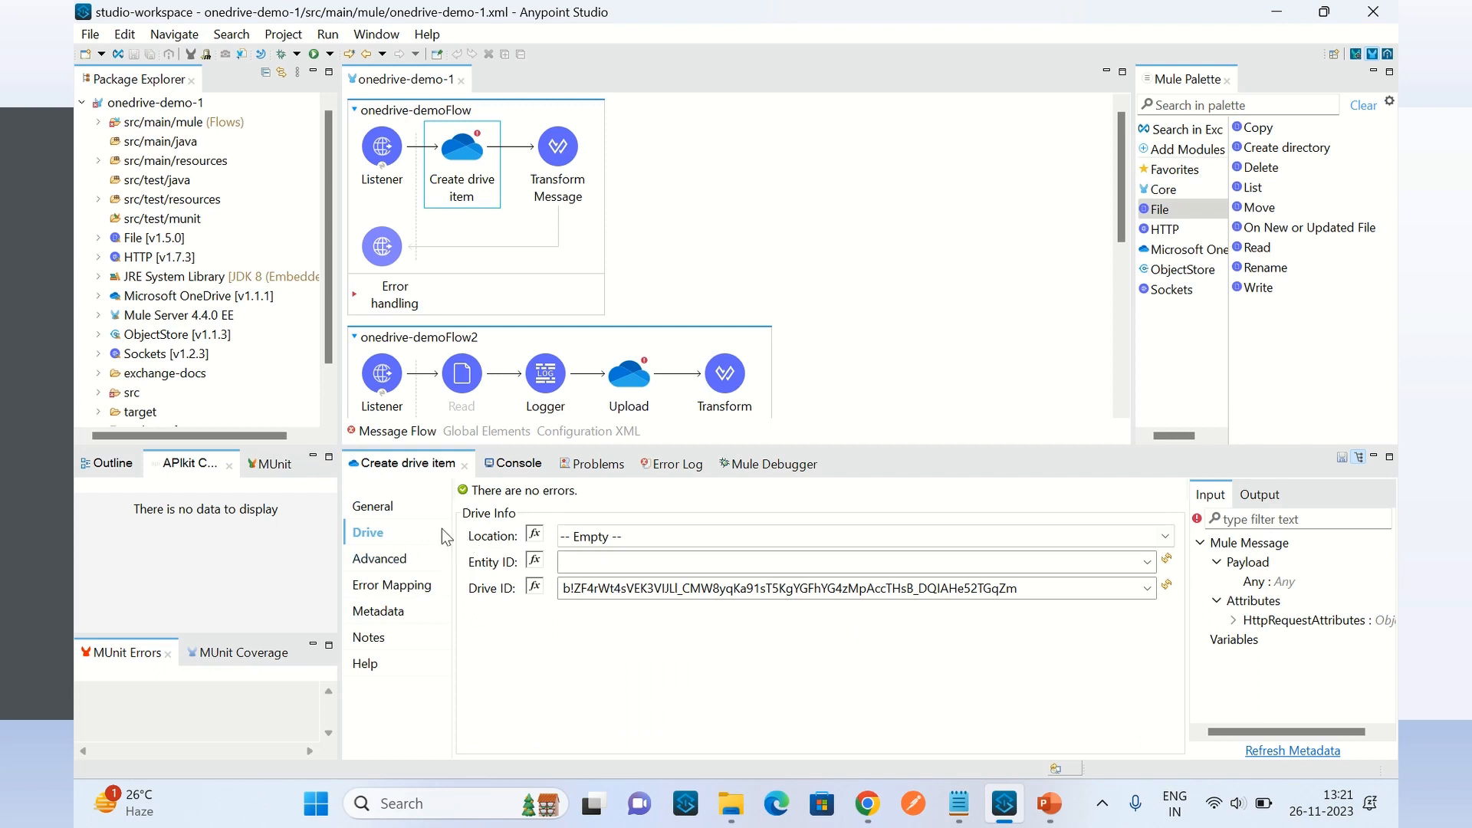
left_click(389, 509)
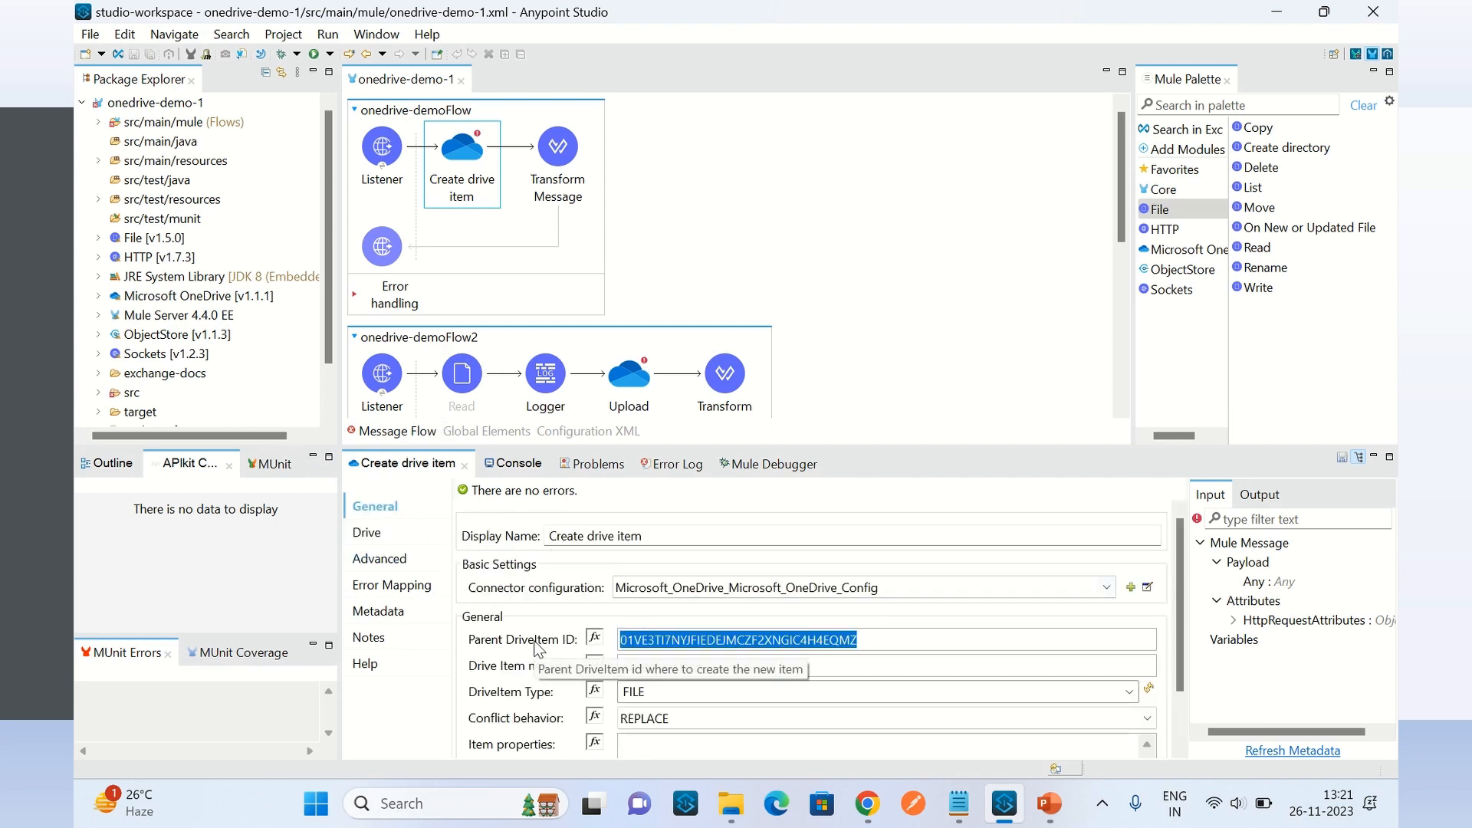
Review the drive item name of the file that the Create drive item operation creates
left_click(888, 642)
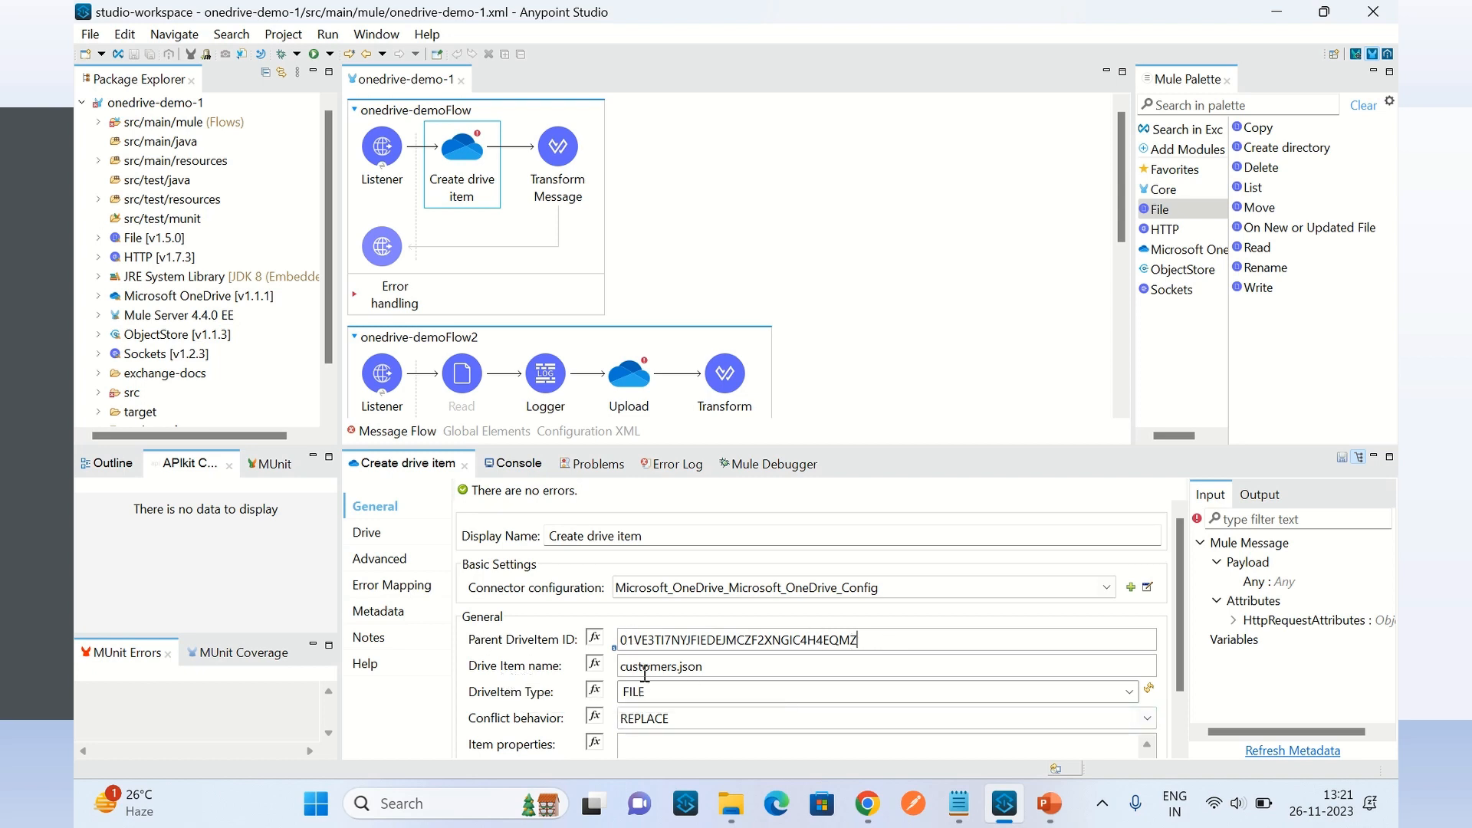
left_click_drag(713, 667, 610, 670)
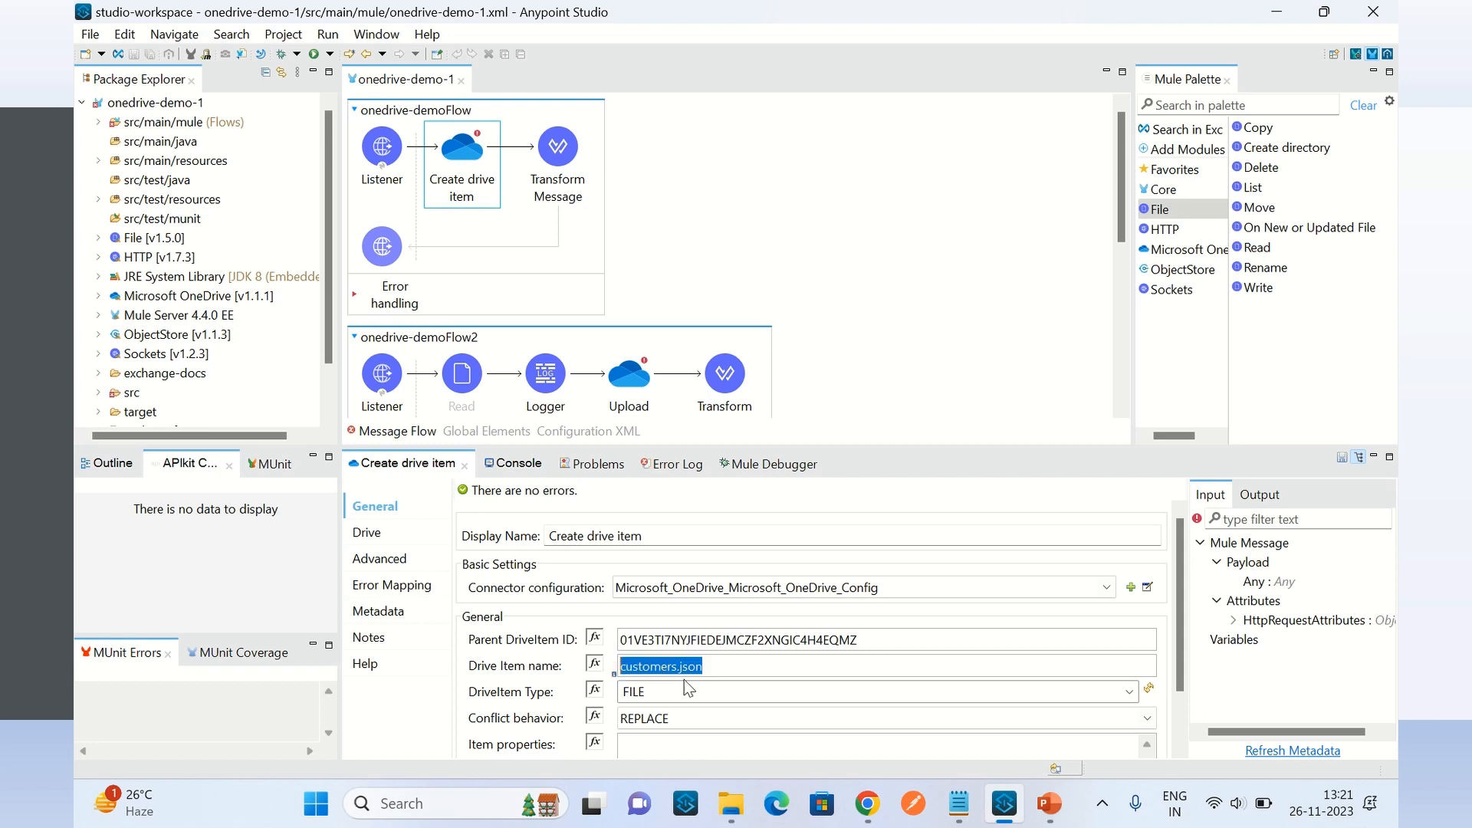
left_click(734, 674)
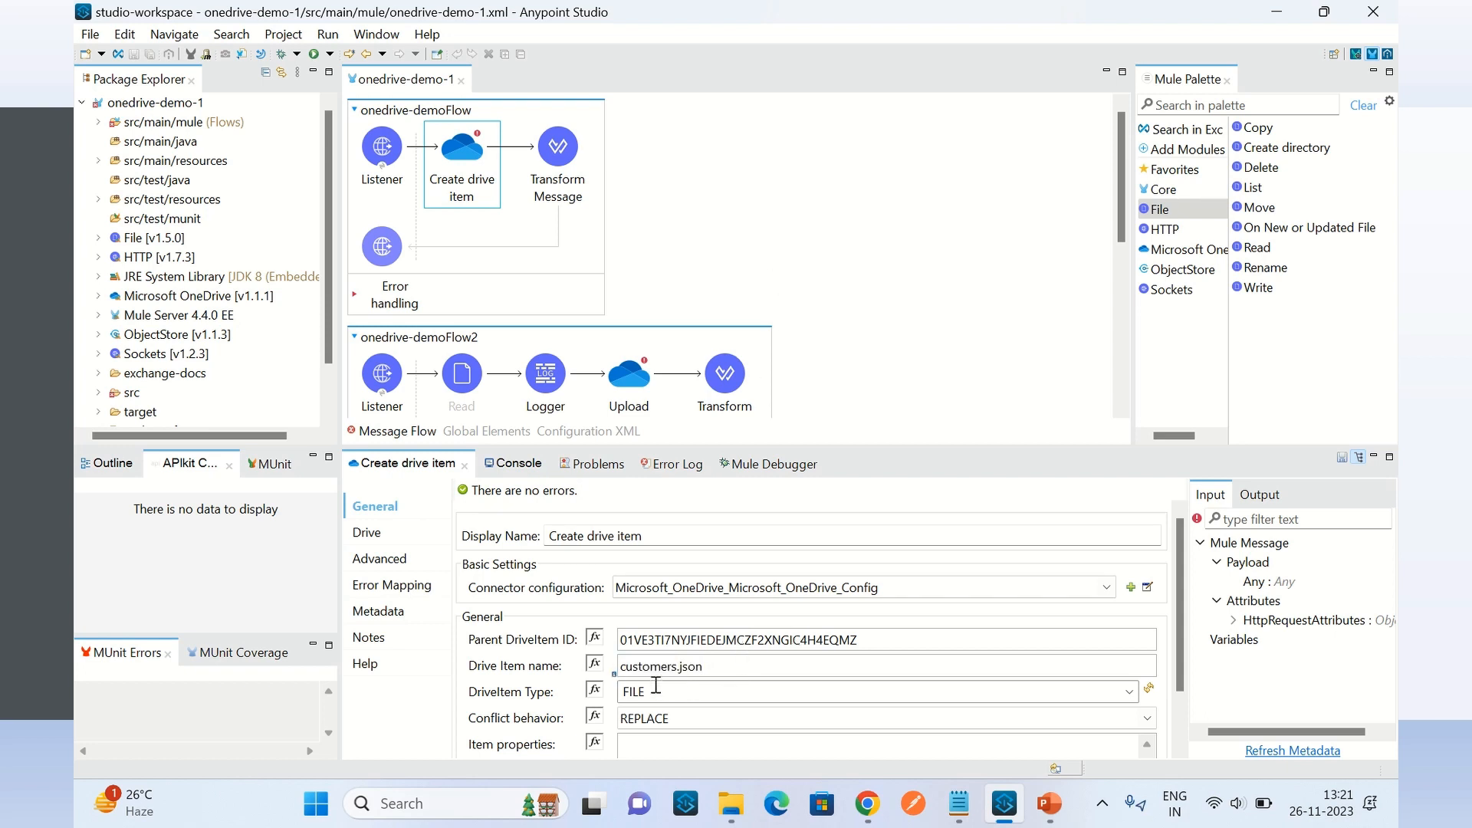
left_click_drag(702, 667, 599, 667)
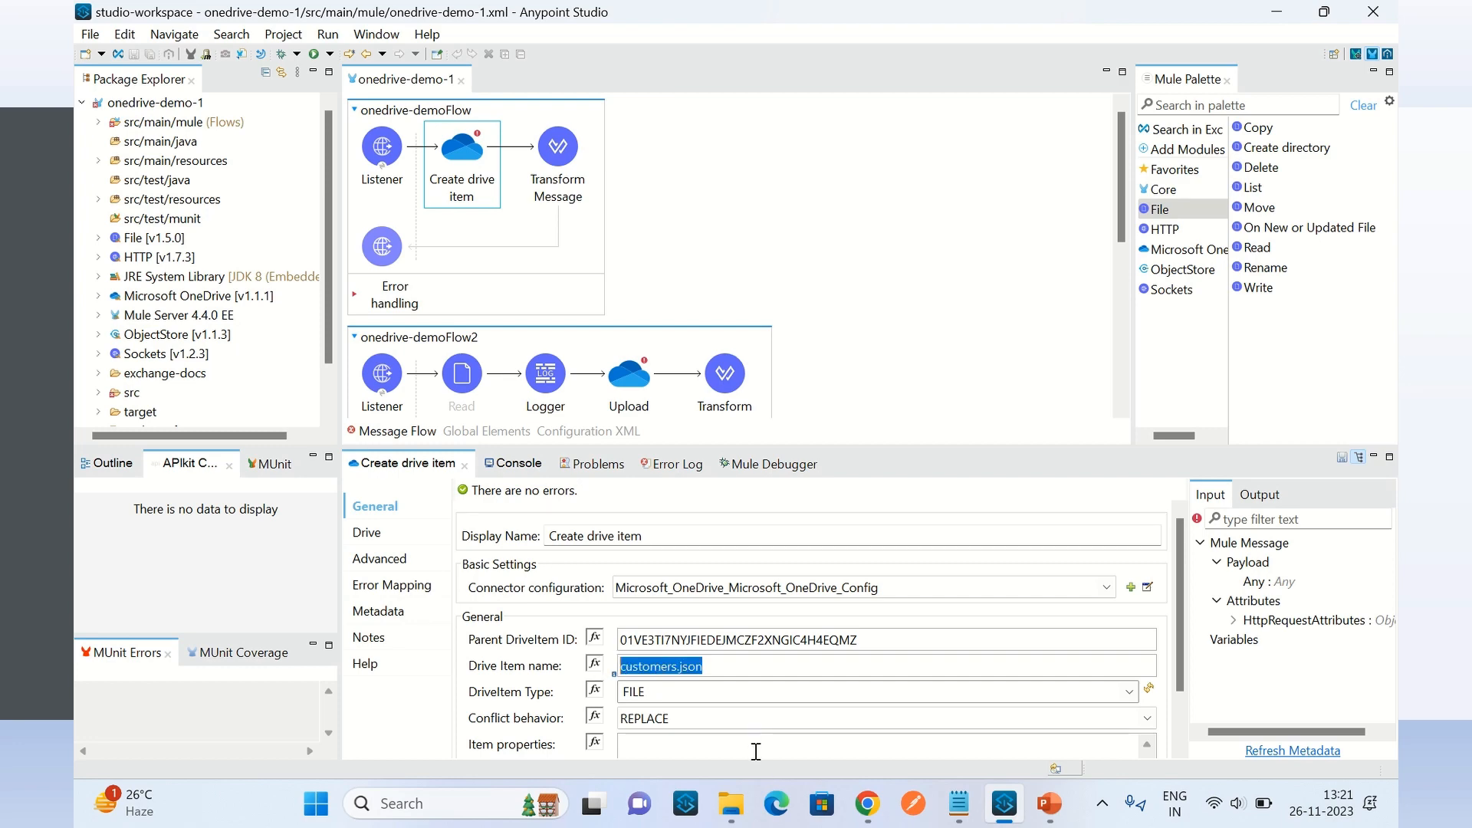
Switch to Chrome to check the mule-files folder in OneDrive, and return to the flows in Anypoint Studio
left_click(887, 805)
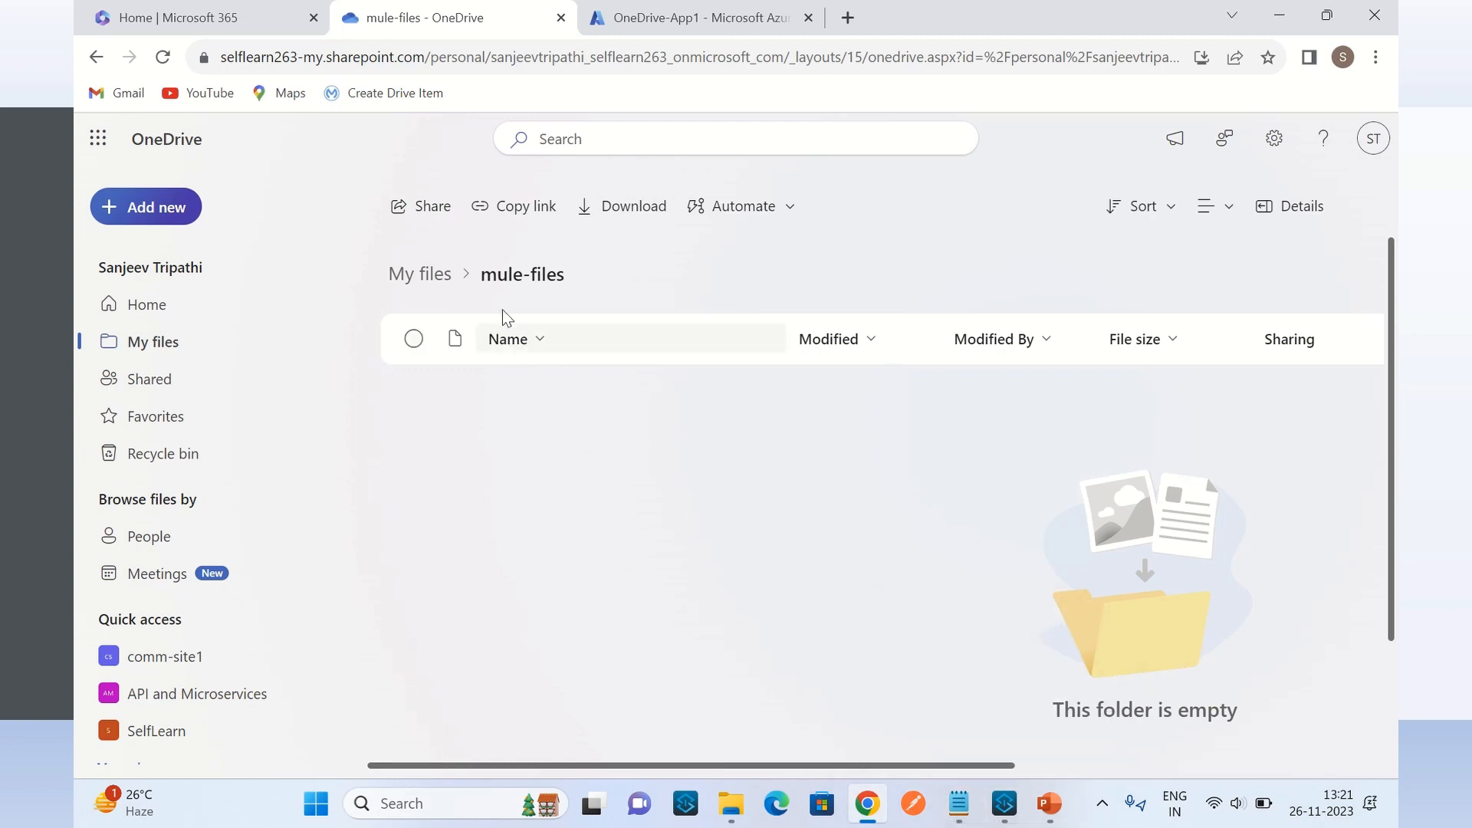
left_click(1004, 803)
left_click(861, 213)
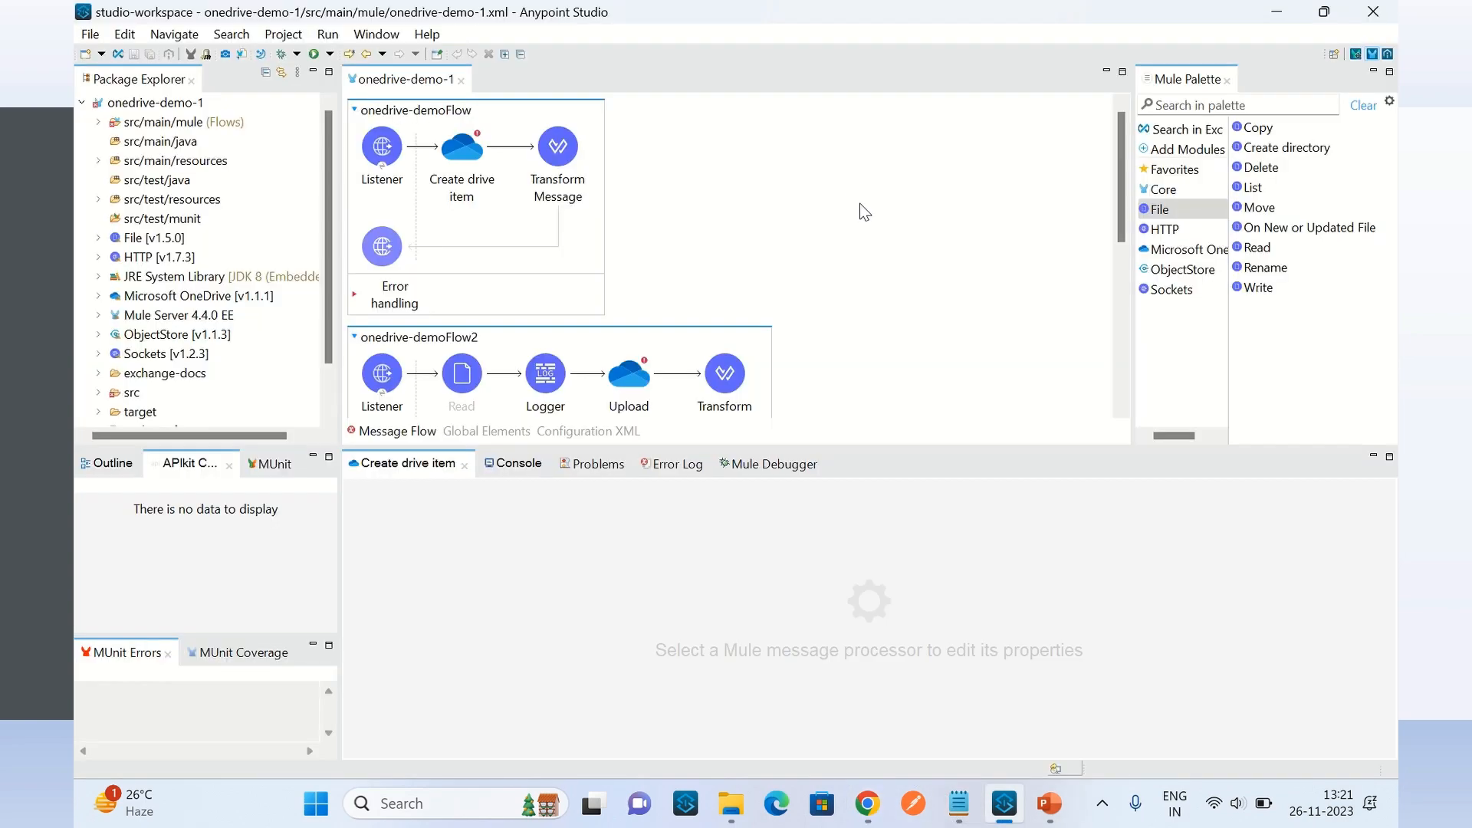
Examine the Upload content operation's drive ID and the file ID that receives the payload
scroll(861, 213, "down", 1)
left_click(637, 323)
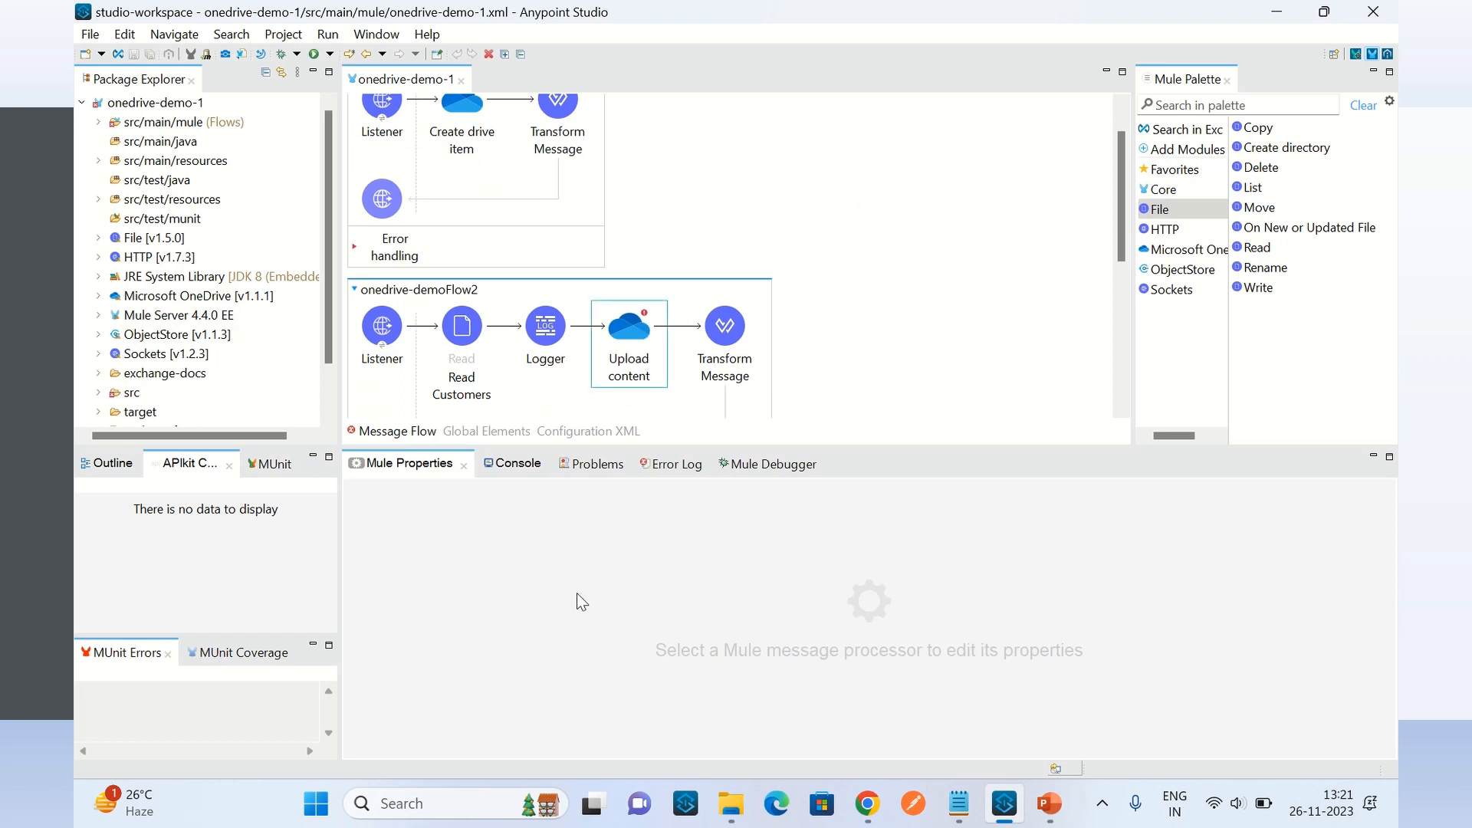
left_click(367, 533)
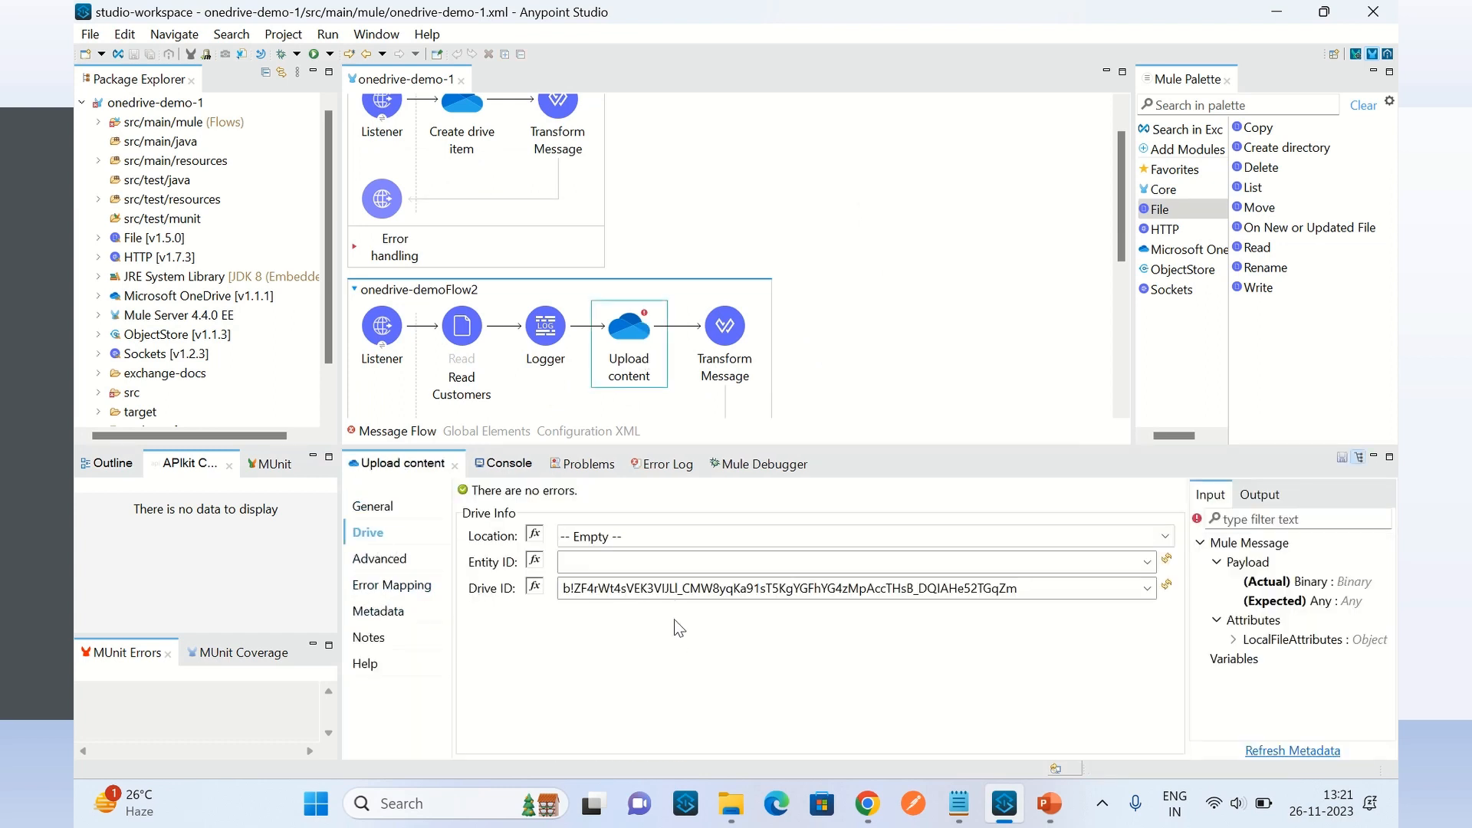
left_click(375, 507)
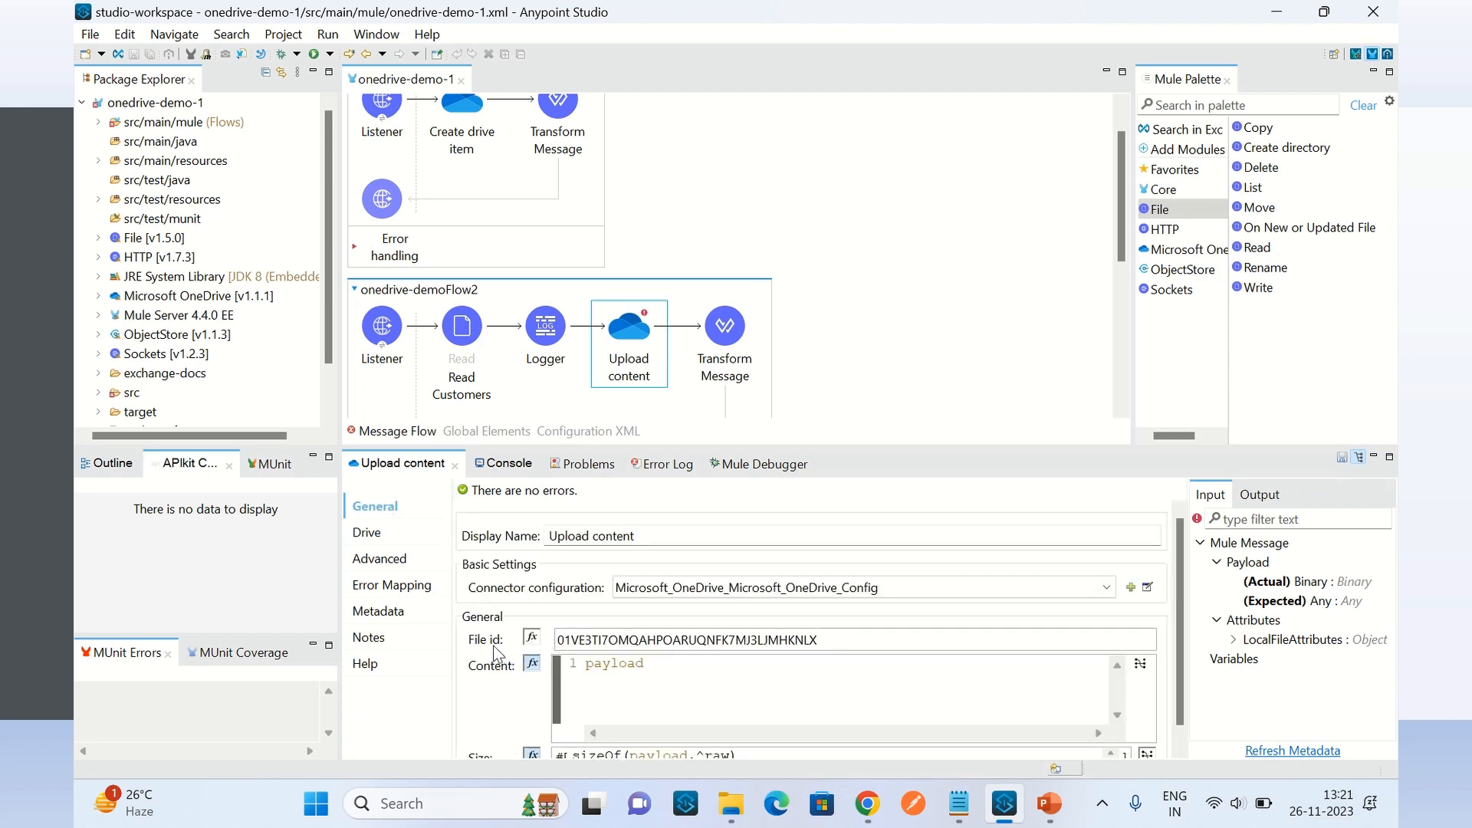
left_click_drag(849, 642, 546, 633)
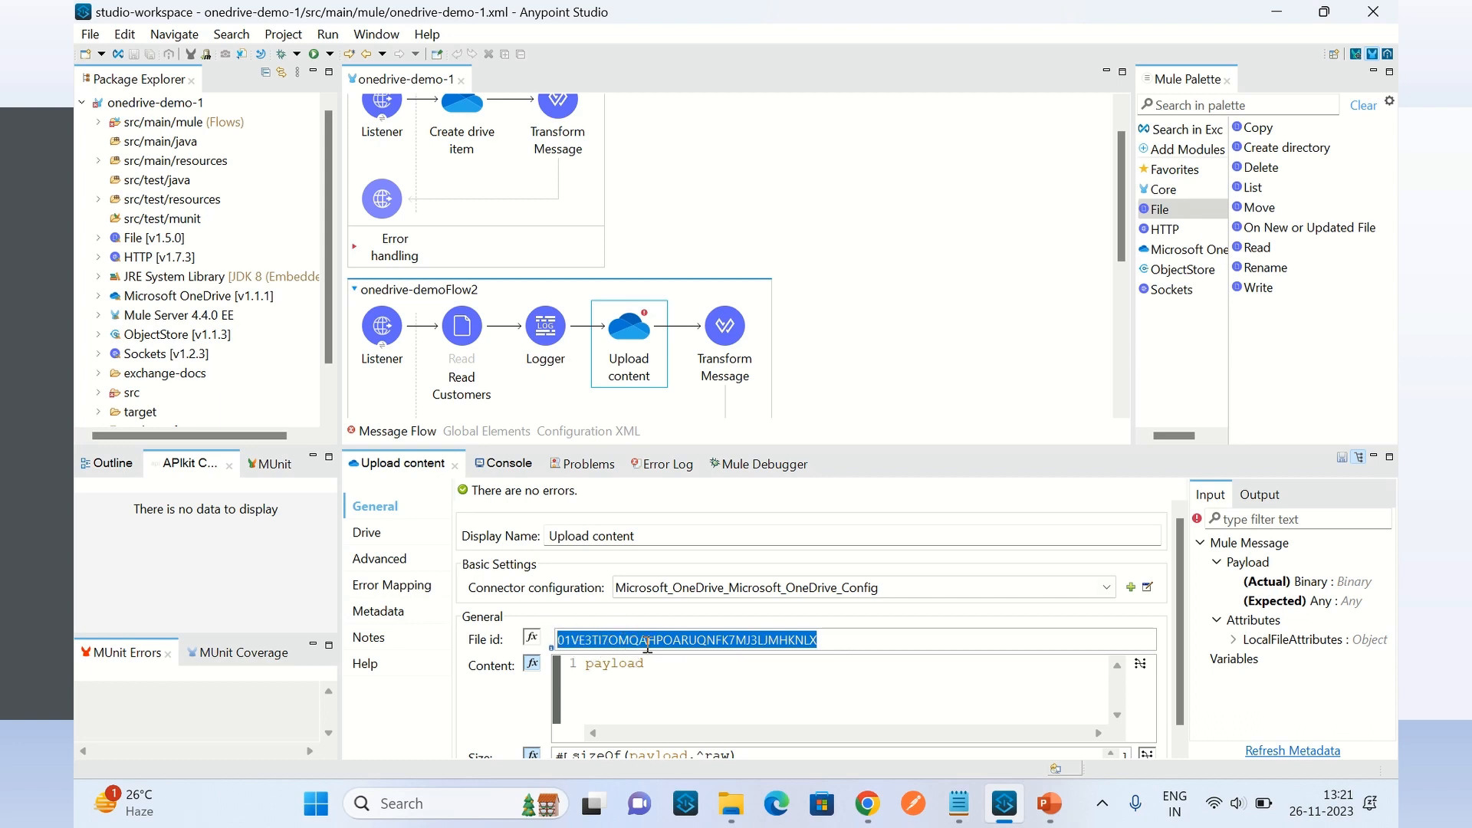
left_click(876, 204)
Review the first flow's Listener and the Create drive item operation's item name and parent DriveItem ID
scroll(847, 215, "up", 1)
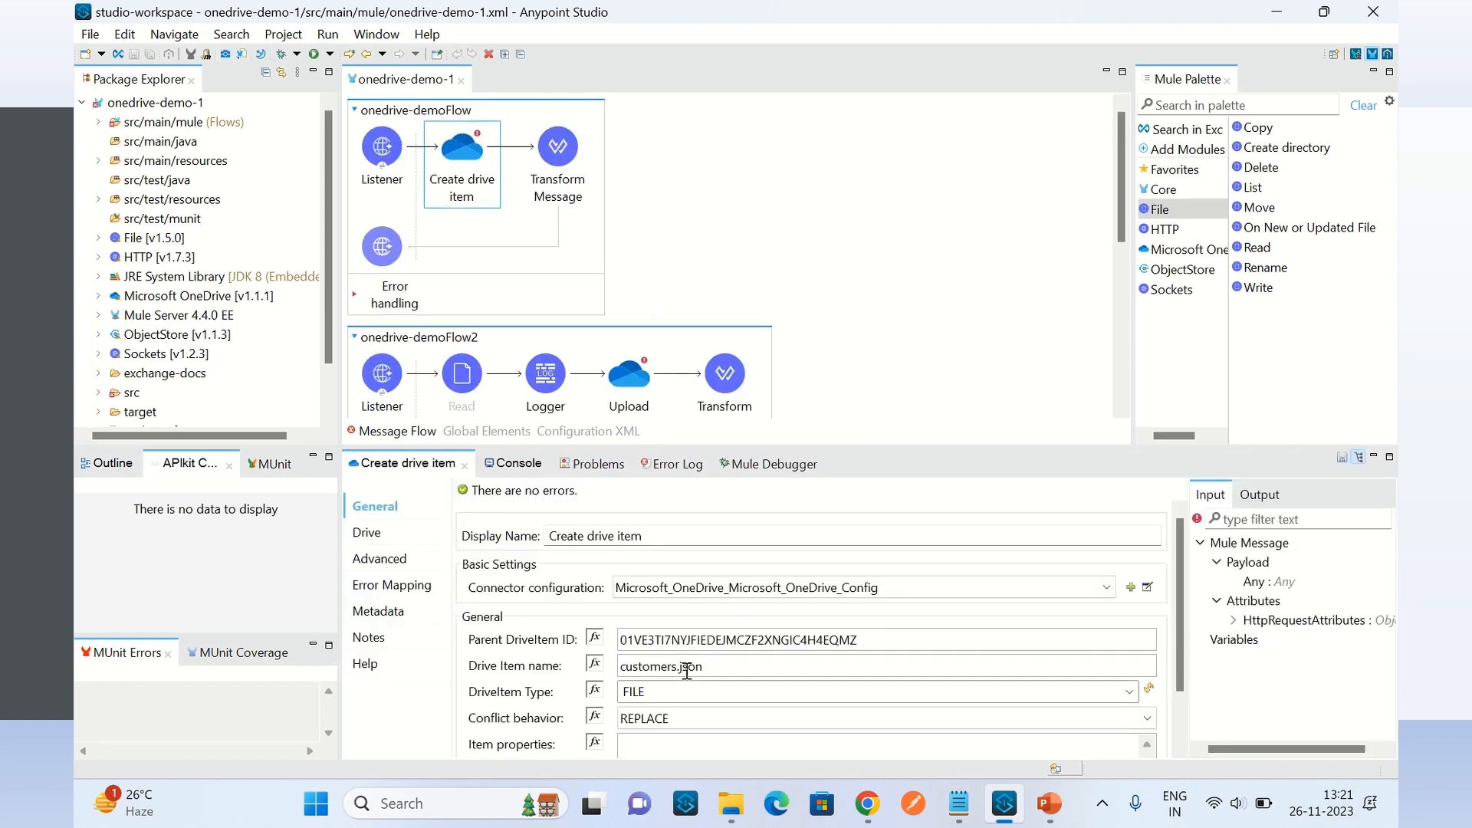
left_click_drag(706, 667, 615, 667)
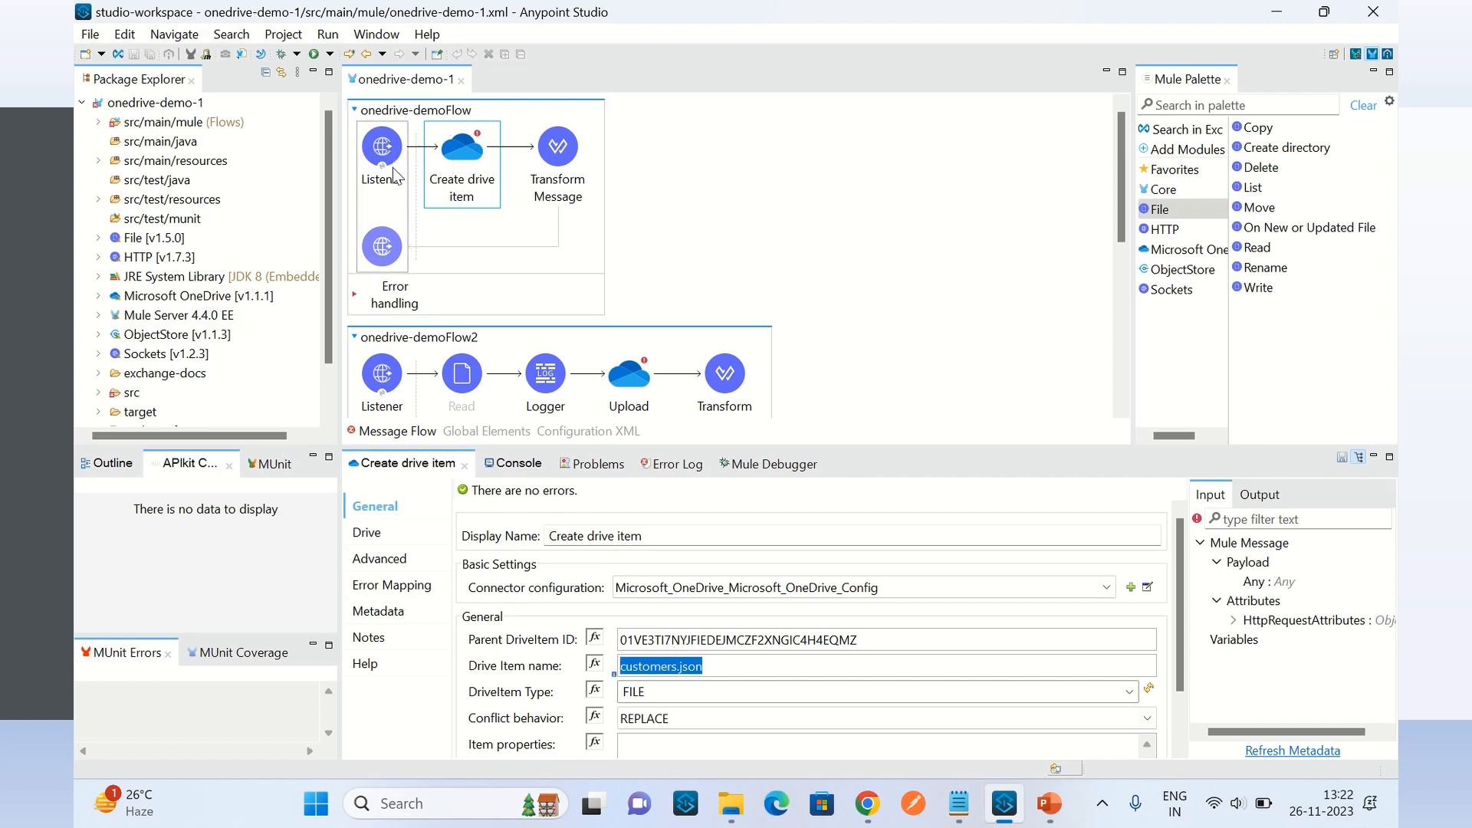
left_click(390, 152)
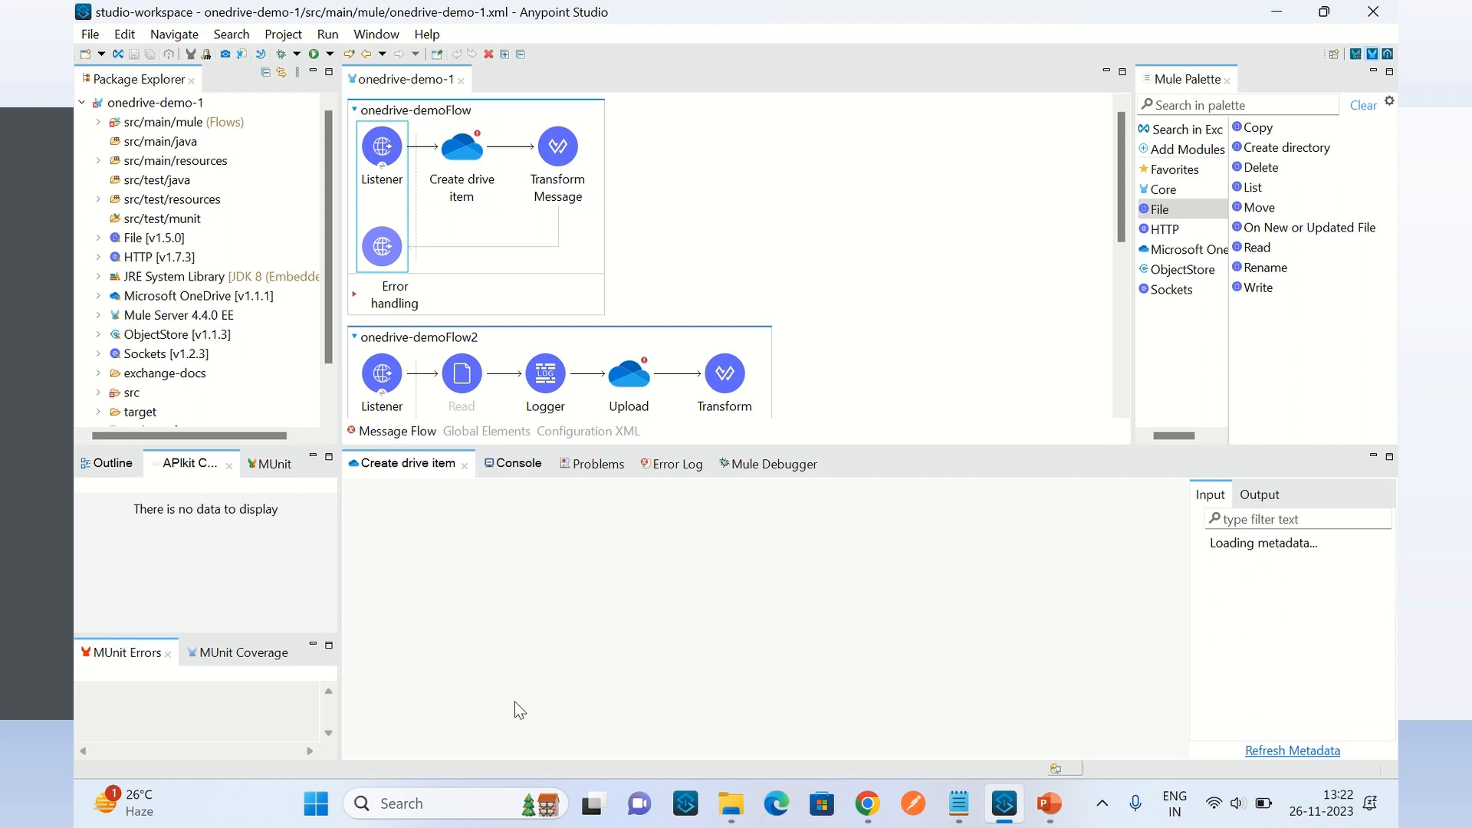
left_click(470, 162)
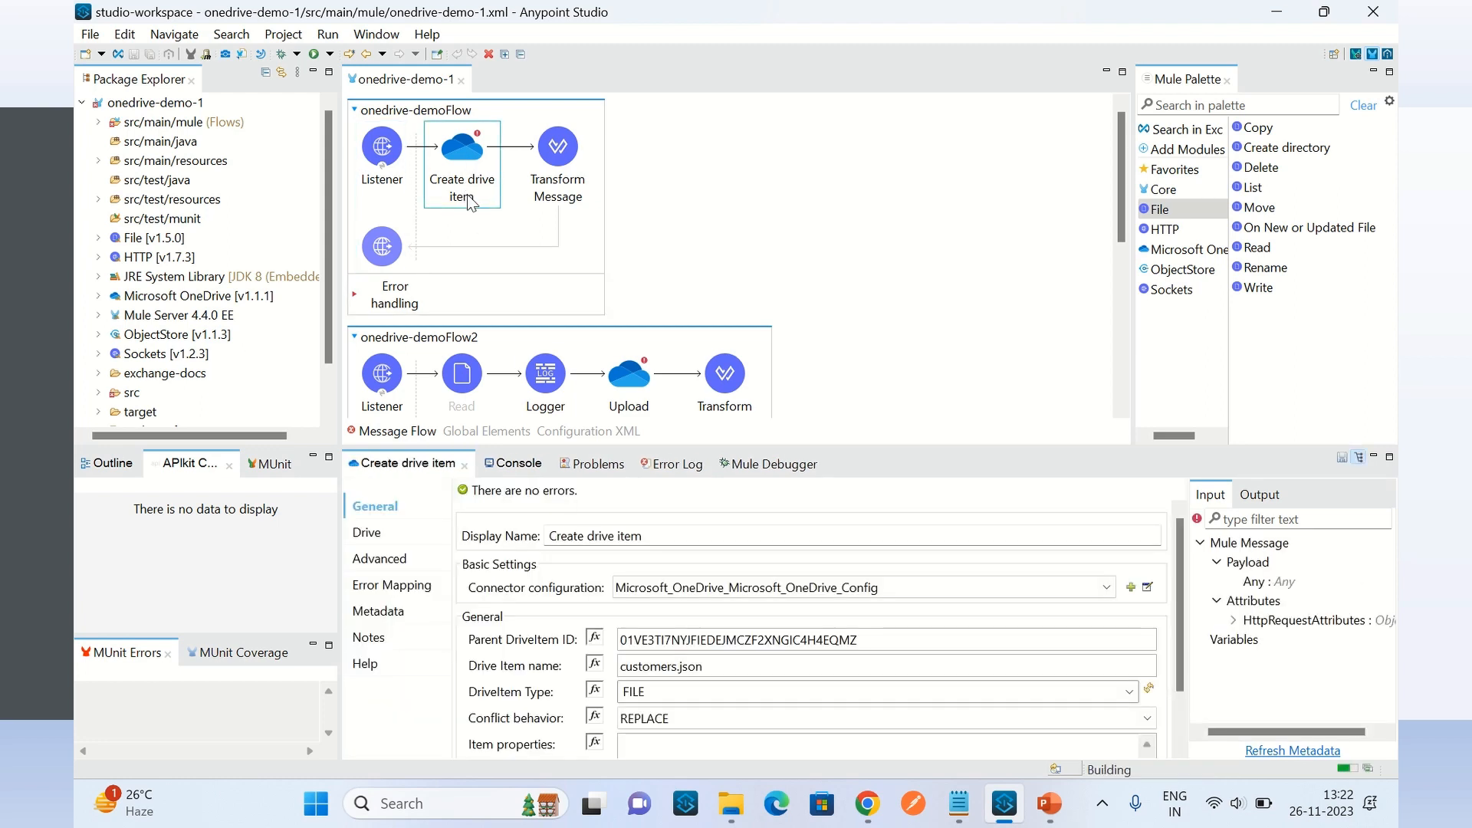
left_click_drag(707, 664, 614, 675)
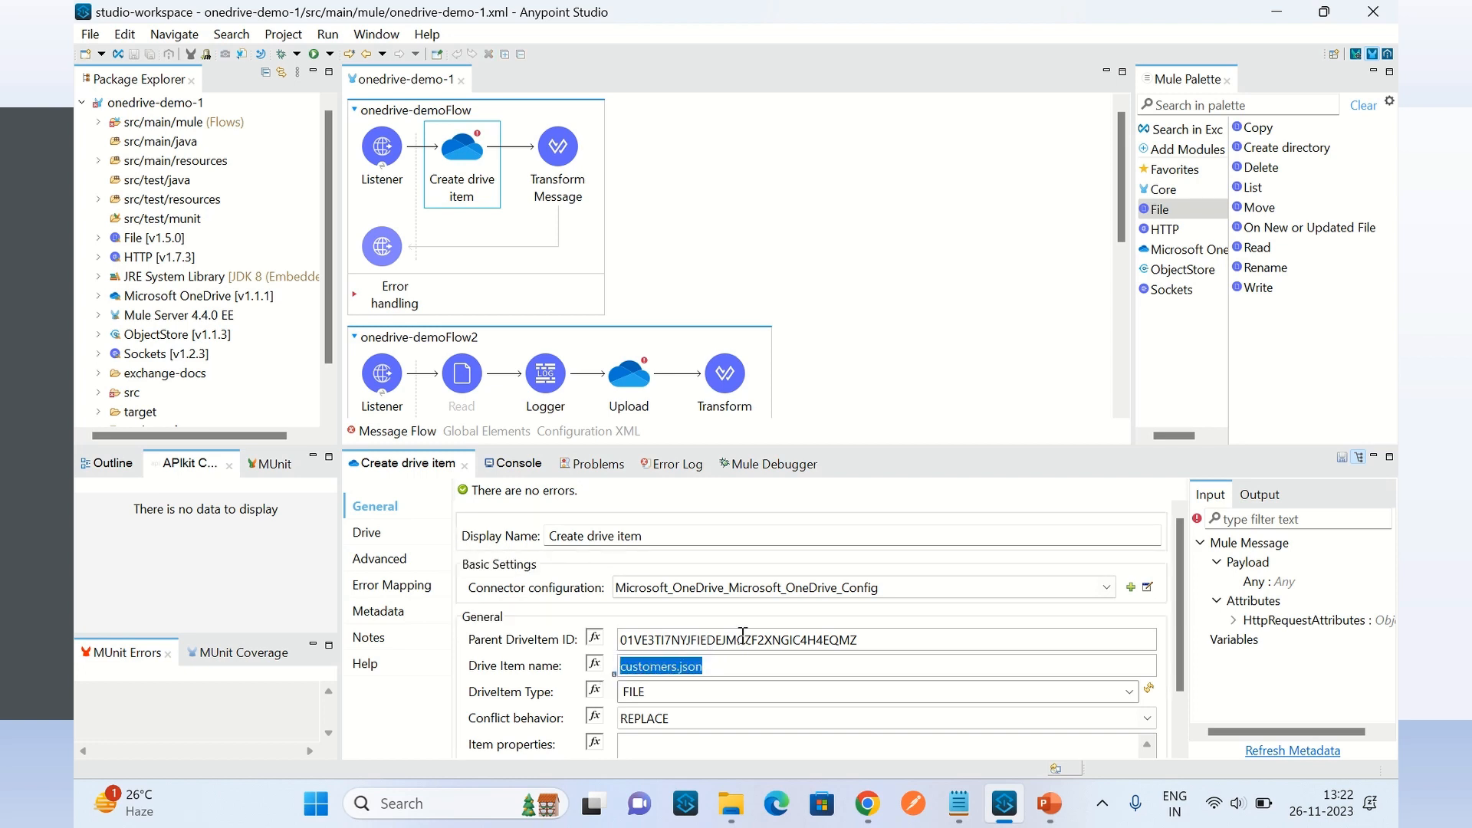
left_click_drag(864, 637, 610, 624)
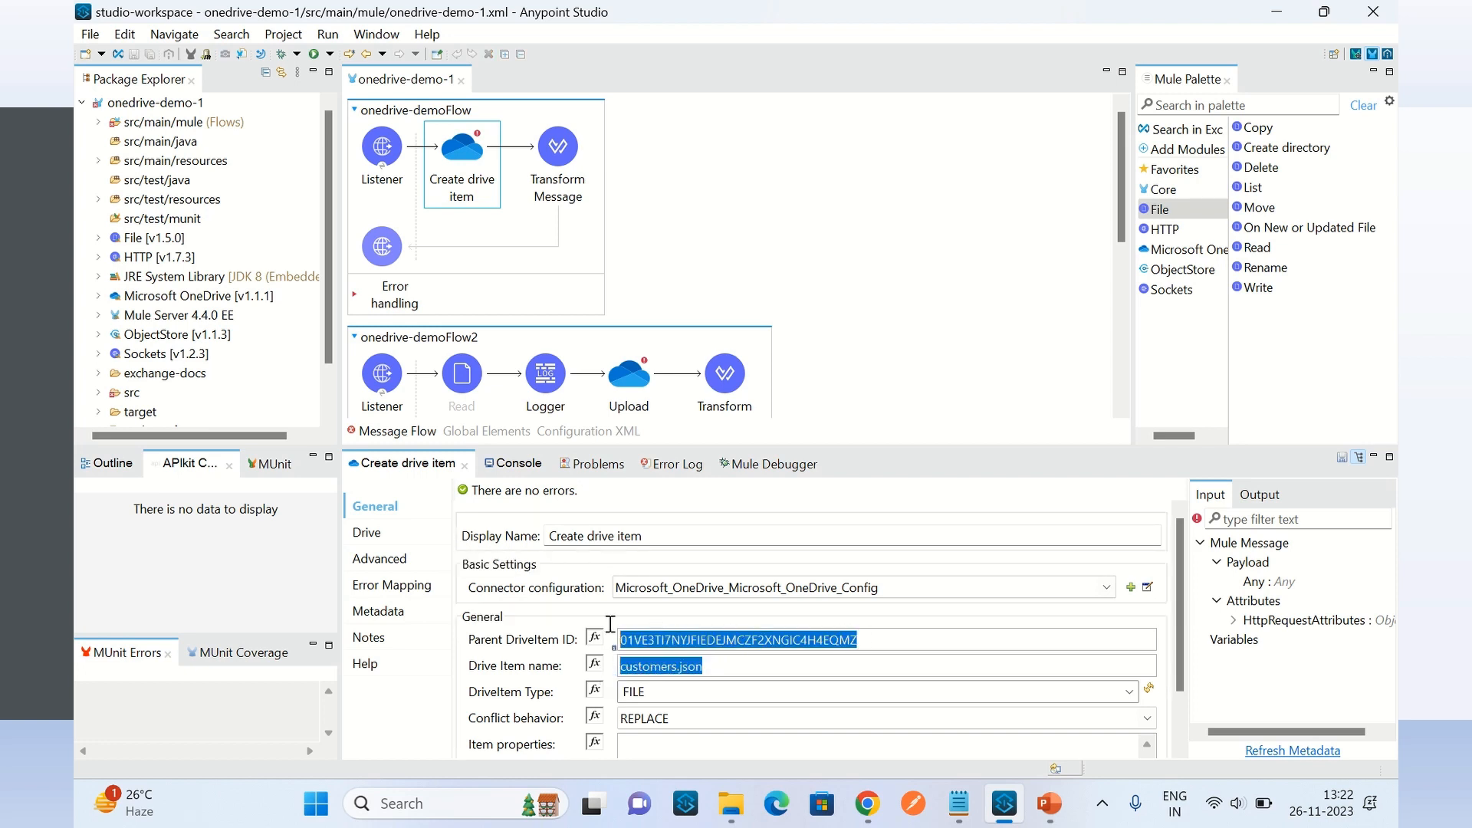
left_click(653, 667)
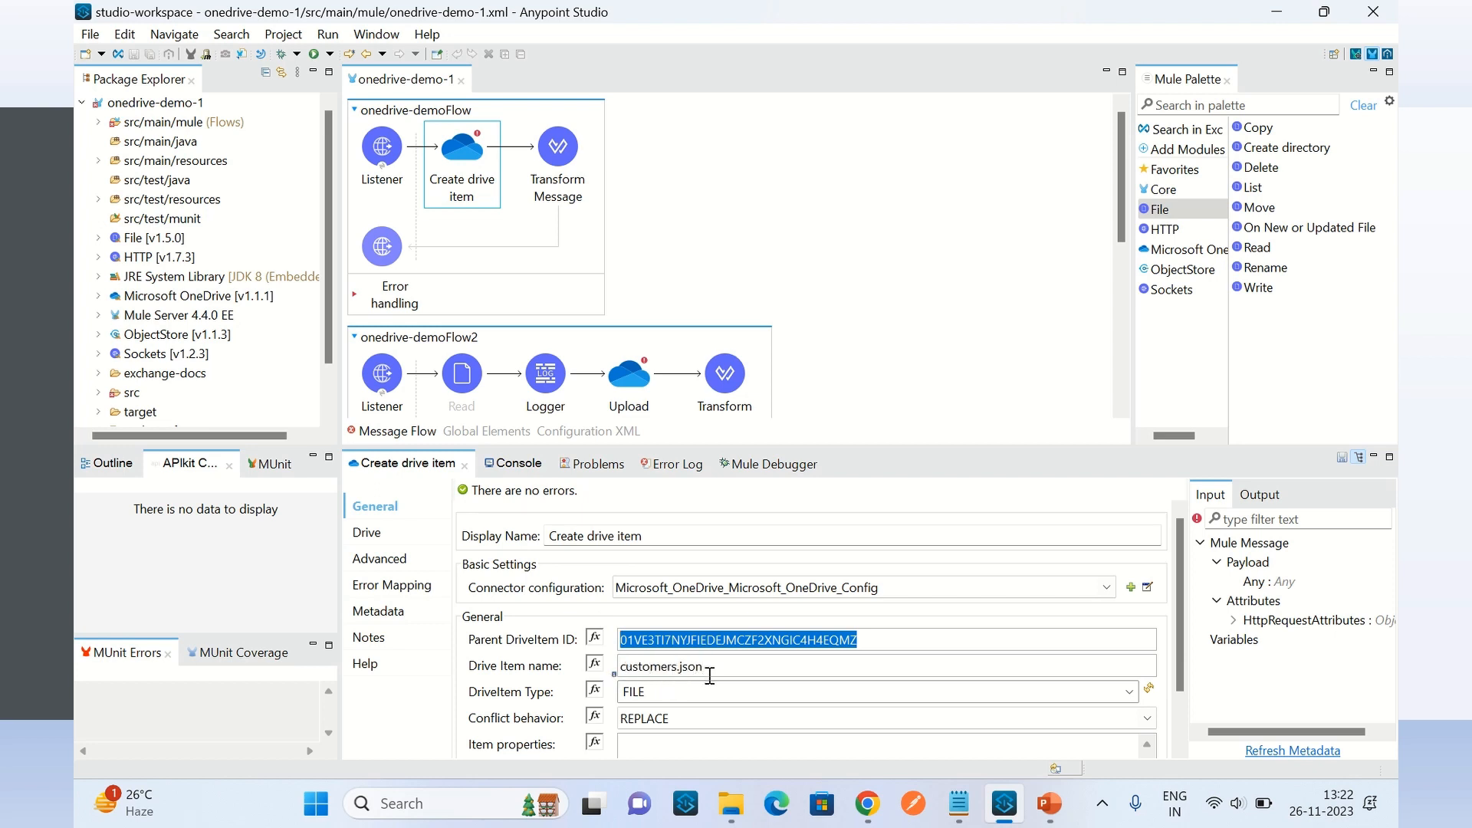
Check the first flow's Transform Message script, and return to the Create drive item operation's drive item name
left_click(557, 201)
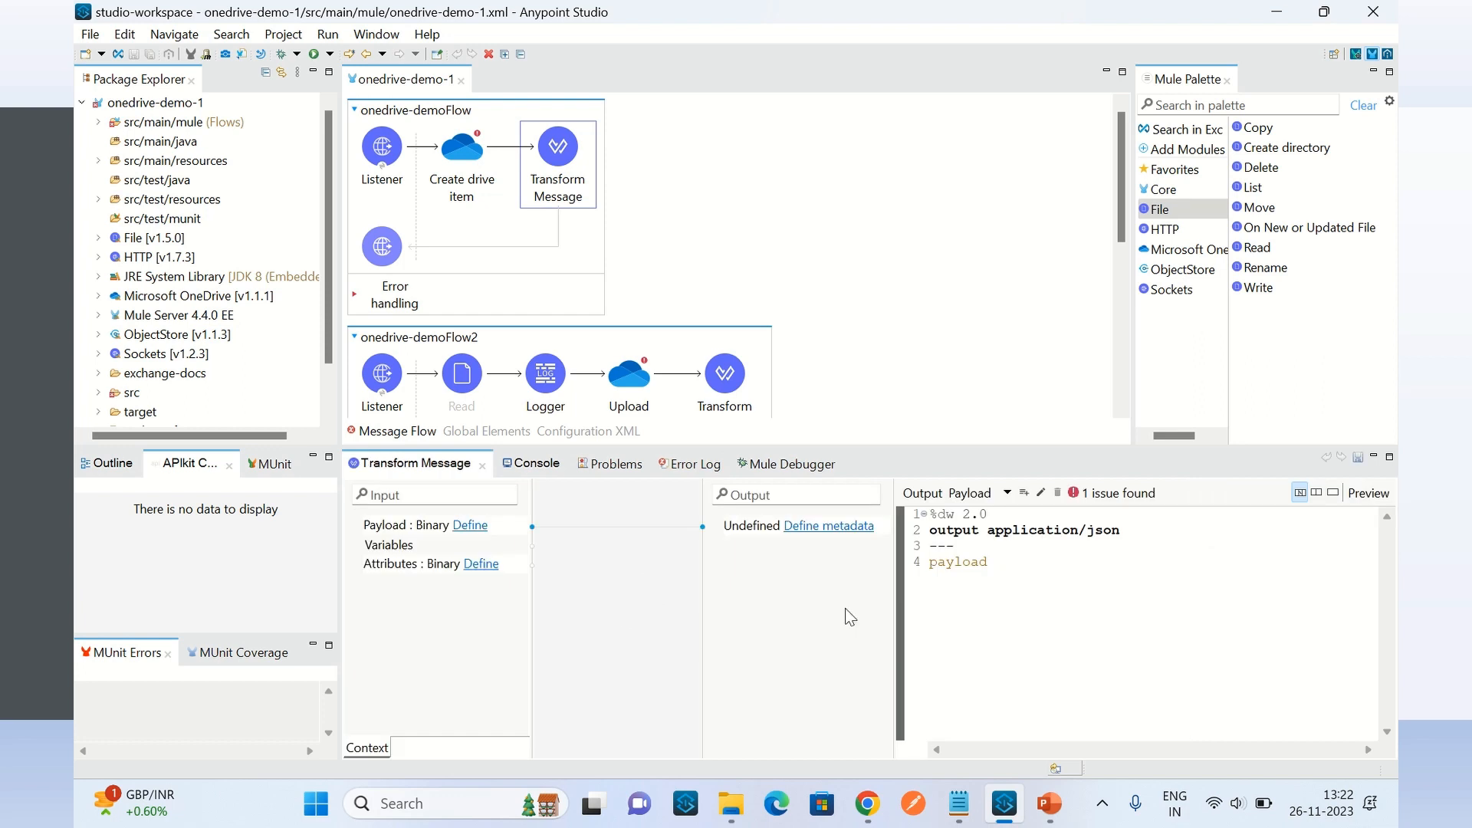
left_click(477, 152)
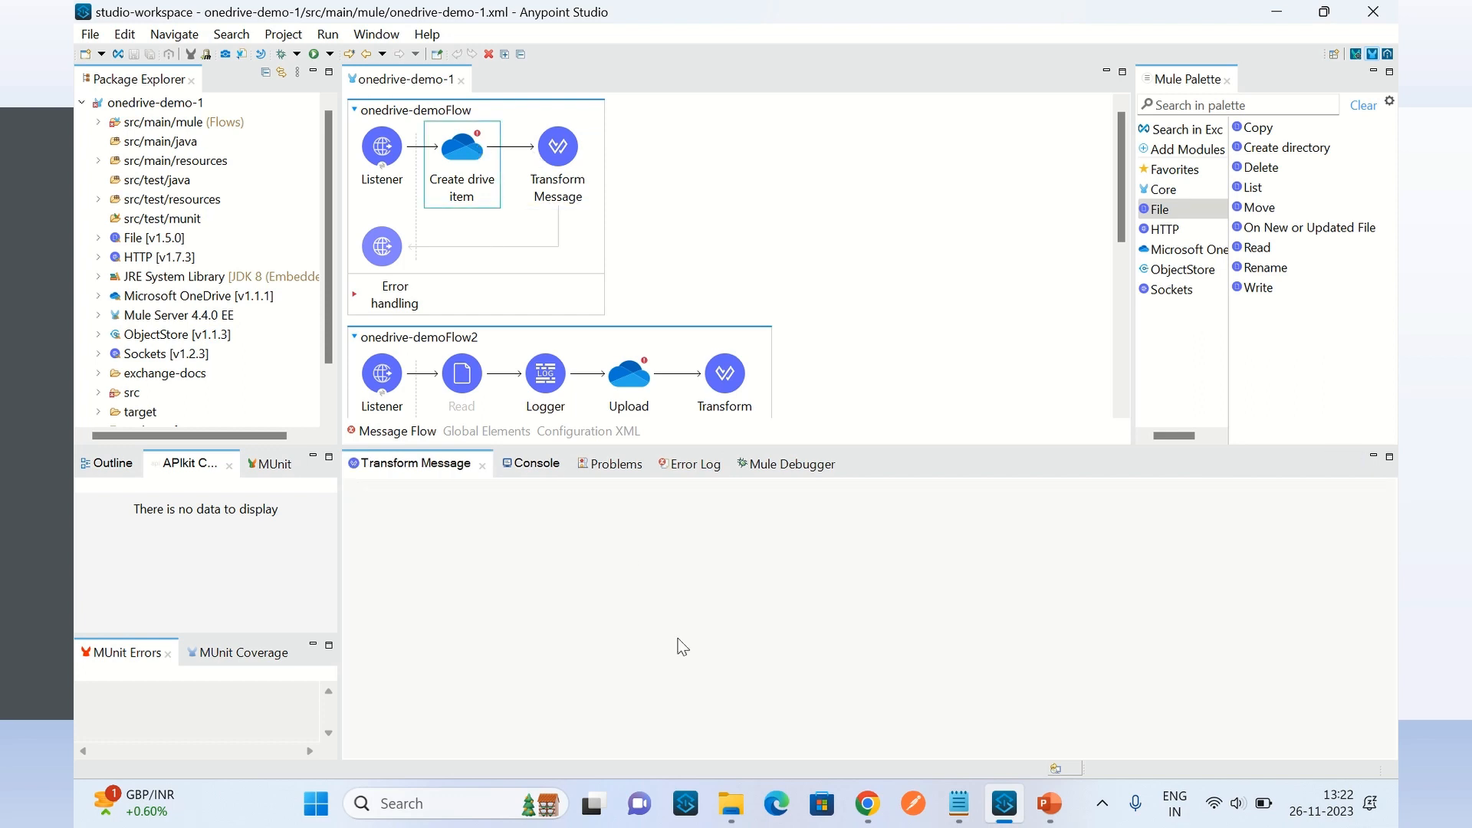
left_click_drag(722, 667, 610, 657)
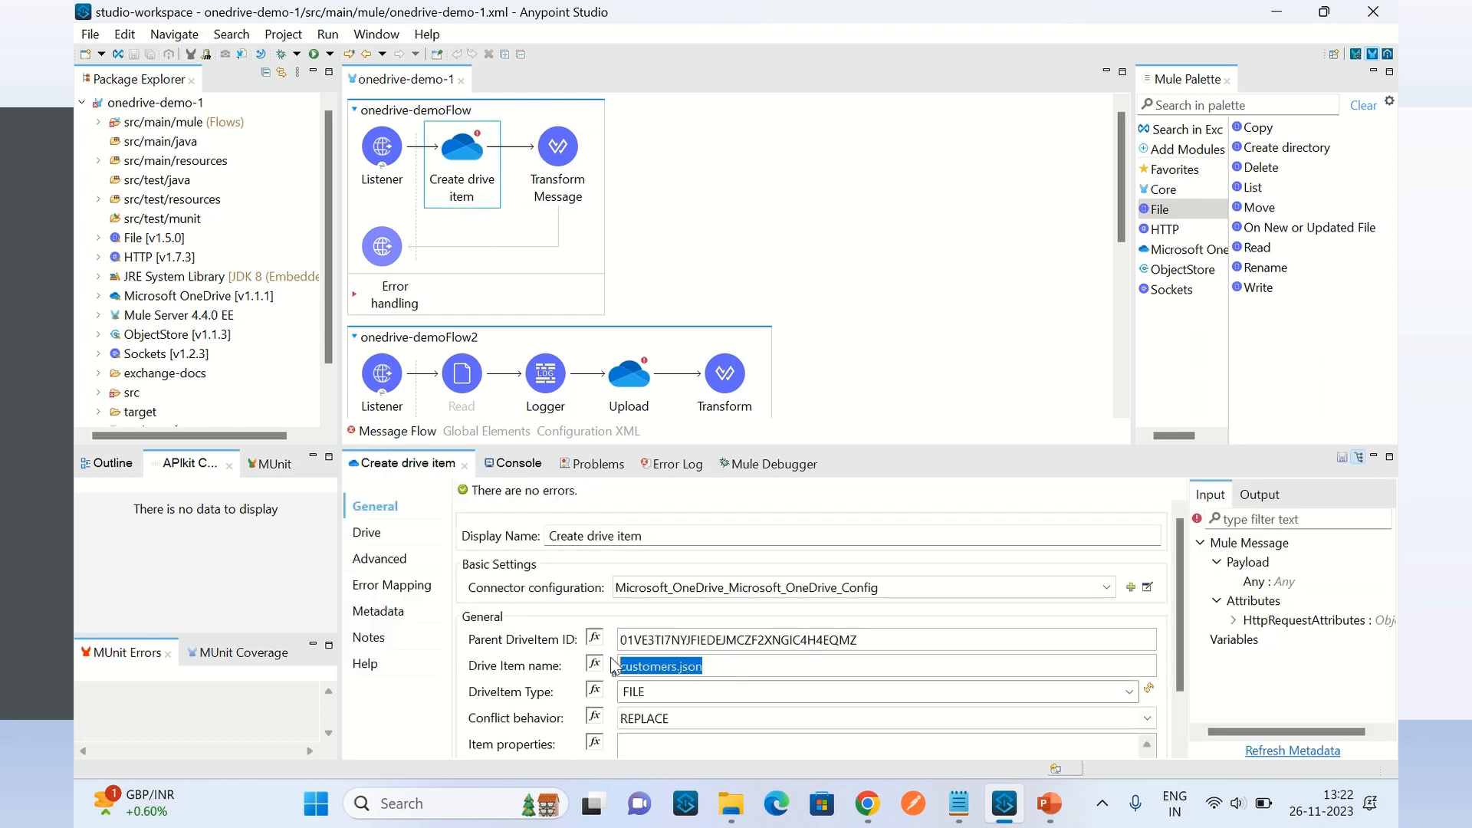
Switch to Chrome to check the mule-files folder, launch Postman, and return to Anypoint Studio
double_click(658, 668)
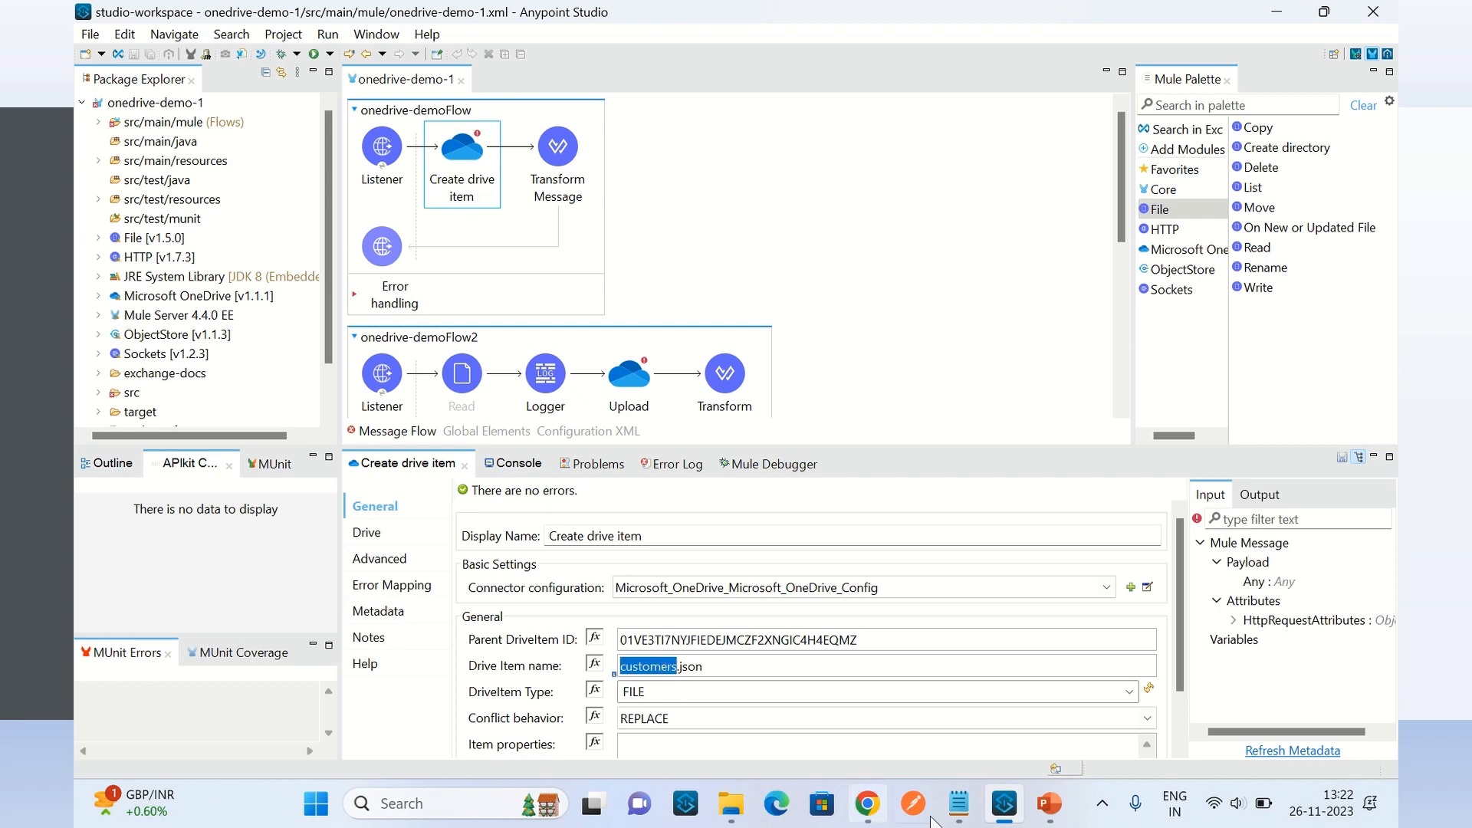
mouse_move(958, 815)
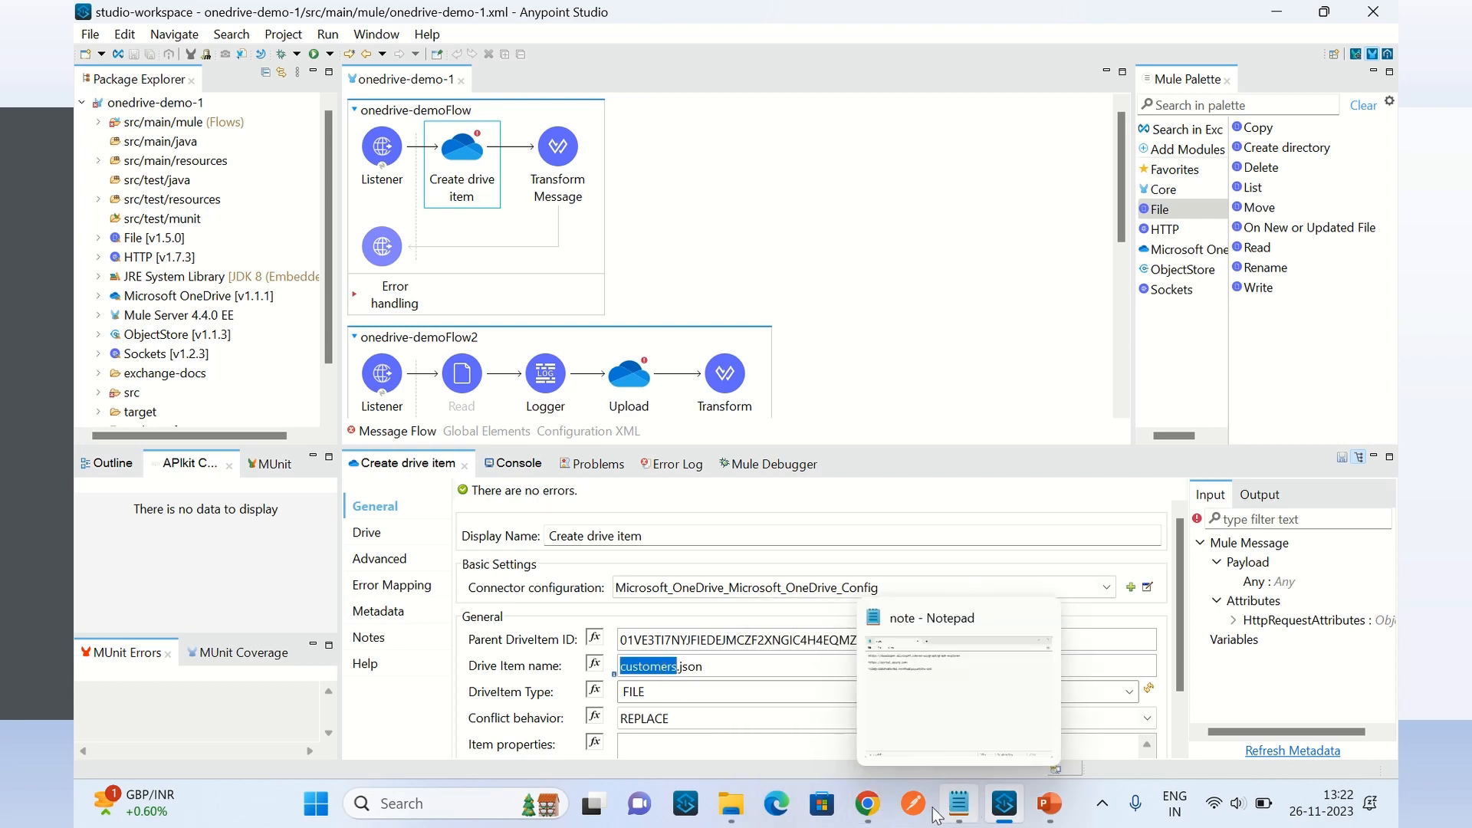
left_click(867, 802)
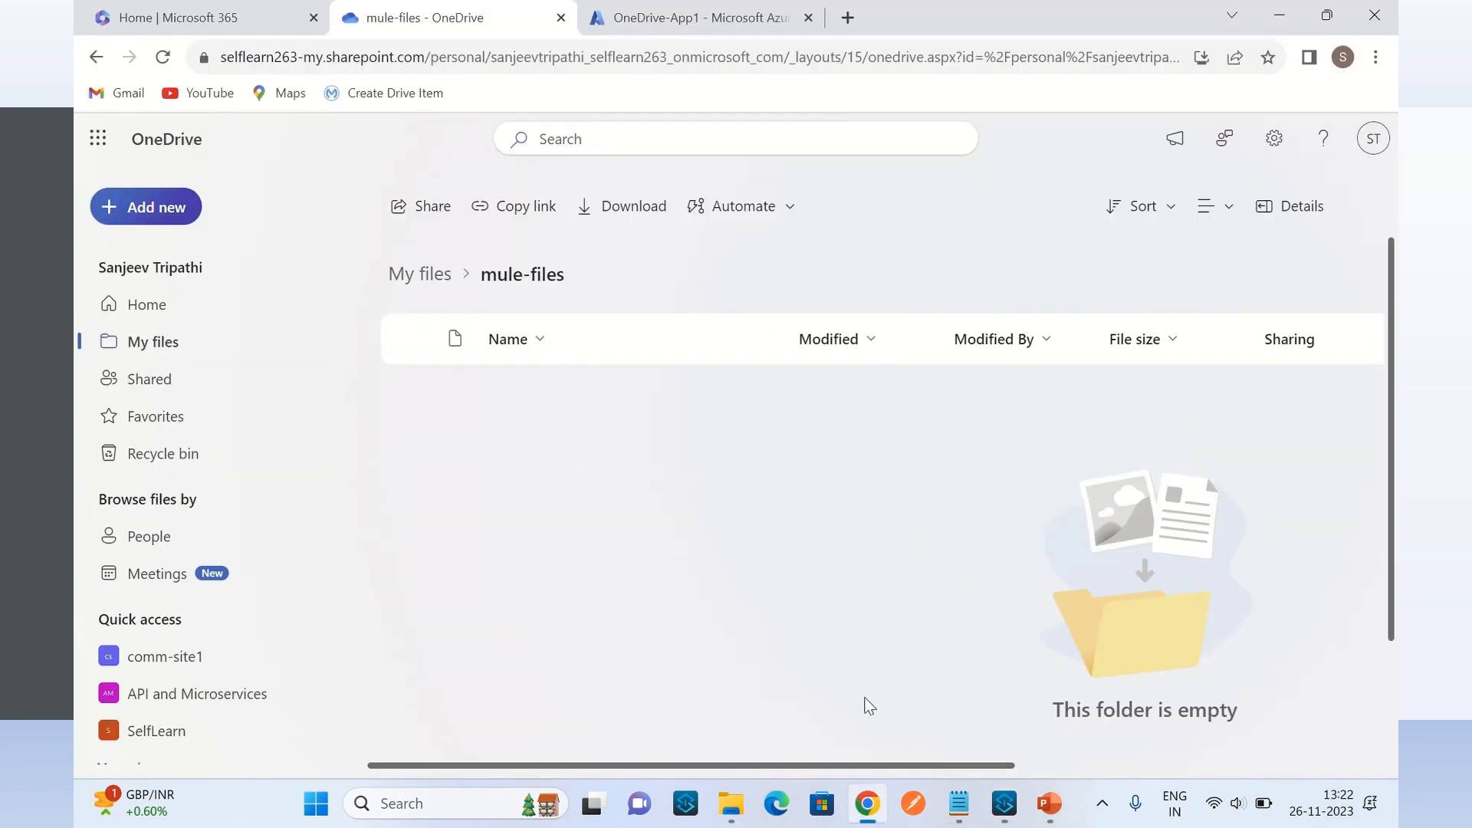
mouse_move(942, 818)
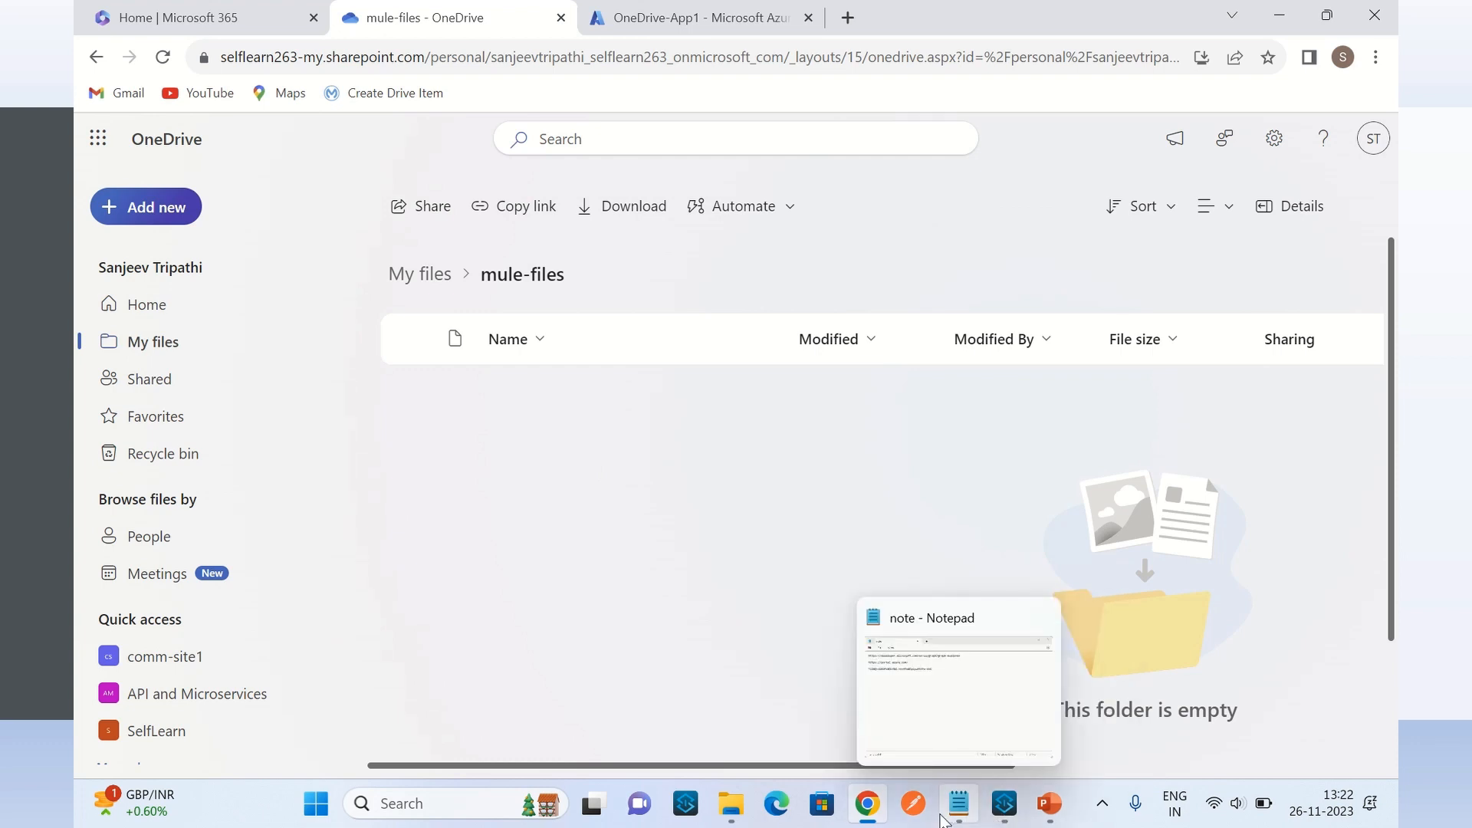
left_click(919, 809)
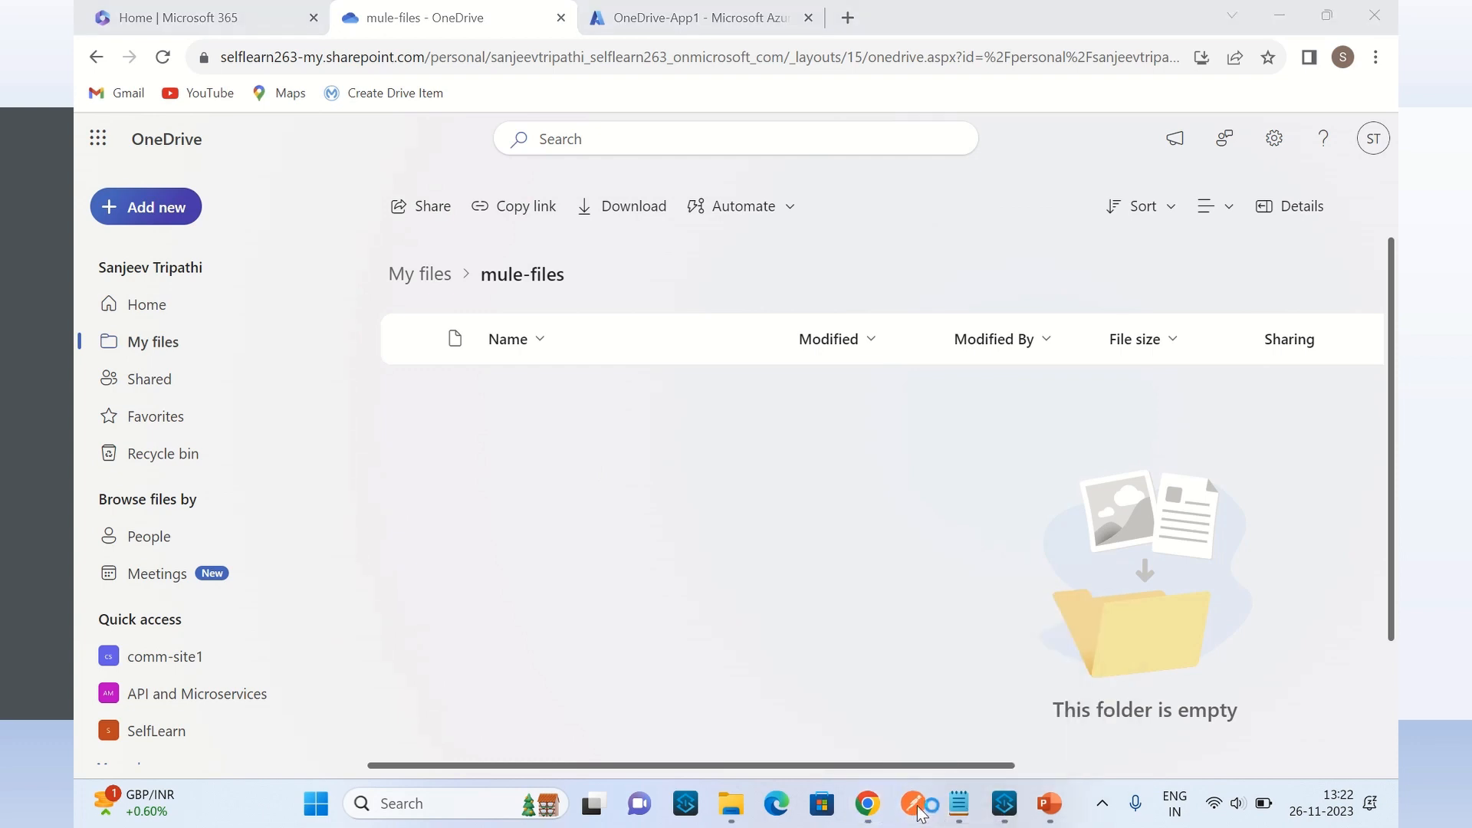
left_click(1006, 811)
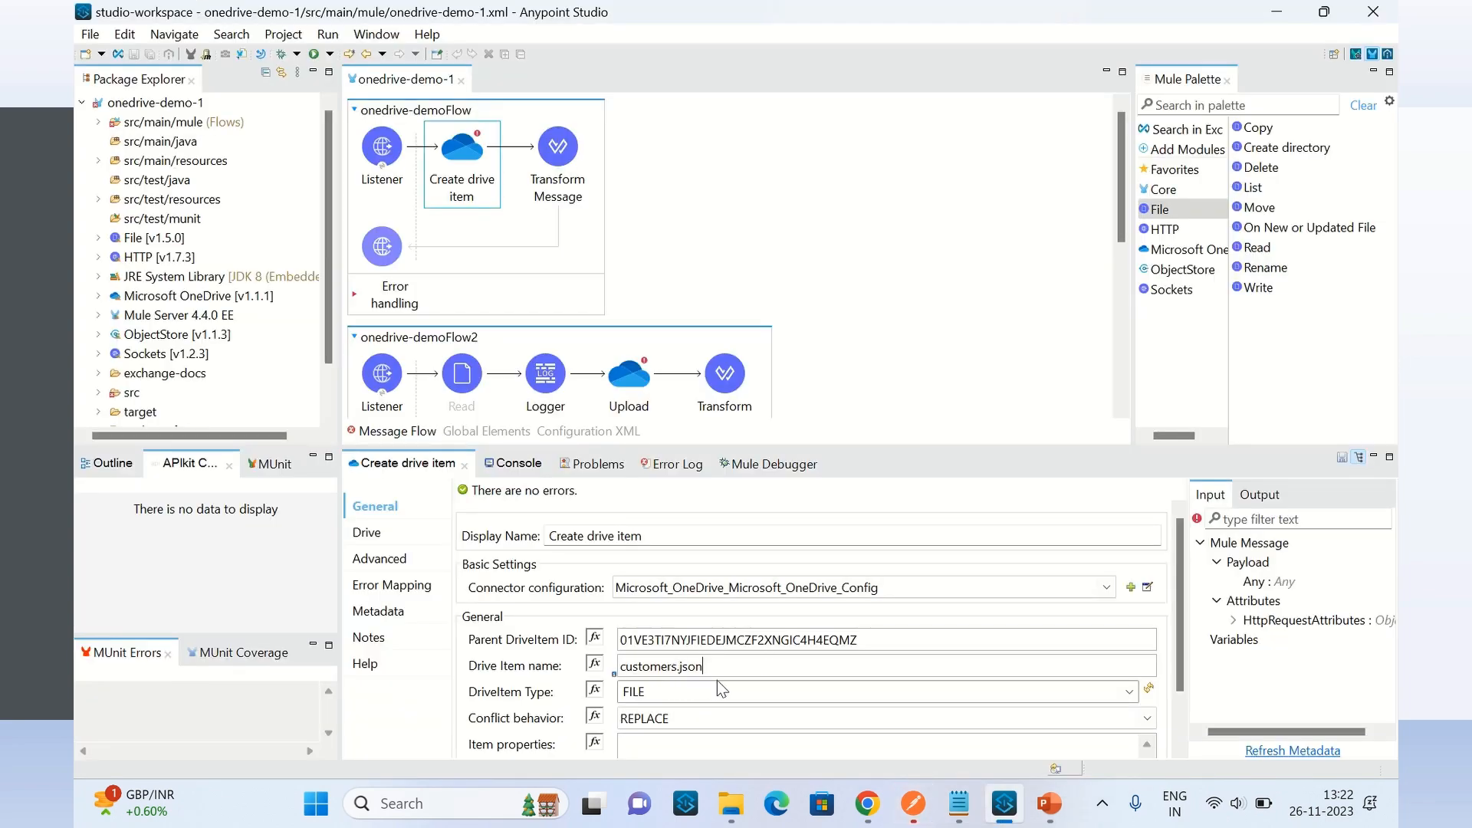
Examine the file ID and the payload content expression of the Upload content operation in onedrive-demoFlow2
left_click(631, 380)
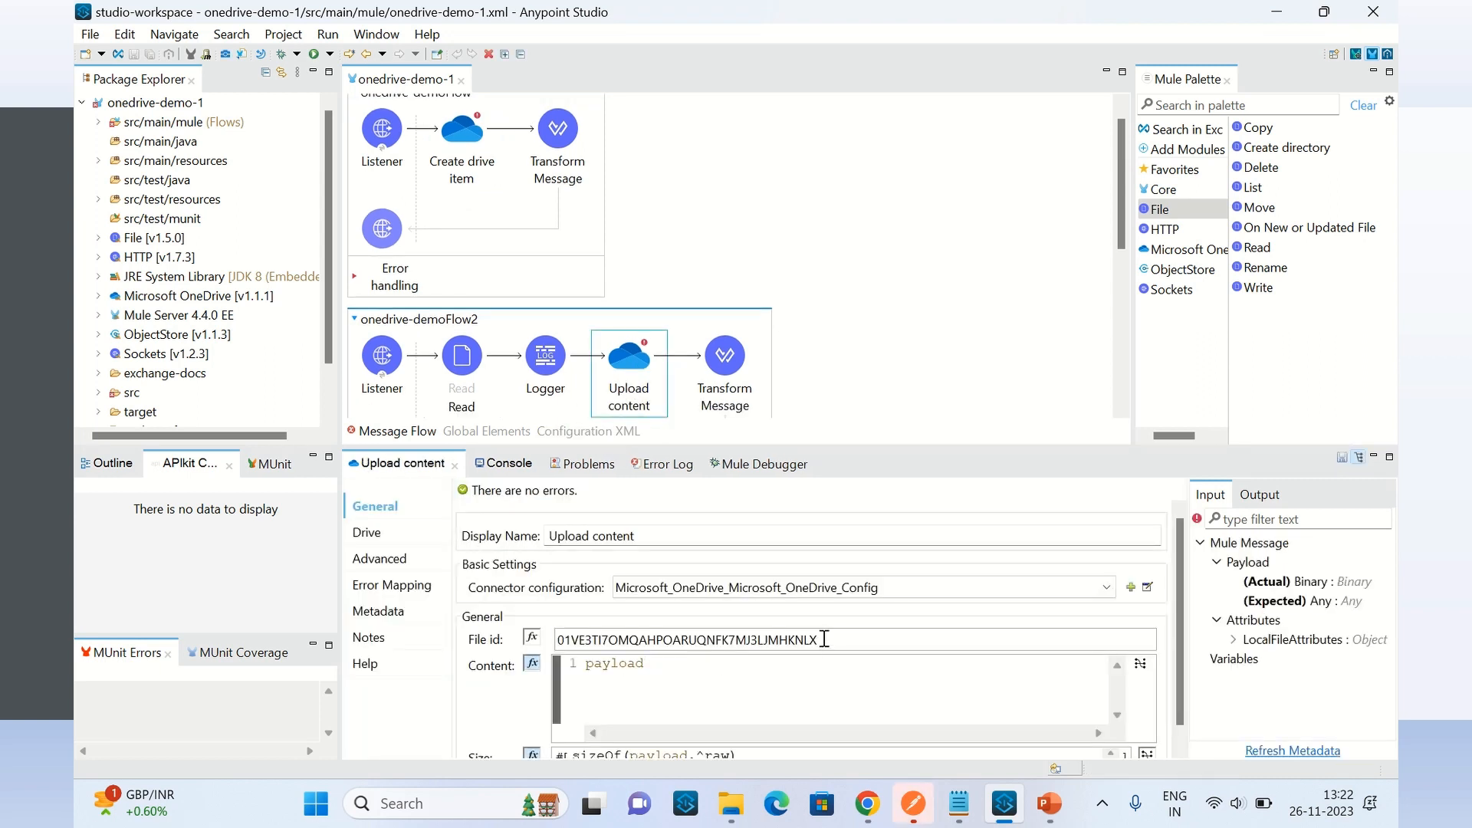
left_click_drag(824, 639, 543, 636)
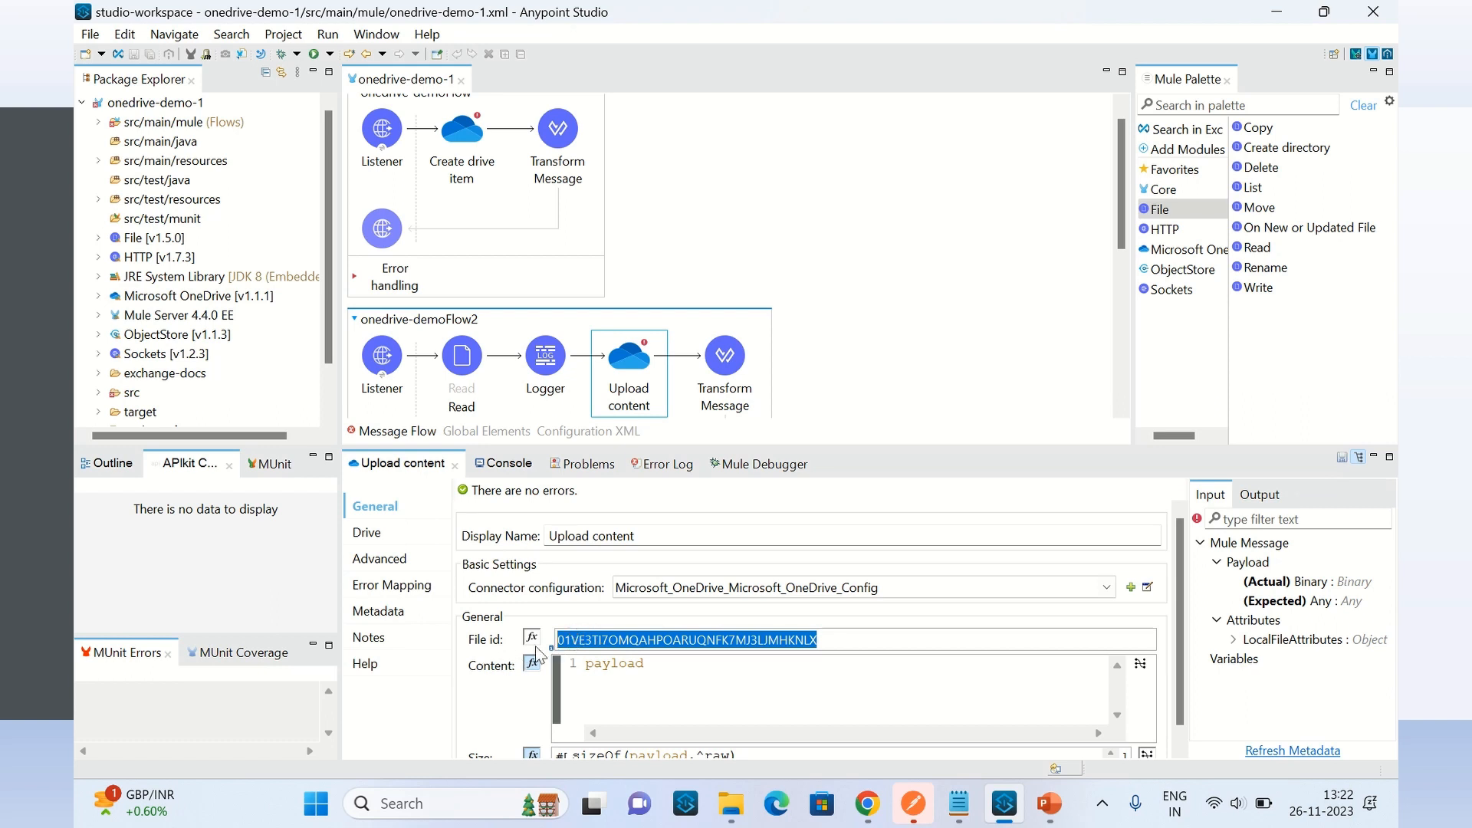
left_click(604, 638)
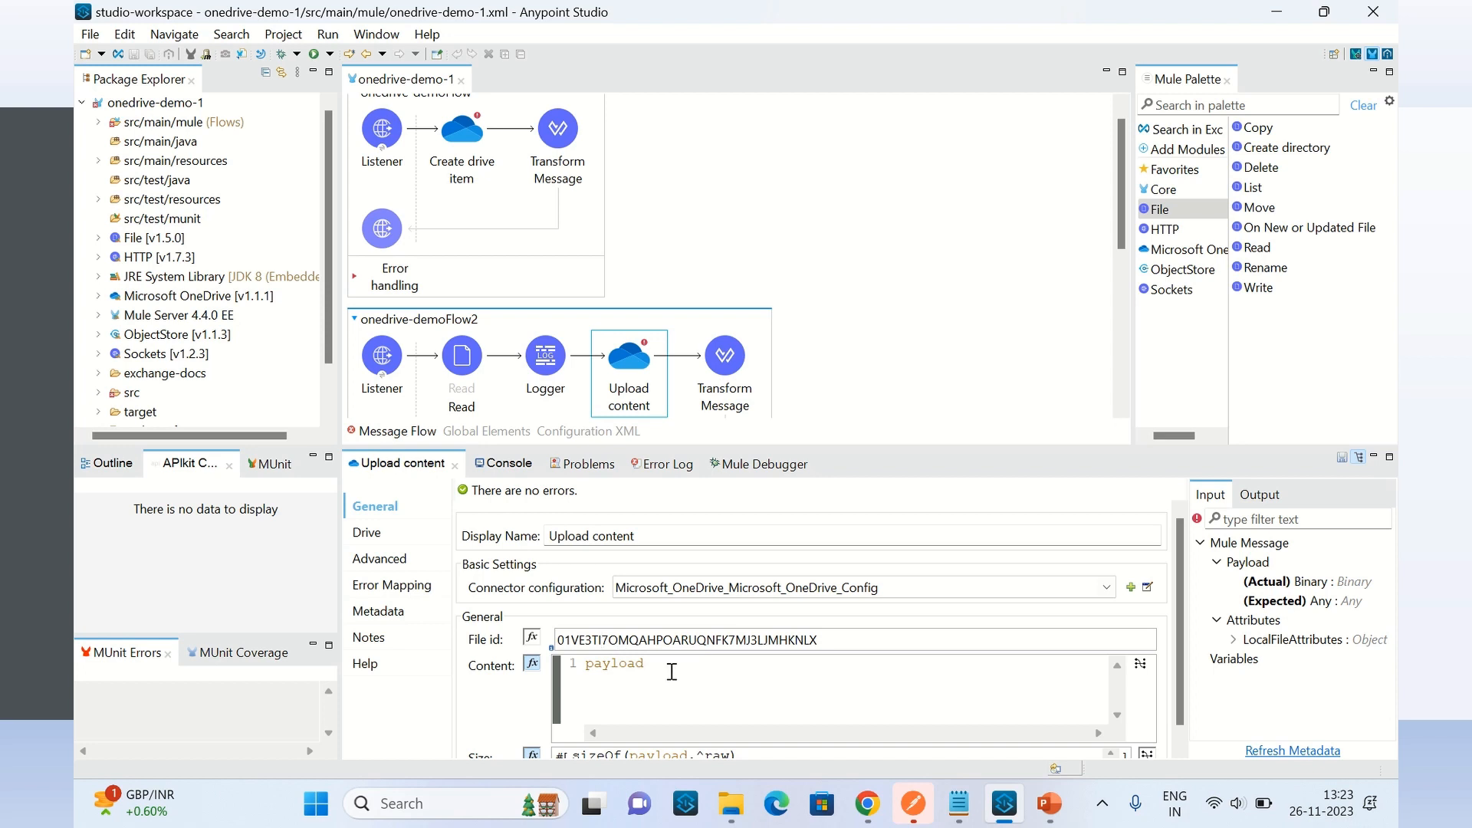
left_click_drag(637, 664, 583, 666)
left_click(836, 199)
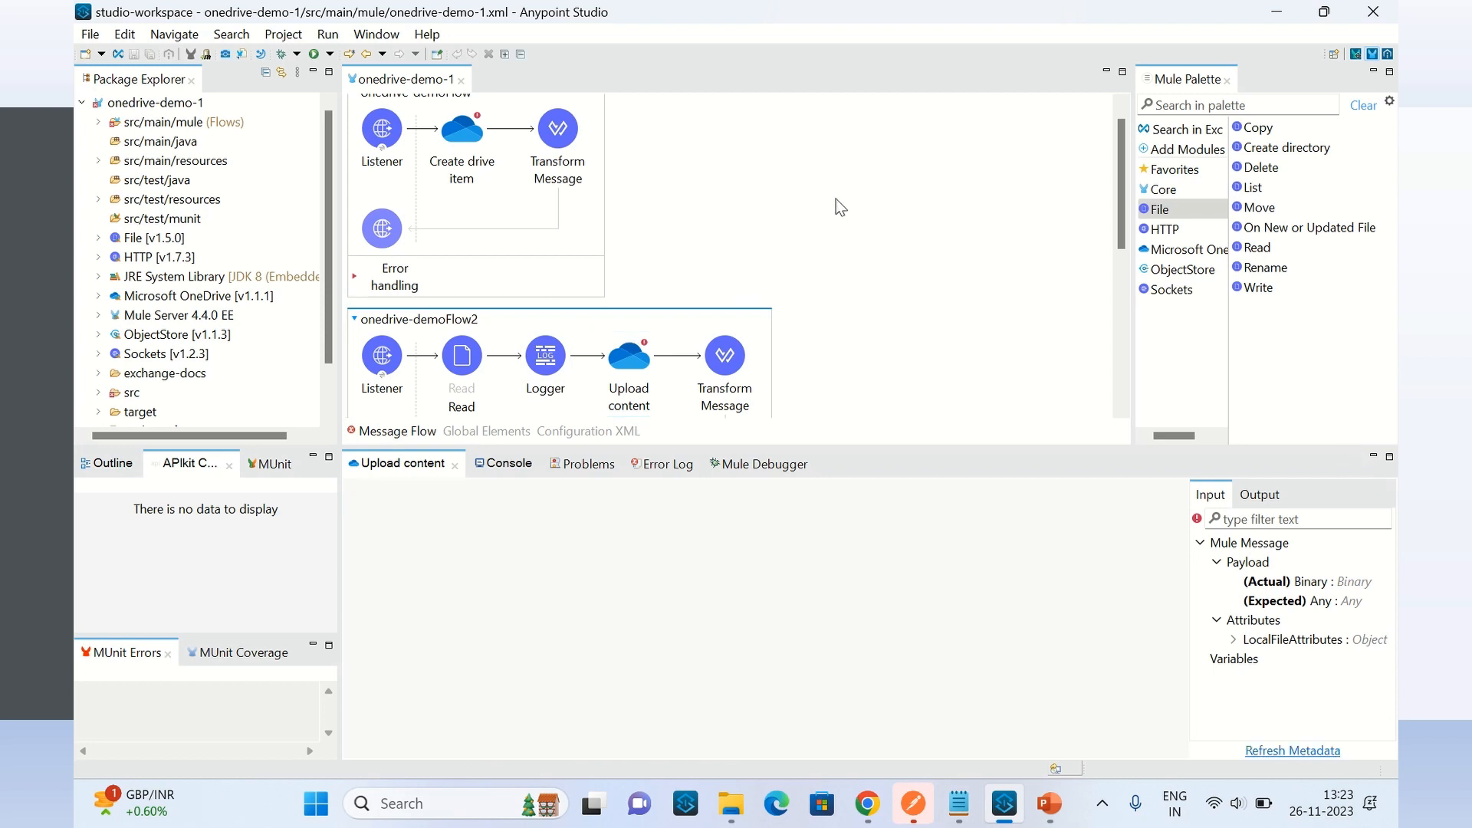
Check the Read Customers operation's file path and the working directory in File_Config, and return to the message flow without changes
scroll(860, 263, "down", 2)
left_click(475, 285)
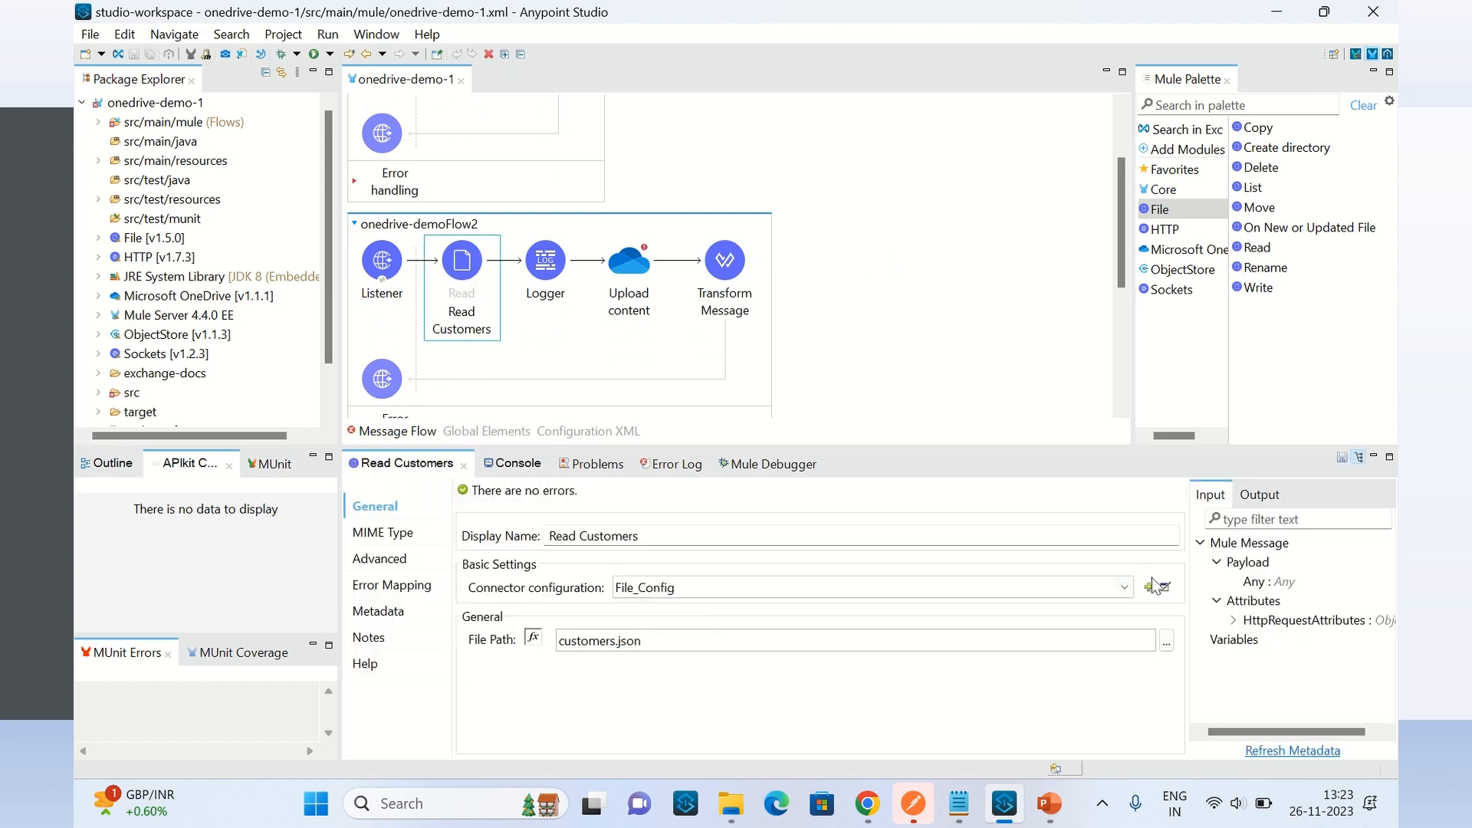
left_click(1165, 588)
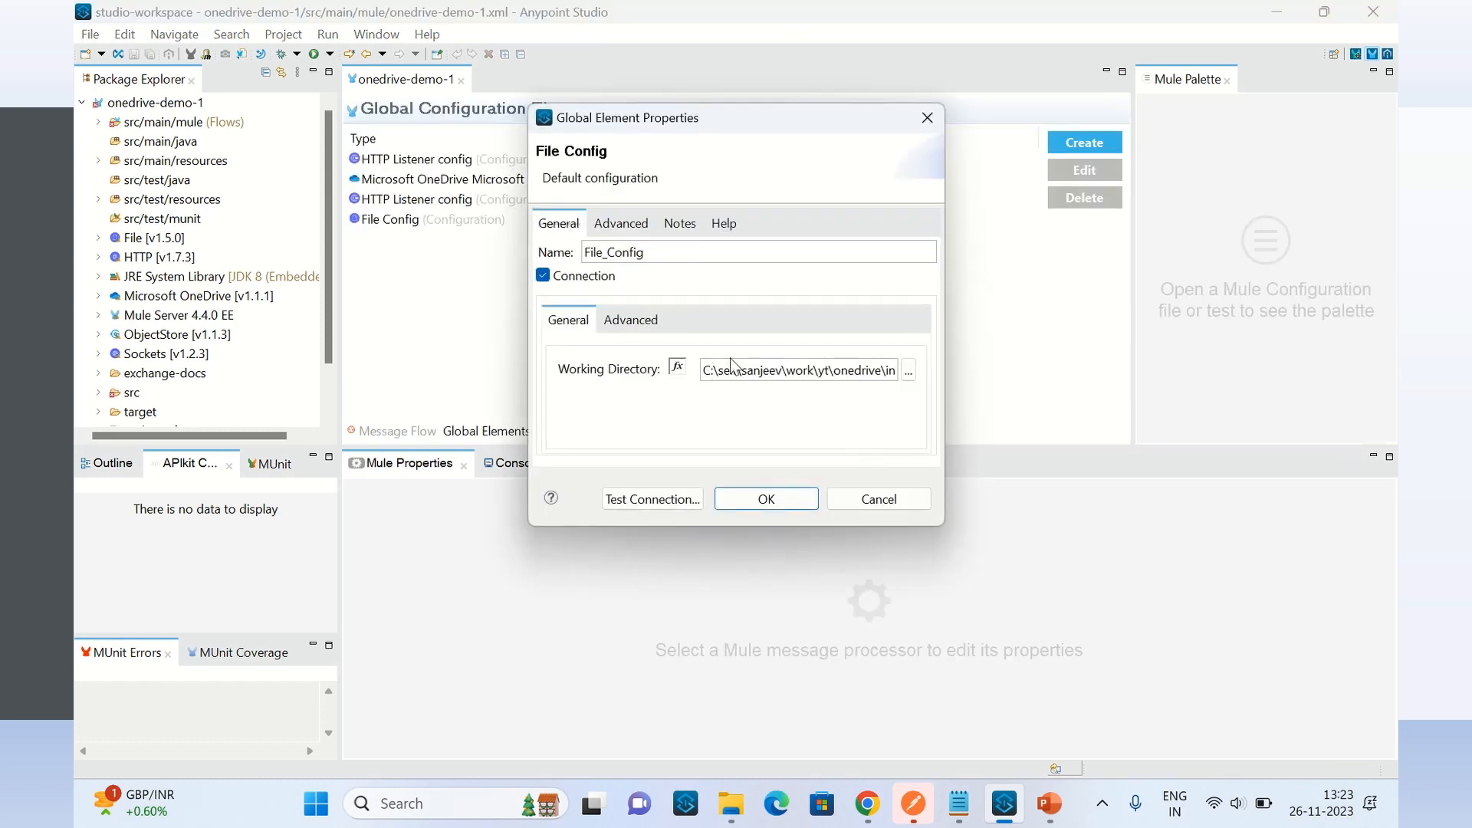
left_click(909, 371)
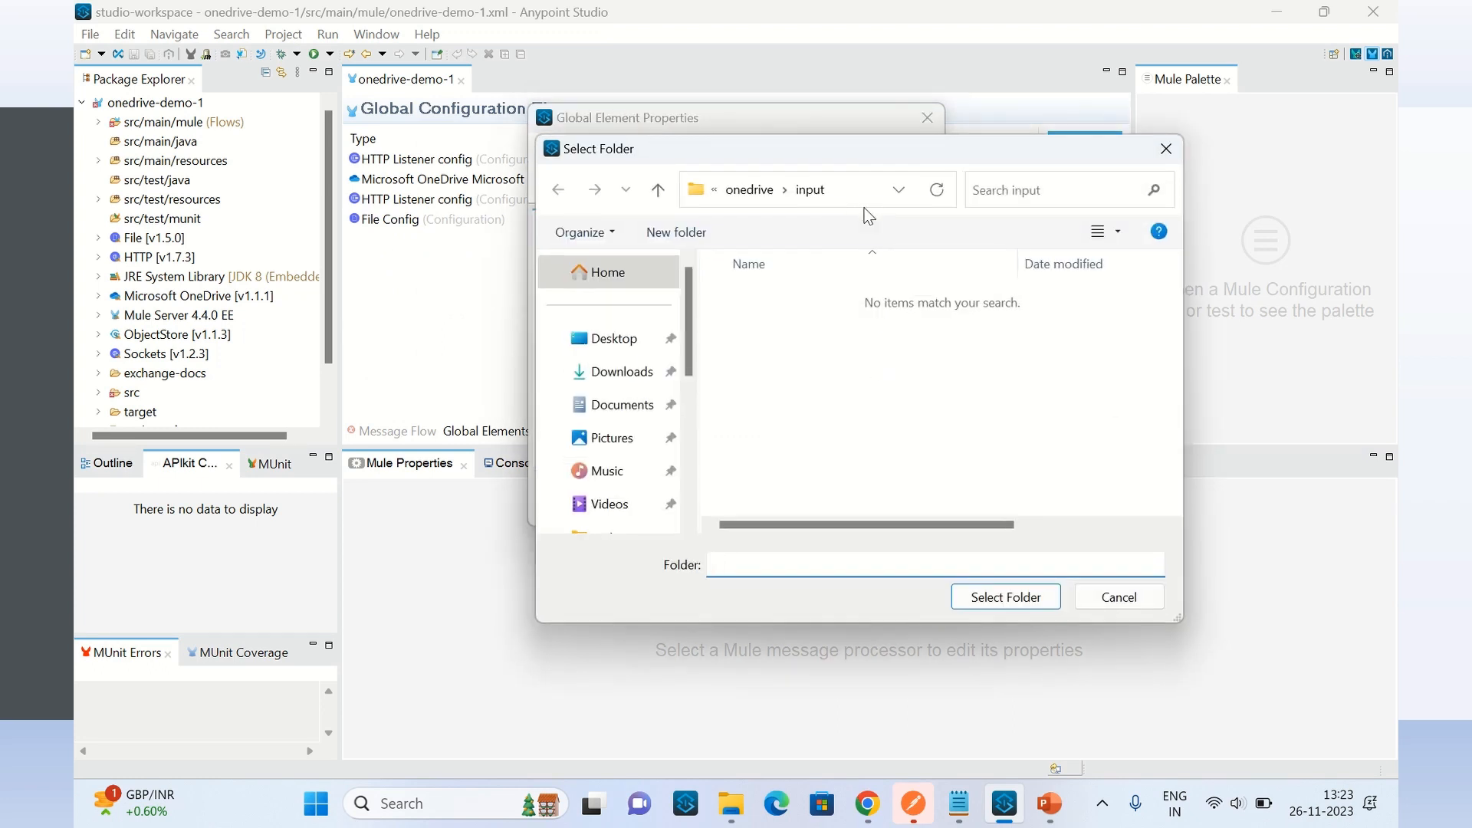
left_click(1113, 598)
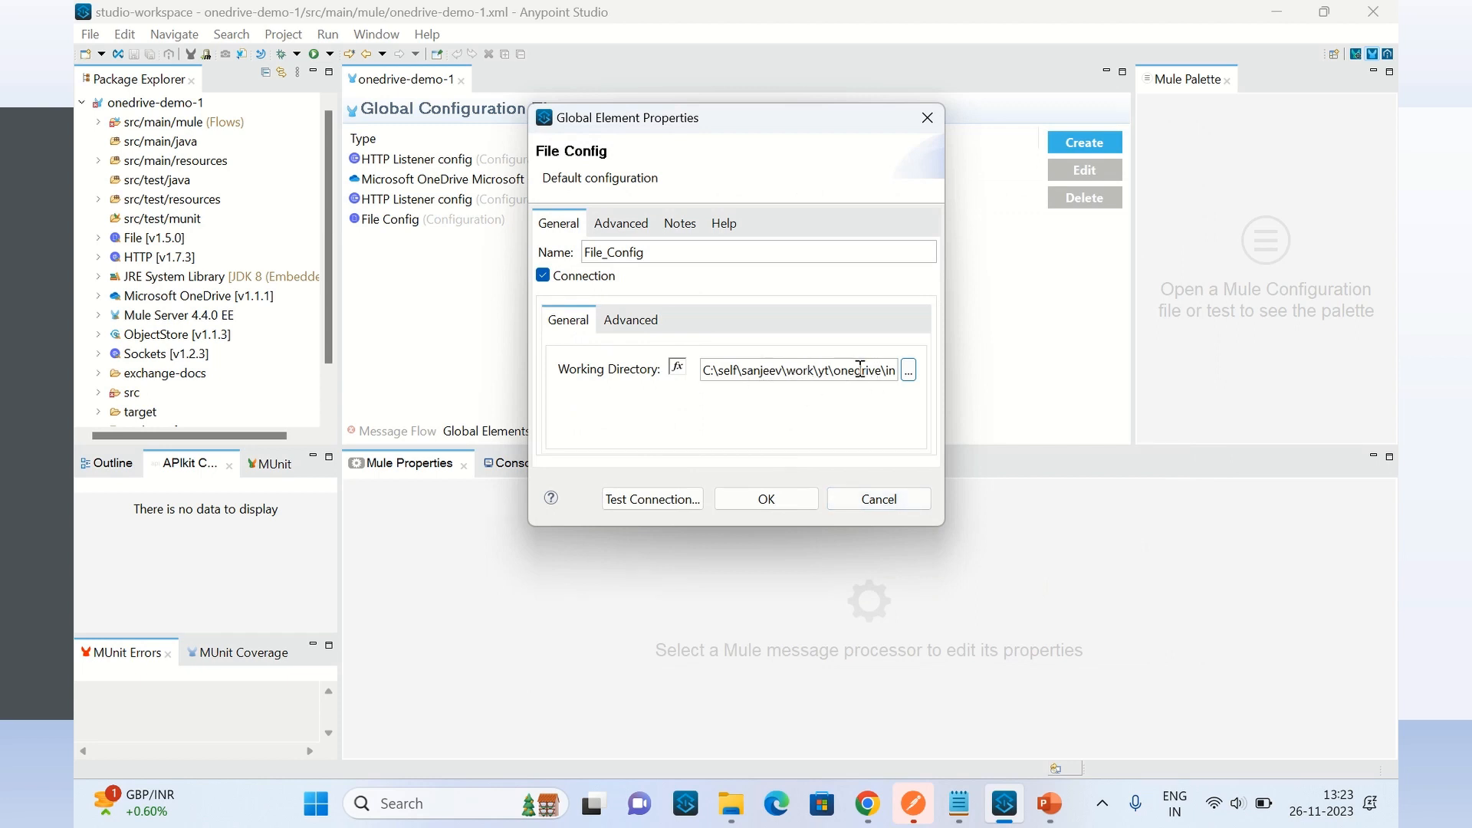
left_click(879, 499)
left_click(391, 432)
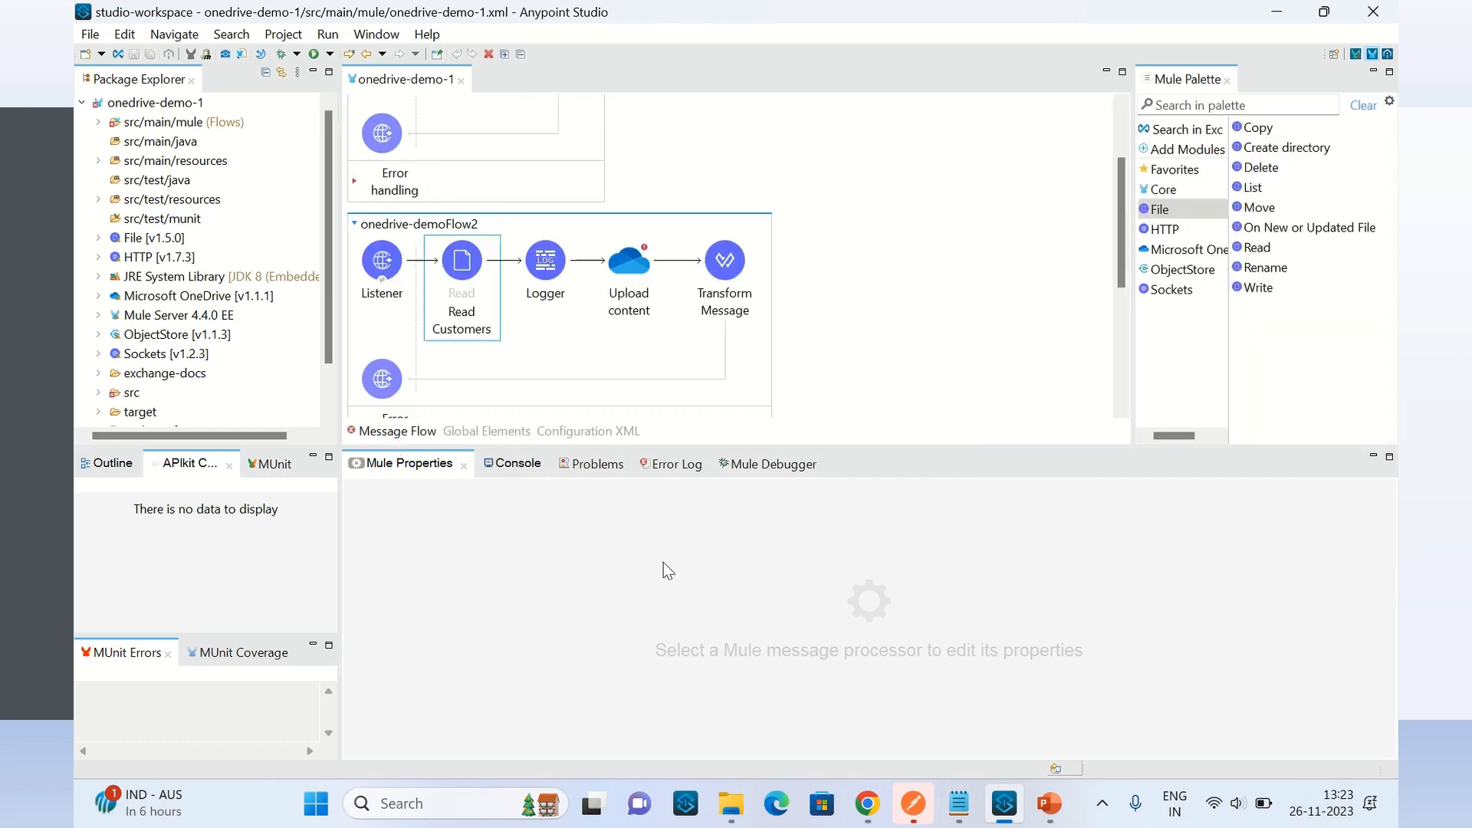
Review the Upload content operation's file ID and the expression that sets its size
left_click(639, 276)
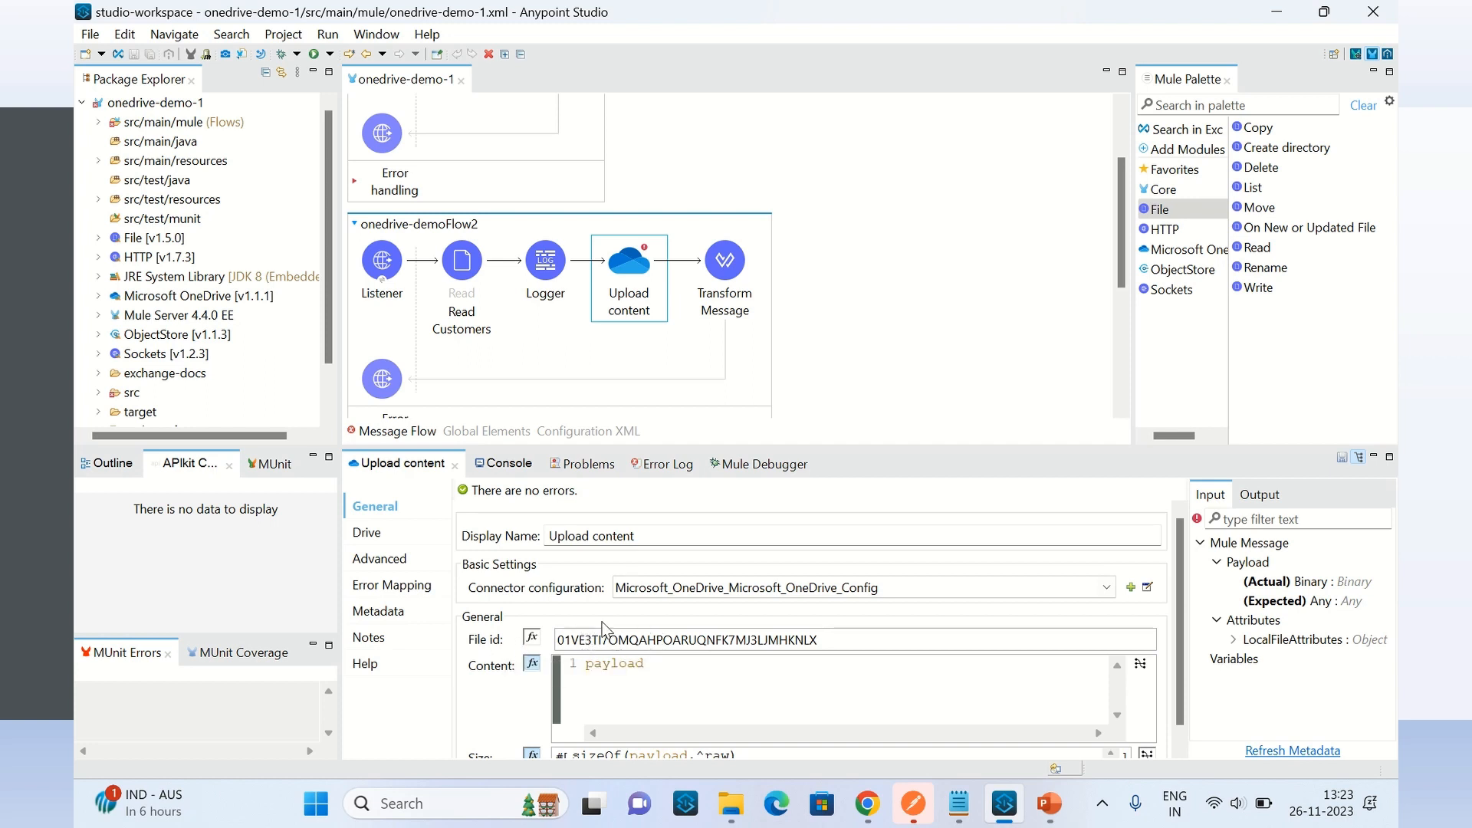
left_click(609, 644)
left_click(920, 288)
left_click(635, 287)
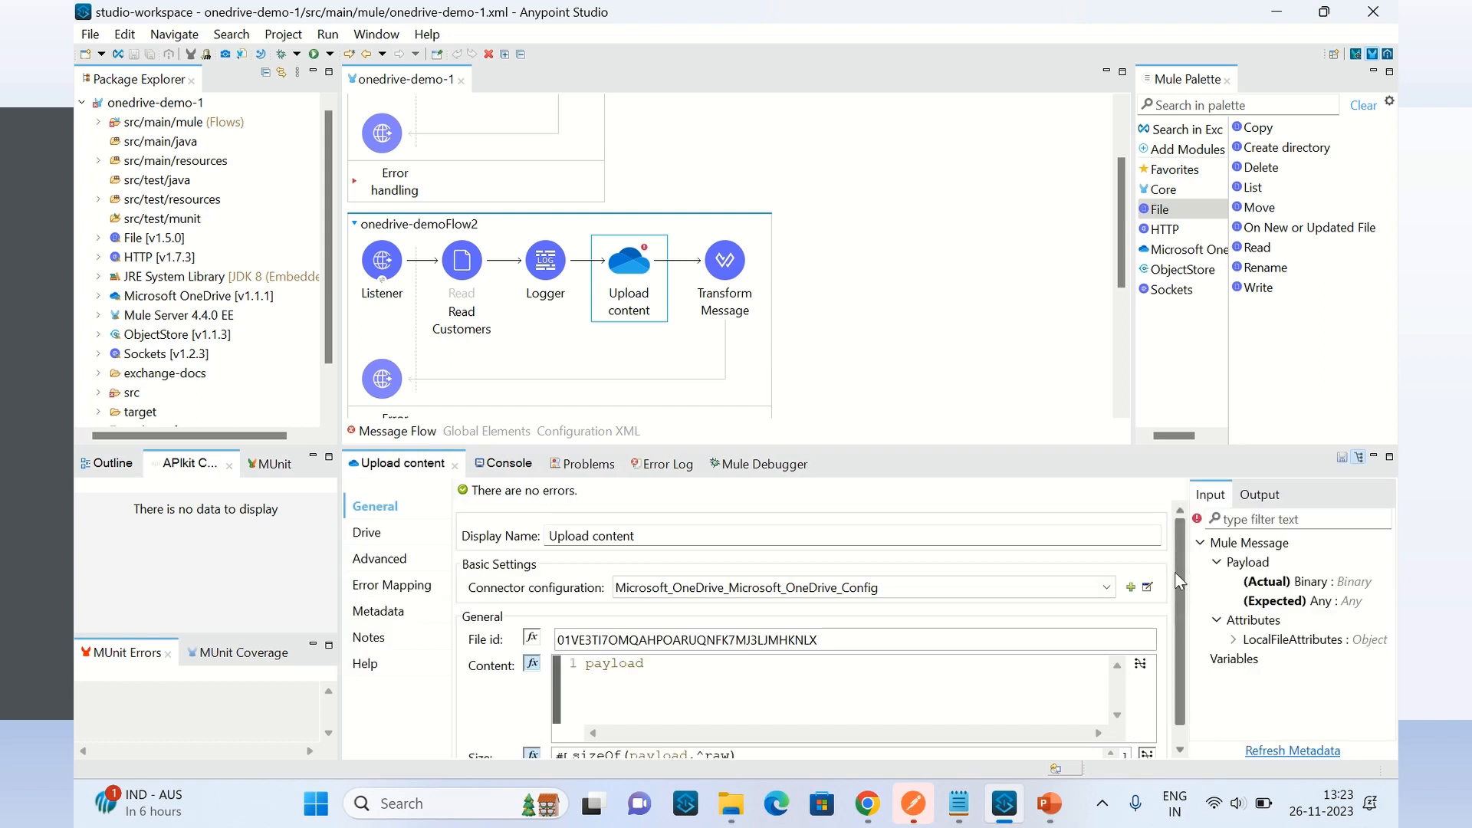
left_click_drag(1178, 573, 1176, 644)
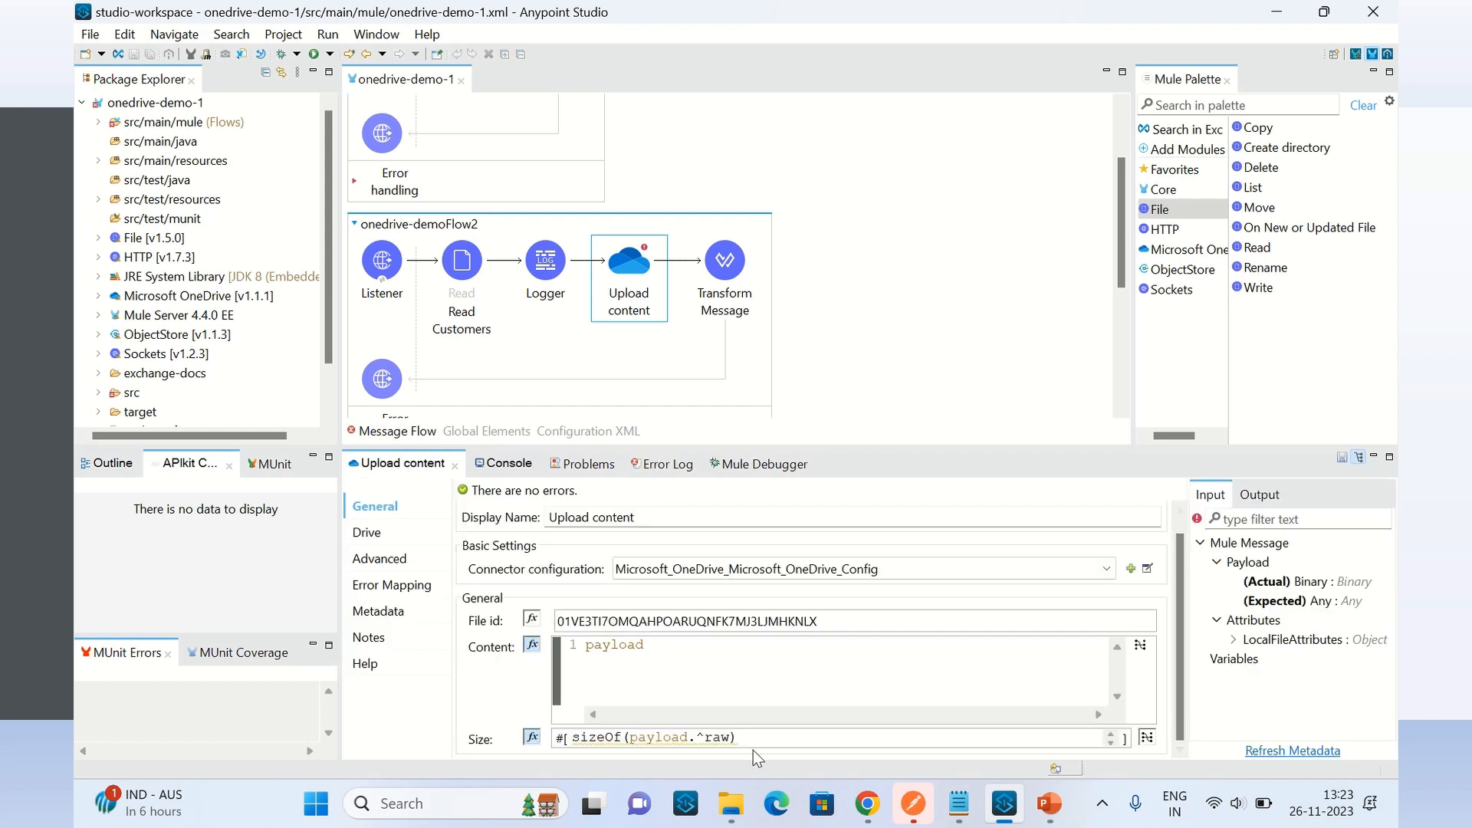
left_click_drag(742, 737, 567, 737)
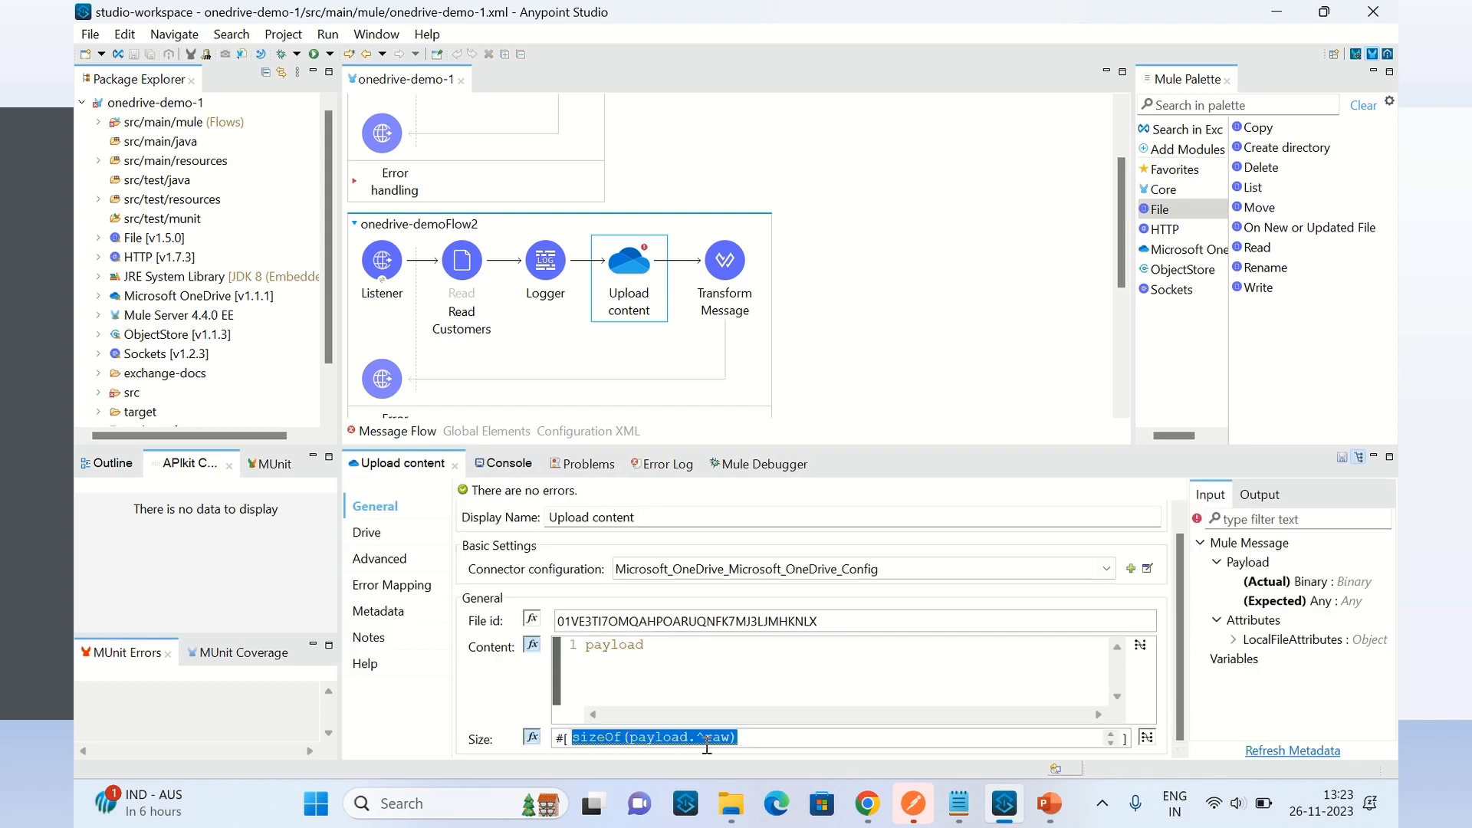
left_click(774, 742)
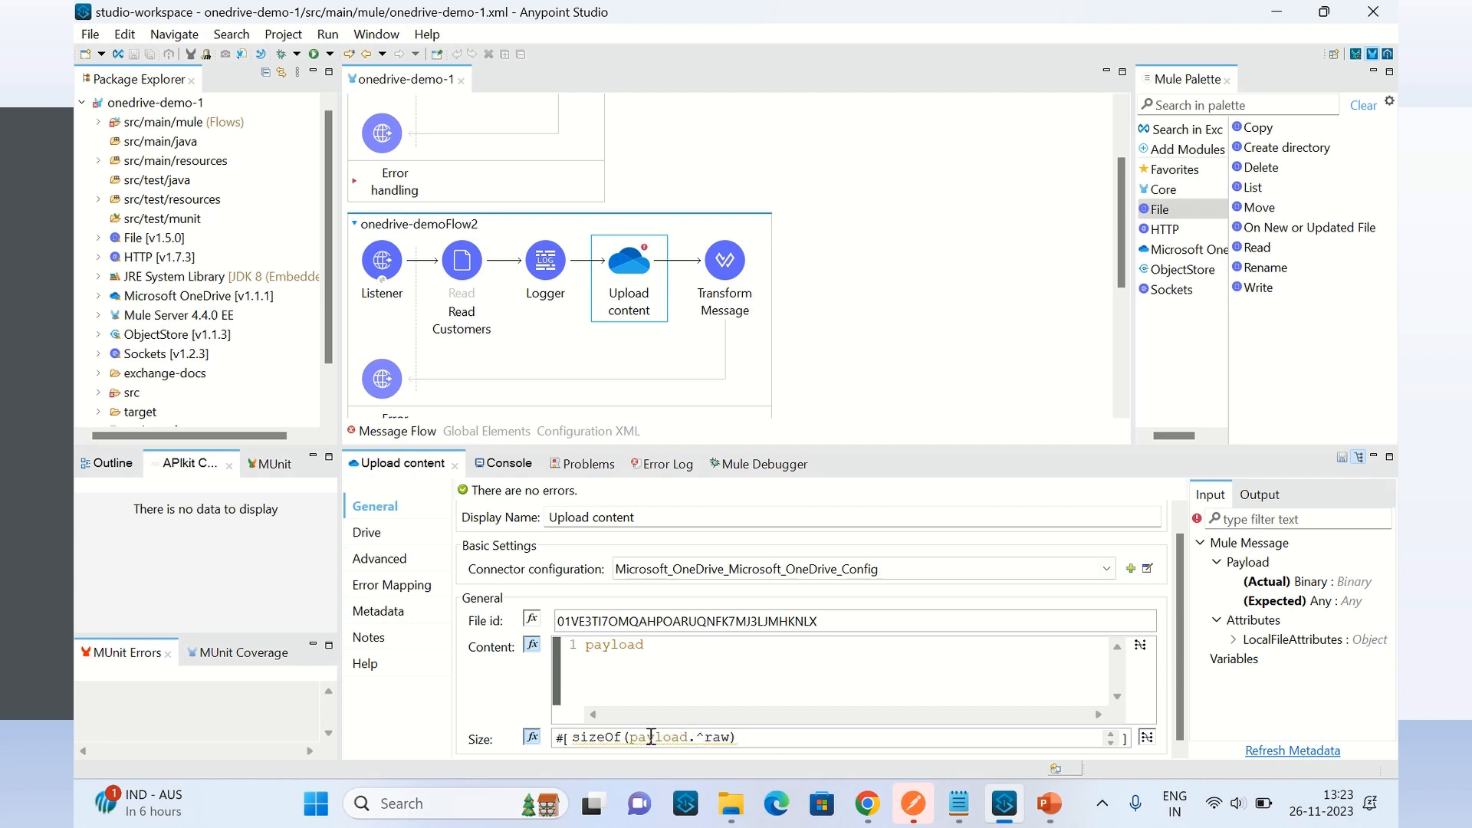
left_click(876, 349)
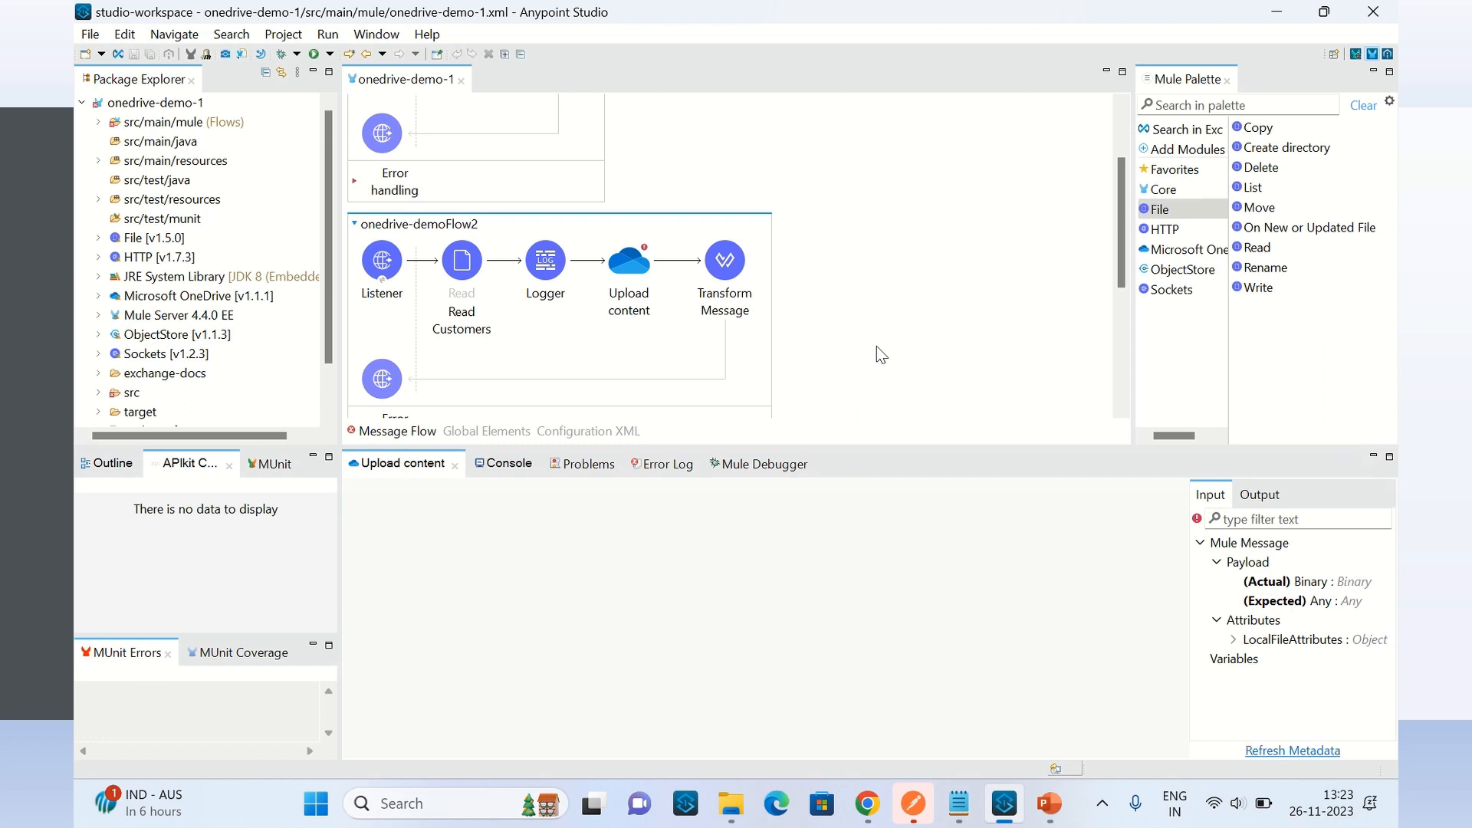
Compare the Listener paths of onedrive-demoFlow2 and onedrive-demoFlow
left_click(383, 276)
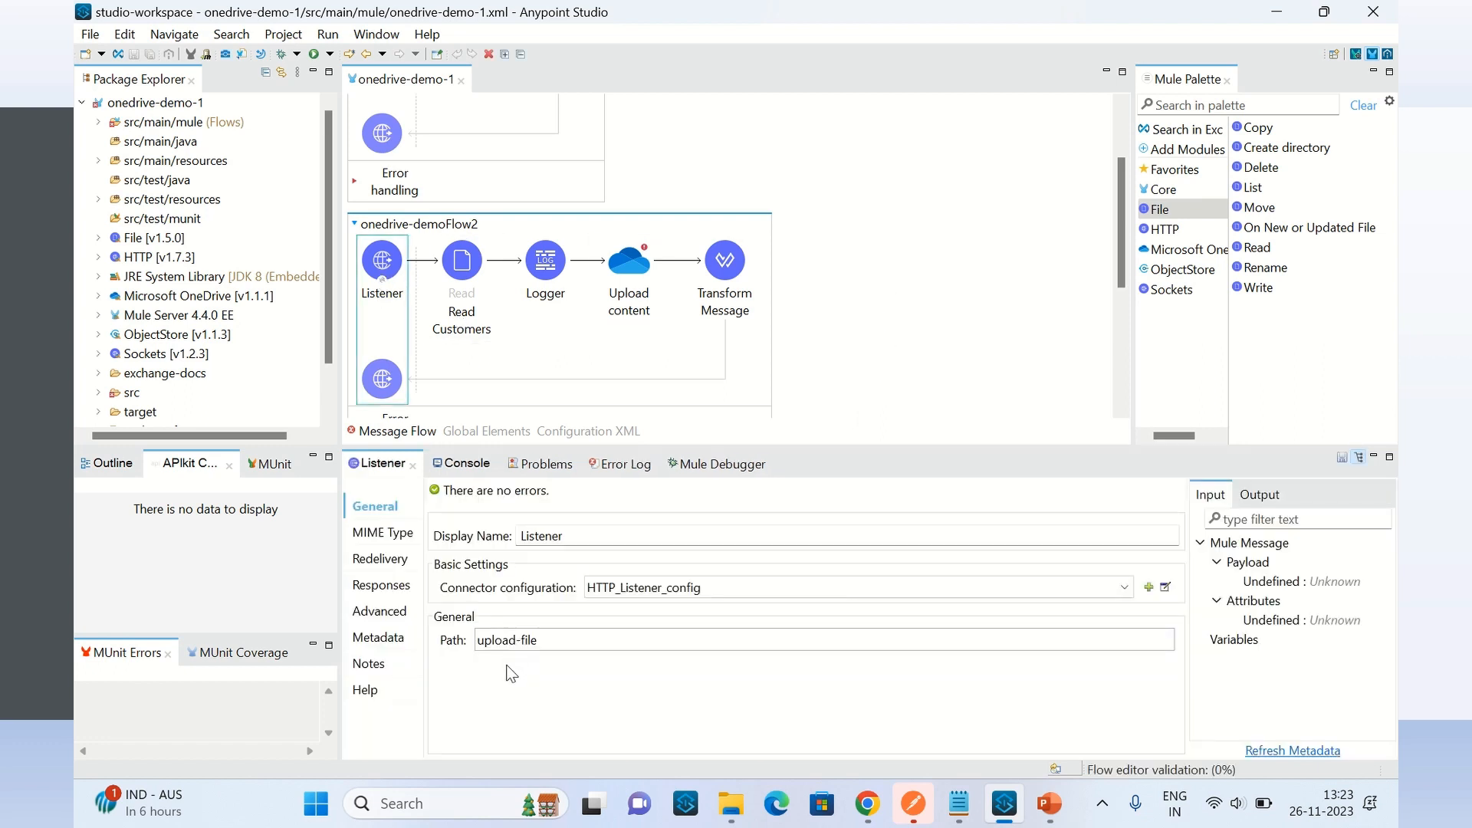
left_click(874, 260)
scroll(875, 259, "up", 3)
left_click(383, 147)
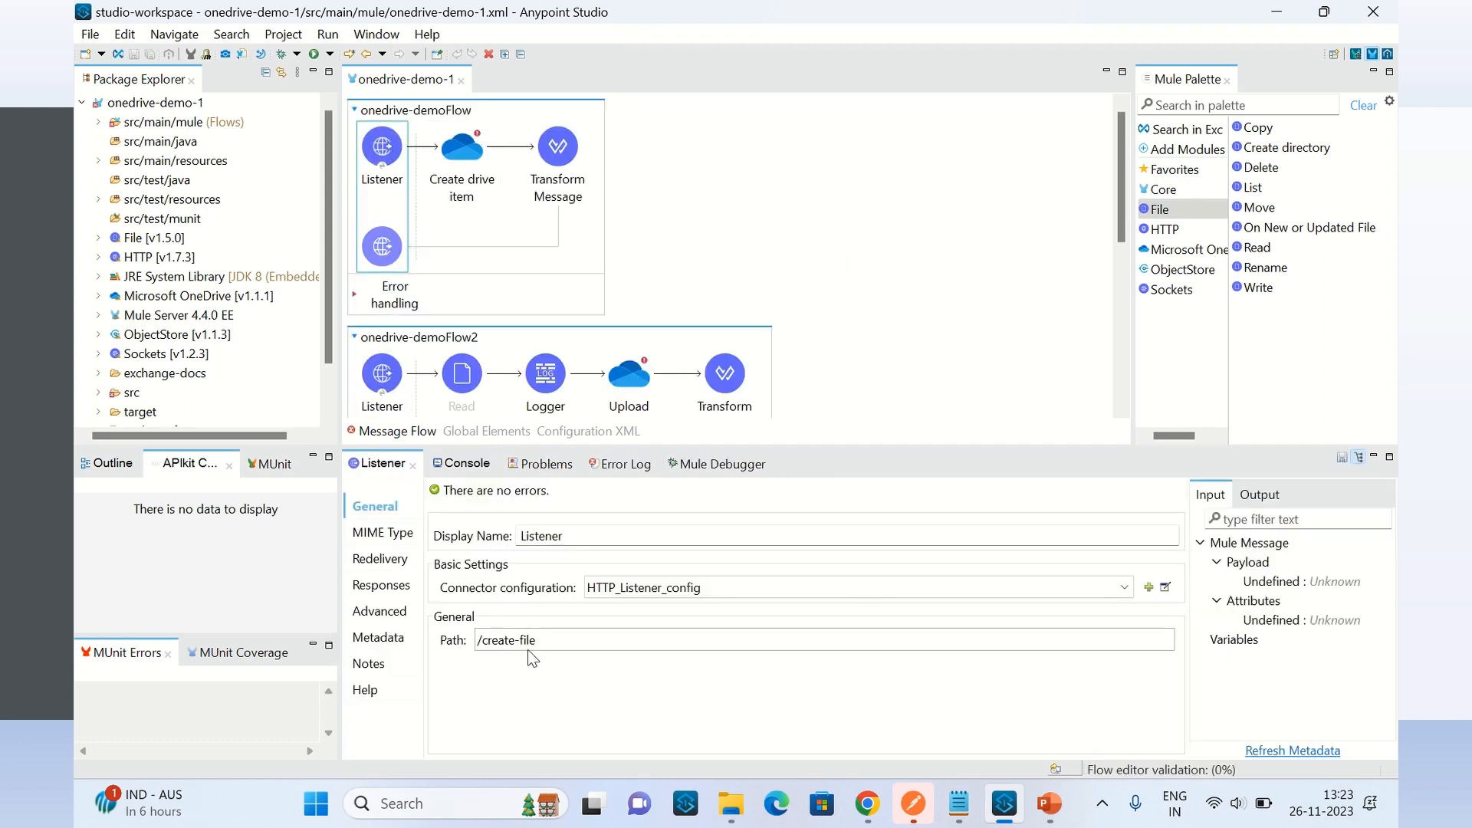
left_click(906, 263)
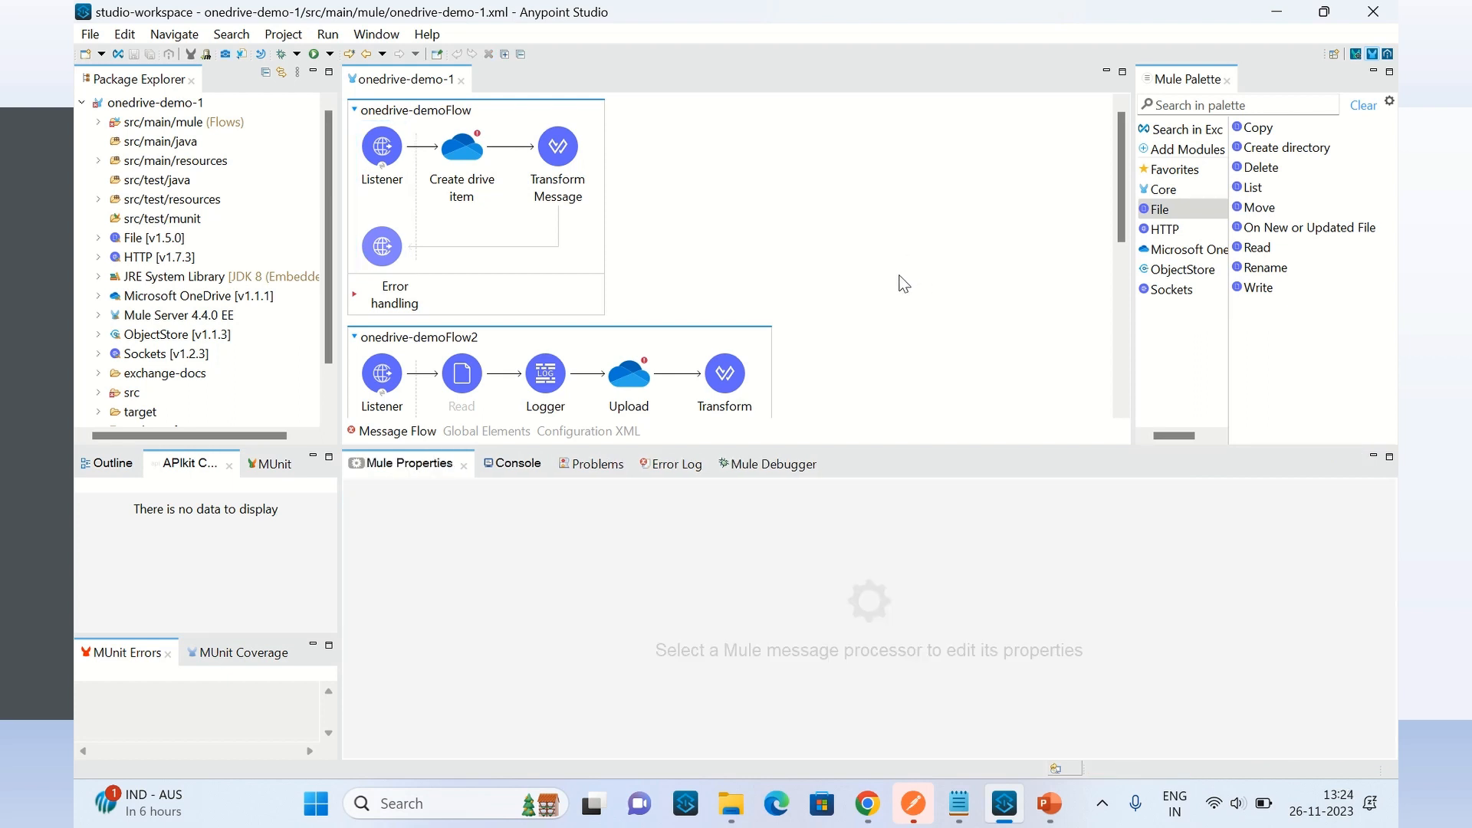
Select the Create drive item operation, and switch to Chrome to open the OneDrive-App1 overview from Azure's app registrations
left_click(472, 148)
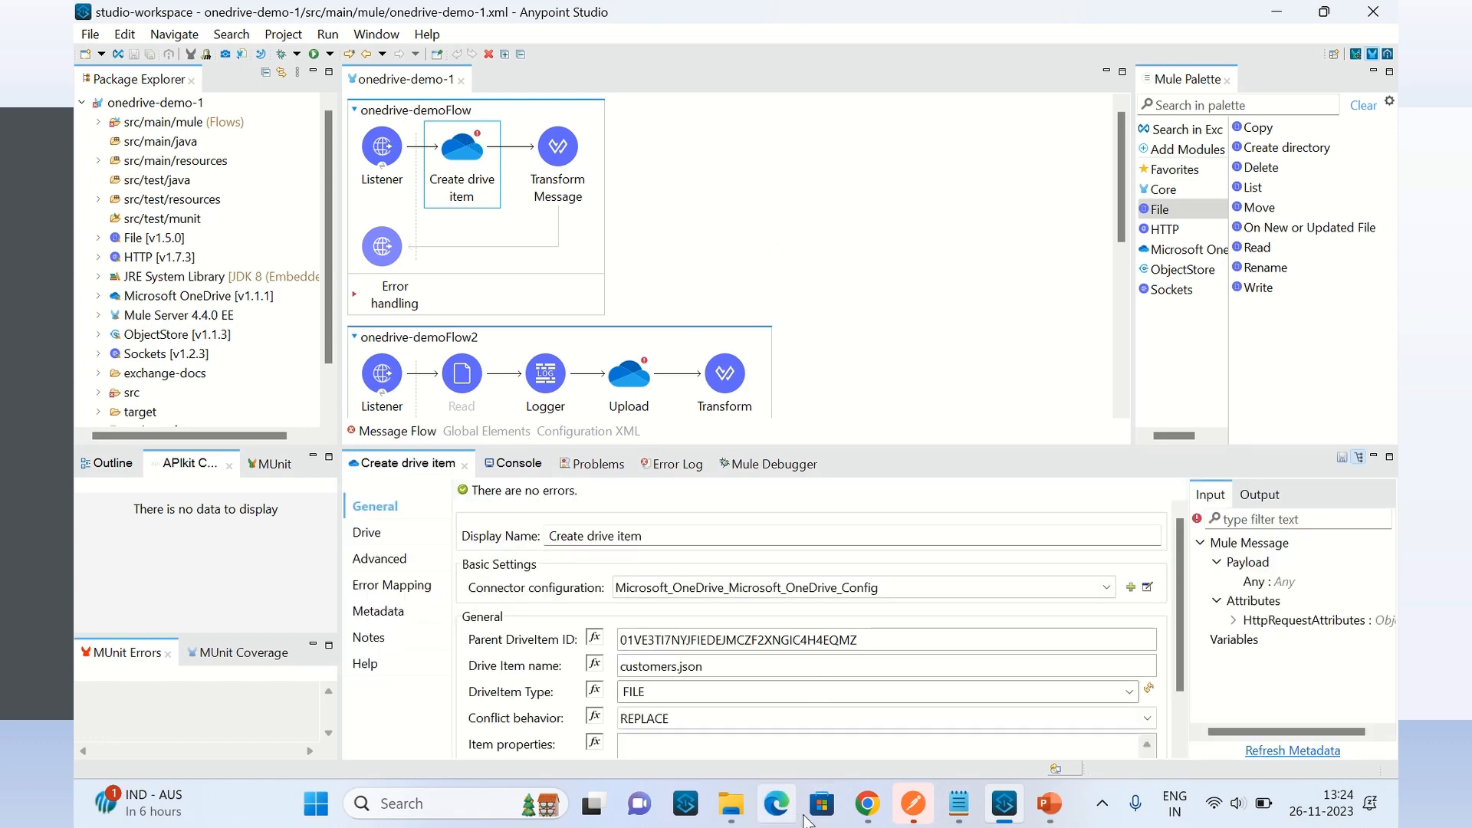
left_click(867, 802)
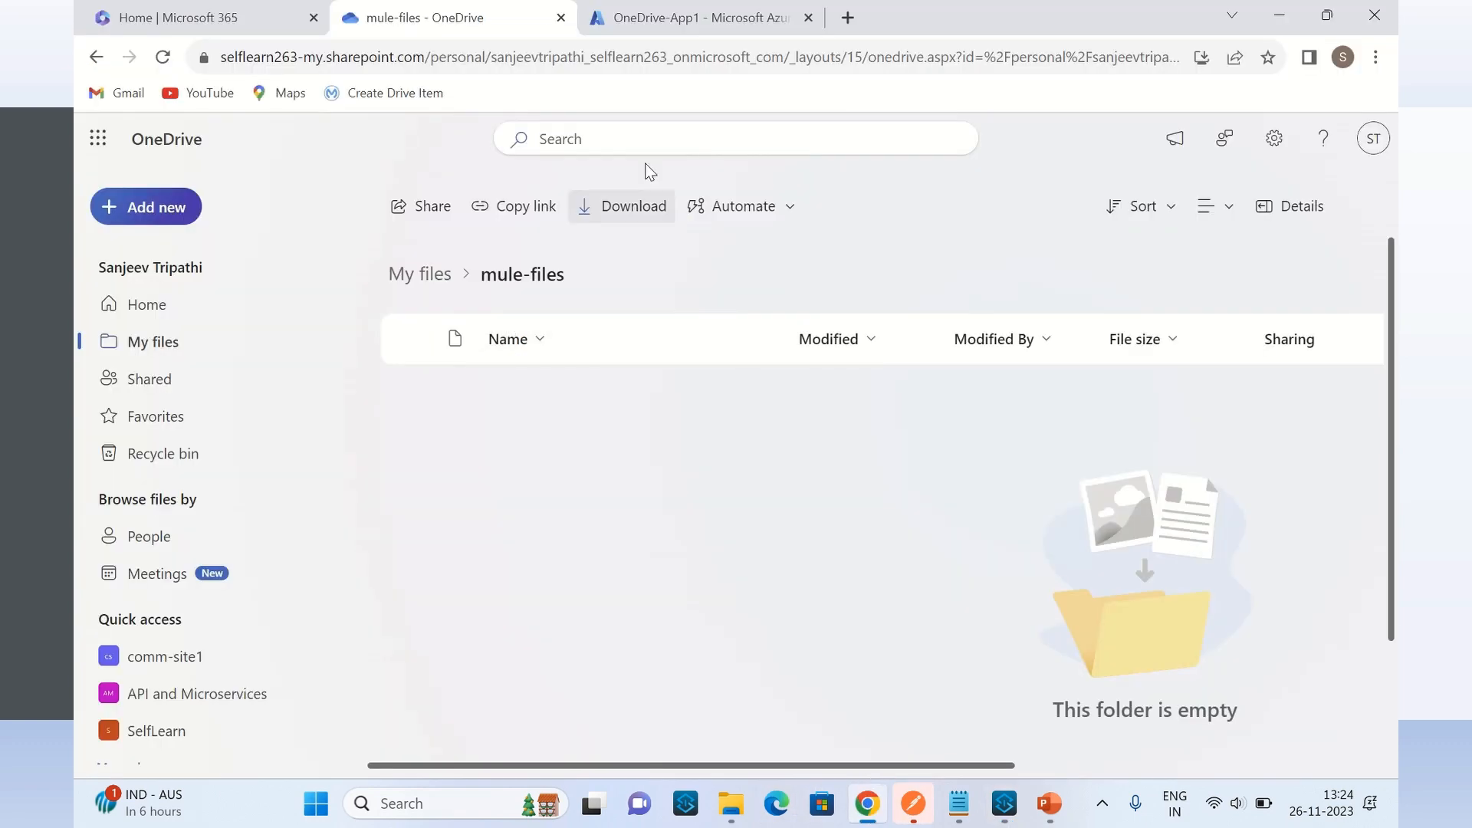
left_click(702, 21)
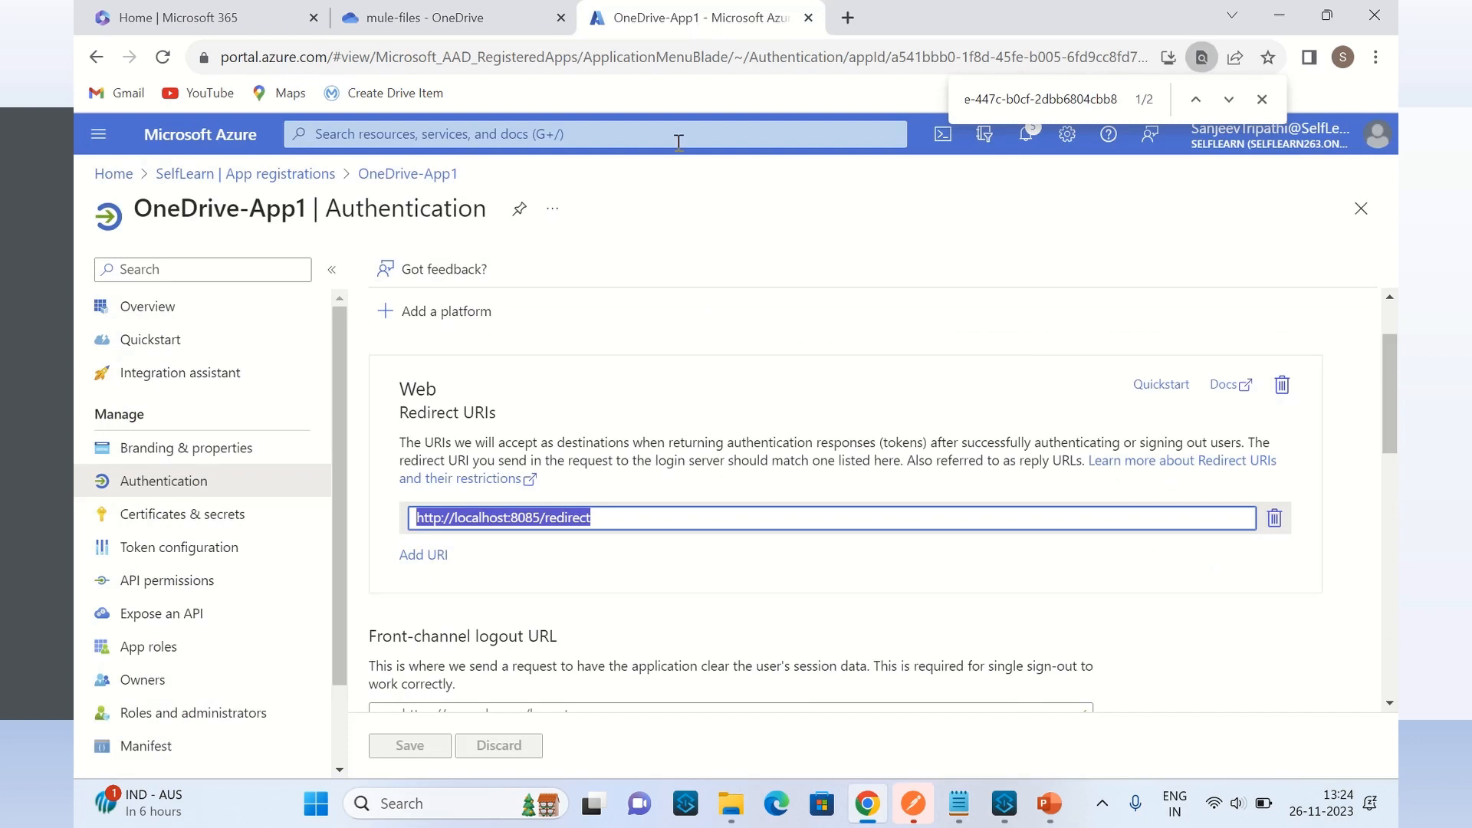
left_click(670, 562)
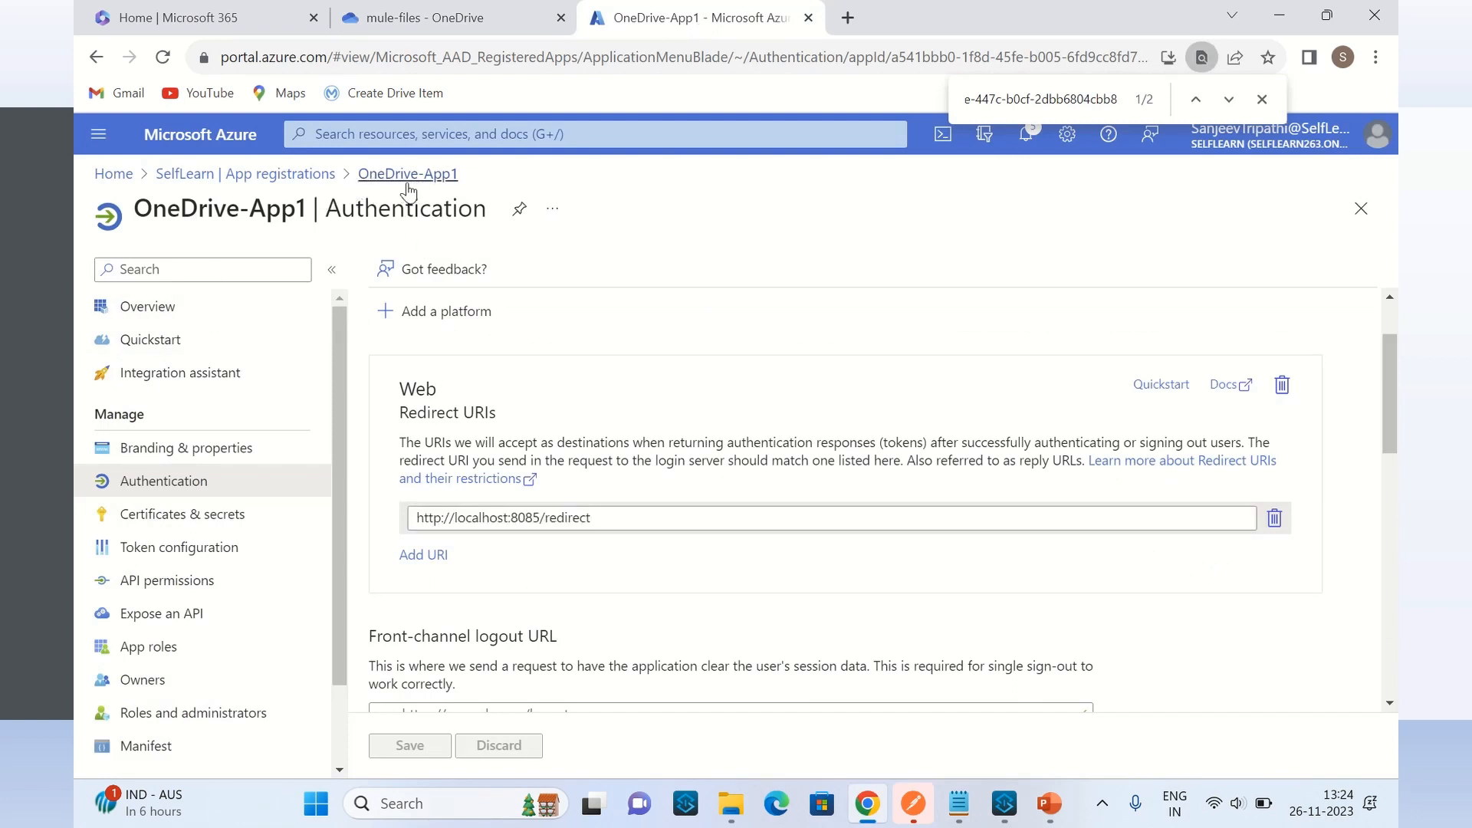
left_click(287, 187)
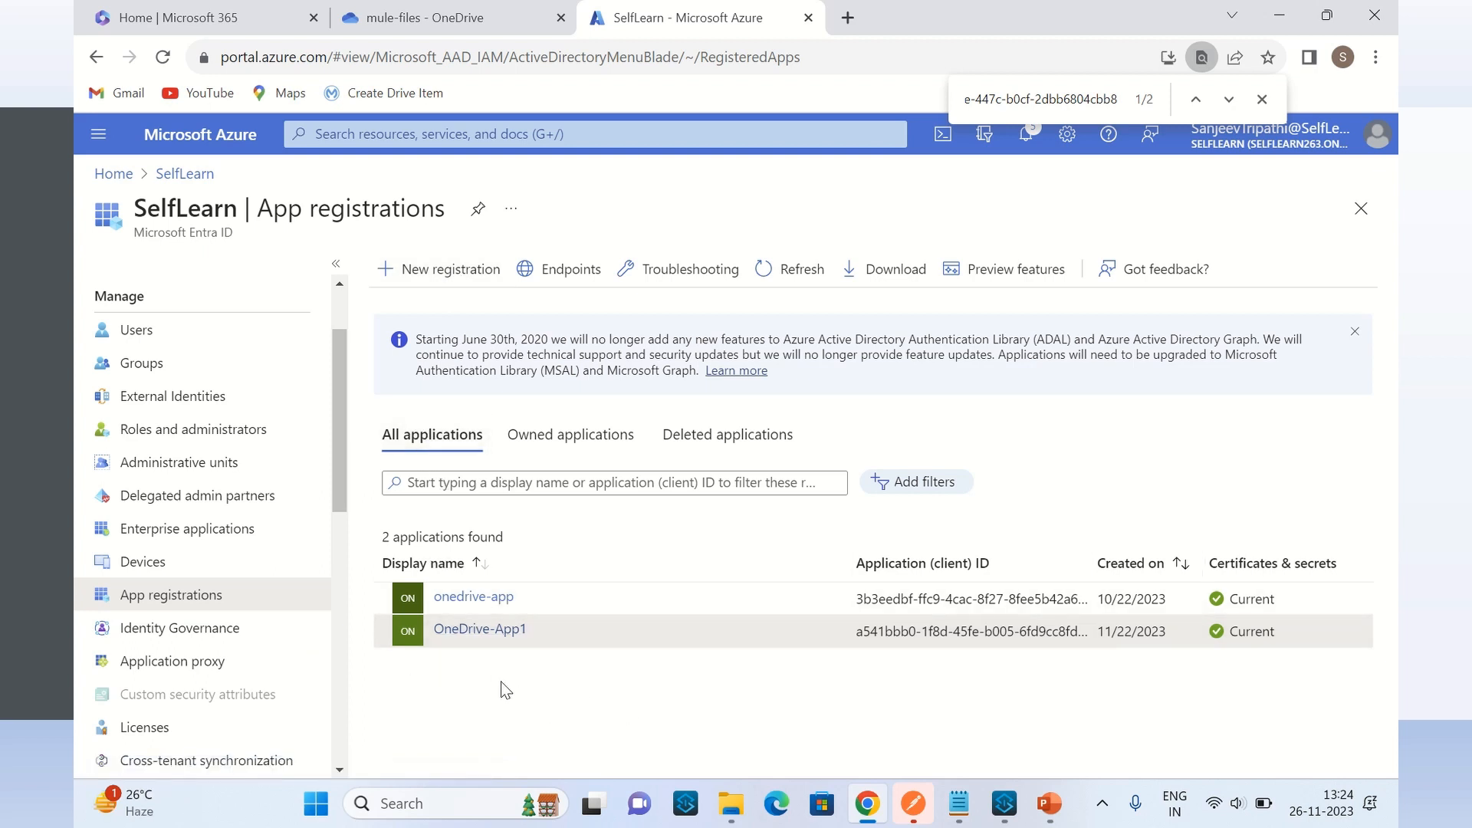
left_click(490, 629)
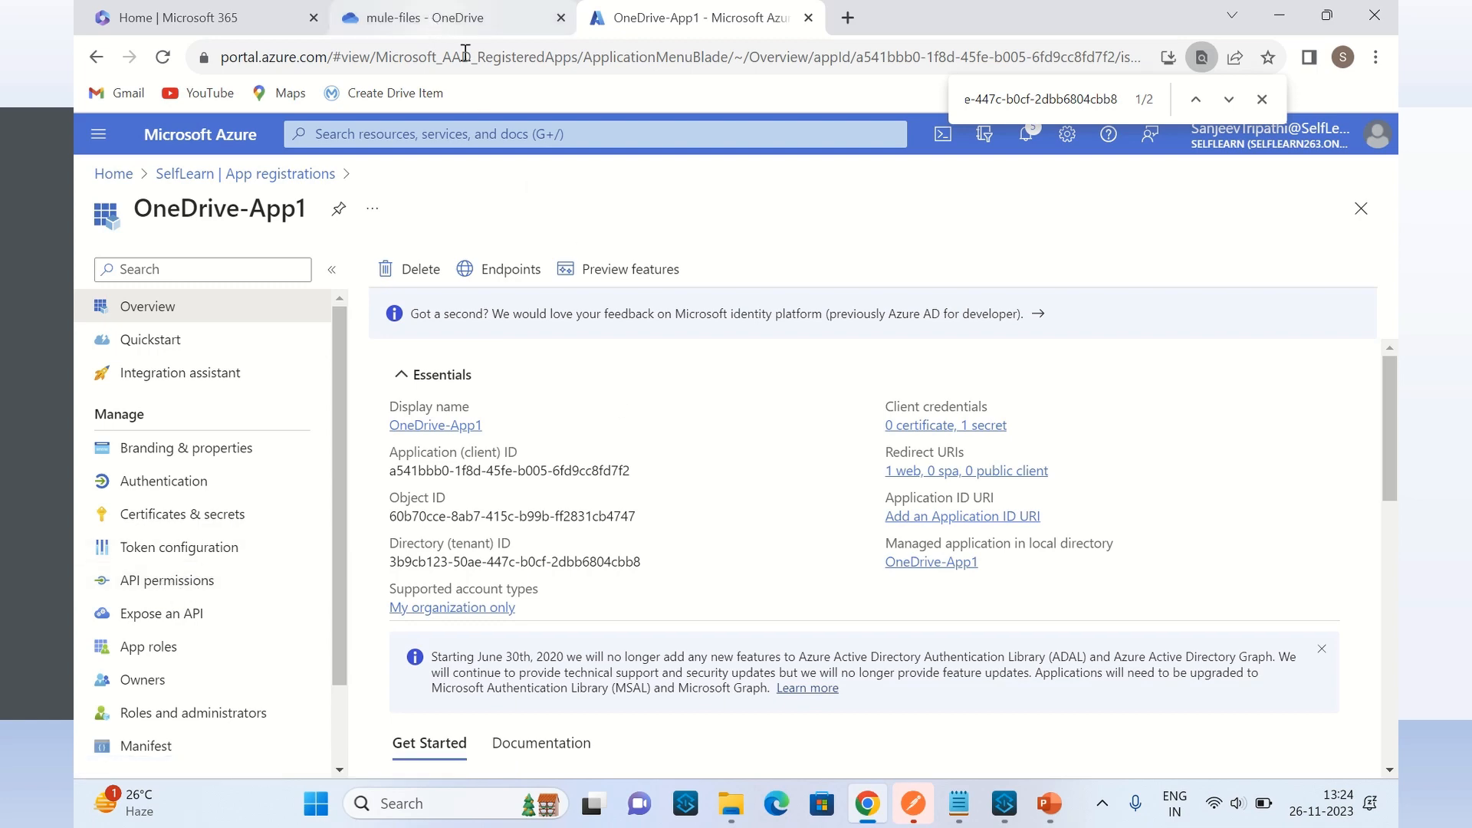
Return to Anypoint Studio and examine the OAuth settings of the Microsoft OneDrive configuration, reading the scopes value to its end
left_click(1005, 803)
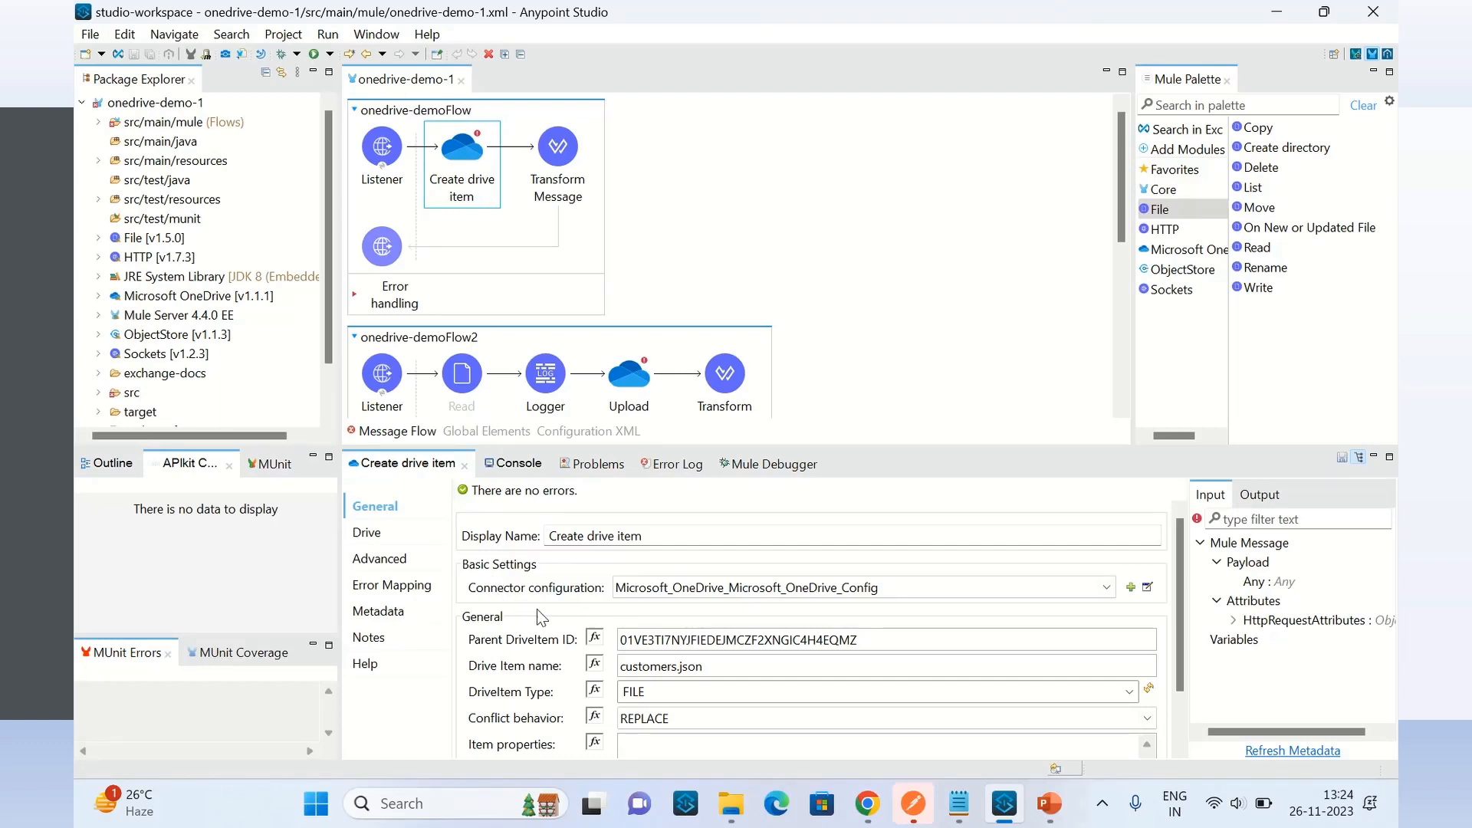
left_click(1147, 588)
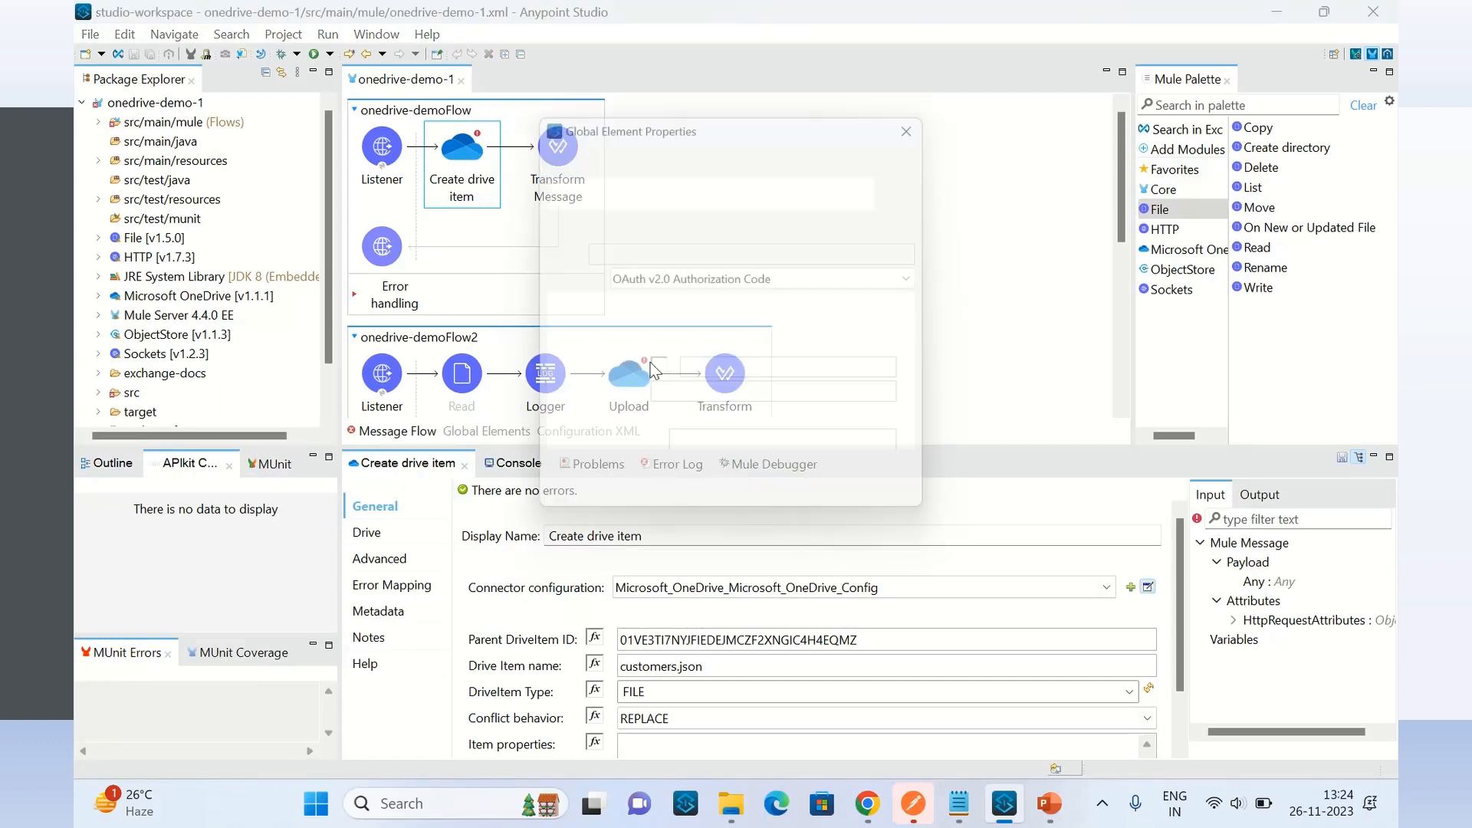
scroll(579, 372, "down", 3)
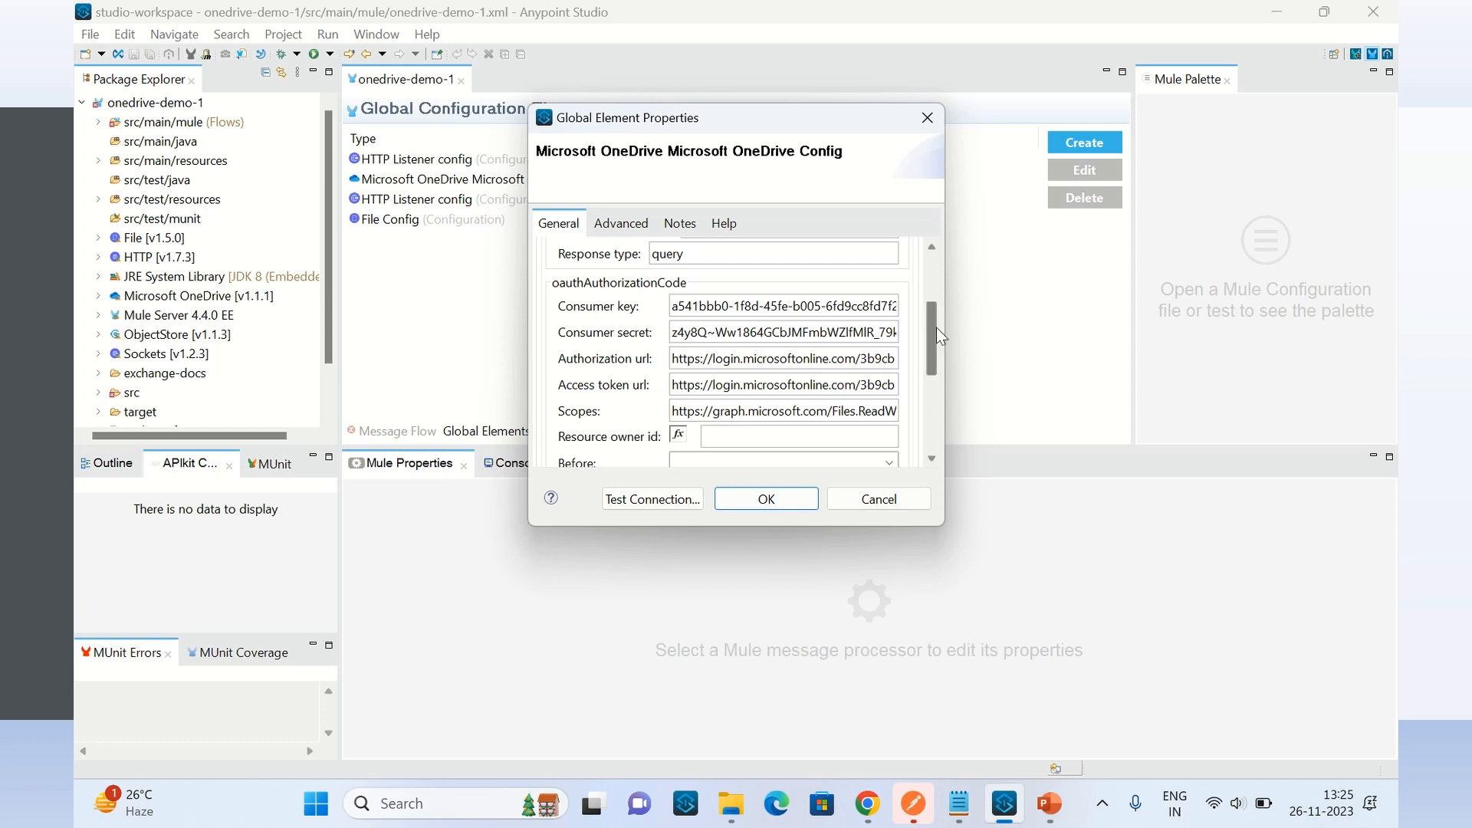
left_click_drag(936, 328, 935, 353)
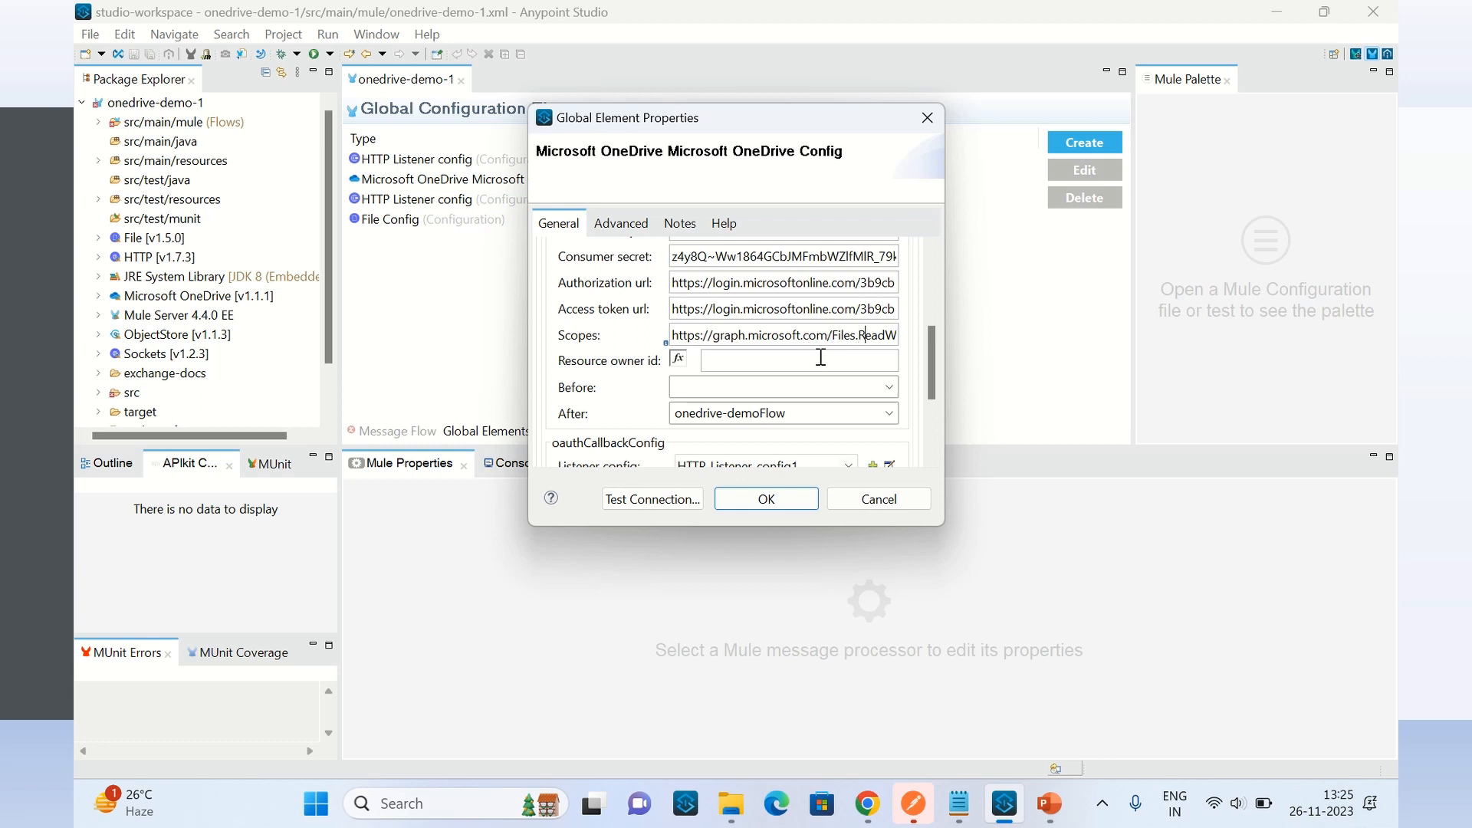
key("Right")
key("Right")
key("Right")
key("Right")
key("Right")
key("Right")
key("Right")
key("Right")
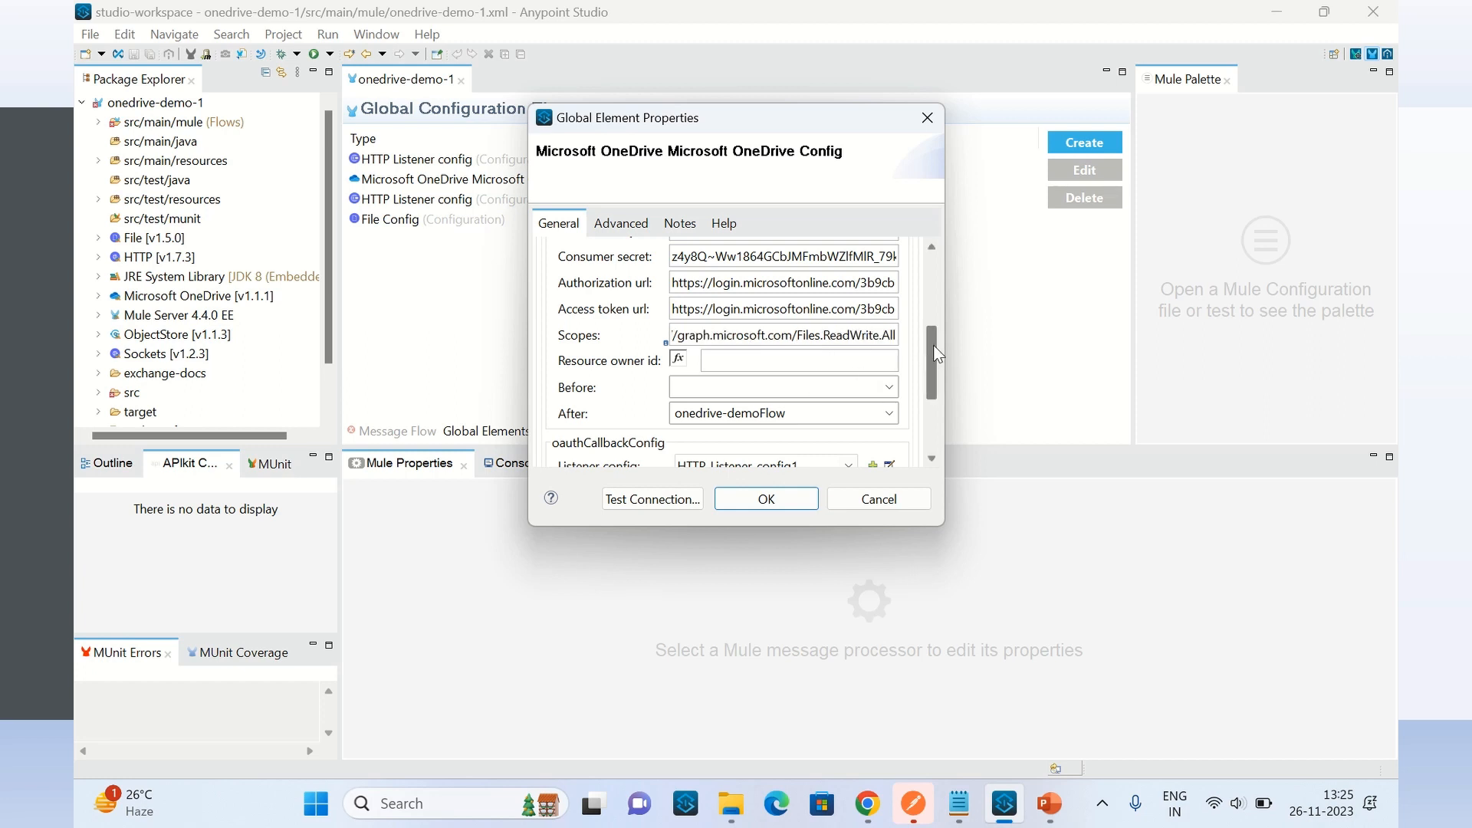
Switch to Chrome and view the OAuth 2.0 authorization and token endpoints (v2) of OneDrive-App1
scroll(933, 357, "down", 2)
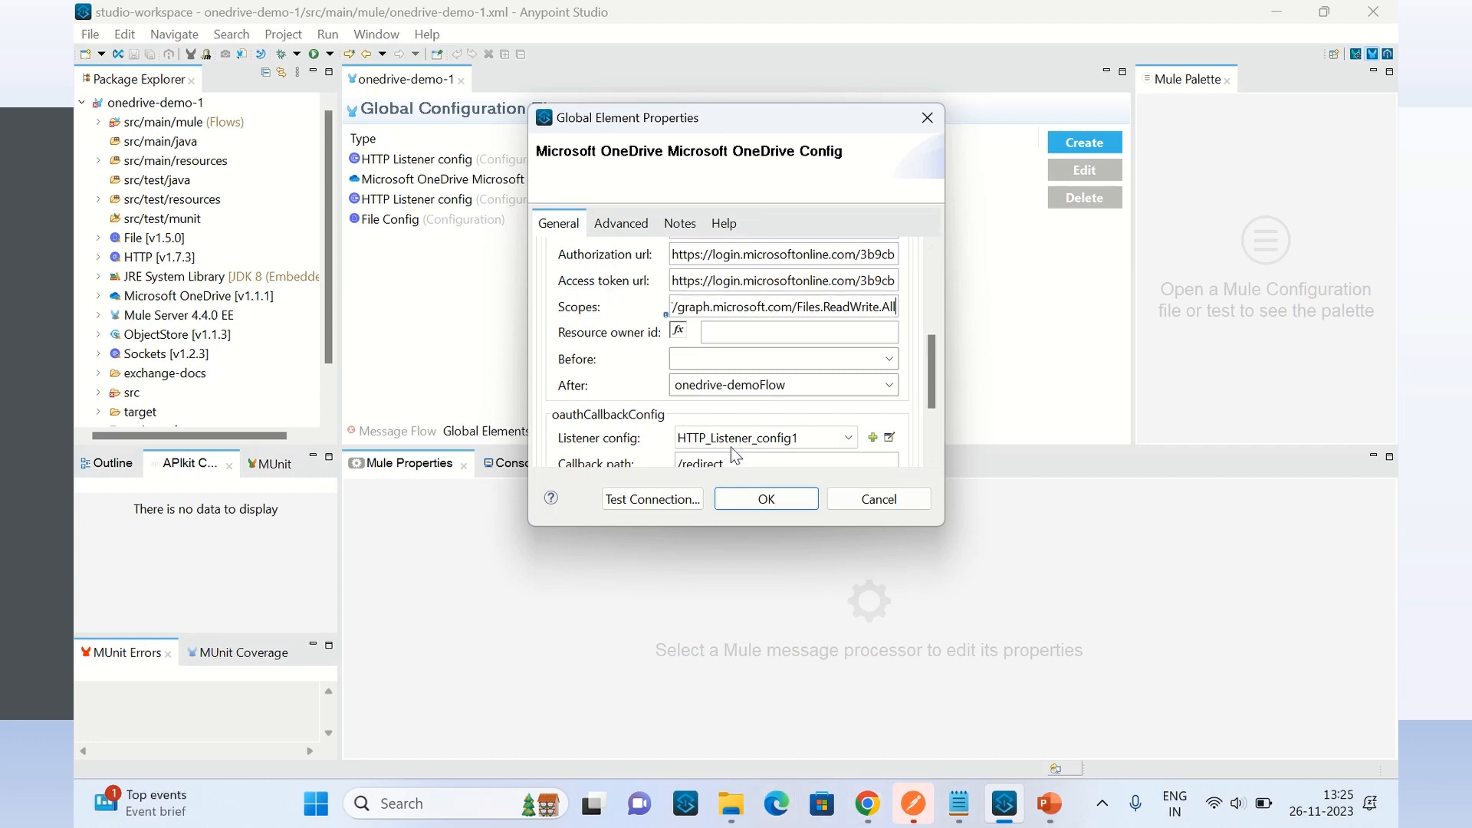
left_click(867, 804)
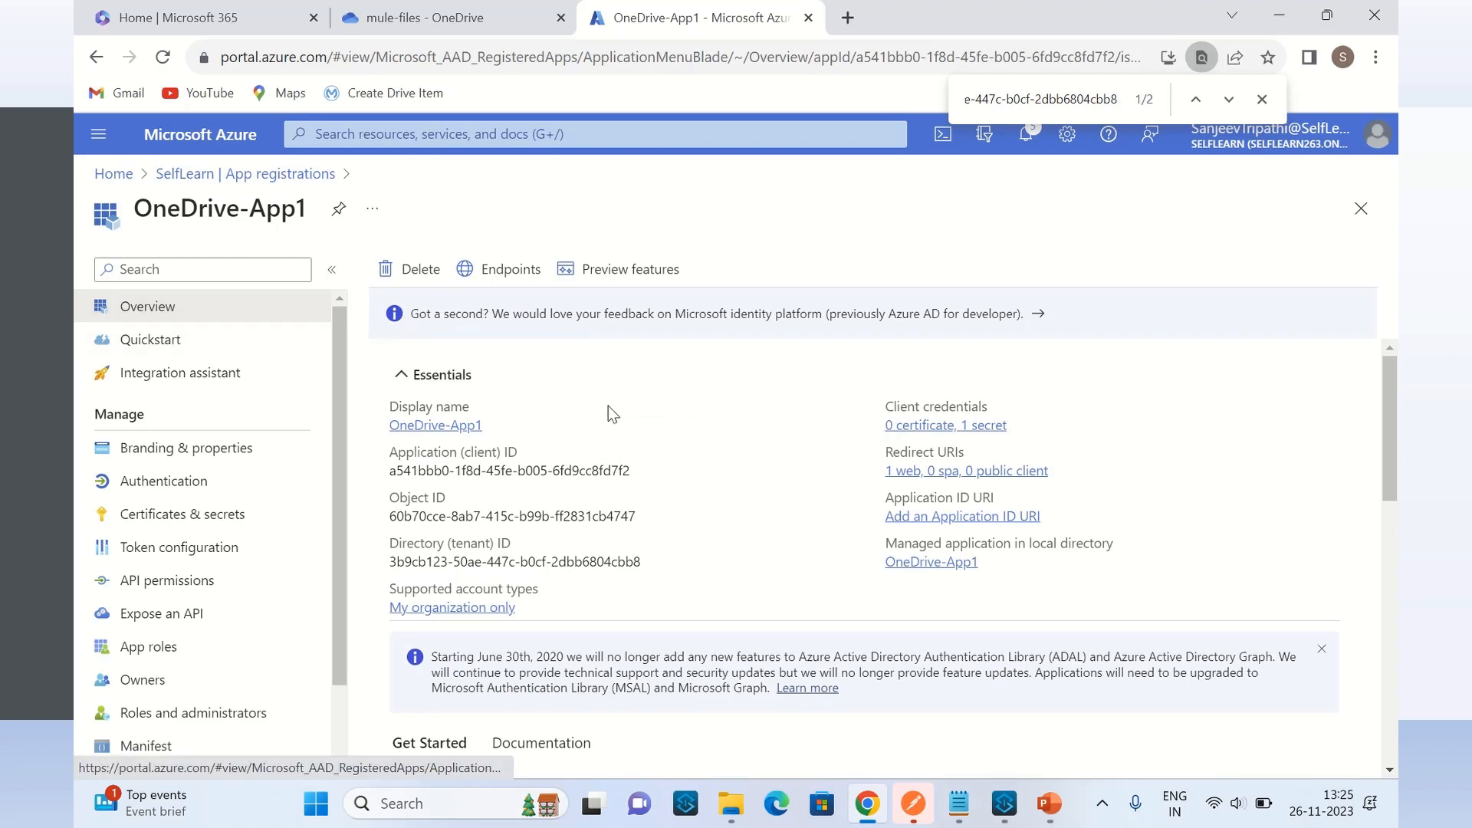
left_click(509, 272)
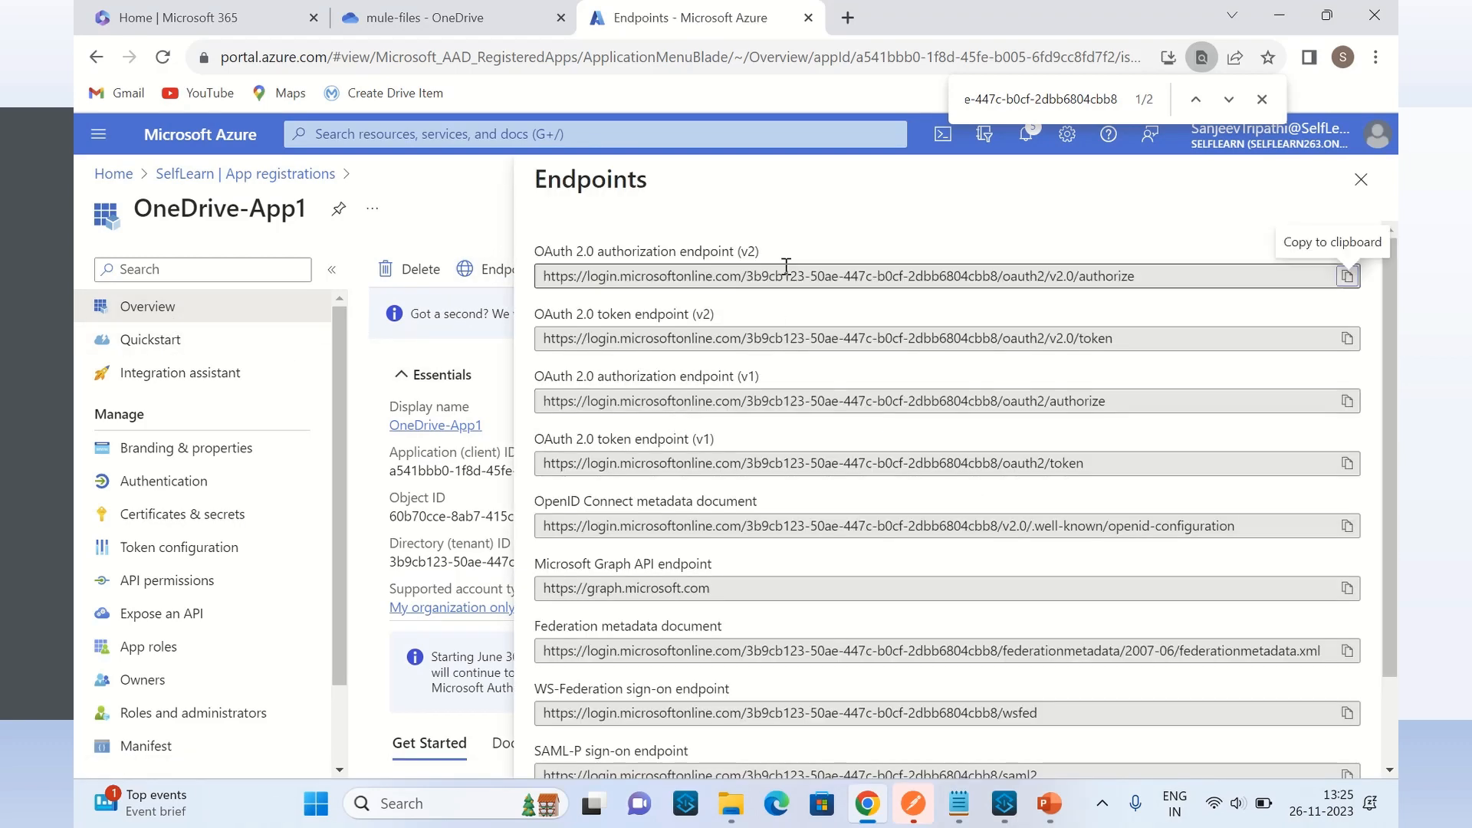
left_click_drag(1148, 276, 447, 291)
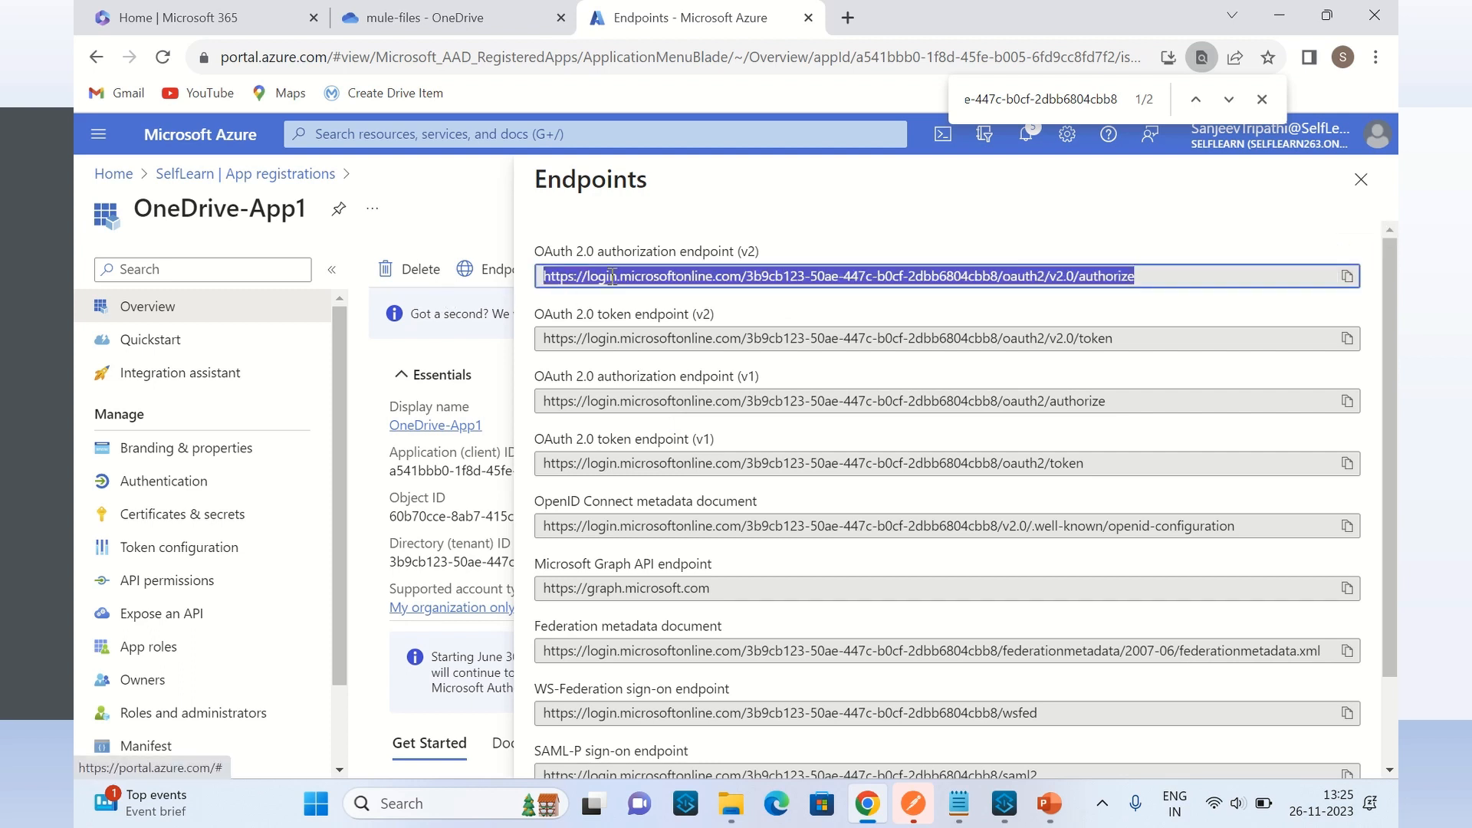
left_click_drag(1120, 338, 524, 355)
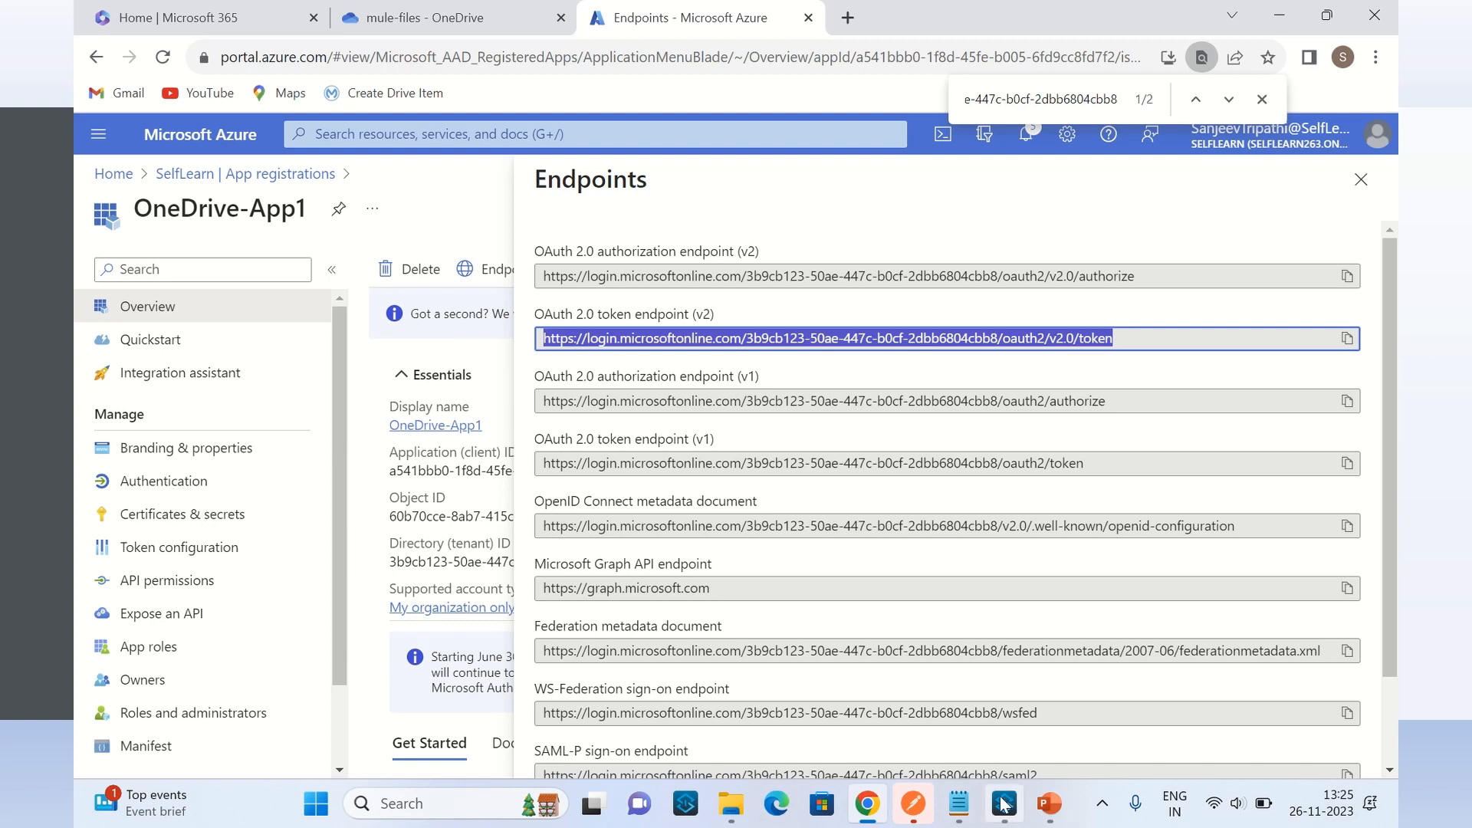
Compare the external callback URL of the OneDrive configuration in Anypoint Studio with the web redirect URI of OneDrive-App1 in Chrome
left_click(1006, 801)
left_click_drag(935, 374, 936, 414)
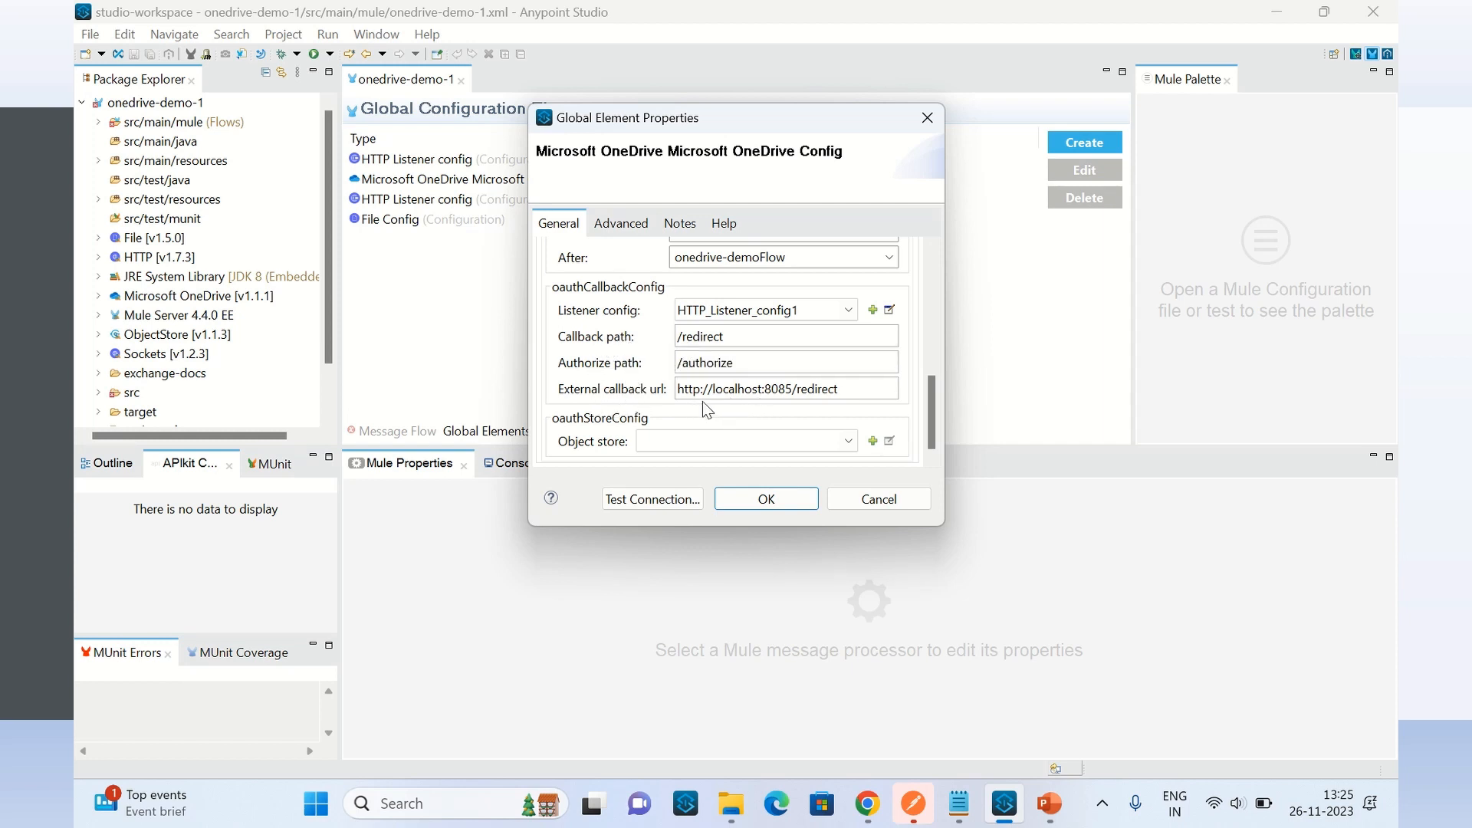
left_click(866, 807)
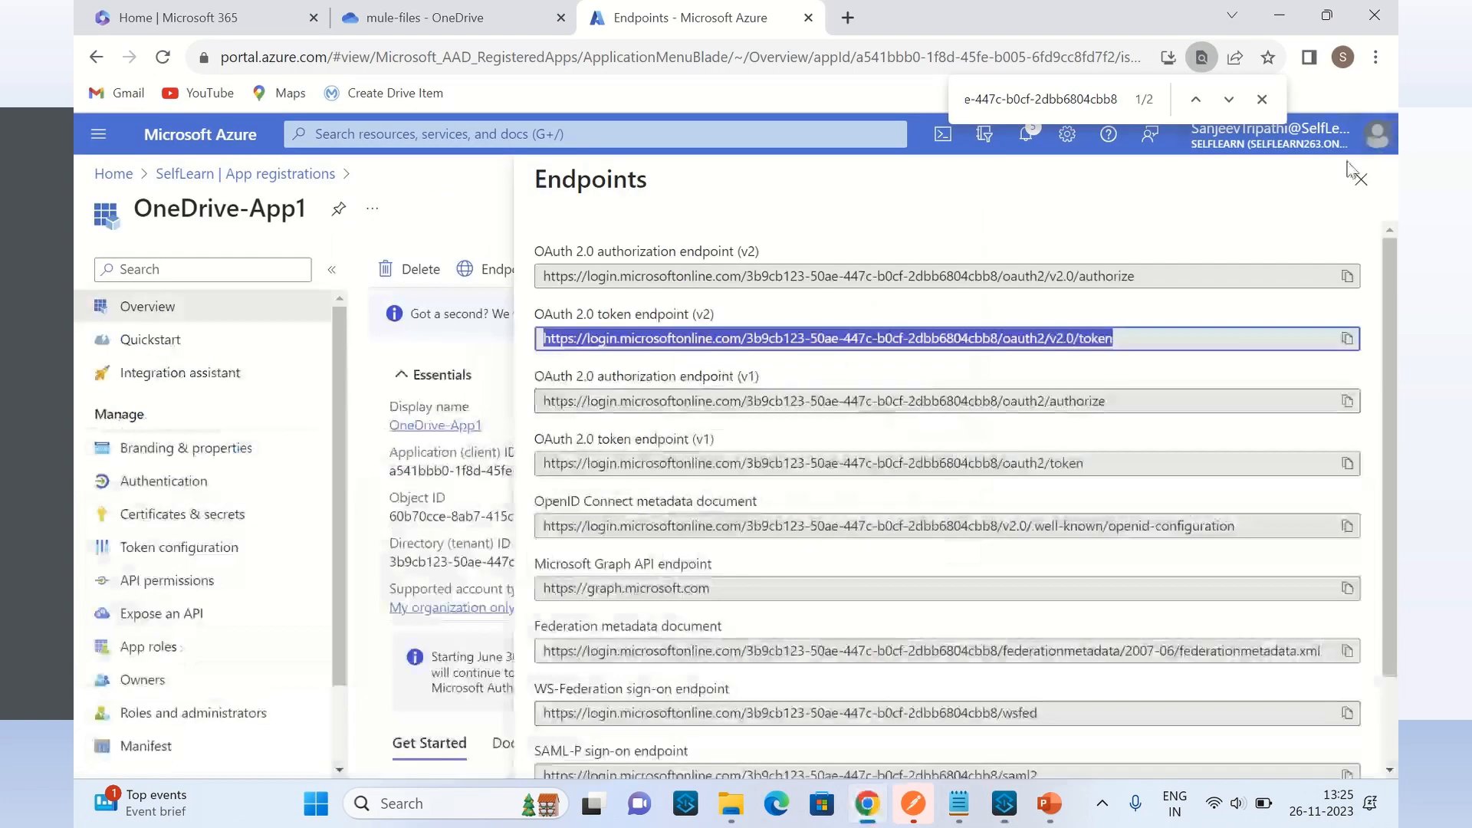
left_click(1358, 186)
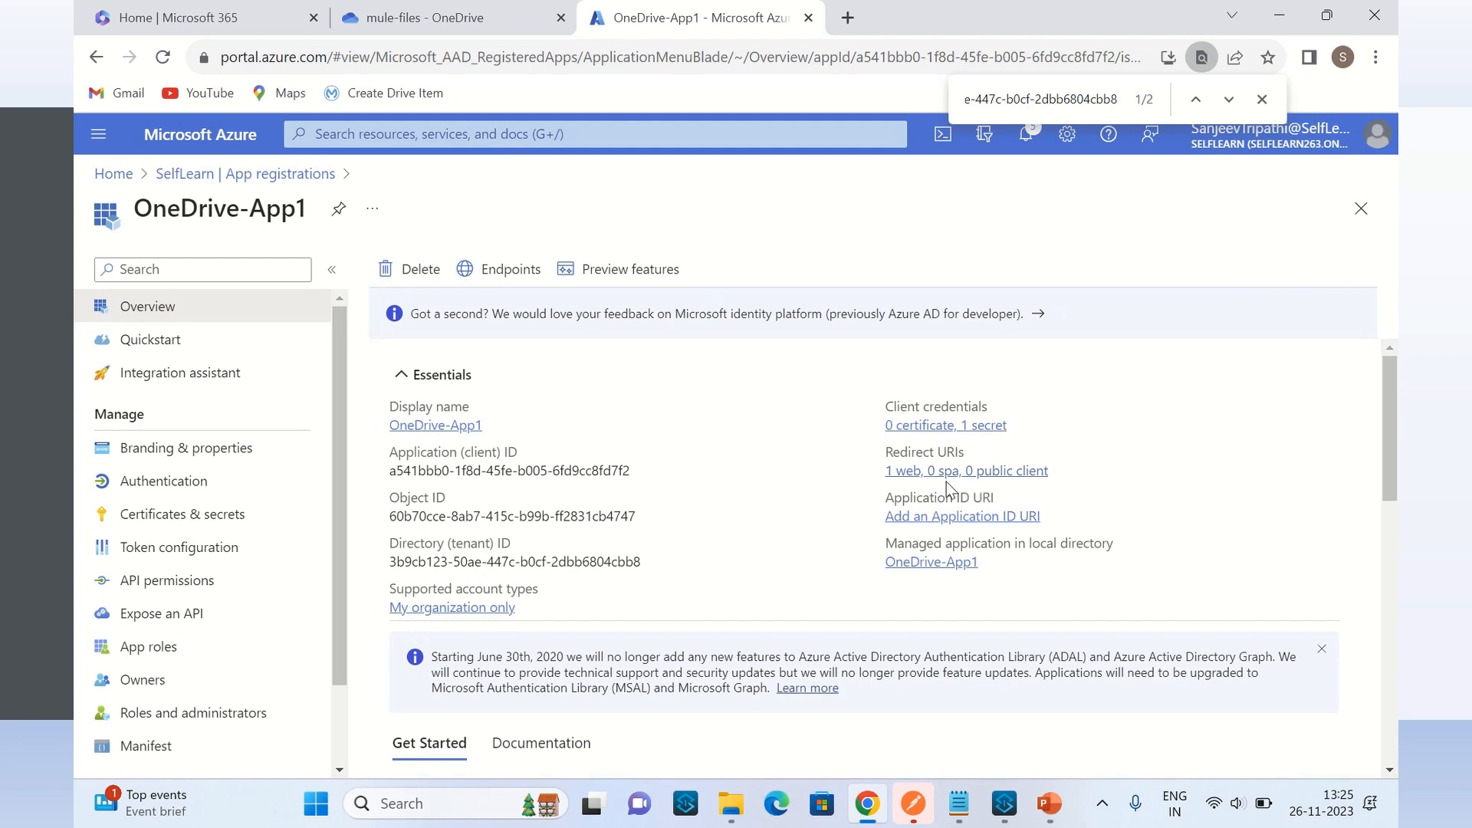
left_click(981, 471)
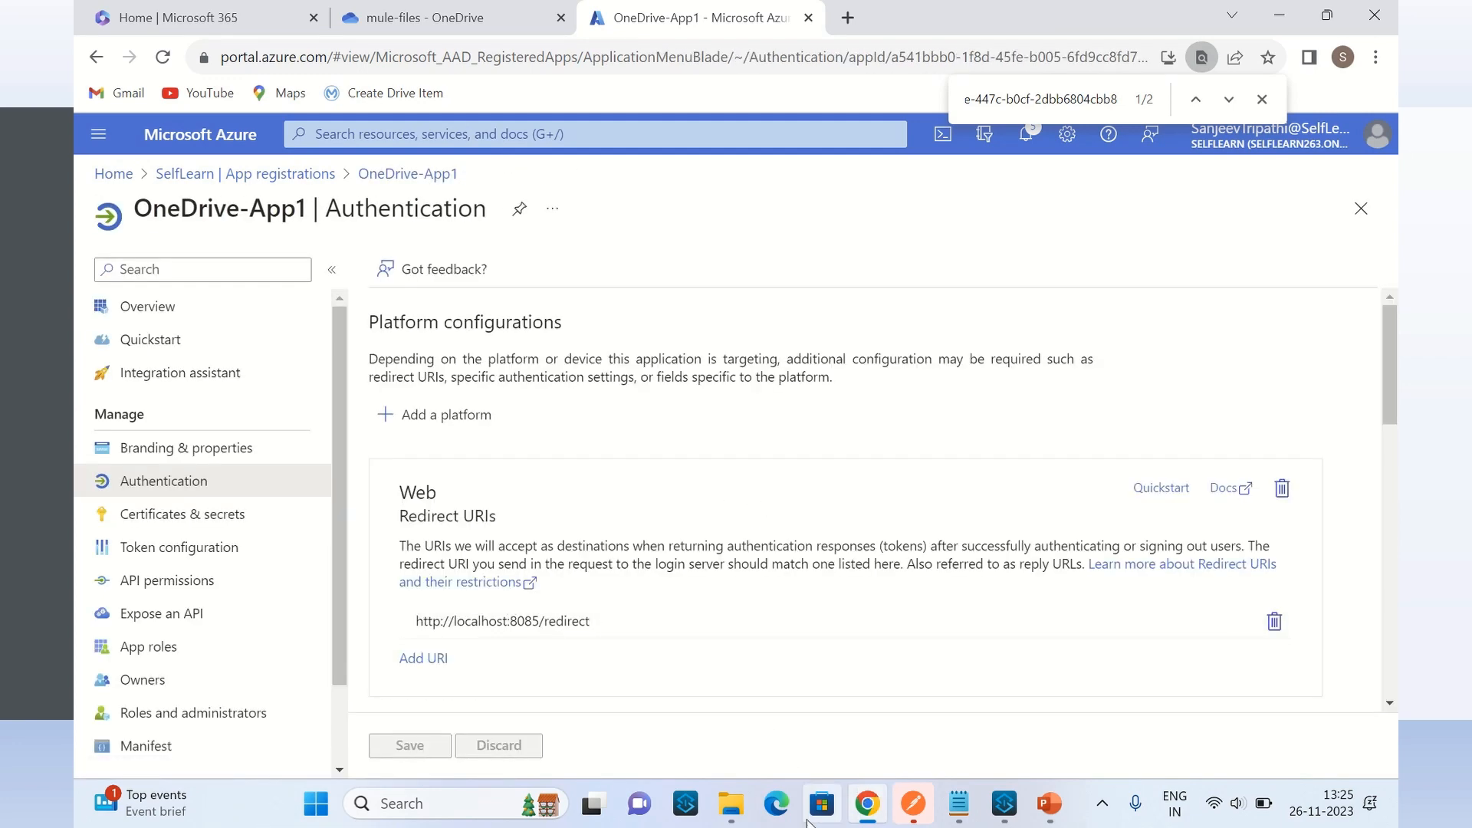
Return to Anypoint Studio, review the OneDrive configuration from connection type to callback settings, and close it without saving
left_click(1004, 803)
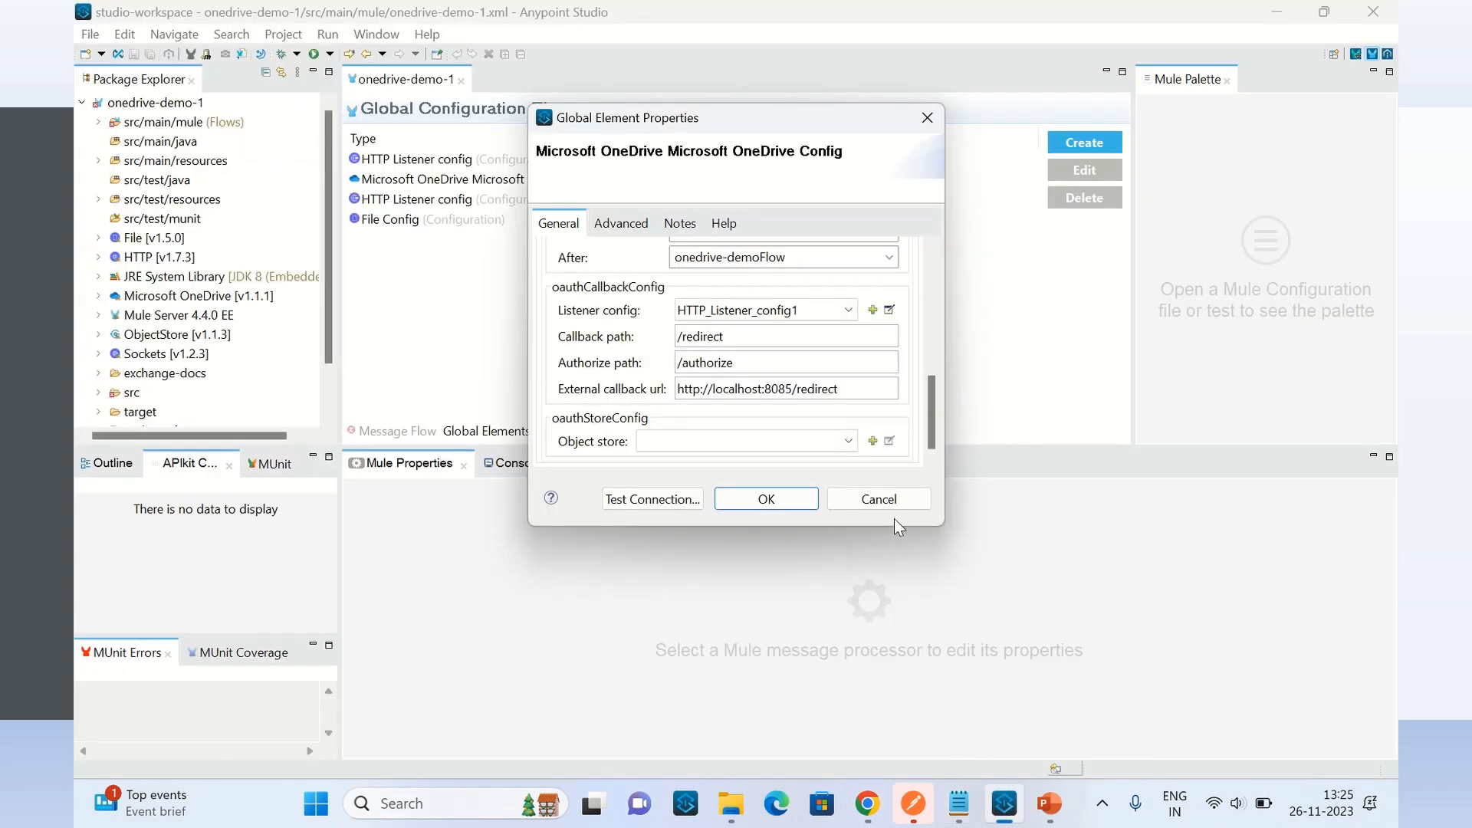
left_click_drag(932, 414, 935, 301)
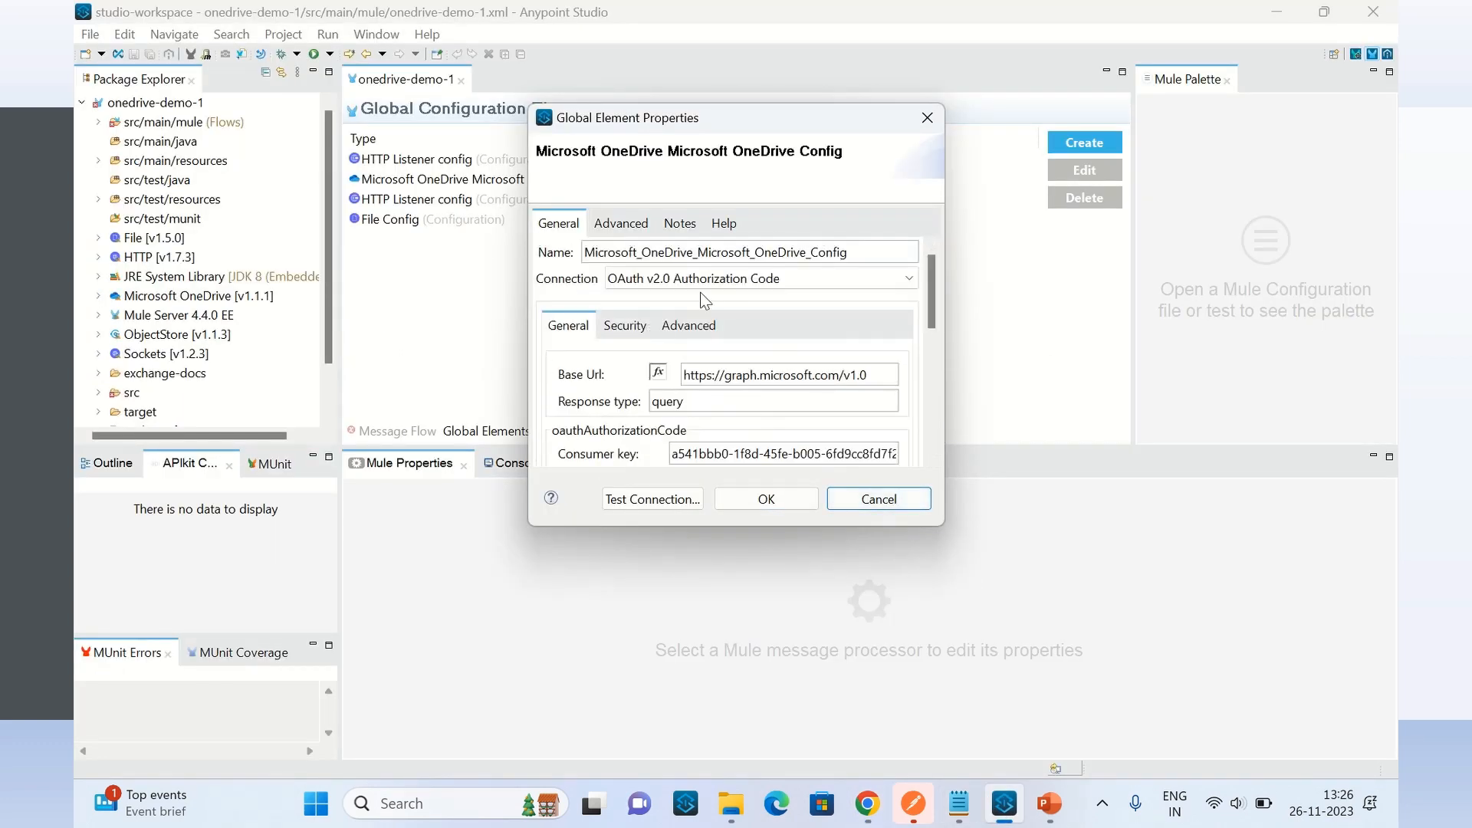
left_click_drag(931, 274, 932, 395)
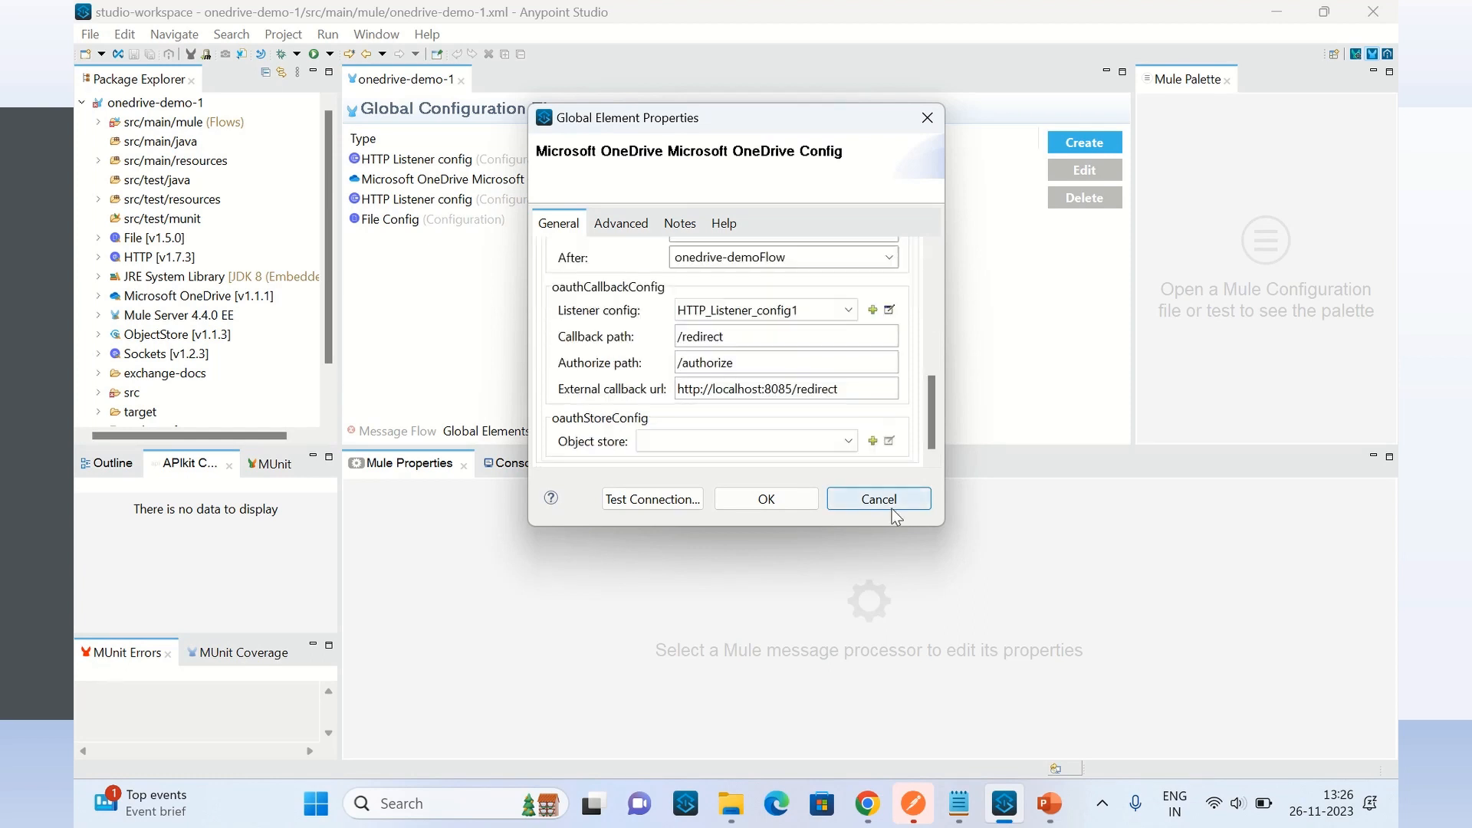
left_click(890, 499)
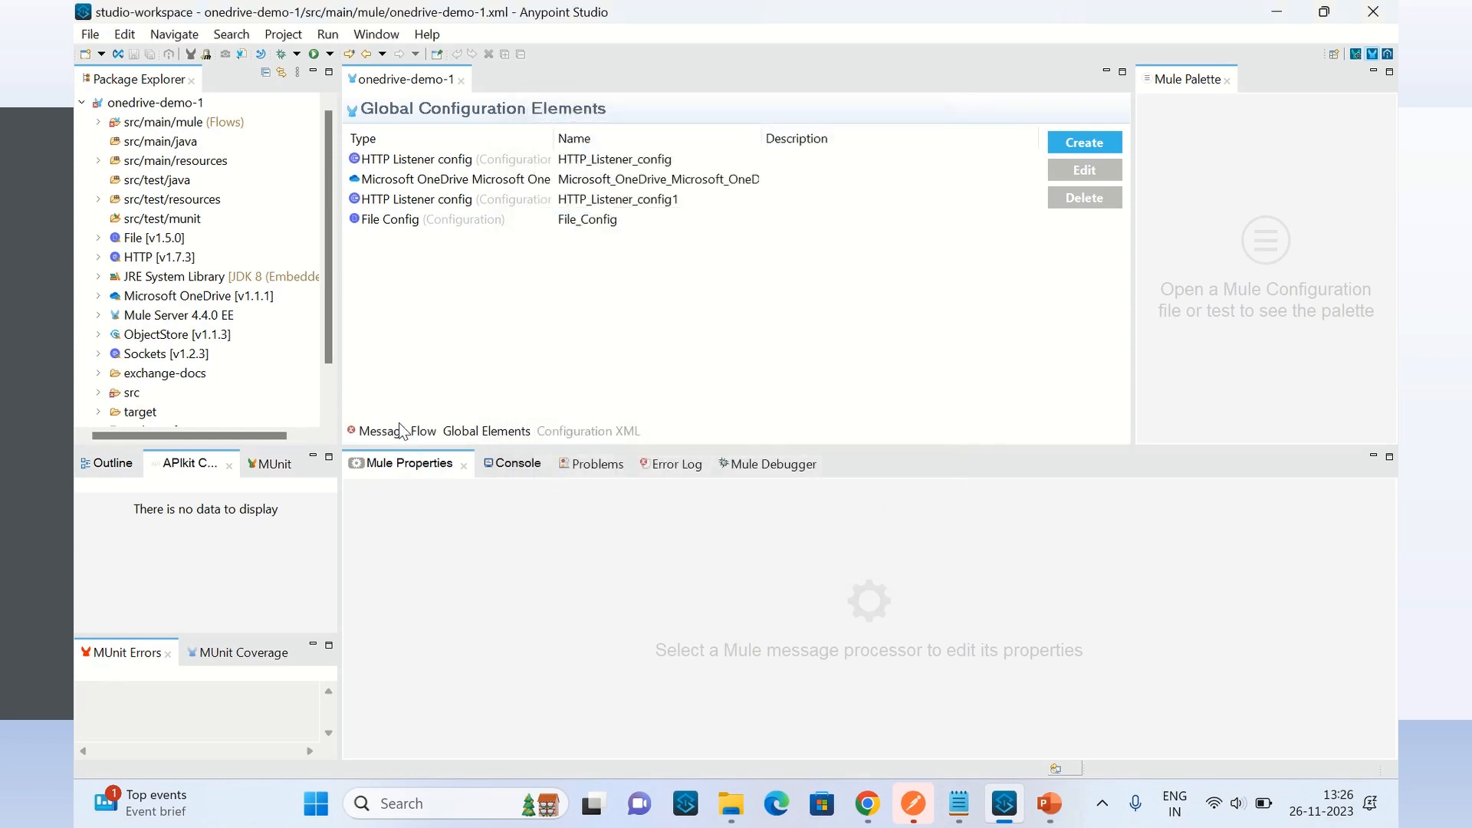
Review the drive ID settings of the Create drive item and Upload content operations in the message flow
left_click(397, 432)
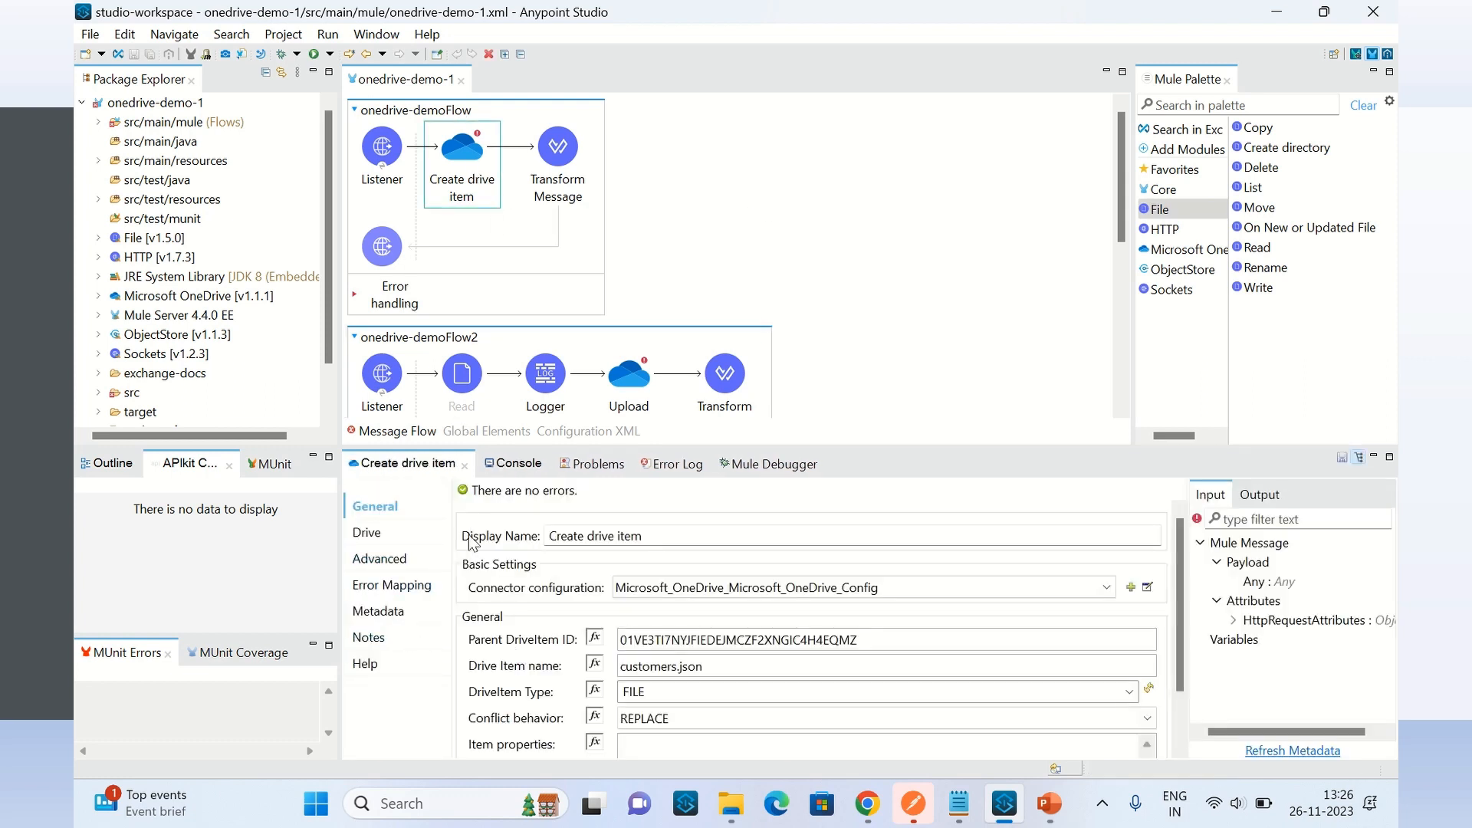
left_click(373, 536)
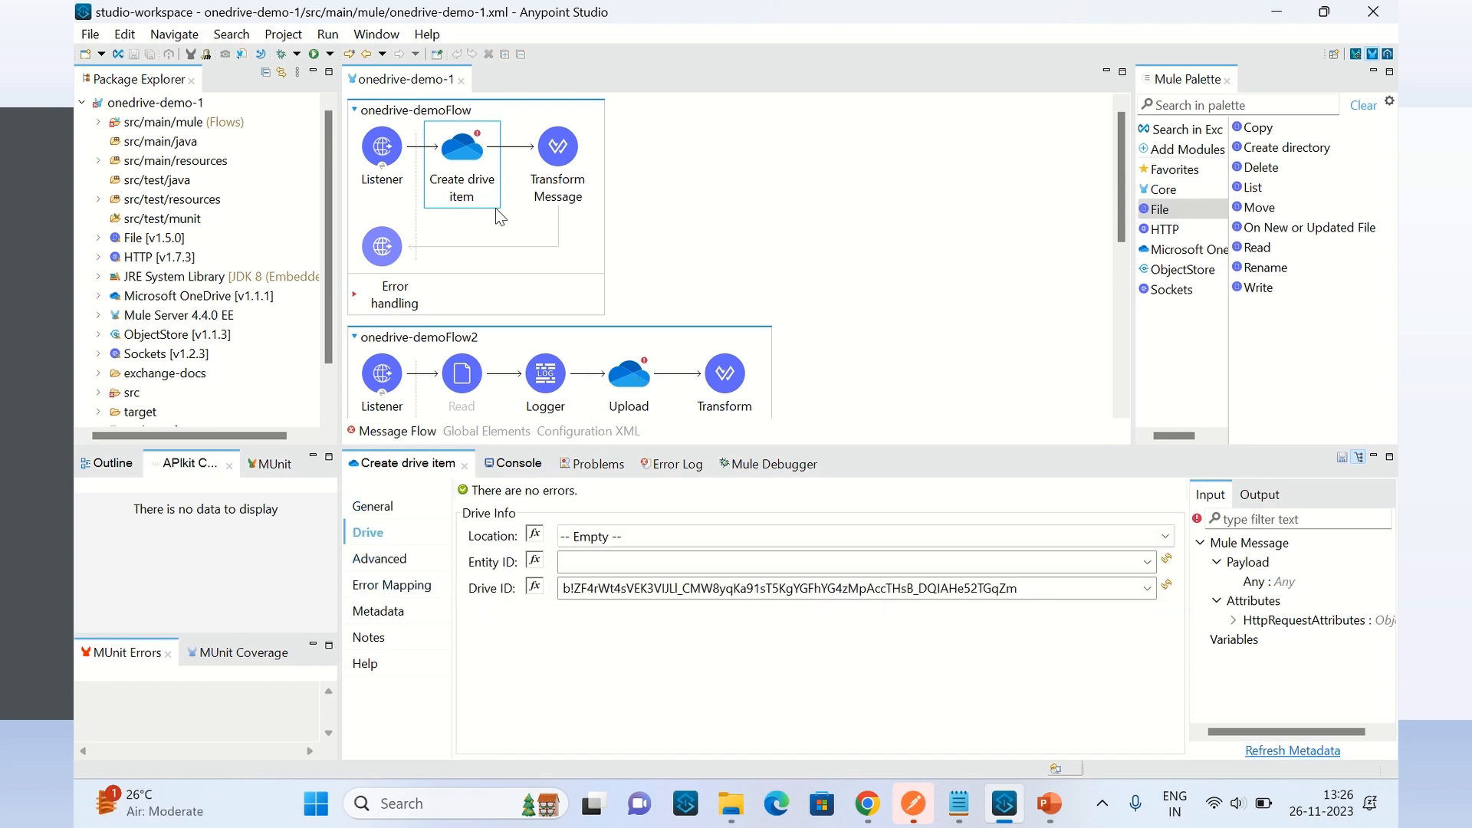
left_click(630, 376)
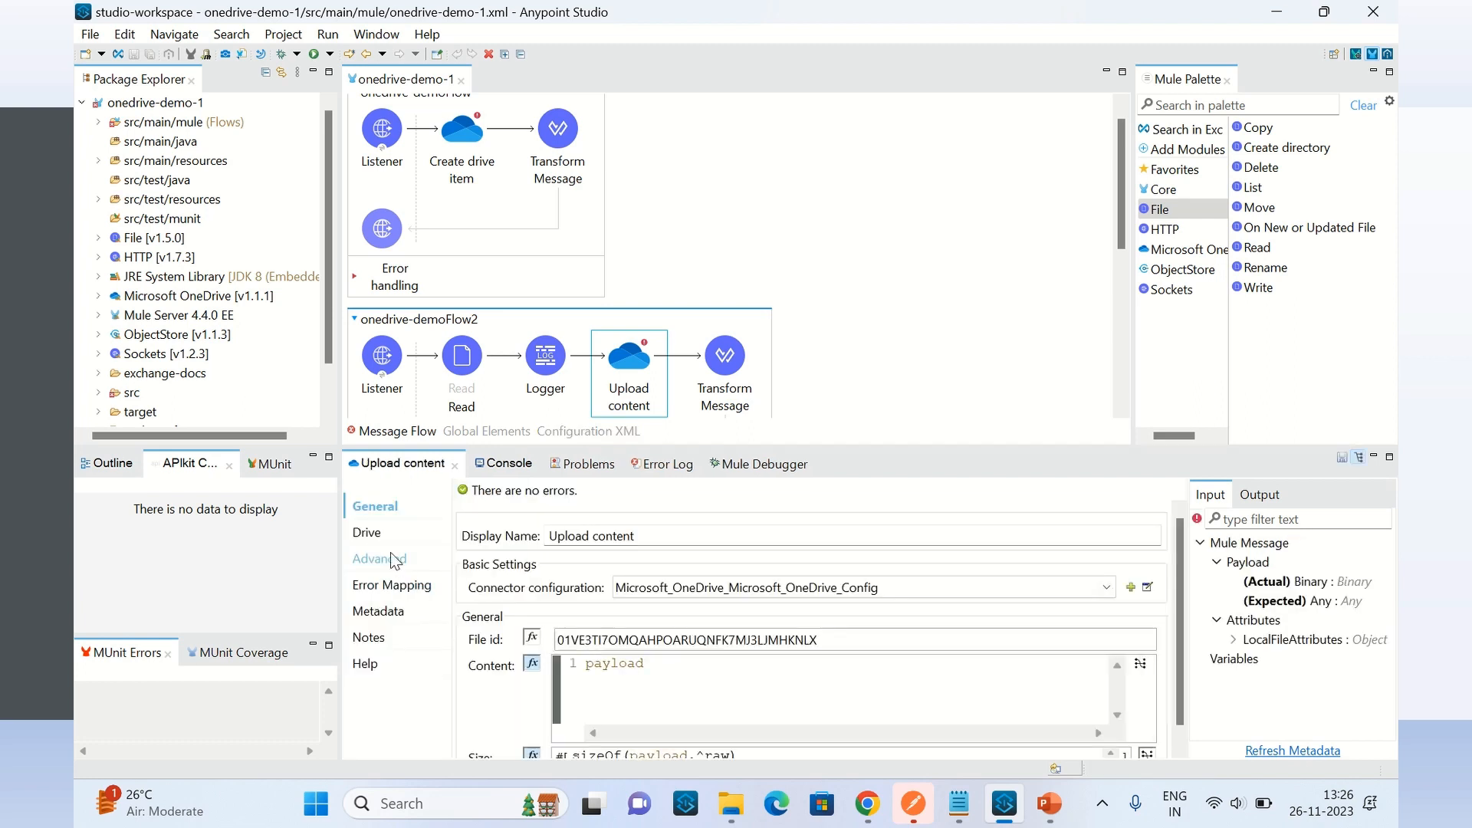
left_click(368, 532)
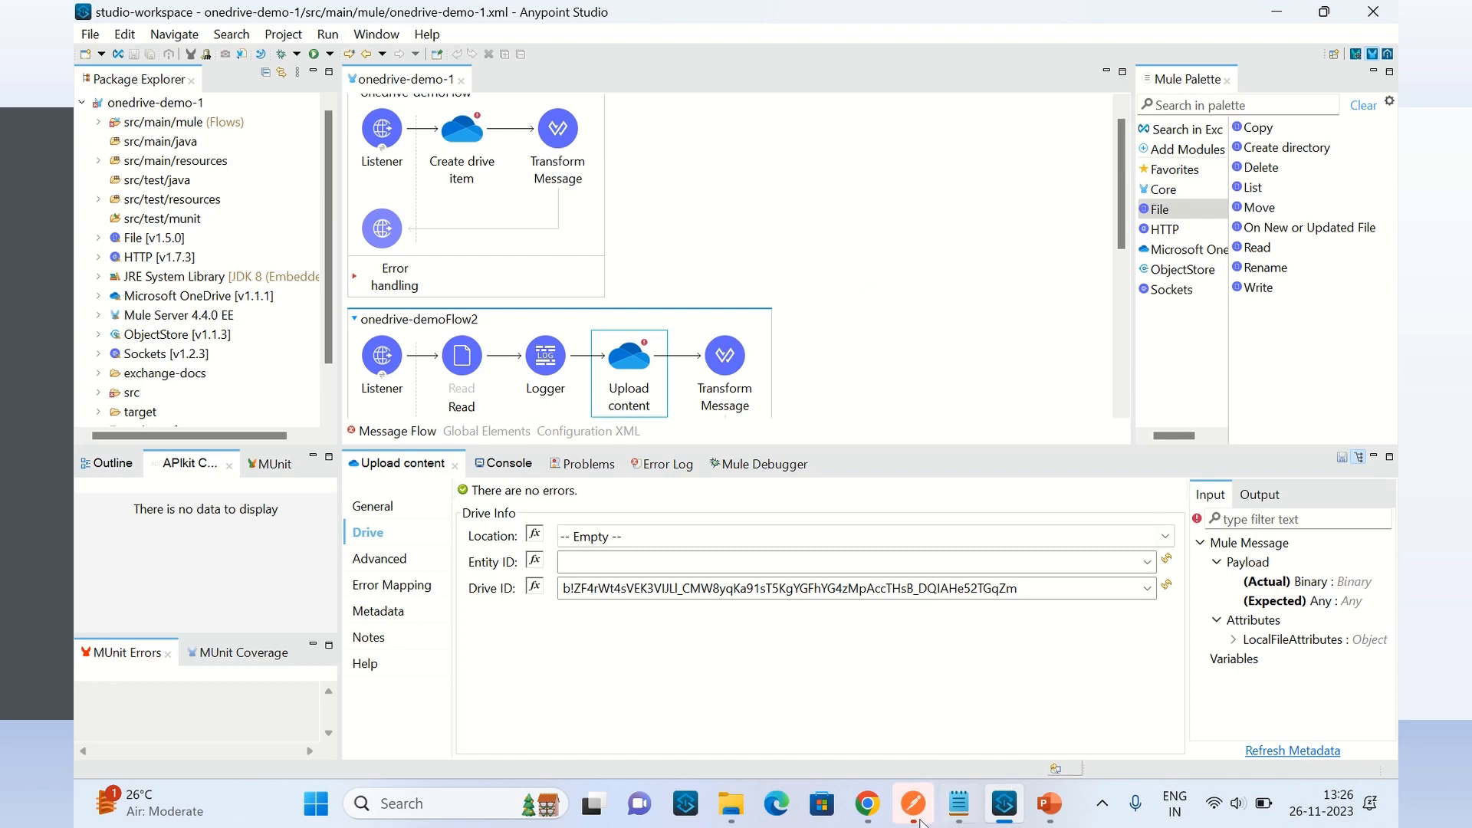
Check the mule-files folder on OneDrive in Chrome, and return to Anypoint Studio to open the Create drive item operation's properties
left_click(870, 805)
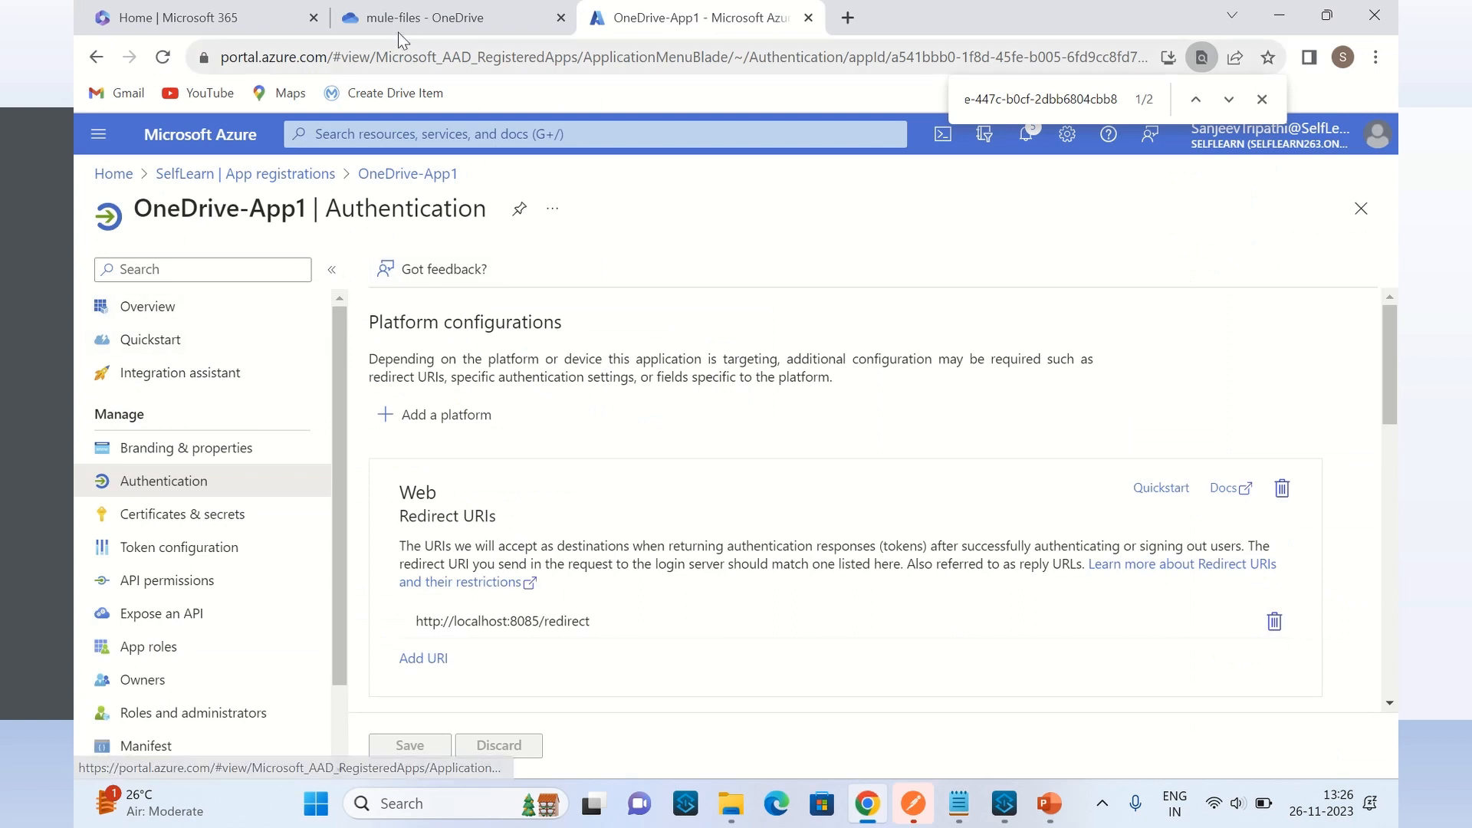
left_click(425, 17)
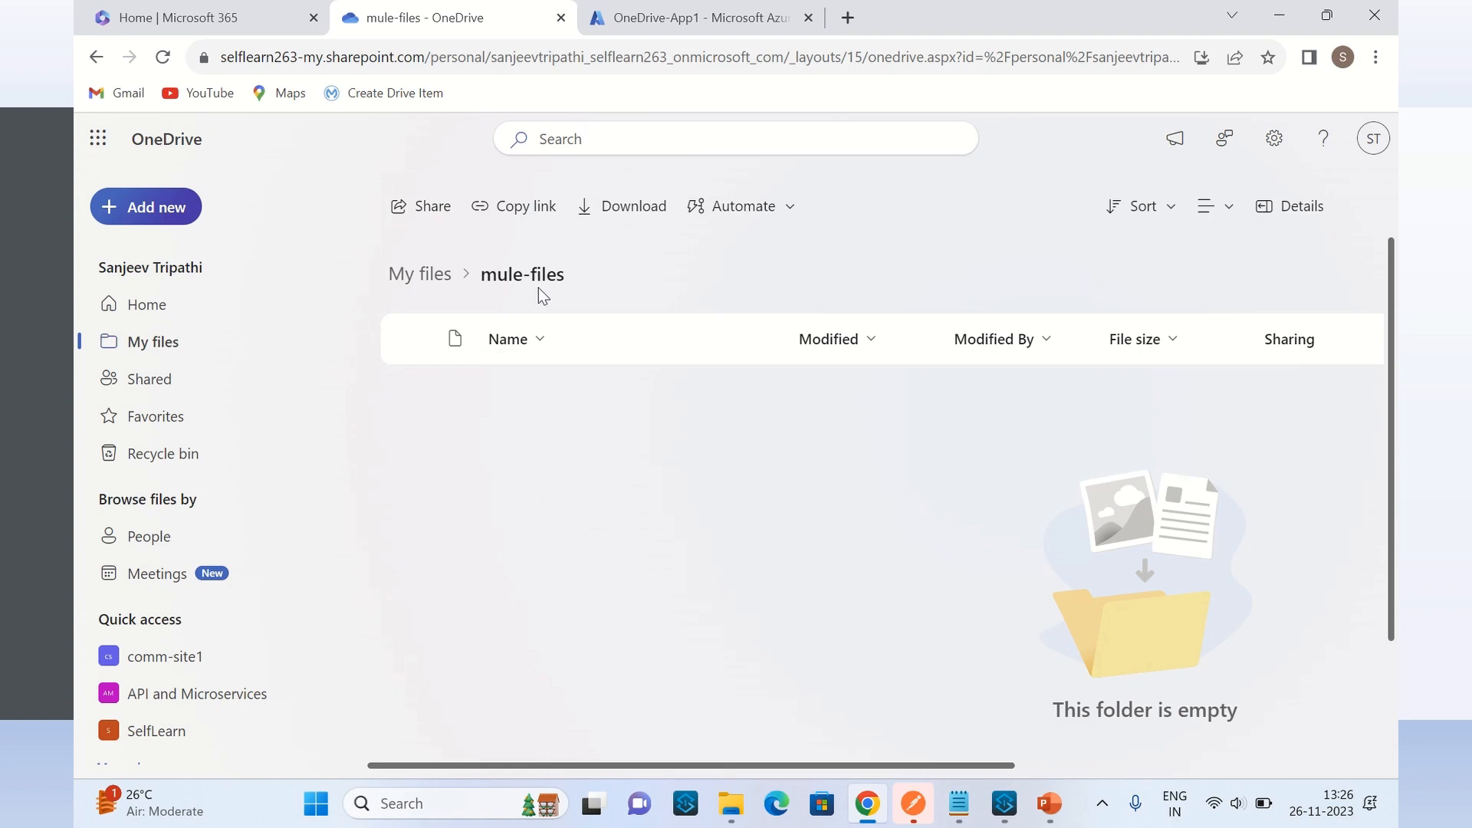
left_click(873, 814)
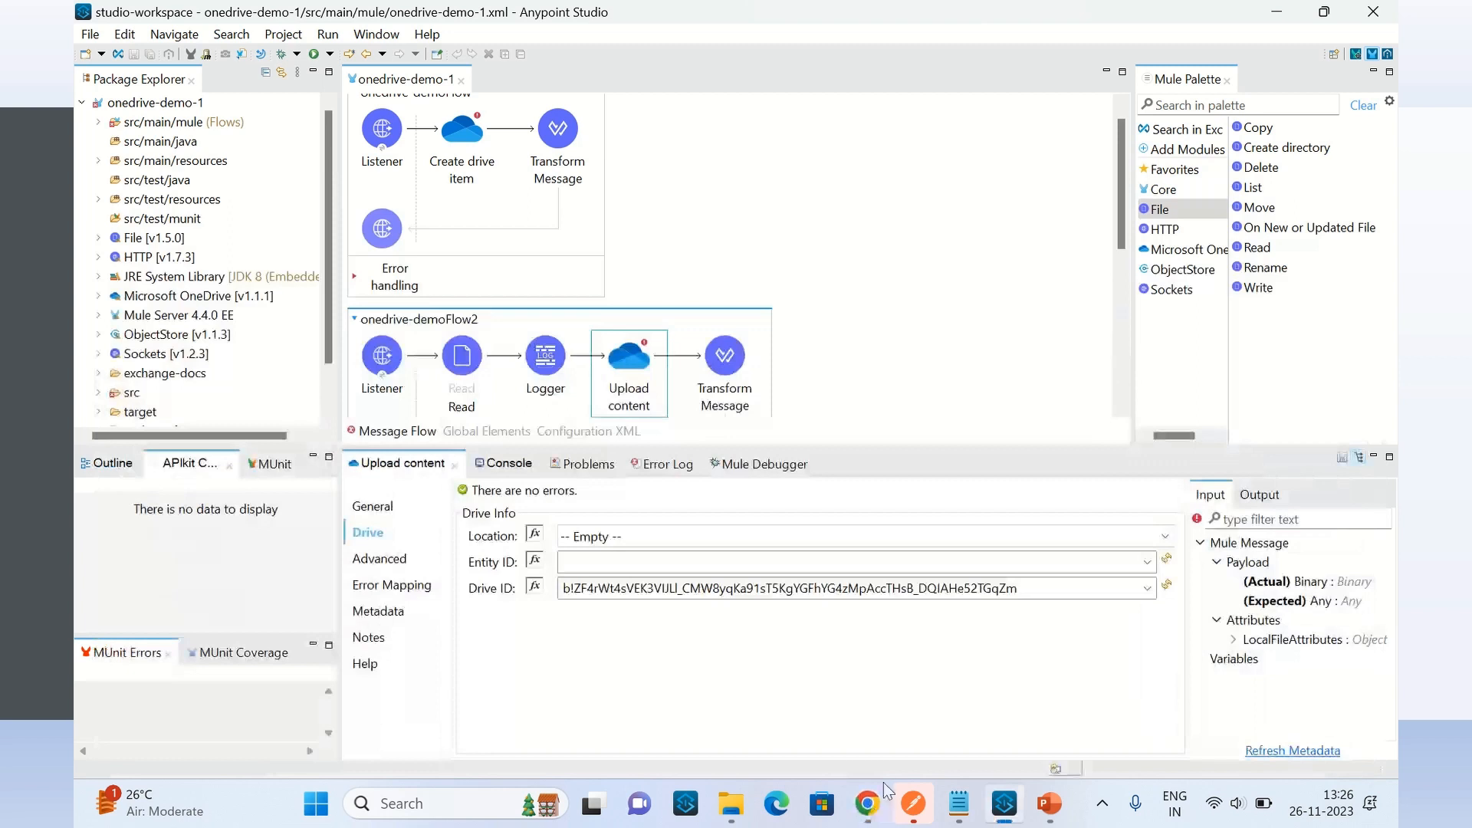
left_click(890, 268)
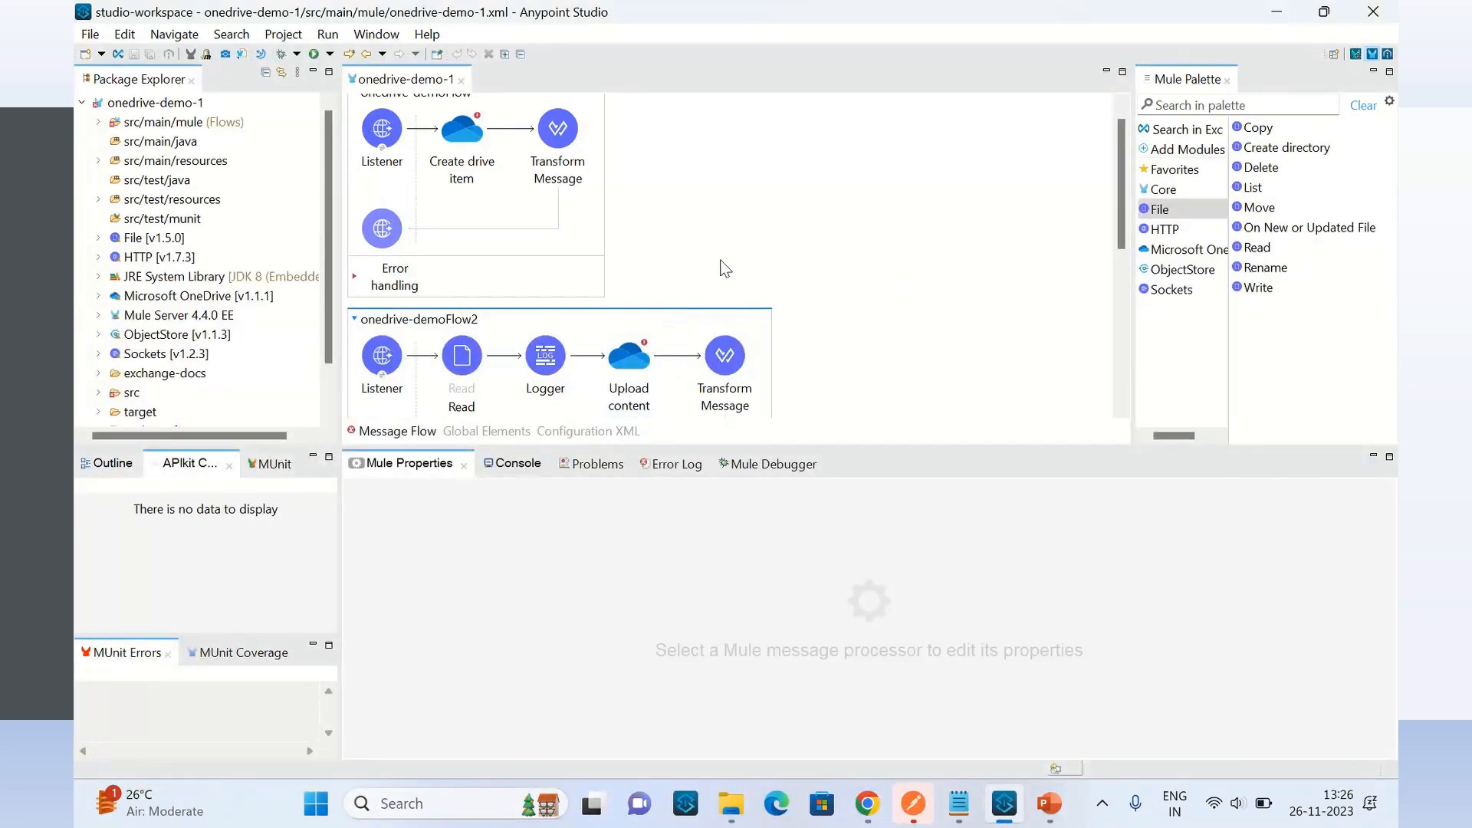
left_click(474, 136)
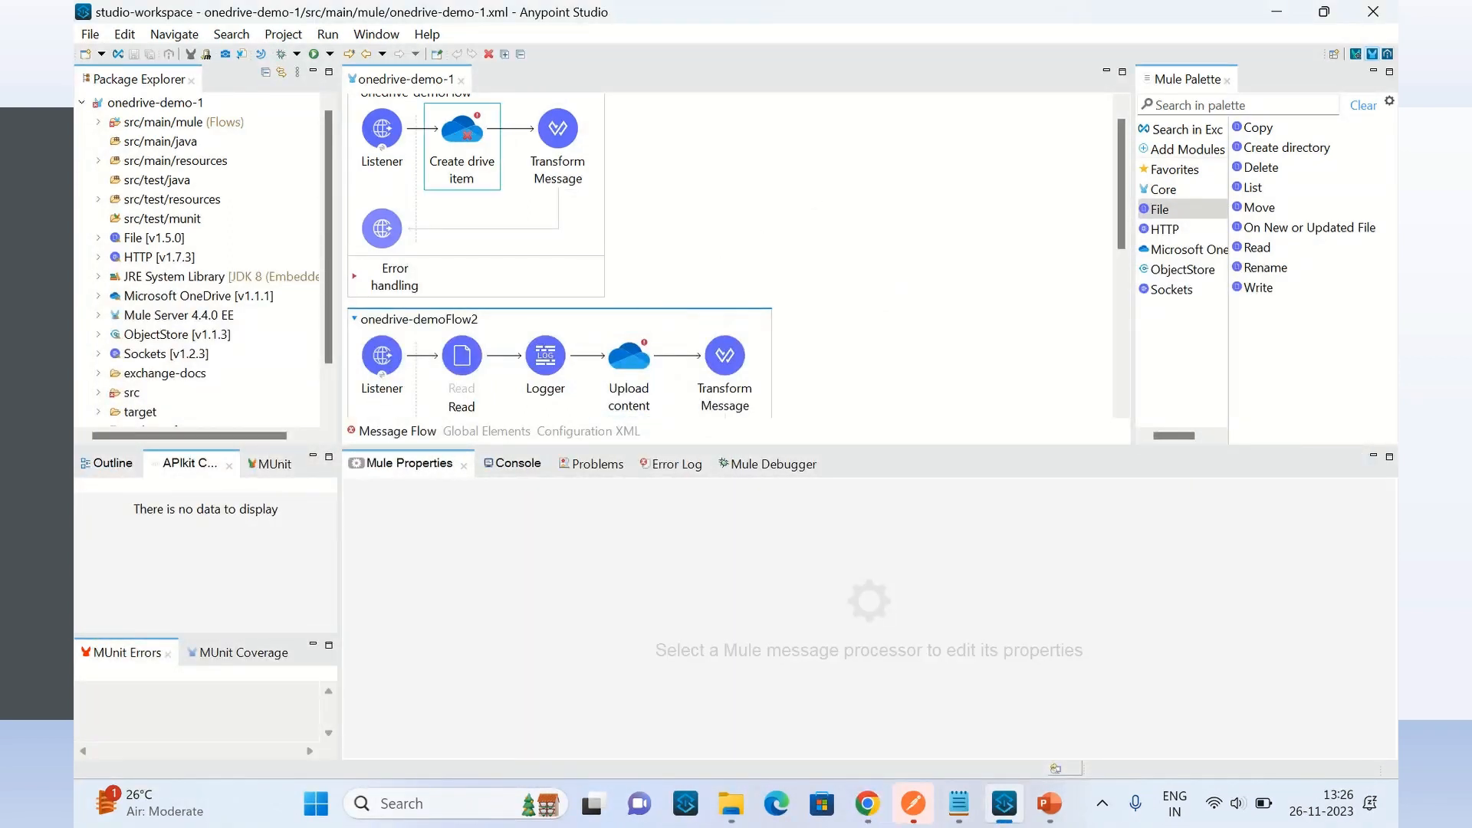
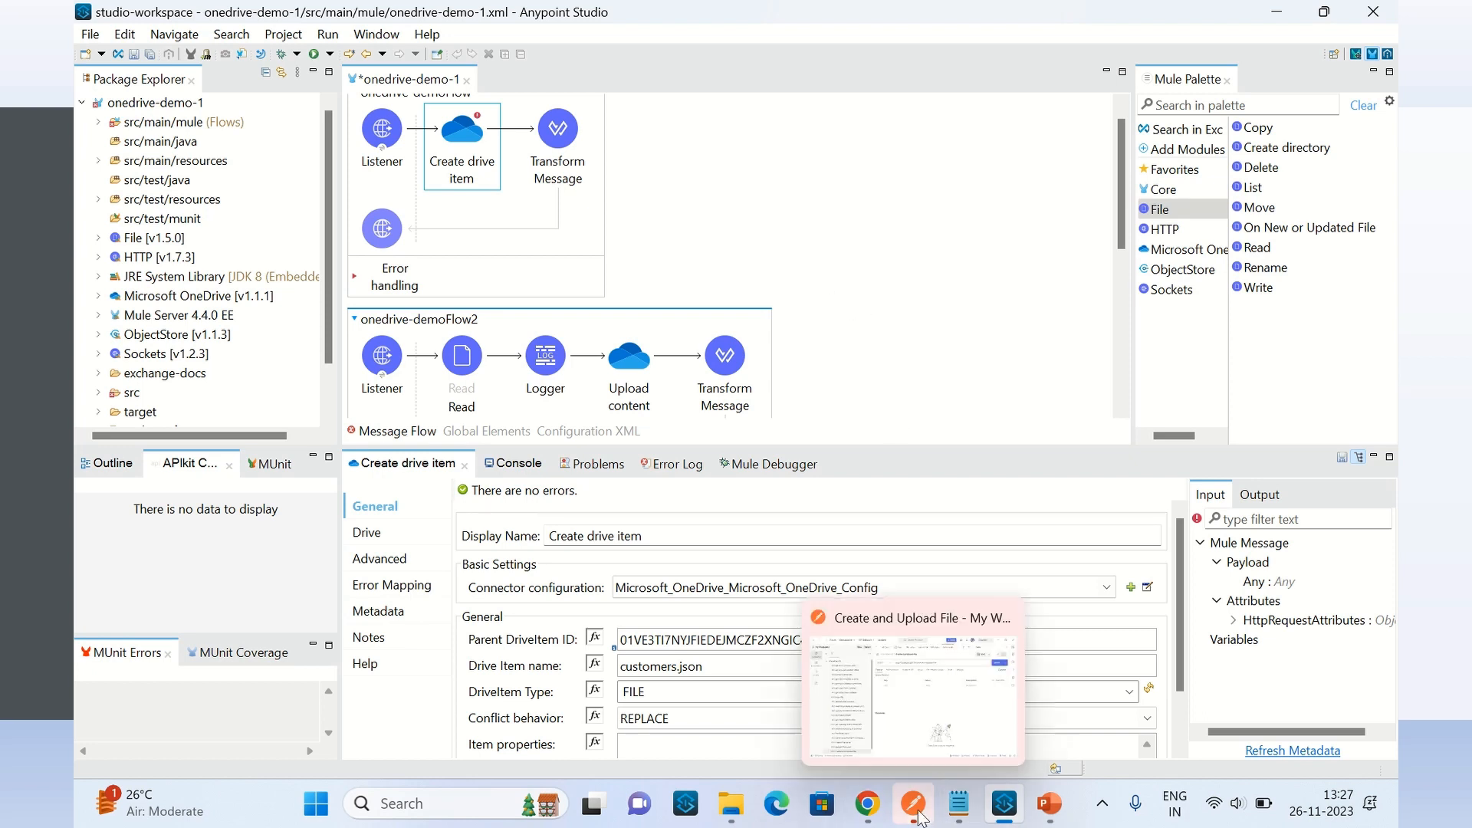
Switch to Notepad and copy the Graph Explorer URL from the note
mouse_move(873, 825)
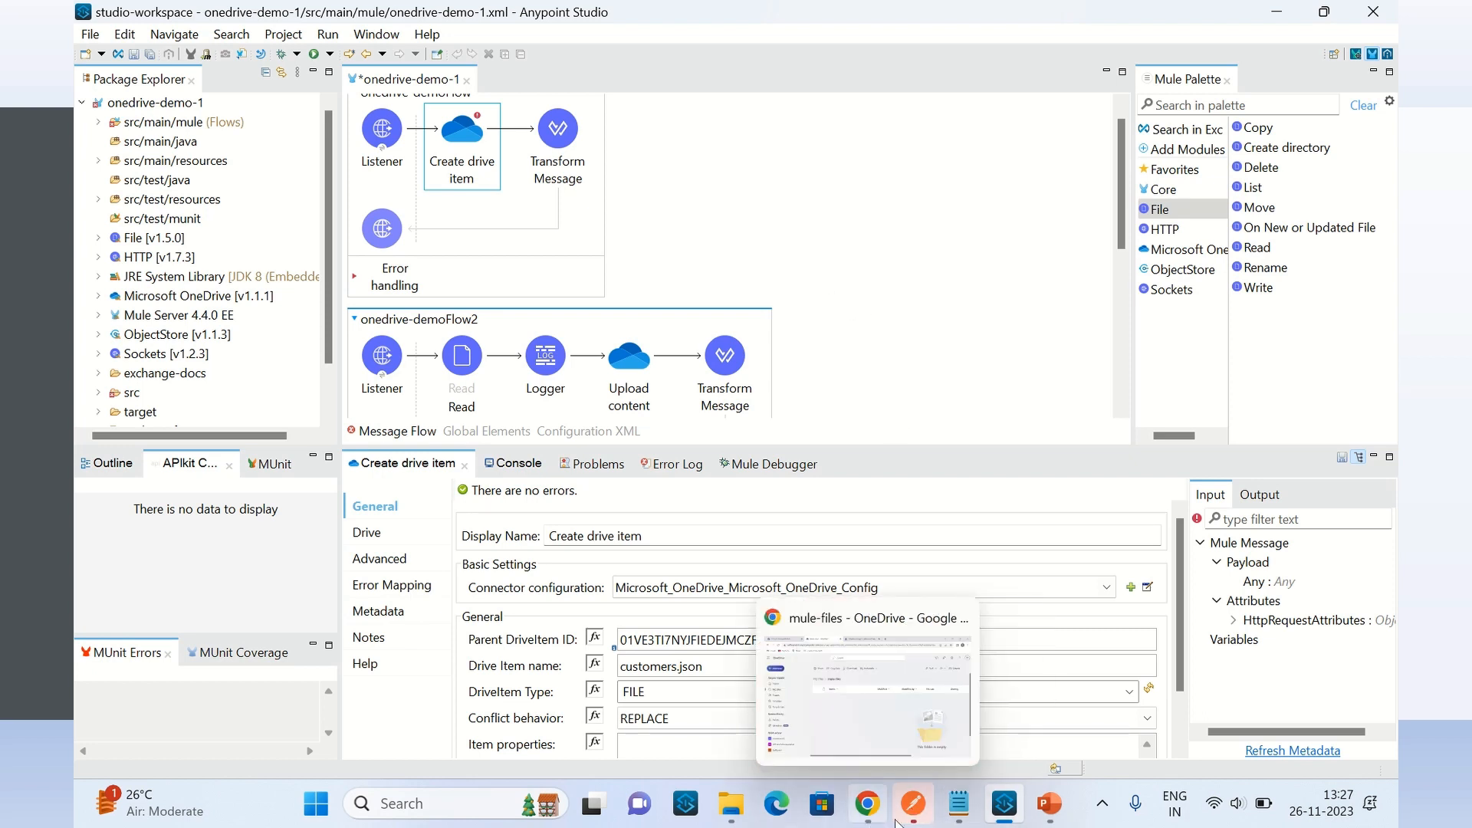
left_click(960, 803)
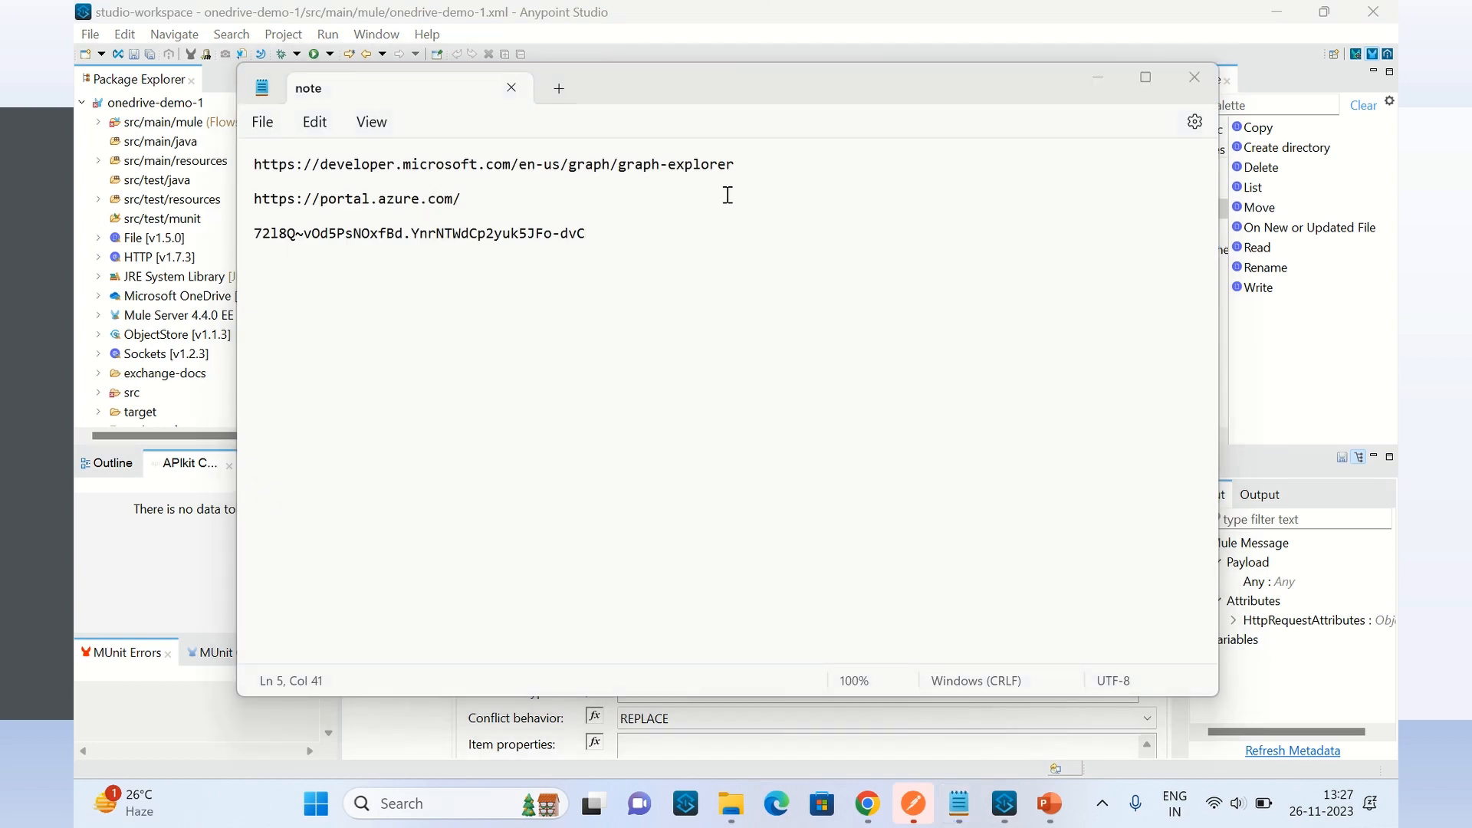
left_click_drag(735, 163, 238, 153)
key("ctrl+c")
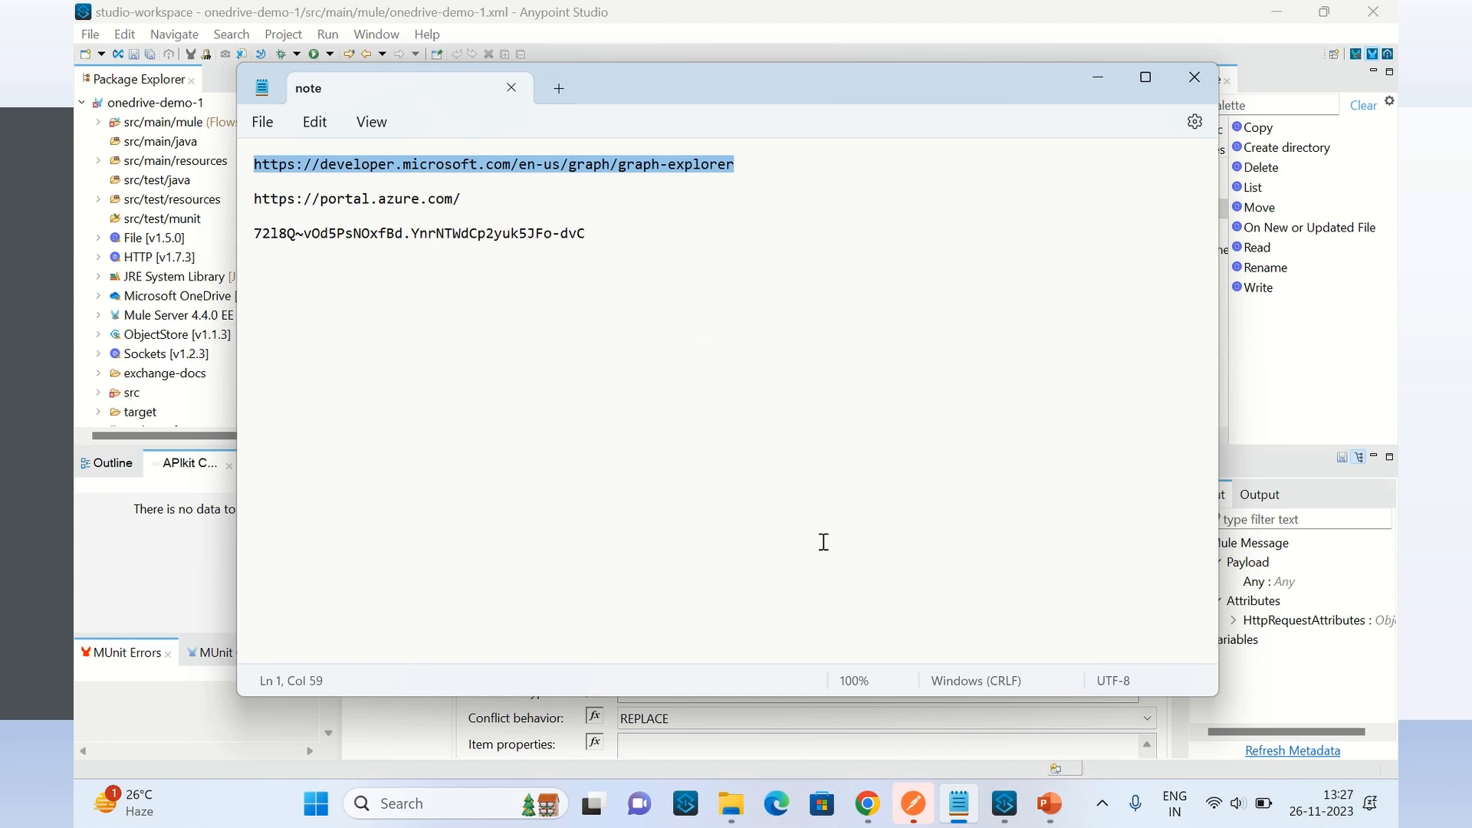
mouse_move(878, 814)
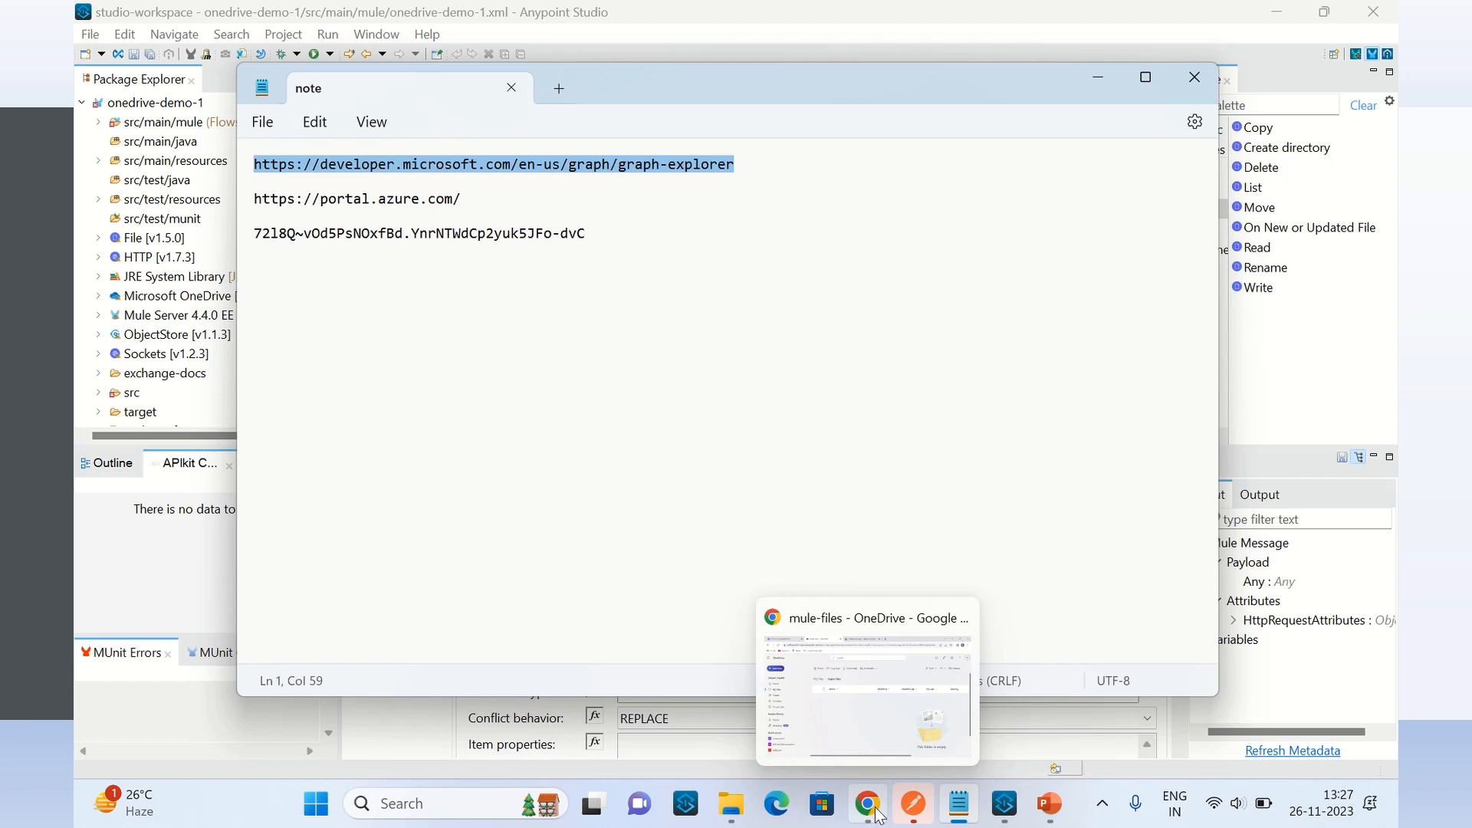
left_click(876, 817)
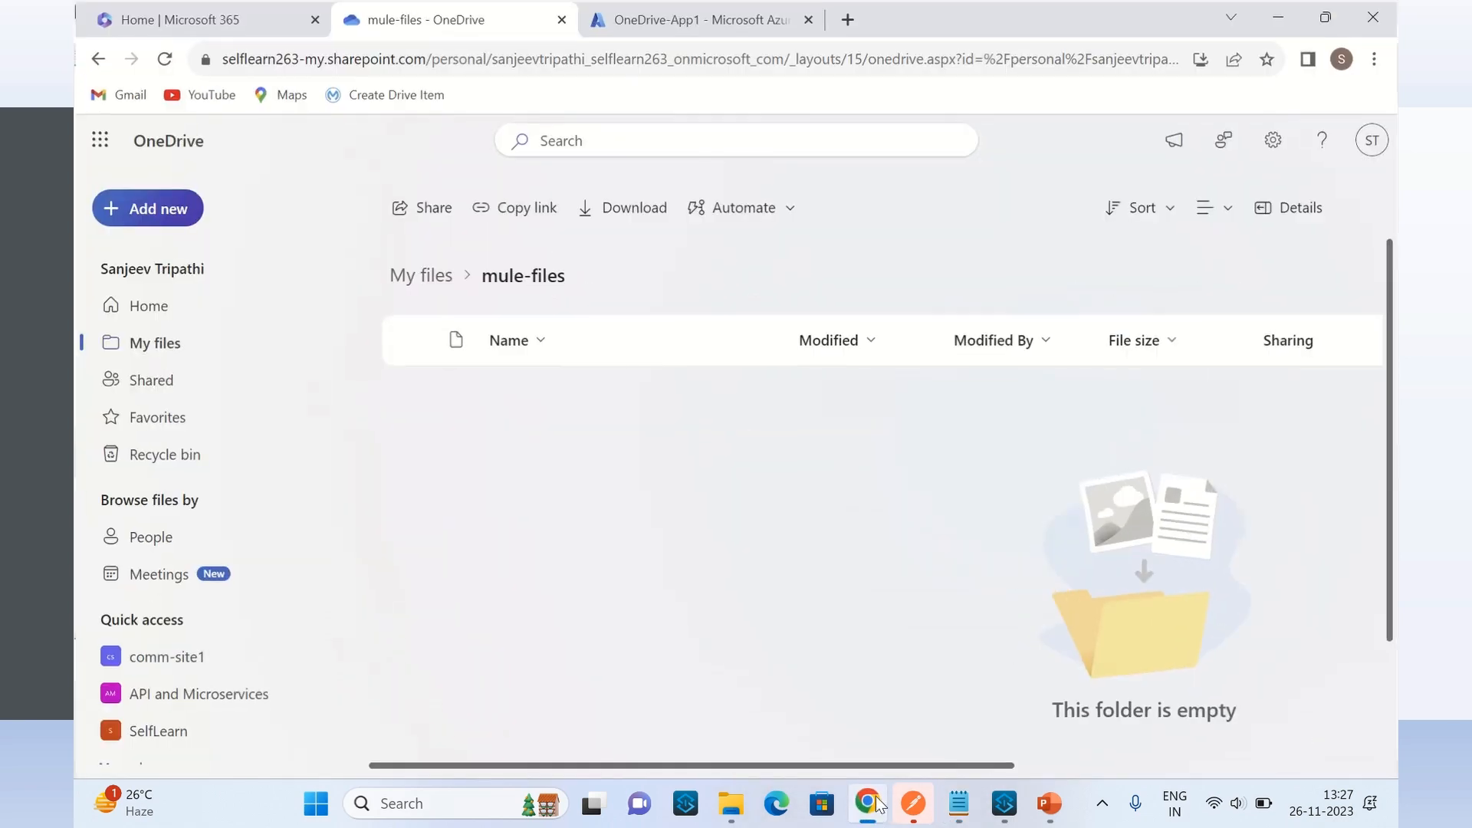
left_click(847, 17)
left_click(787, 58)
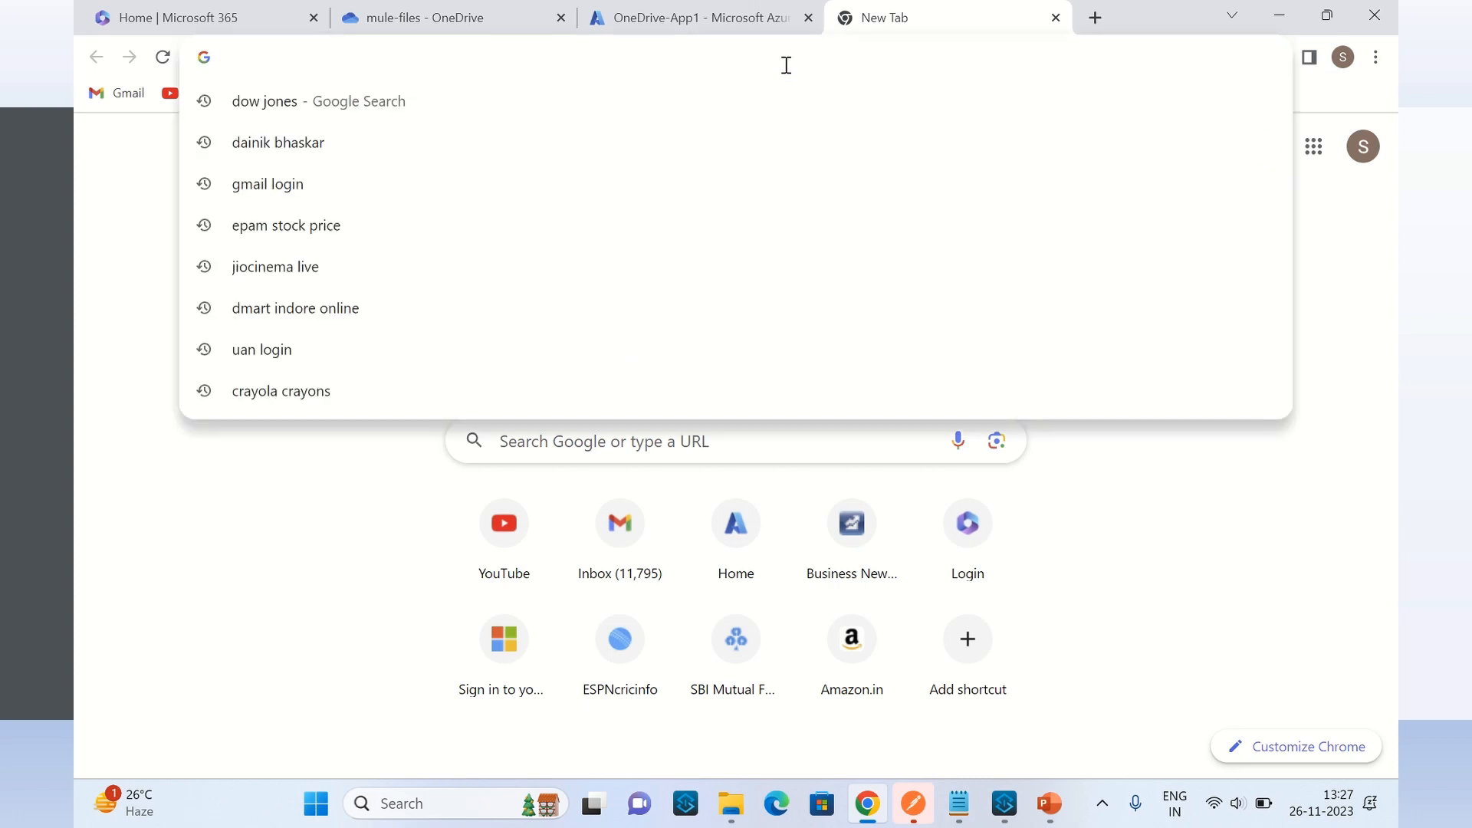
key("ctrl+v")
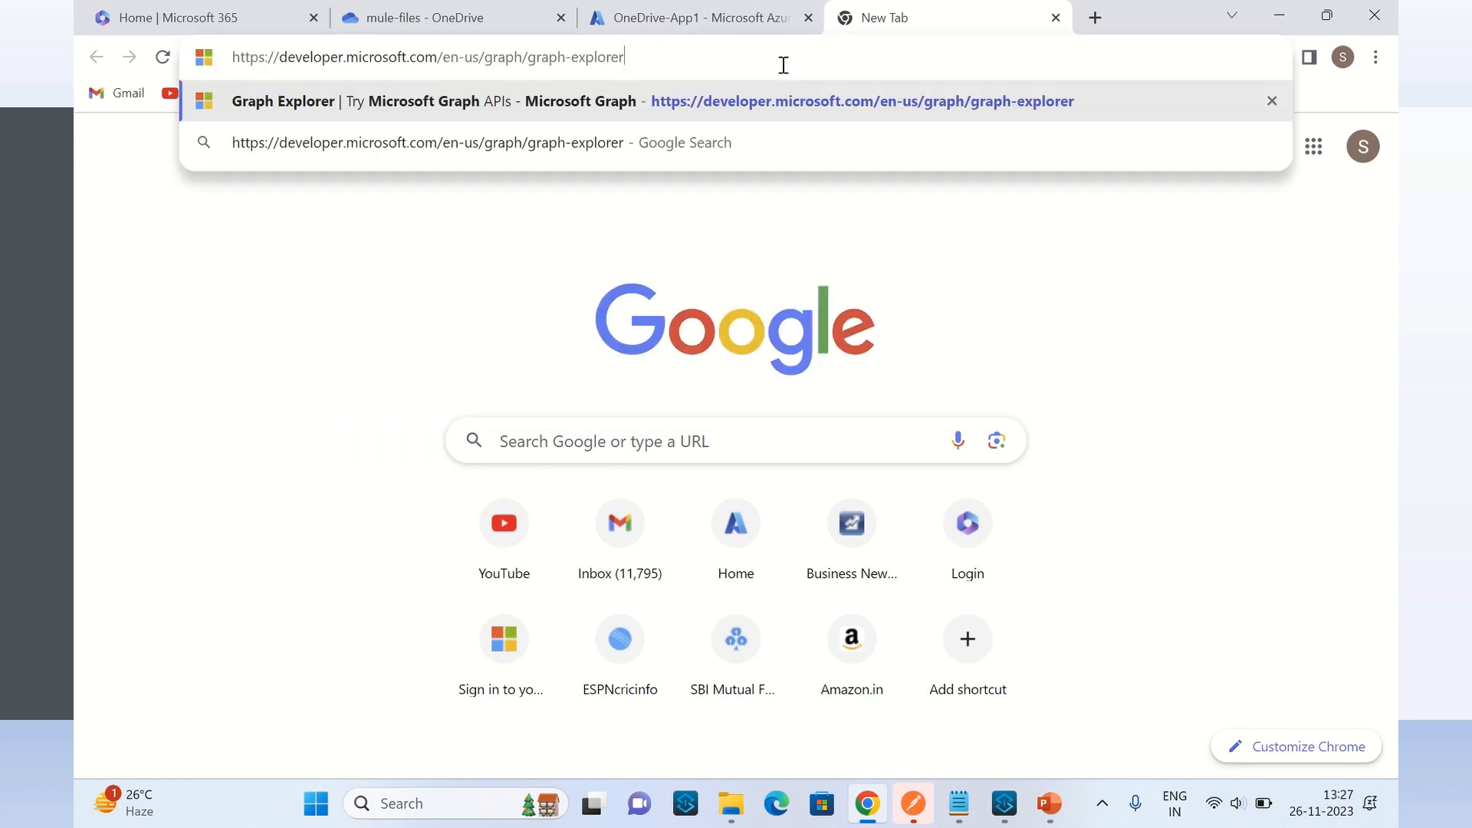
key("Return")
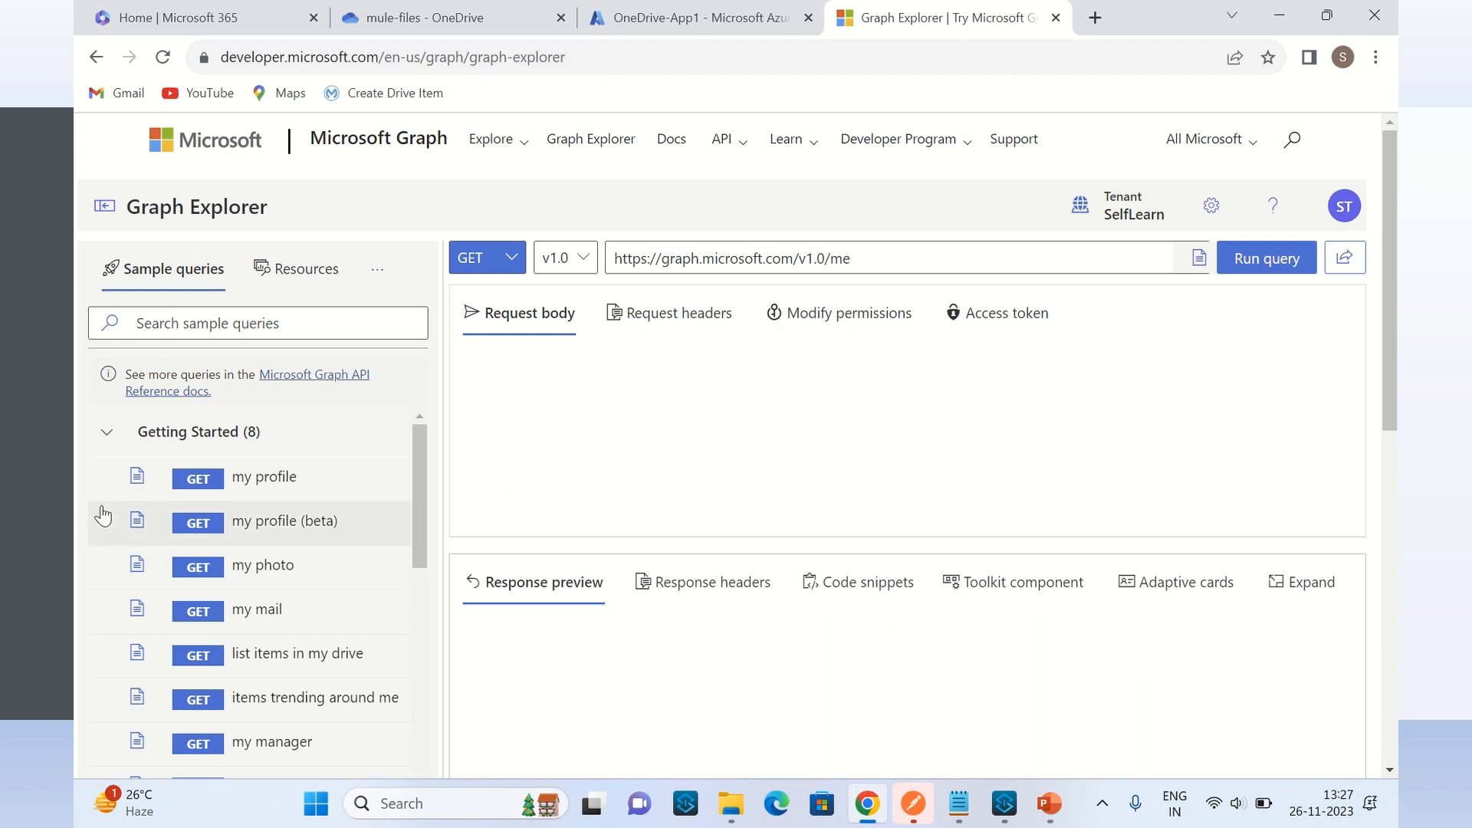
Collapse the Getting Started sample queries and expand the OneDrive group in Graph Explorer
left_click(109, 439)
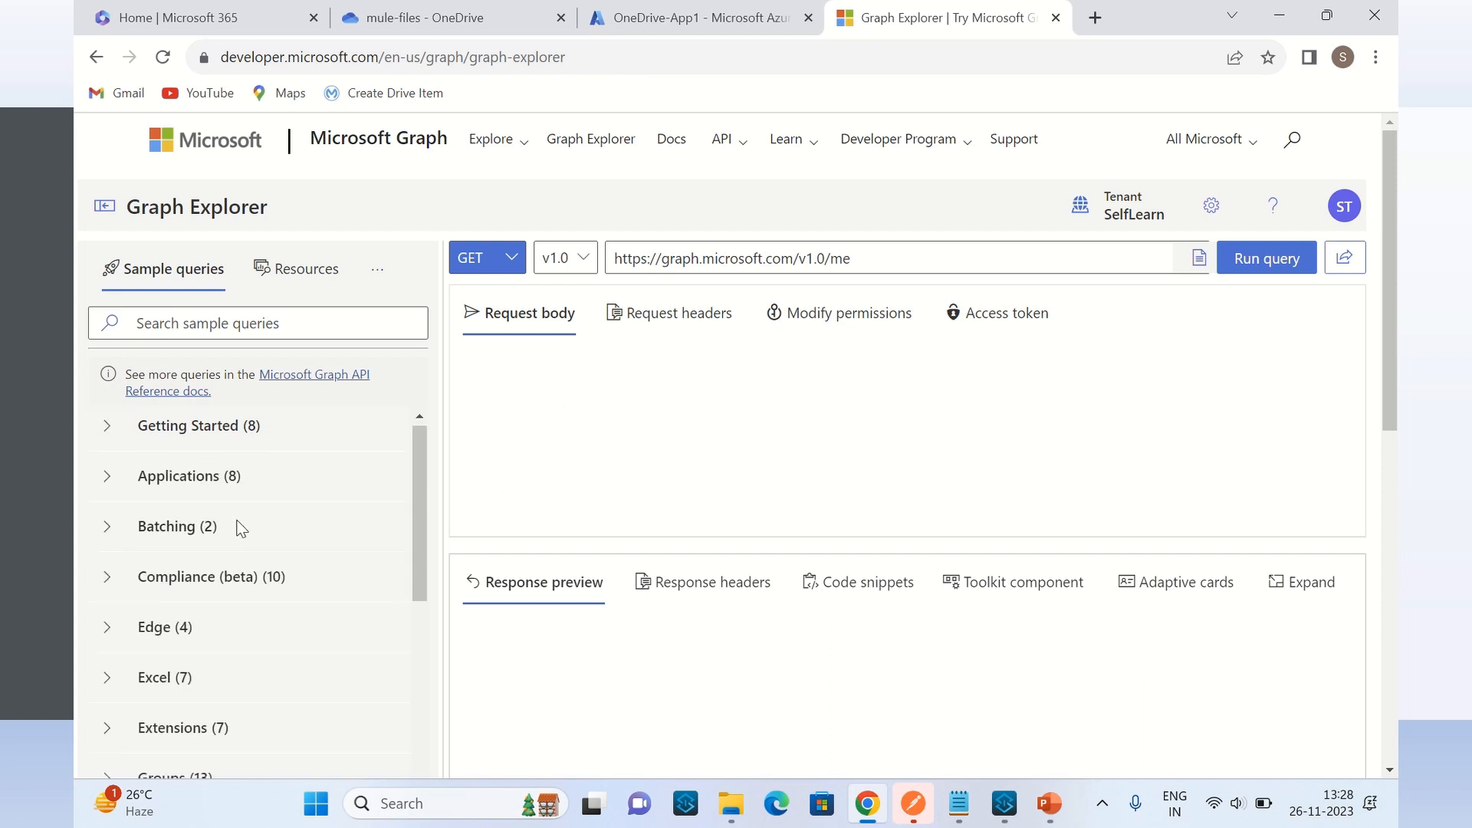
scroll(235, 537, "down", 3)
scroll(253, 541, "down", 4)
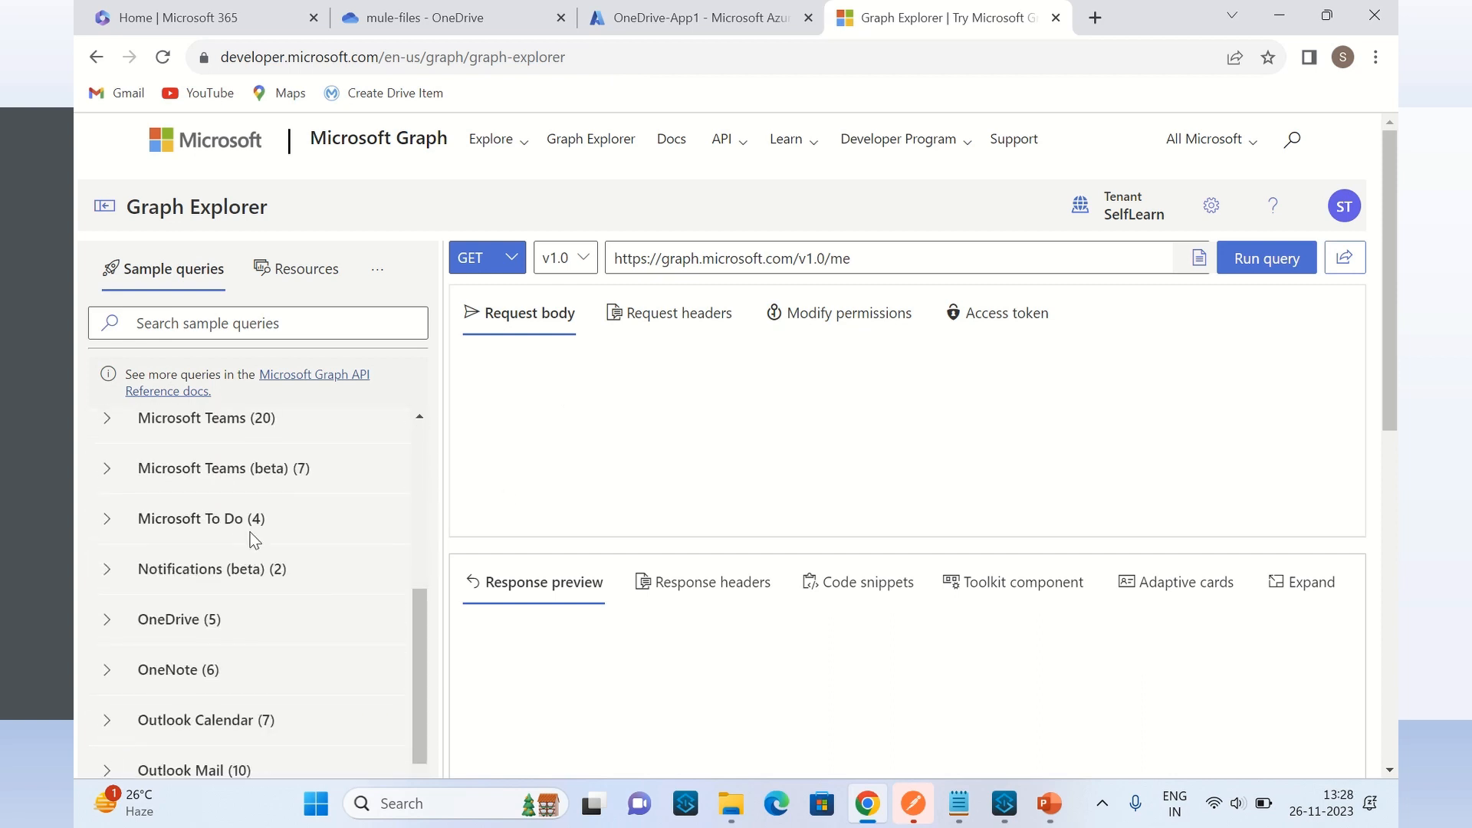
scroll(253, 539, "down", 1)
left_click(107, 518)
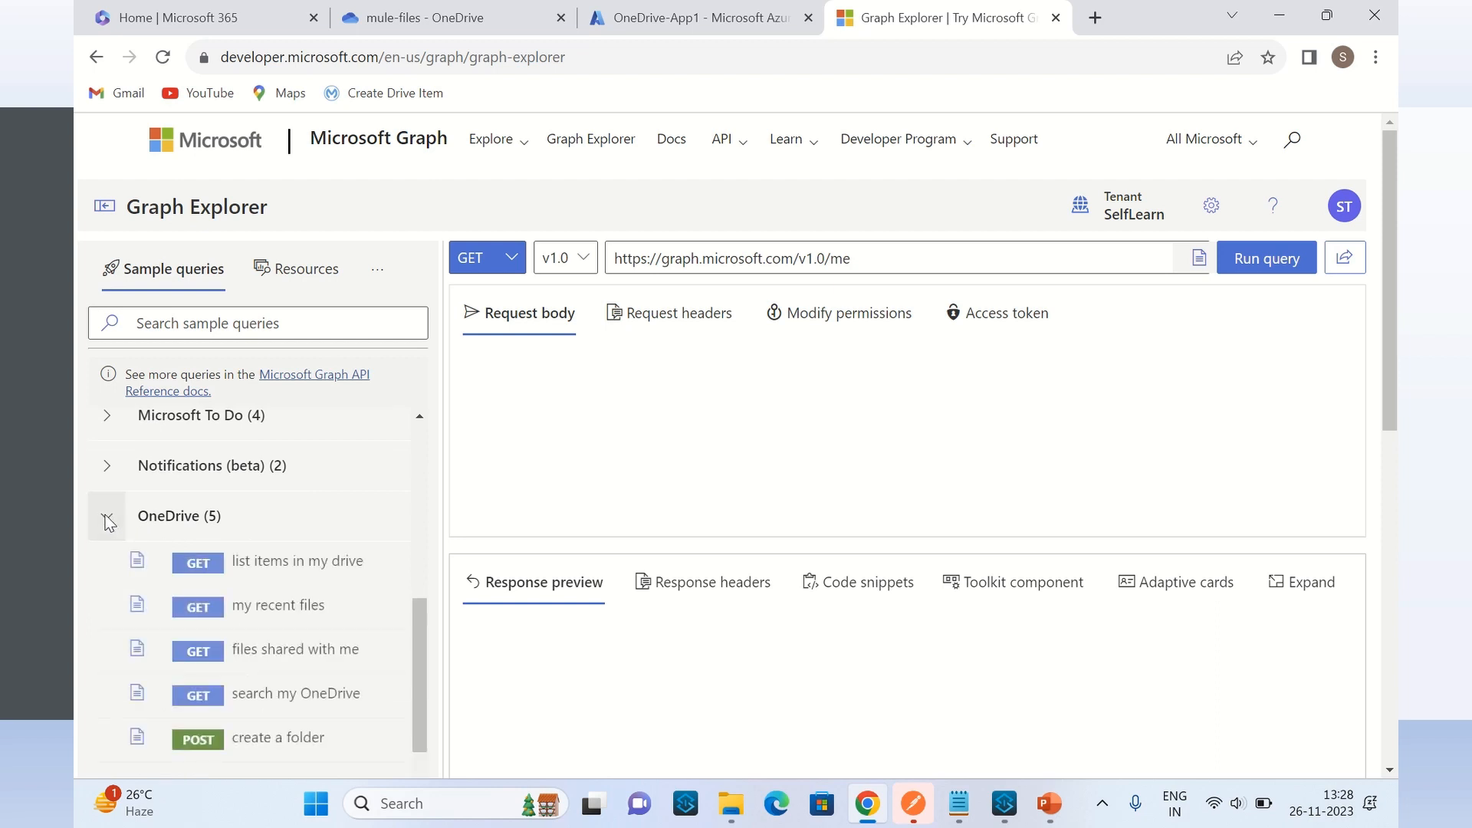
scroll(362, 505, "down", 2)
scroll(365, 506, "up", 2)
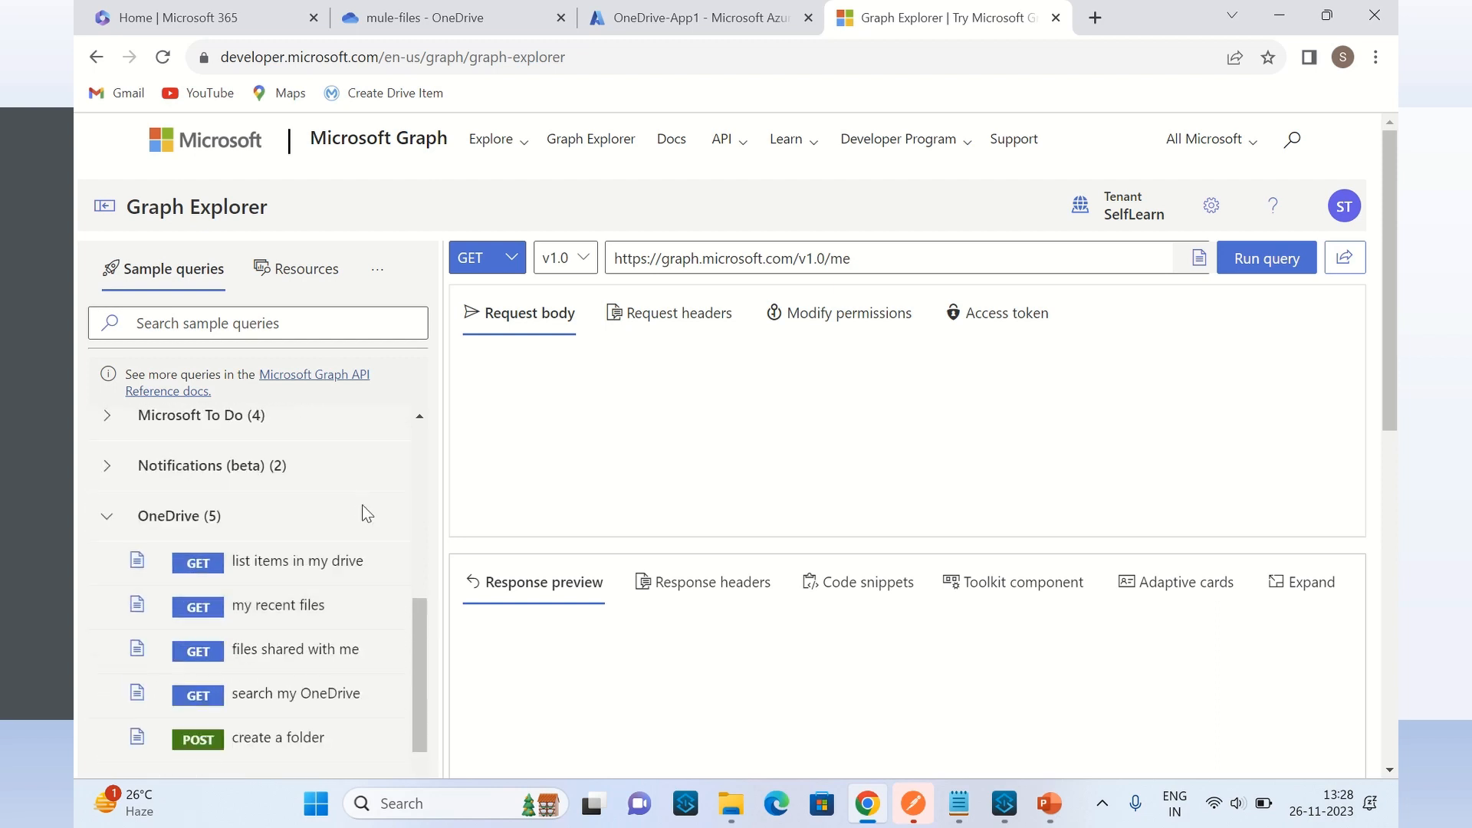
Load the OneDrive sample query "list items in my drive" and compare the signed-in Graph Explorer account with the Microsoft 365 account
left_click(280, 571)
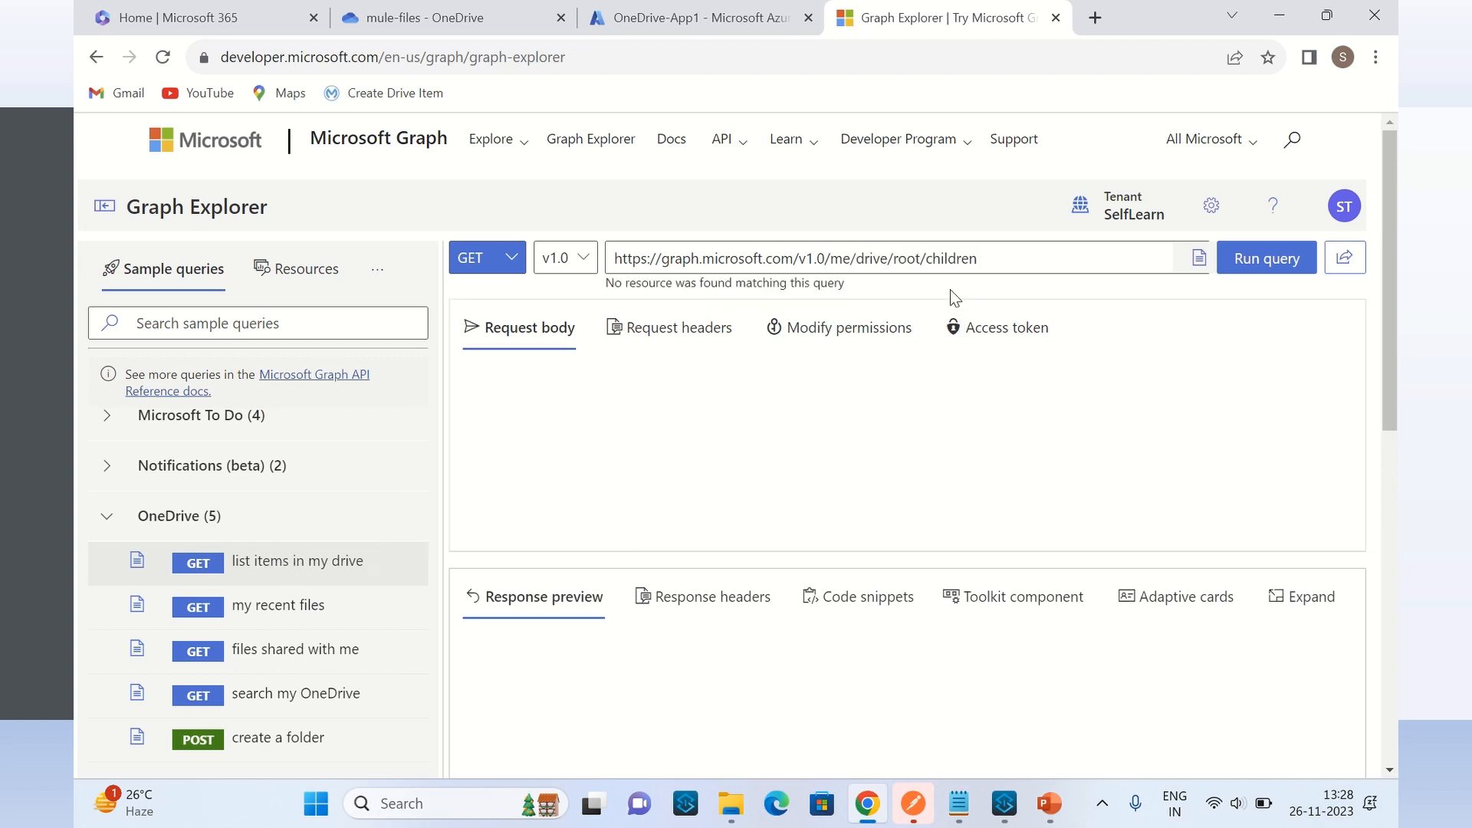
left_click_drag(1003, 262, 585, 263)
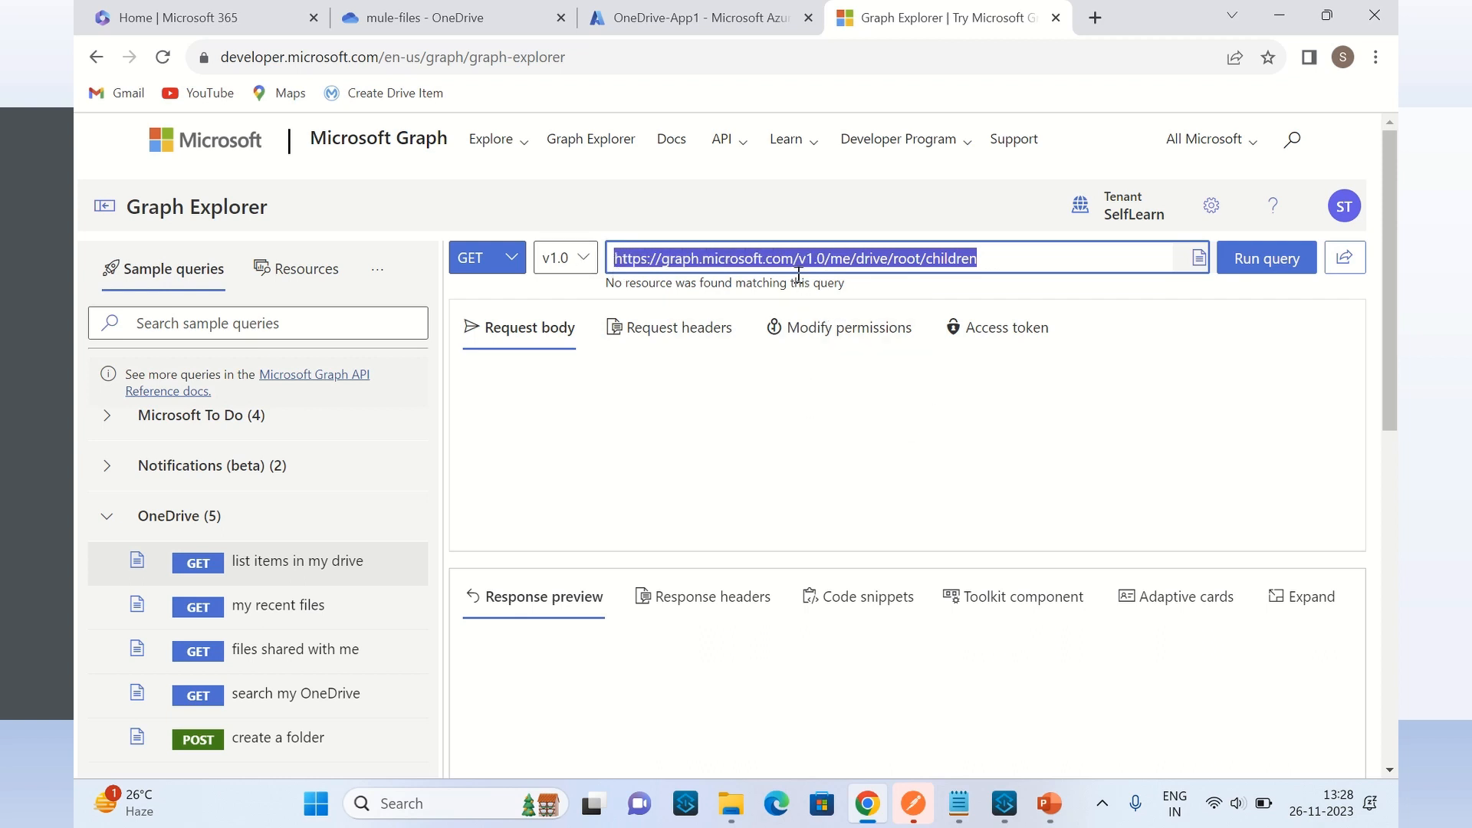
left_click(1344, 206)
left_click_drag(1315, 320, 1185, 320)
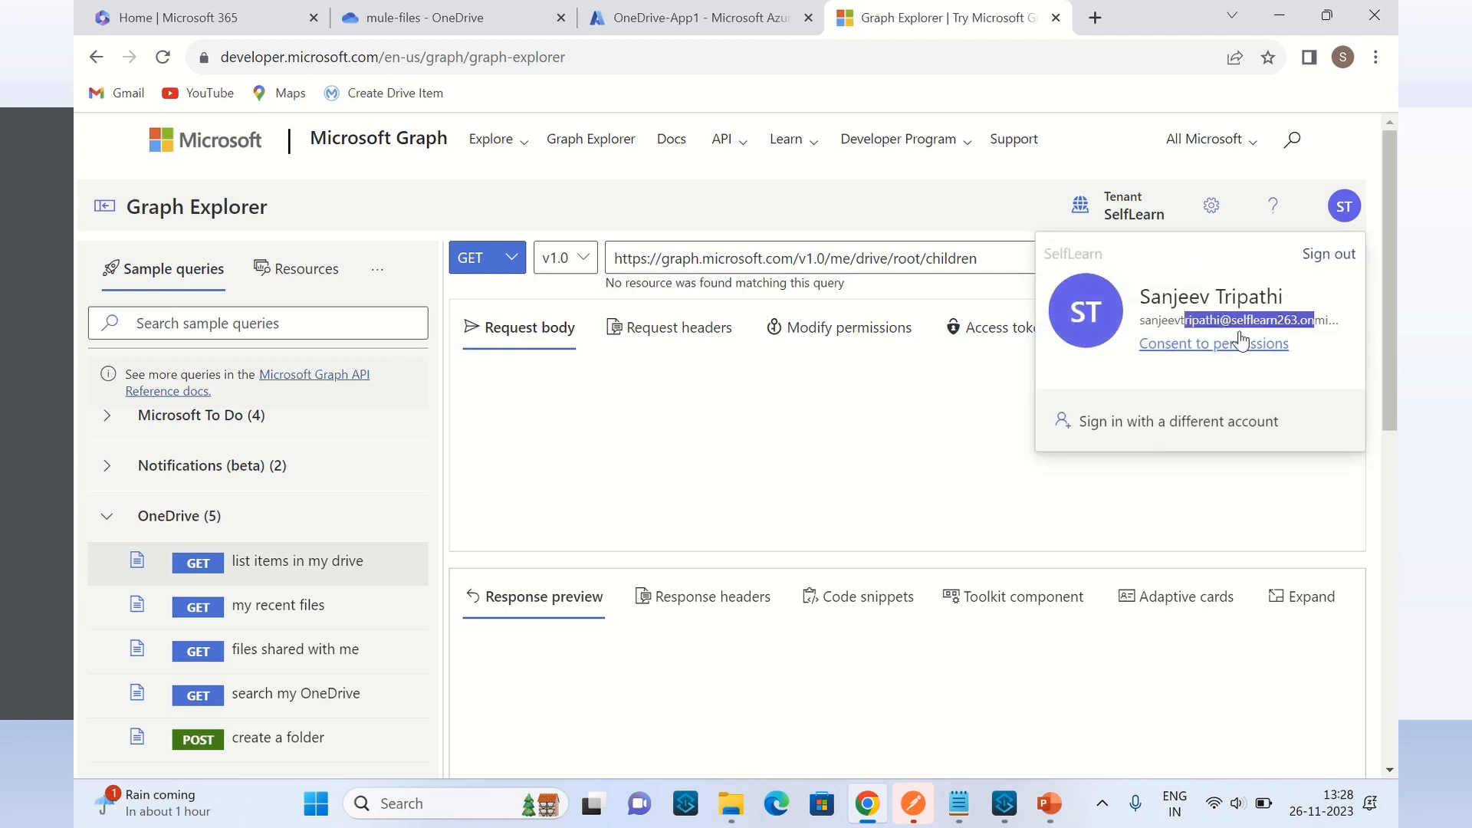
left_click(205, 23)
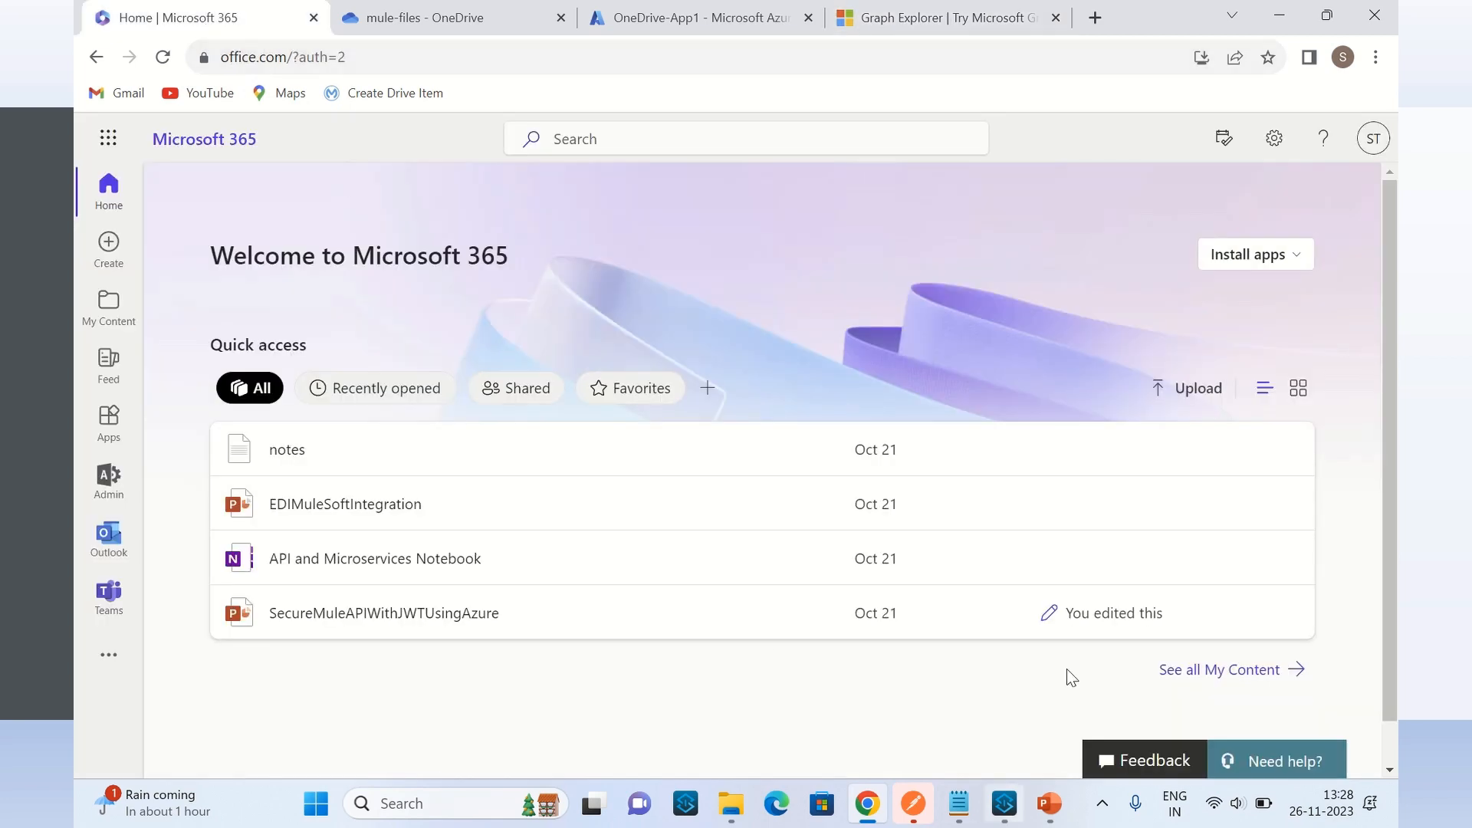
left_click(957, 21)
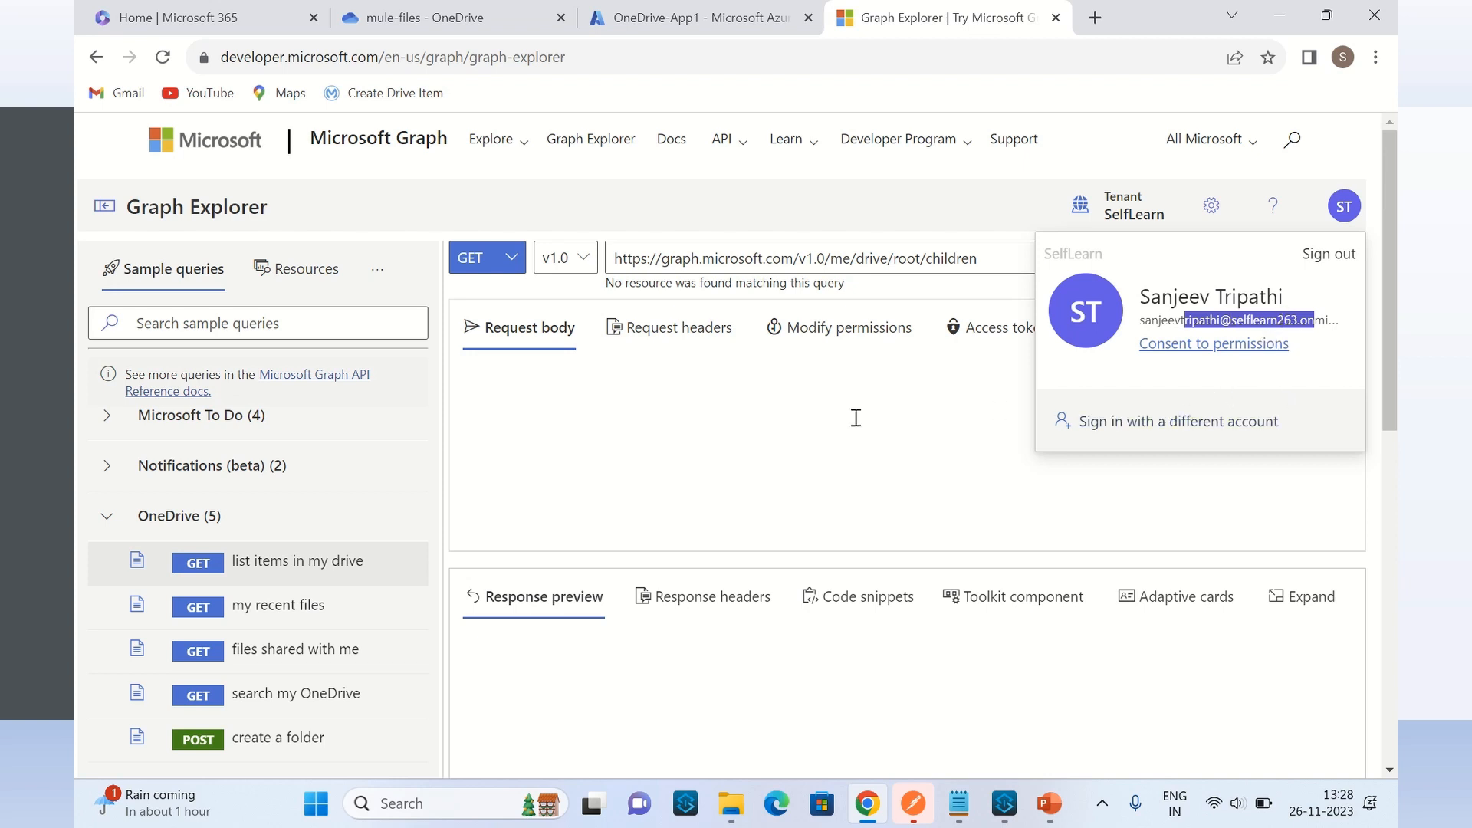
left_click(830, 427)
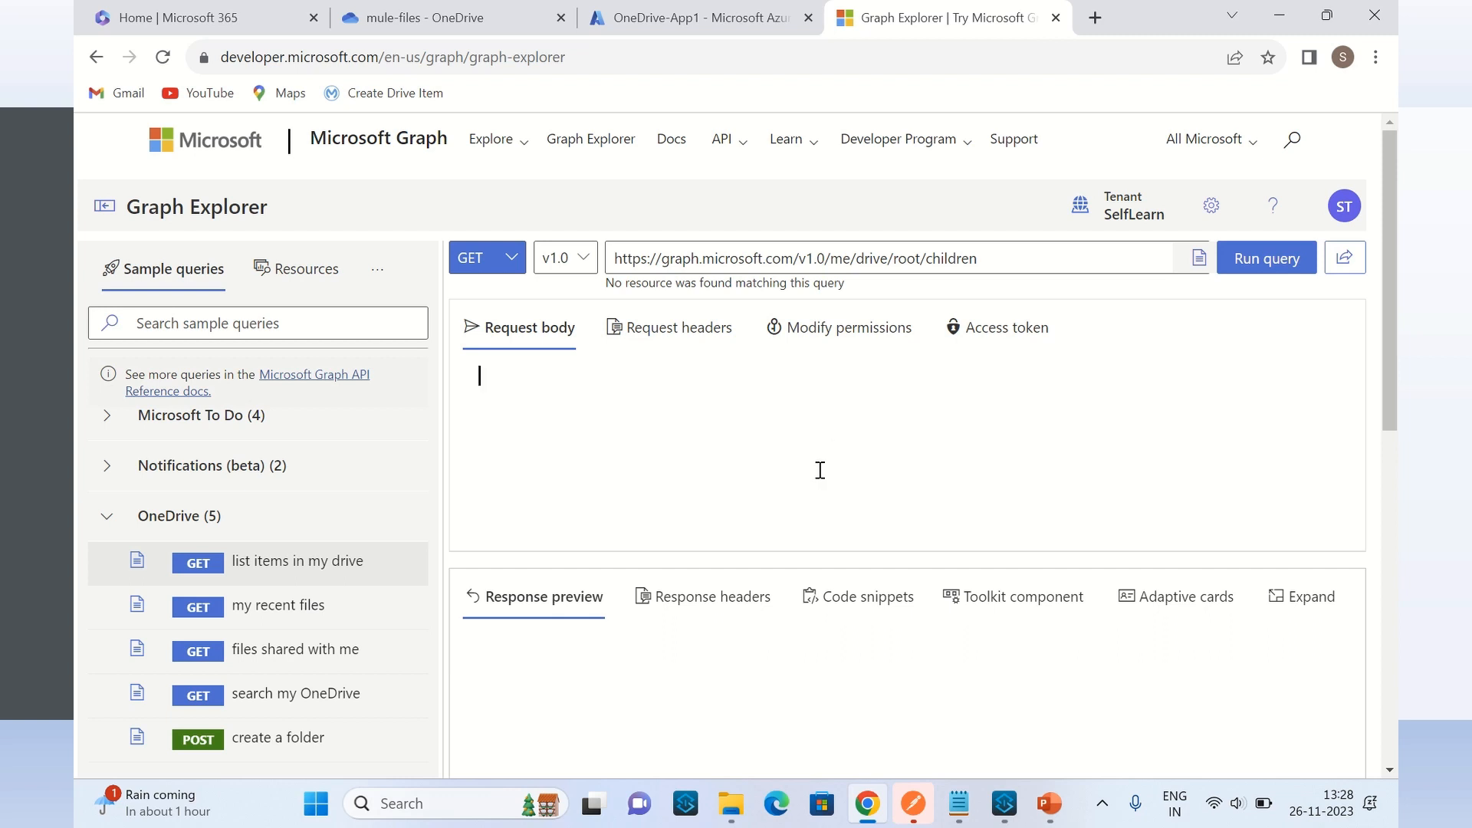
Review the /me/drive/root/children part of the request URL and run the GET query against v1.0
left_click(830, 260)
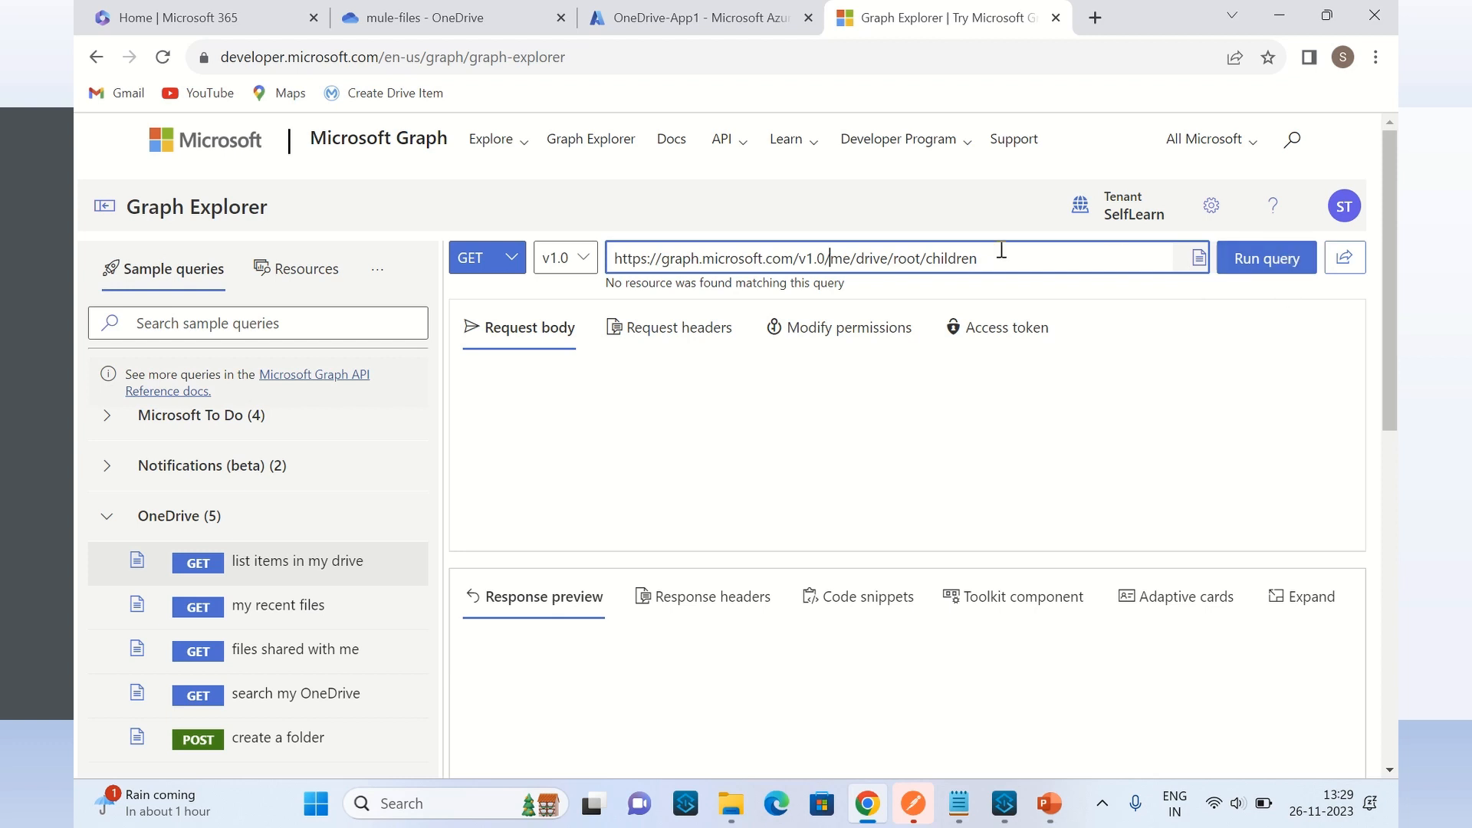
left_click_drag(824, 258, 891, 255)
left_click(982, 259)
left_click_drag(830, 258, 838, 260)
left_click(1009, 253)
left_click(1270, 262)
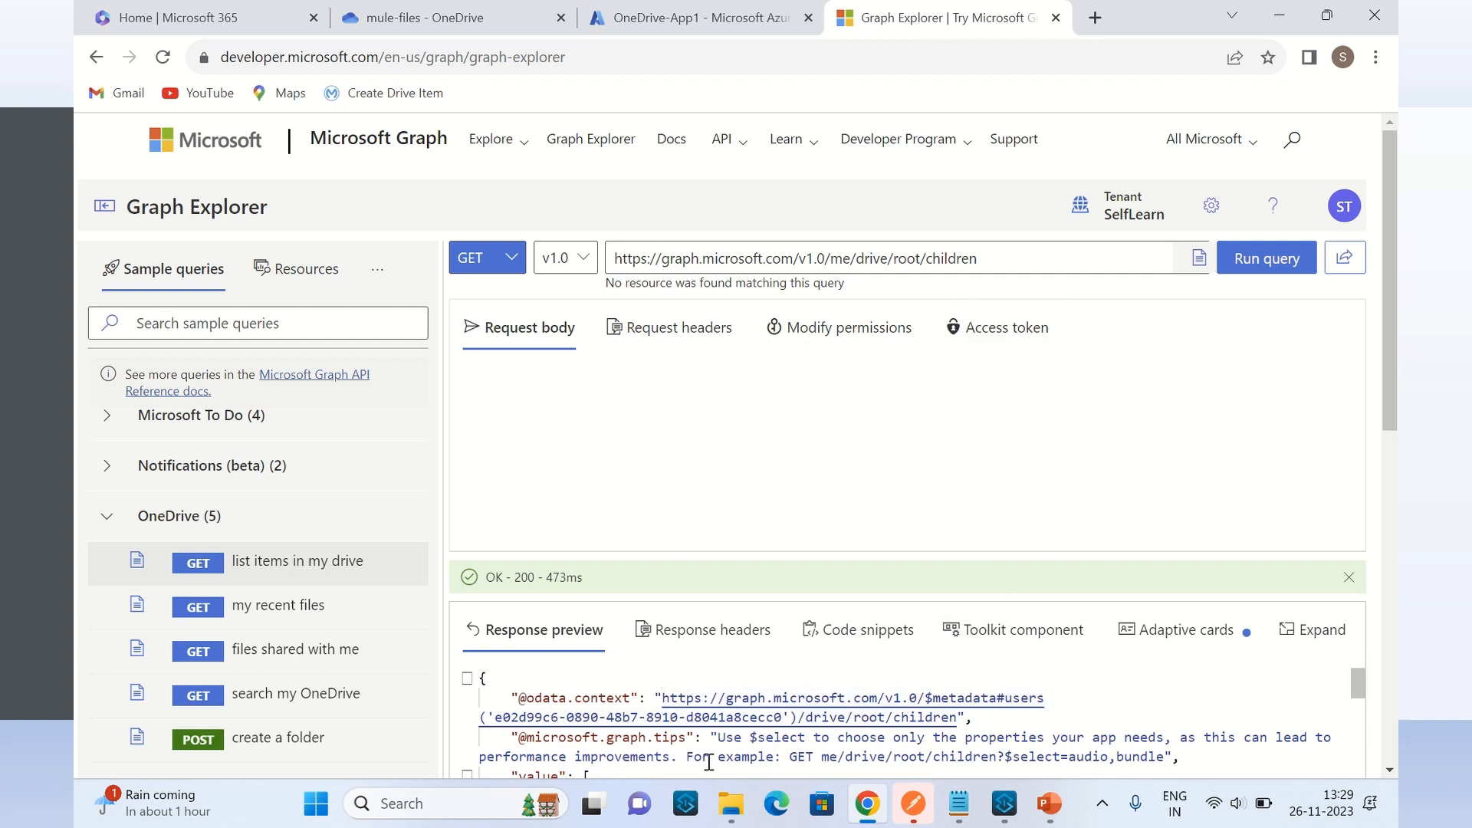
Enlarge the response preview and find the name of the first folder entry, Apps
left_click_drag(782, 549, 774, 297)
scroll(613, 575, "down", 1)
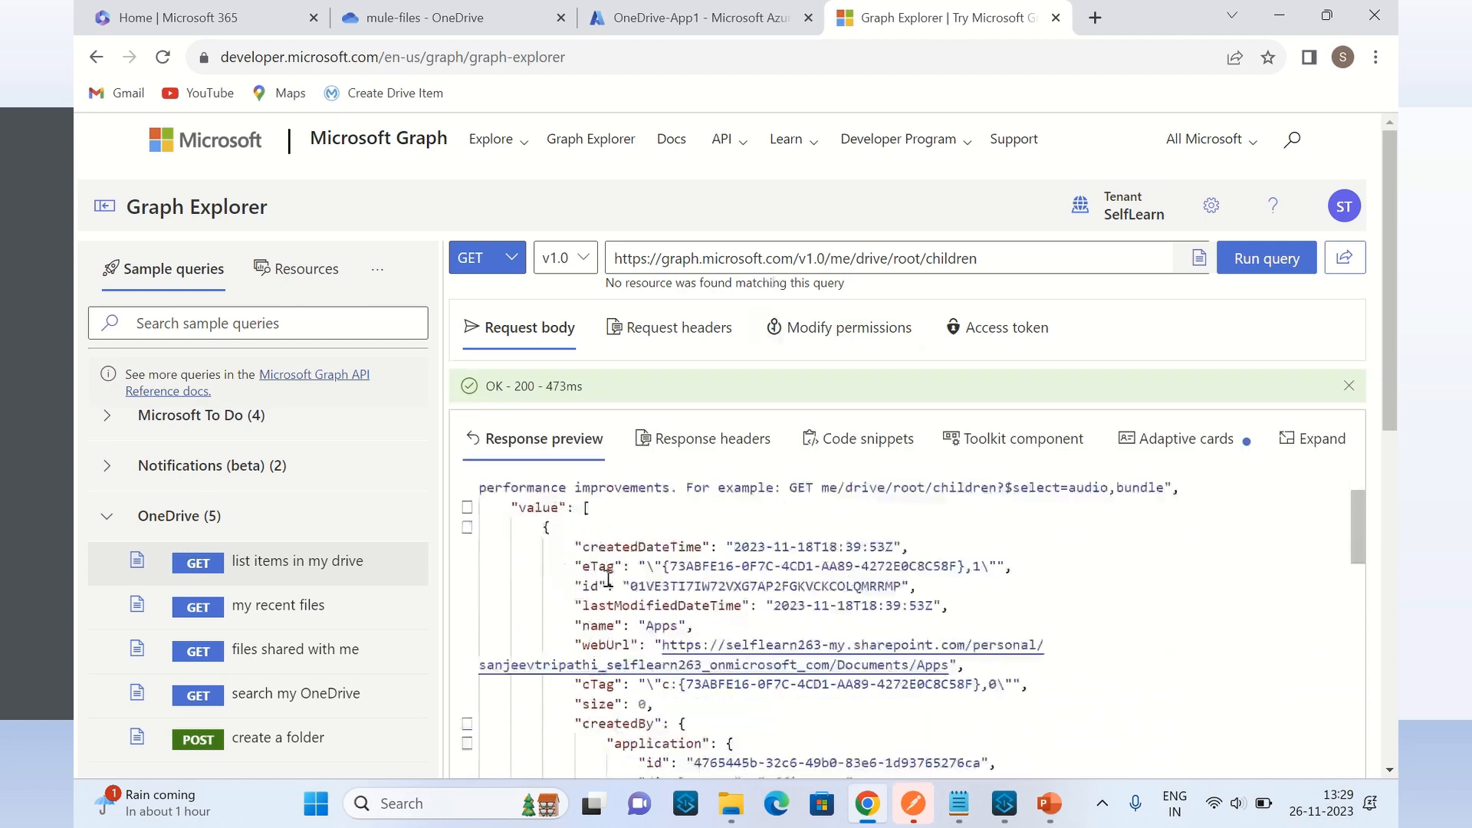
scroll(605, 528, "down", 1)
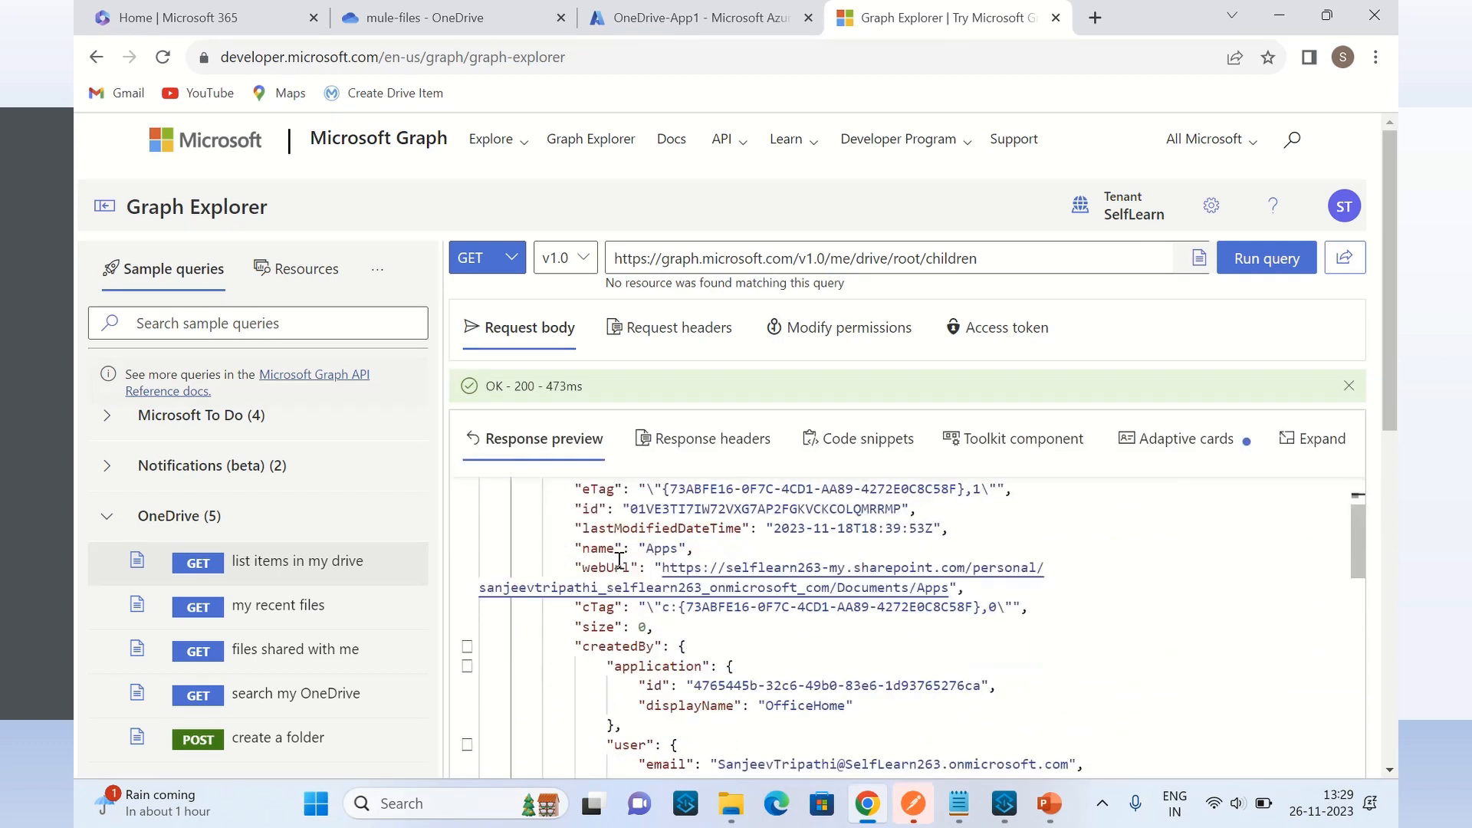
scroll(621, 566, "down", 1)
scroll(640, 575, "up", 1)
double_click(662, 547)
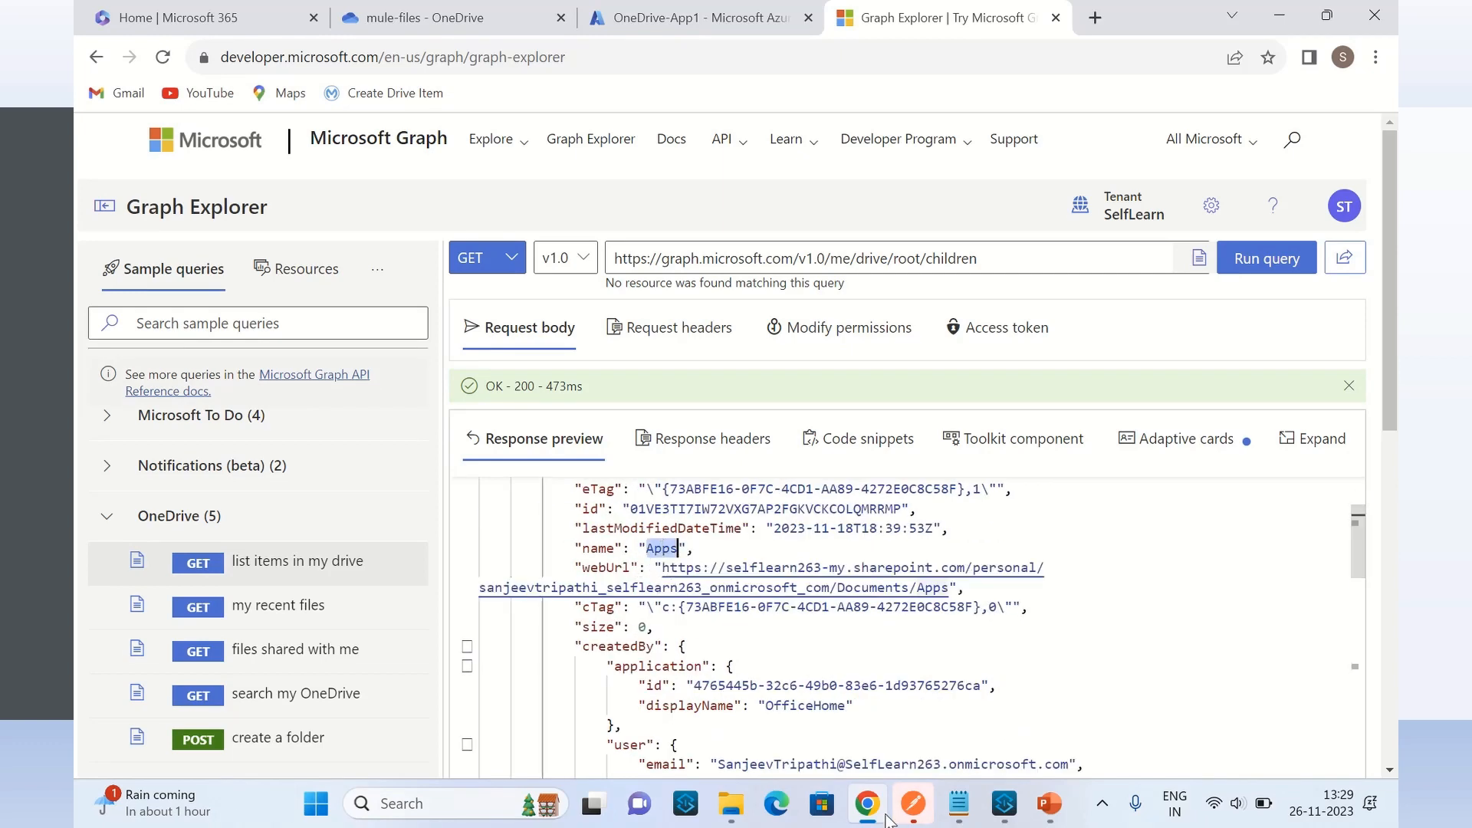
Check the folders under My files on OneDrive against the response, and return to Graph Explorer
left_click(958, 802)
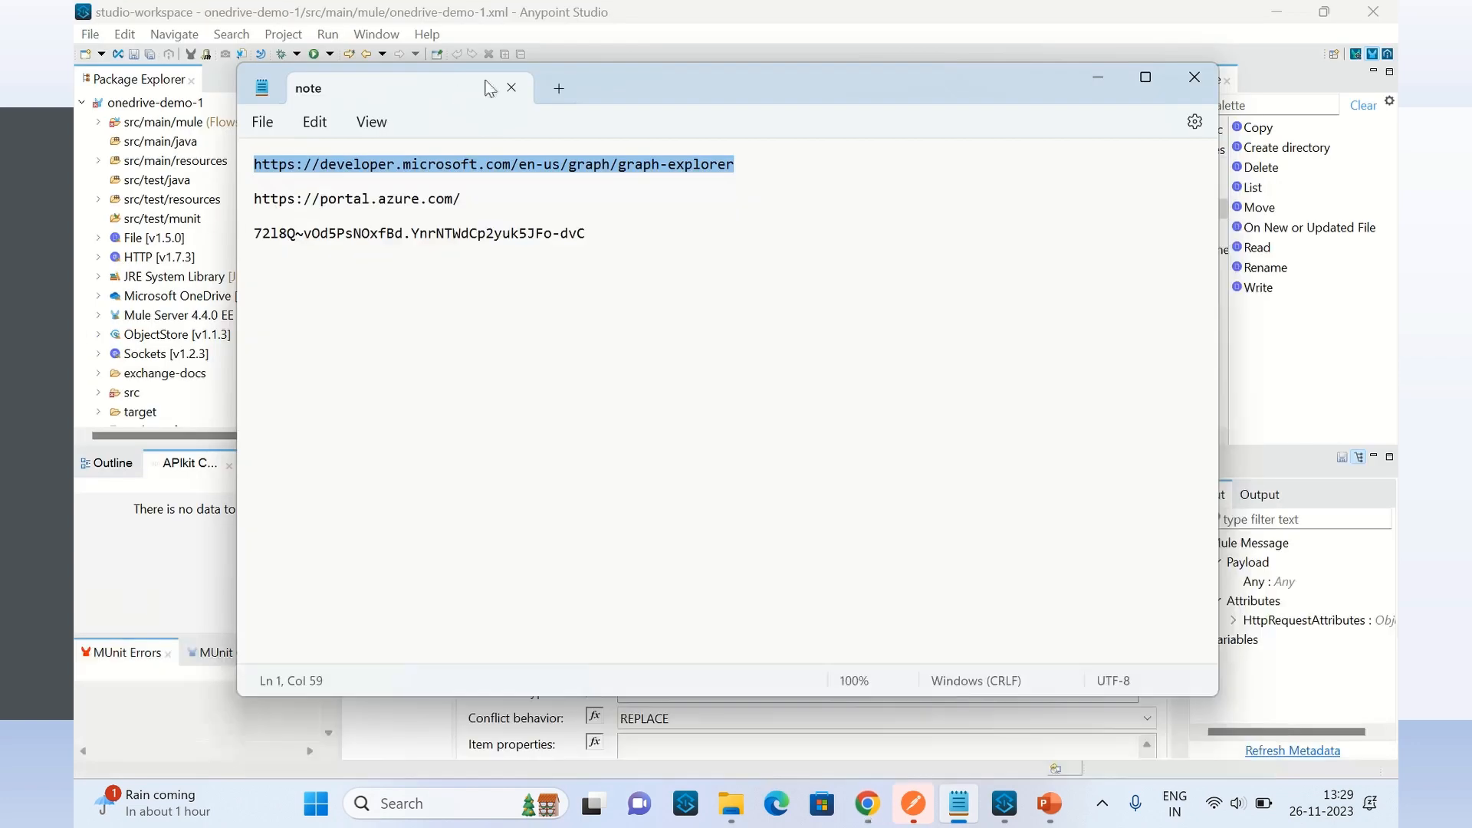
left_click(868, 804)
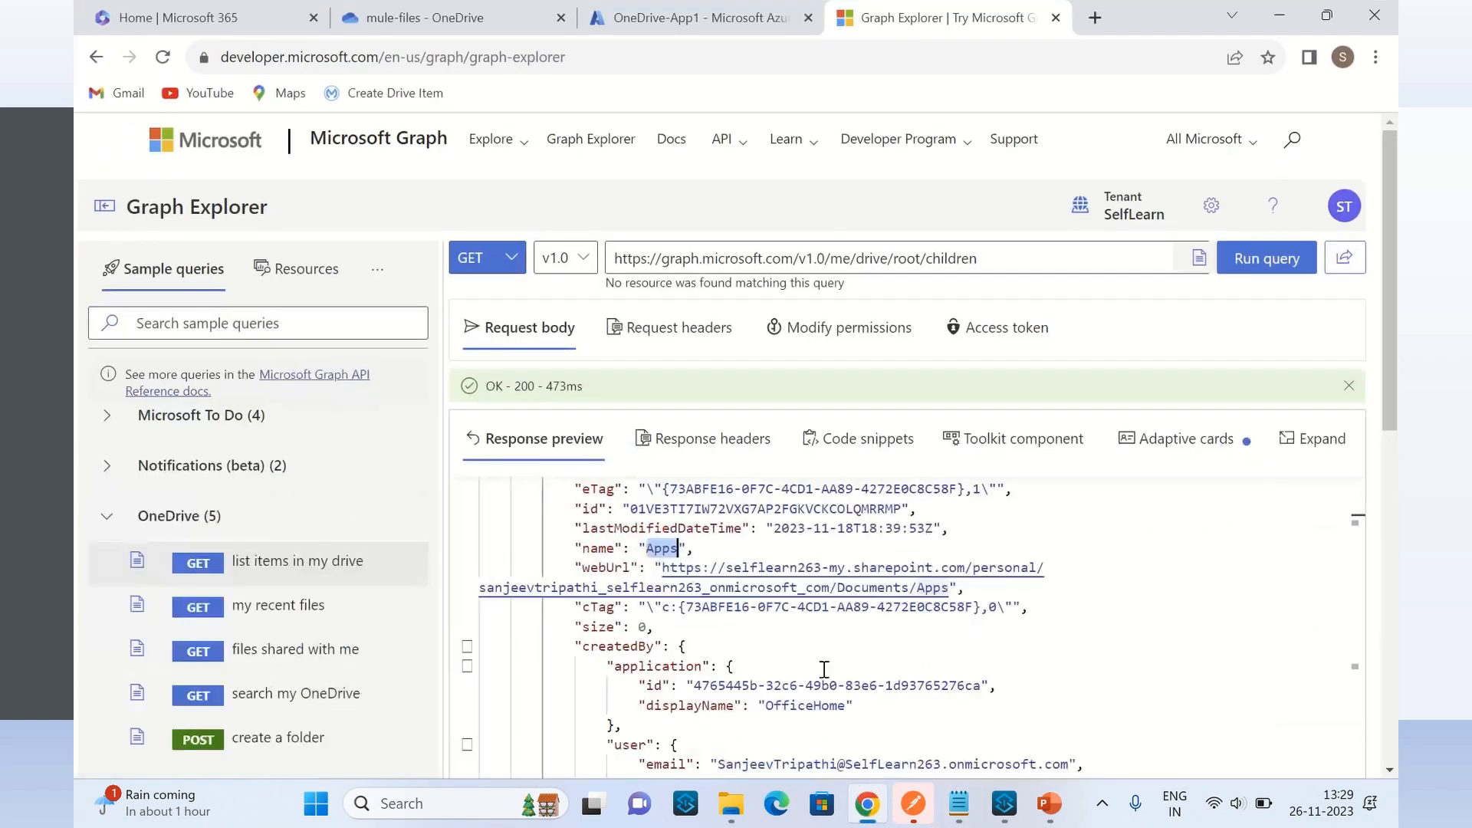
left_click(642, 21)
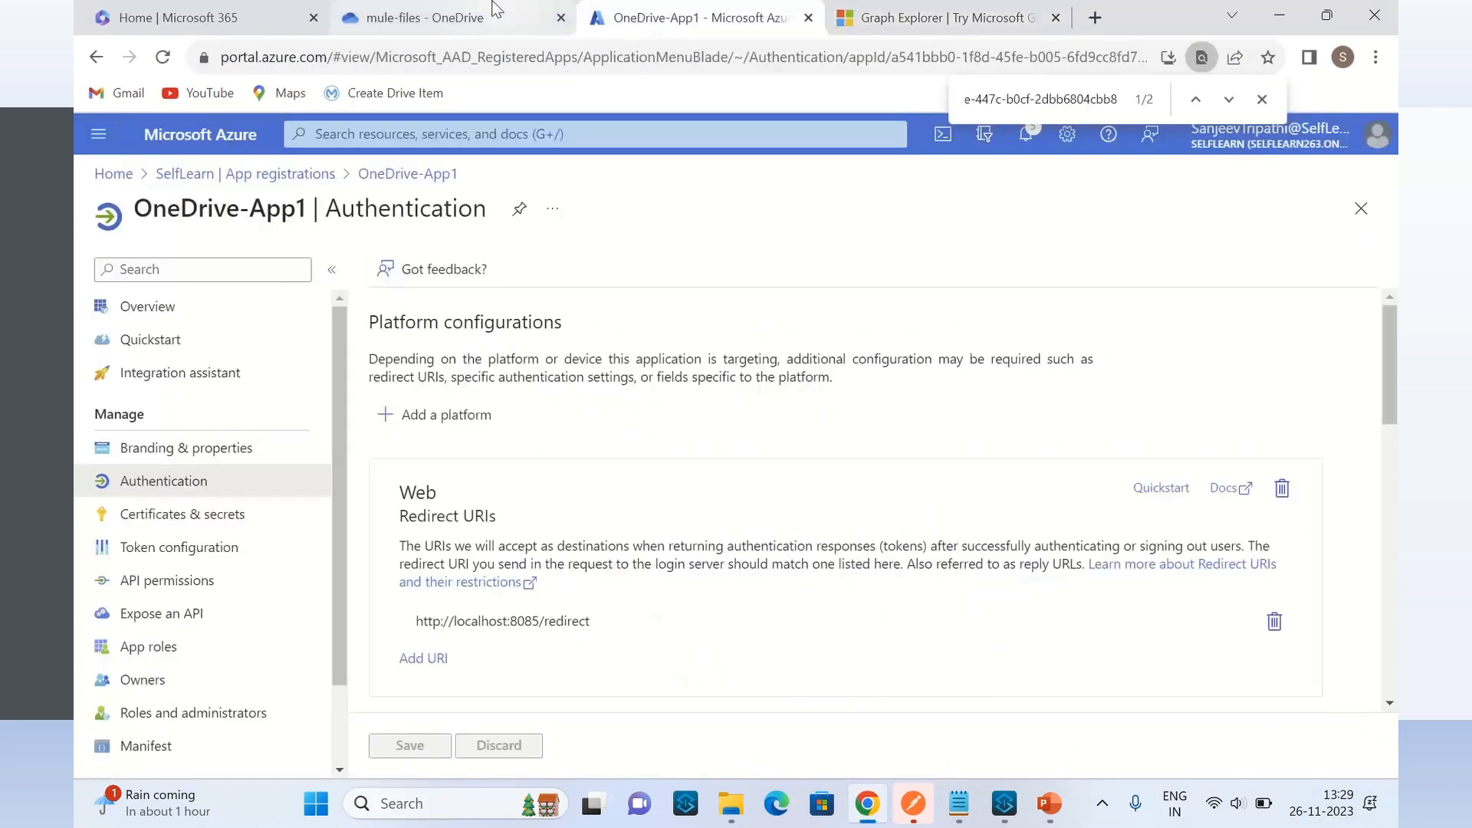
left_click(462, 17)
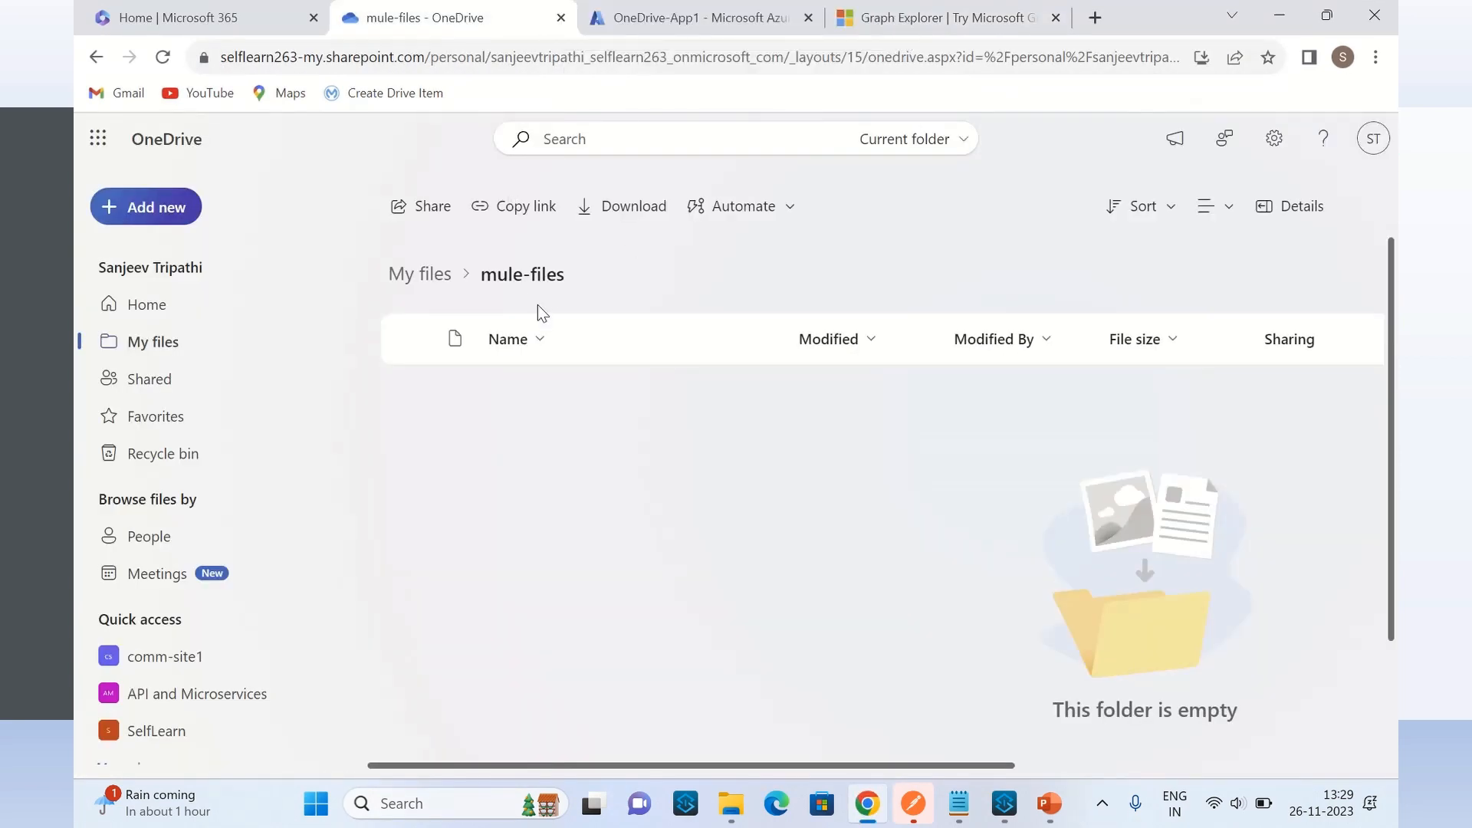
left_click(443, 276)
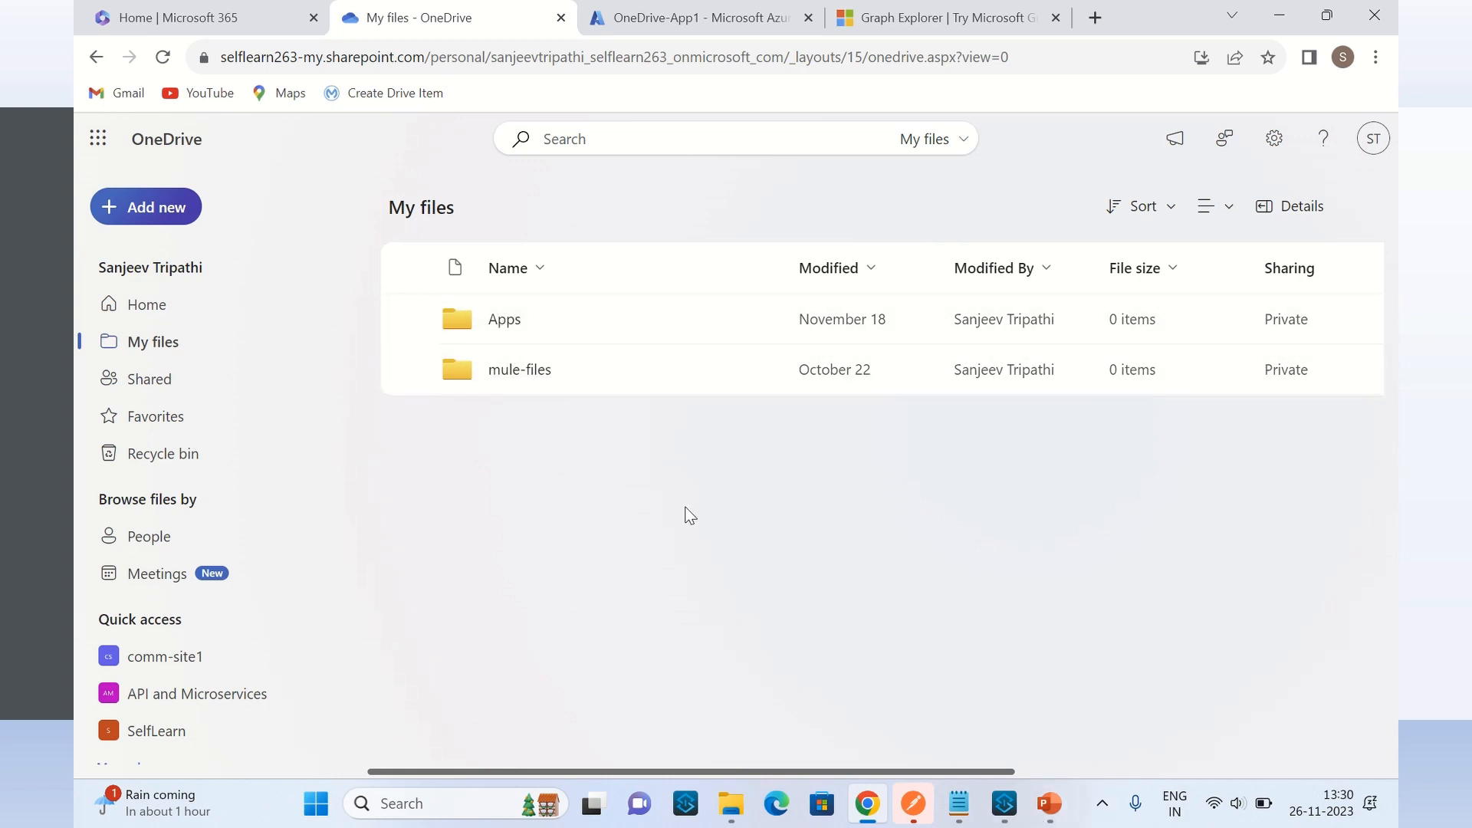
mouse_move(895, 814)
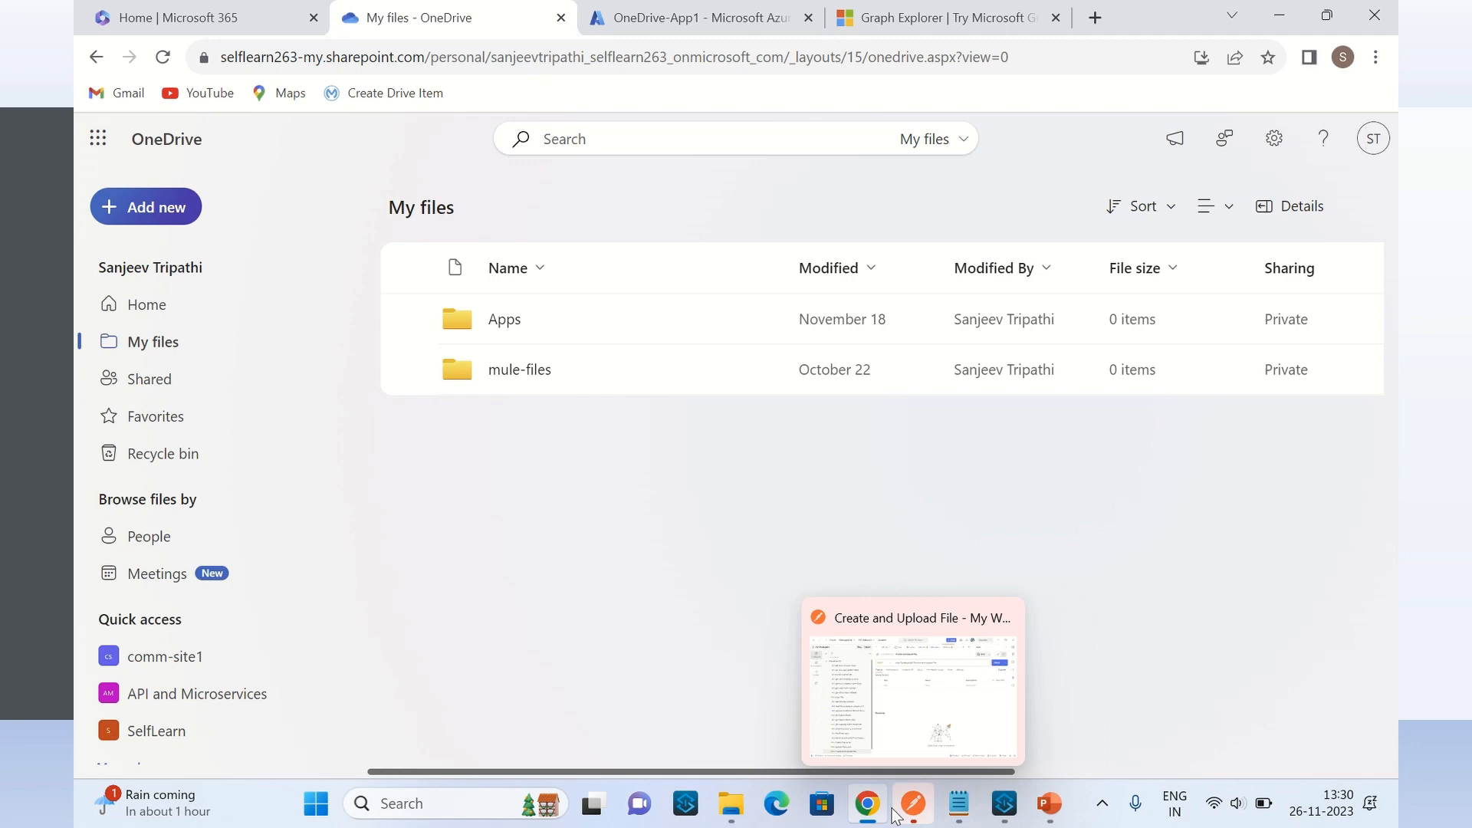
left_click(858, 30)
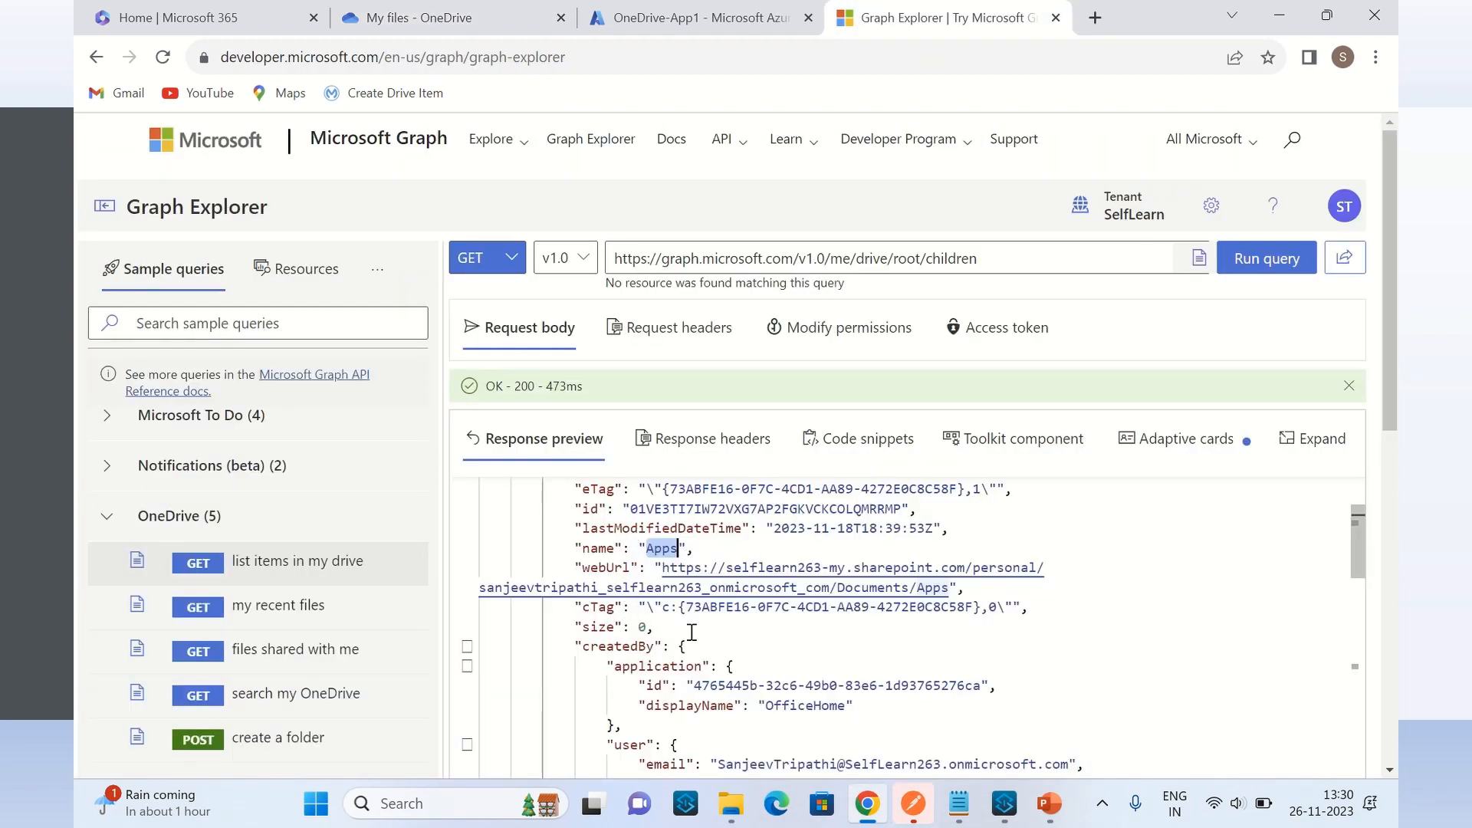
Find the parentReference block of the Apps entry in the response and highlight its driveId value
scroll(690, 635, "down", 1)
scroll(697, 638, "down", 1)
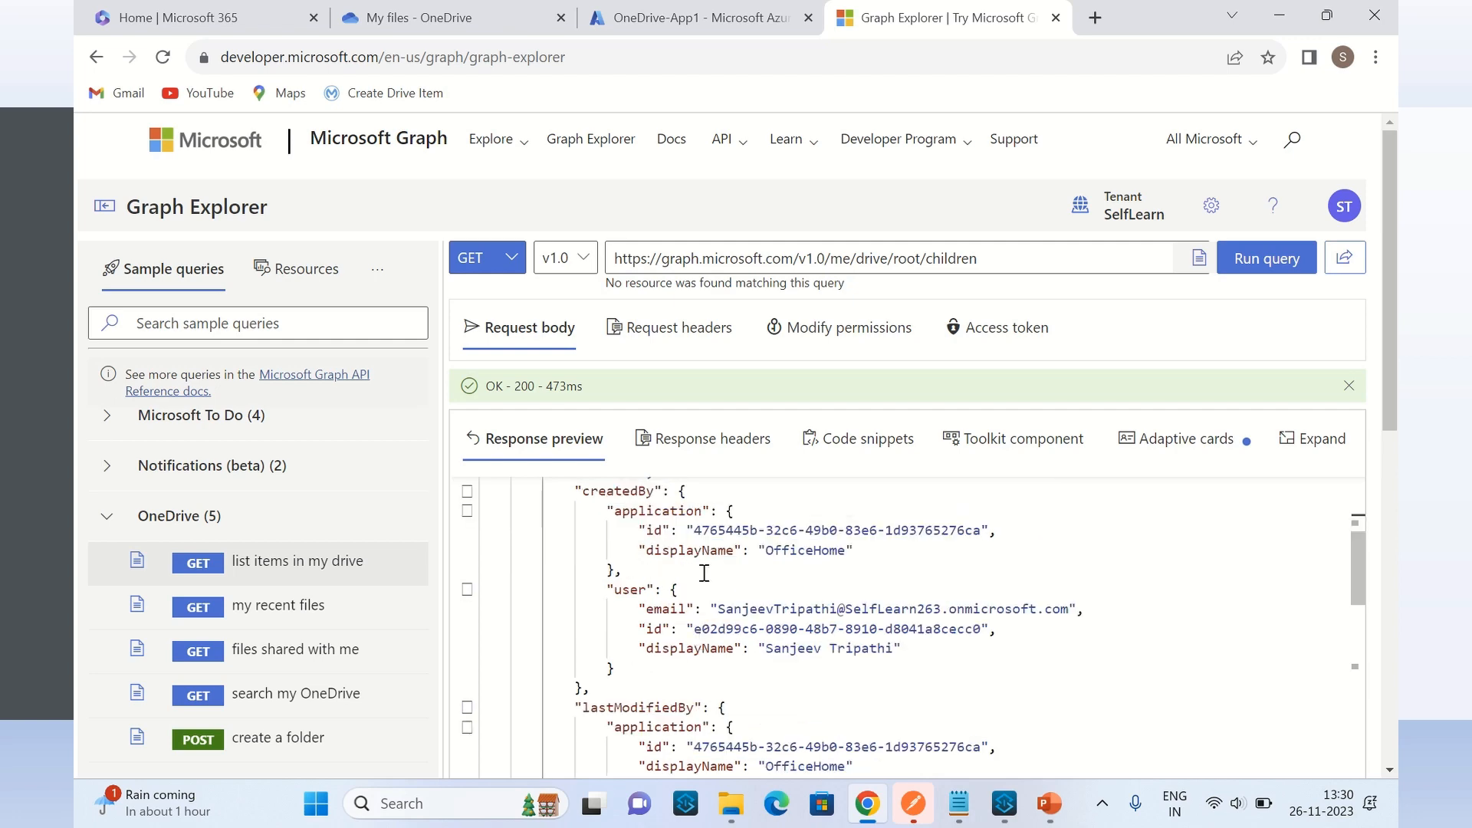
scroll(703, 573, "down", 3)
scroll(706, 589, "down", 1)
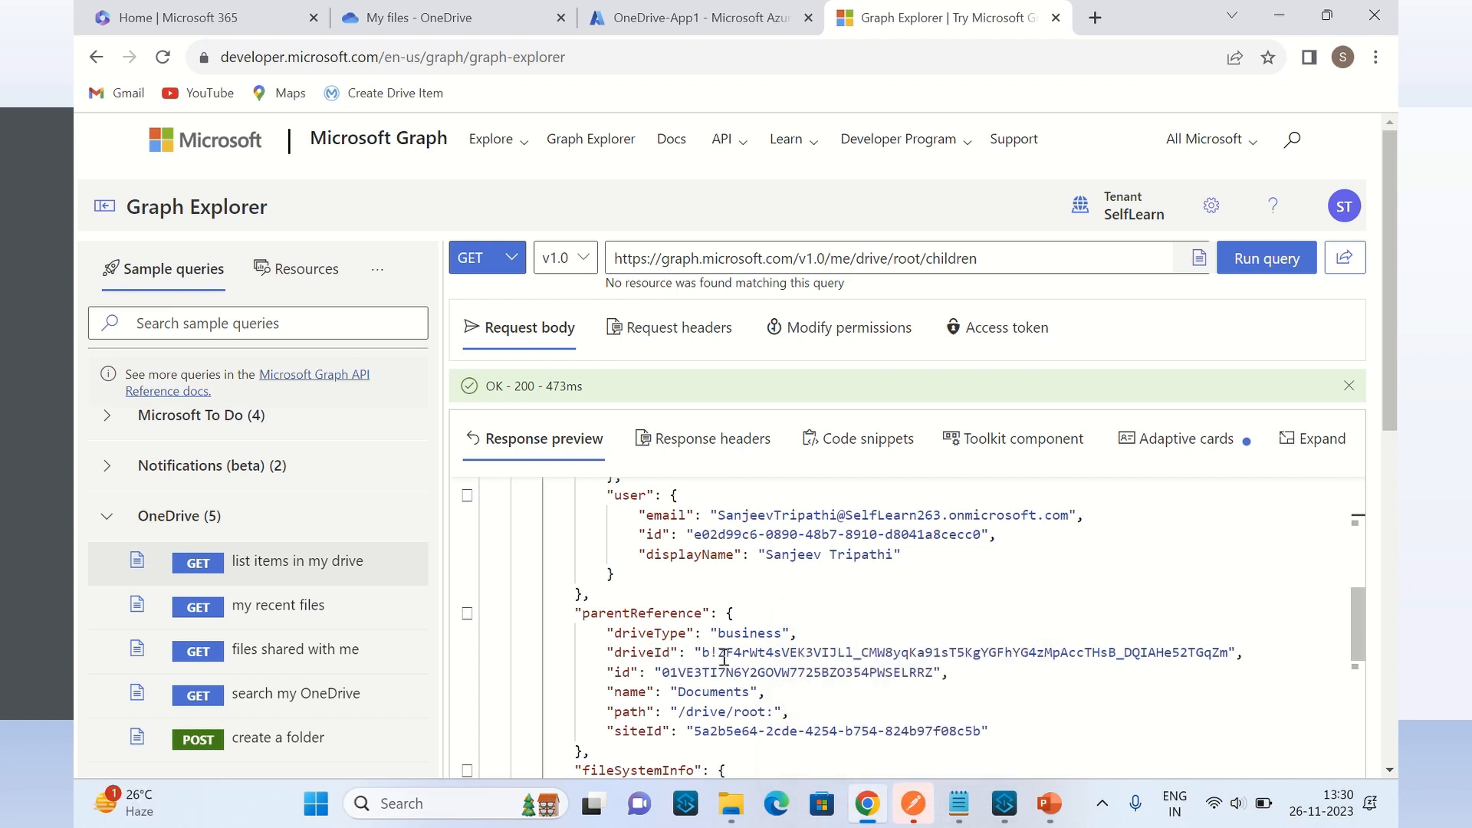
left_click_drag(704, 653, 1018, 669)
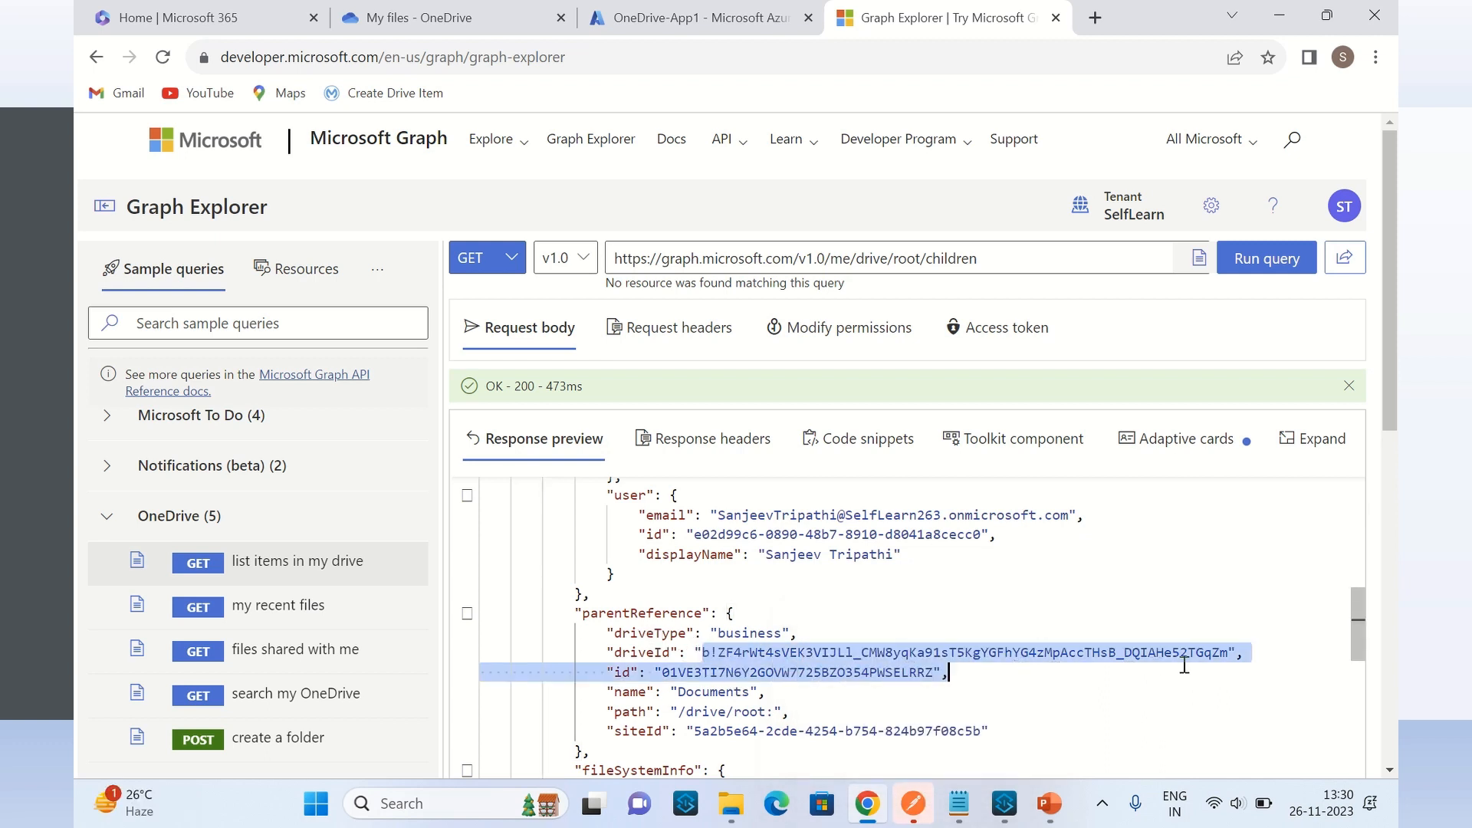
left_click_drag(1185, 665, 1230, 654)
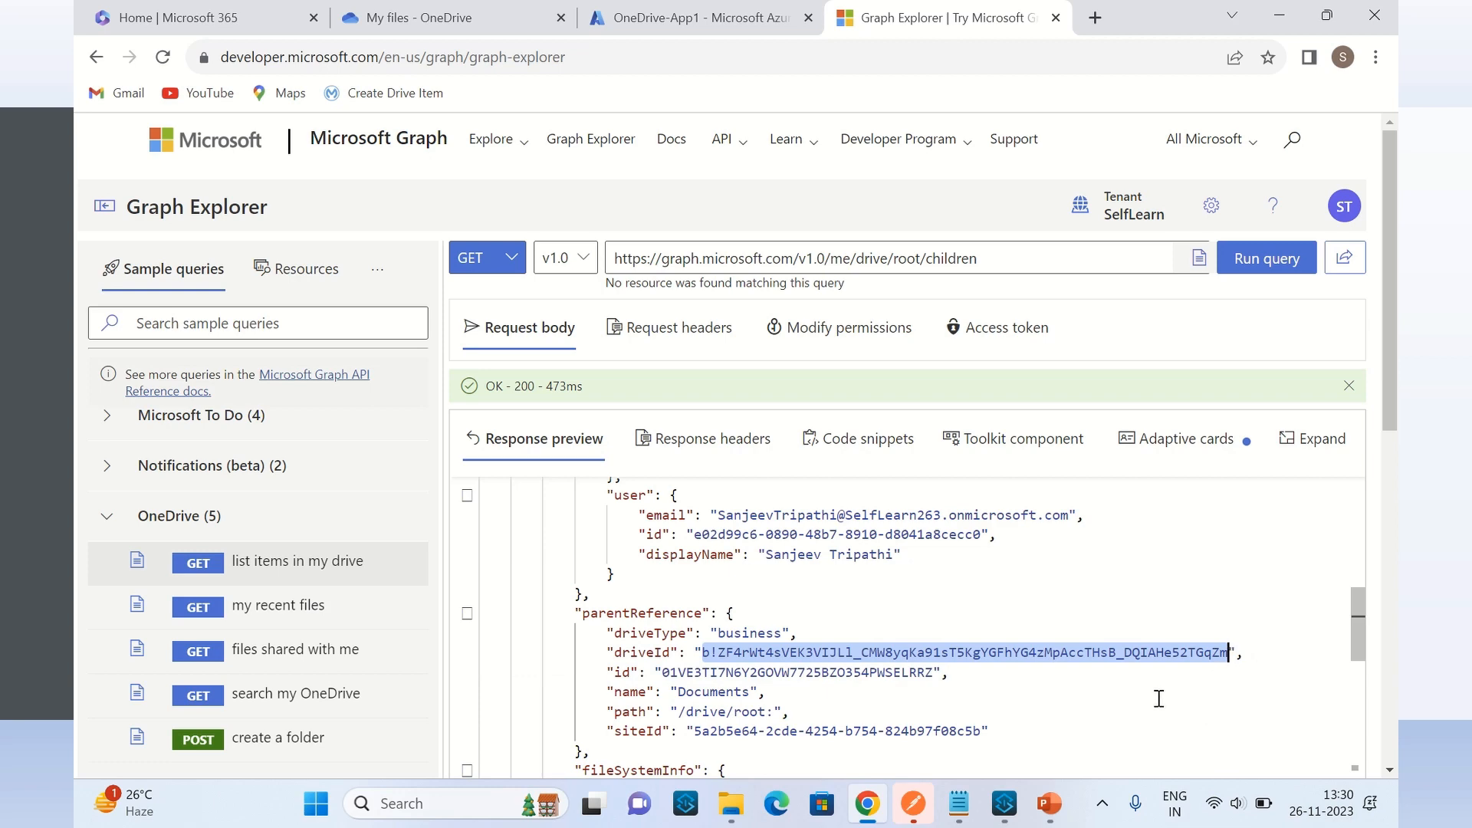
Find the mule-files folder entry in the response and highlight its name
scroll(672, 627, "down", 2)
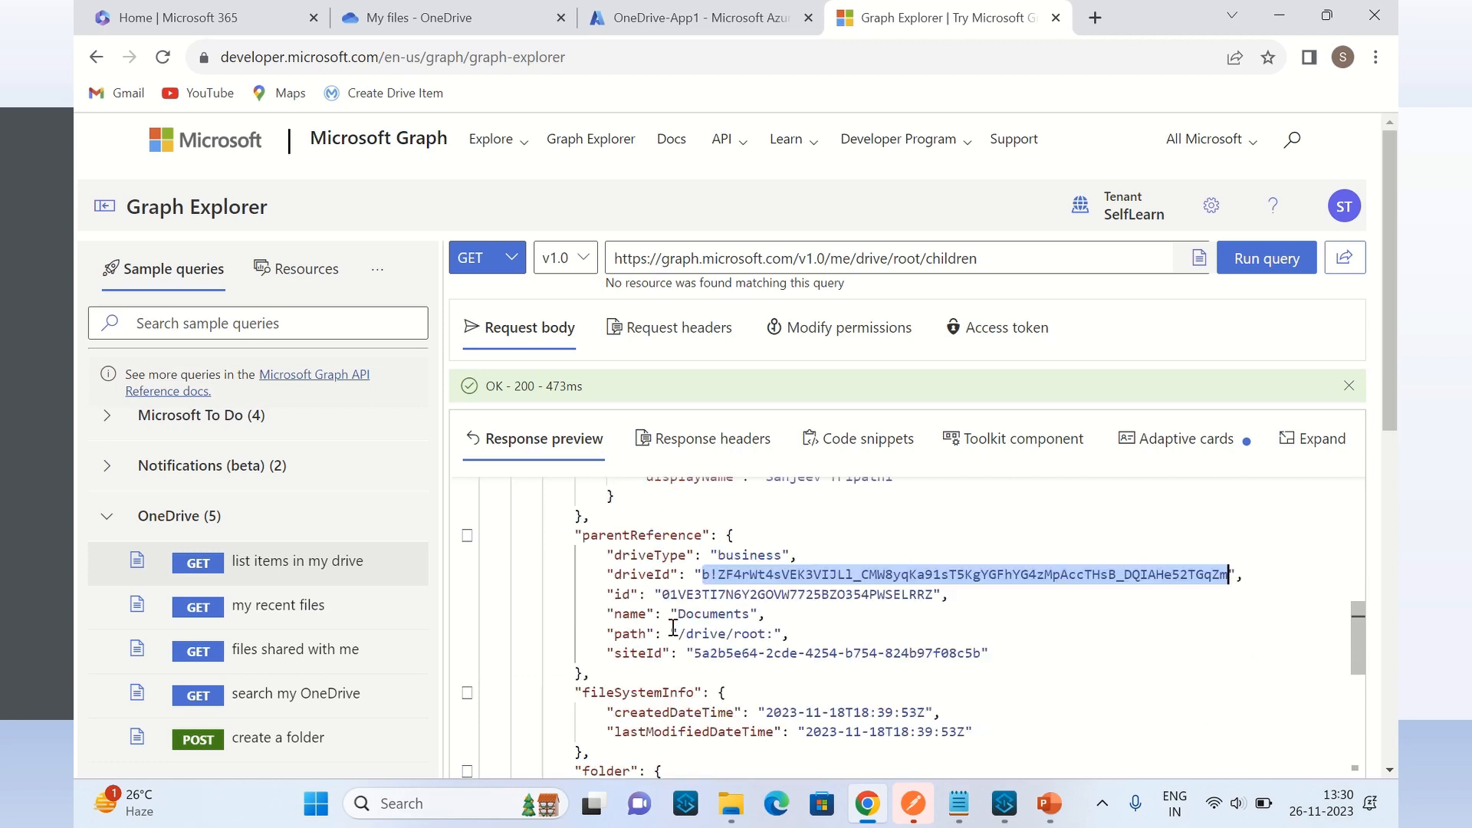
scroll(672, 627, "down", 4)
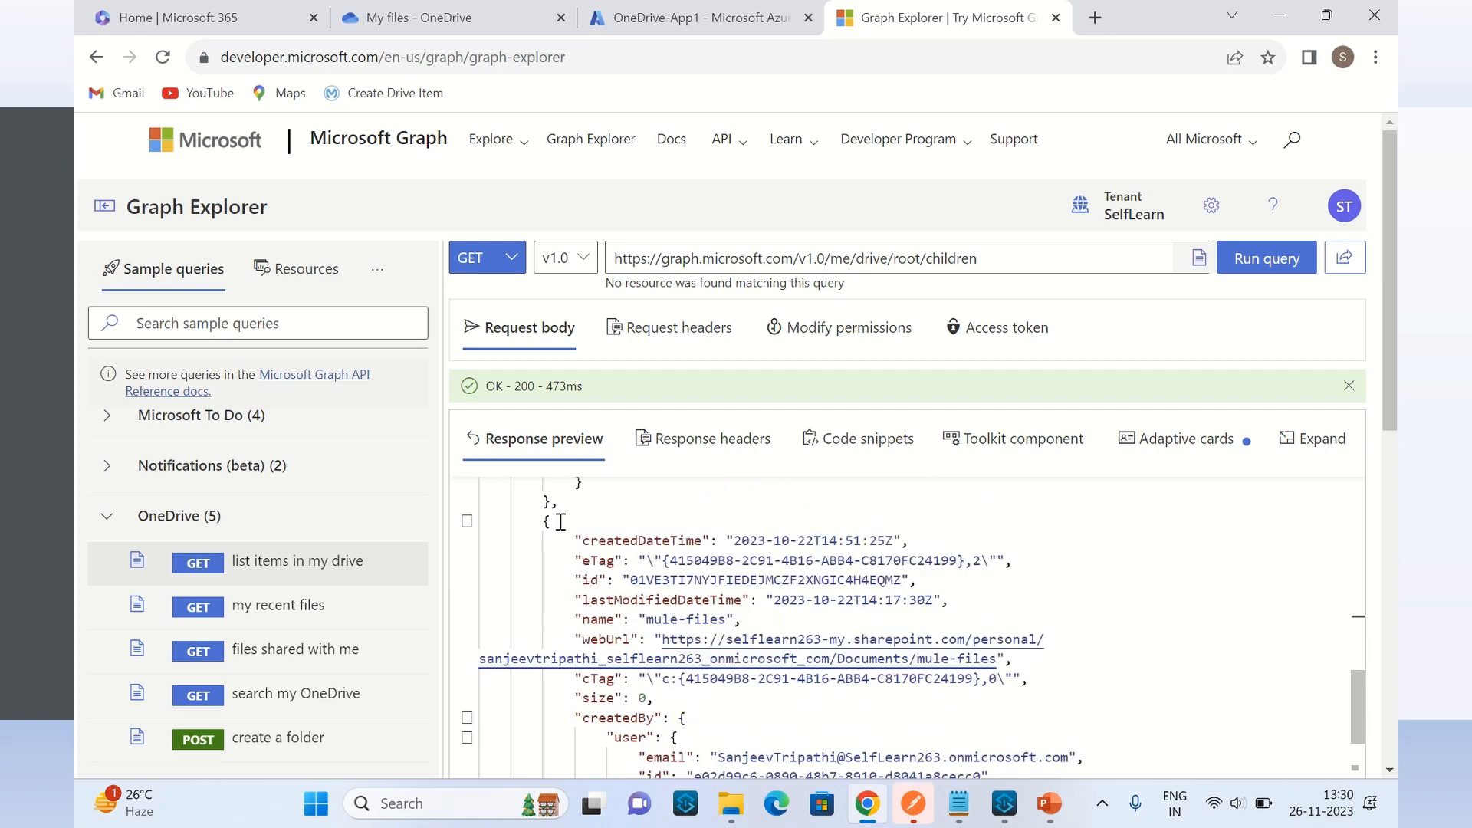
left_click(560, 521)
scroll(657, 534, "down", 1)
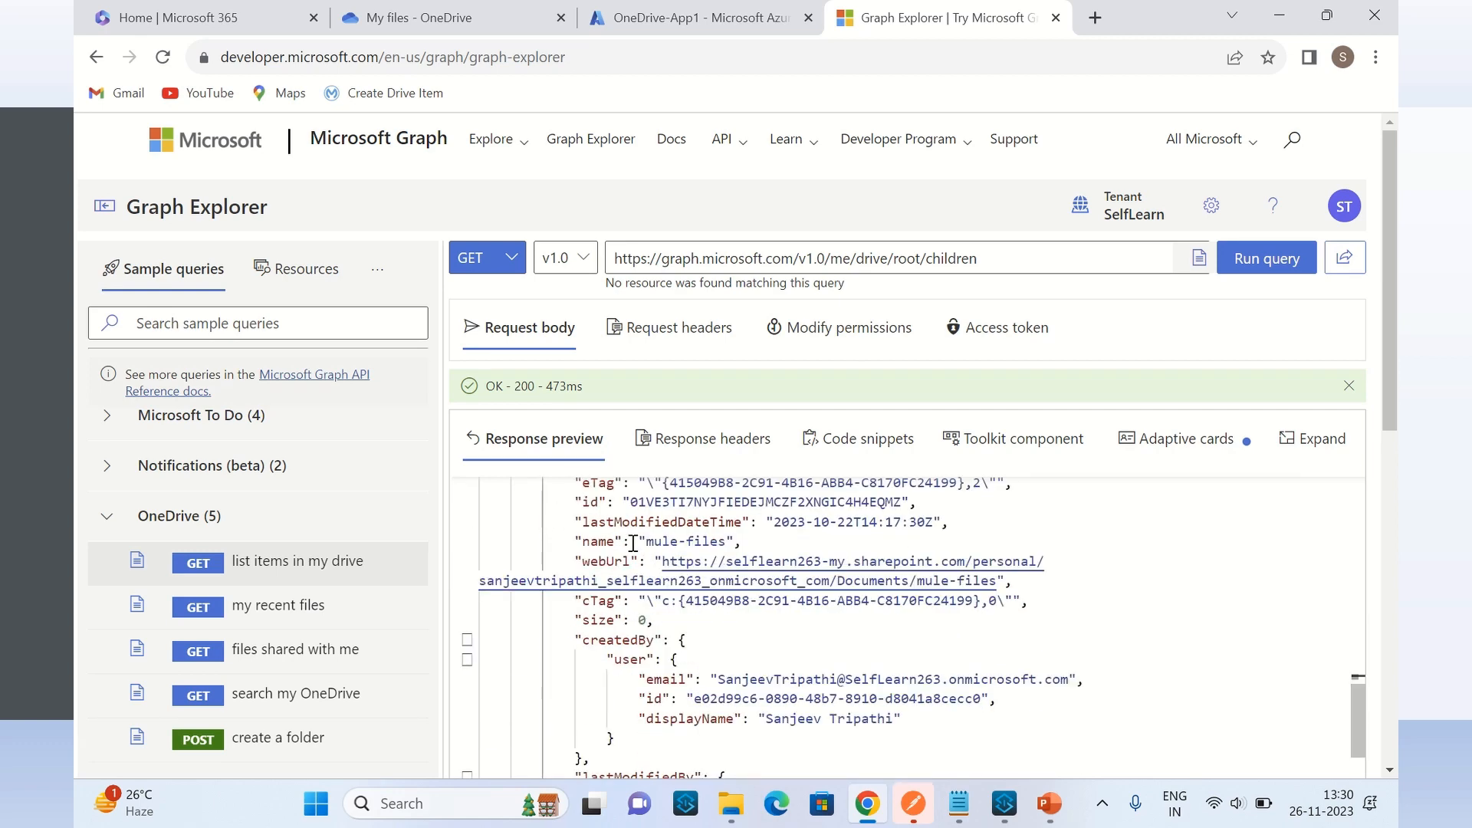
left_click_drag(644, 542, 734, 541)
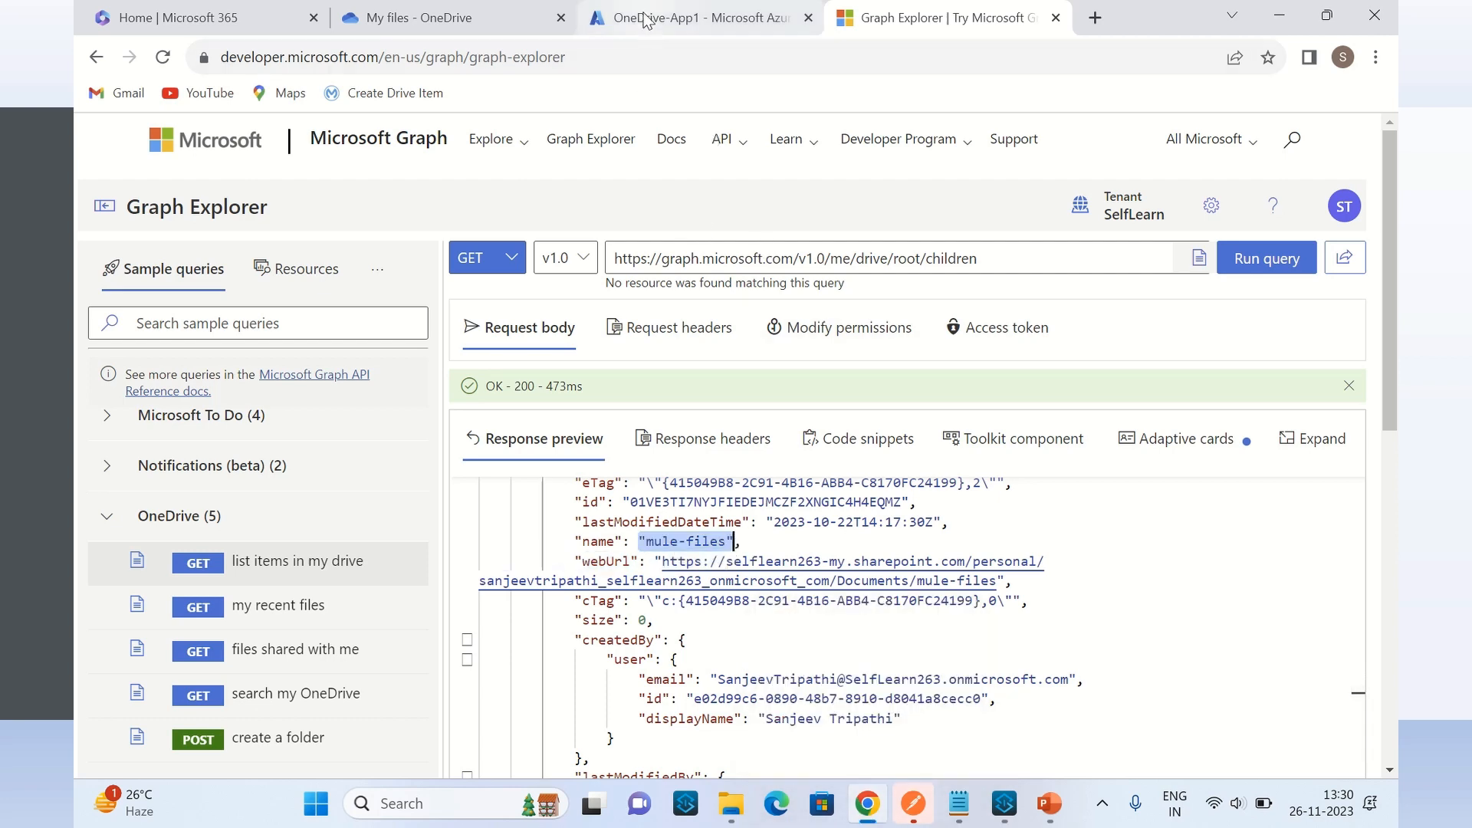
Close the OneDrive-App1 Azure page, check the mule-files folder under My files on OneDrive, and return to Graph Explorer
left_click(675, 17)
mouse_move(773, 22)
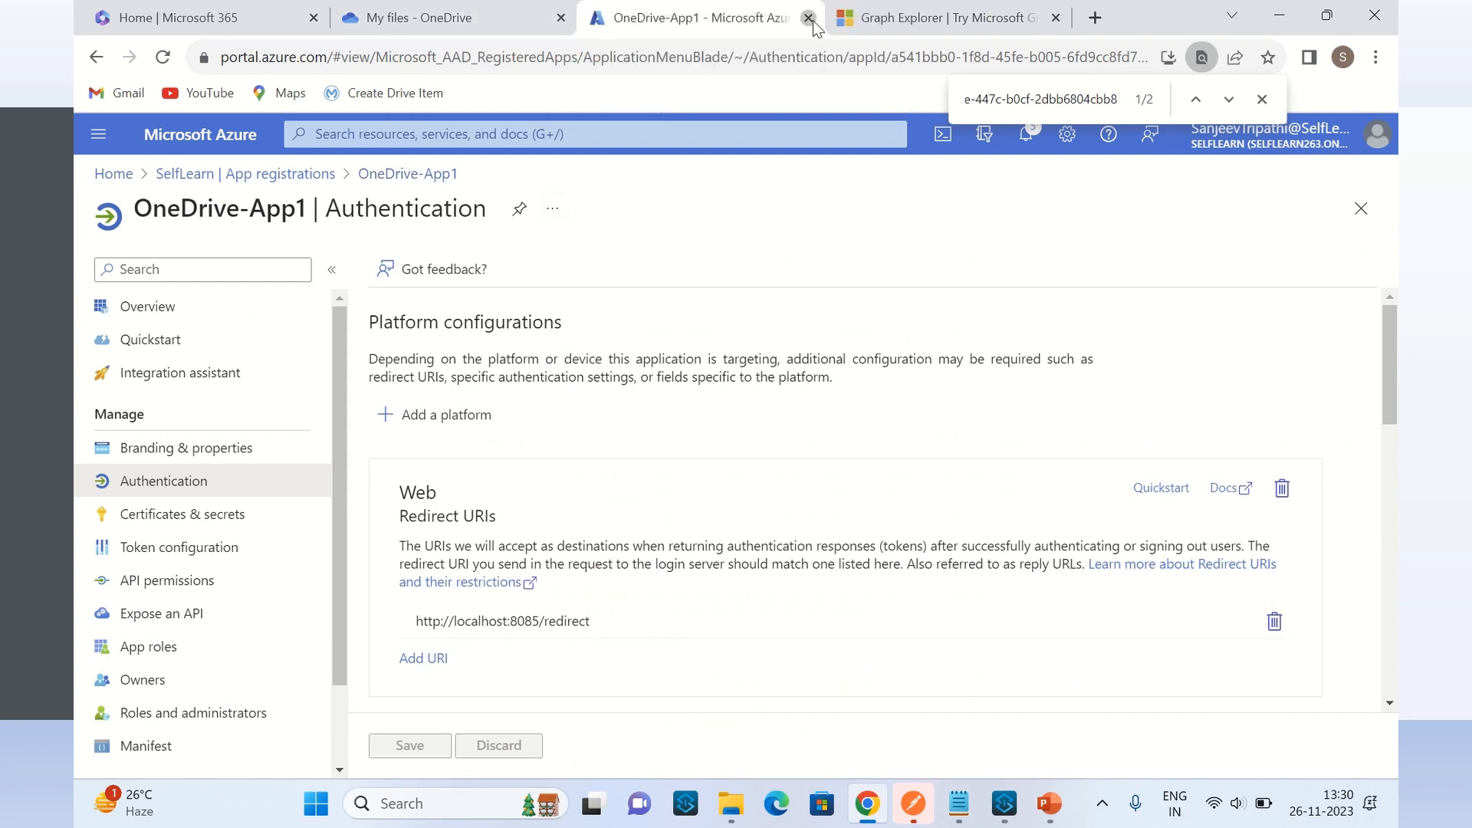
left_click(808, 17)
left_click(468, 15)
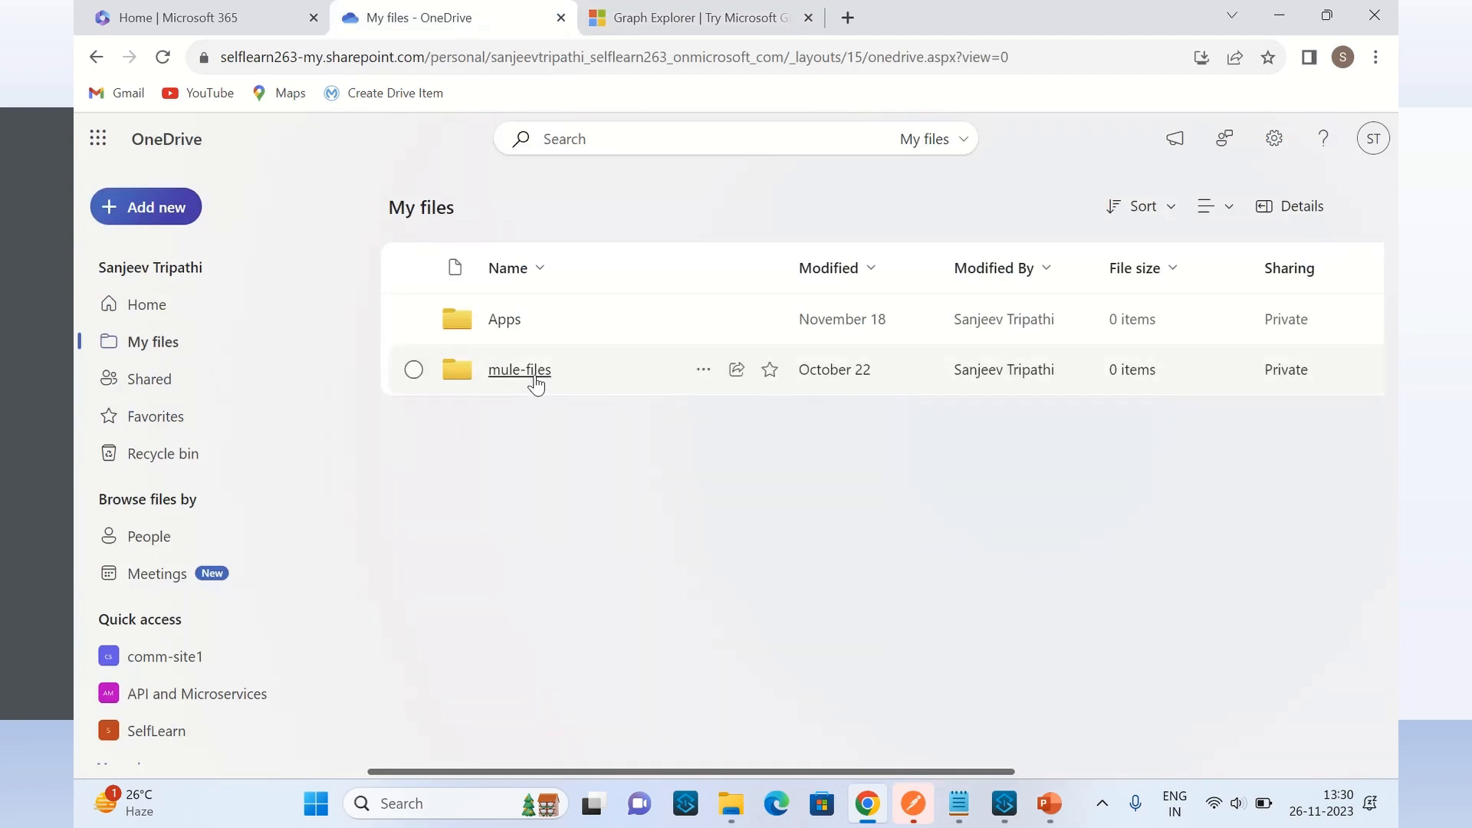
mouse_move(1007, 814)
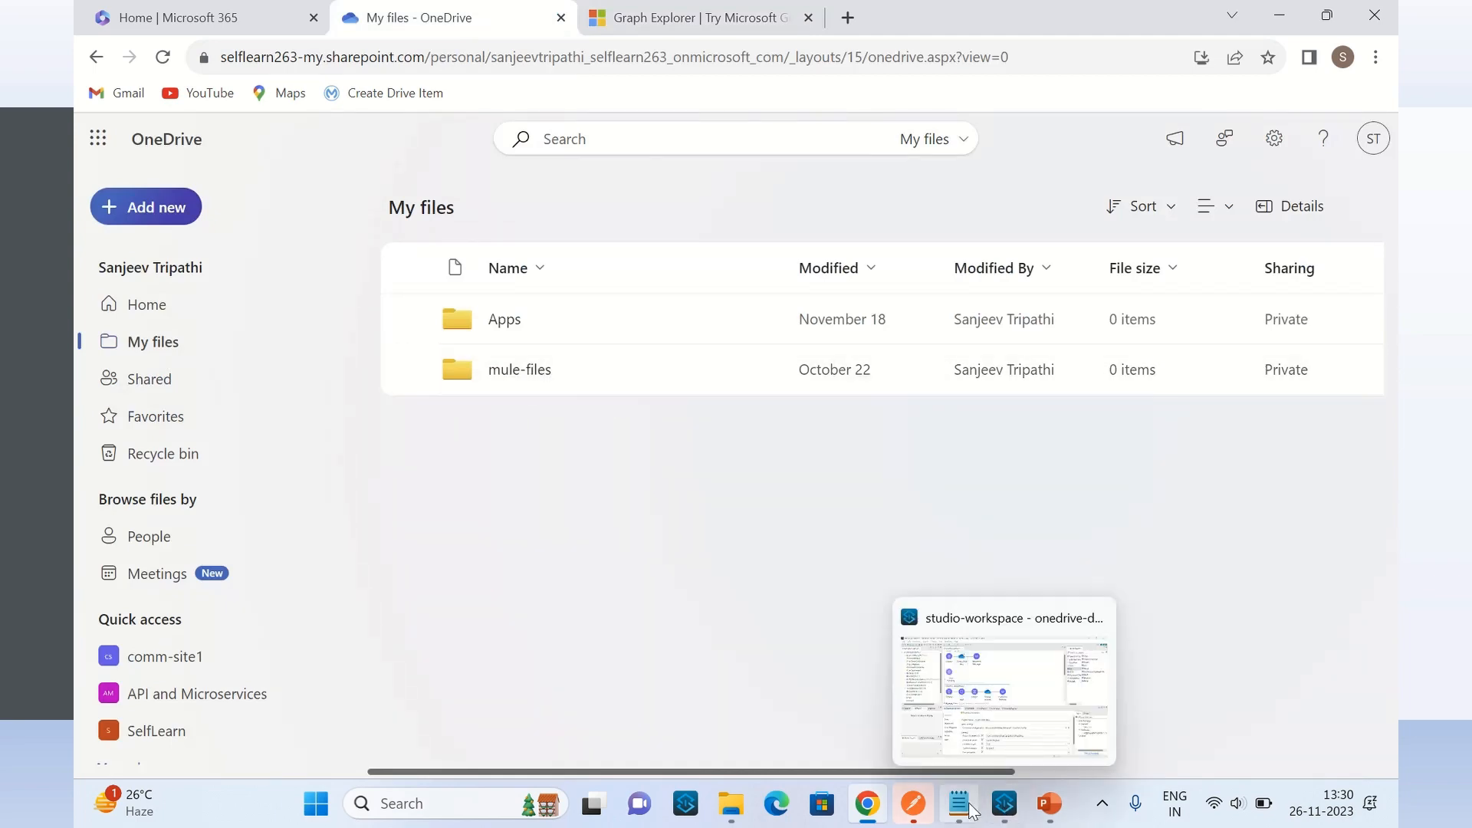
left_click(706, 19)
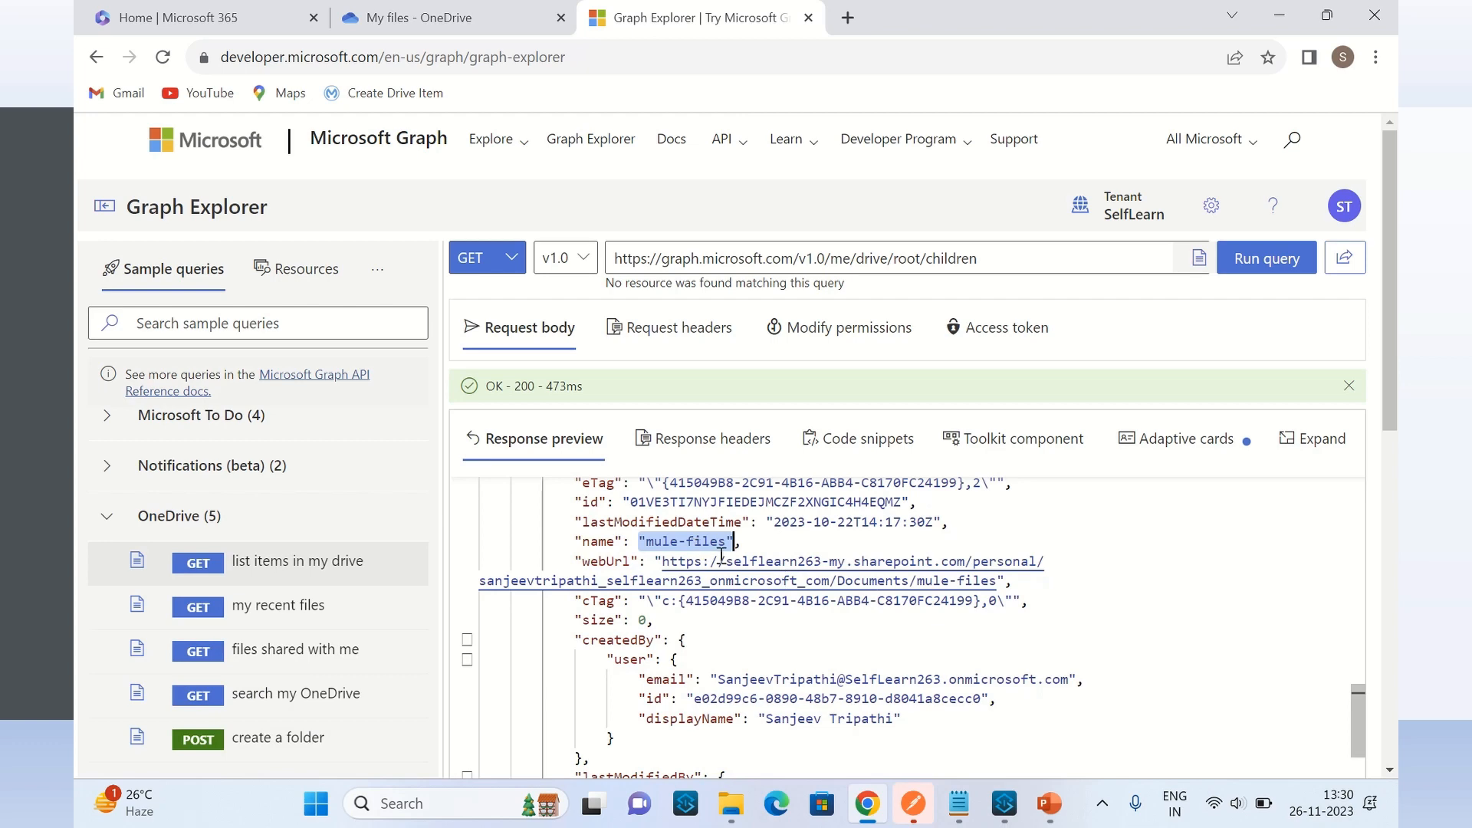
Select the driveId value in the parentReference block of the mule-files entry
scroll(729, 621, "down", 3)
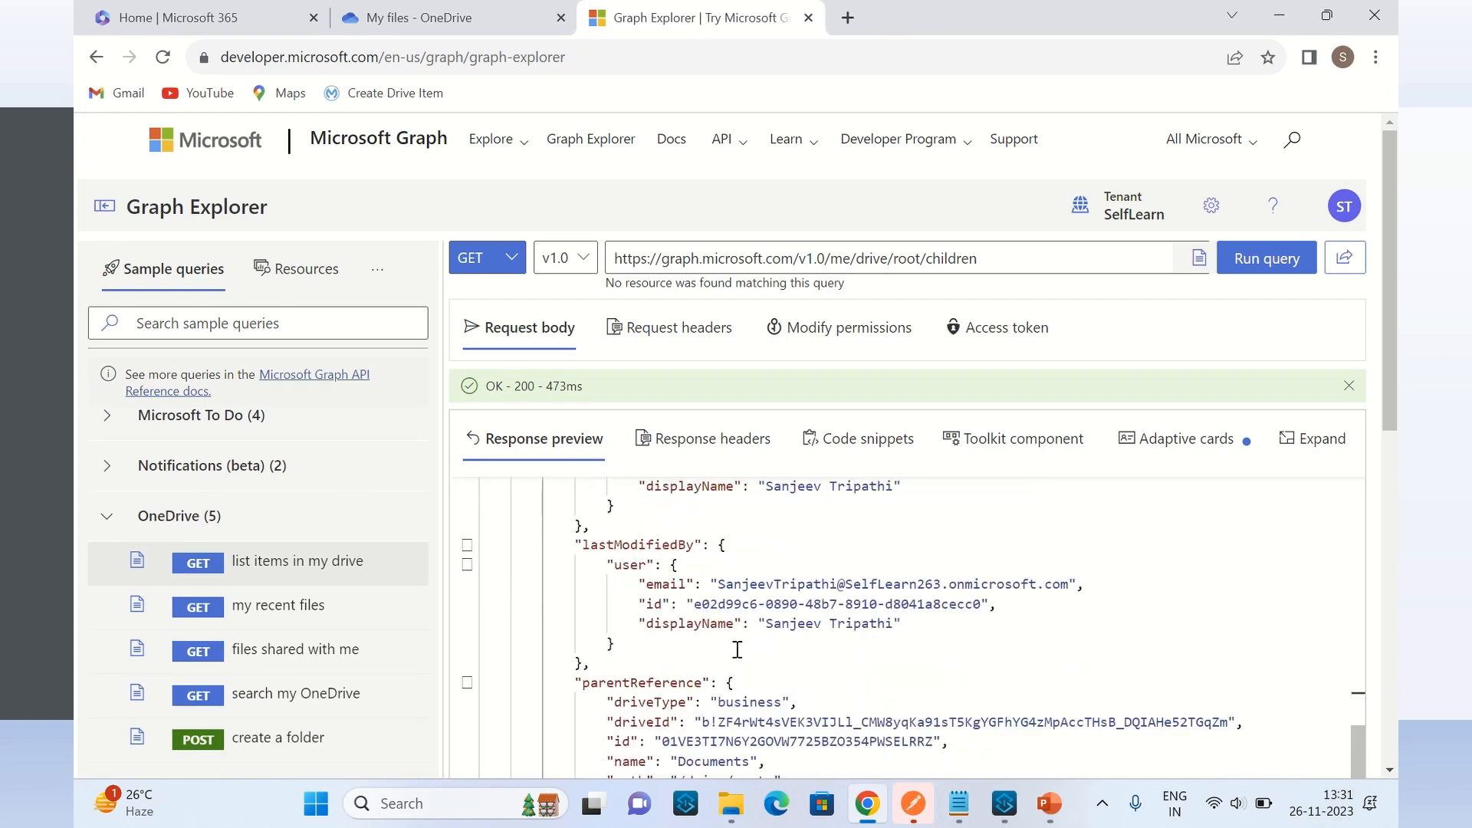
scroll(736, 628, "down", 1)
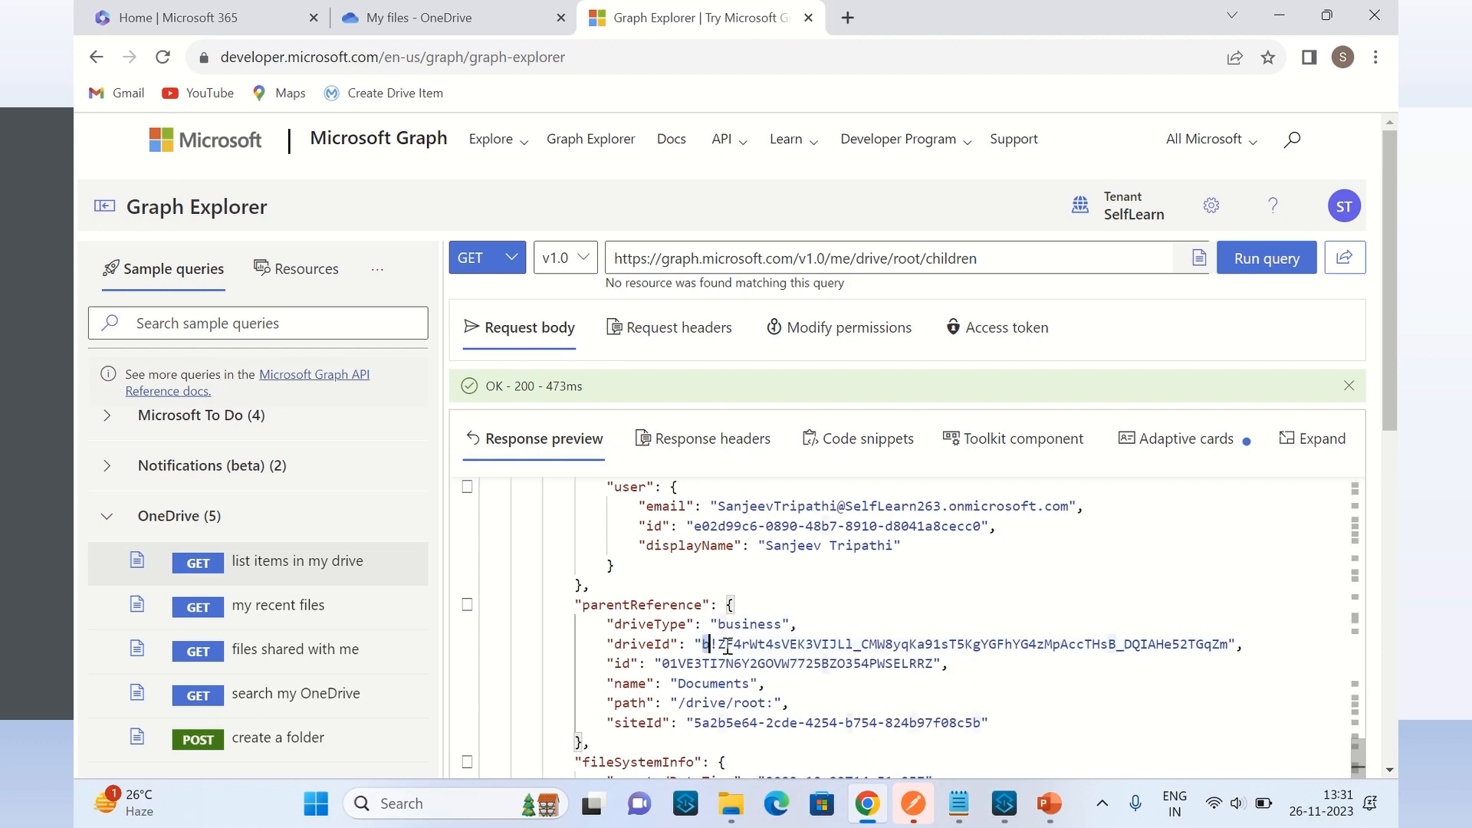
left_click_drag(702, 644, 1230, 643)
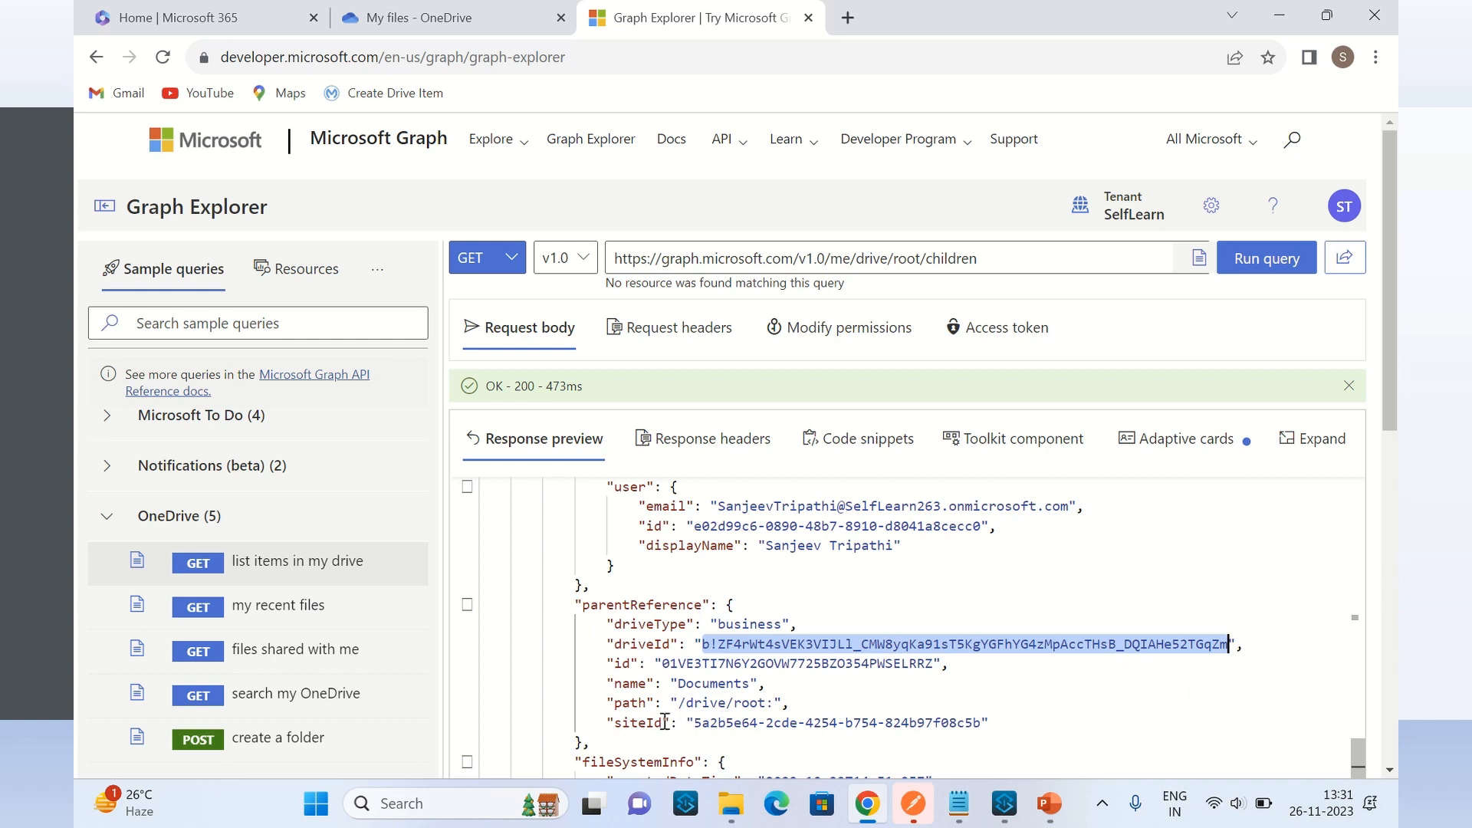
Switch to Anypoint Studio and open the Drive settings of the Create drive item operation
left_click(1006, 809)
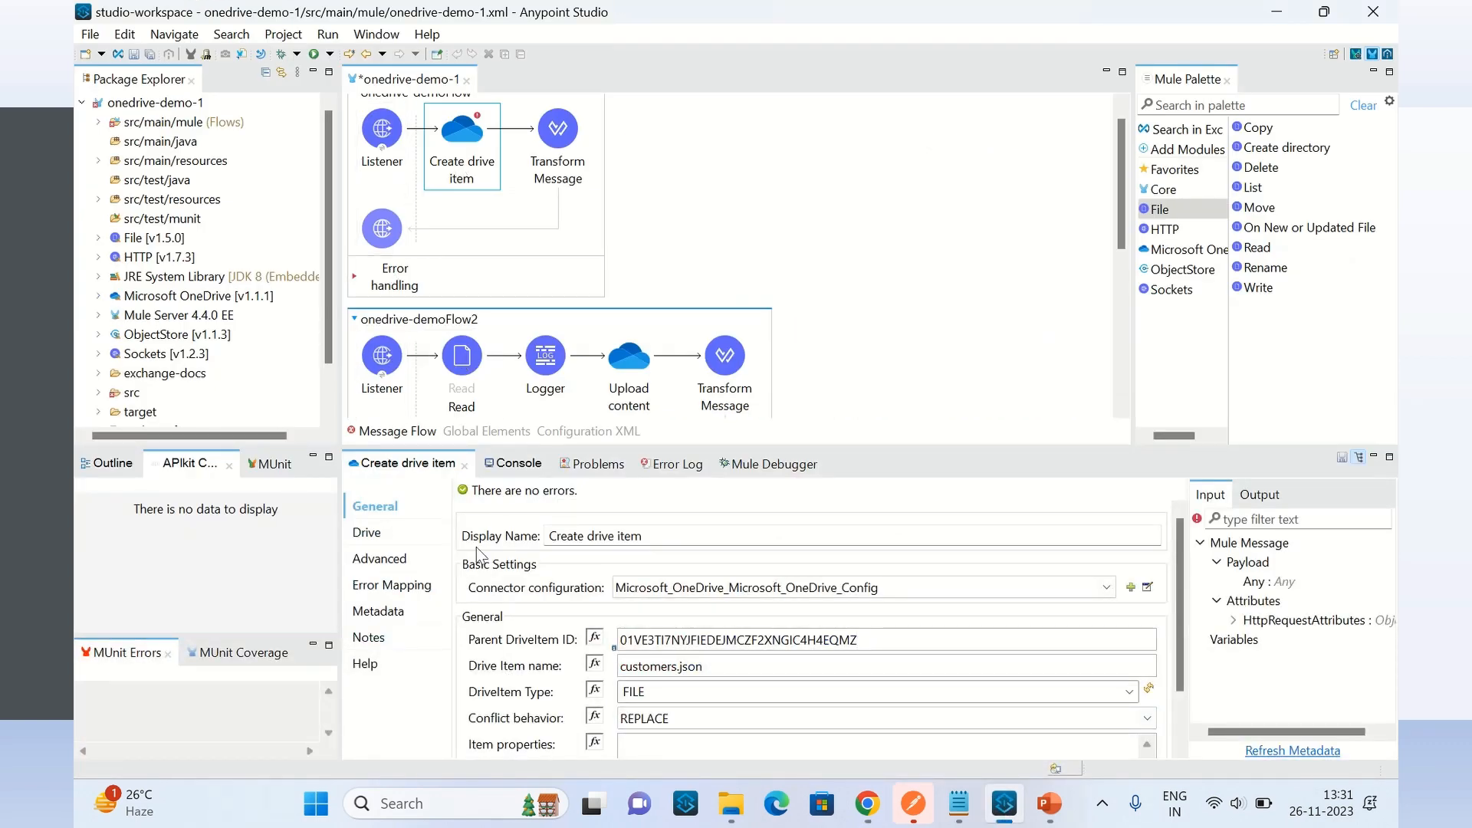
left_click(370, 535)
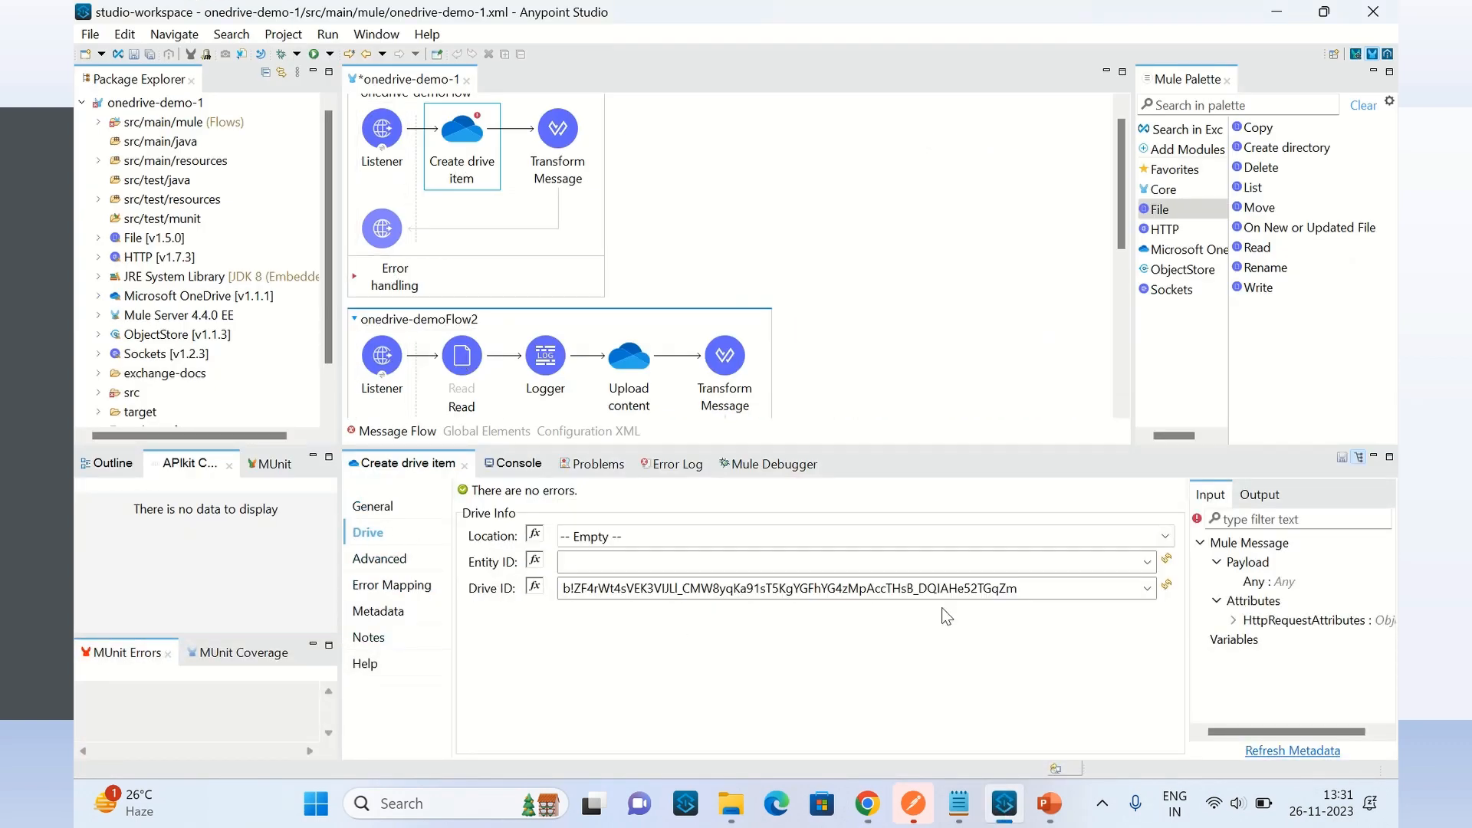
Paste the copied driveId as the Drive ID of both the Create drive item and Upload content operations
double_click(1028, 588)
left_click(780, 687)
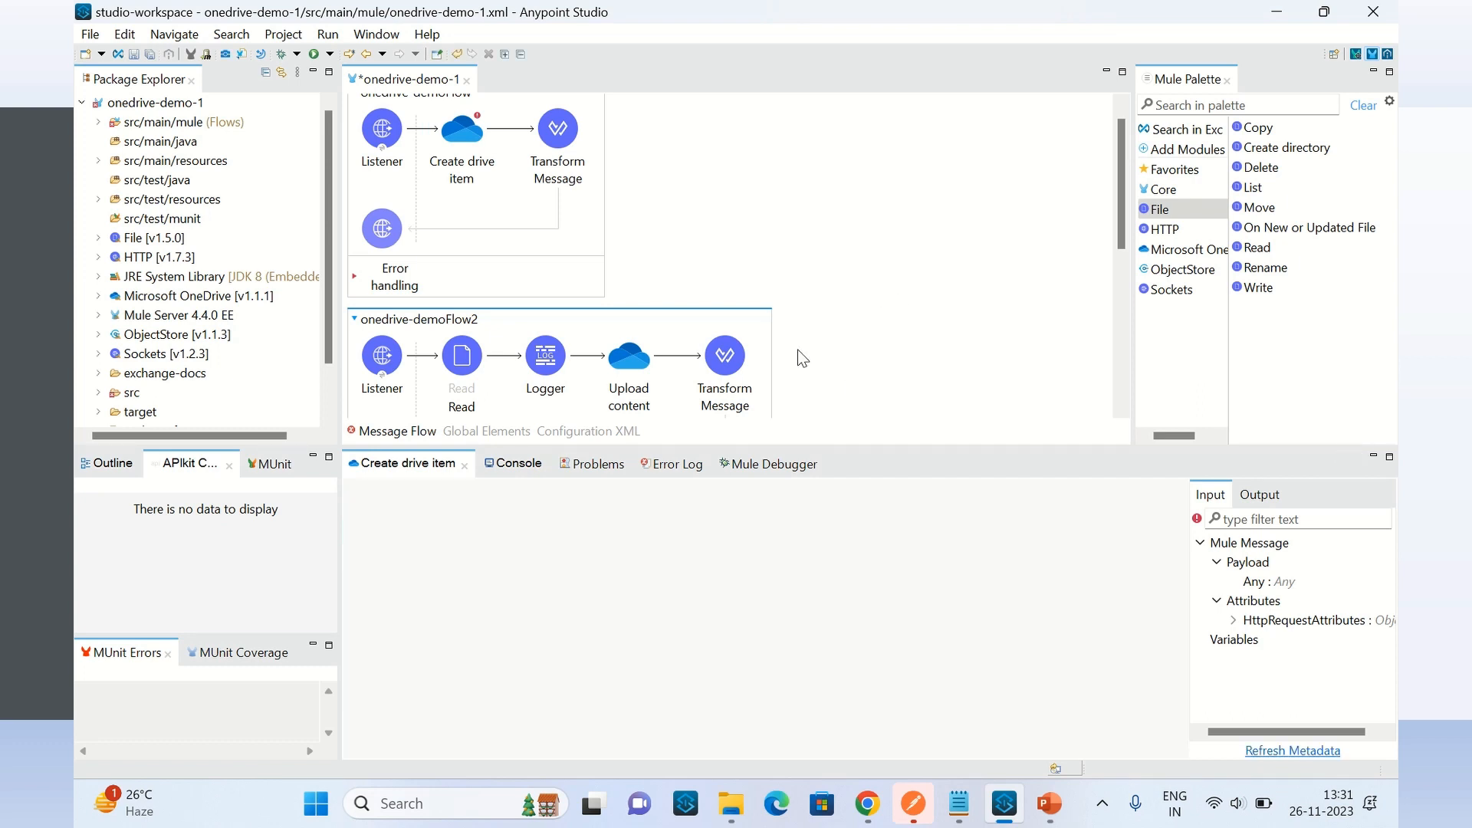
left_click(629, 361)
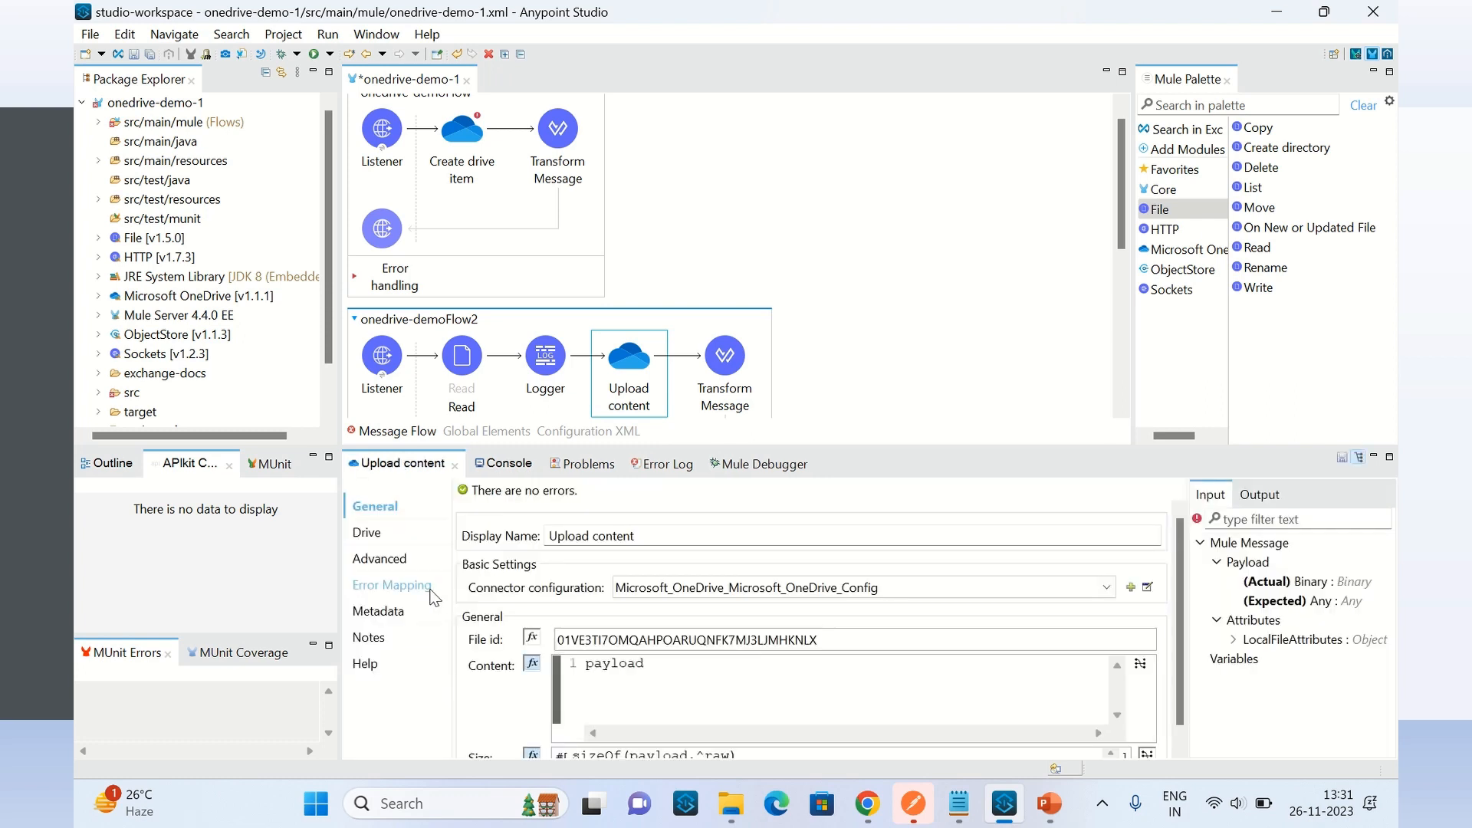
left_click(368, 532)
double_click(1040, 588)
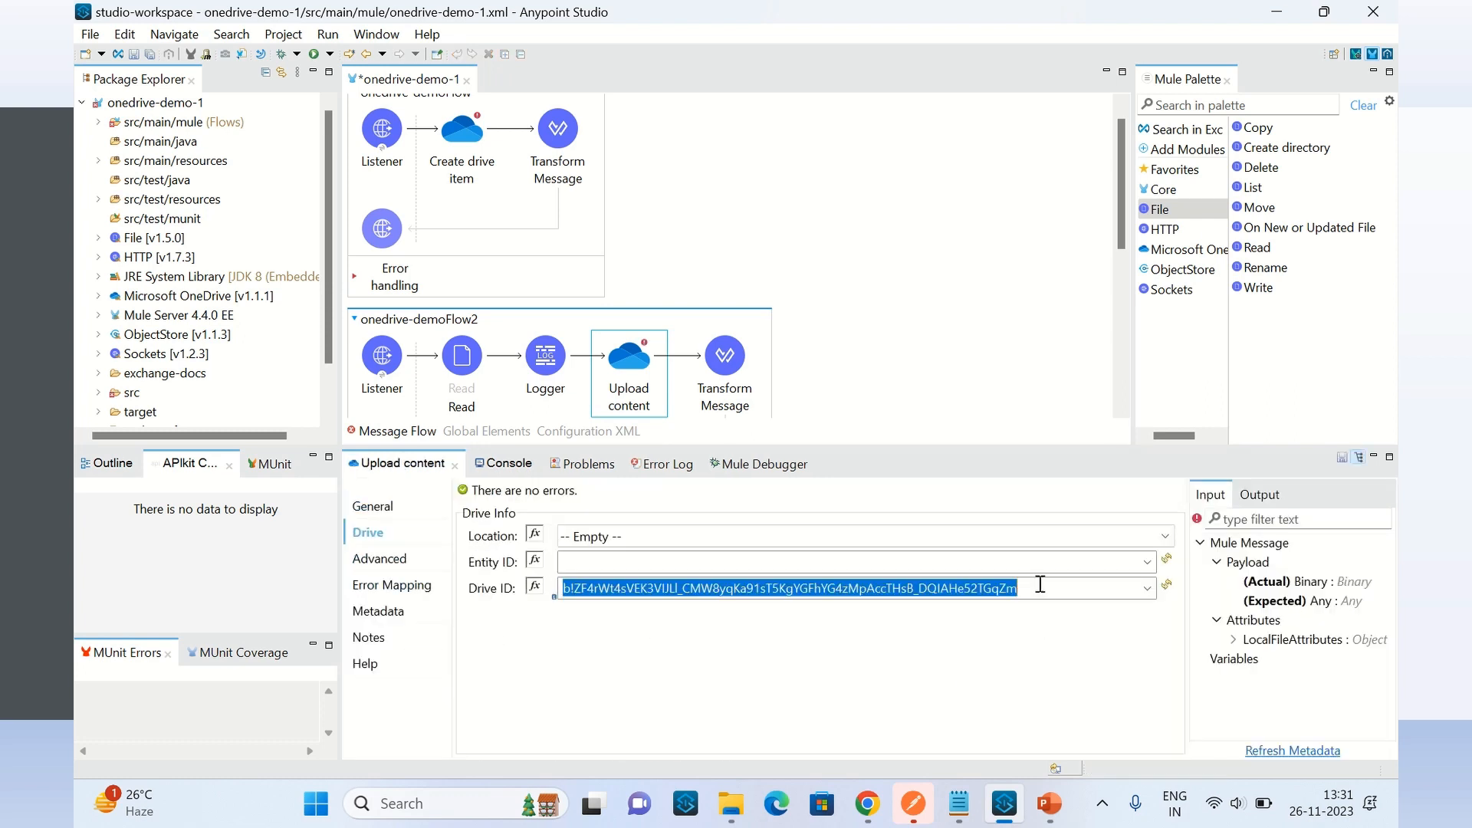
left_click(723, 687)
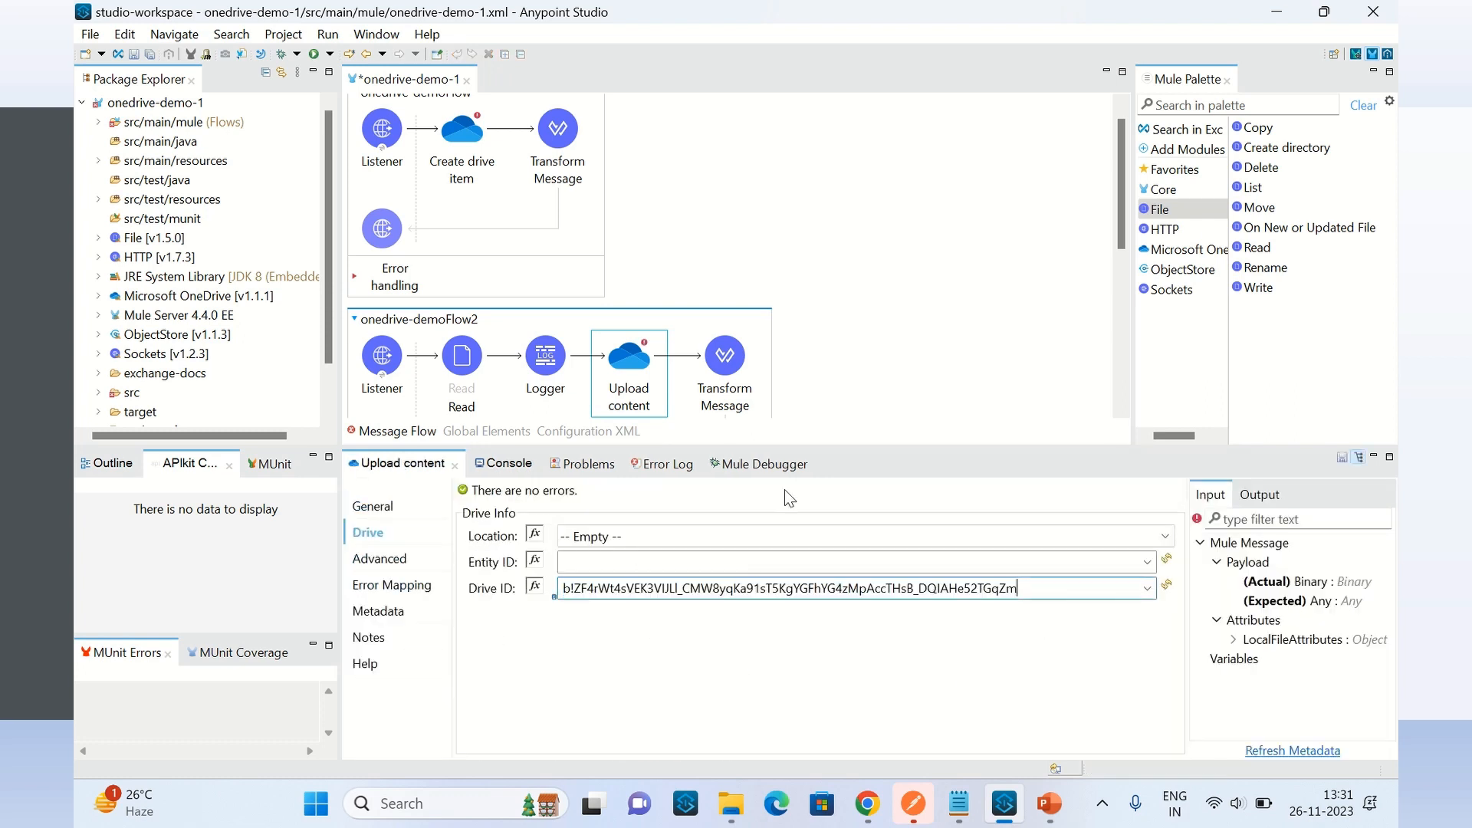
left_click(831, 268)
Reopen the Create drive item settings, switch to Graph Explorer in Chrome, and highlight the mule-files name in the response
left_click(468, 148)
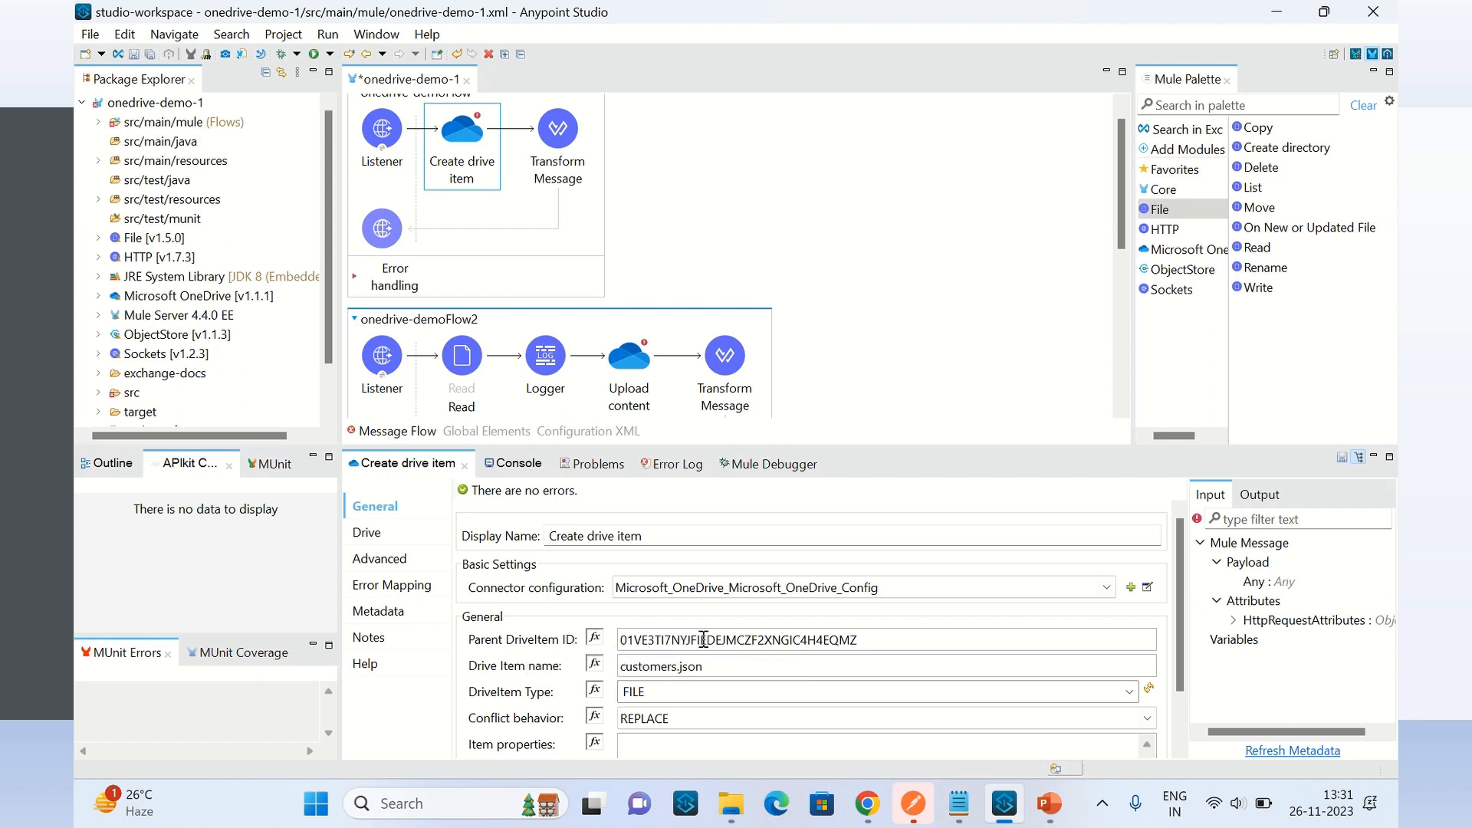
left_click(867, 804)
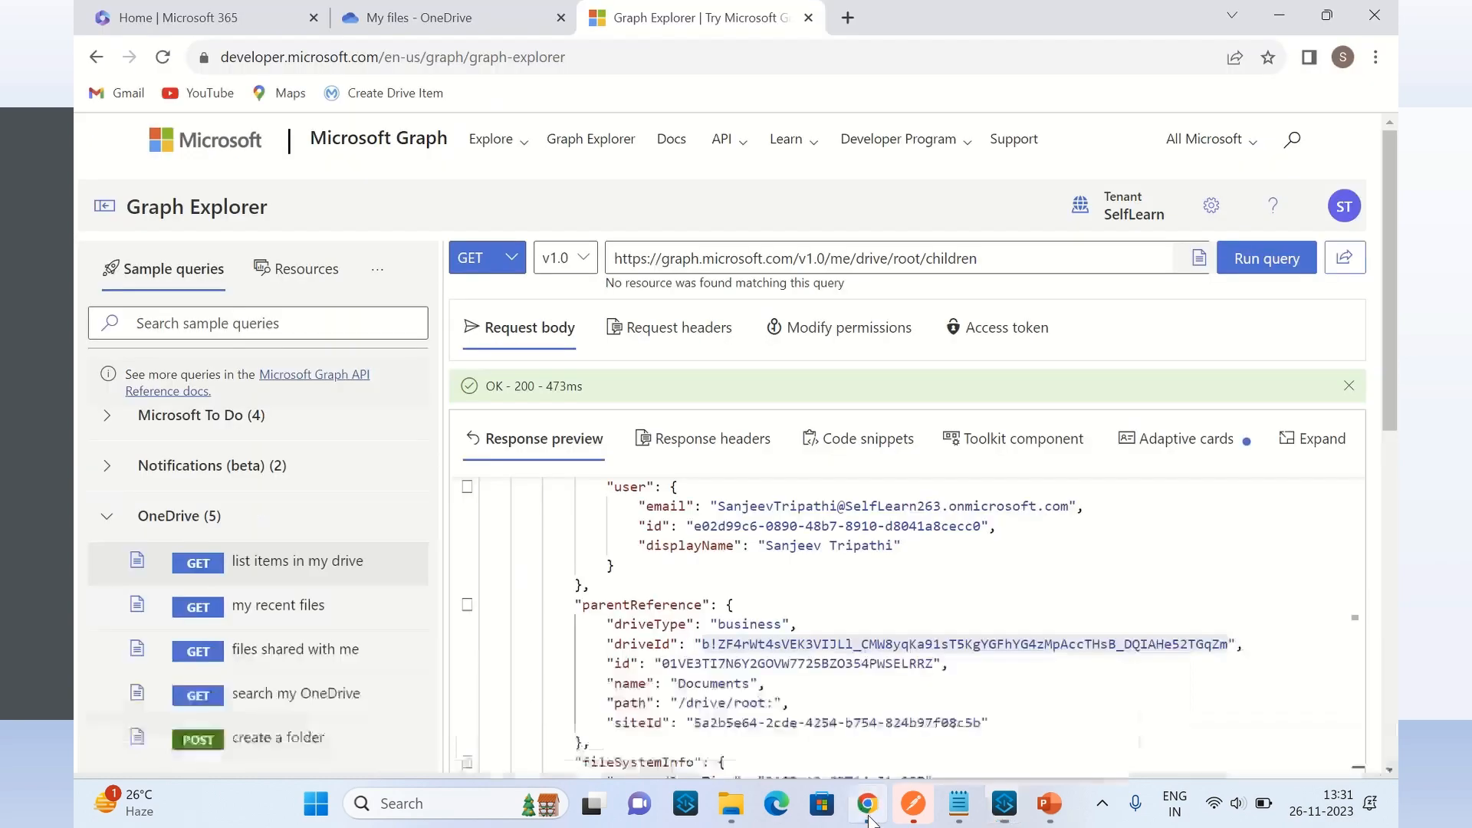
left_click(433, 19)
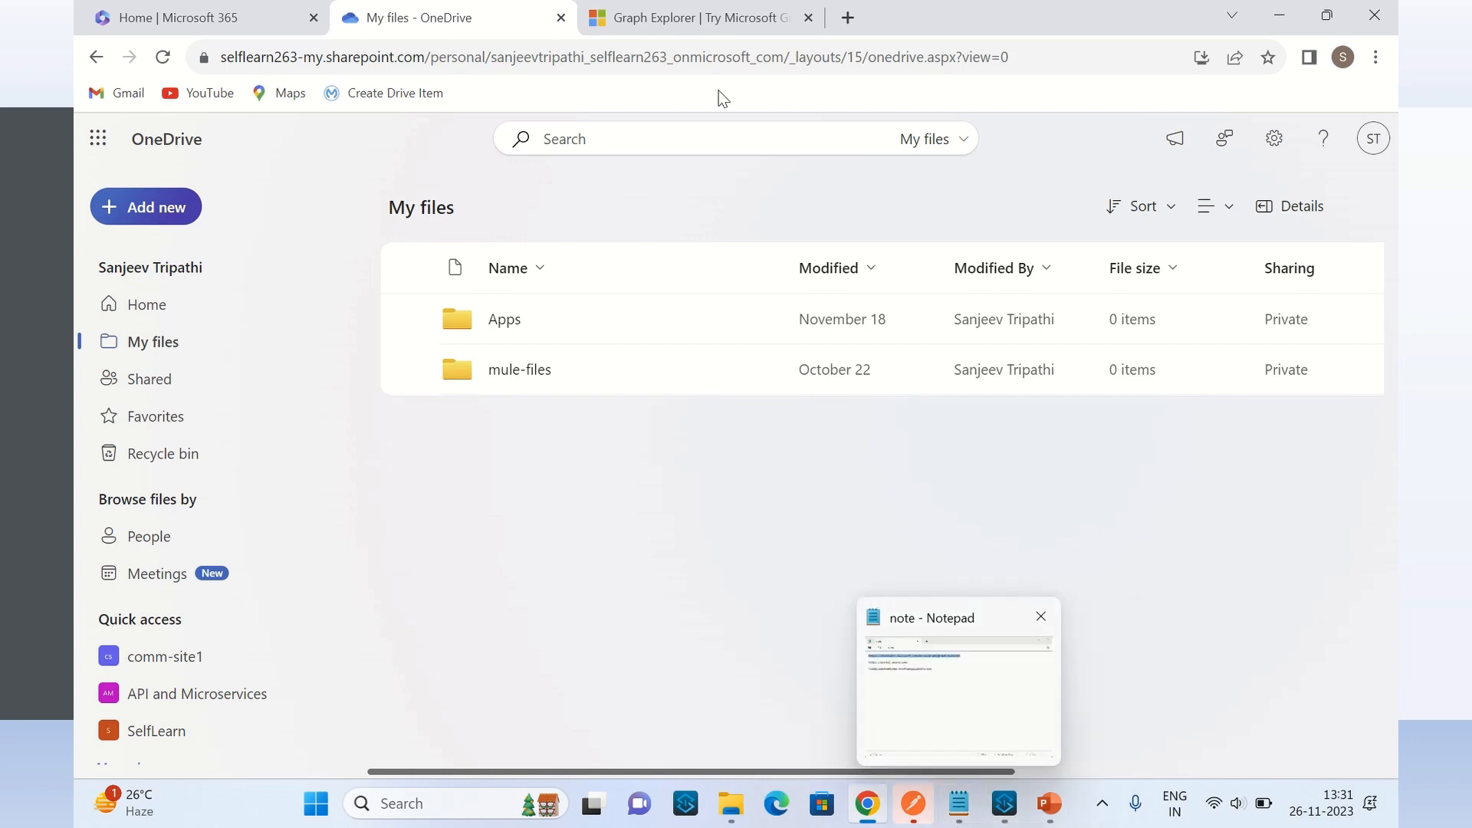
left_click(678, 32)
scroll(797, 675, "down", 2)
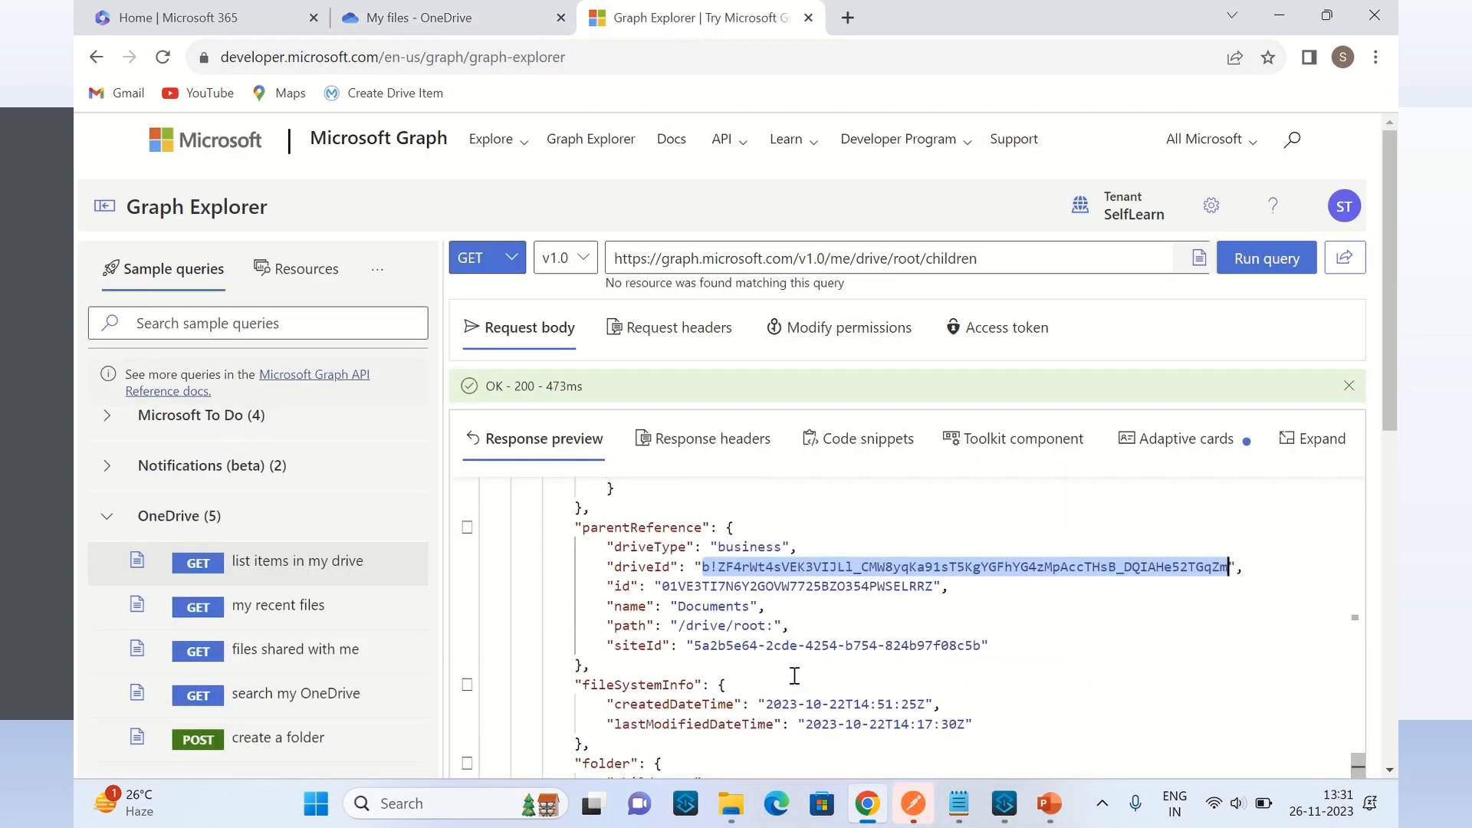
scroll(796, 676, "down", 3)
scroll(798, 670, "up", 6)
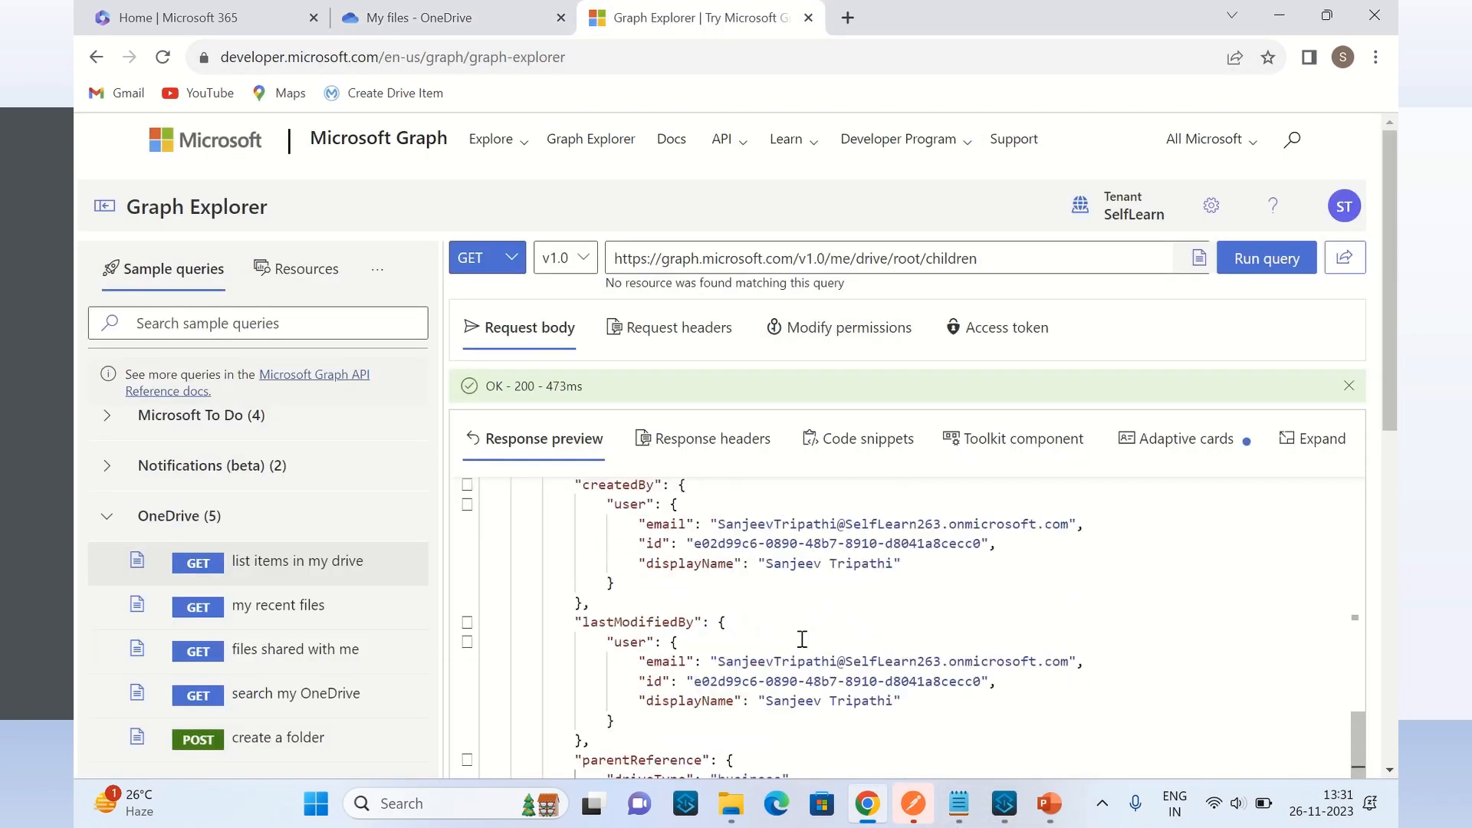
scroll(800, 633, "up", 4)
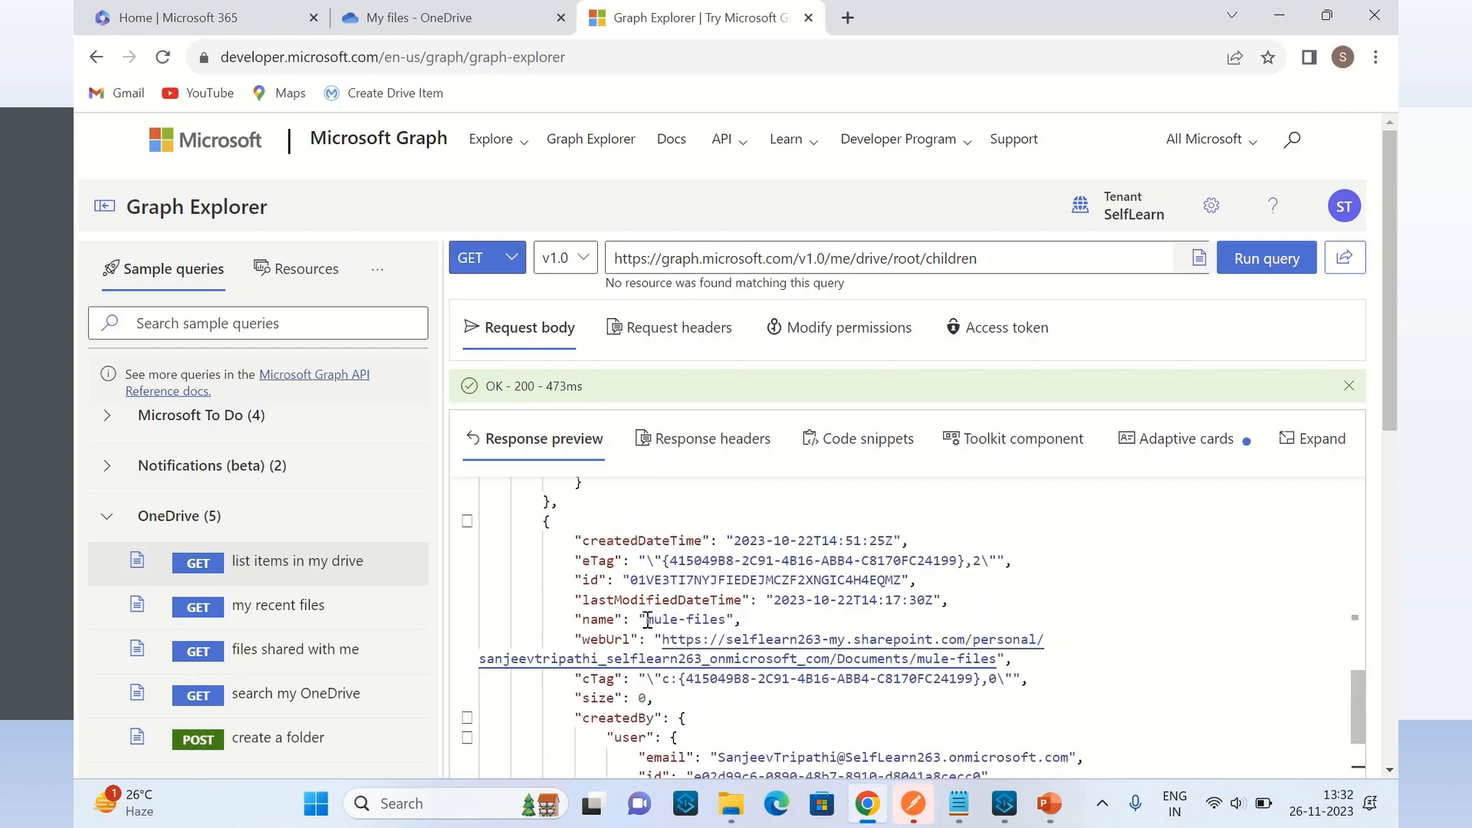
left_click_drag(648, 619, 728, 621)
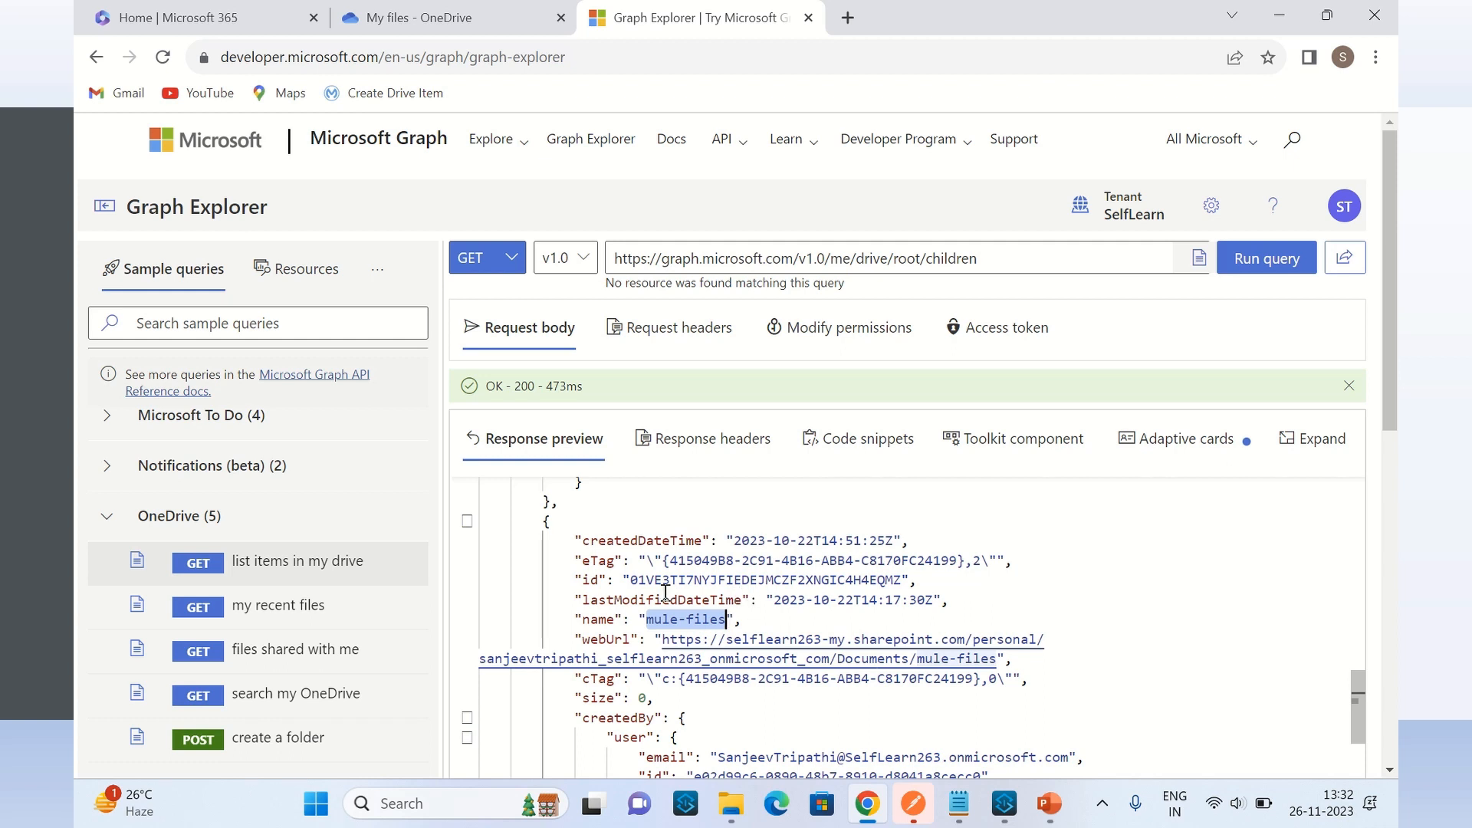
Copy the mule-files folder's id and, in Anypoint Studio, paste it as the Parent DriveItem ID of Create drive item
left_click(630, 579)
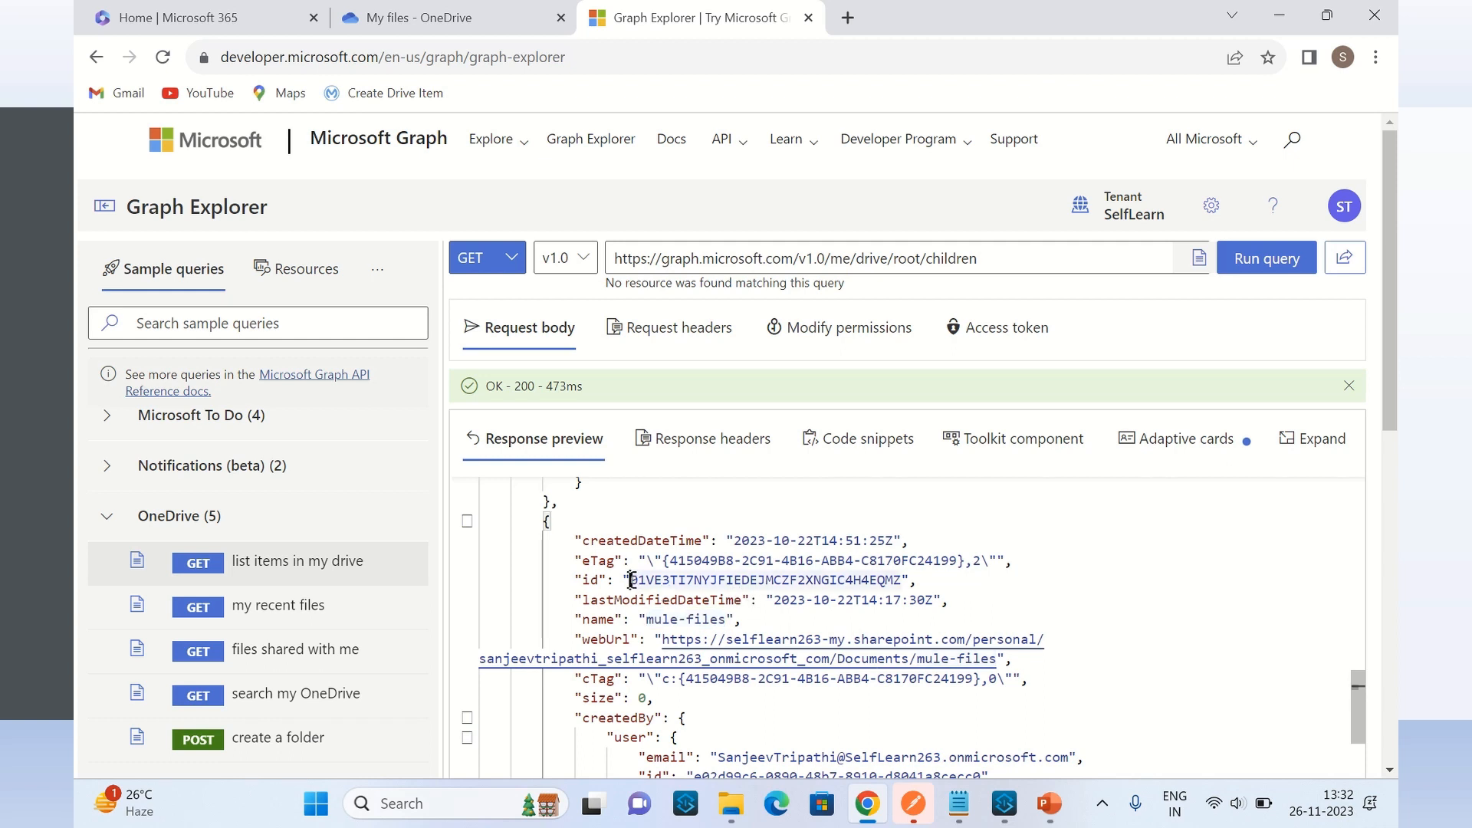
left_click_drag(630, 579, 901, 583)
key("ctrl+c")
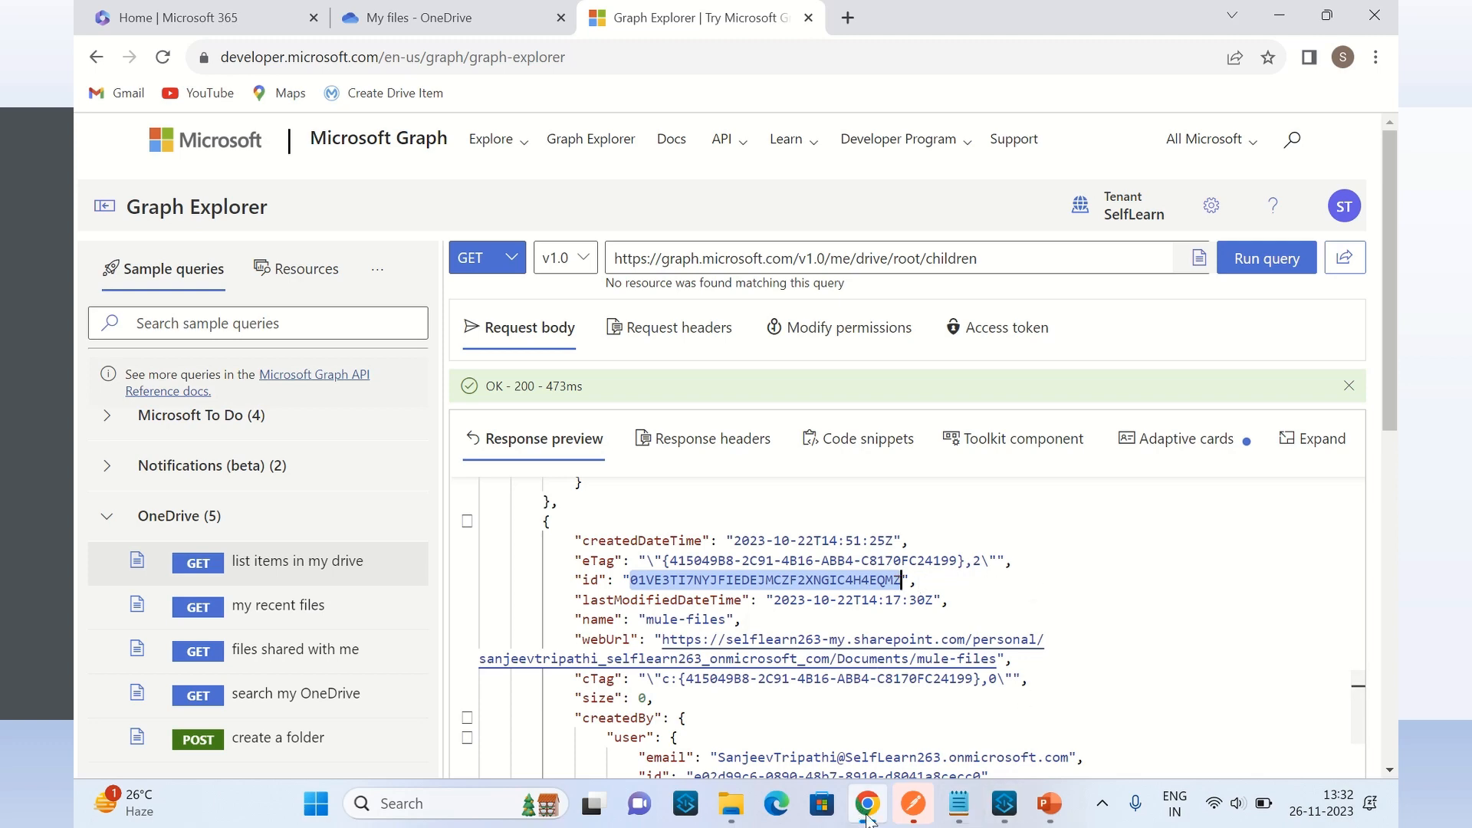
left_click(1001, 803)
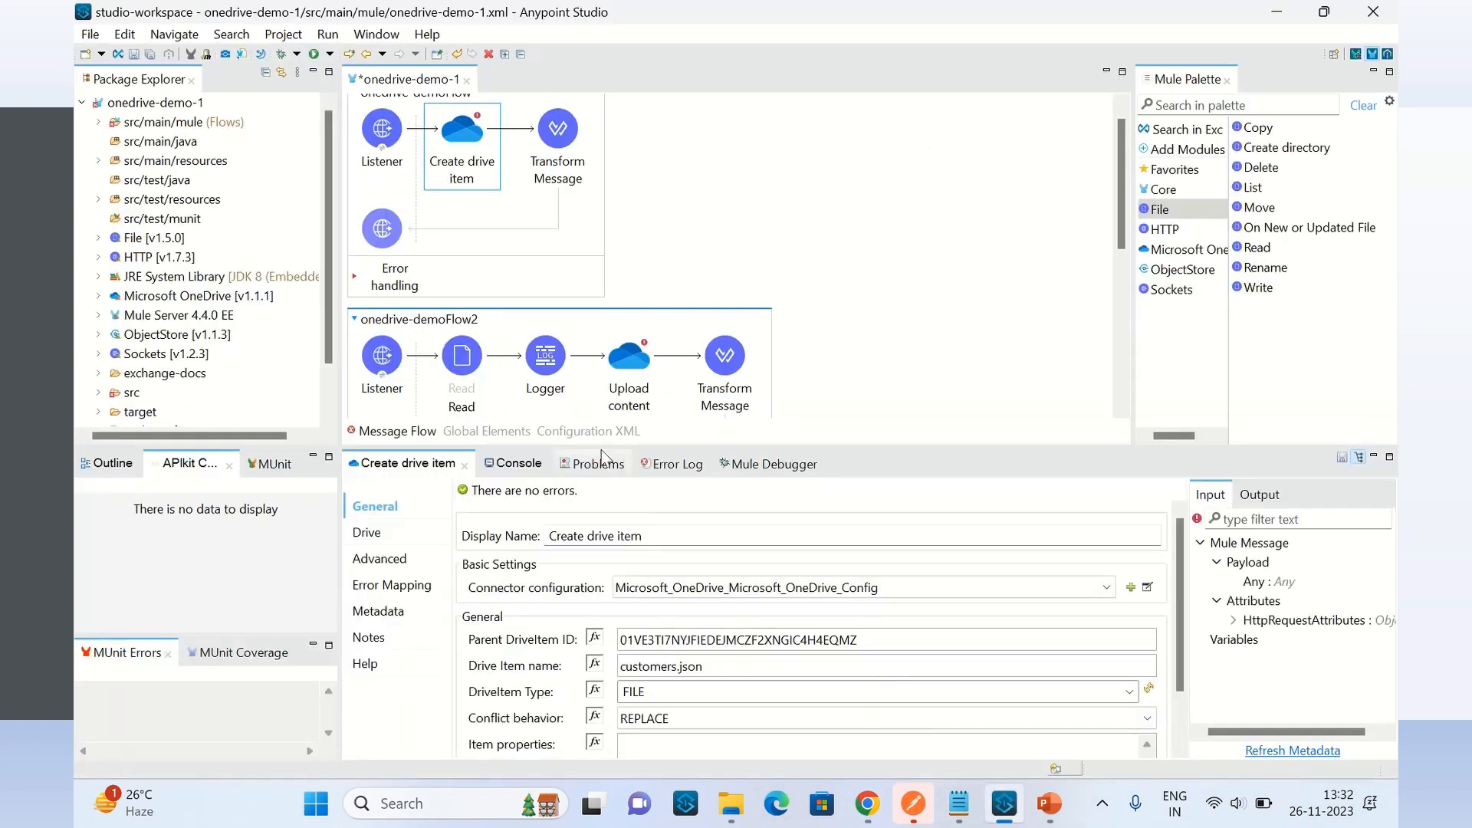
double_click(867, 646)
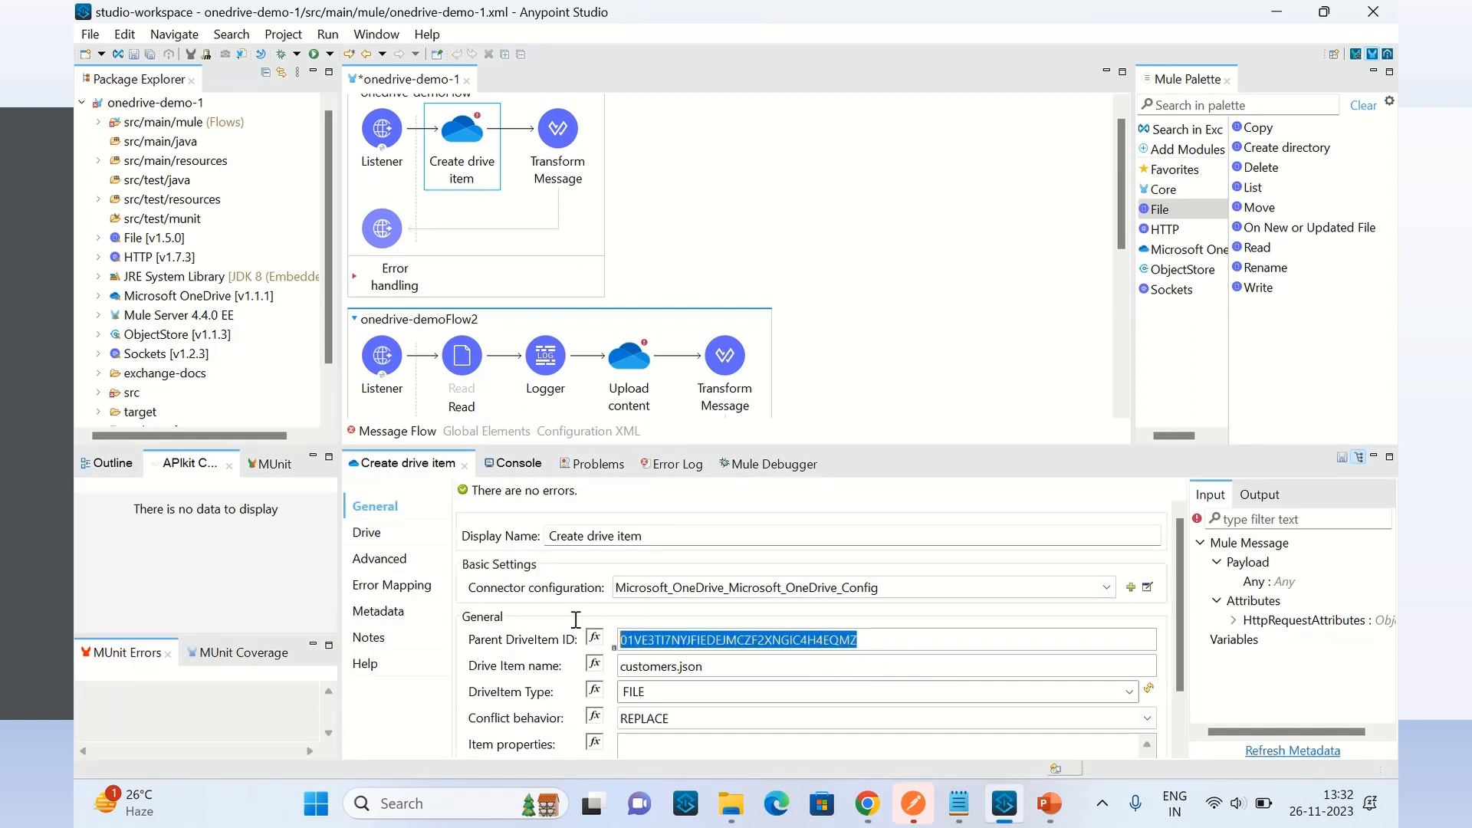
key("ctrl+v")
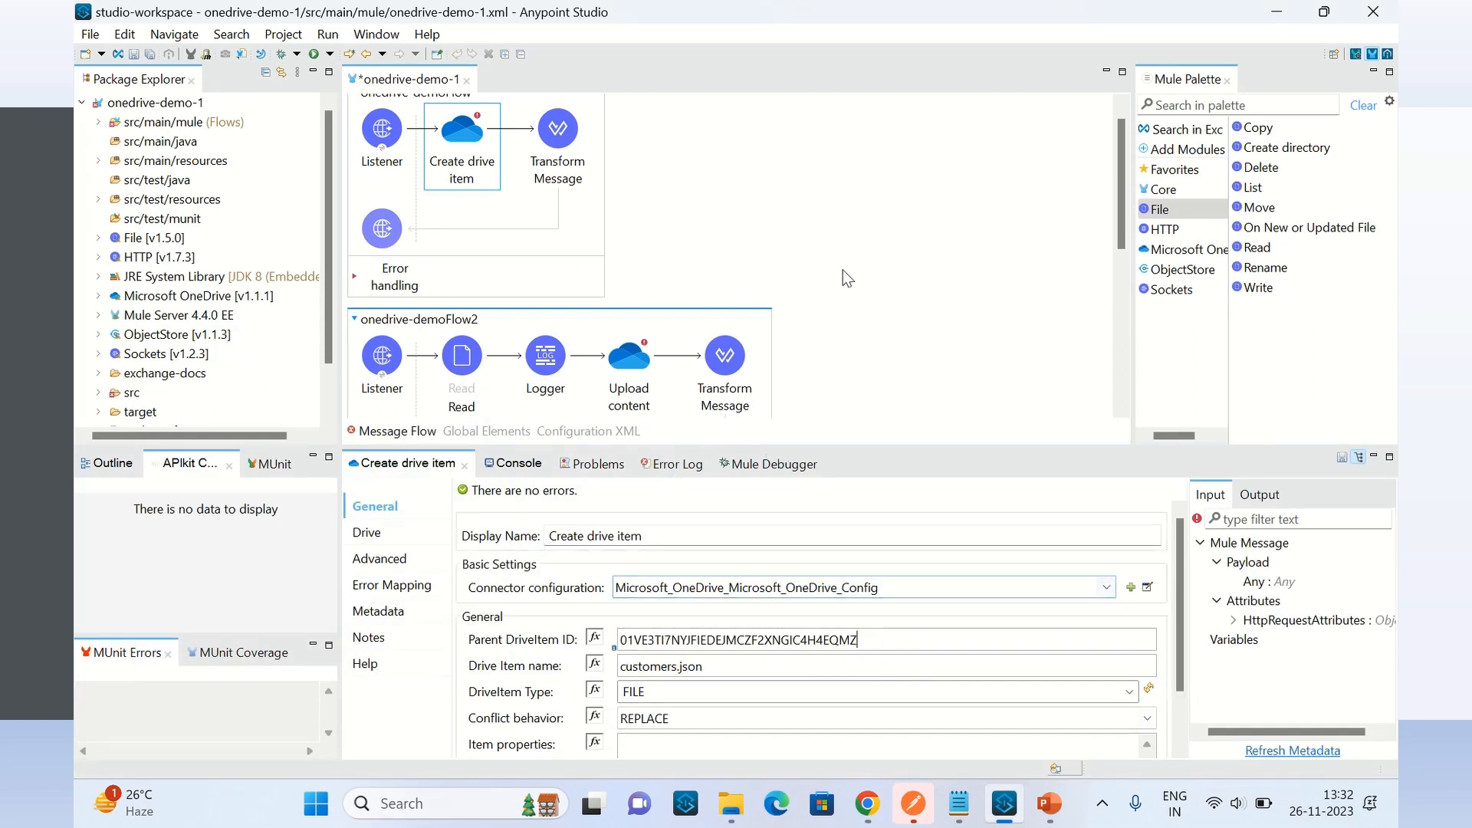
left_click(849, 227)
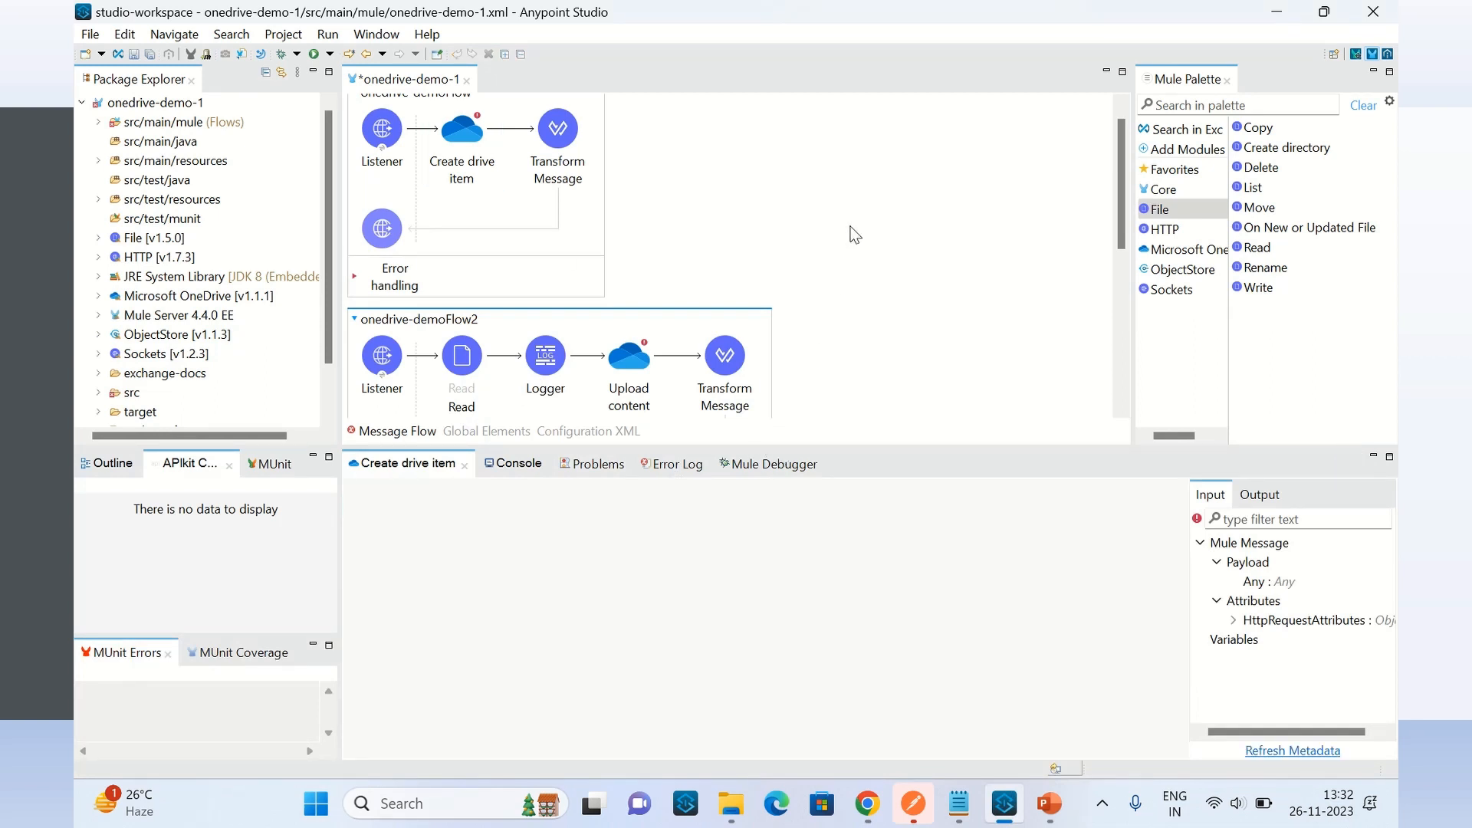
Review the Parent DriveItem ID and Drive Item name settings of the Create drive item operation
left_click(473, 153)
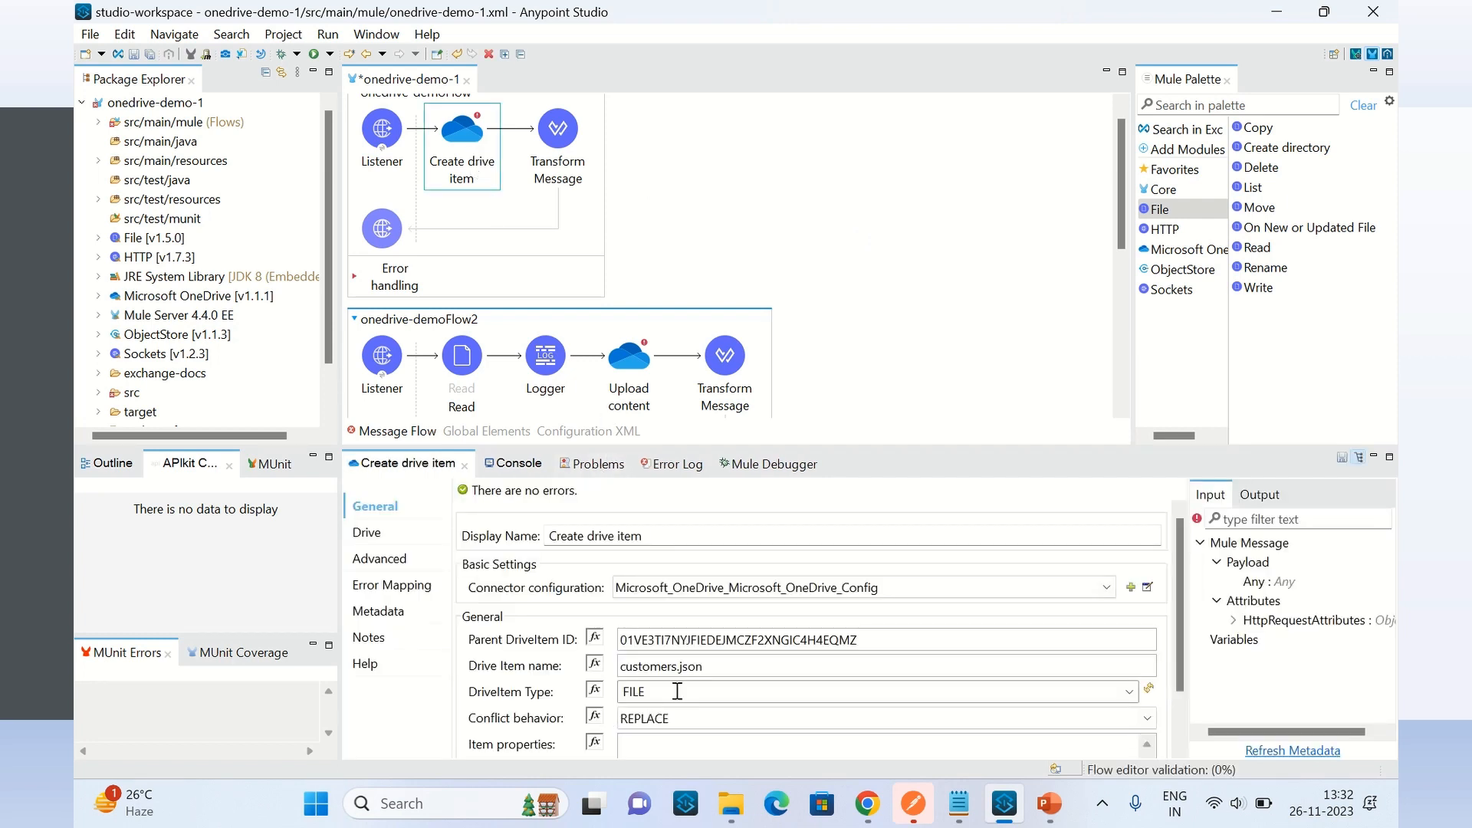
left_click_drag(706, 666, 615, 671)
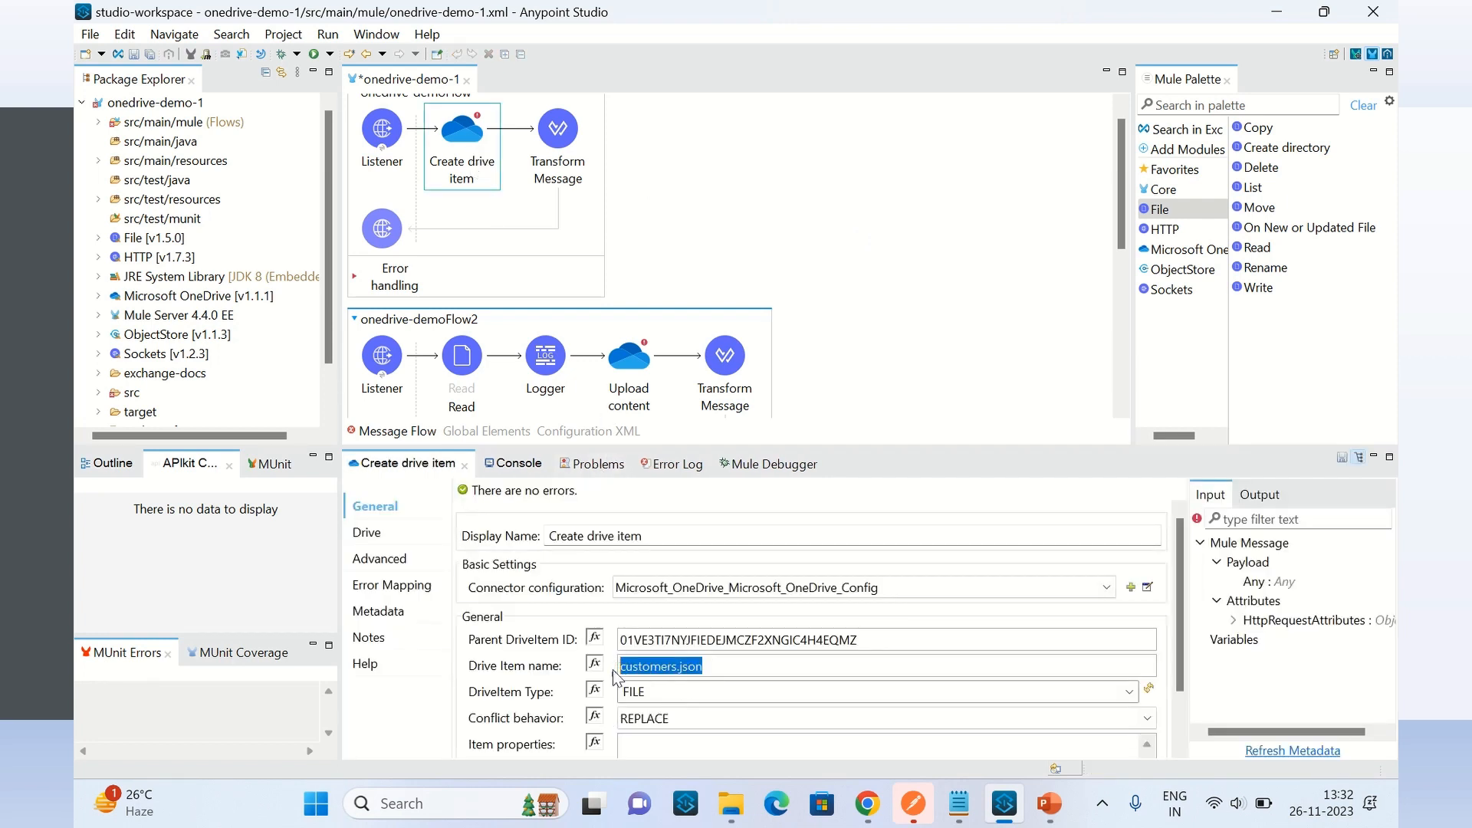
left_click_drag(862, 638, 610, 649)
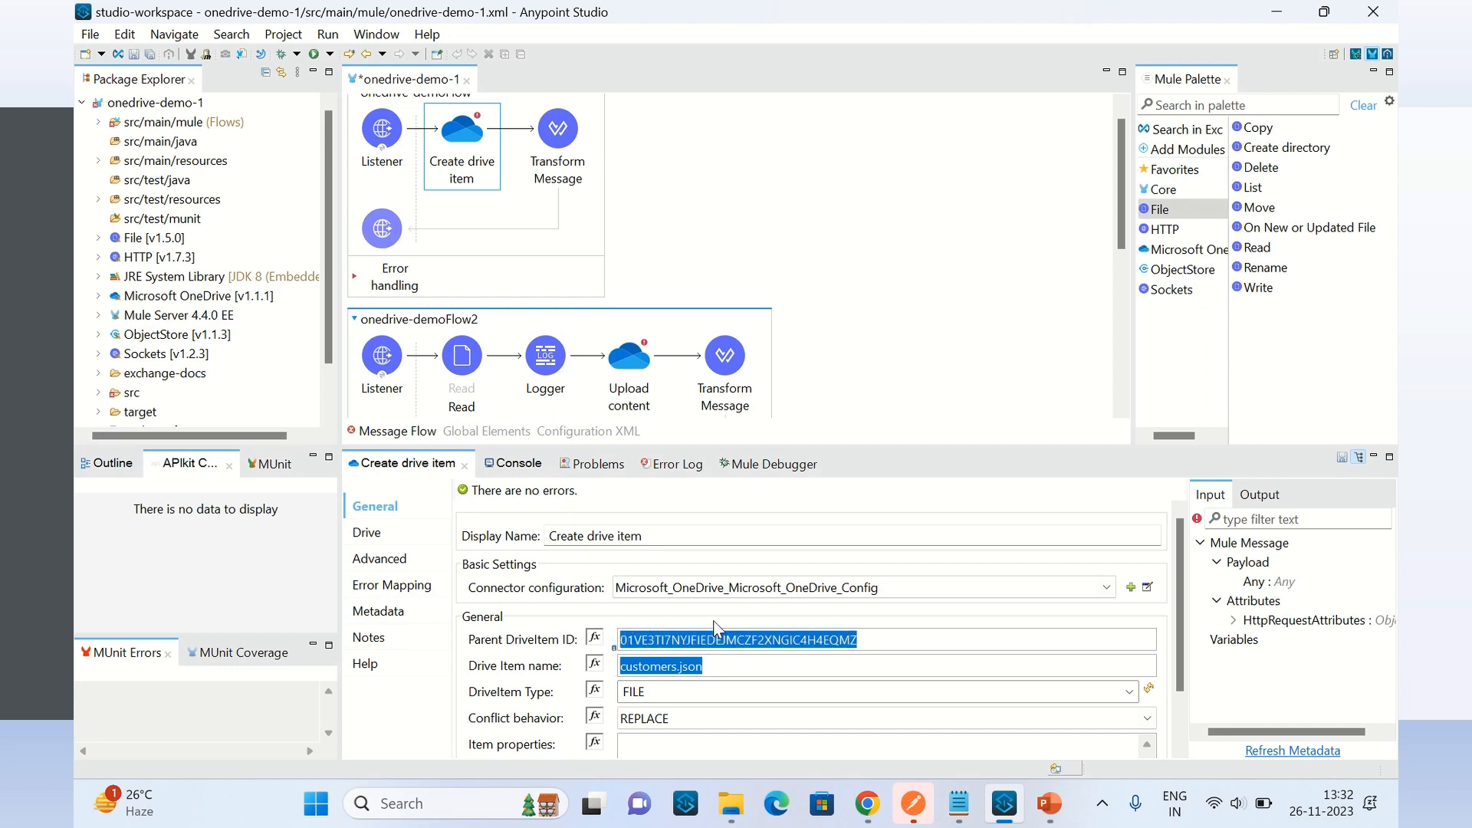
left_click(659, 667)
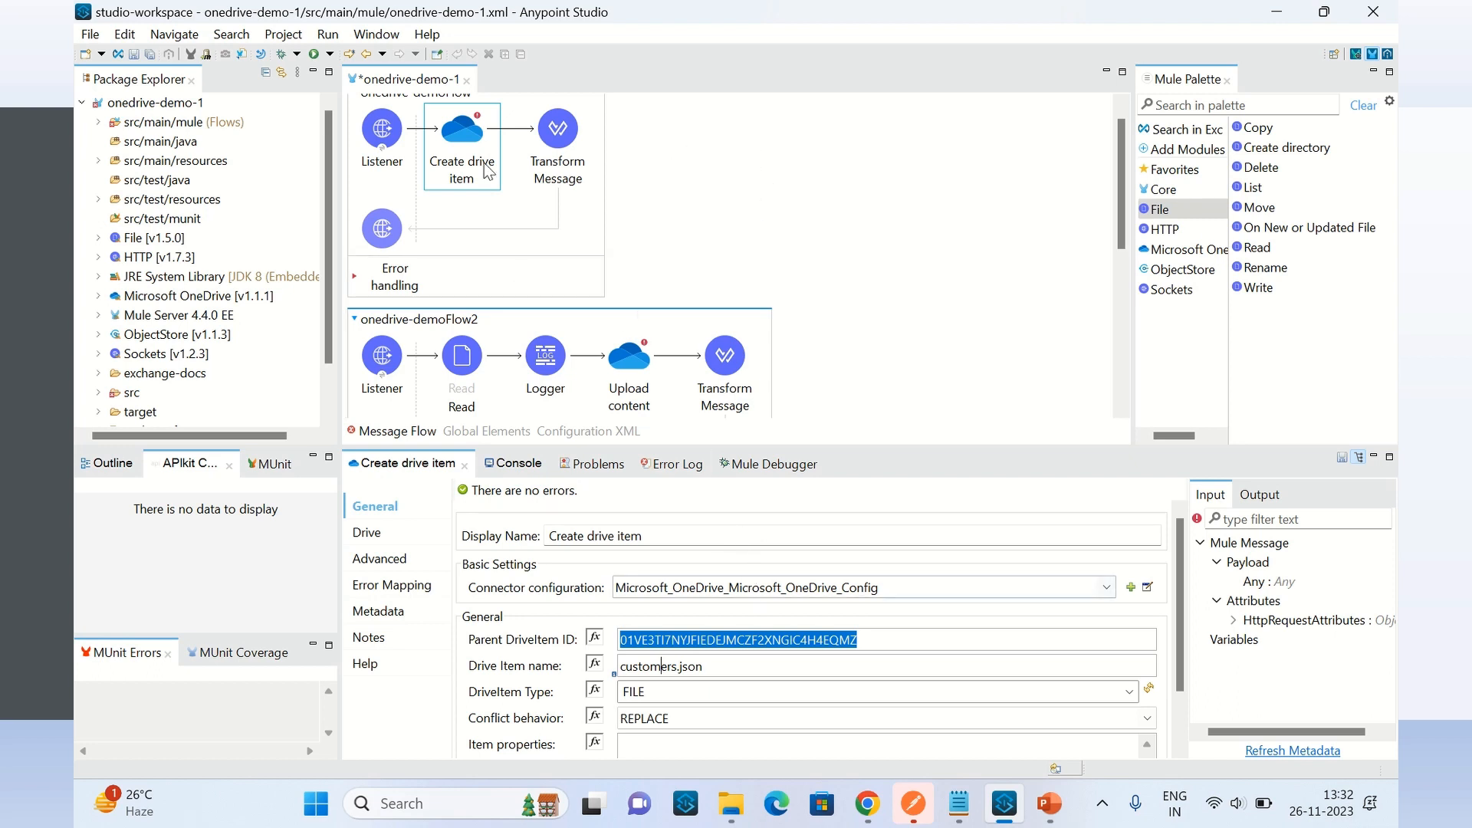
Inspect the Listener path and the Transform Message script in onedrive-demoFlow
left_click(661, 185)
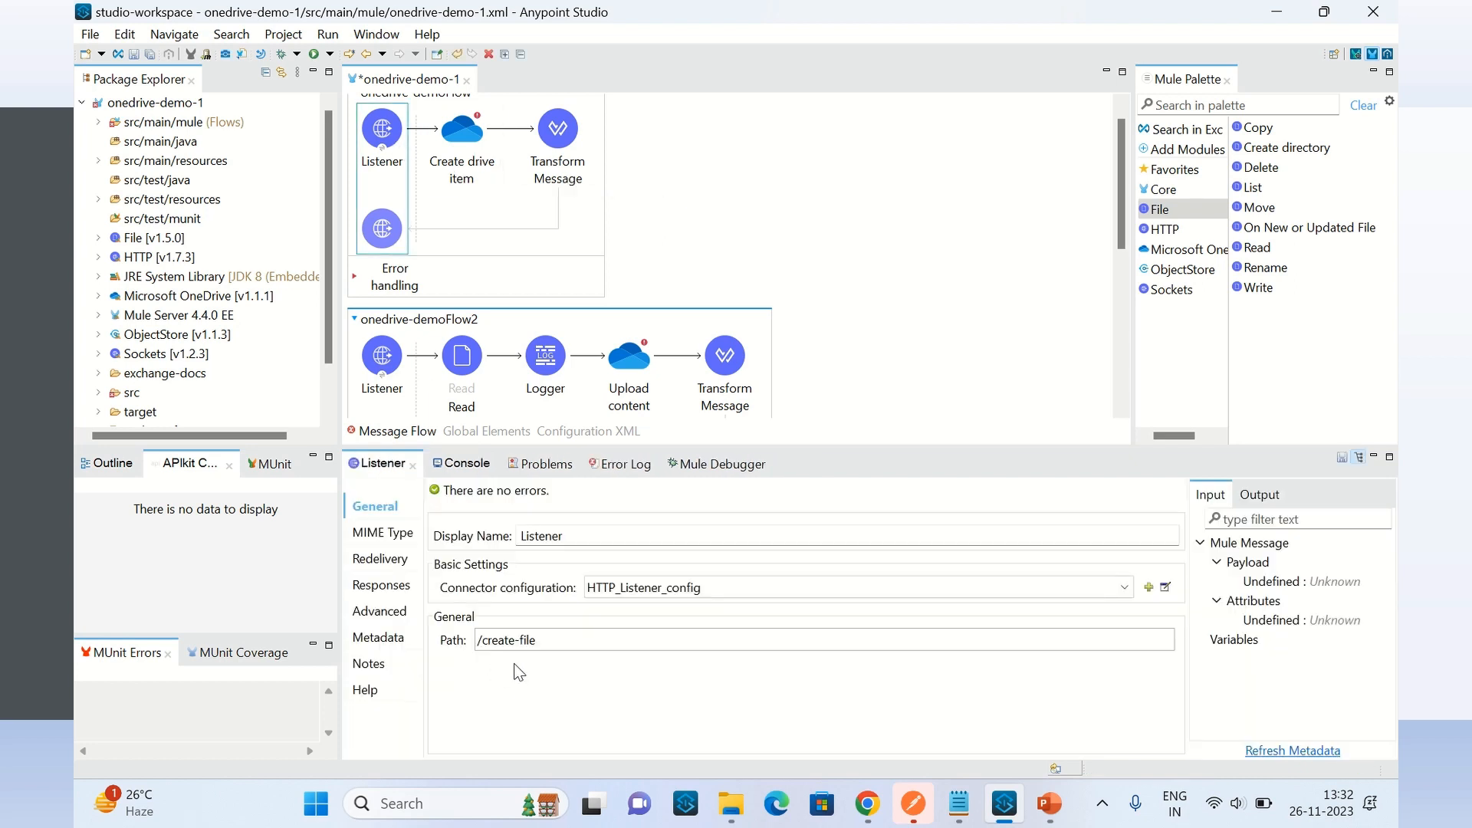
left_click(738, 182)
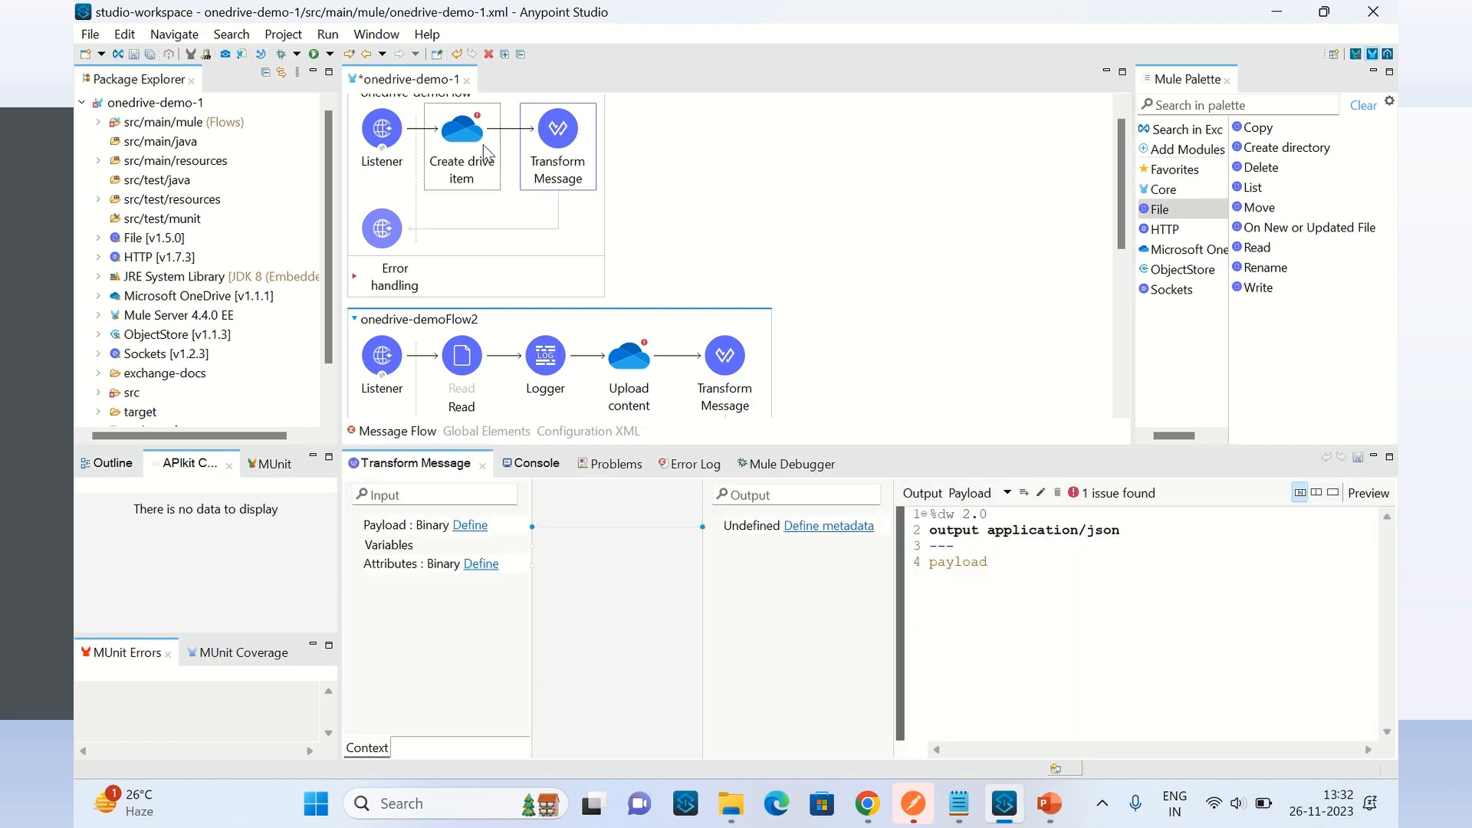
left_click(458, 132)
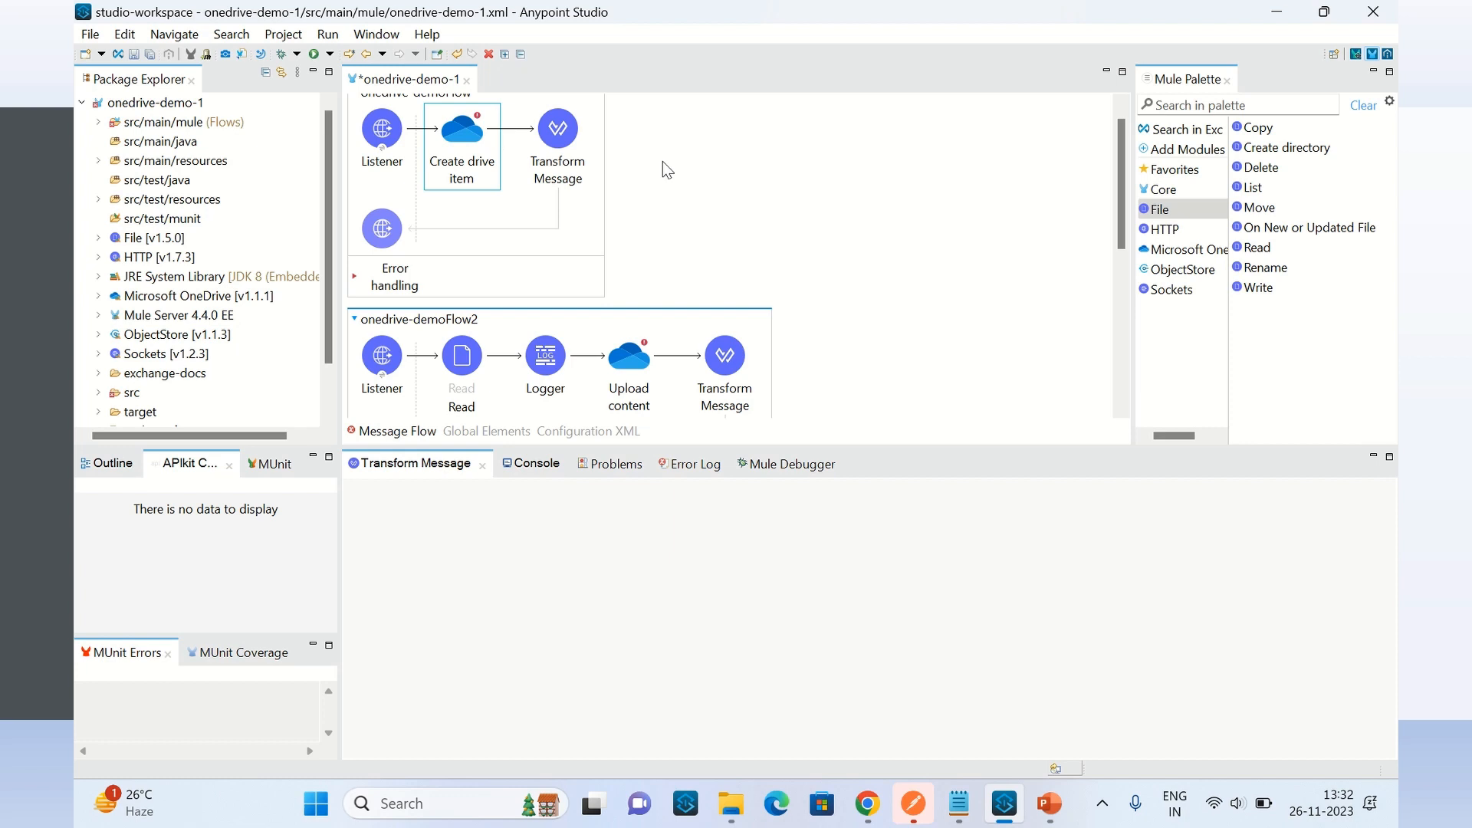
Review the File id of Upload content and the file path of Read Customers in onedrive-demoFlow2
left_click(628, 368)
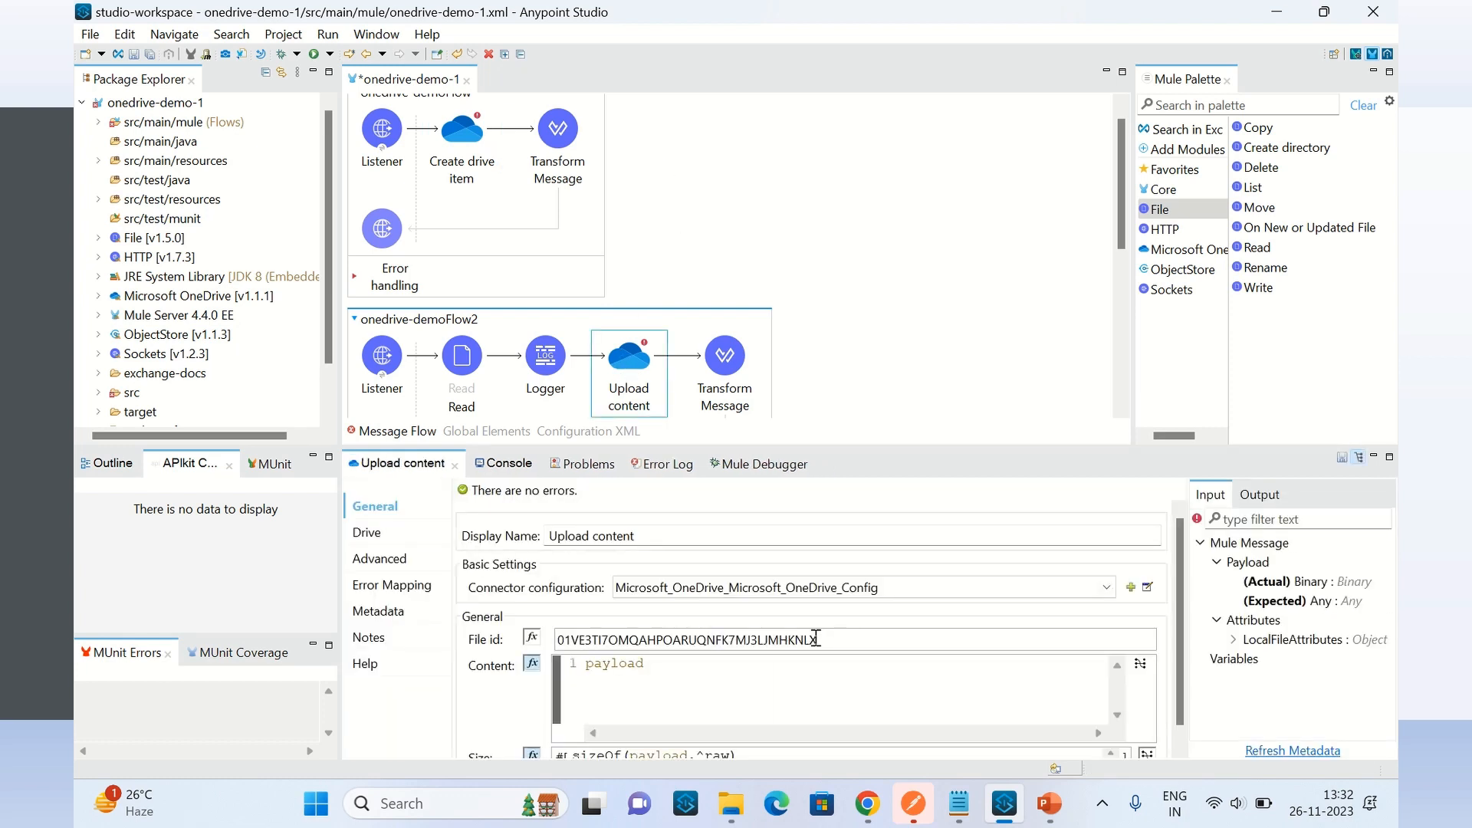
left_click_drag(817, 640, 552, 648)
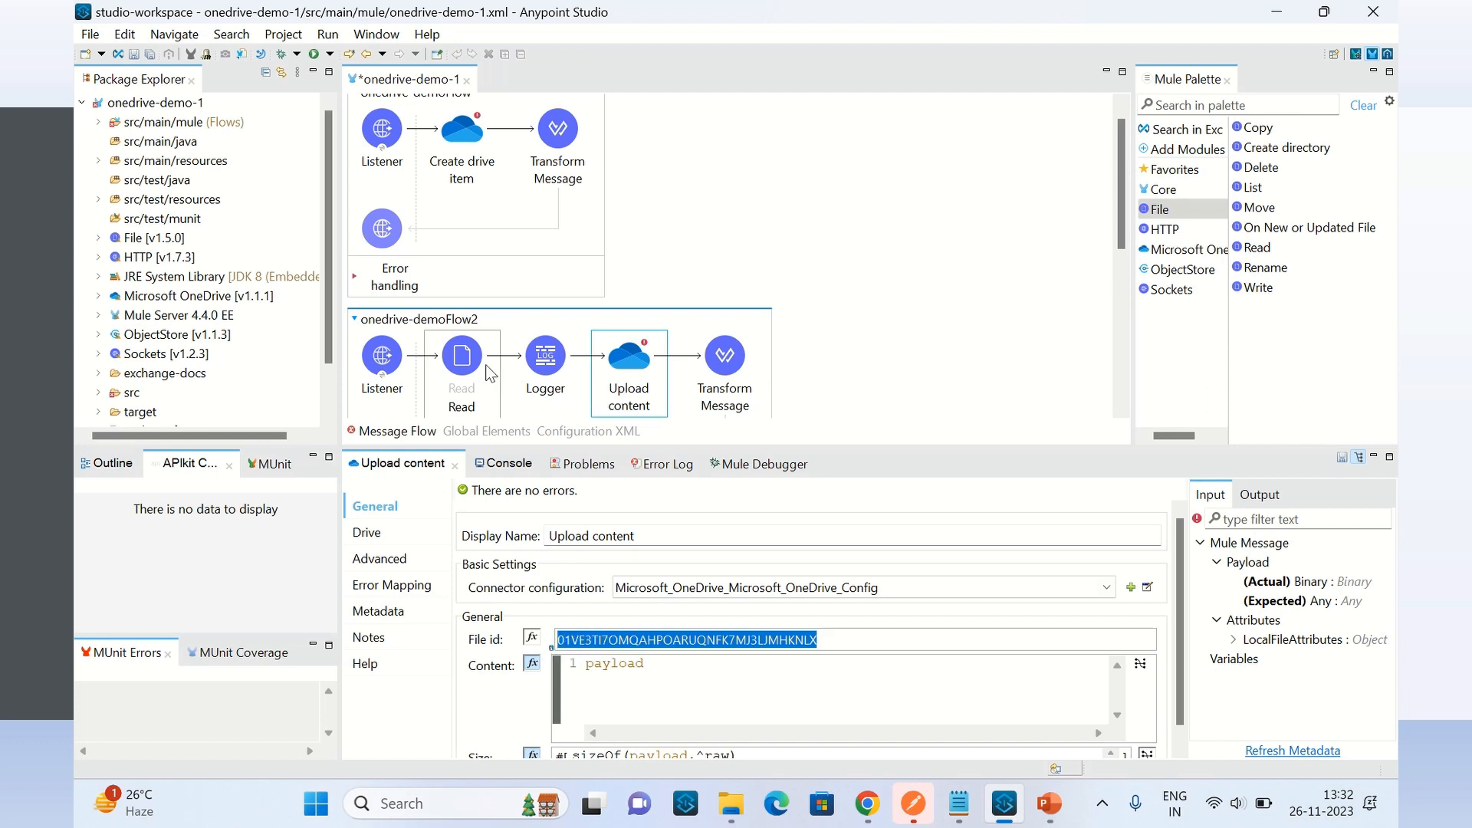
left_click(462, 375)
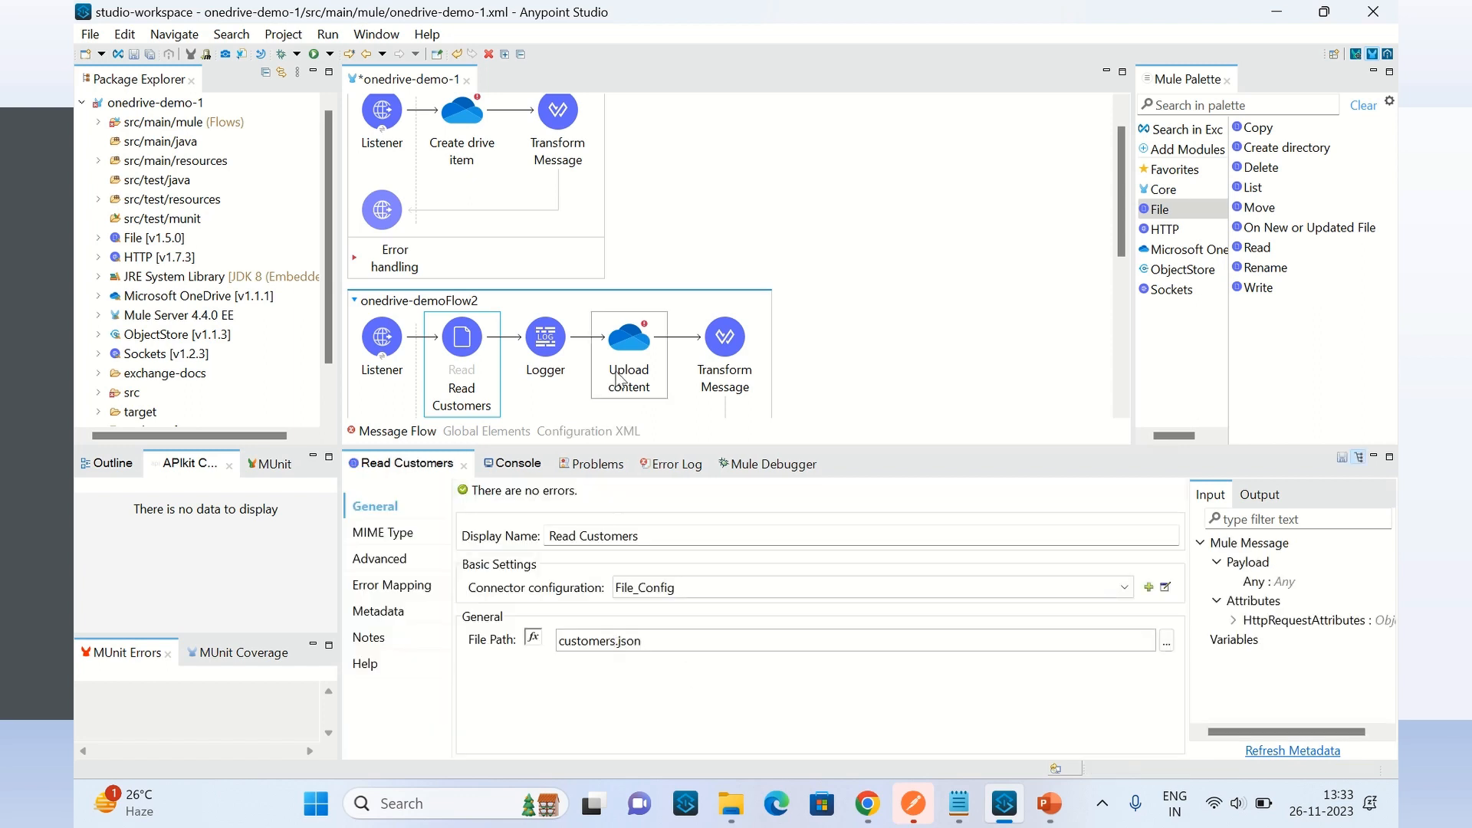
left_click(628, 349)
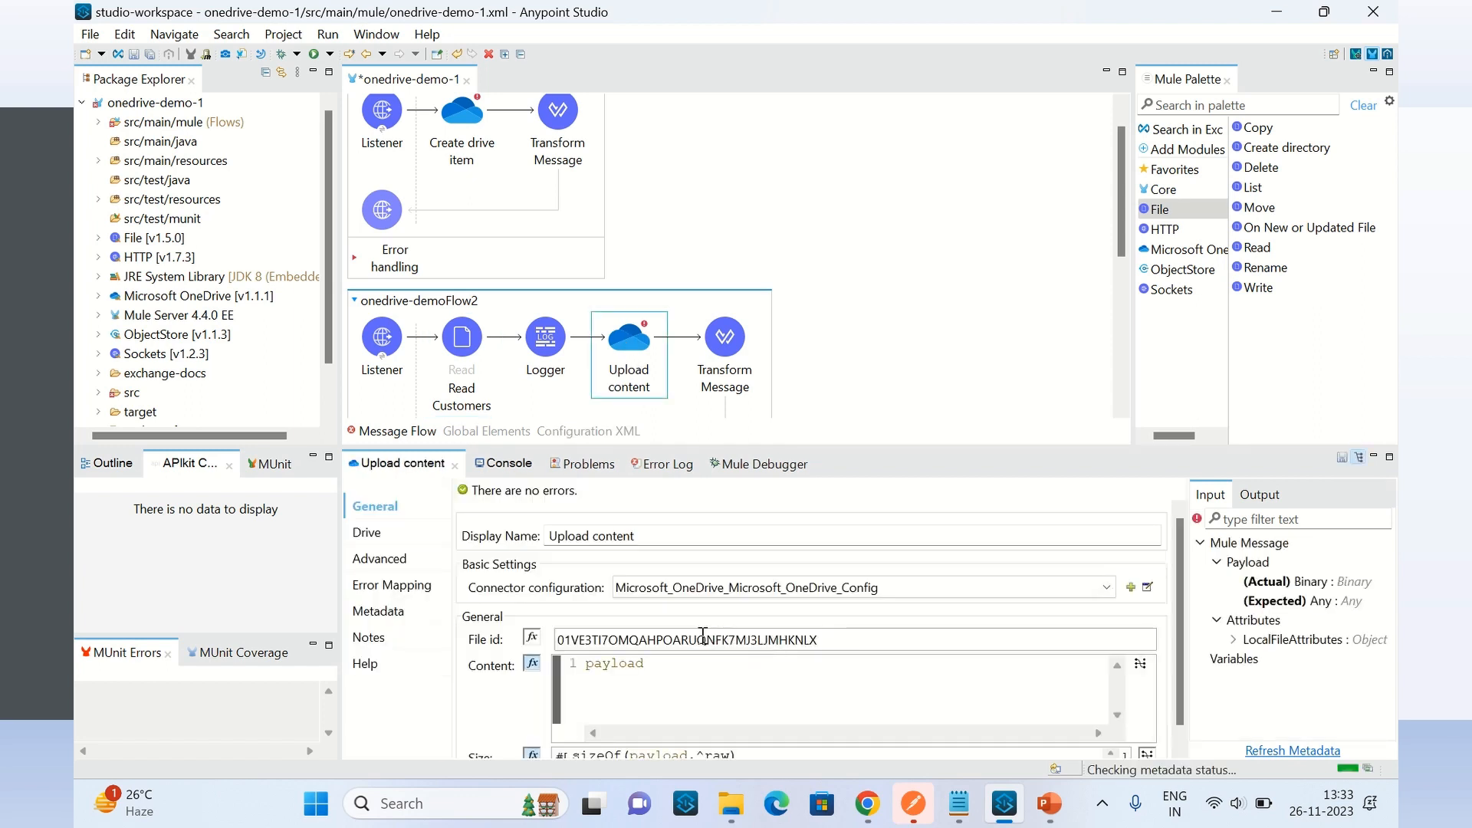
left_click_drag(840, 640, 559, 649)
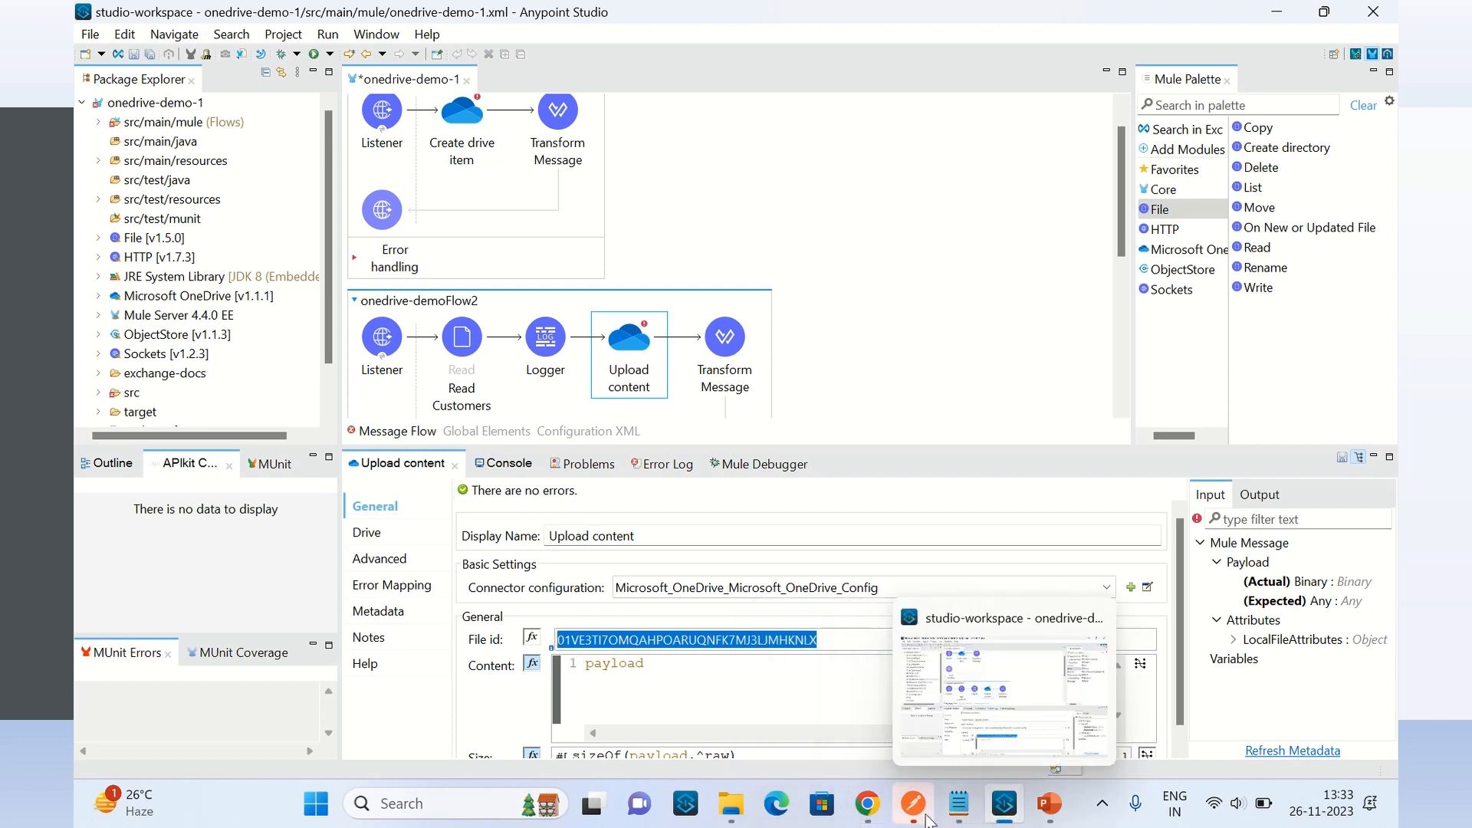
Switch to OneDrive in Chrome and open the mule-files folder to check its contents
left_click(877, 810)
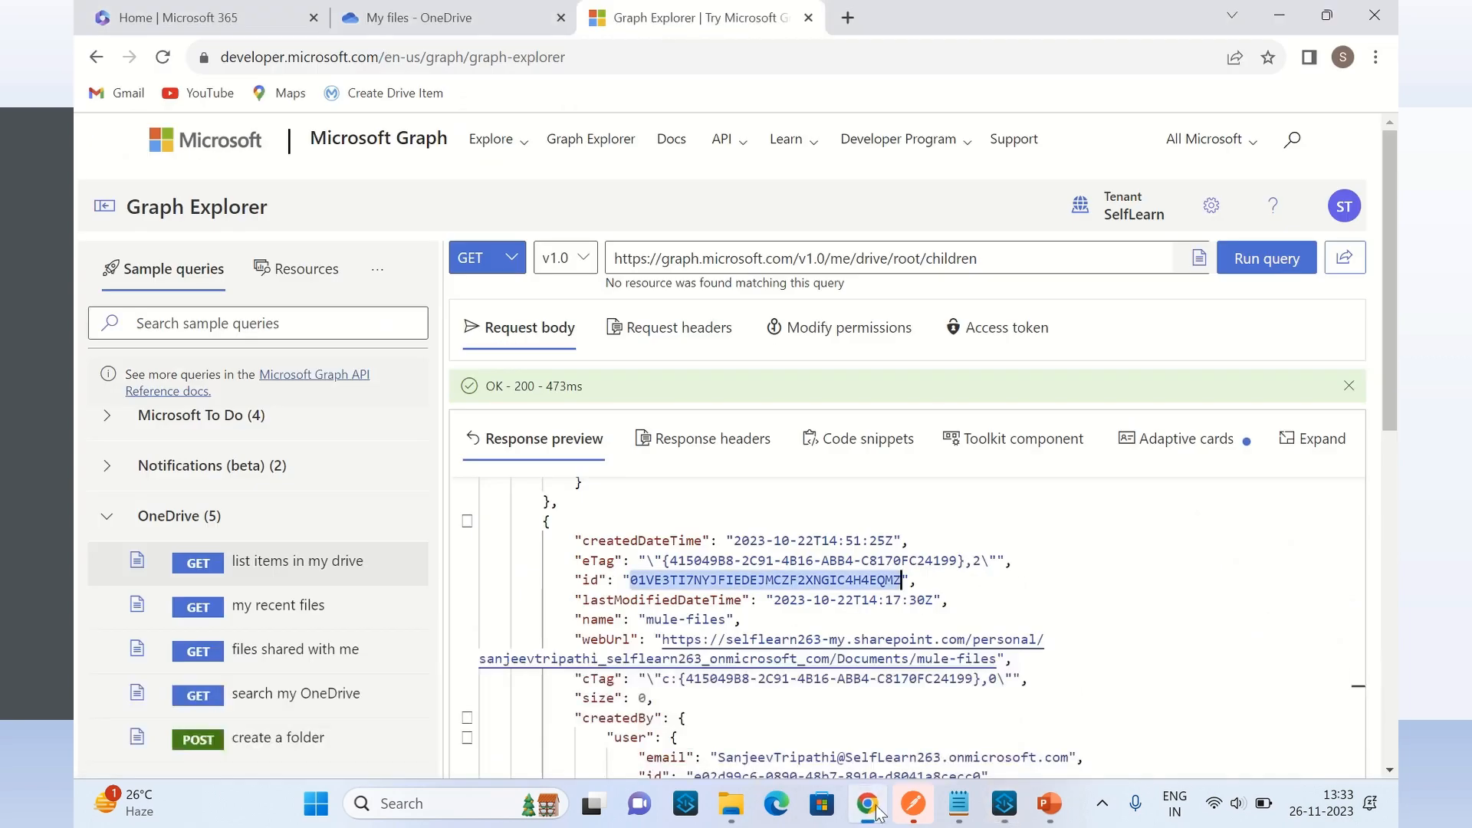
left_click(445, 19)
left_click(518, 371)
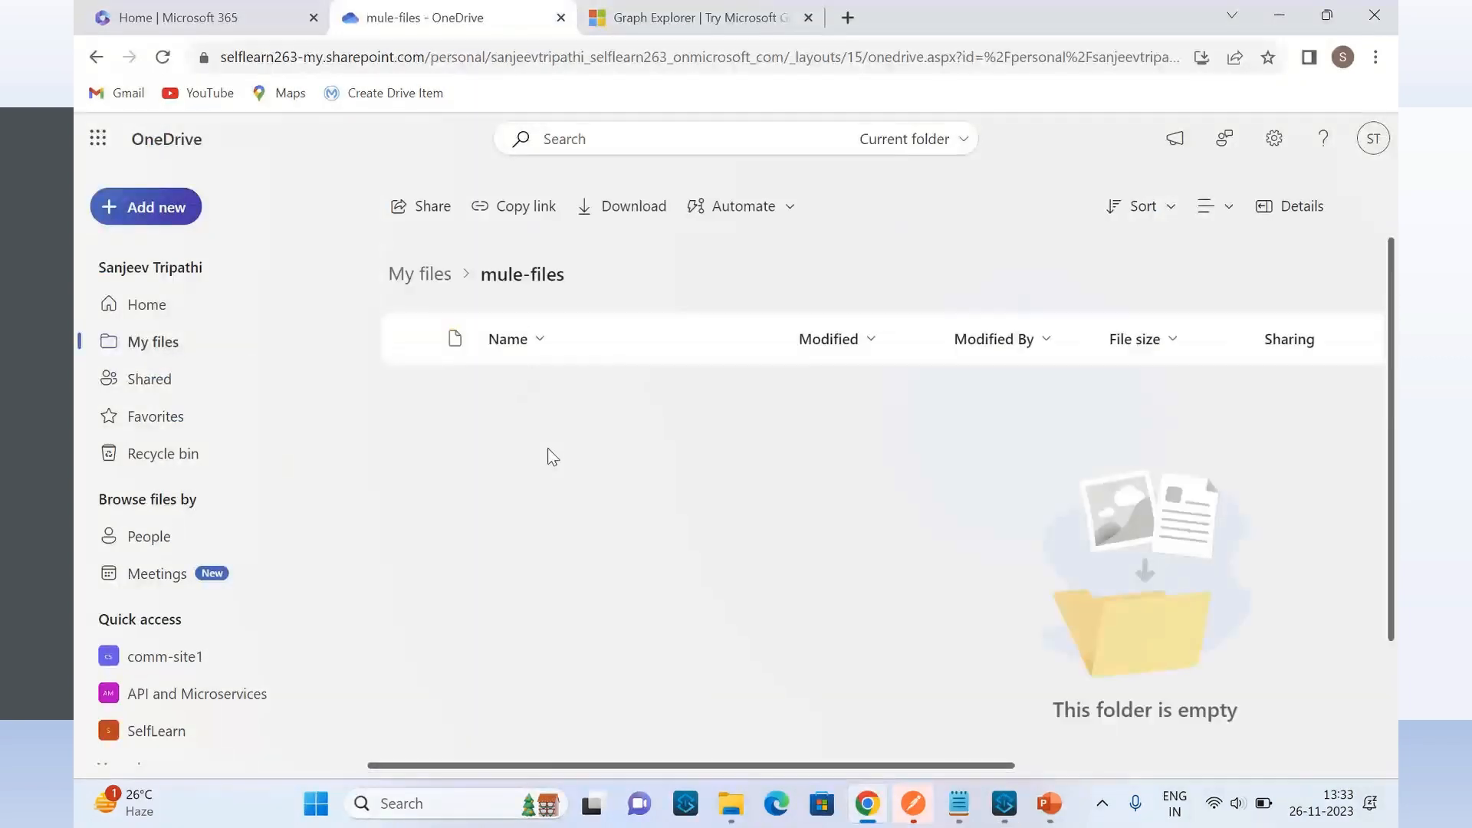
Switch to Anypoint Studio, run project onedrive-demo-1 with its changes saved, proceeding past the workspace errors, and clear the console
left_click(1002, 803)
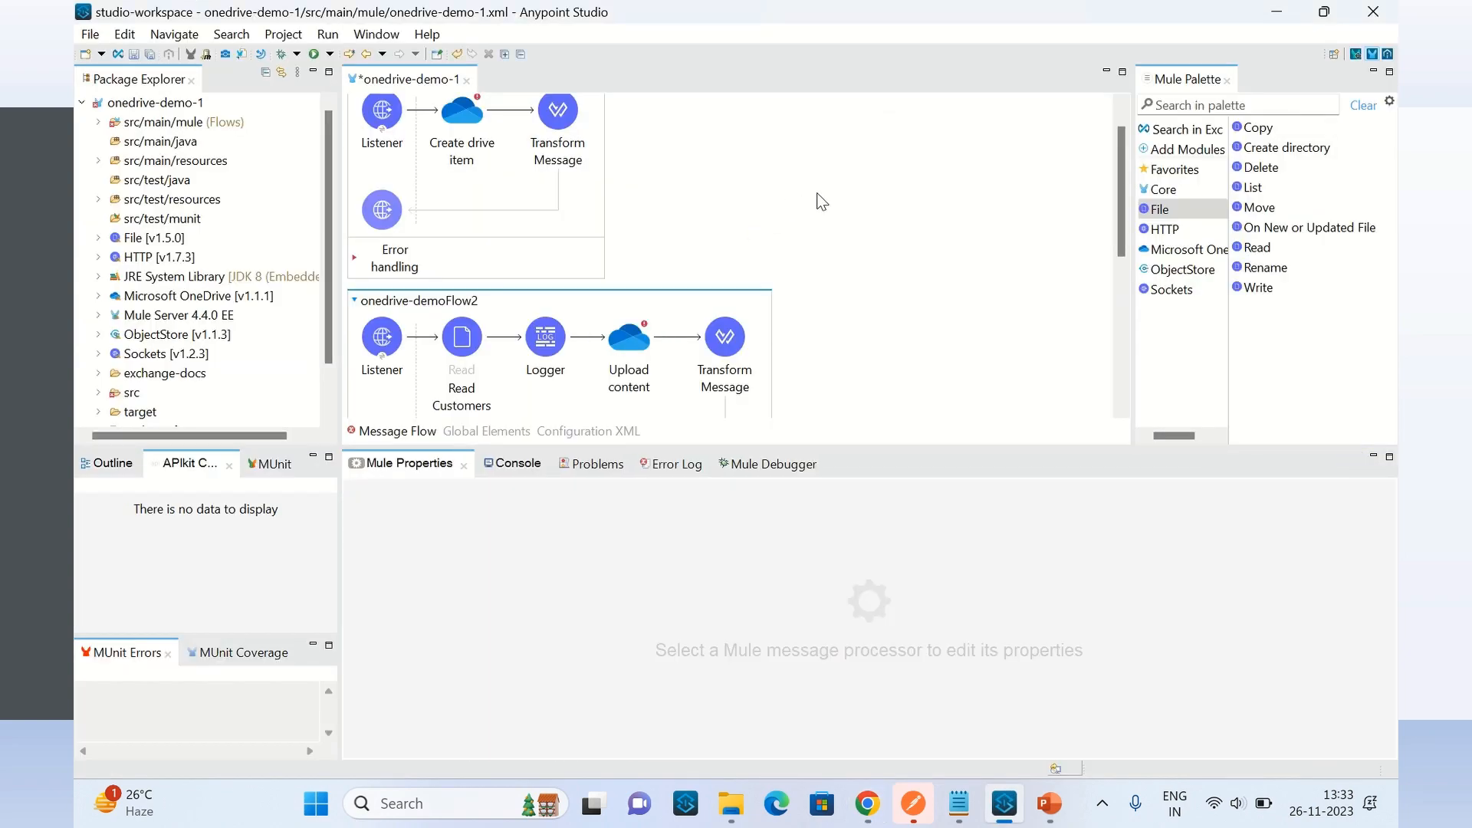
scroll(844, 221, "up", 1)
right_click(806, 189)
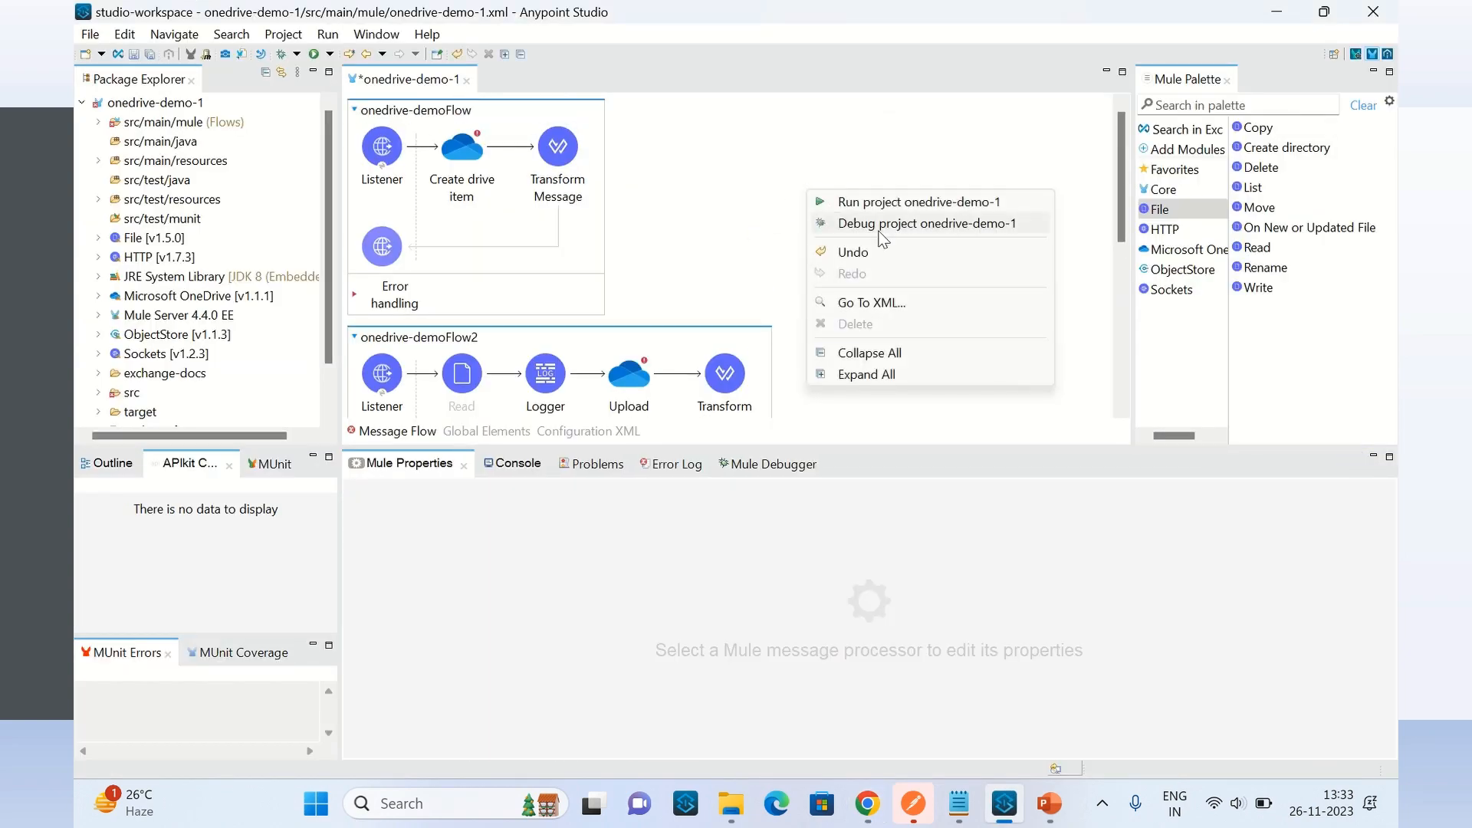
left_click(880, 202)
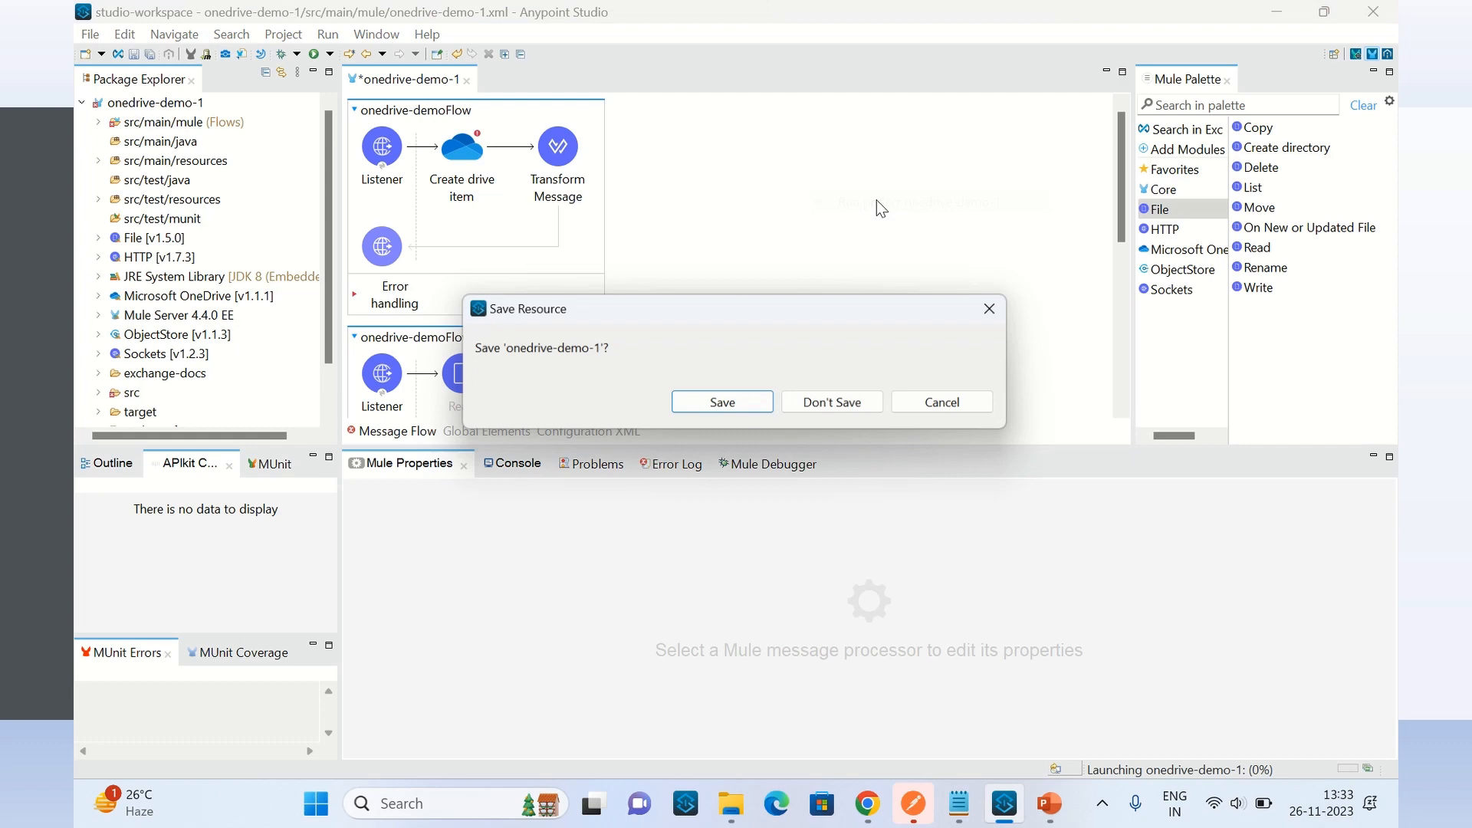
left_click(745, 406)
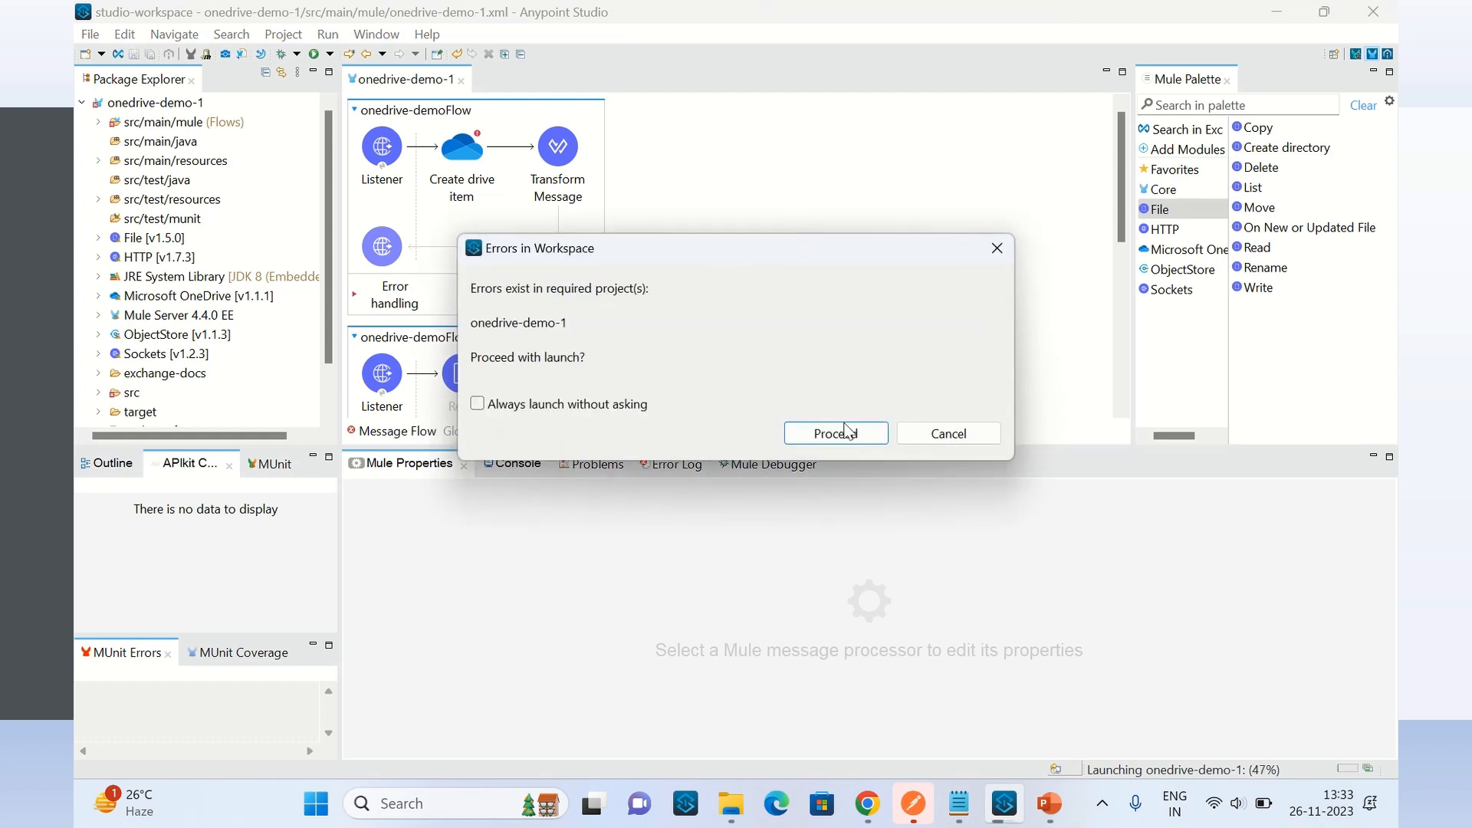
left_click(843, 433)
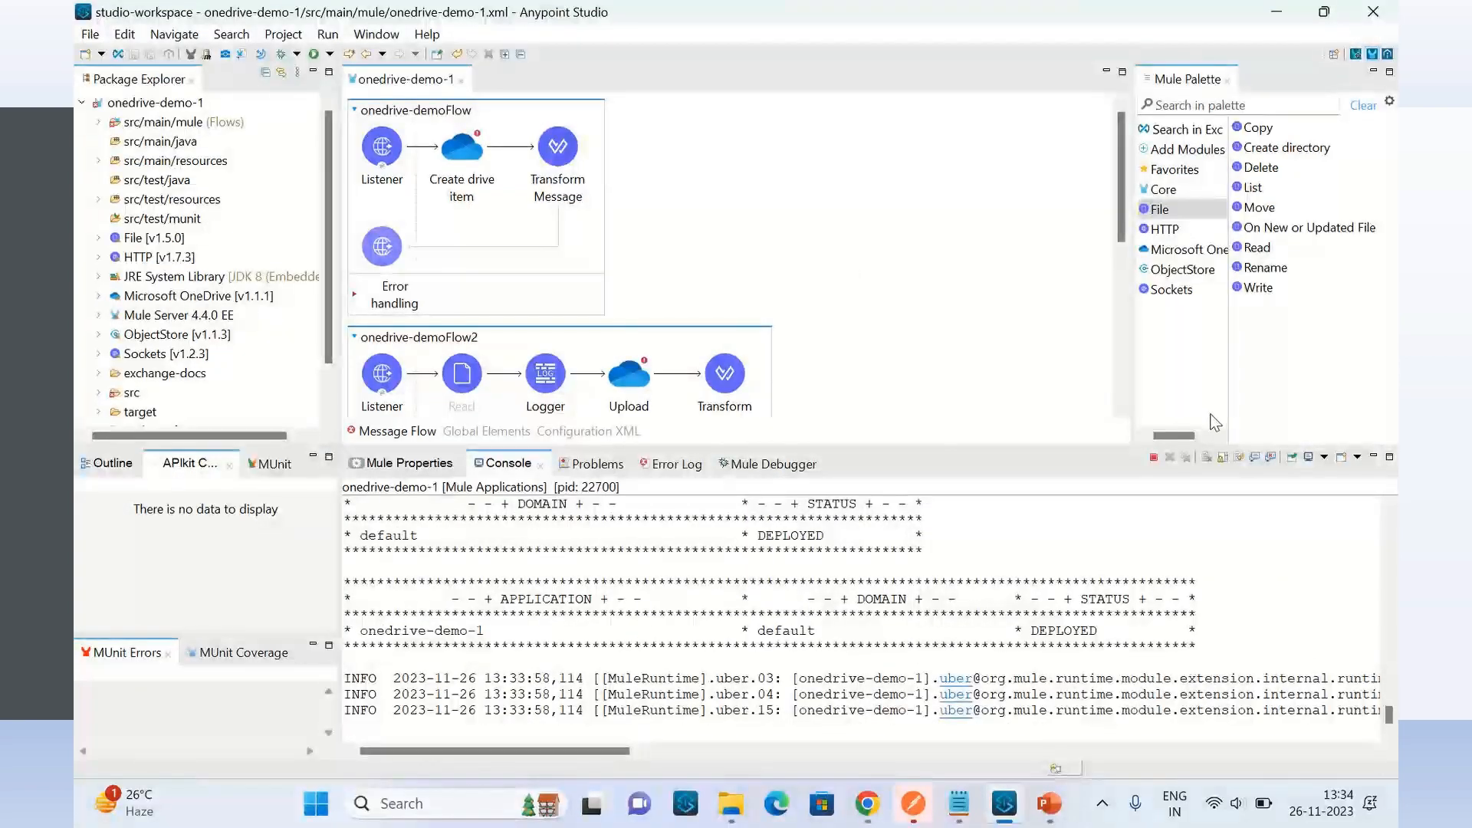
left_click(1207, 457)
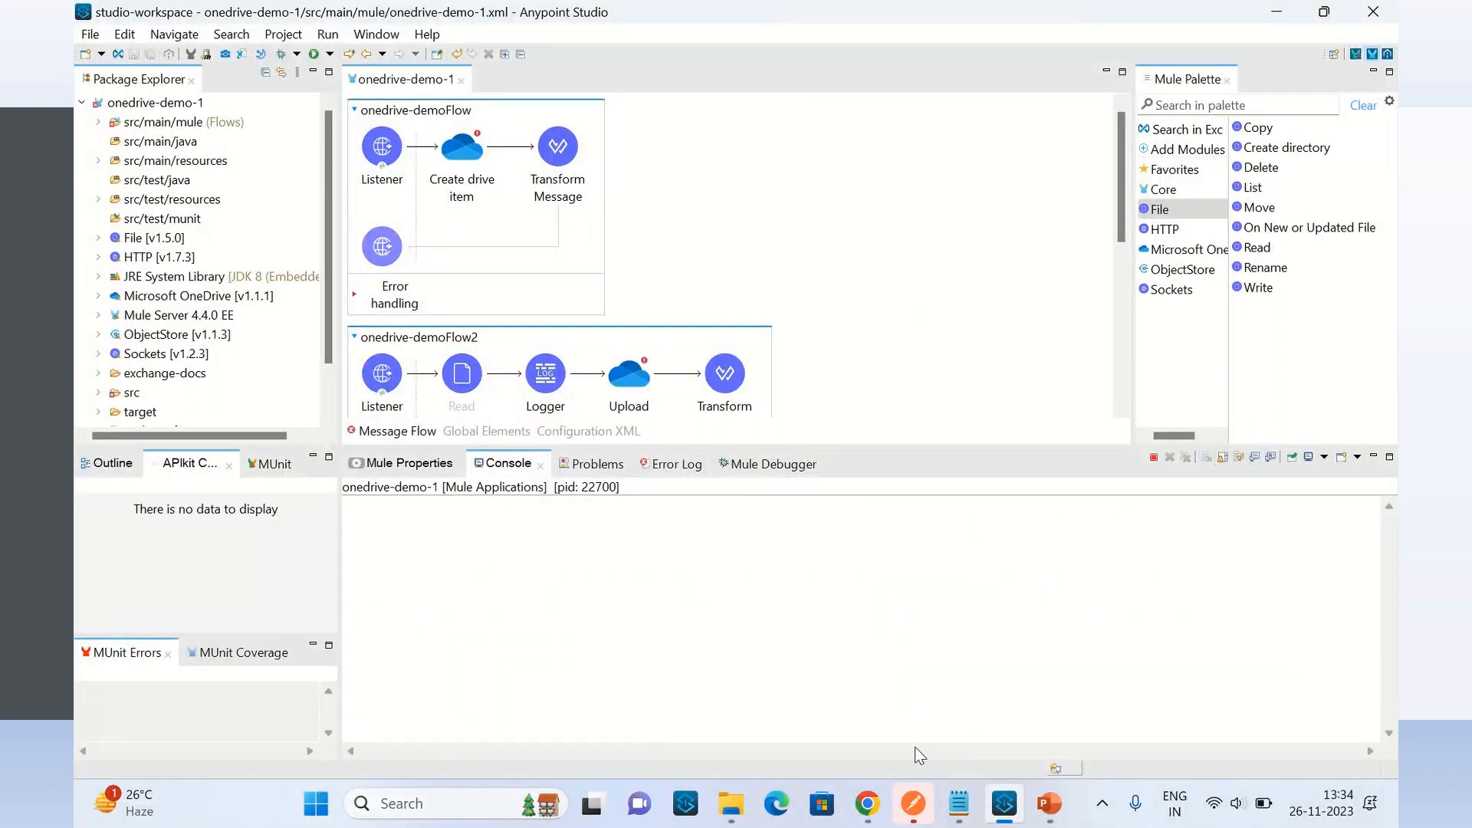
mouse_move(870, 820)
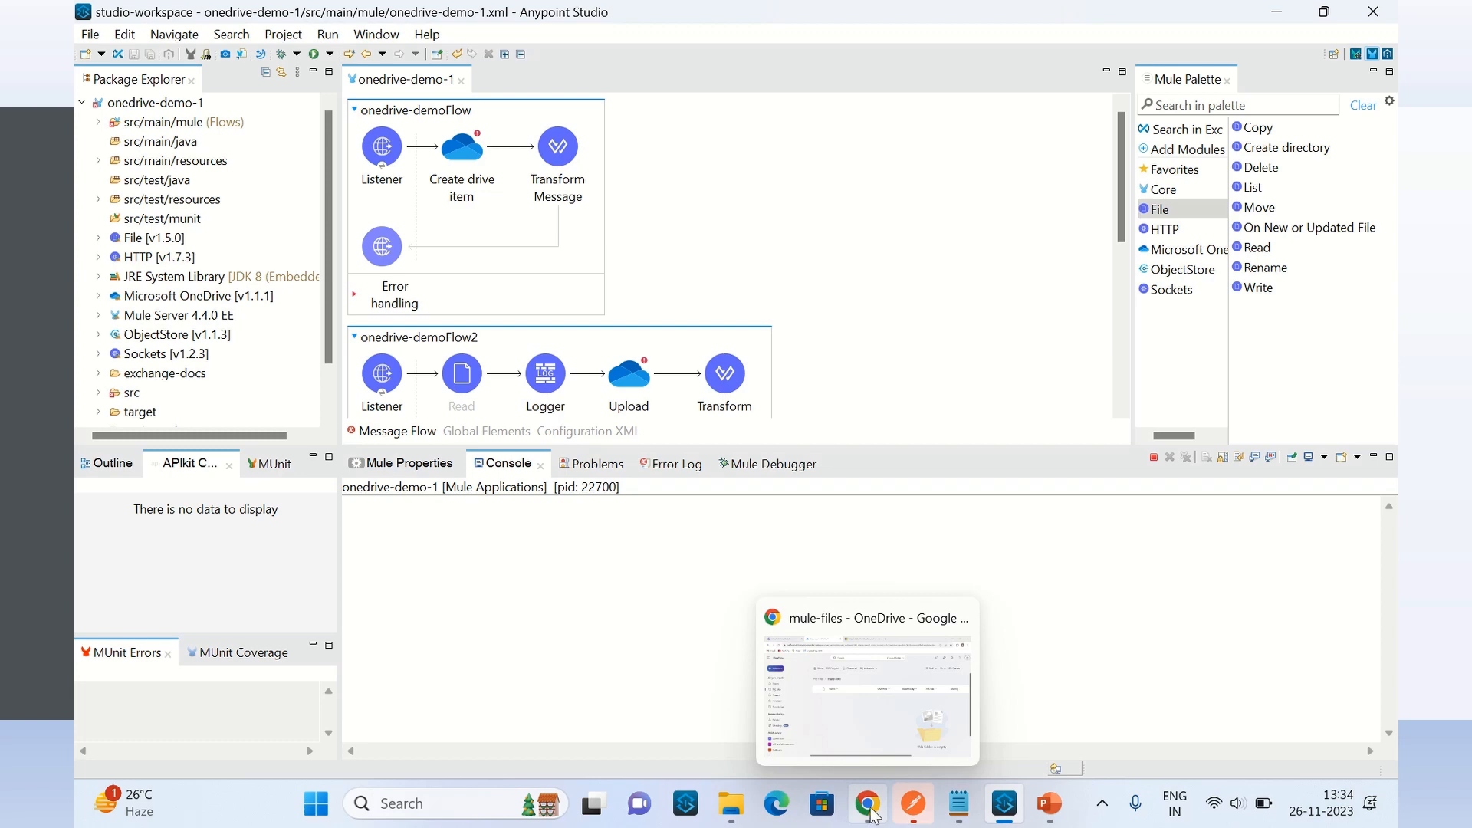
left_click(926, 811)
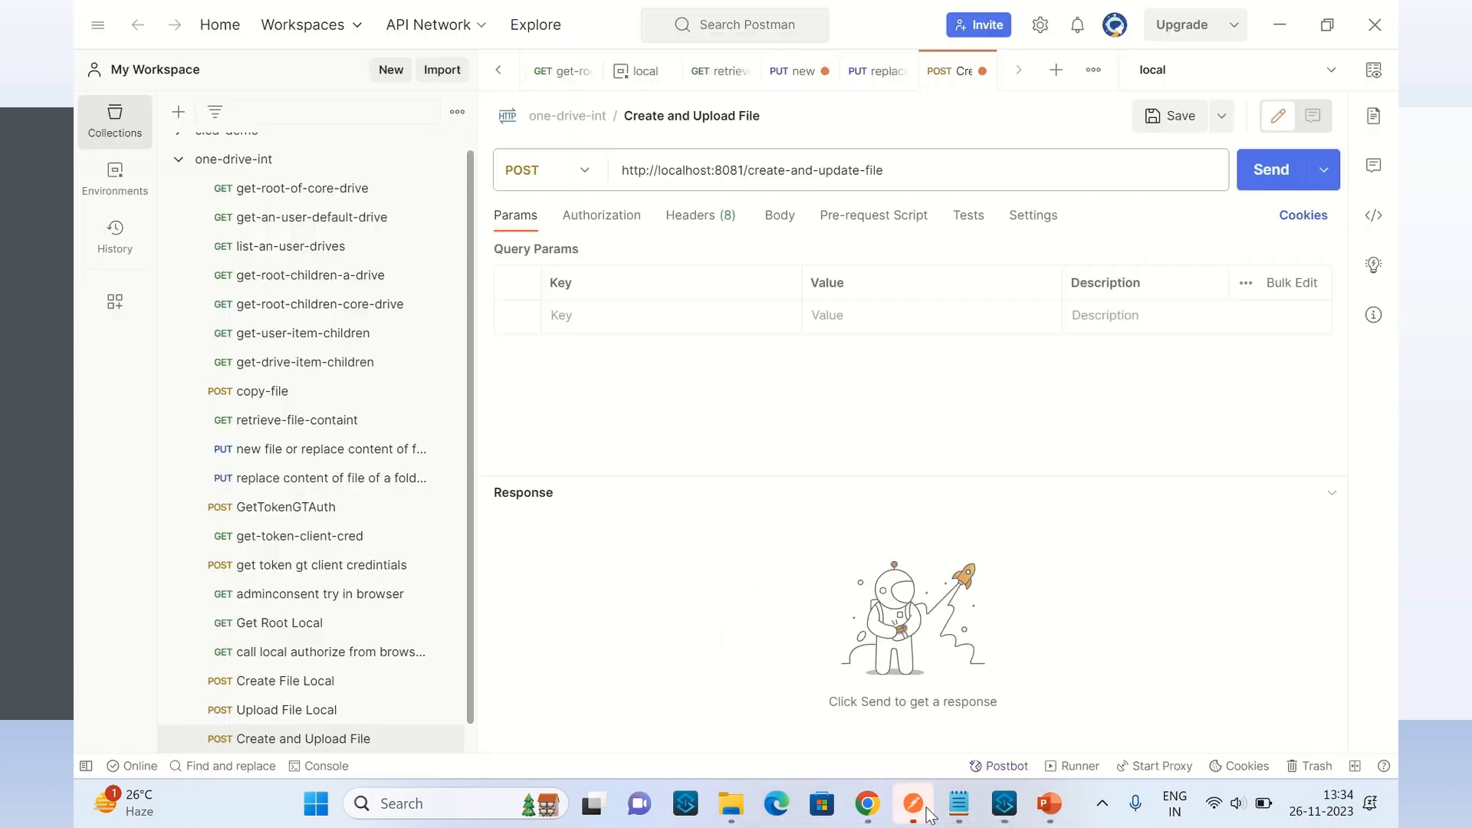
left_click(311, 685)
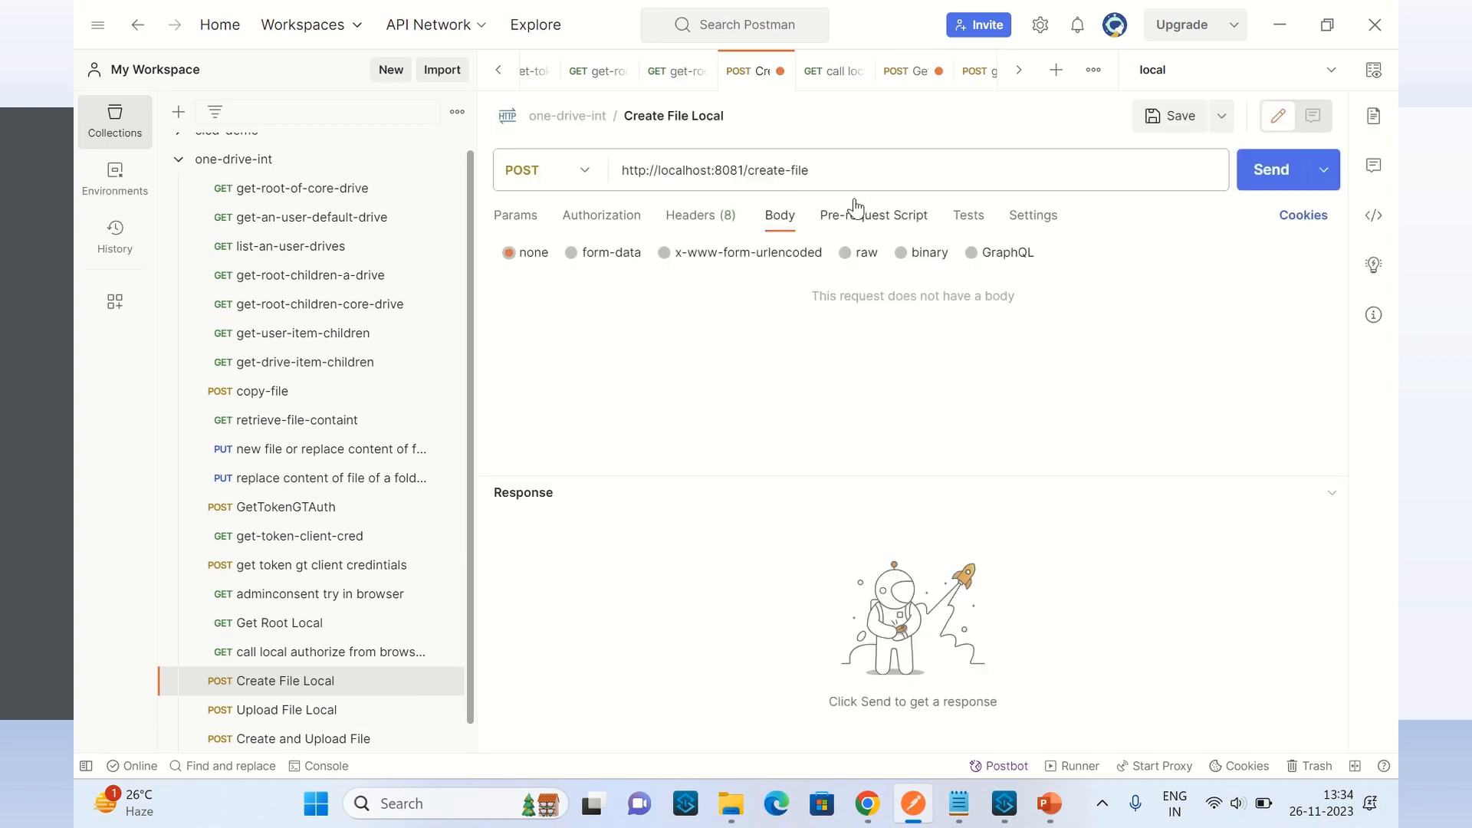
left_click(1270, 172)
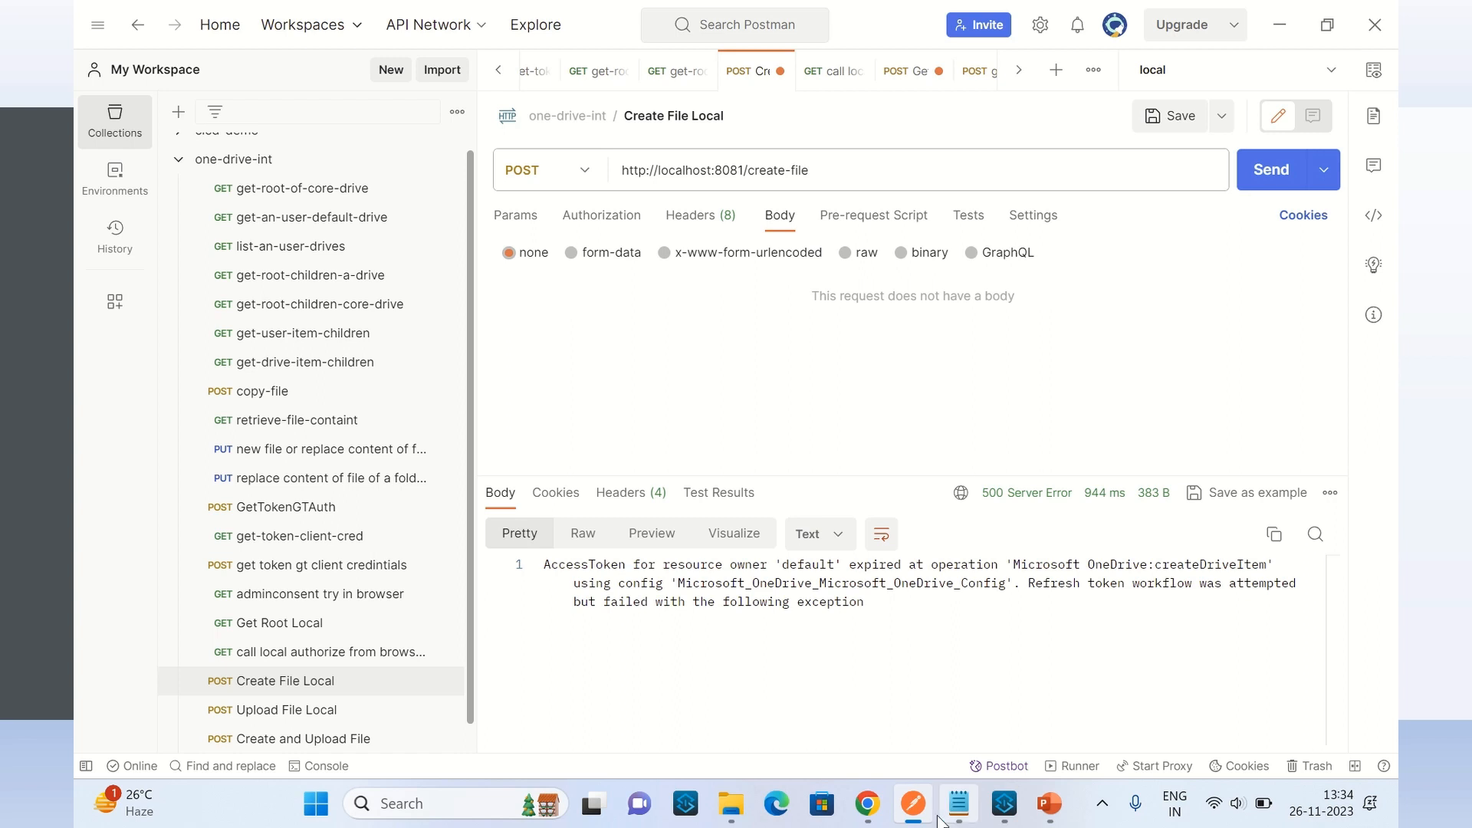
left_click(326, 656)
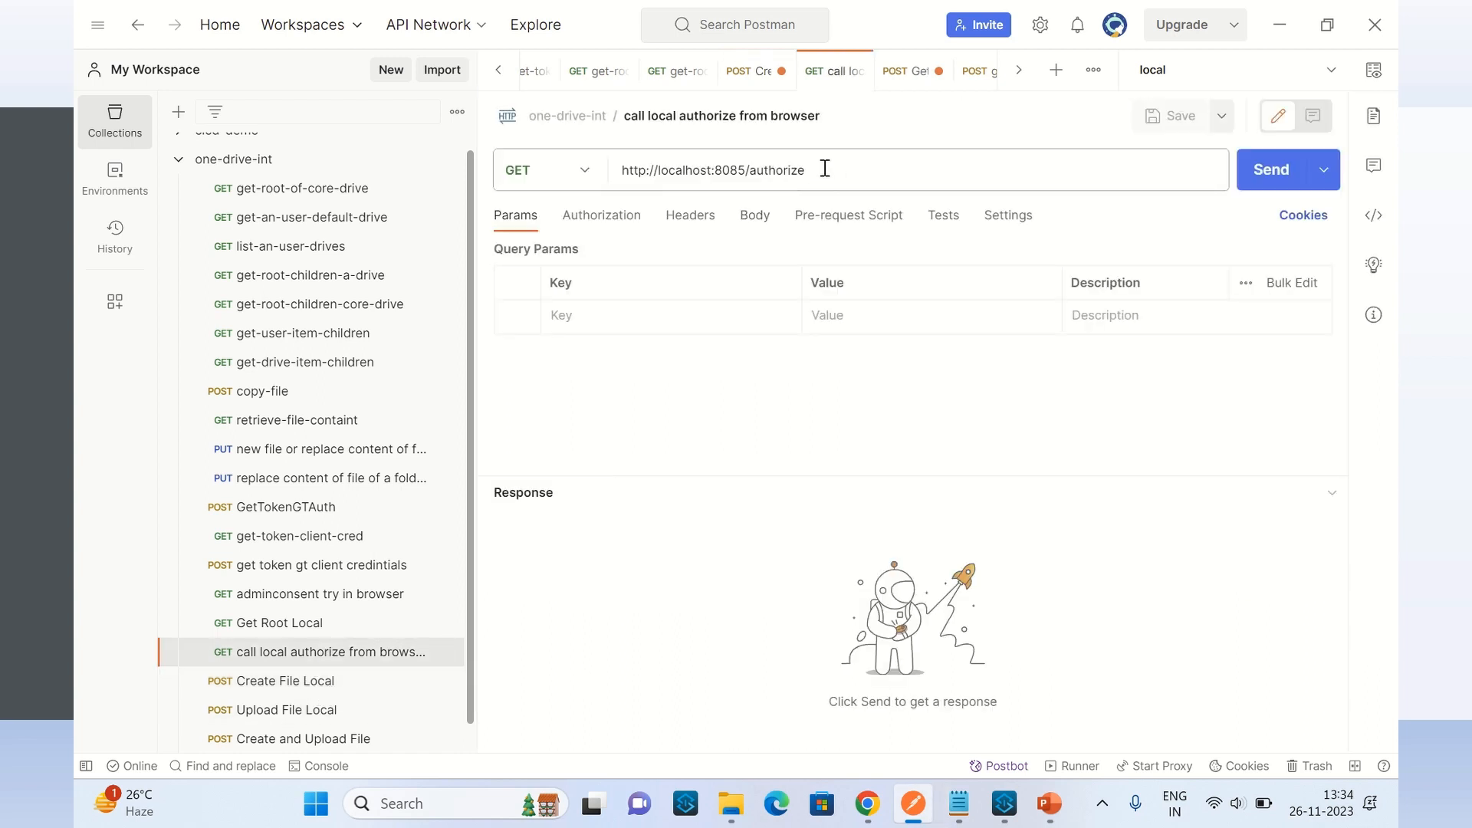
left_click_drag(824, 170, 617, 170)
key("ctrl+c")
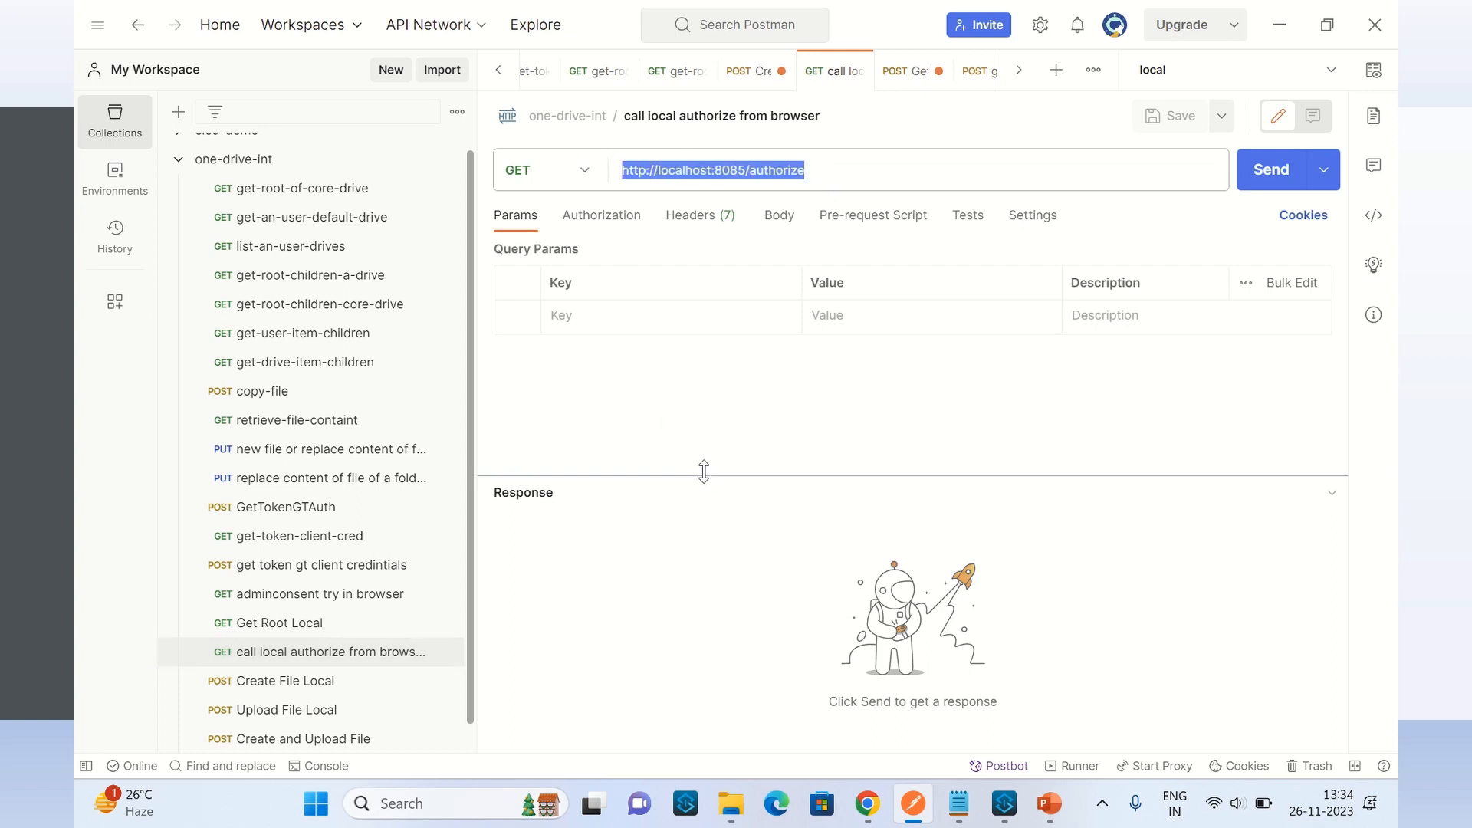
left_click(868, 805)
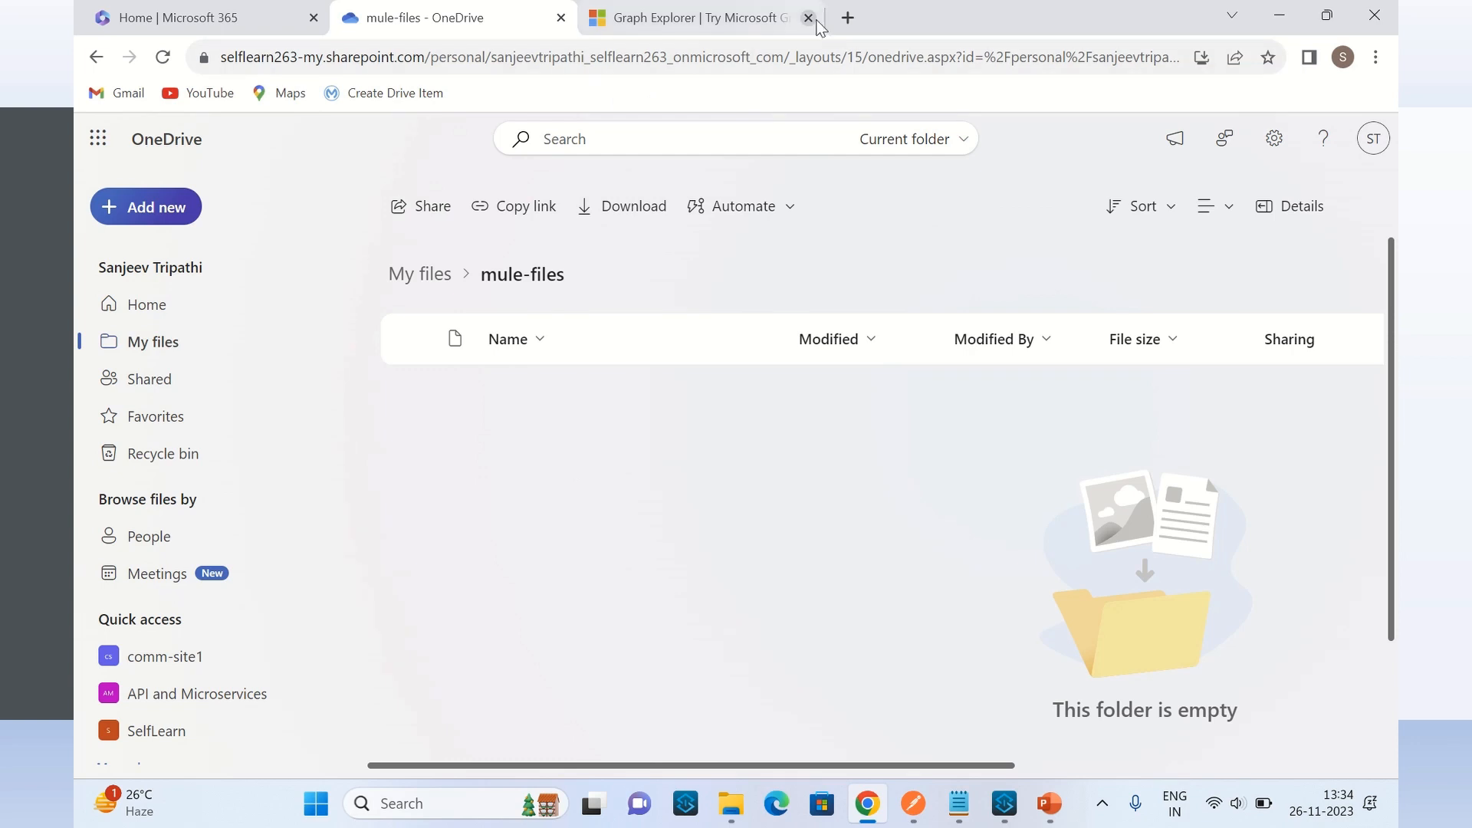
left_click(847, 17)
left_click(818, 54)
key("ctrl+v")
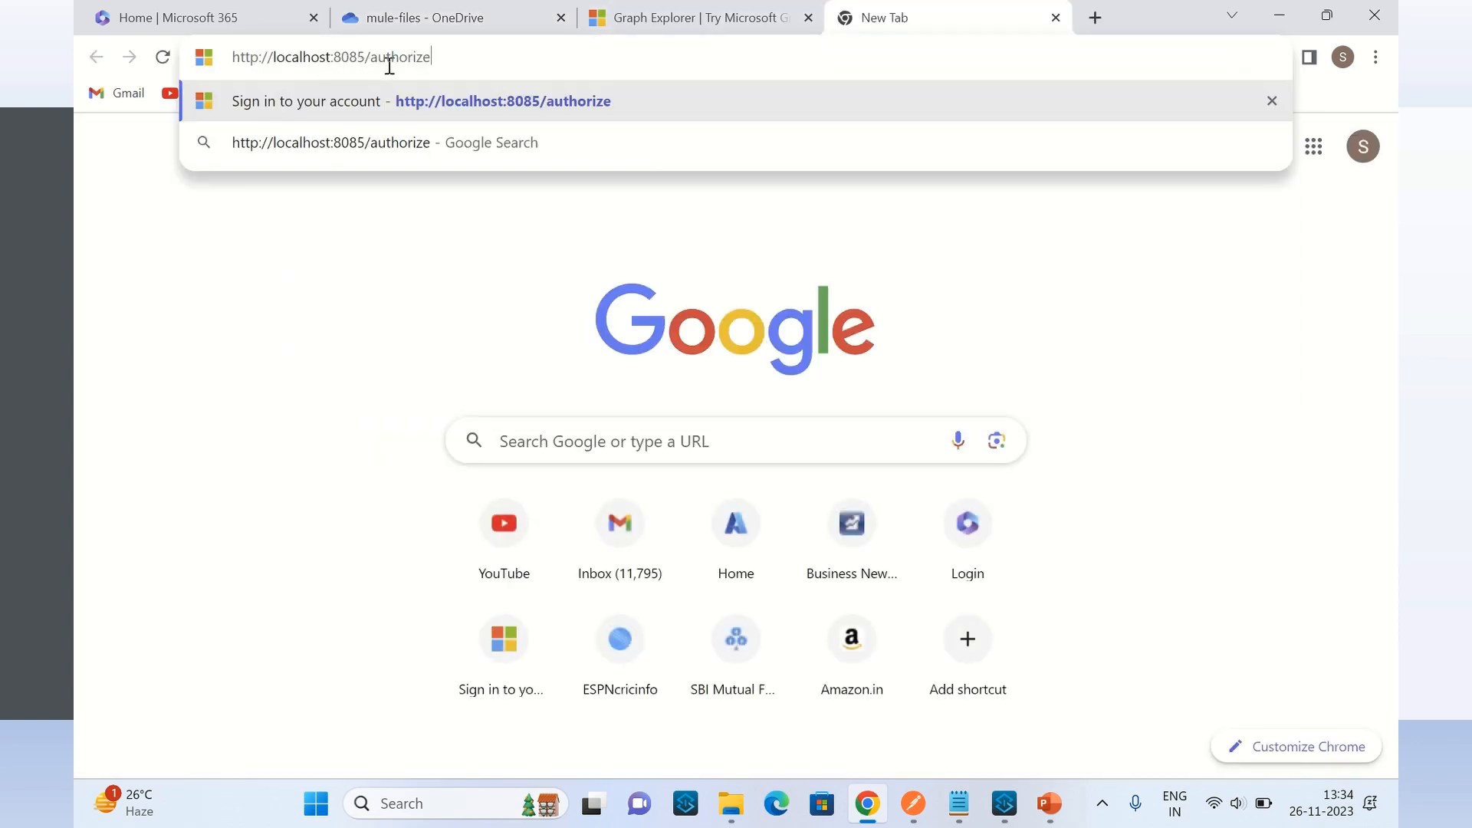
Refresh the mule-files folder in OneDrive and recheck the Create File Local response in Postman, returning to Chrome's new tab
left_click(467, 23)
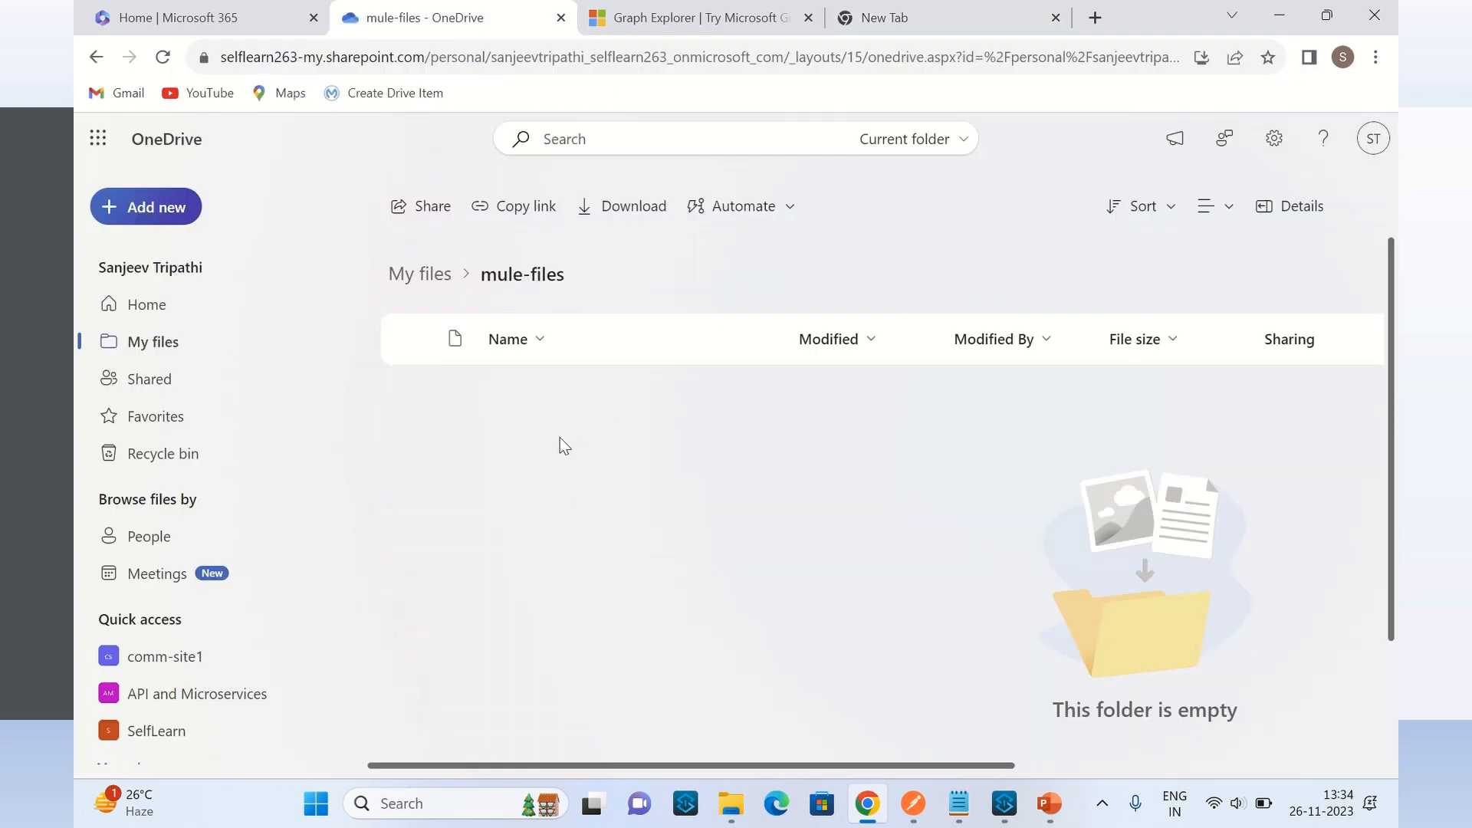
key("F5")
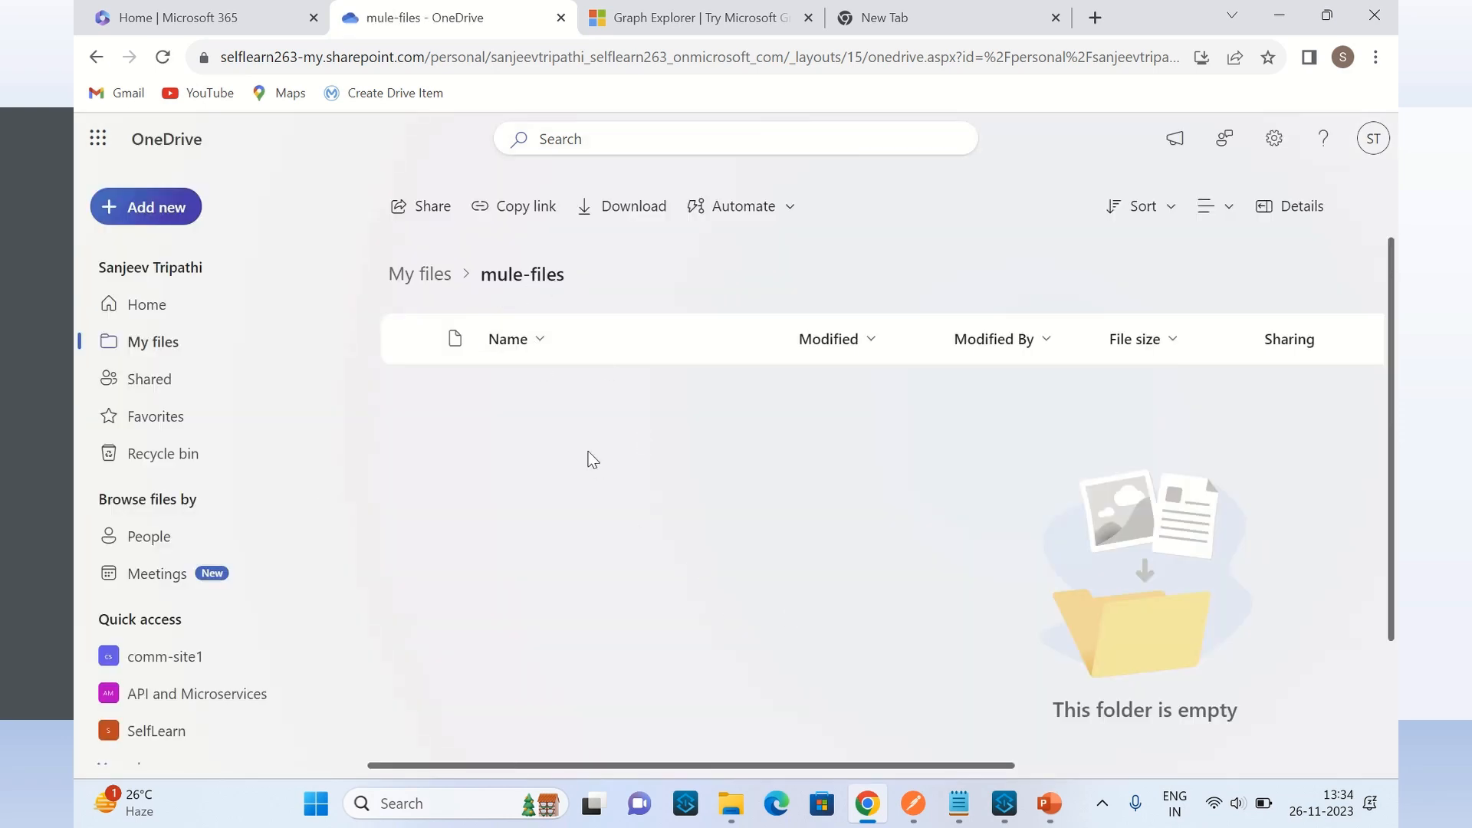
left_click(912, 803)
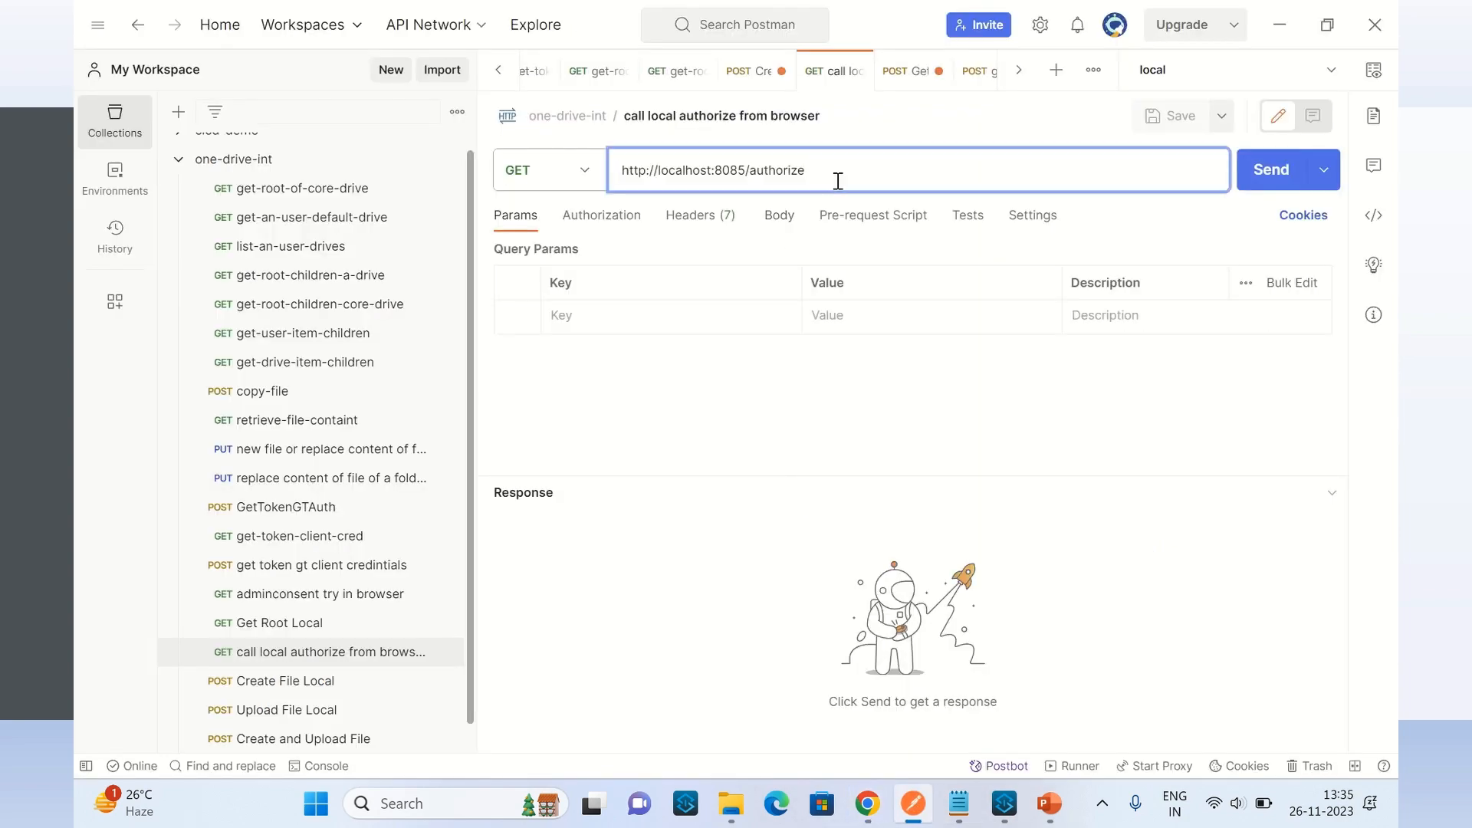
left_click(305, 691)
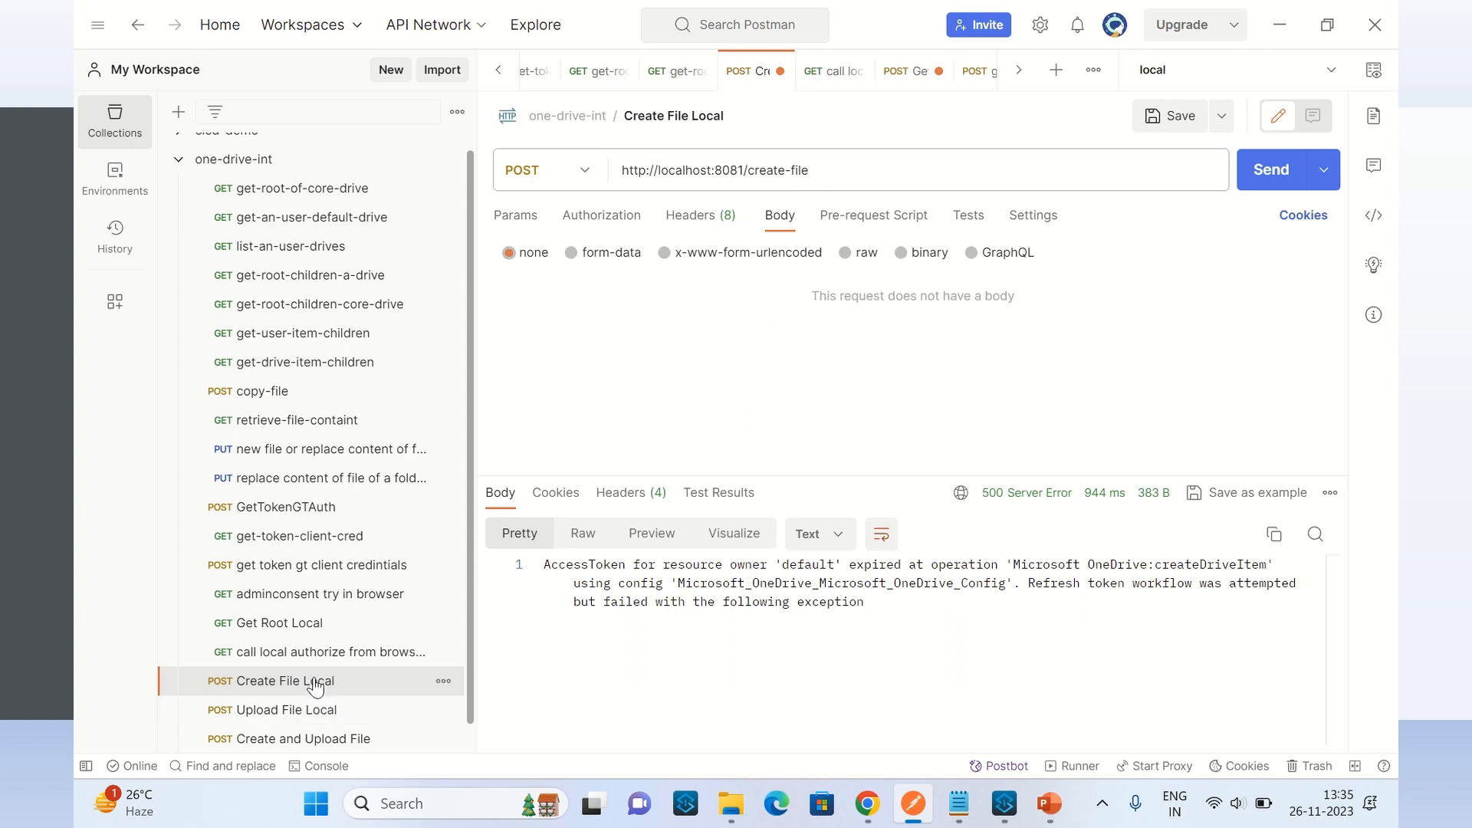
left_click(863, 811)
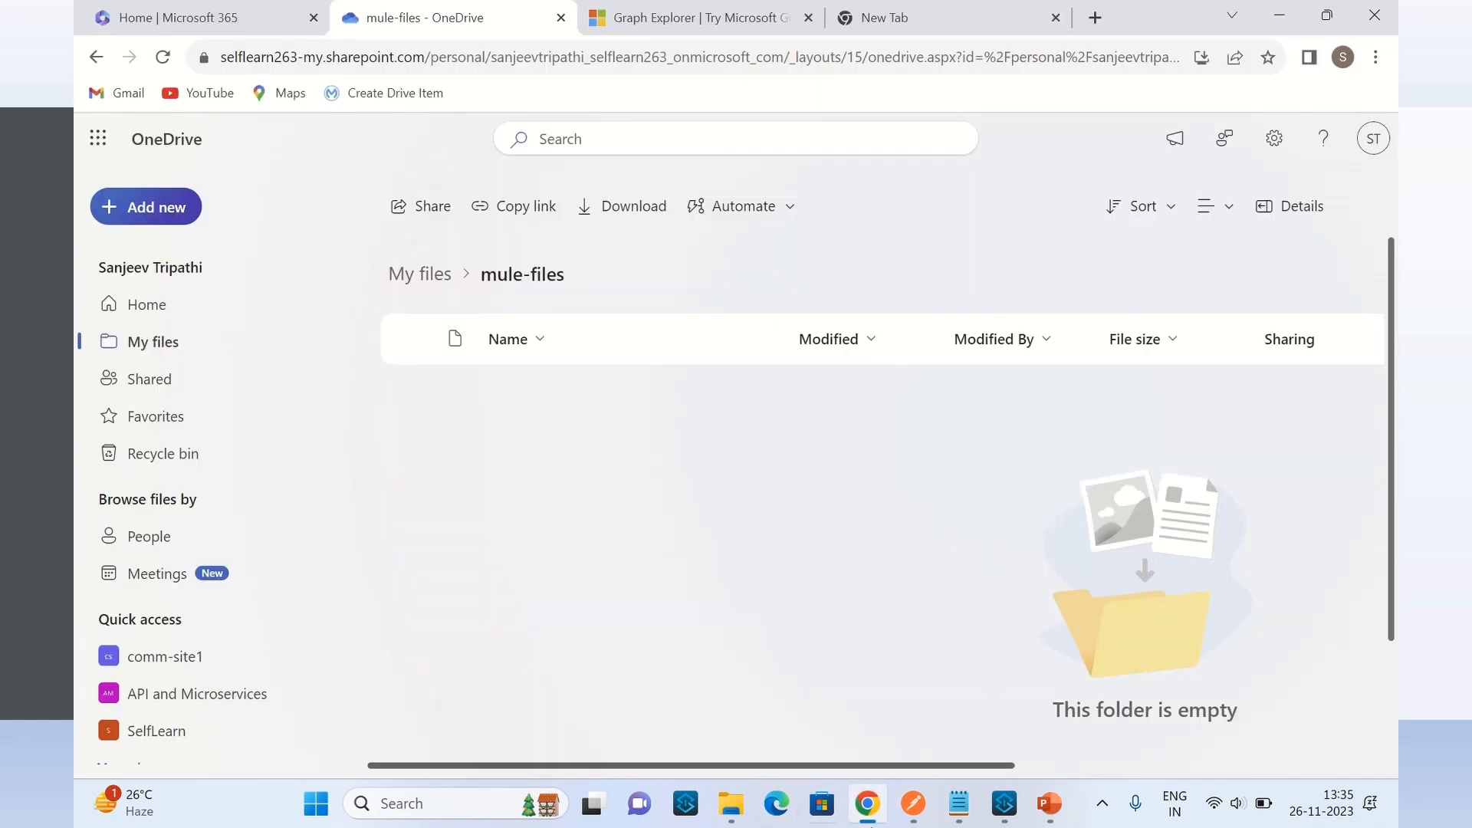
left_click(922, 815)
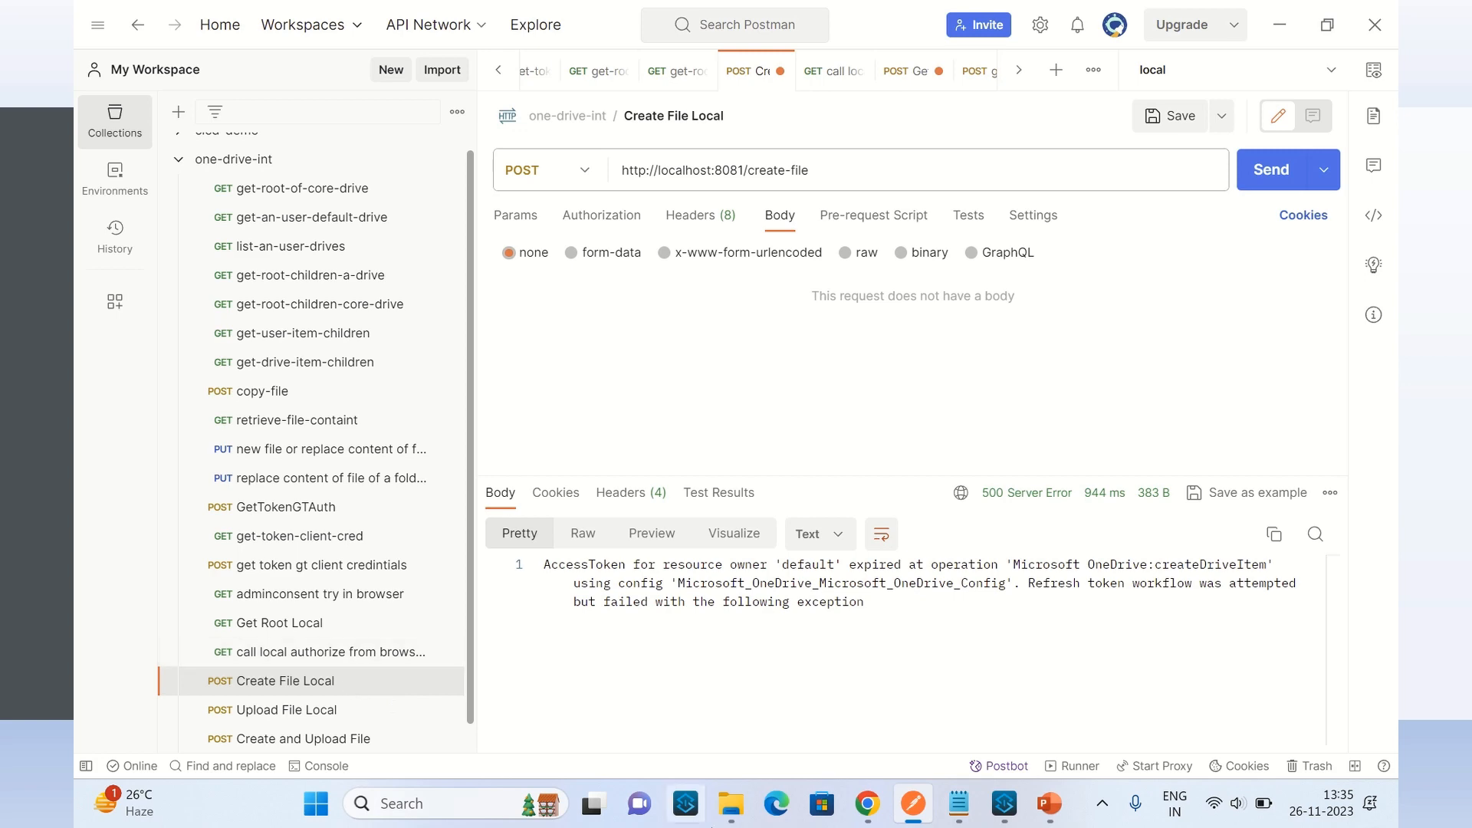
left_click(867, 805)
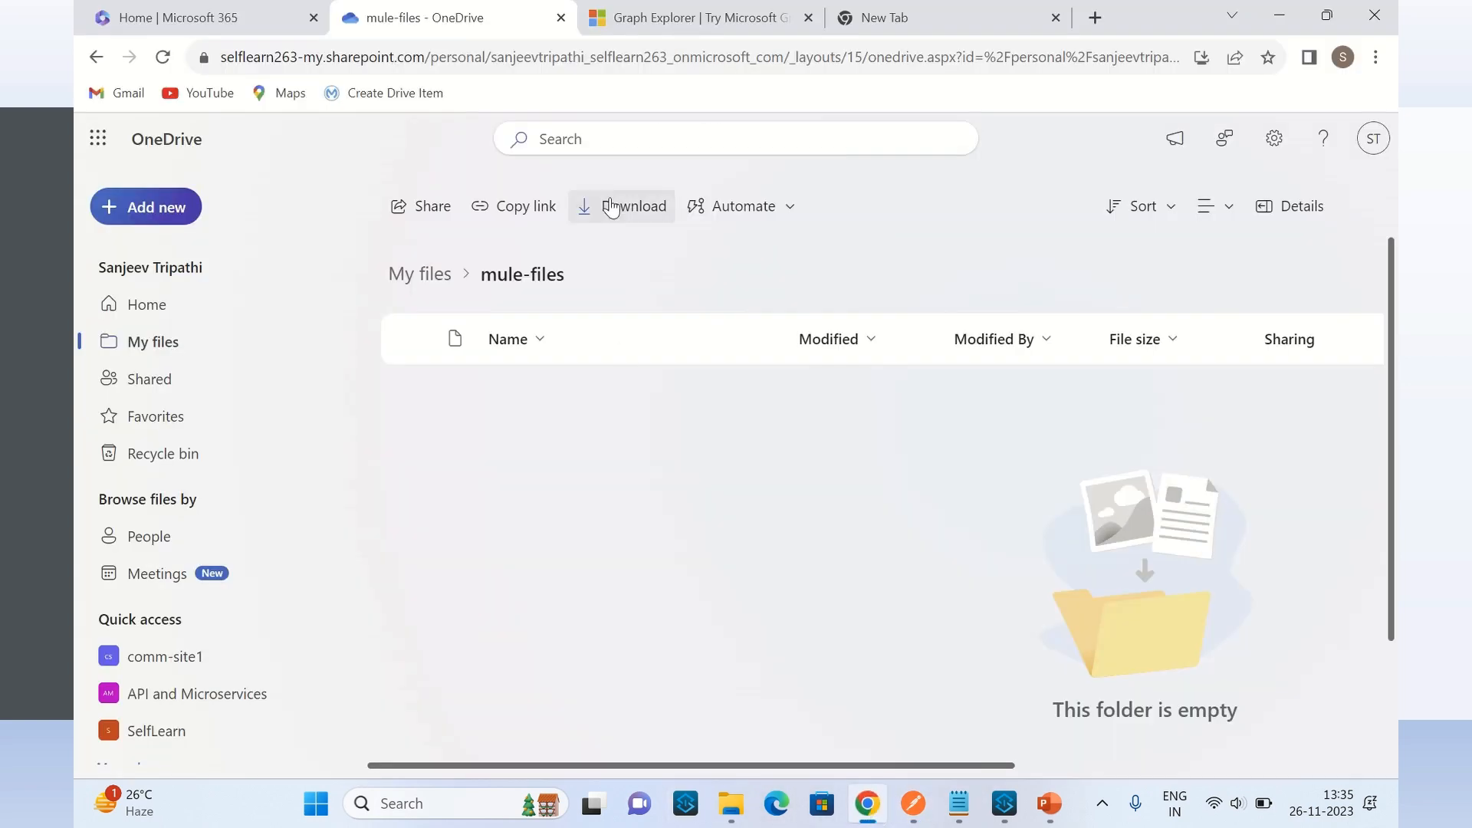
left_click(889, 18)
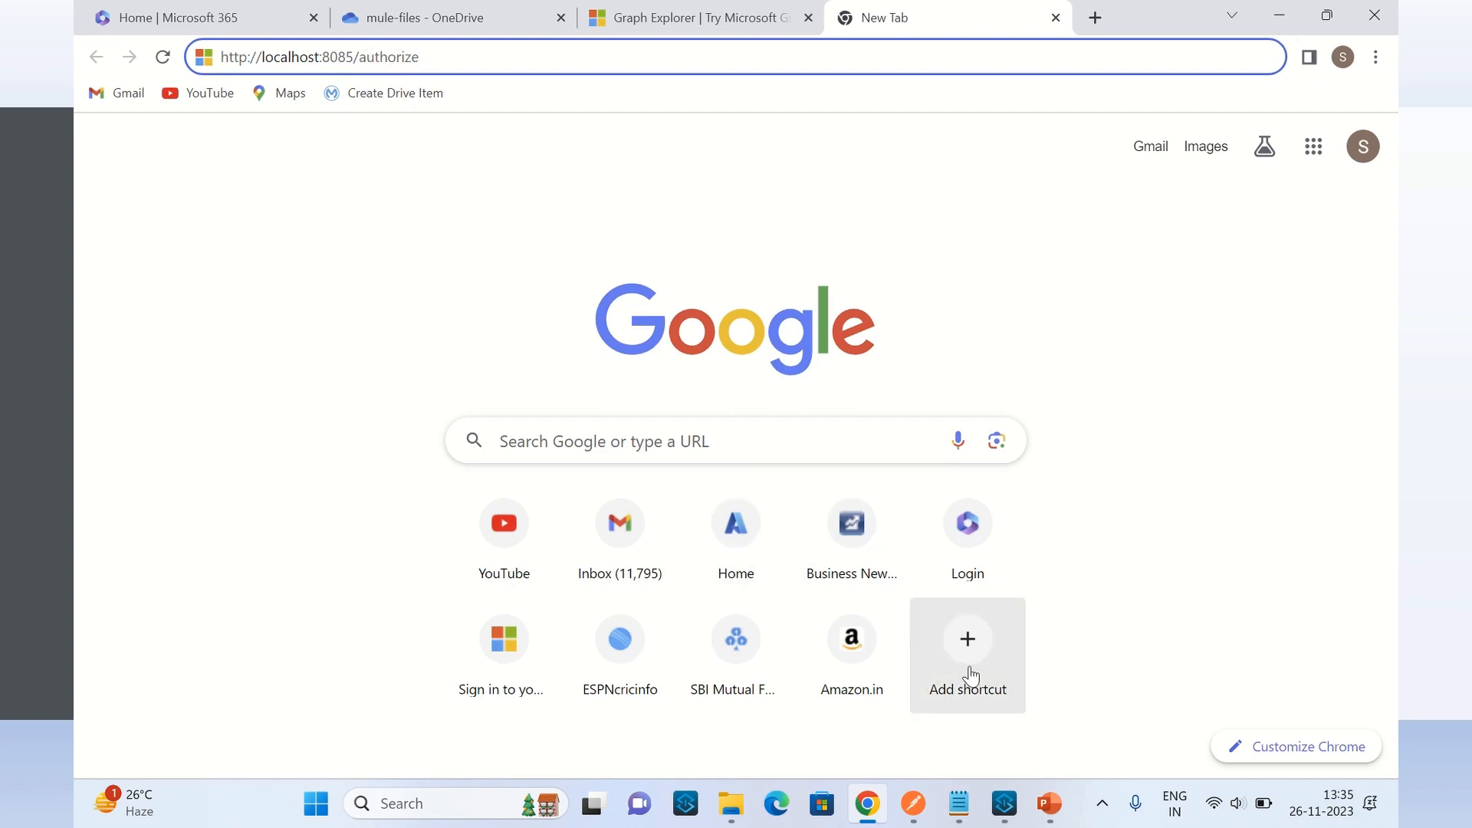
Switch to Anypoint Studio and review the OneDrive connector's OAuth callback settings, including its authorize path and the port of HTTP_Listener_config1
left_click(1004, 804)
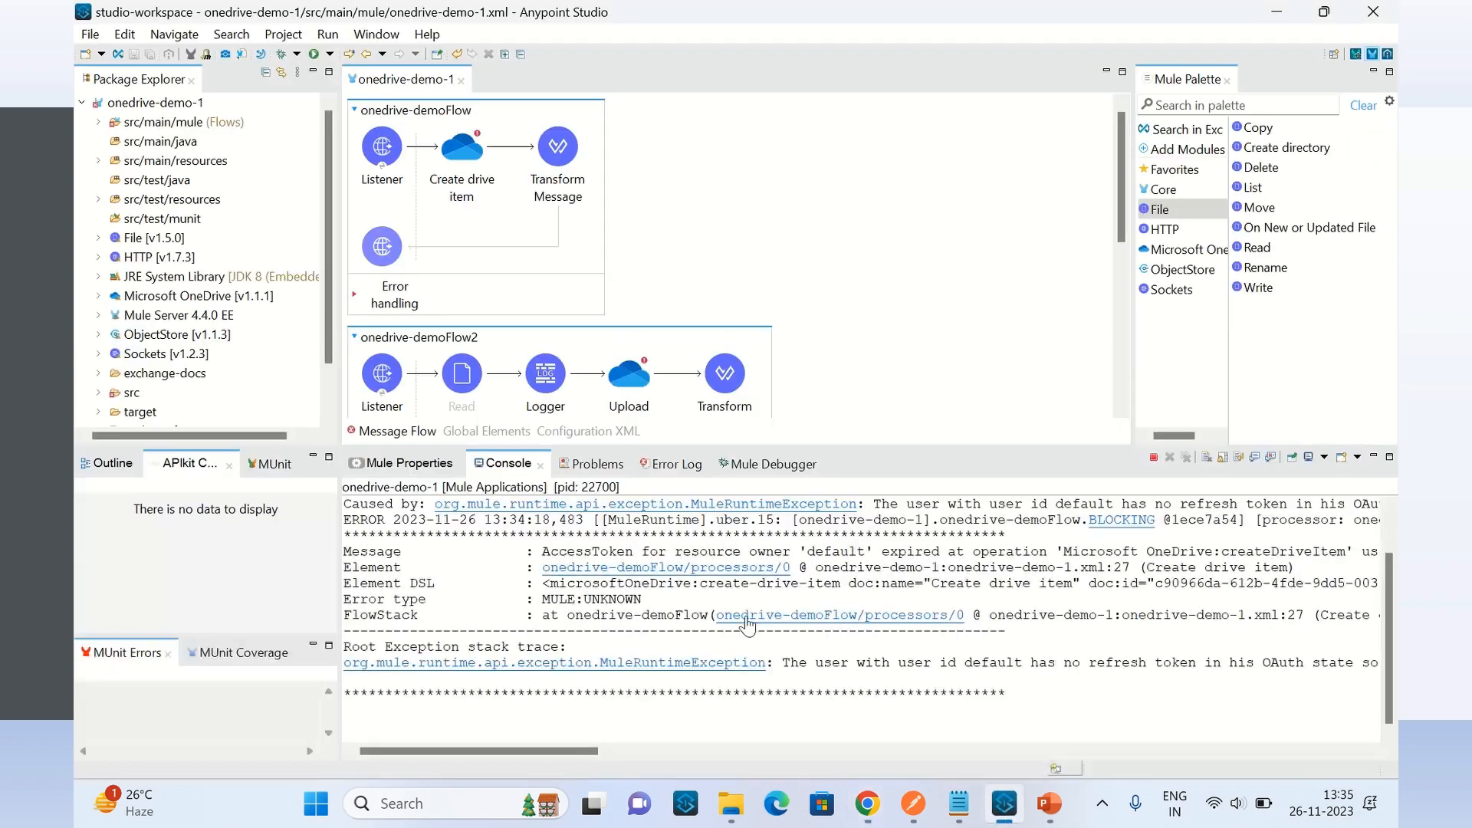
left_click(491, 182)
left_click(1149, 588)
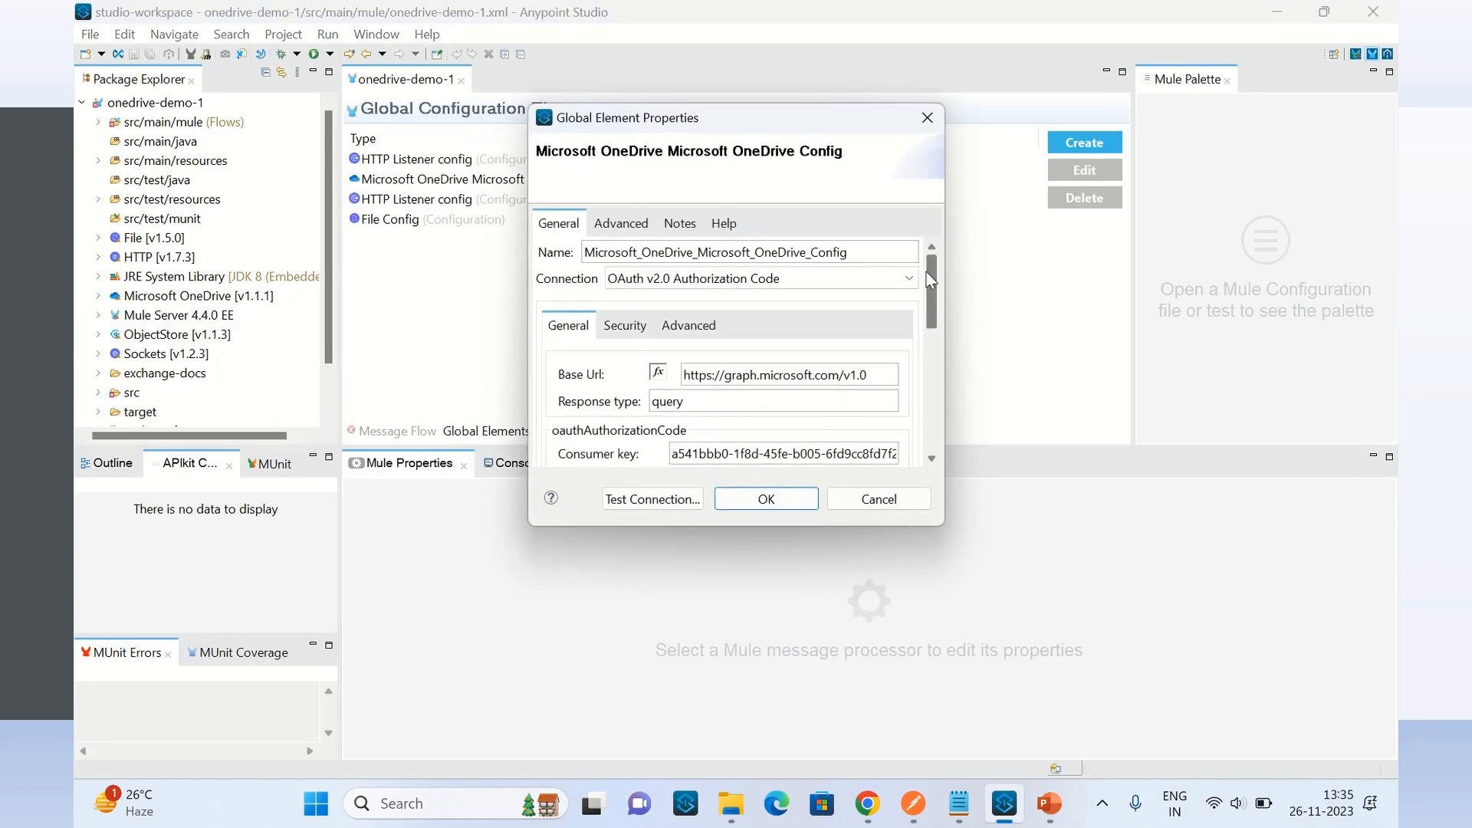
left_click_drag(930, 279, 951, 408)
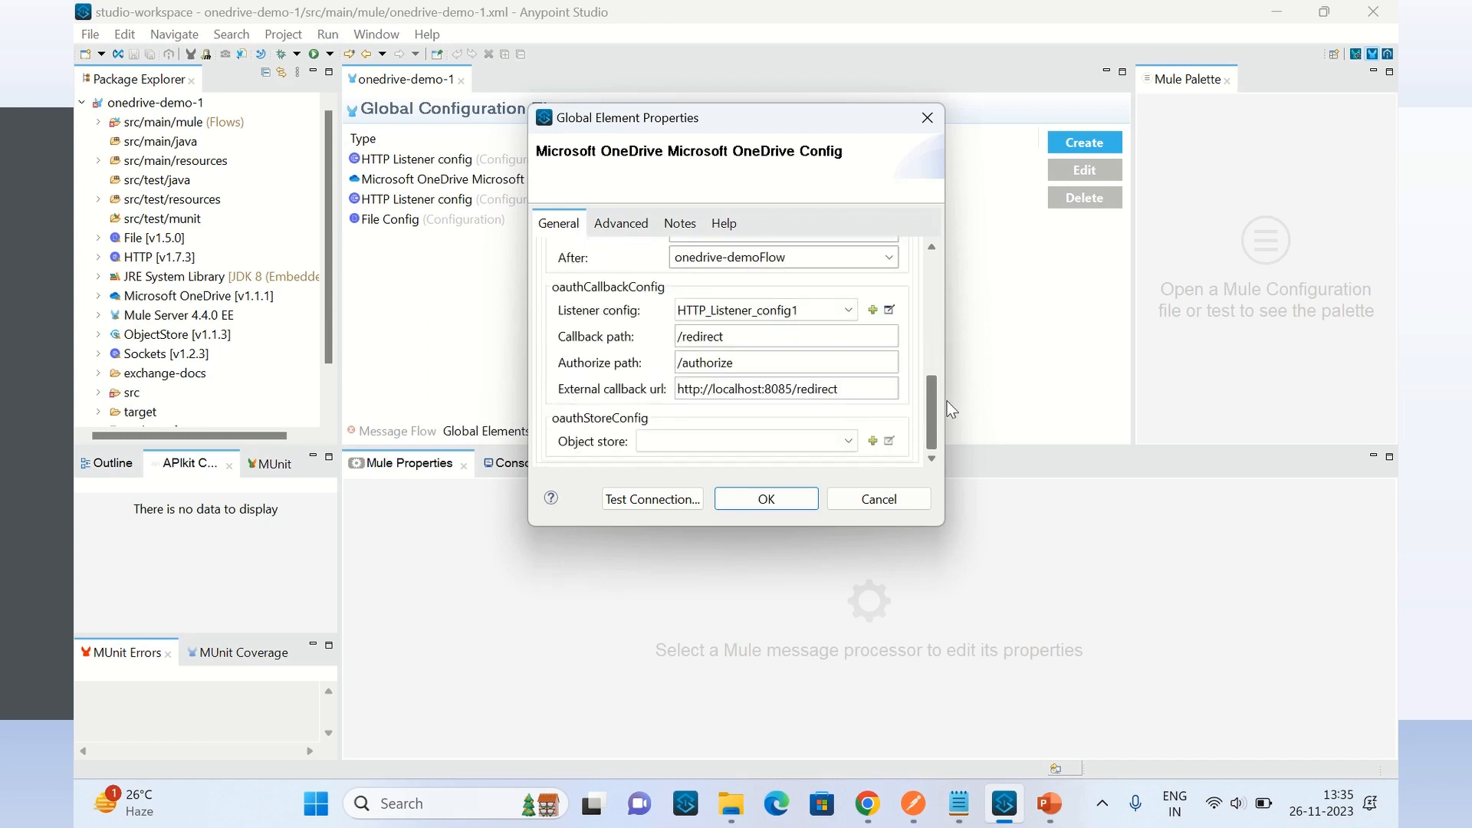
left_click_drag(740, 364, 625, 363)
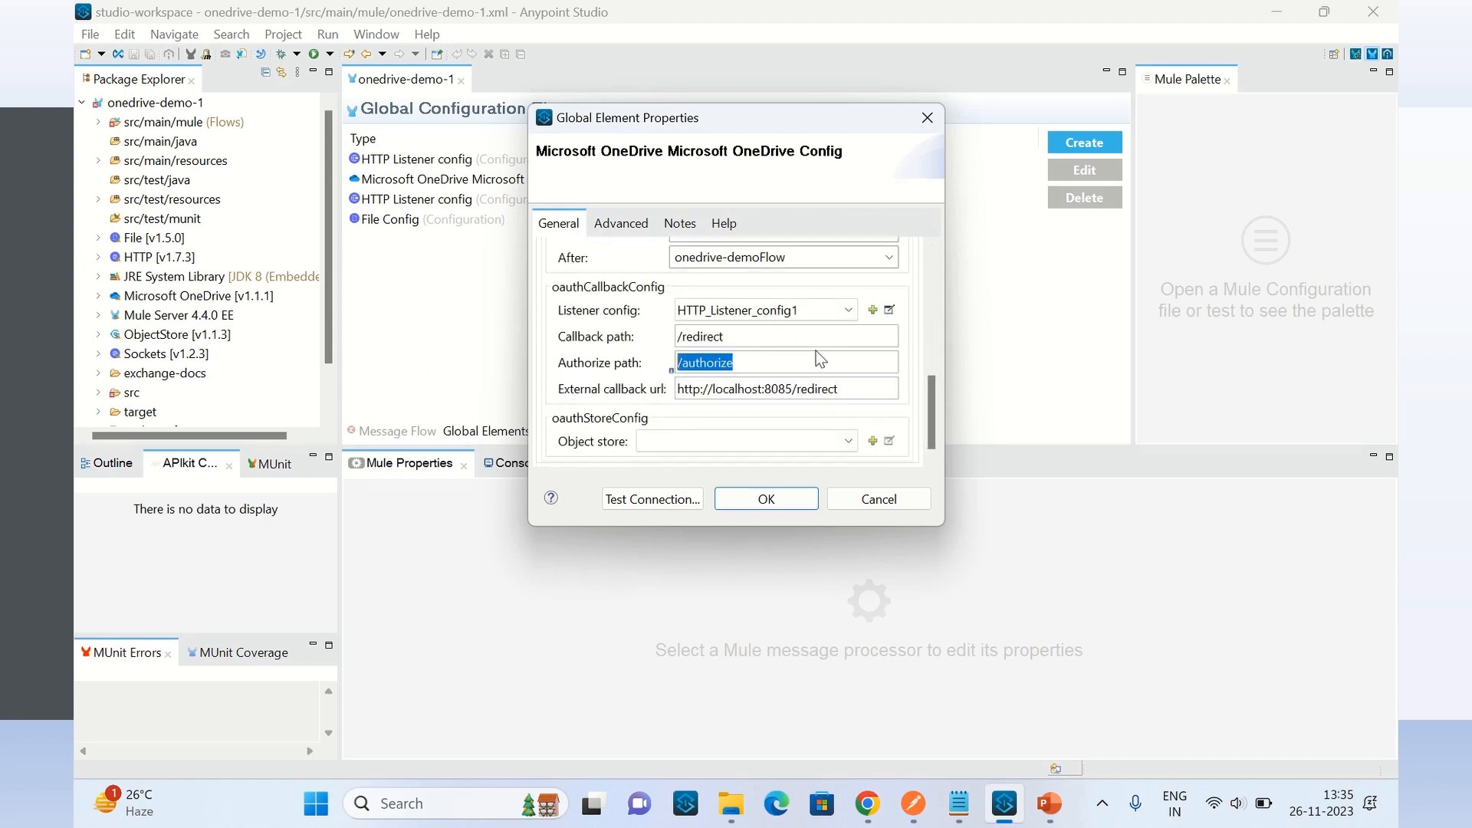
left_click(889, 311)
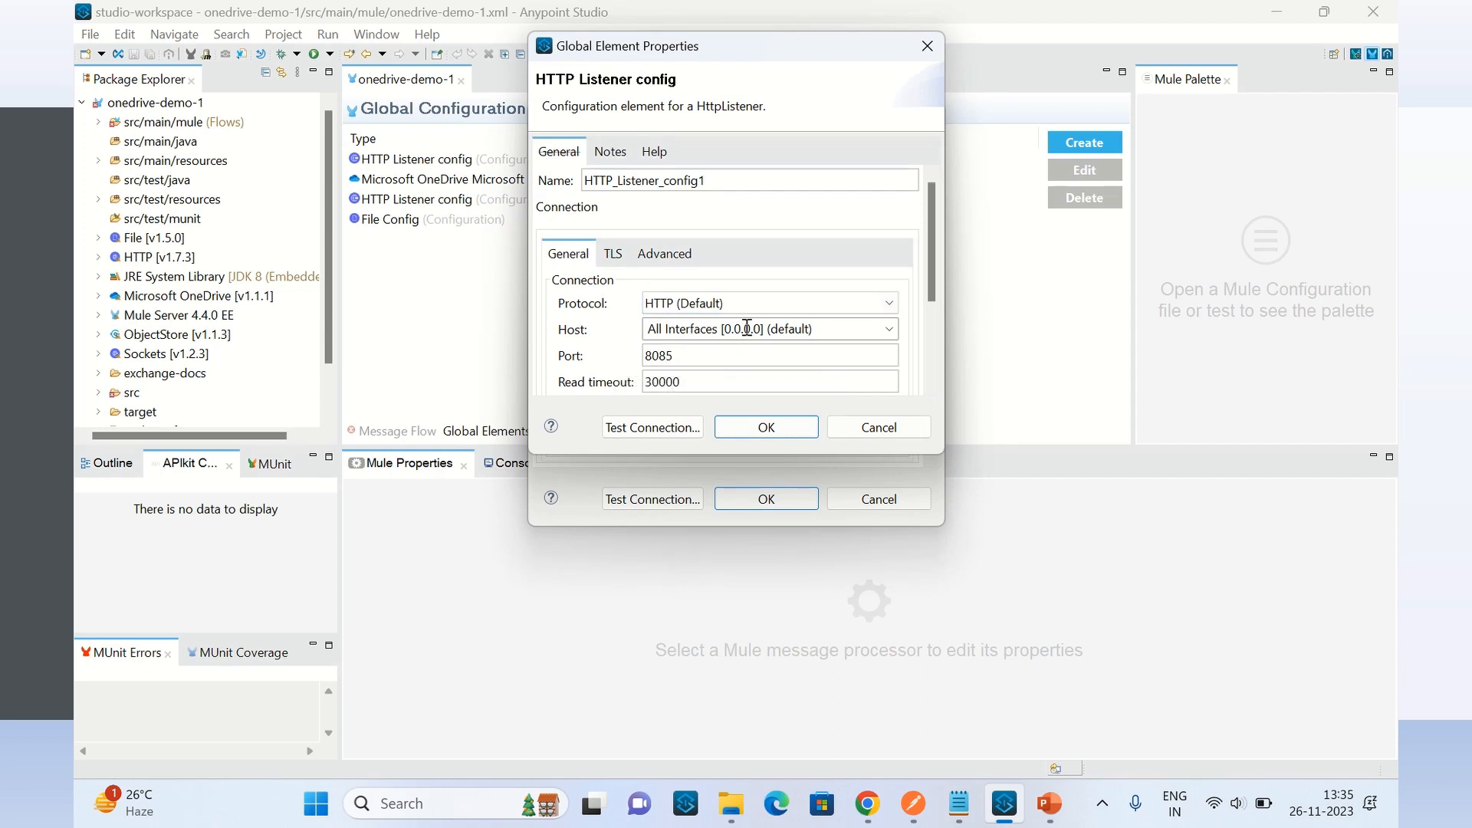
left_click(874, 428)
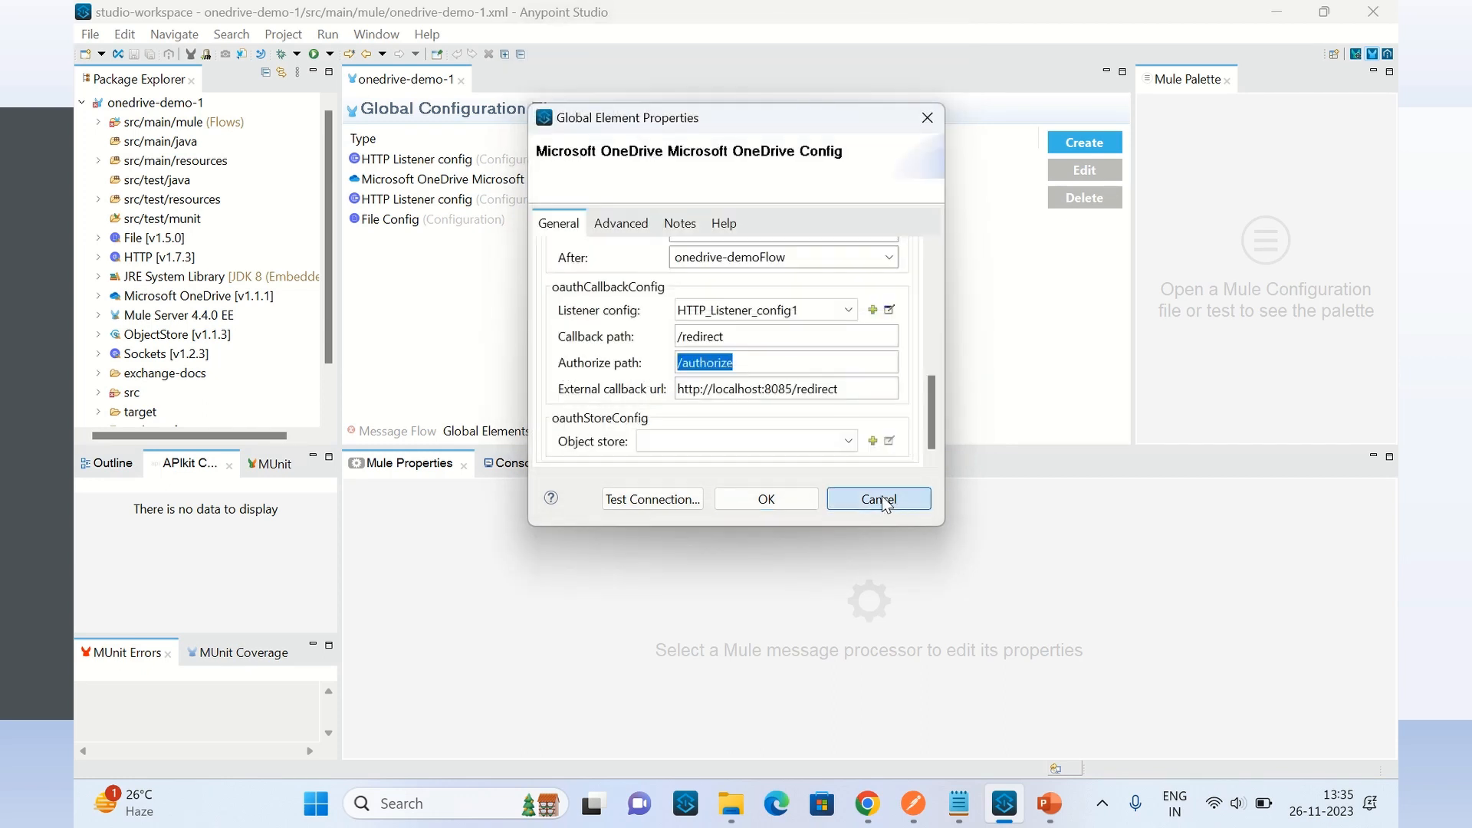
left_click(880, 499)
mouse_move(871, 815)
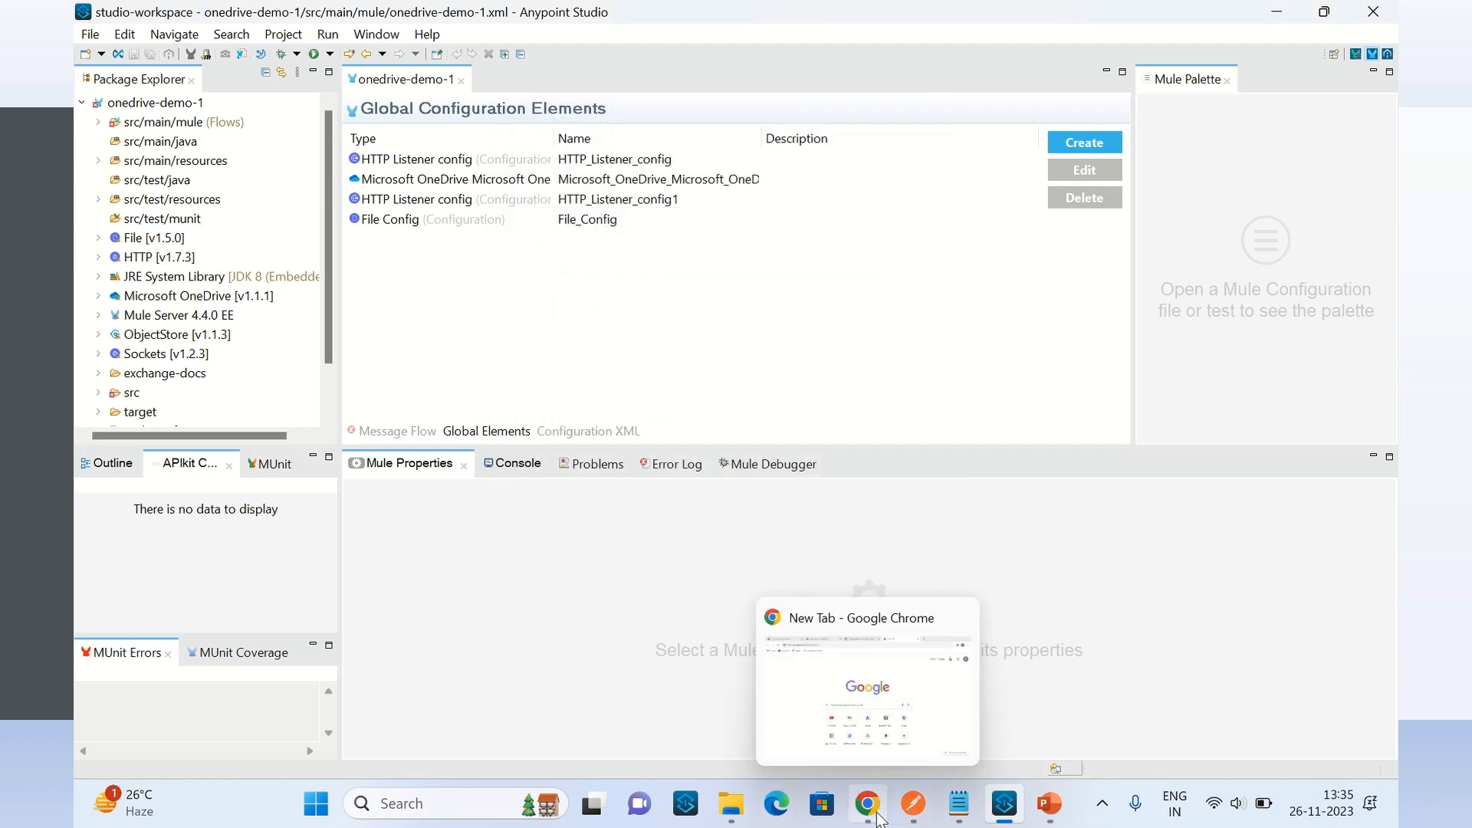
left_click(879, 817)
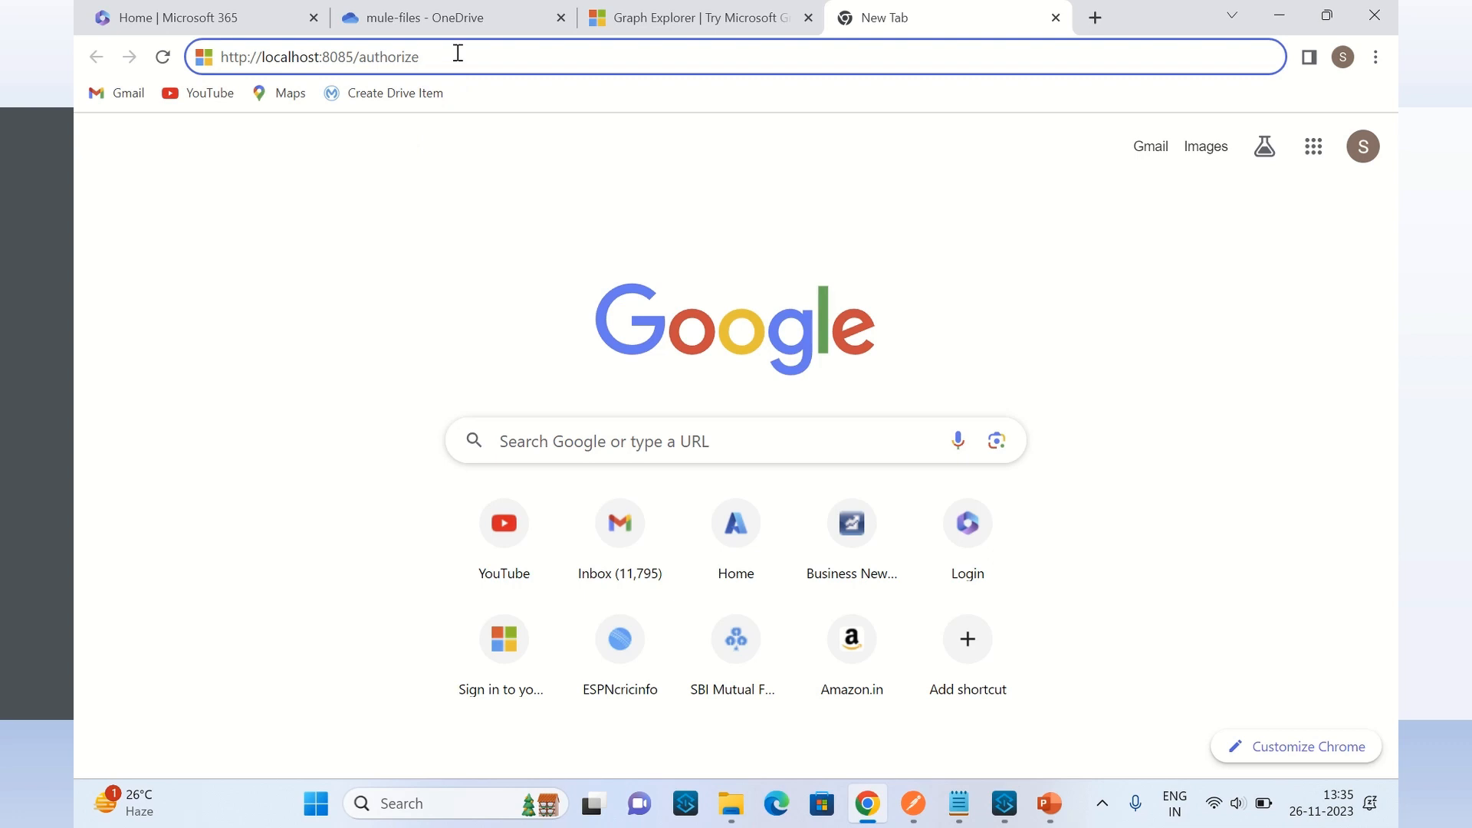
key("Return")
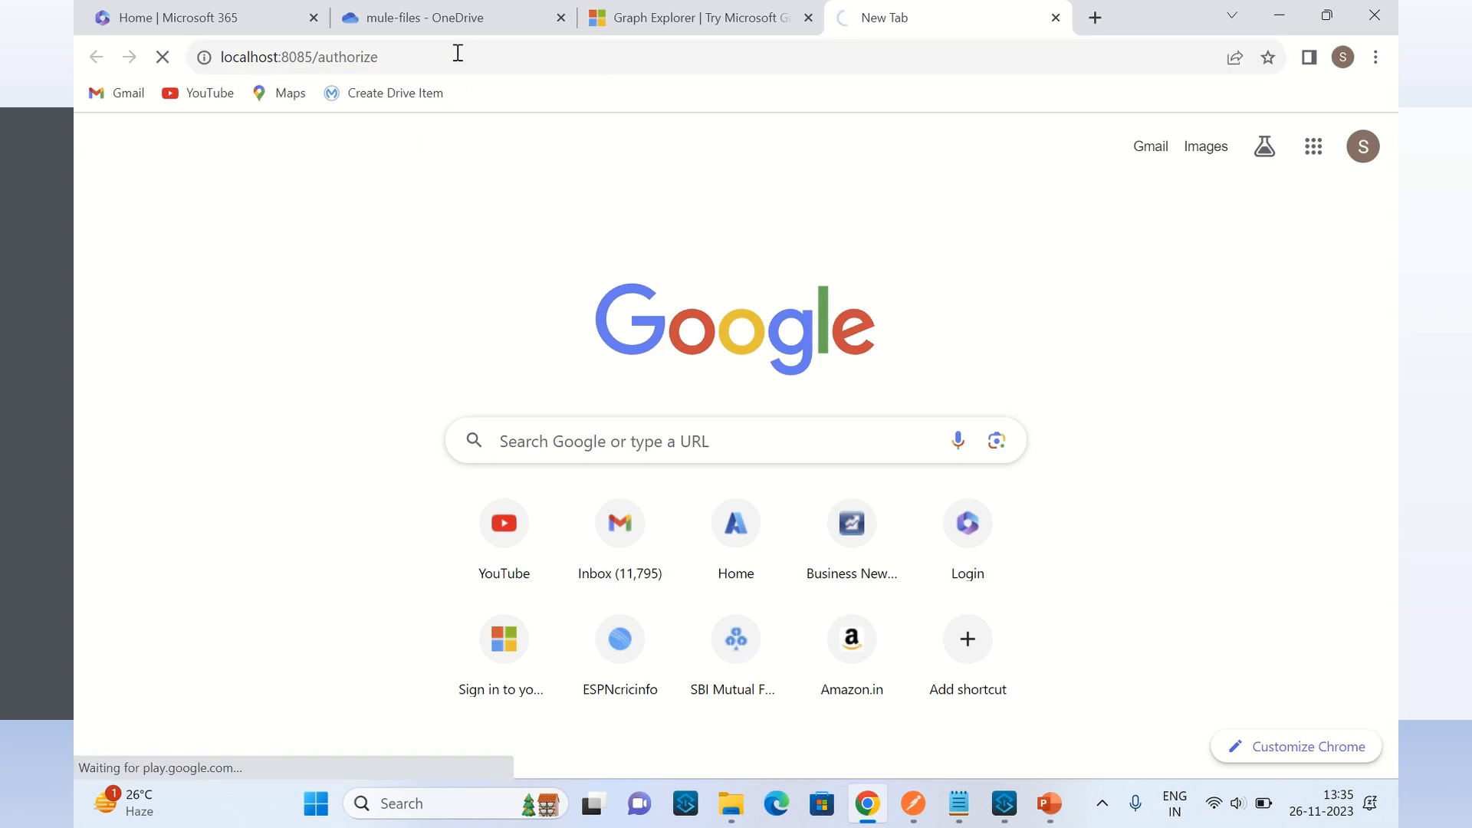
left_click_drag(442, 59, 530, 63)
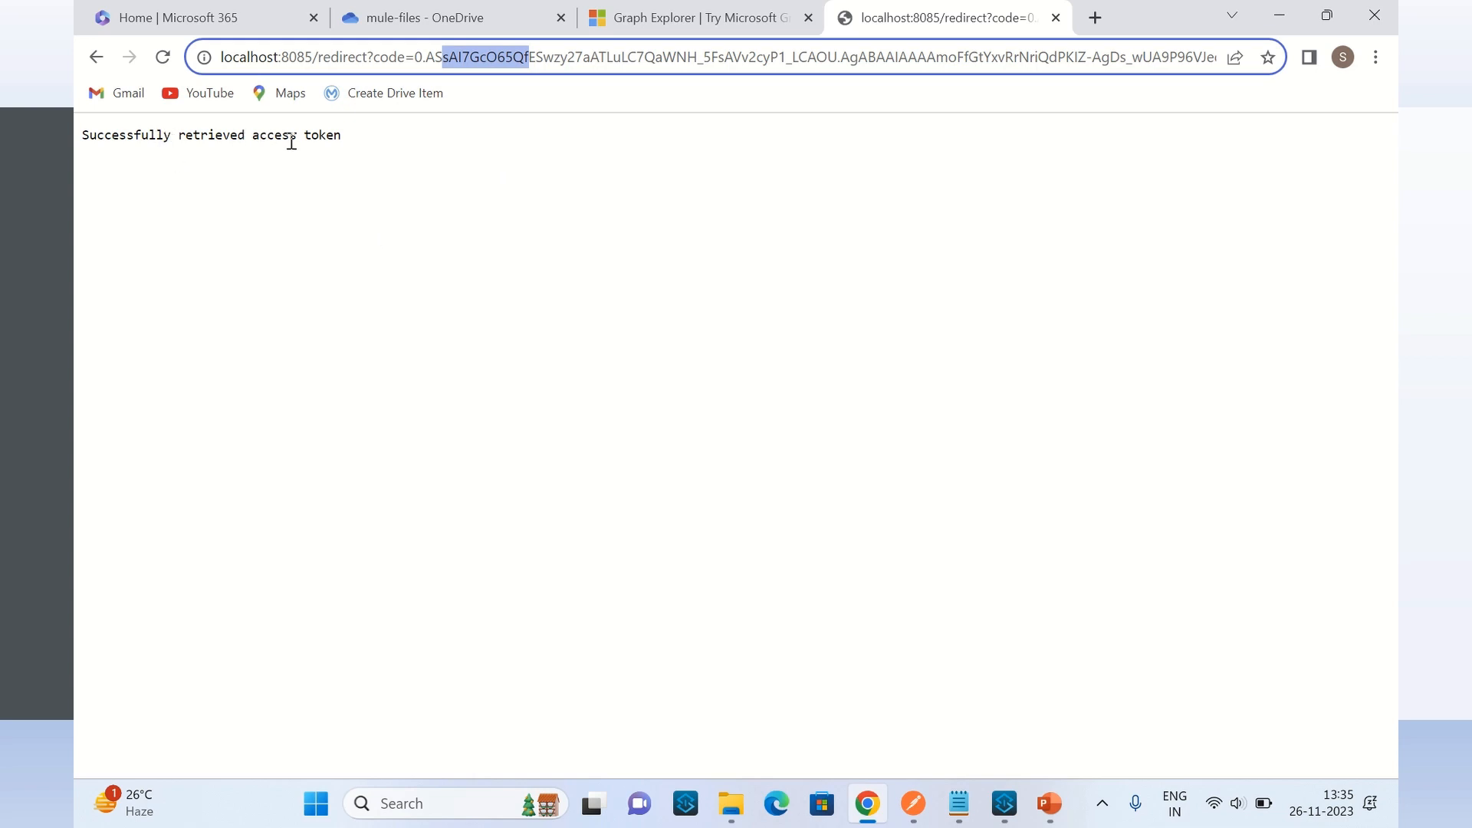
left_click(343, 142)
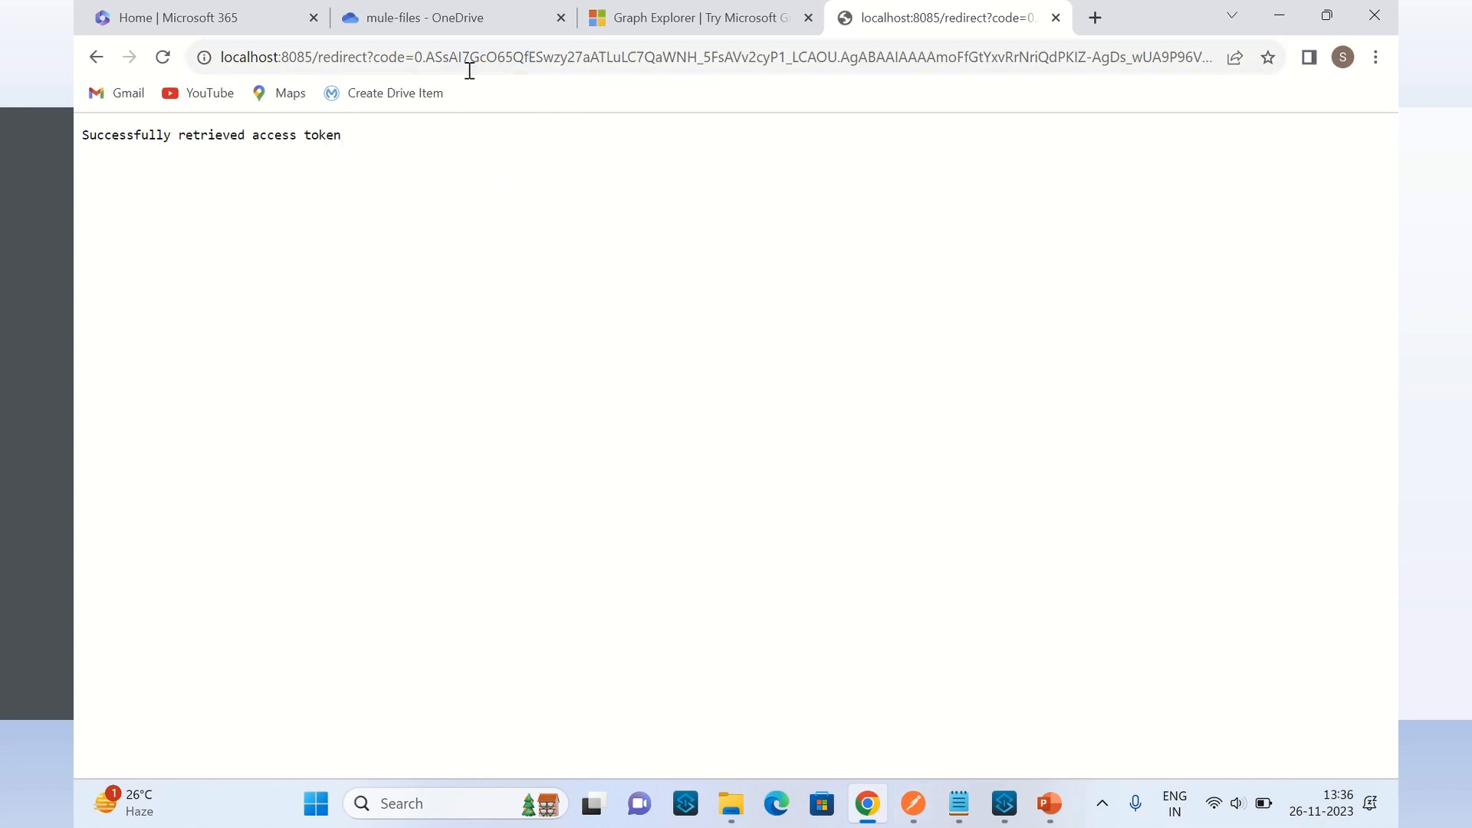
left_click(502, 60)
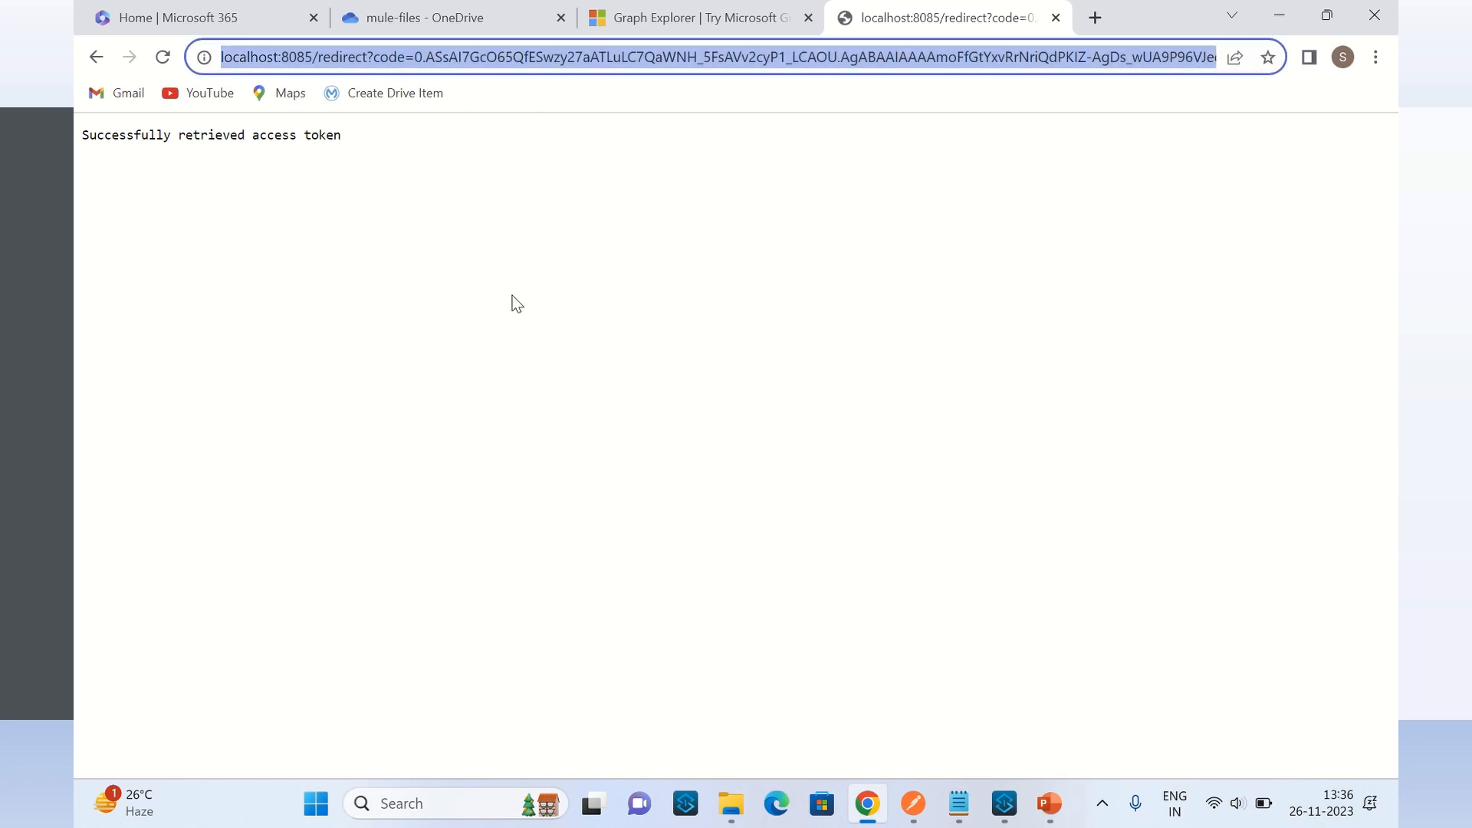